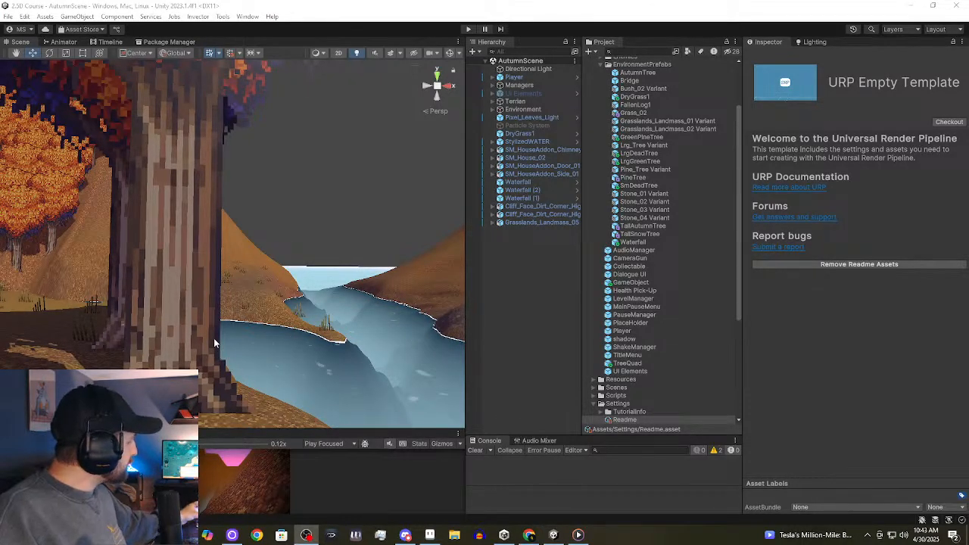
Select the terrain tile beyond the river mouth and activate Raise or Lower Terrain with the soft round brush.
right_drag(214, 337, 126, 351)
right_drag(222, 292, 217, 65)
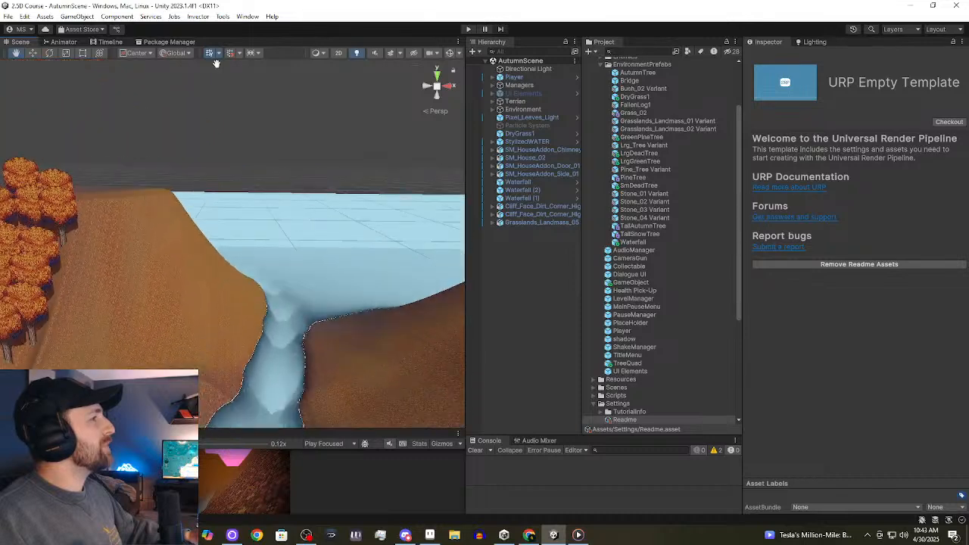
right_drag(420, 146, 156, 289)
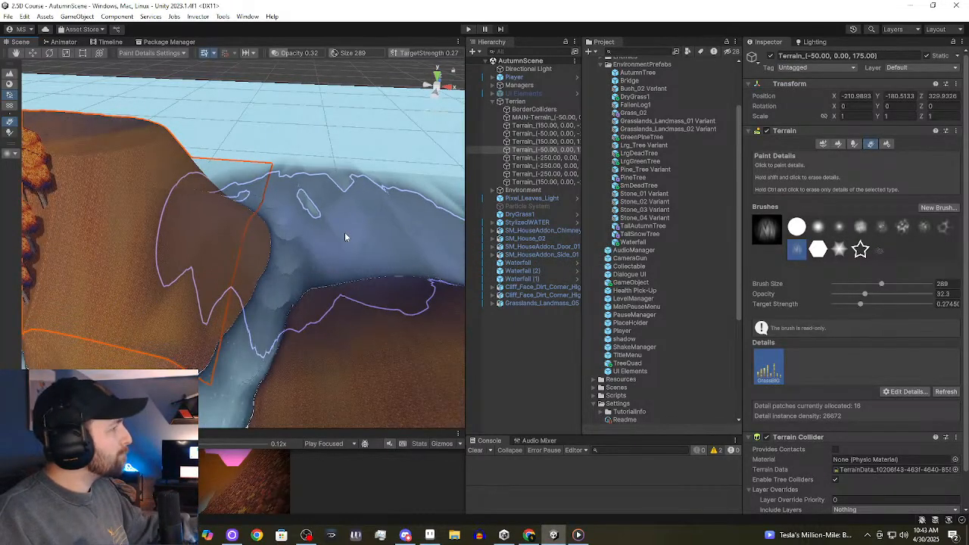
mouse_move(173, 237)
right_down()
mouse_move(141, 236)
mouse_move(232, 251)
mouse_move(216, 237)
mouse_move(262, 158)
mouse_move(282, 187)
mouse_move(267, 231)
right_up()
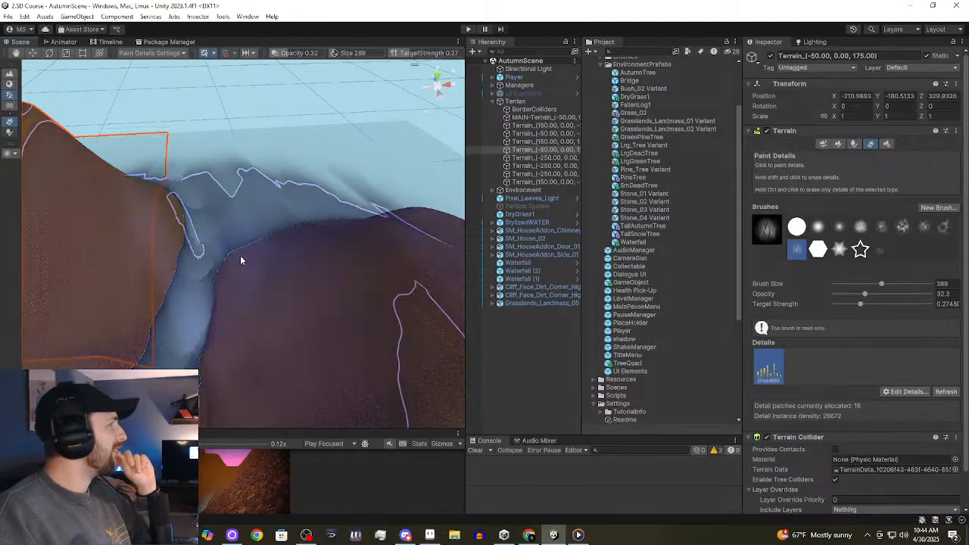
click(546, 324)
click(353, 163)
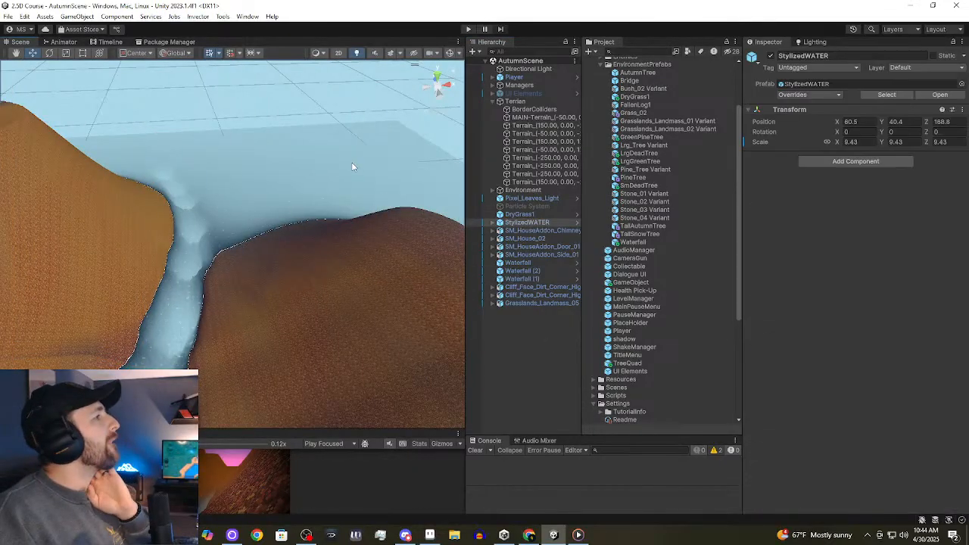
click(360, 256)
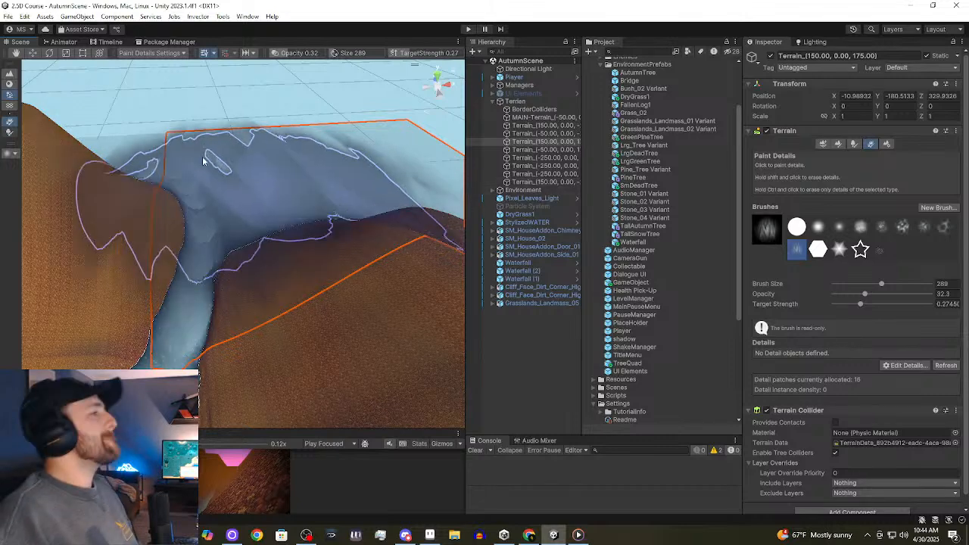
click(818, 227)
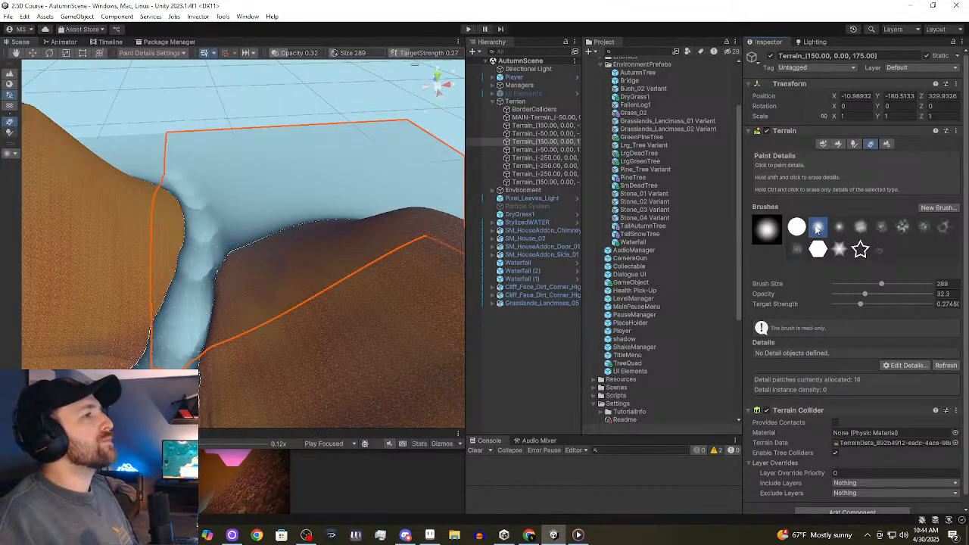
click(837, 145)
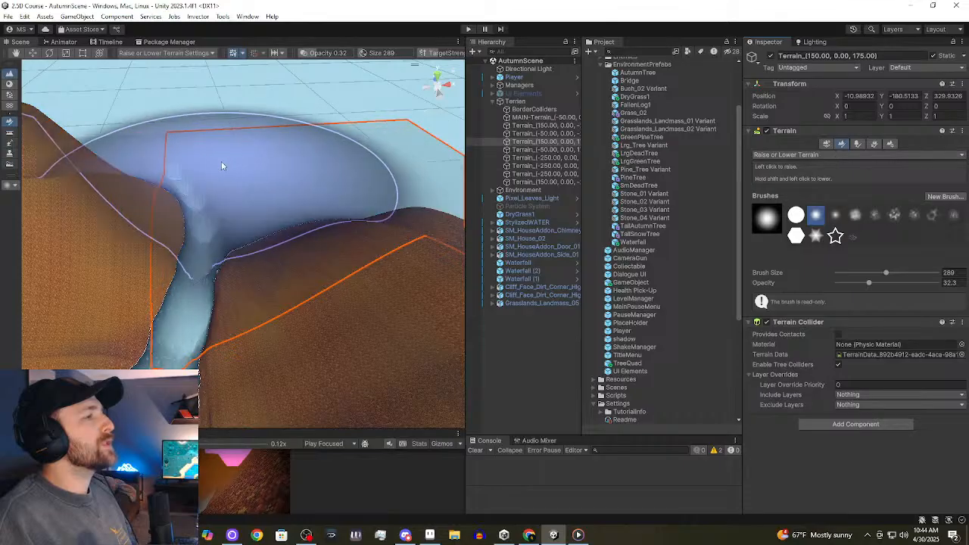
Check the music track in Media Player and return to Unity.
middle_drag(341, 122, 322, 162)
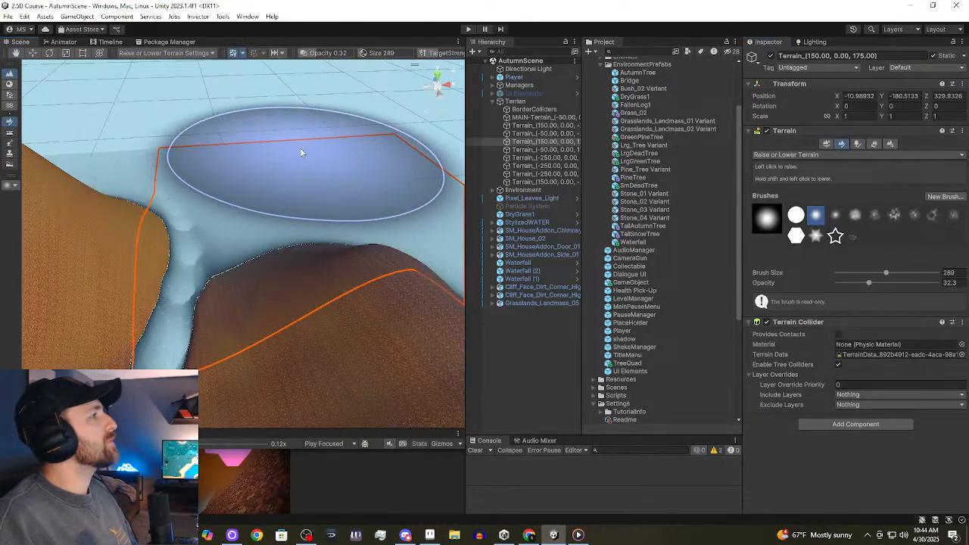
scroll(324, 175, down, 2)
scroll(324, 170, down, 3)
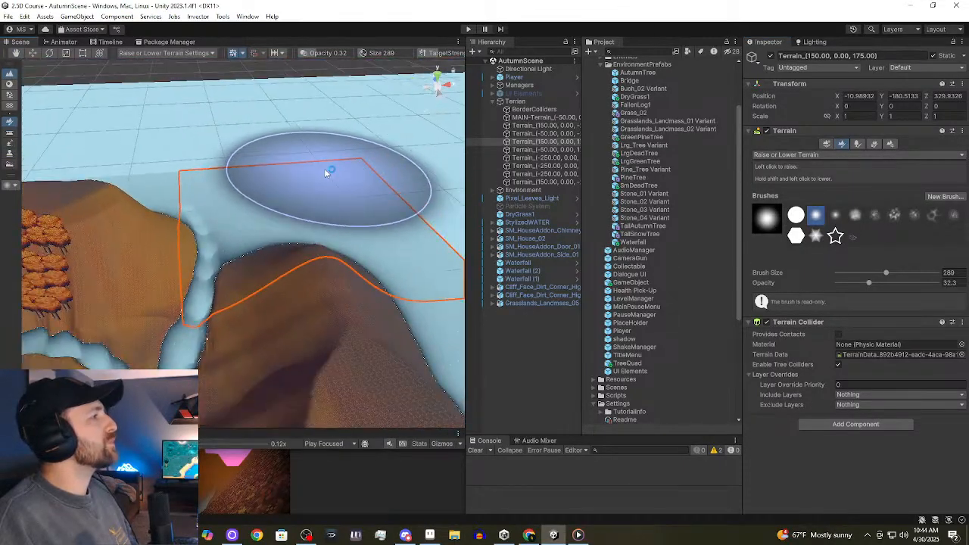
click(579, 534)
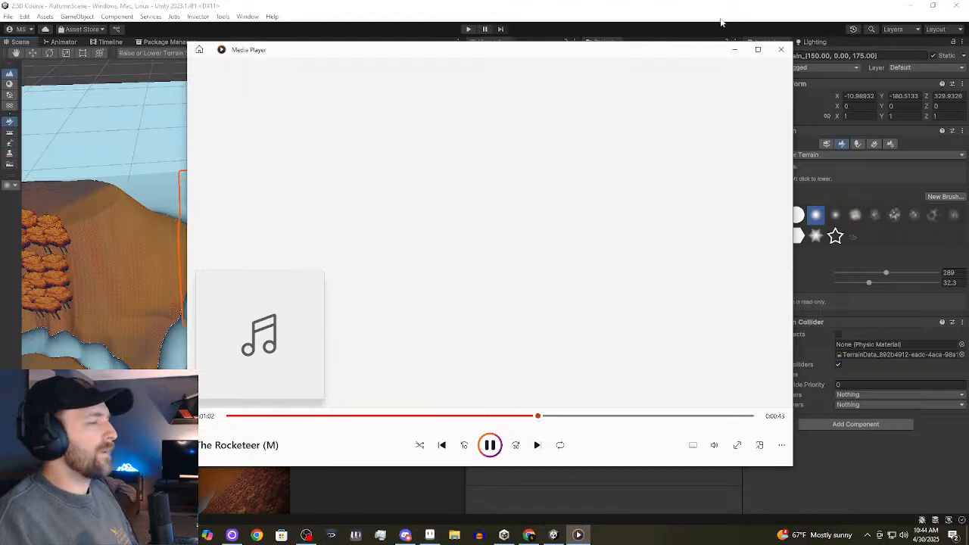
click(735, 49)
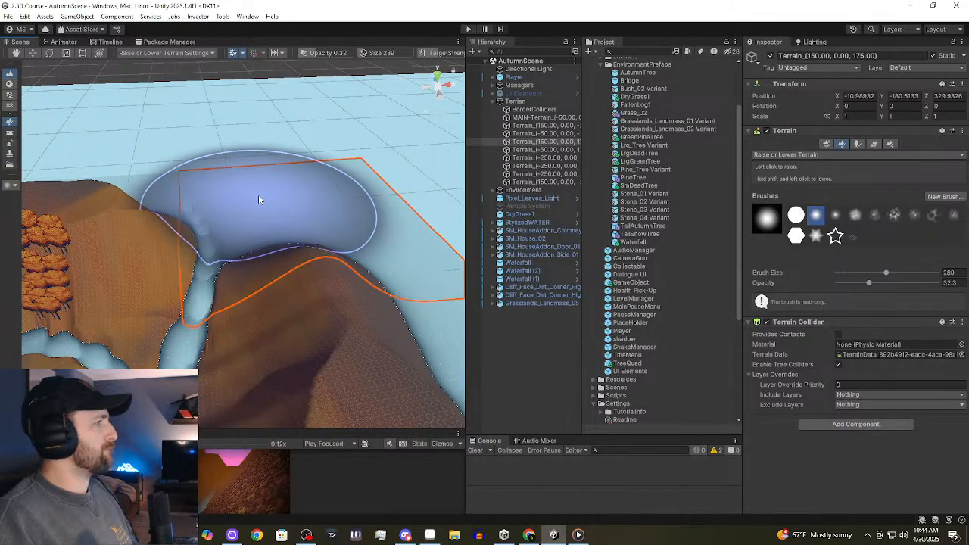
Set the brush size to 144 and opacity to 73.8, and raise a mound out of the water at the tile's far edge.
scroll(258, 195, up, 2)
middle_drag(188, 193, 252, 396)
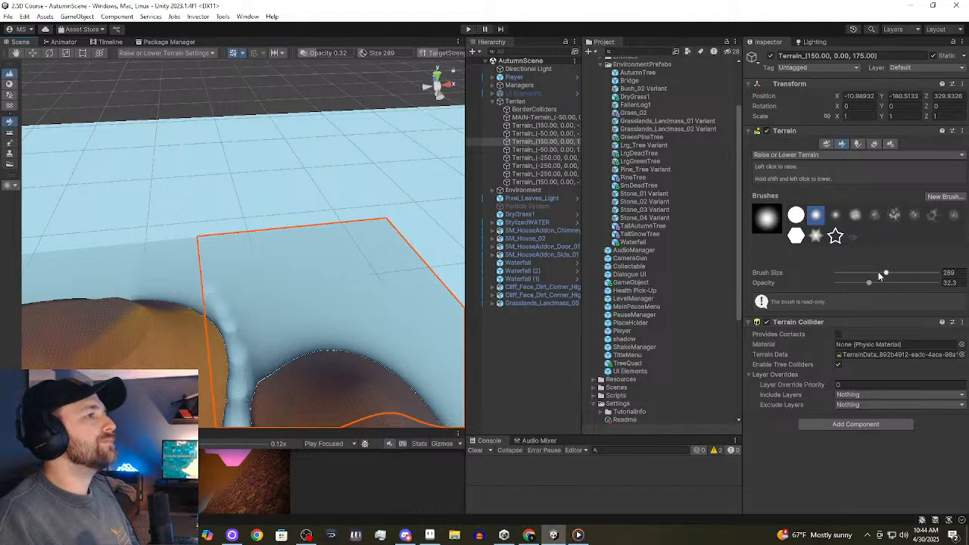
drag(880, 275, 874, 275)
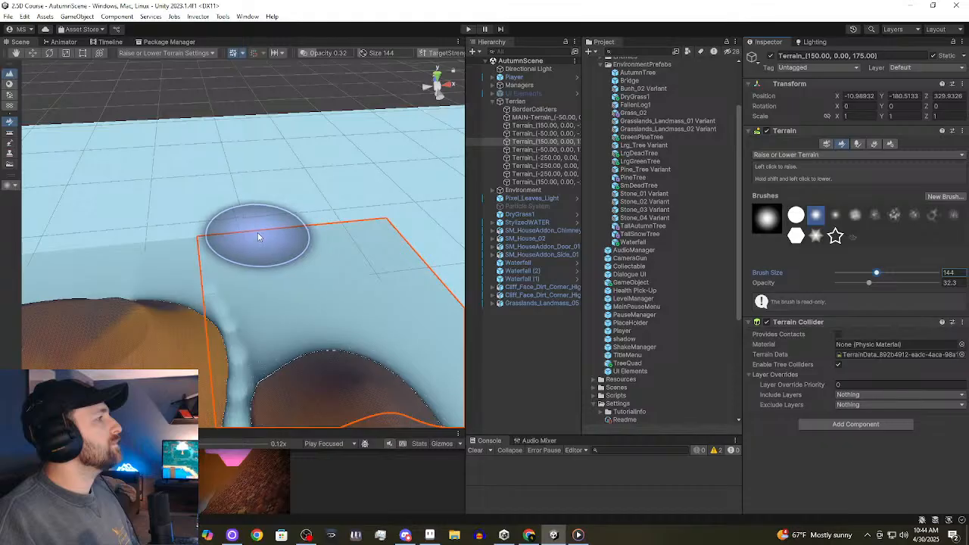
mouse_move(292, 225)
shift+mouse_down()
mouse_move(364, 224)
mouse_move(323, 212)
mouse_move(359, 207)
shift+mouse_up()
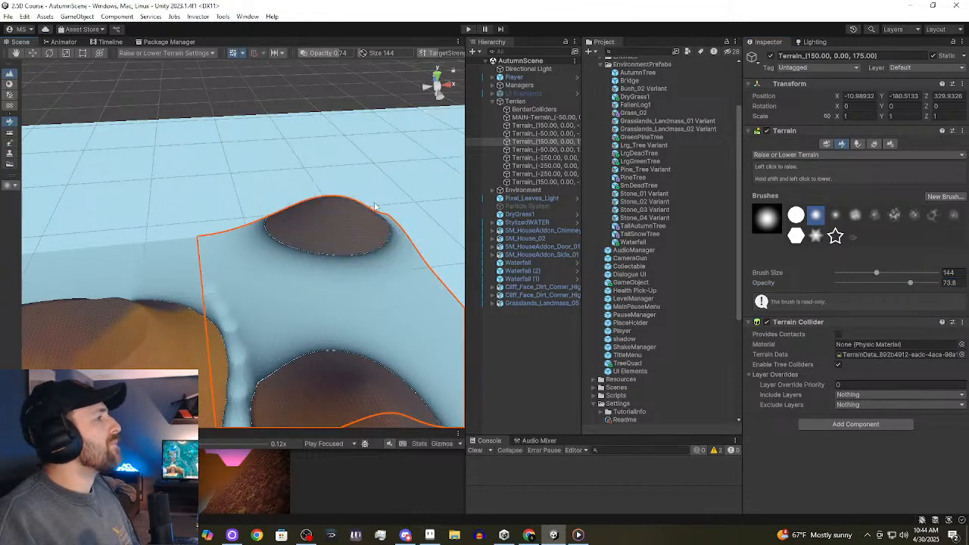
Build up a tall hill at the outer corner of the tile beside the first mound.
right_drag(361, 217, 492, 295)
middle_drag(236, 212, 553, 369)
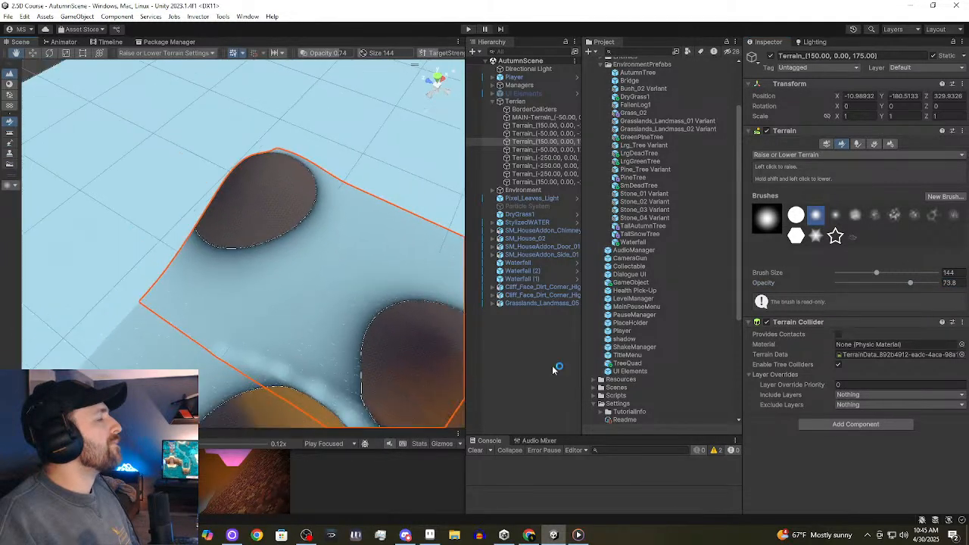
middle_drag(224, 284, 523, 334)
right_drag(131, 245, 250, 255)
middle_drag(150, 232, 262, 257)
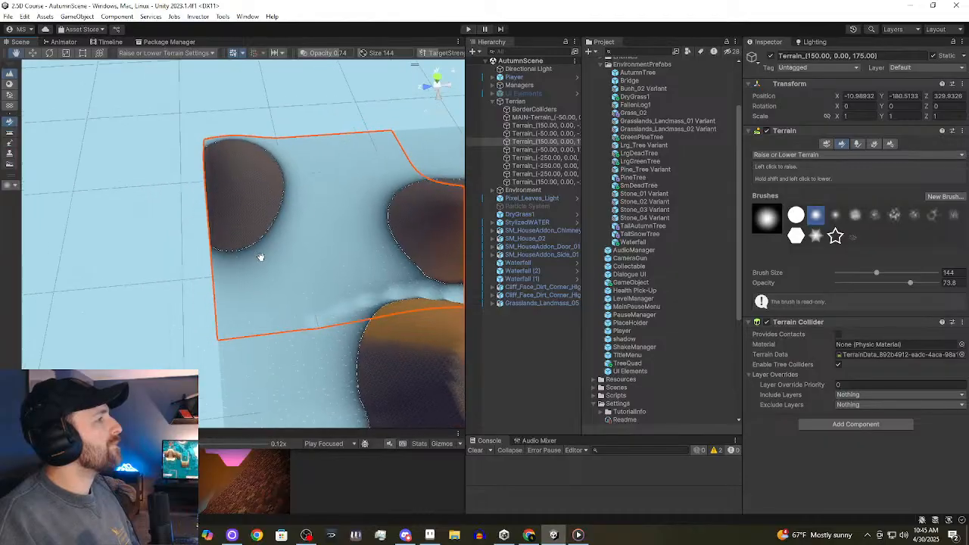
mouse_move(261, 257)
mouse_down()
mouse_move(227, 227)
mouse_move(202, 139)
mouse_move(204, 152)
mouse_up()
mouse_move(233, 224)
middle_down()
mouse_move(245, 275)
mouse_move(155, 174)
middle_up()
drag(181, 189, 181, 191)
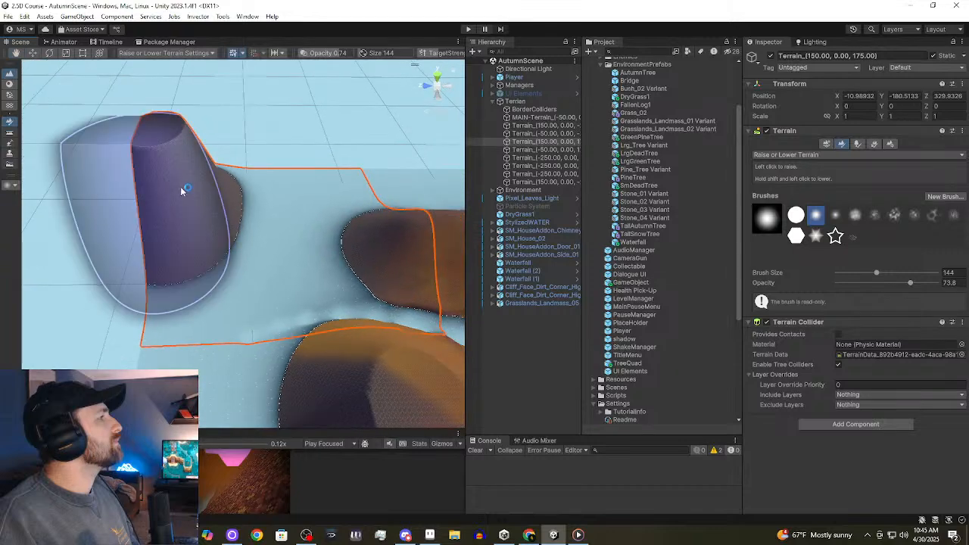
alt+drag(231, 168, 265, 255)
middle_drag(240, 259, 239, 416)
In Media Player, move the playing track to about 0:19 and return to Unity.
click(579, 535)
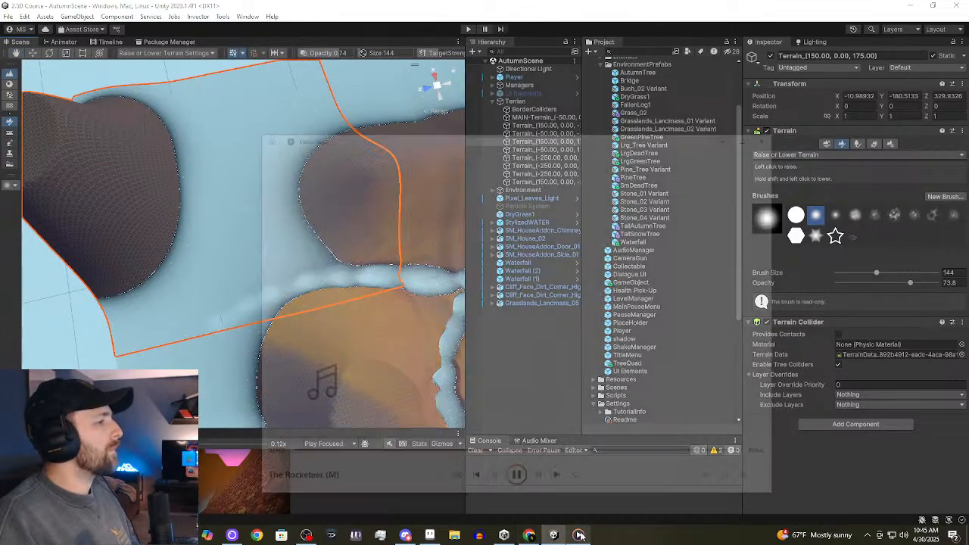
click(332, 416)
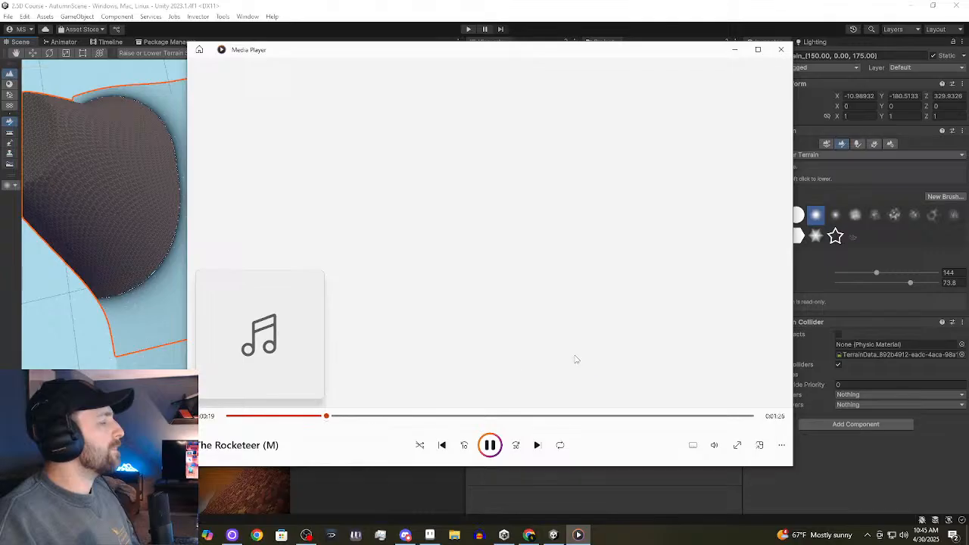
click(735, 50)
Raise the terrain along the tile's outer edge into a mountain with two peaks and a dip between them.
middle_drag(104, 153, 296, 313)
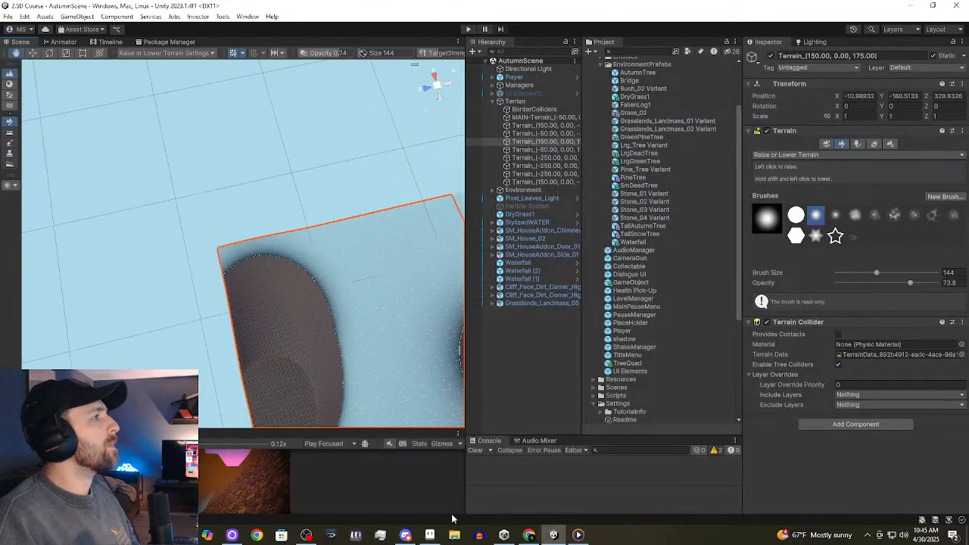
mouse_move(296, 313)
mouse_down()
mouse_move(217, 249)
mouse_move(302, 235)
mouse_move(342, 217)
mouse_move(216, 238)
mouse_move(220, 227)
mouse_move(206, 220)
mouse_up()
right_drag(224, 244, 189, 151)
right_drag(164, 257, 111, 182)
middle_drag(111, 181, 179, 105)
scroll(230, 230, down, 3)
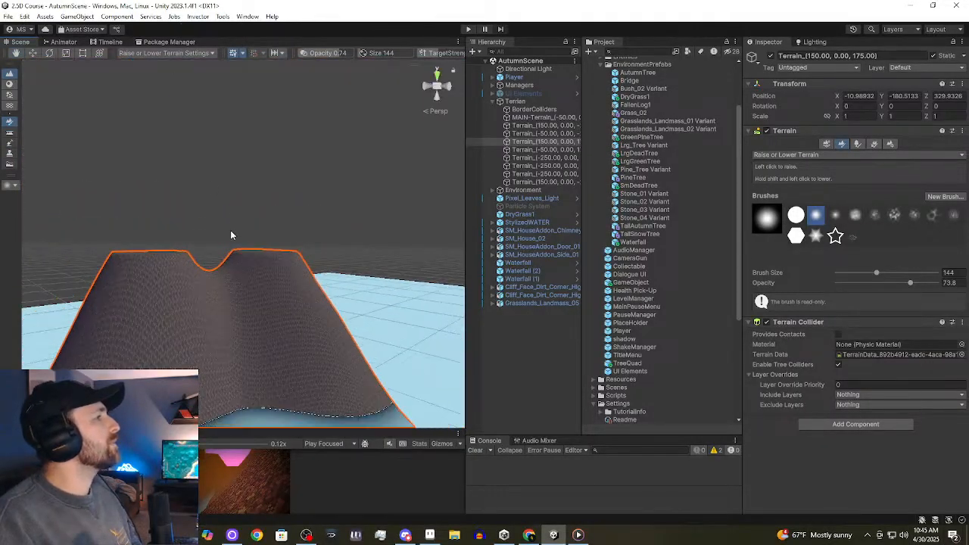
Examine the new mountain from above the river, at water level and from the forest path.
right_drag(230, 265, 203, 313)
middle_drag(197, 279, 182, 144)
scroll(184, 148, down, 3)
scroll(197, 174, up, 5)
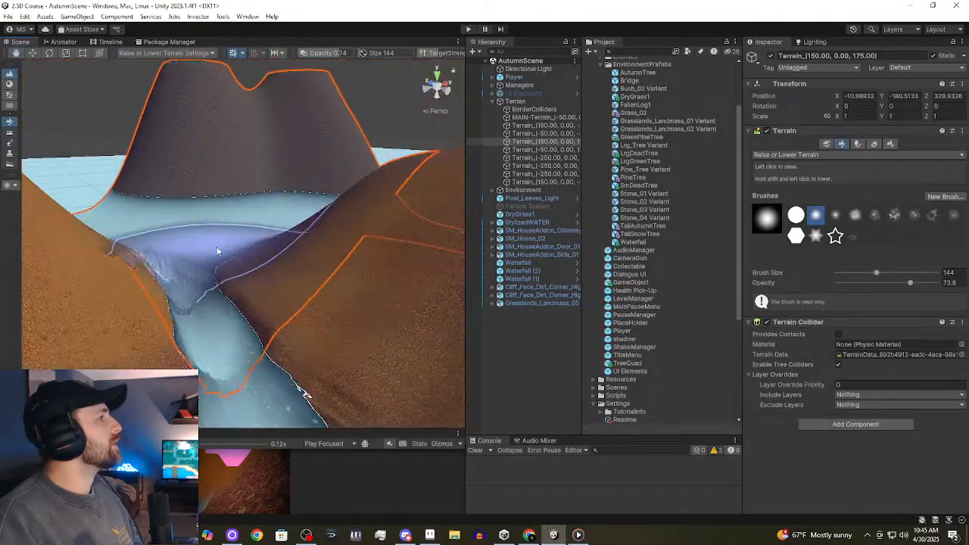
middle_drag(219, 252, 208, 198)
scroll(207, 198, down, 3)
mouse_move(199, 156)
middle_down()
mouse_move(204, 186)
mouse_move(209, 172)
middle_up()
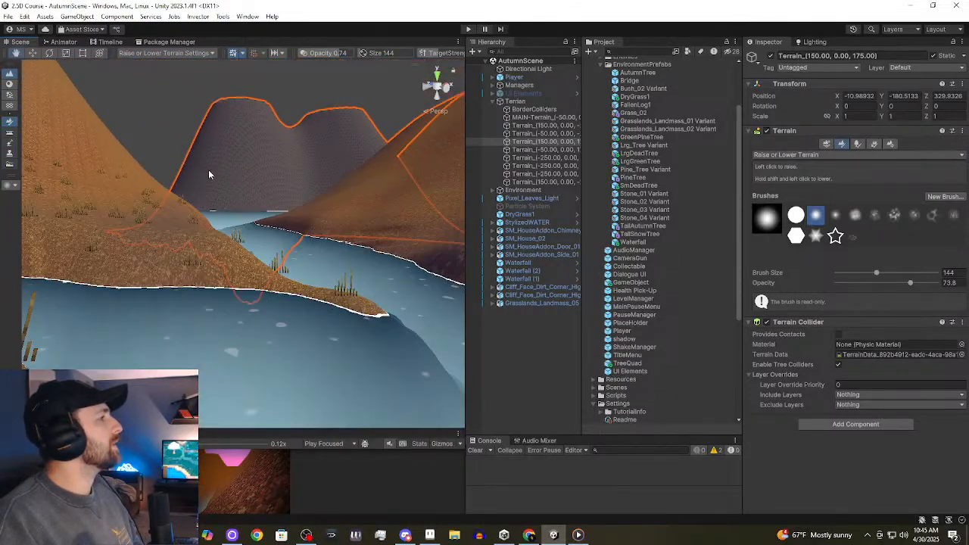
scroll(133, 158, down, 3)
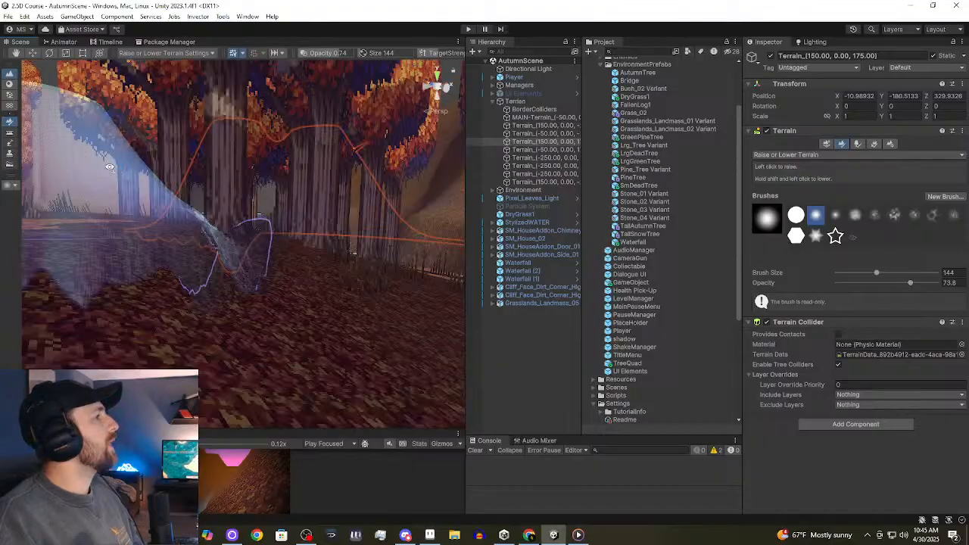
mouse_move(133, 159)
middle_down()
mouse_move(107, 160)
mouse_move(108, 180)
mouse_move(85, 136)
middle_up()
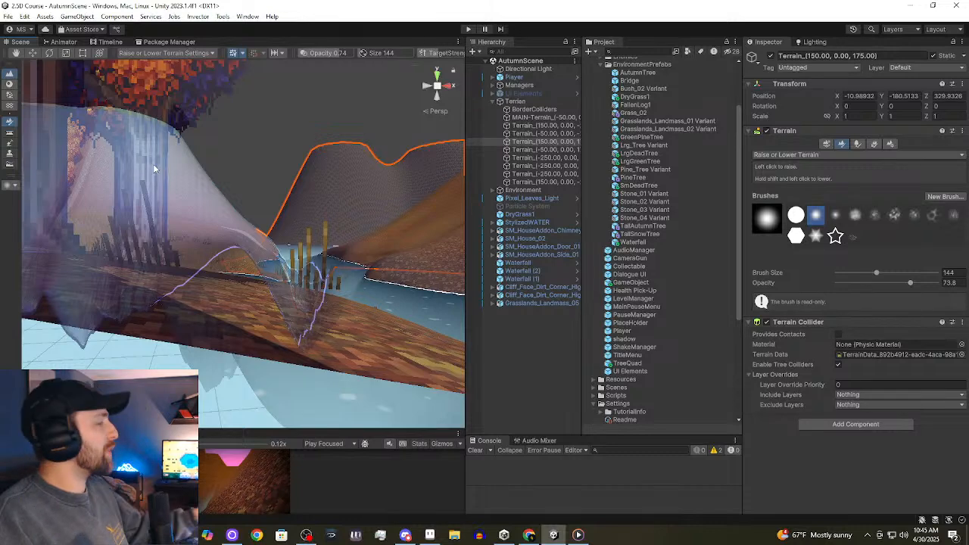
Deselect the terrain tile and view the mountain as a backdrop behind the river.
click(268, 187)
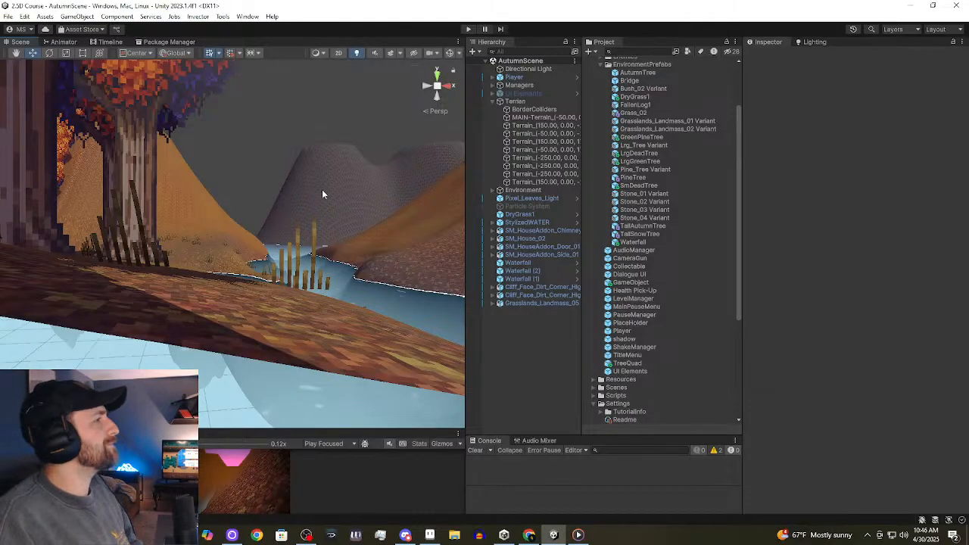
middle_drag(322, 190, 287, 268)
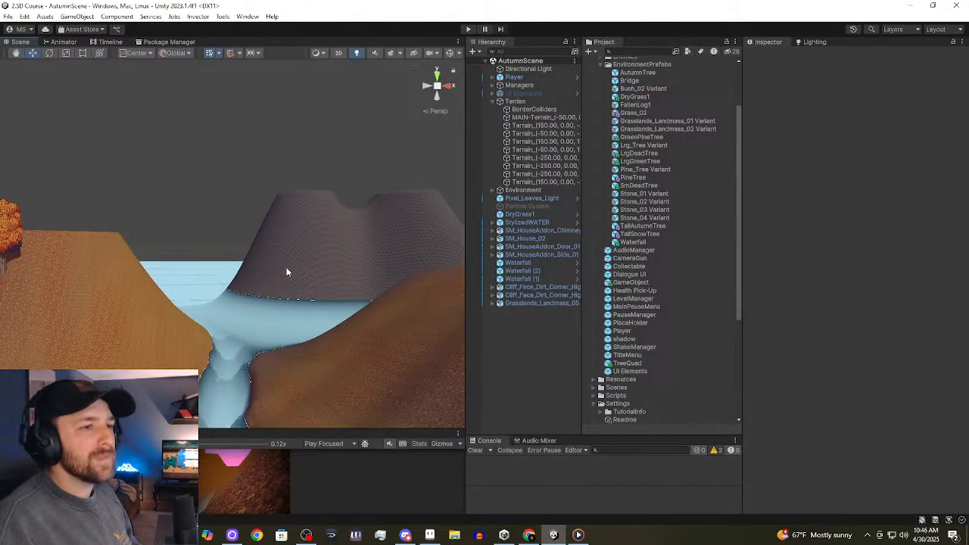
right_drag(257, 298, 258, 307)
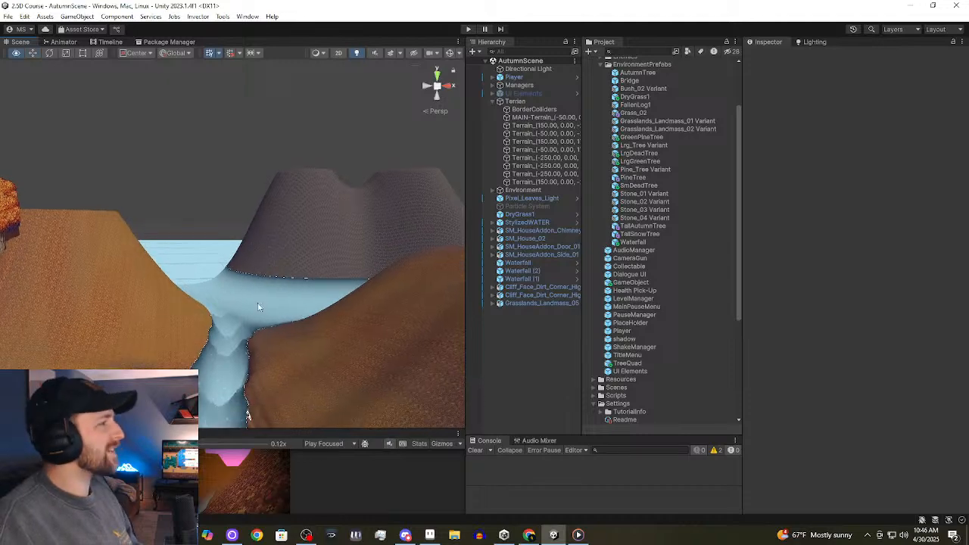
middle_drag(281, 279, 315, 218)
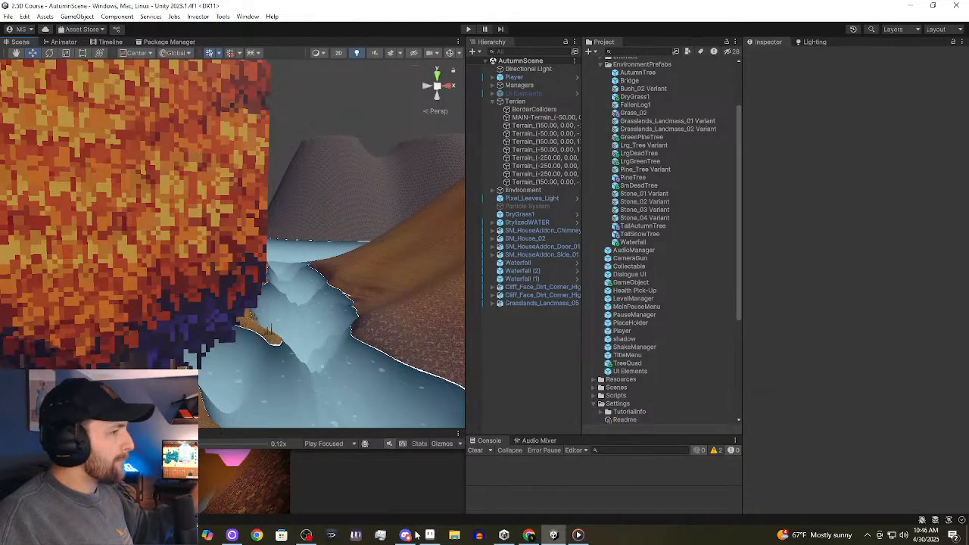
In Media Player, rewind the playing track to its beginning and return to Unity.
click(578, 536)
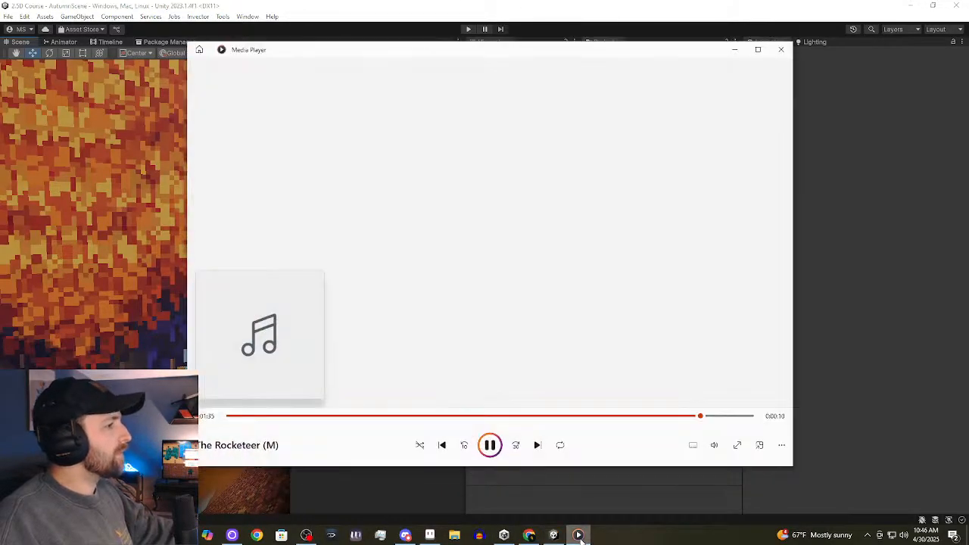
drag(356, 422, 211, 421)
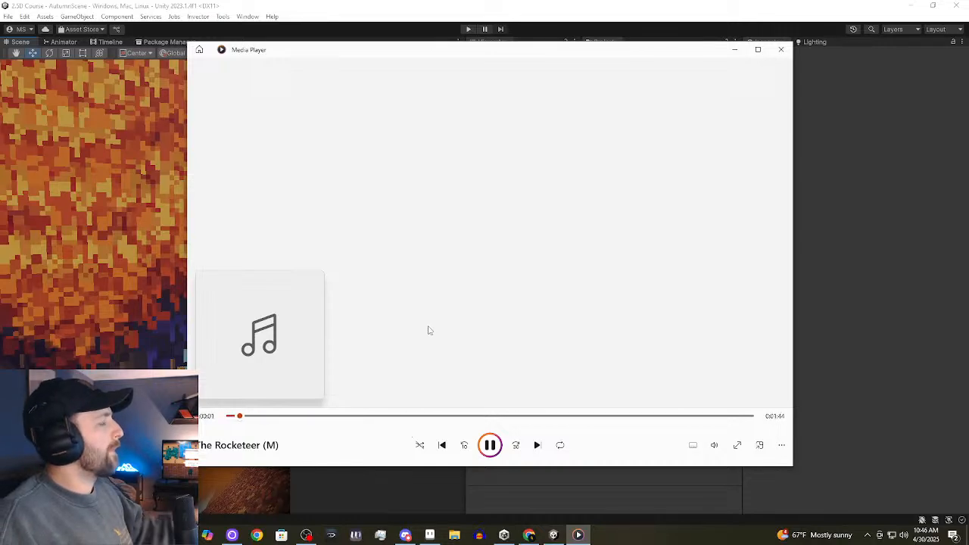
click(738, 54)
Enlarge the Game view below the scene and start play mode.
middle_drag(250, 197, 339, 245)
scroll(368, 264, down, 4)
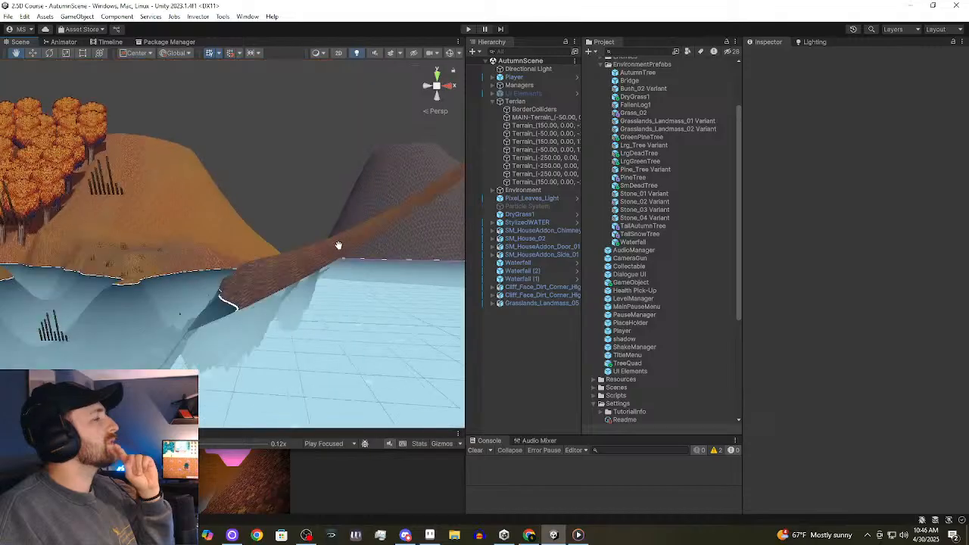
scroll(156, 260, down, 3)
middle_drag(156, 260, 306, 277)
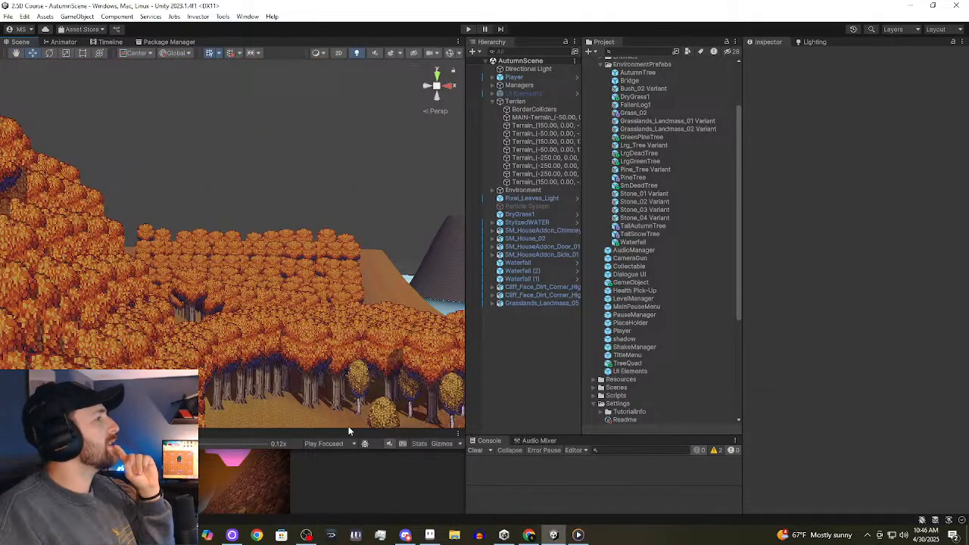
drag(349, 431, 350, 331)
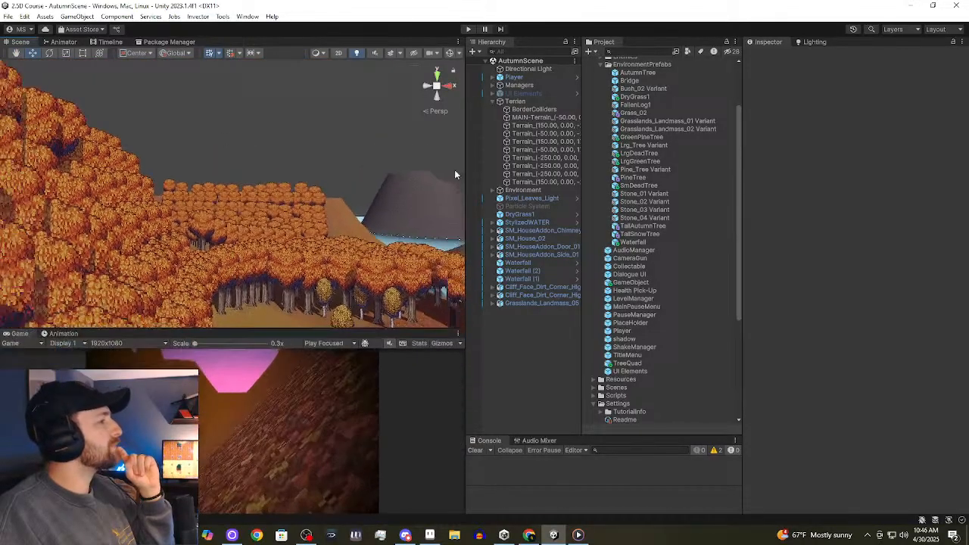
click(472, 29)
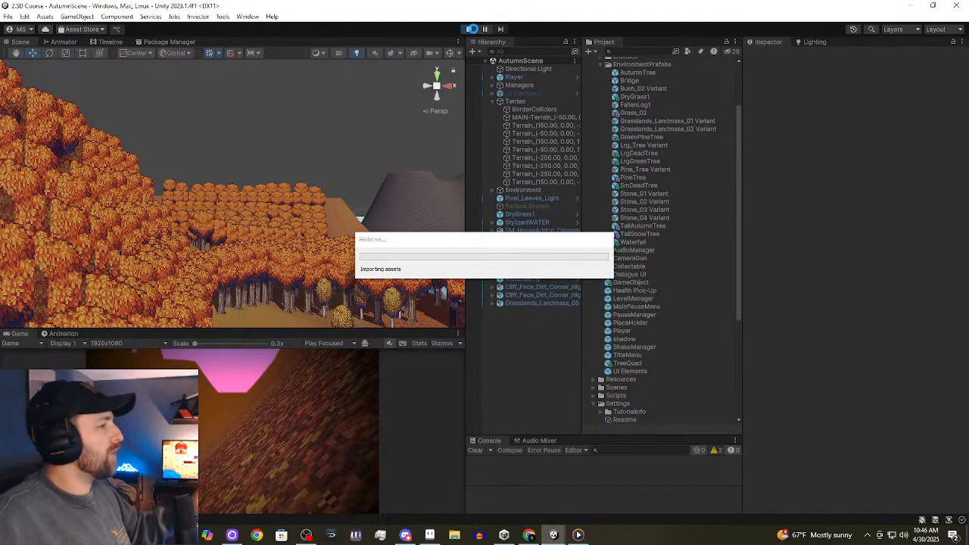
In Media Player, pause the playing track and return to Unity.
click(580, 534)
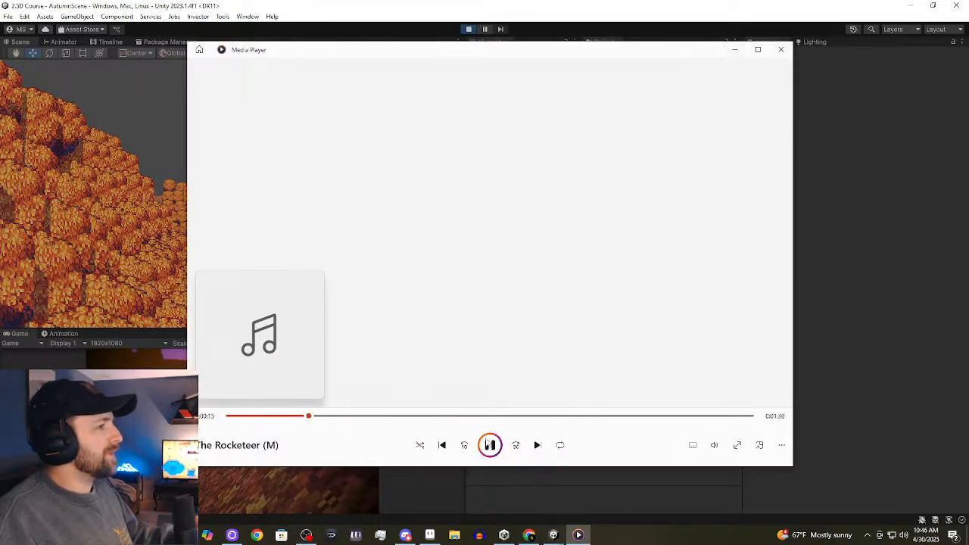
click(490, 446)
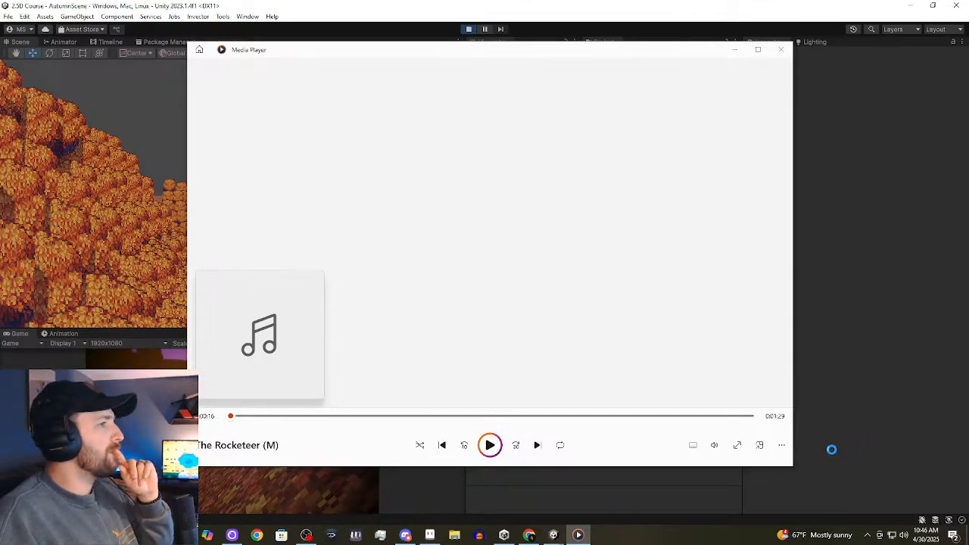
click(498, 491)
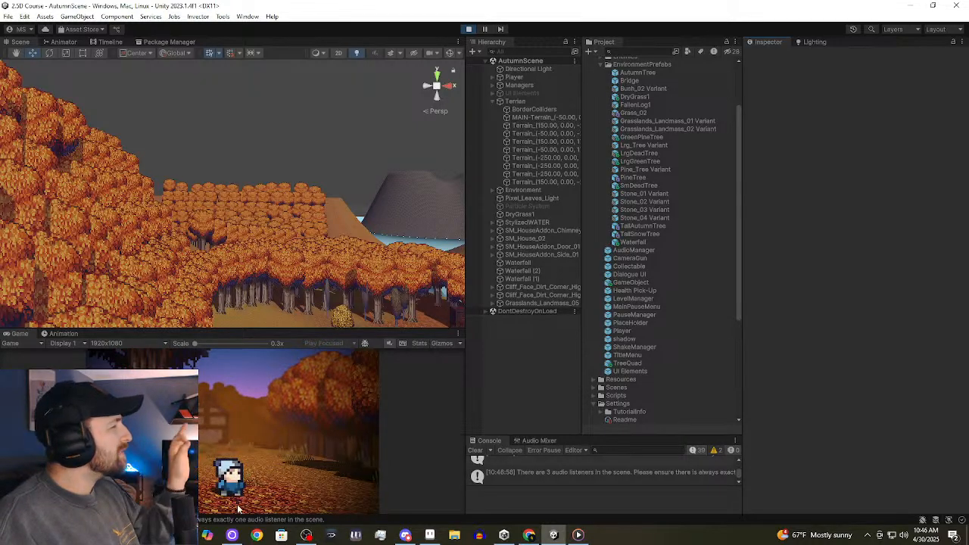
Enlarge the running Game view in height and width, and move the Media Player window clear of it.
drag(270, 330, 273, 144)
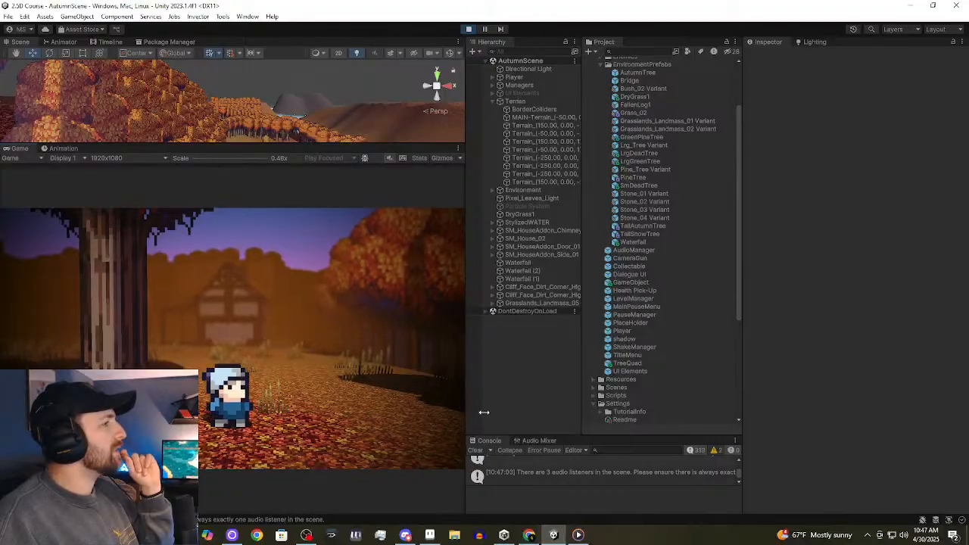
drag(465, 413, 549, 418)
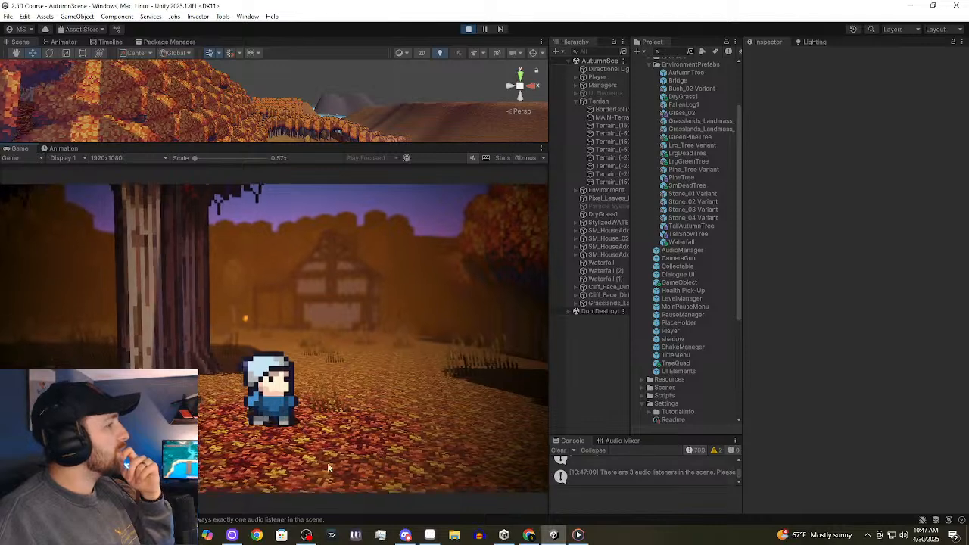
click(580, 535)
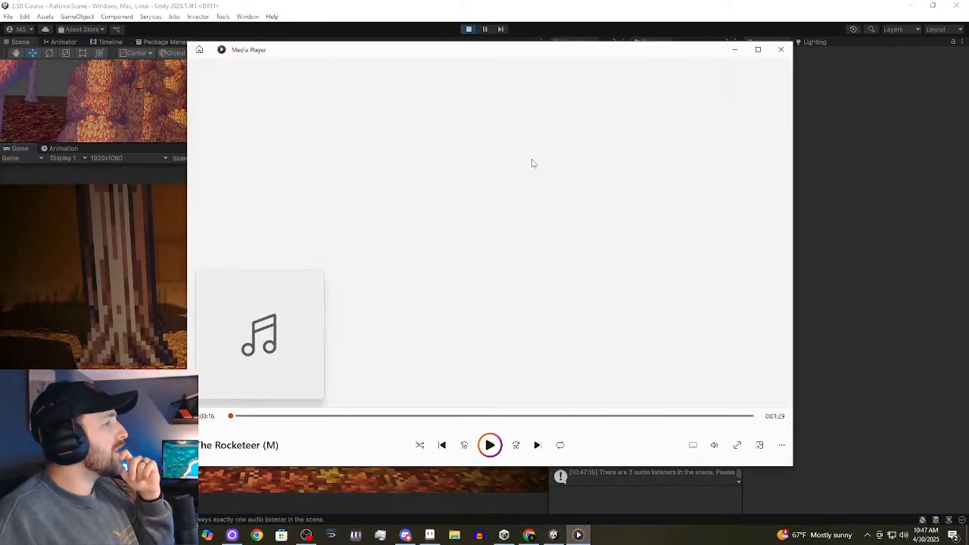
drag(687, 51, 968, 90)
click(325, 303)
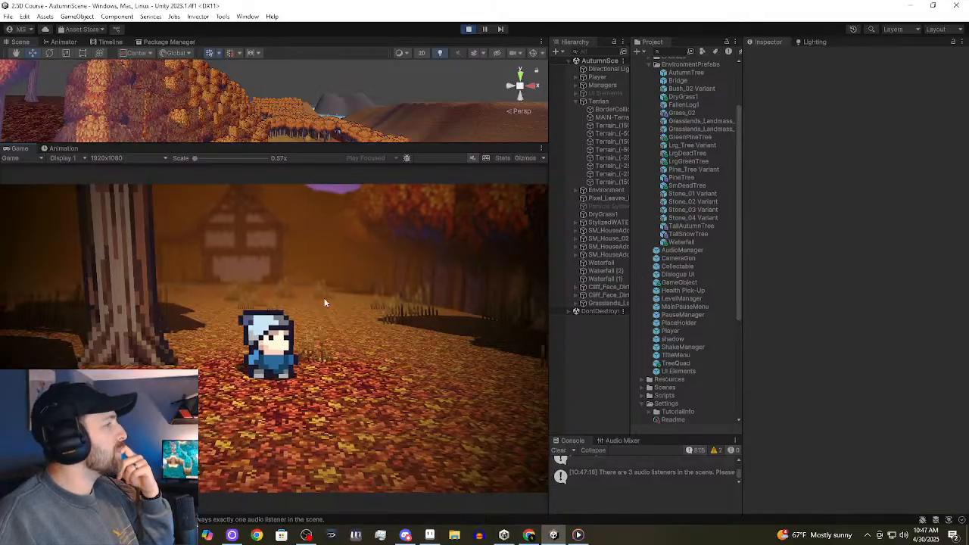
Walk the character from the starting tree towards the house and look at the tree-covered backdrop behind it.
key(w)
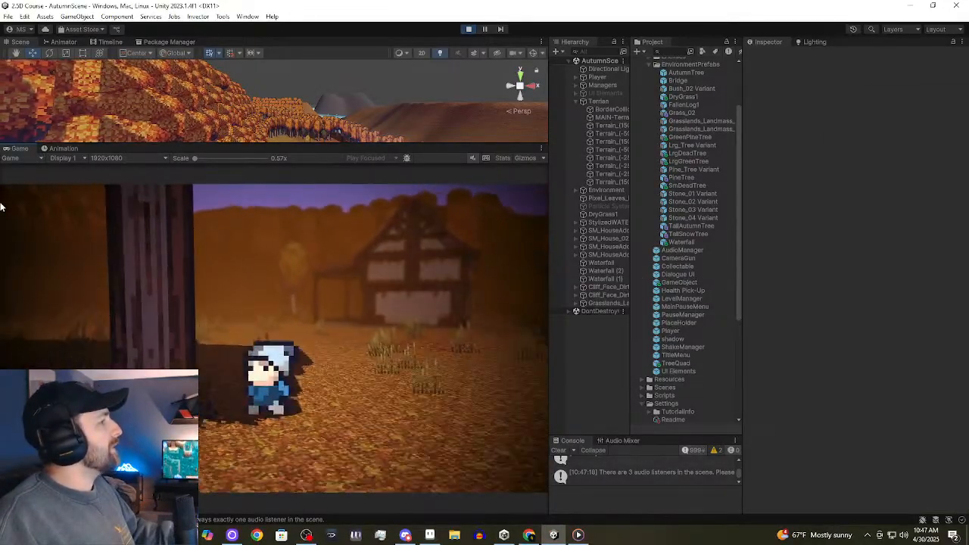
key(w)
key(a)
key(s)
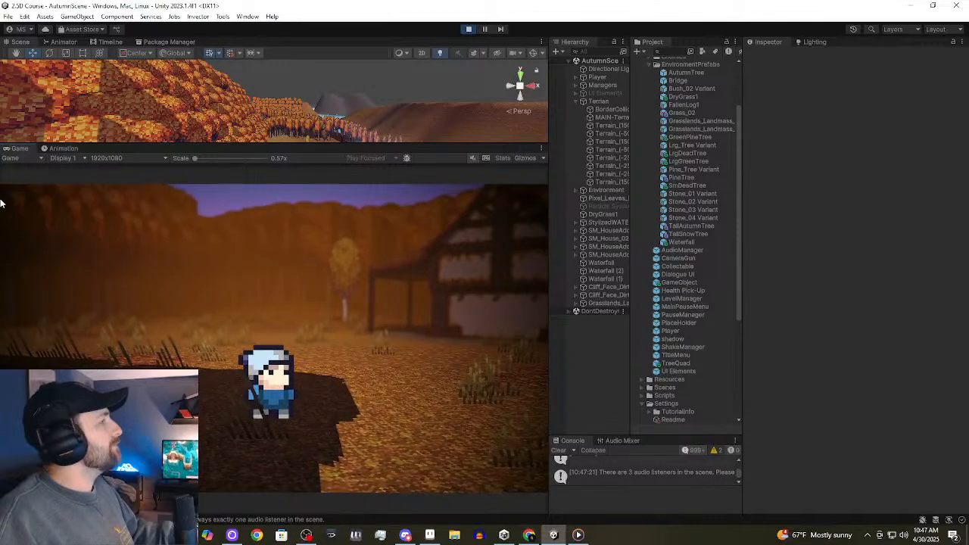
key(d)
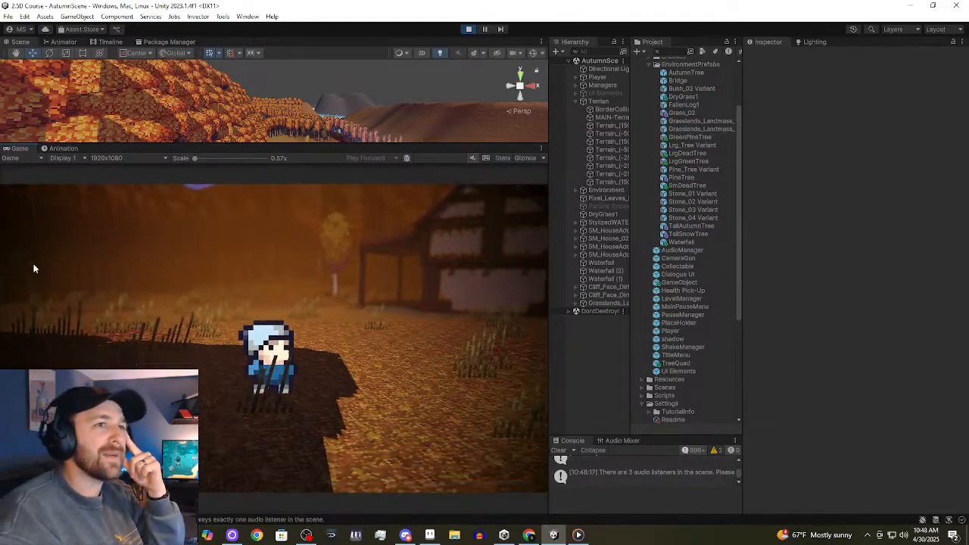
key(d)
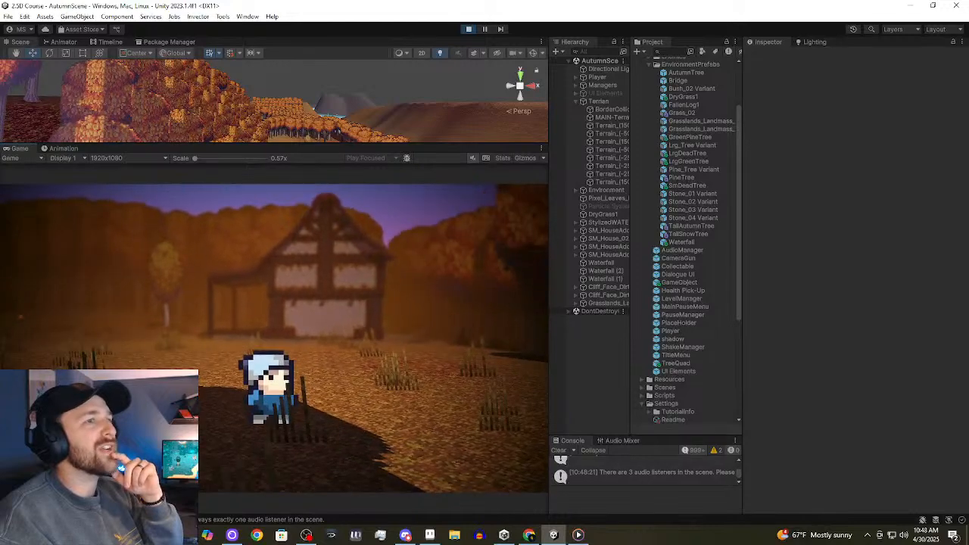
Switch briefly to Media Player, return to the running game in Unity and enlarge the Game view further.
key(alt+Tab)
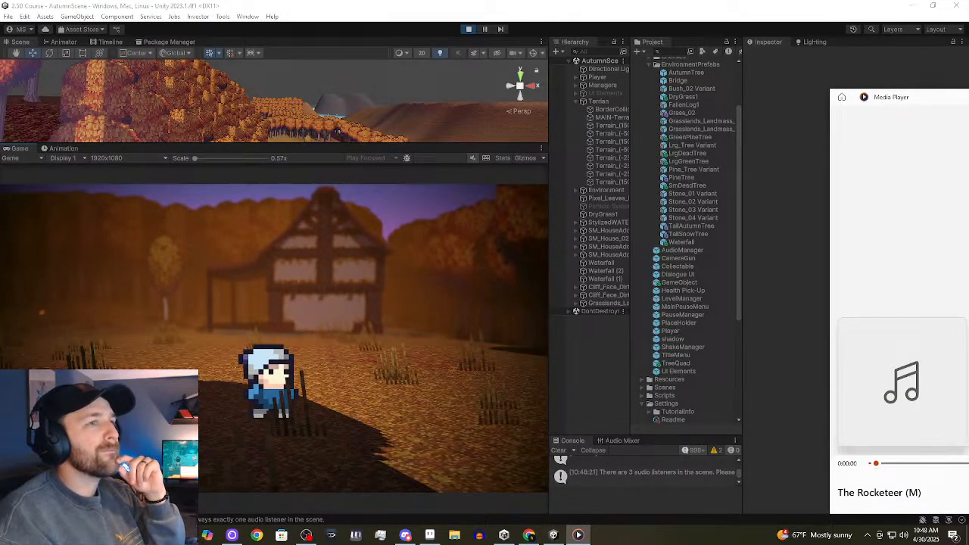
click(427, 244)
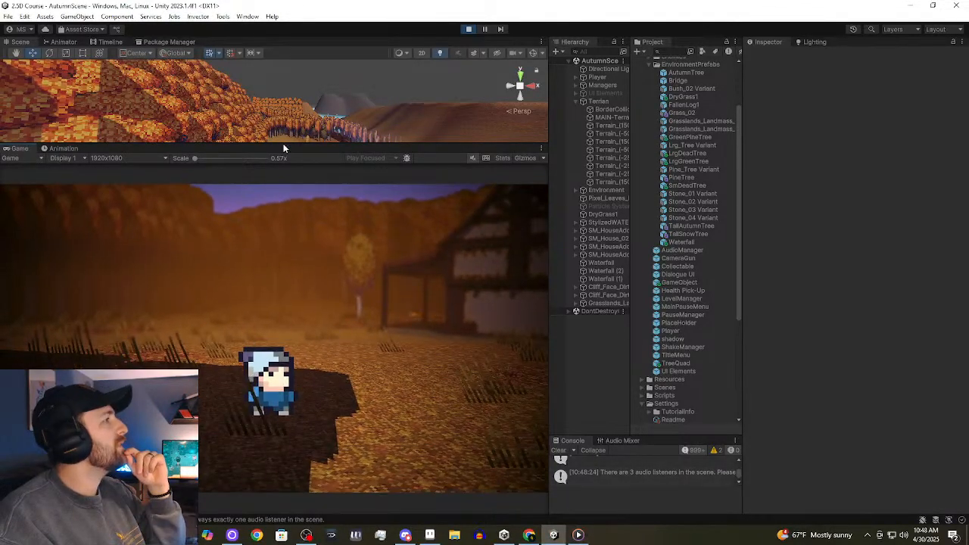
drag(284, 146, 284, 83)
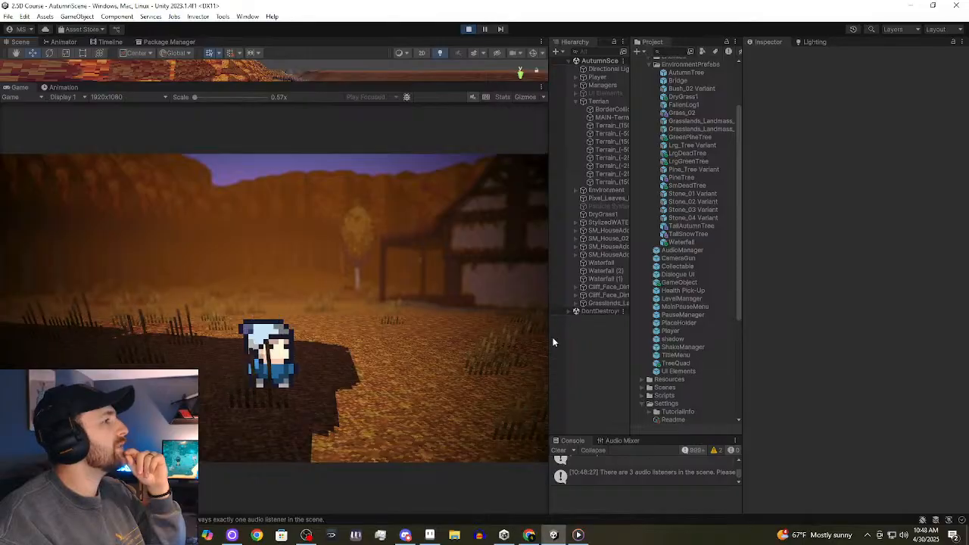
drag(550, 341, 599, 345)
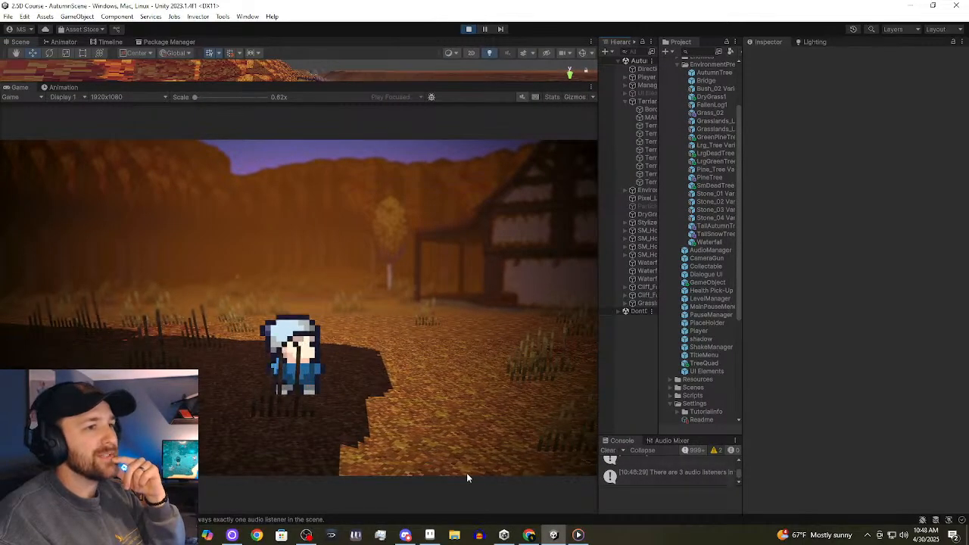
Test the character's attack and walk through the clearing beside the house, viewing the forest and cliffs from several angles.
key(space)
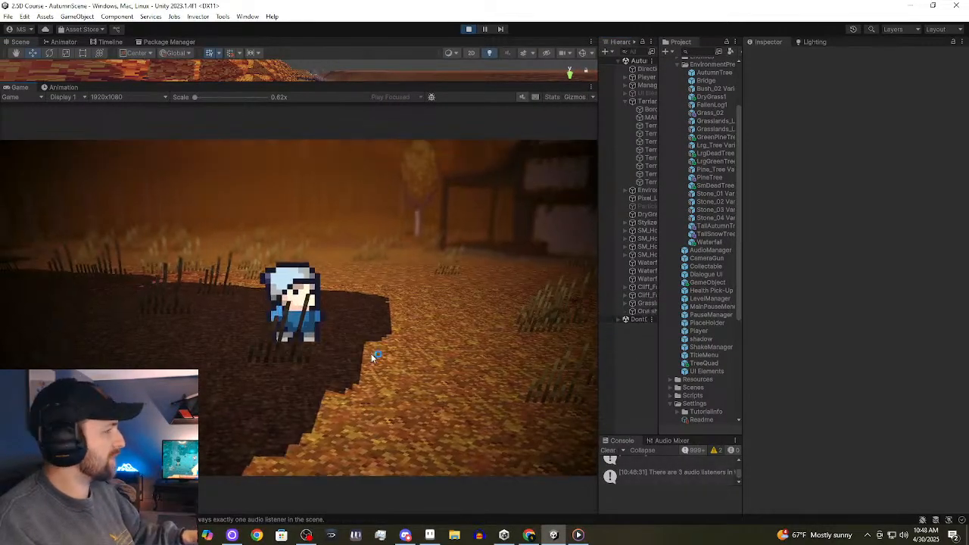
key(w)
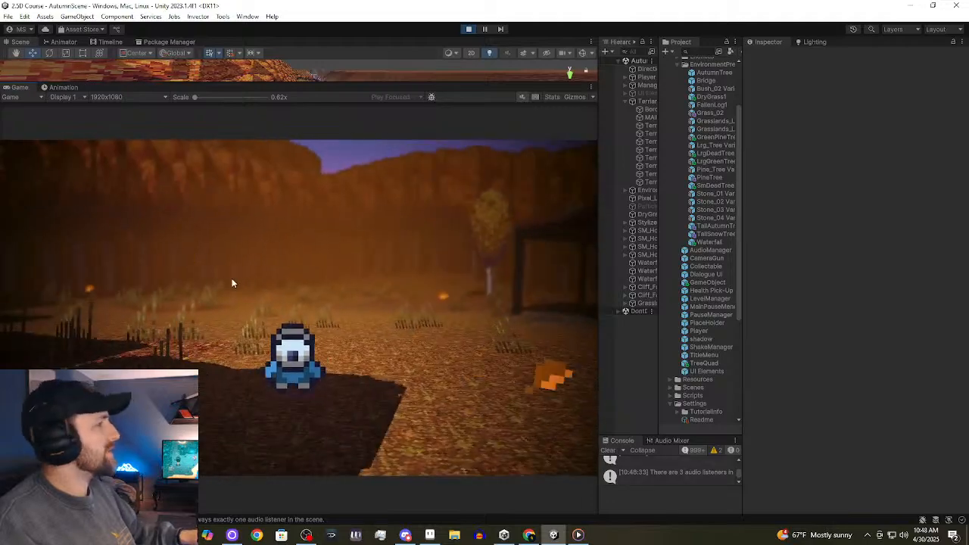
key(d)
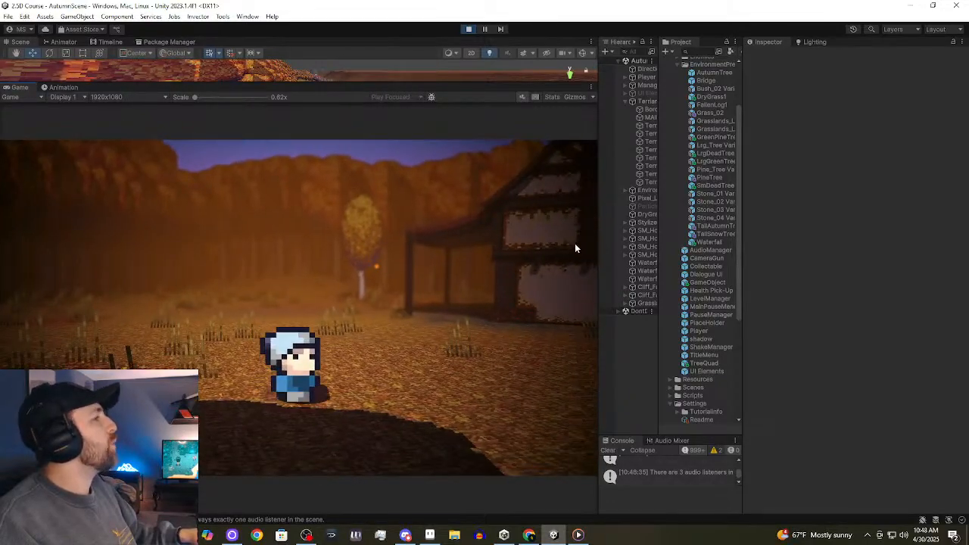
key(d)
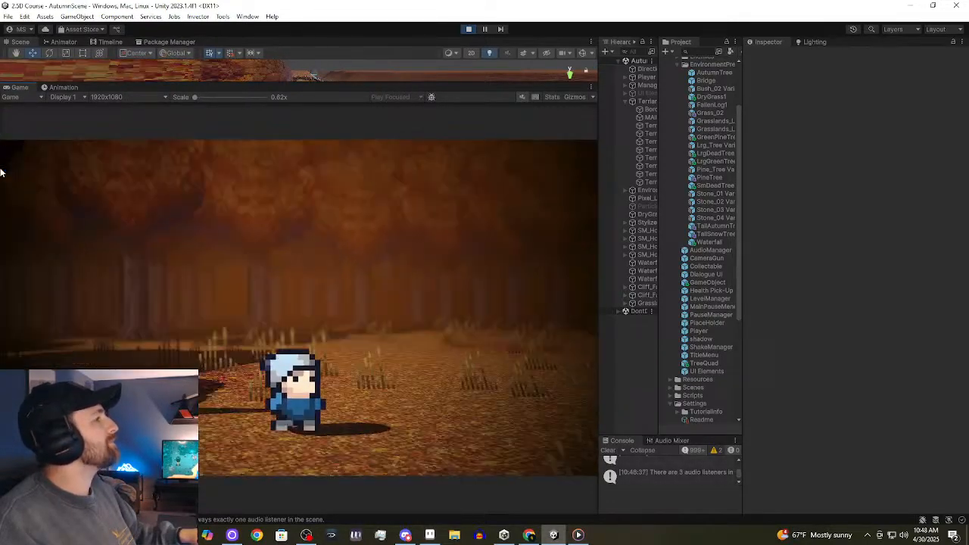
key(d)
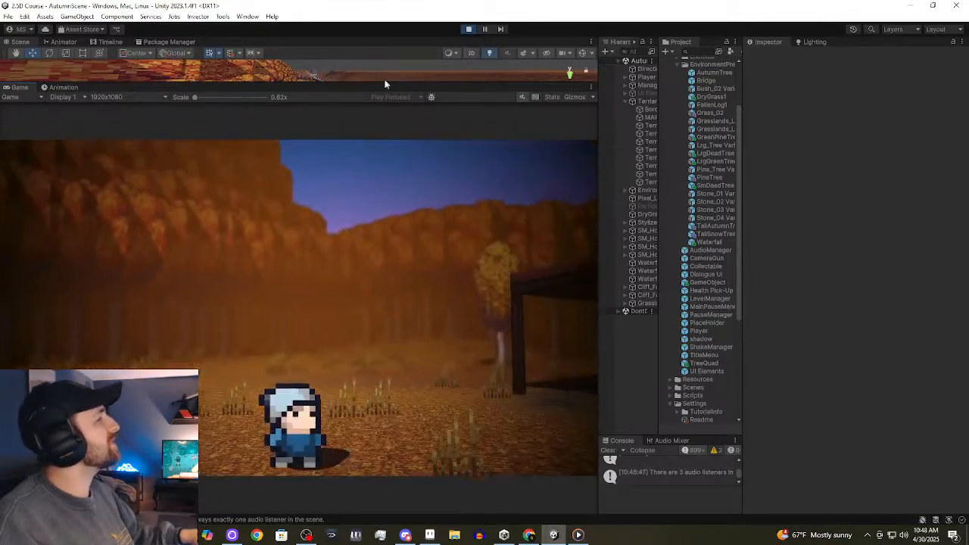
Expand the Game view over almost the whole editor, shrinking the Scene view, Hierarchy, Project and Inspector.
drag(385, 82, 388, 62)
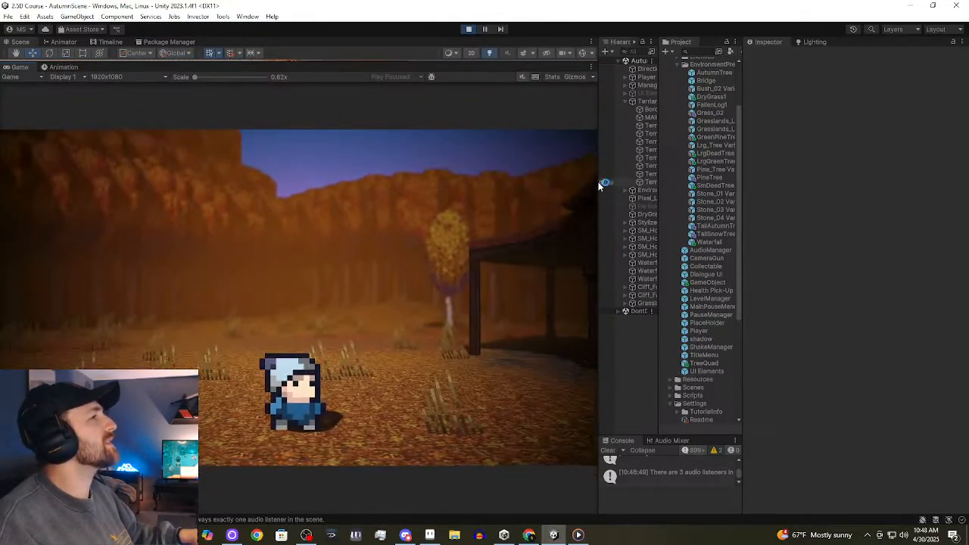
drag(598, 182, 729, 185)
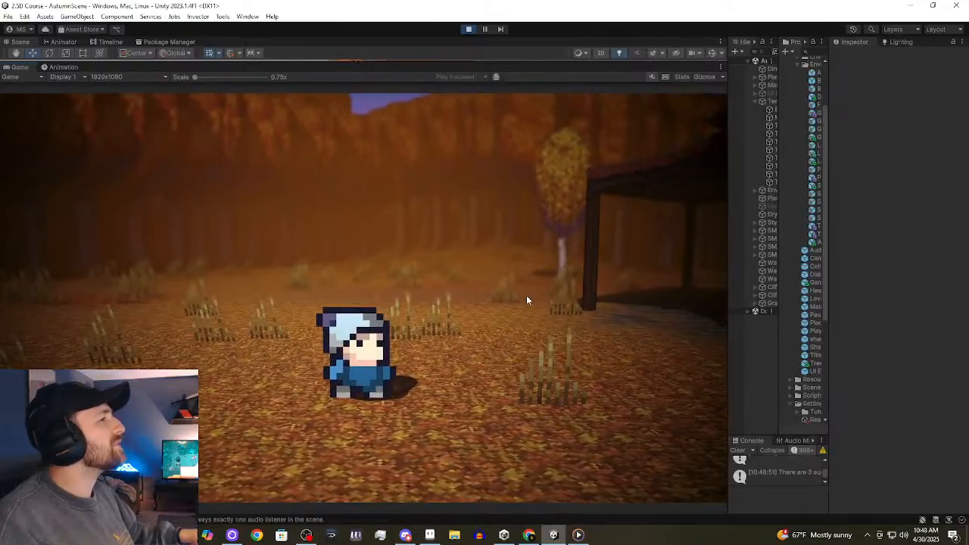
drag(727, 294, 818, 297)
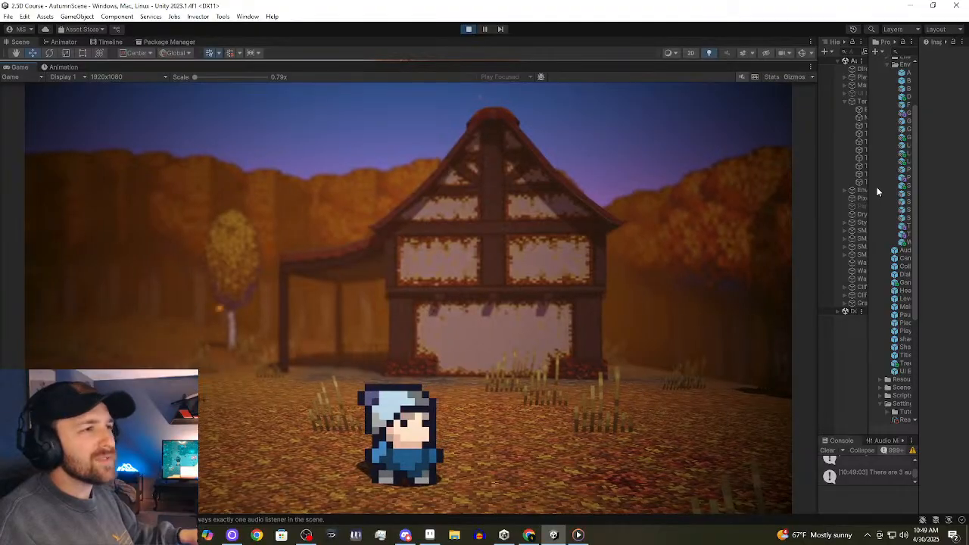
Walk around the grassy clearing in front of the house and inspect the distant cliffs and forest edge.
key(w)
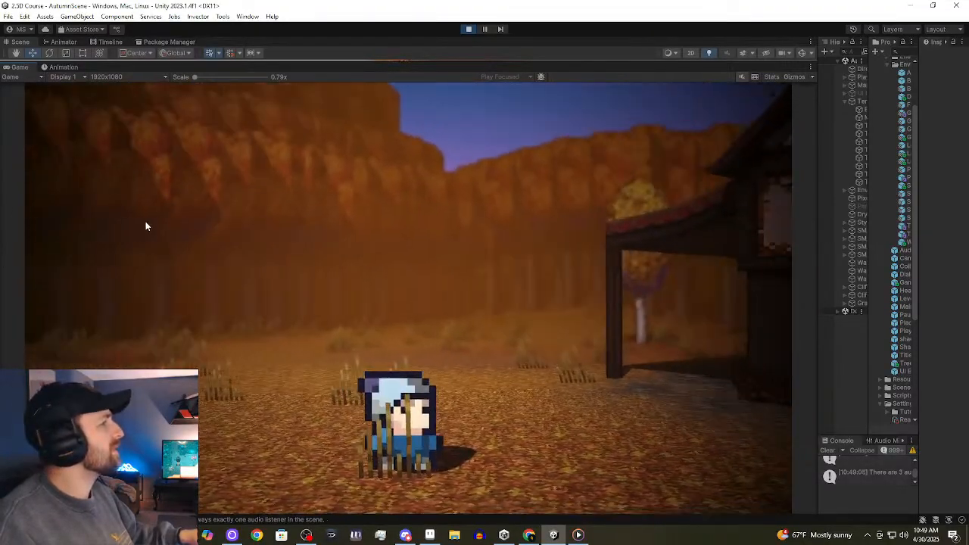
key(w)
key(s)
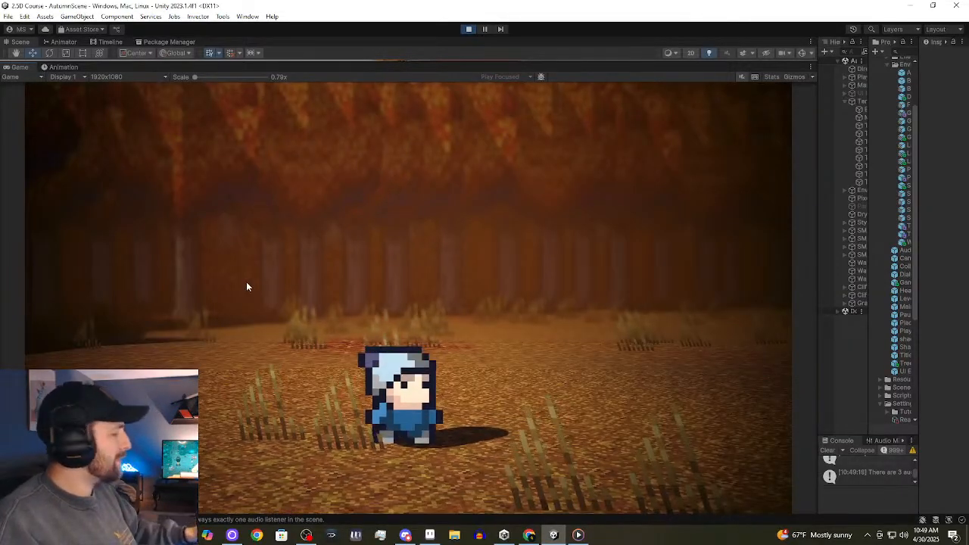
key(w)
key(d)
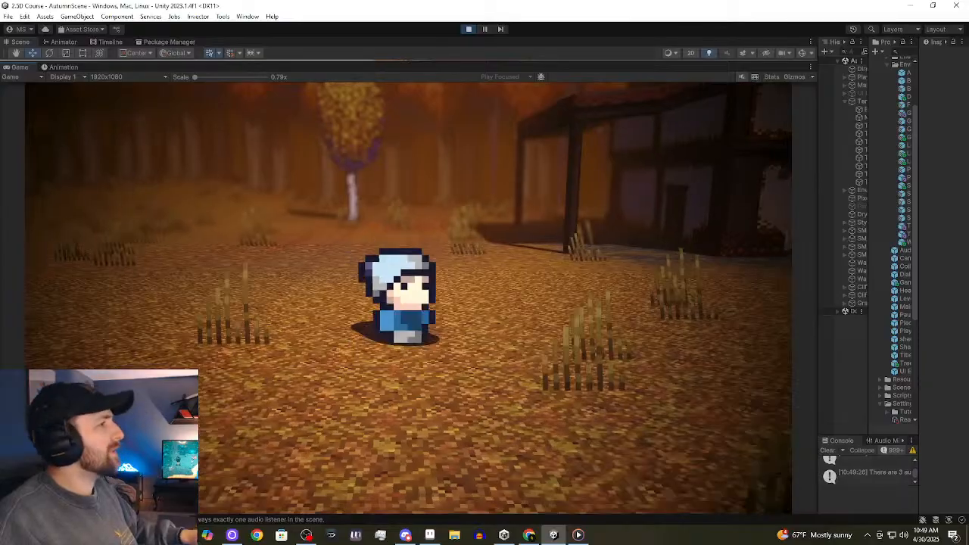
Walk the character up to the house's open porch and view the trees behind it.
key(w)
key(w)
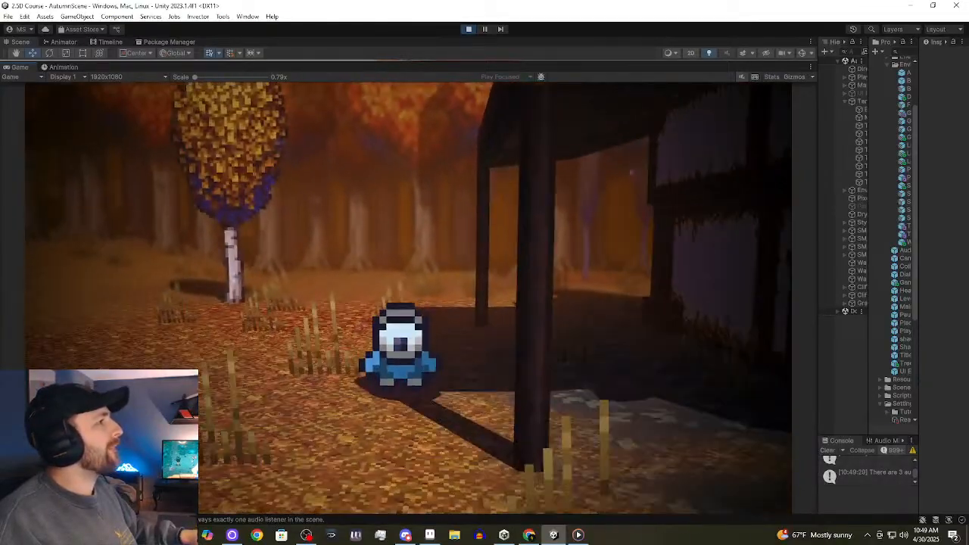
key(w)
key(d)
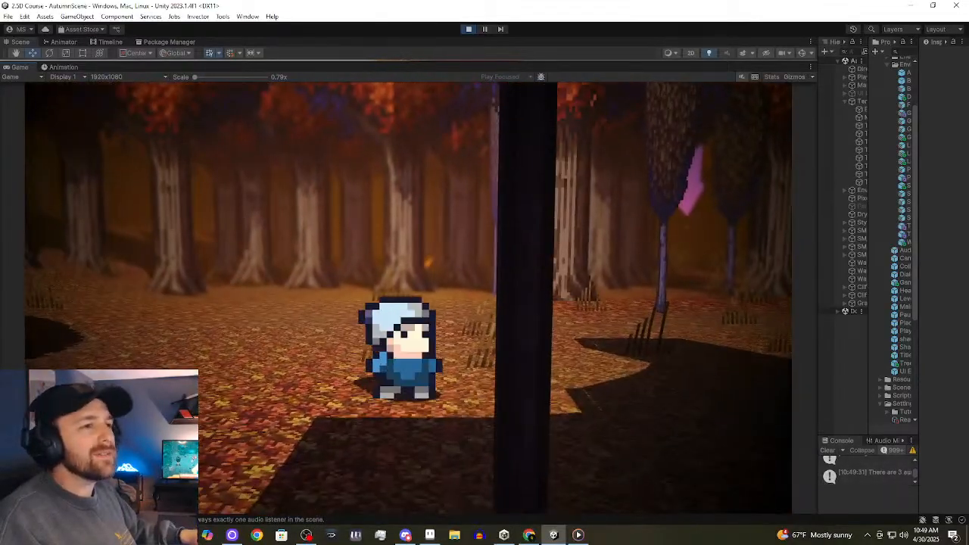
key(s)
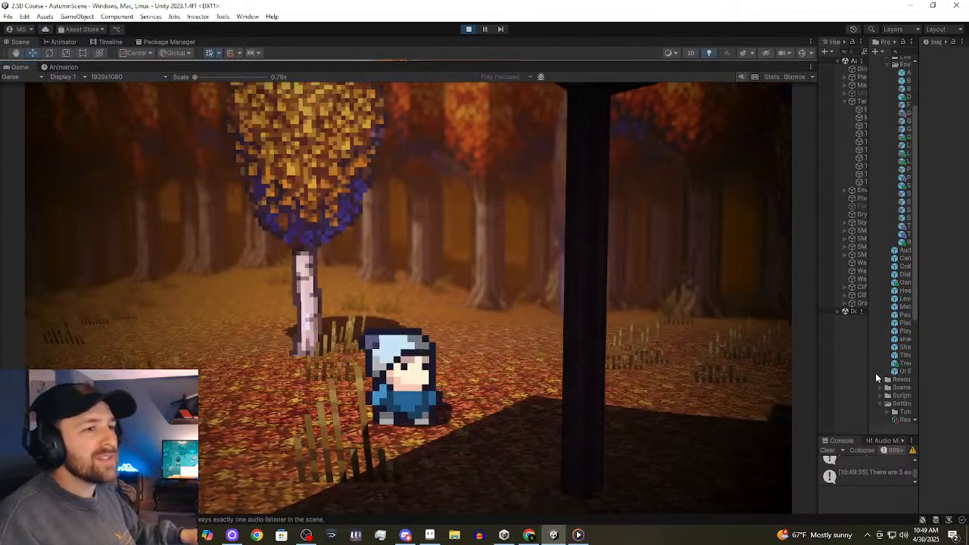
Walk the character around the yellow birch tree near the porch, viewing it from both sides.
key(a)
key(w)
key(a)
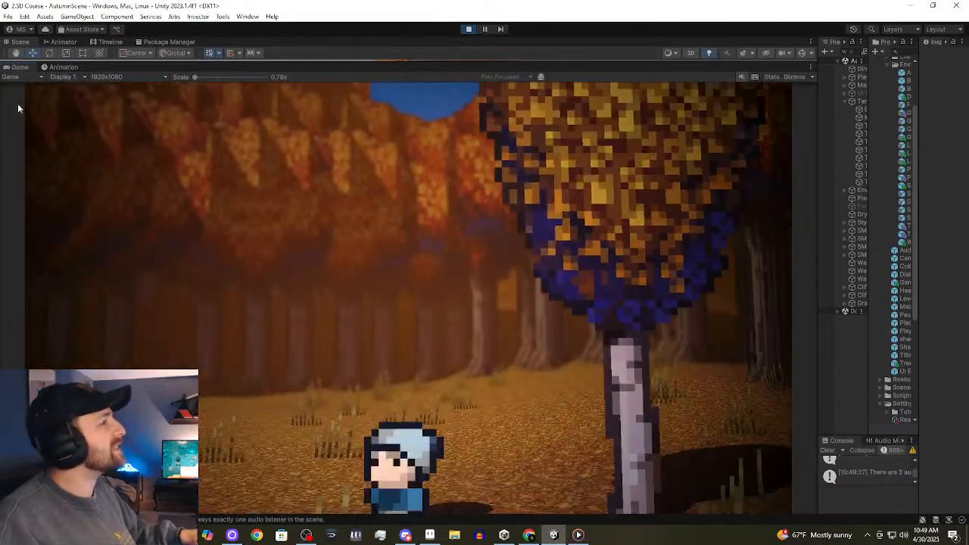
key(d)
key(w)
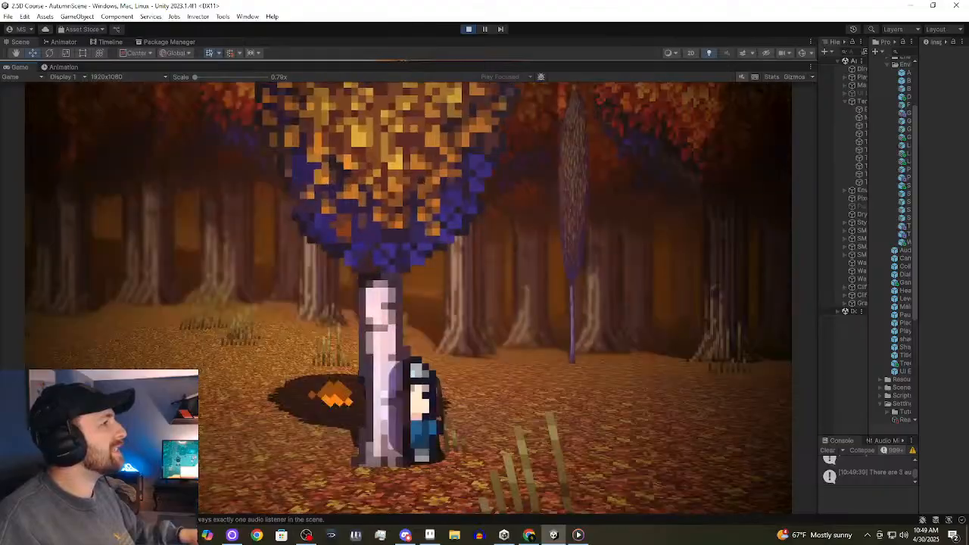
key(a)
key(w)
key(d)
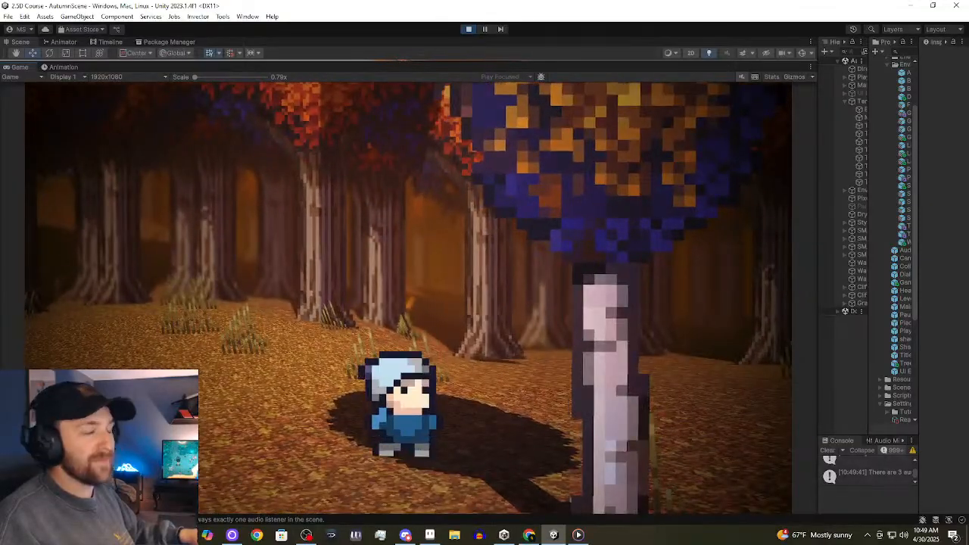
Walk the character into the forest behind the house and out towards the hillside beyond the trees.
key(w)
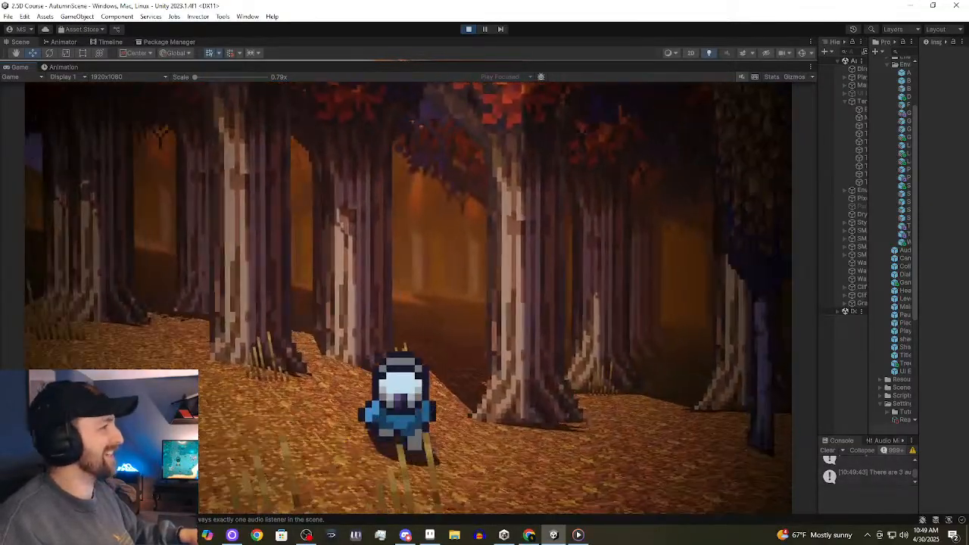
key(w)
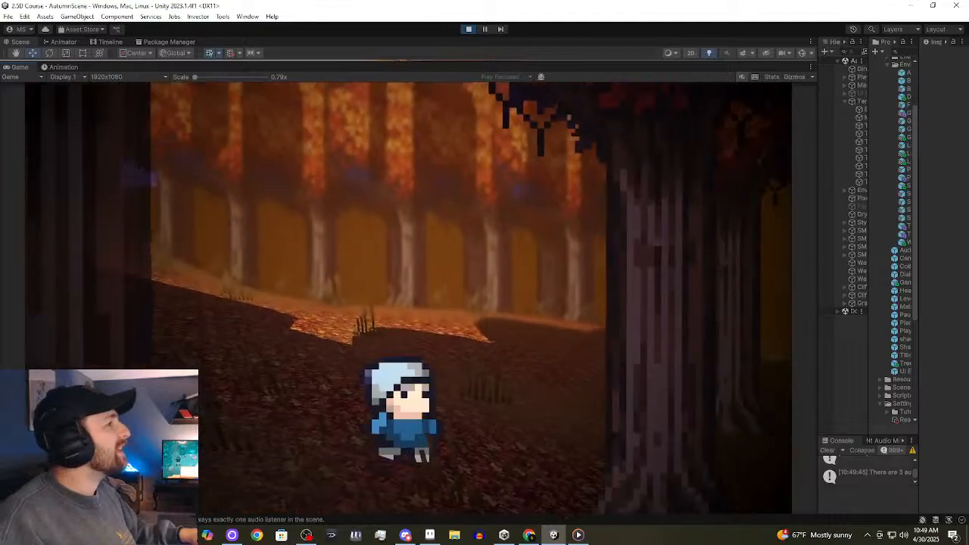
key(w)
key(d)
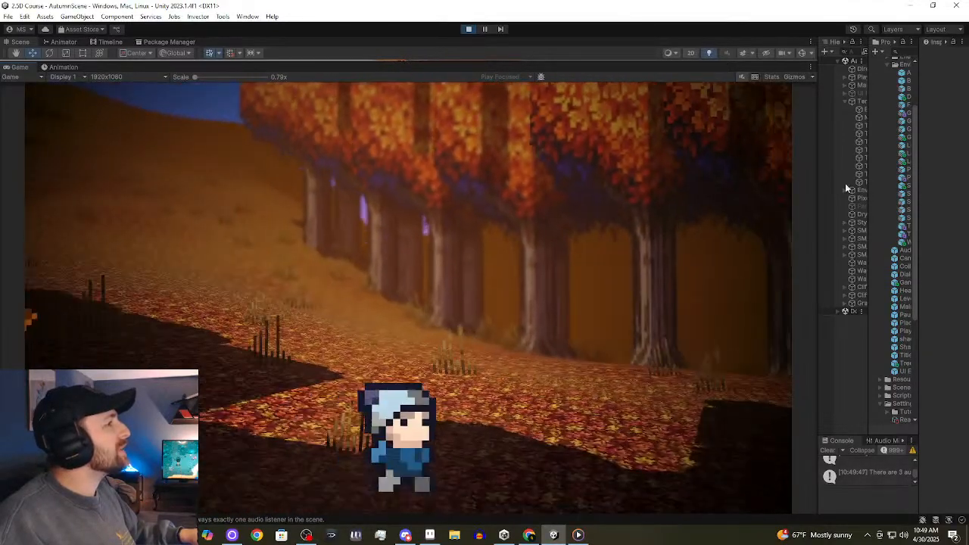
Walk the character between the large tree trunks and over the leaf-covered slope down to the grassy lakeshore.
key(d)
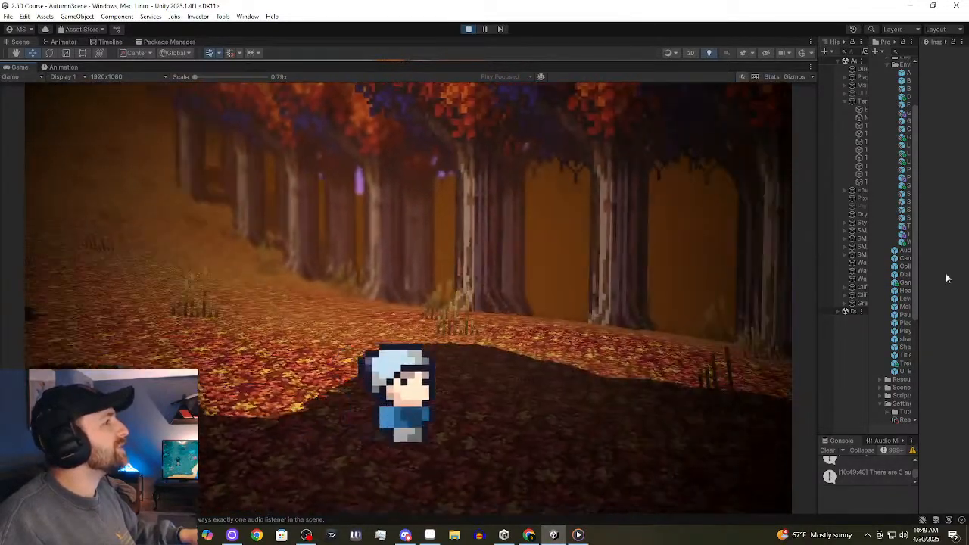
key(w)
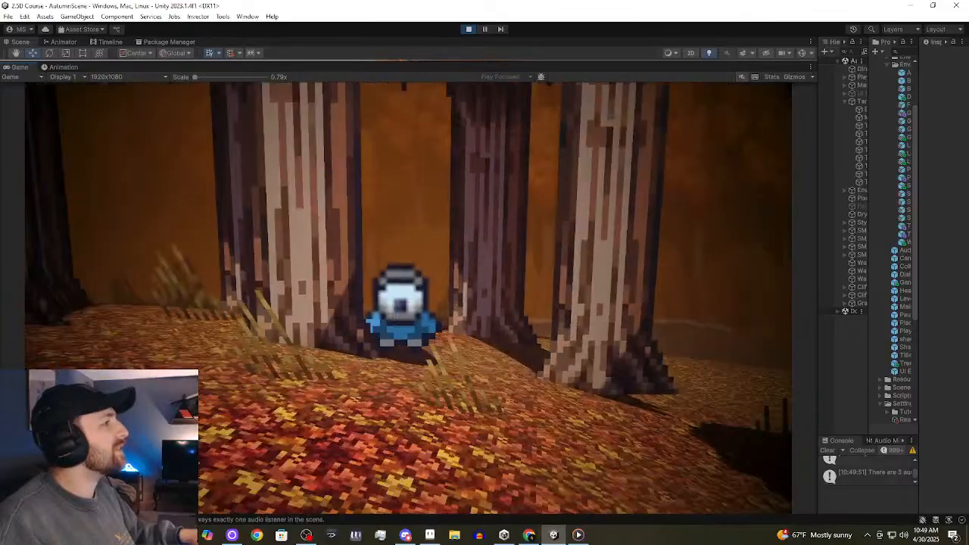
key(w)
key(d)
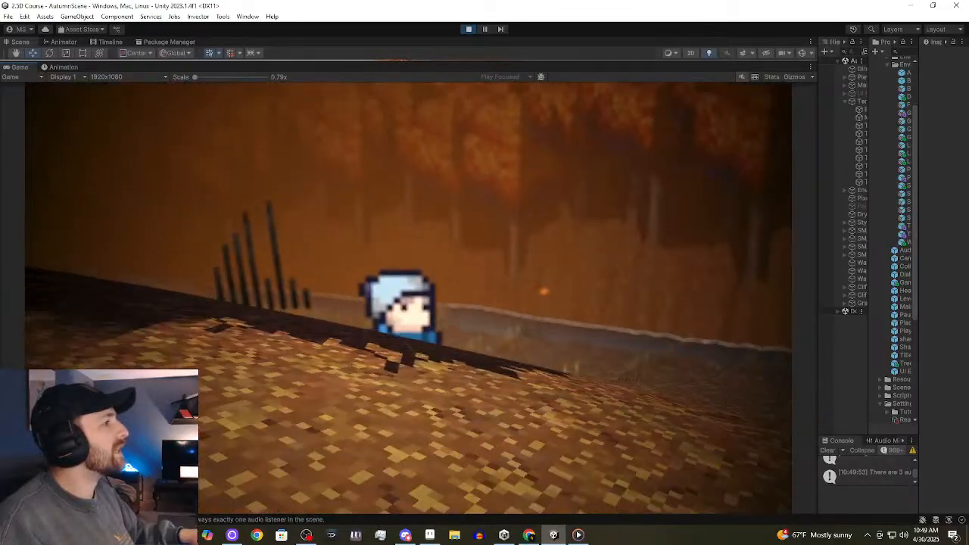
key(w)
key(s)
key(d)
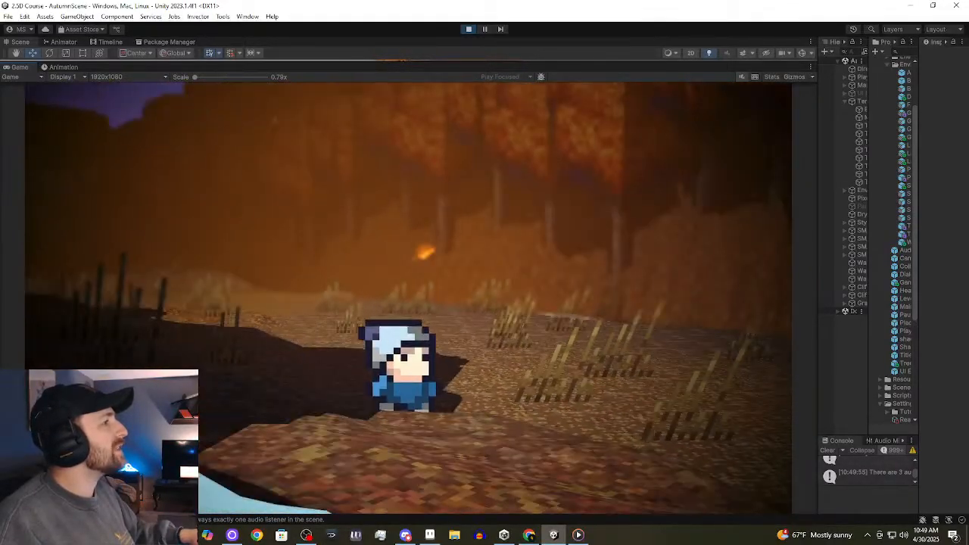
Walk the character along the grassy riverbank towards the distant waterfall and view the surrounding cliffs.
key(w)
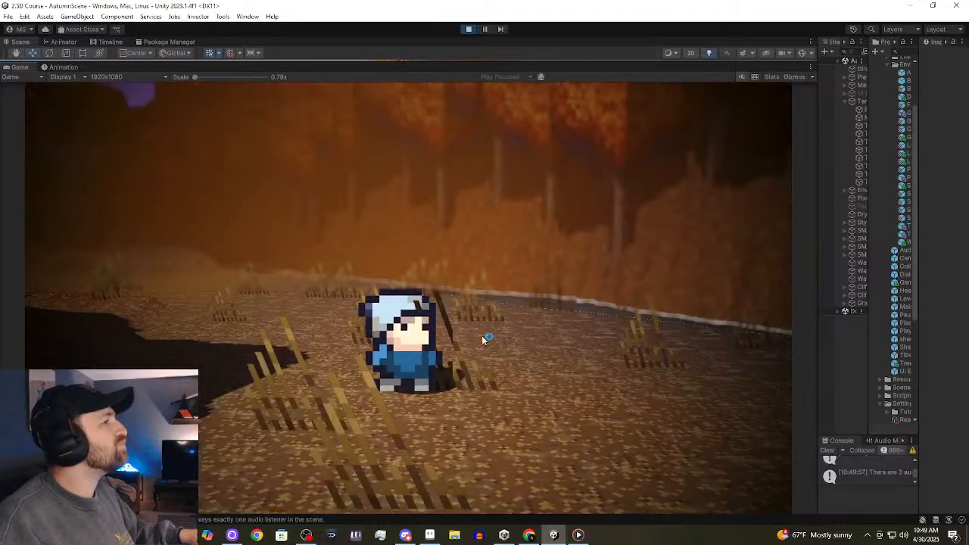
key(w)
key(w)
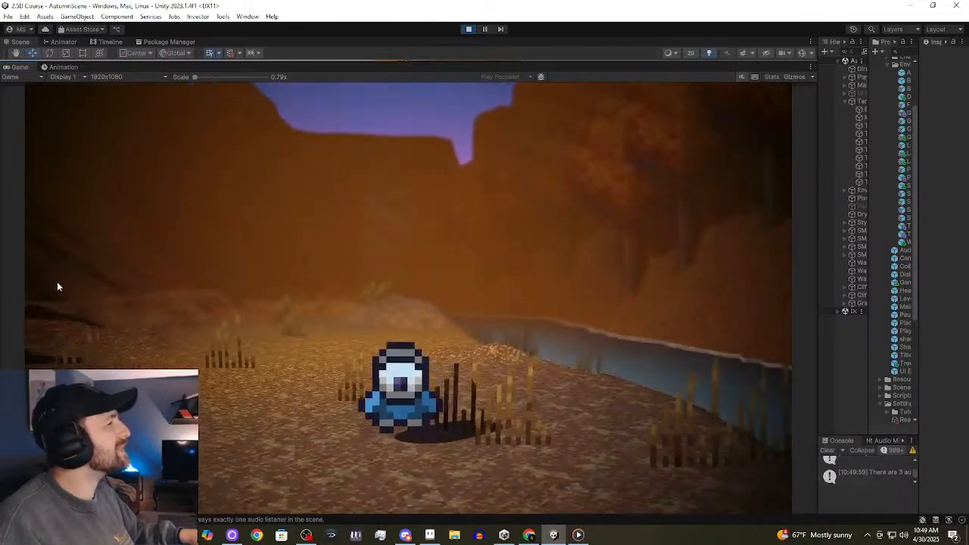
key(w)
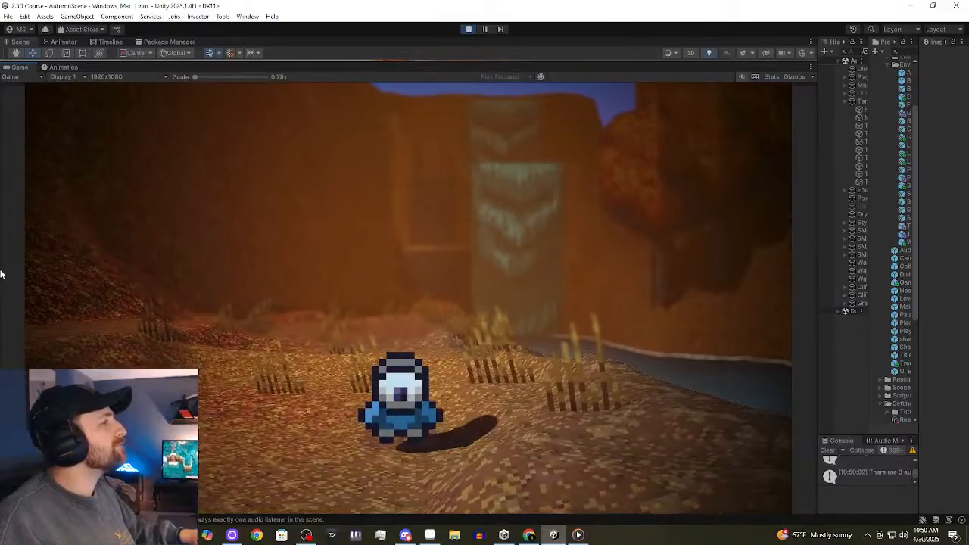
key(s)
key(s)
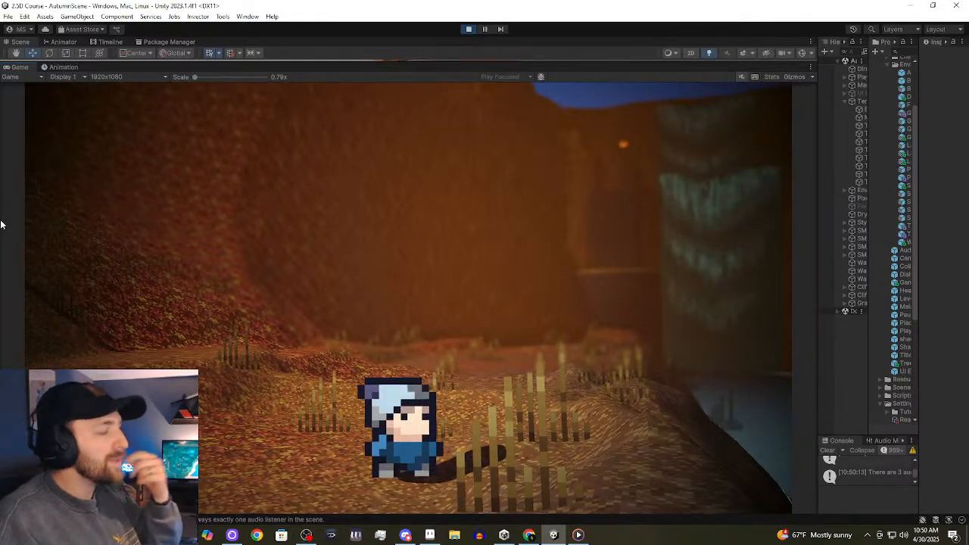
Bring the character closer to the waterfall and inspect the stone ledges beside it.
key(d)
key(w)
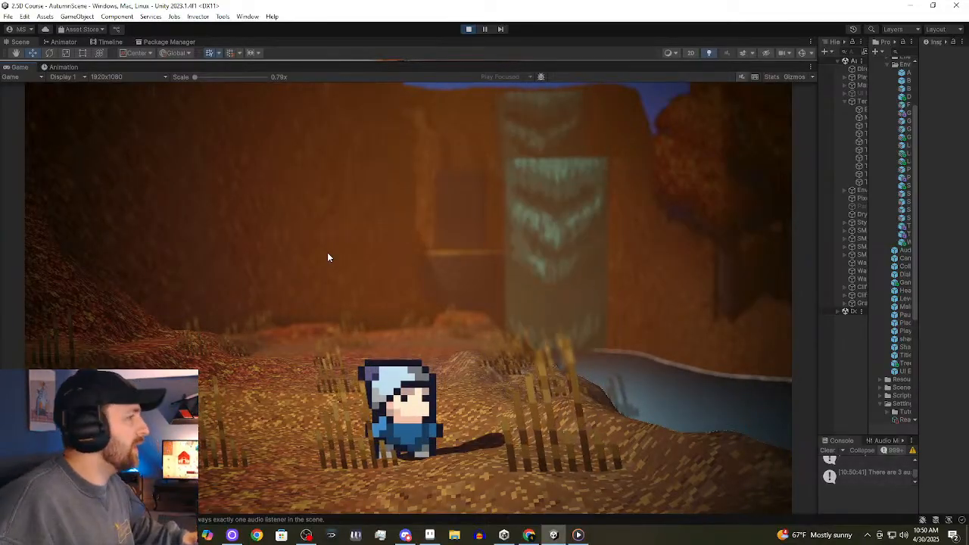
key(w)
key(d)
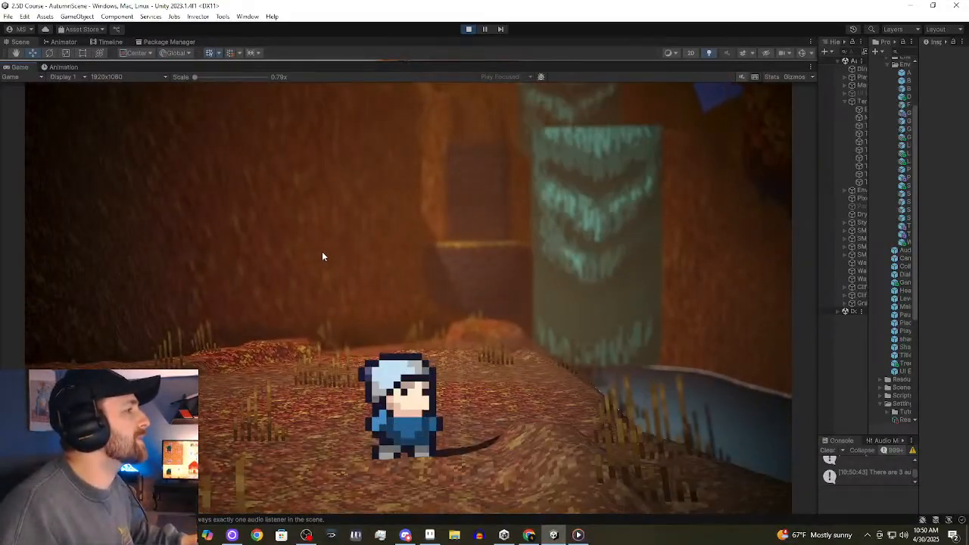
key(w)
key(s)
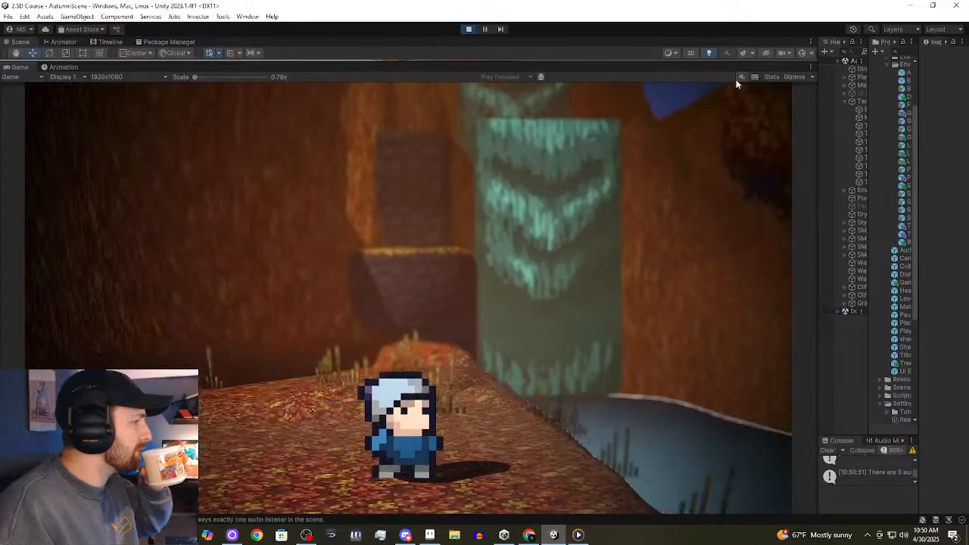
Enable the UI Elements object in the running scene and test the first-person aiming overlay at the stone ledge.
click(864, 93)
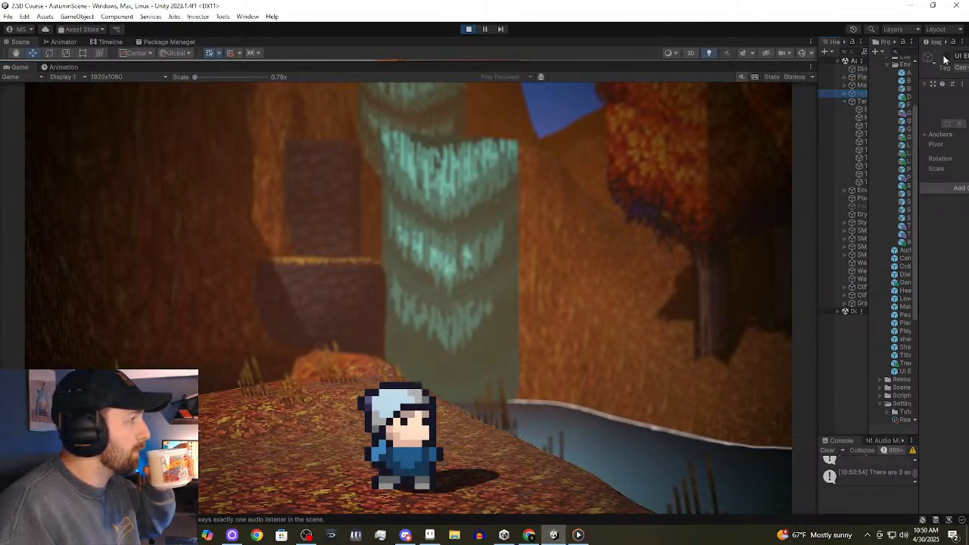
click(945, 57)
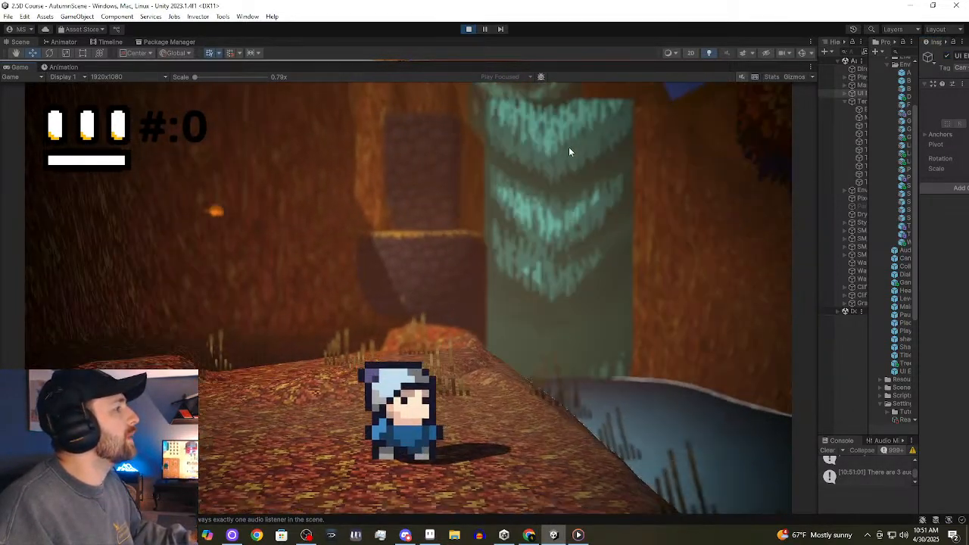
right_click(473, 255)
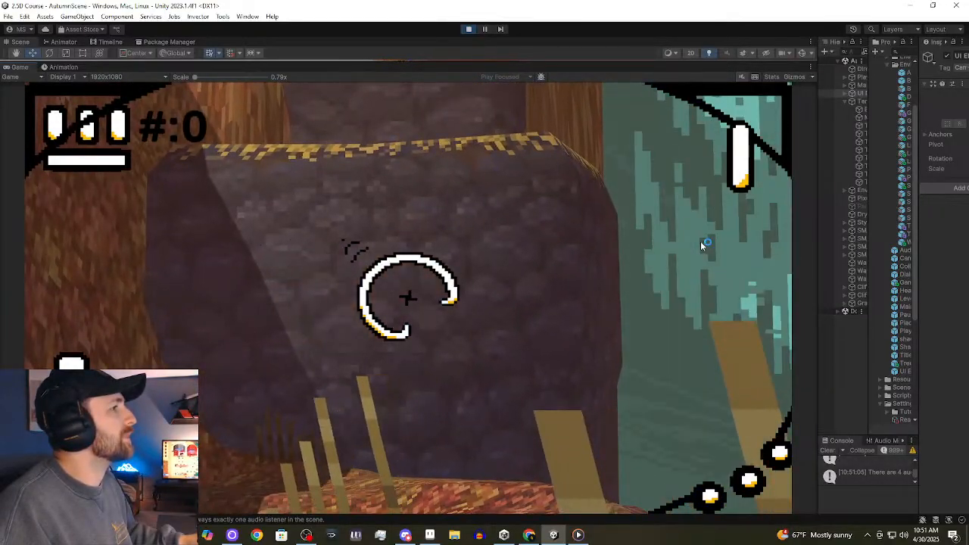
right_click(700, 241)
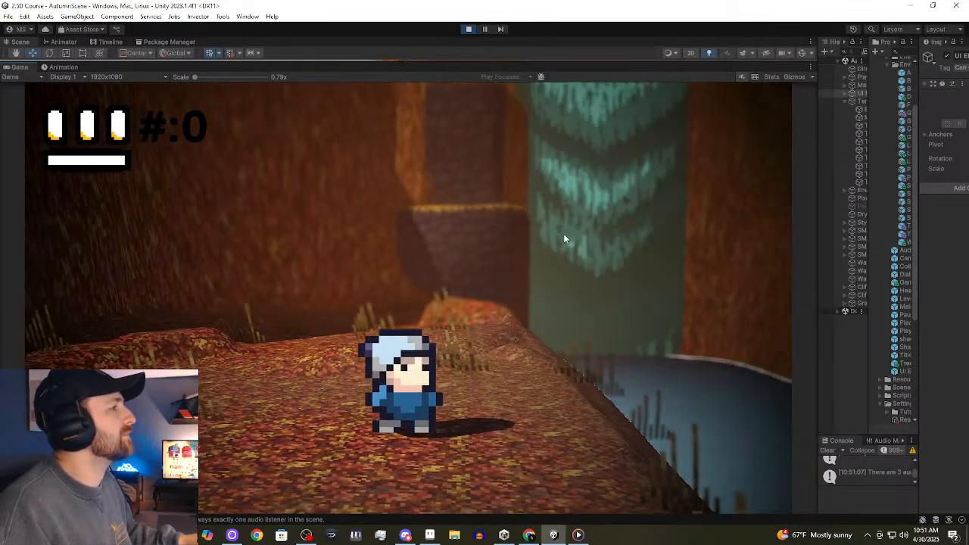
Move the character back along the bank and view the waterfall with the HUD enabled.
key(s)
key(d)
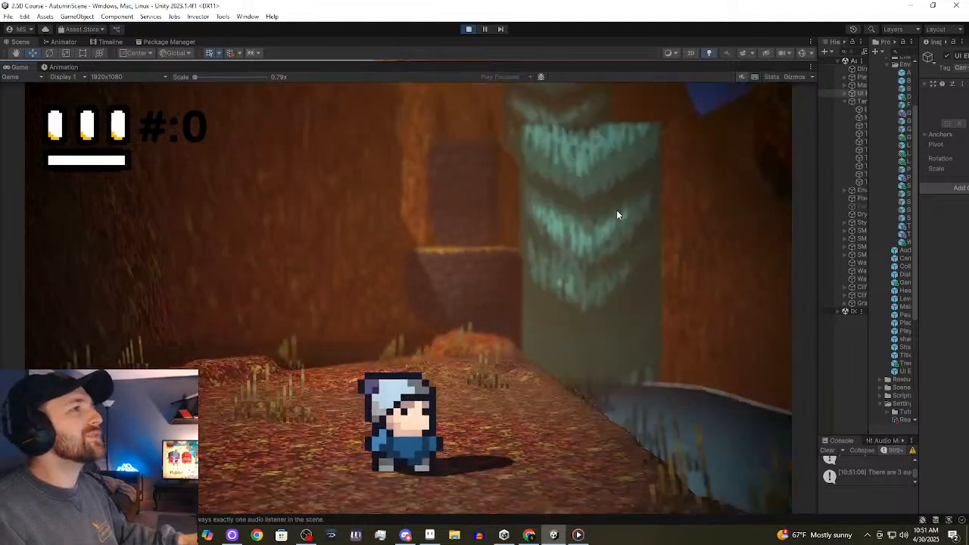
key(s)
key(d)
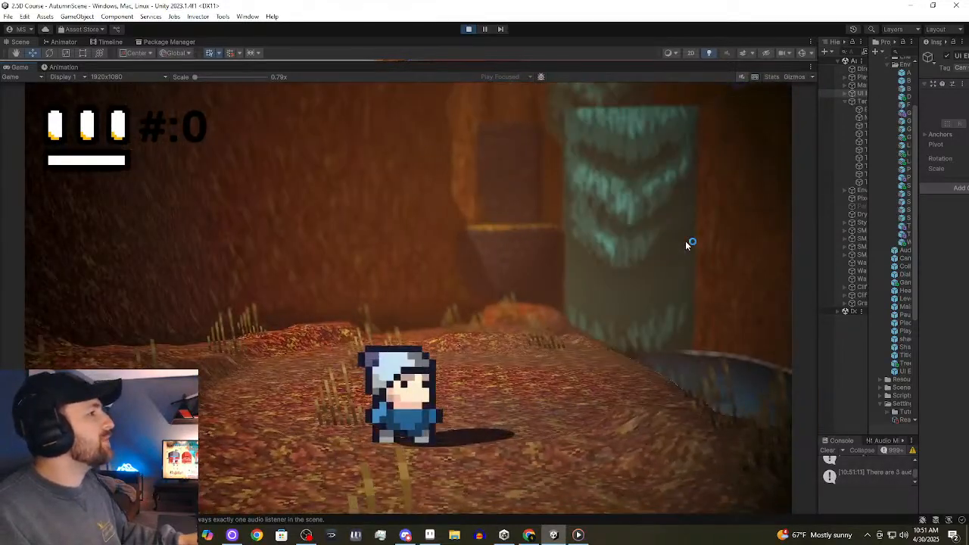
key(d)
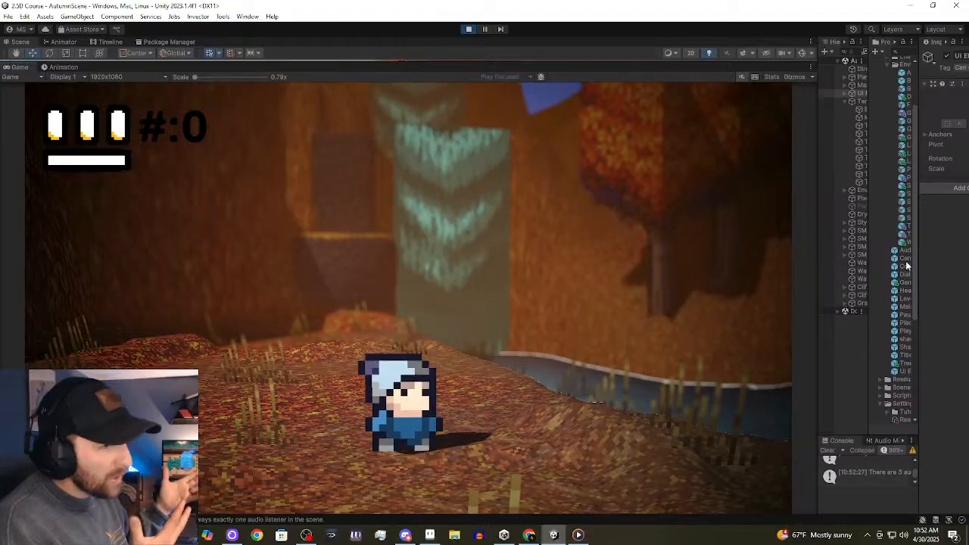
Walk the character away from the waterfall, past the leafy hillside and into the open grassy valley.
key(s)
key(a)
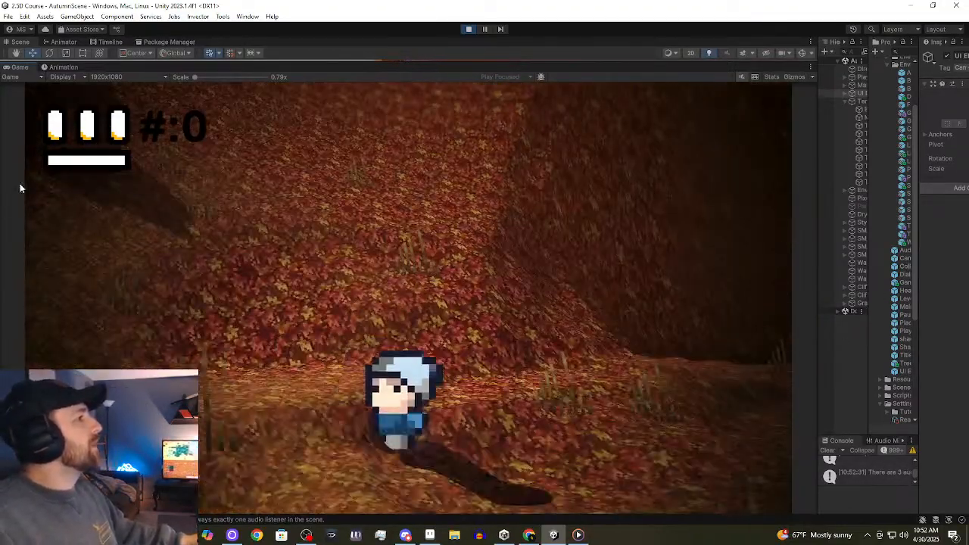
key(w)
key(a)
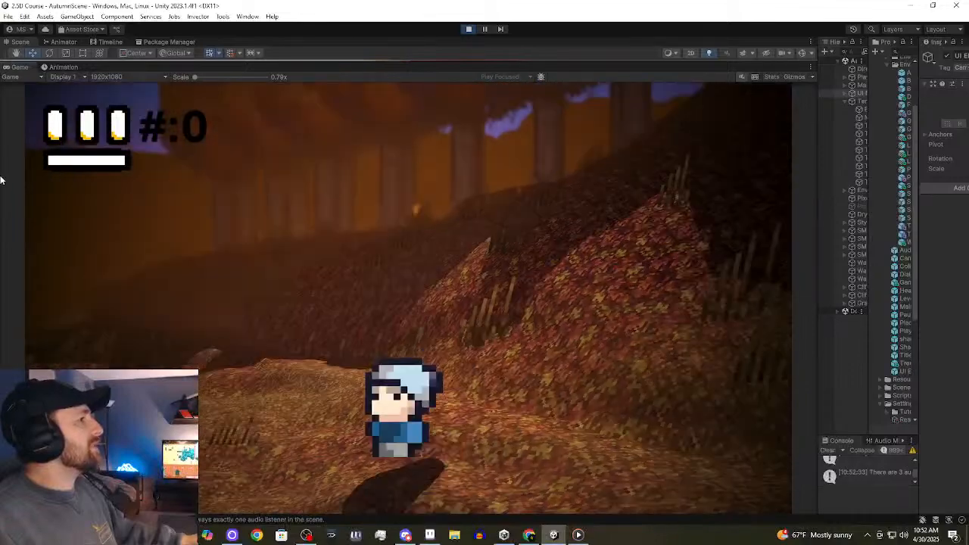
key(w)
key(w)
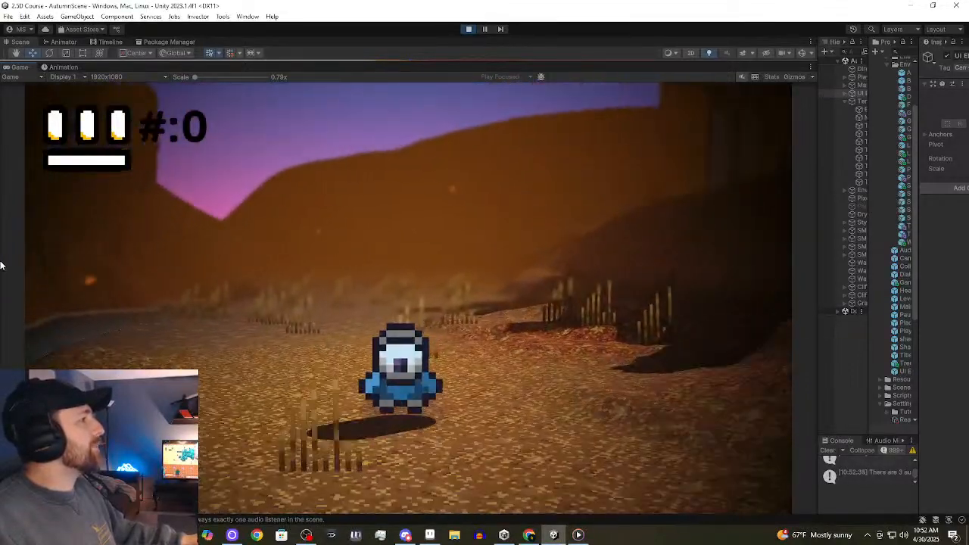
key(s)
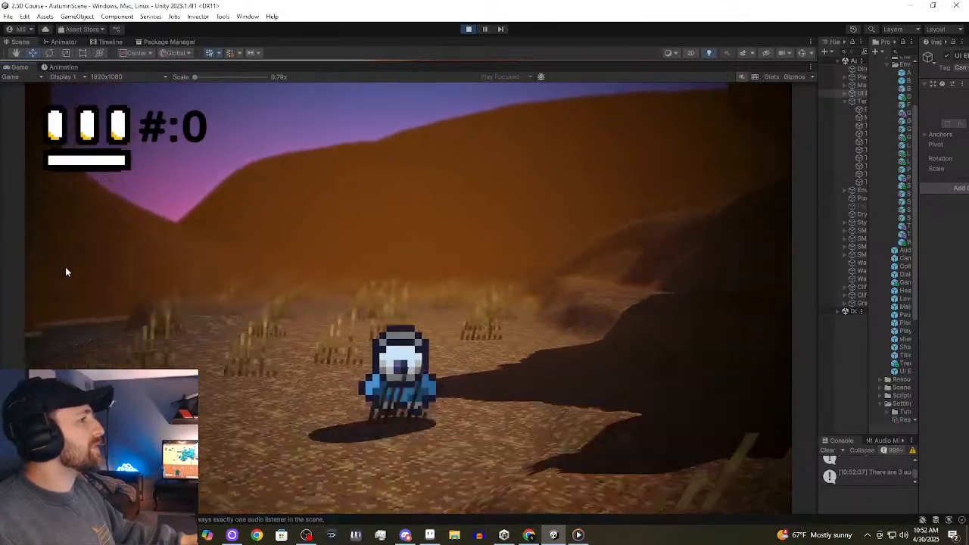
Walk the character further through the valley and examine the background mountains against the sunset sky.
key(d)
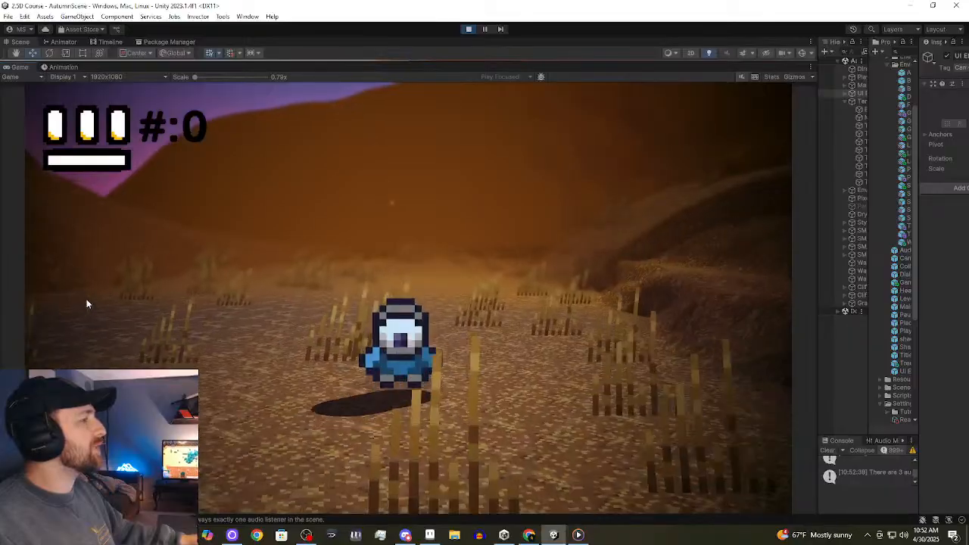
key(w)
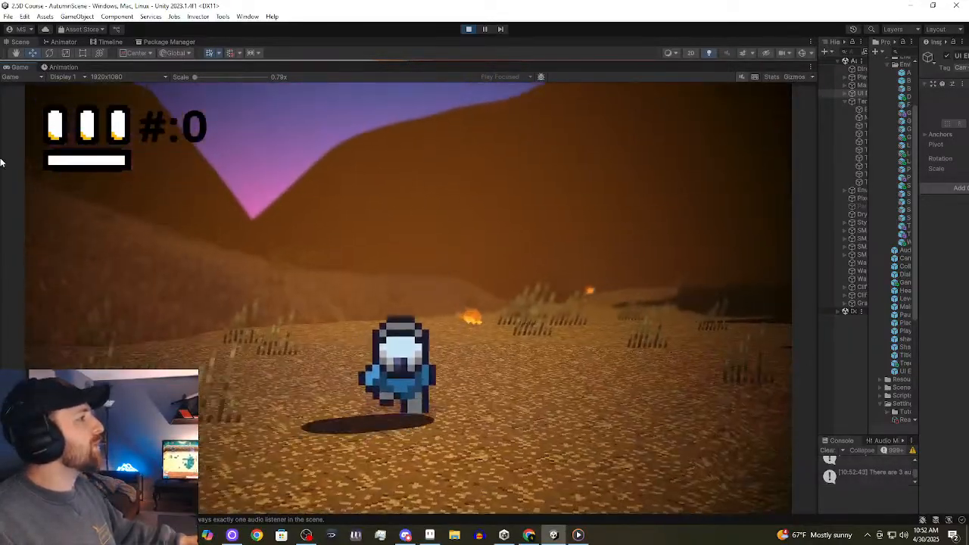
key(d)
key(a)
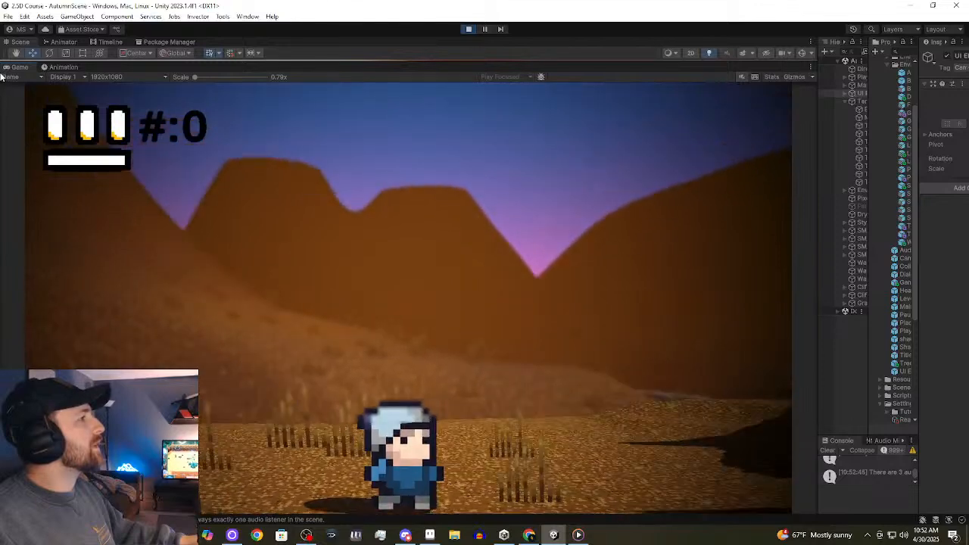
key(d)
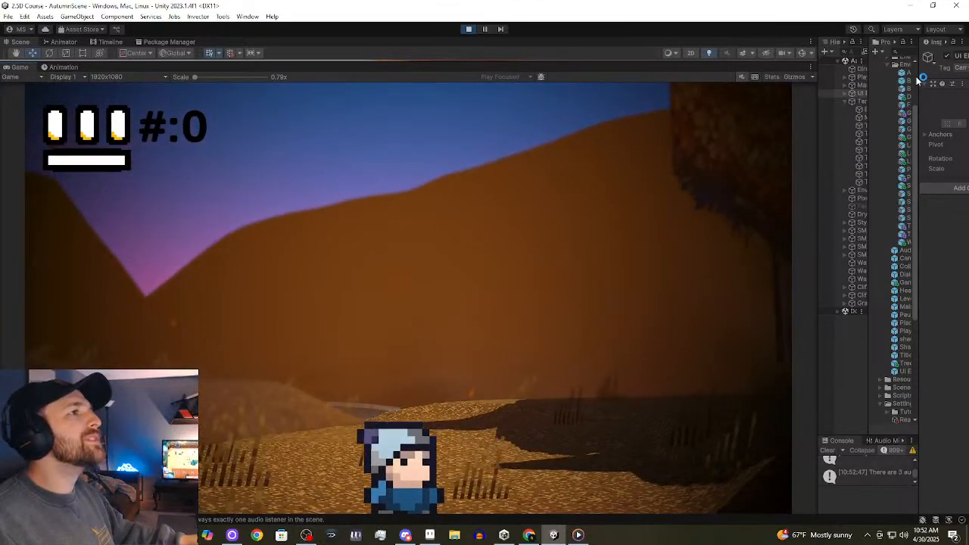
Widen the Inspector area, show the Environment lighting settings and lower the fog color's alpha to 0.
drag(921, 70, 788, 111)
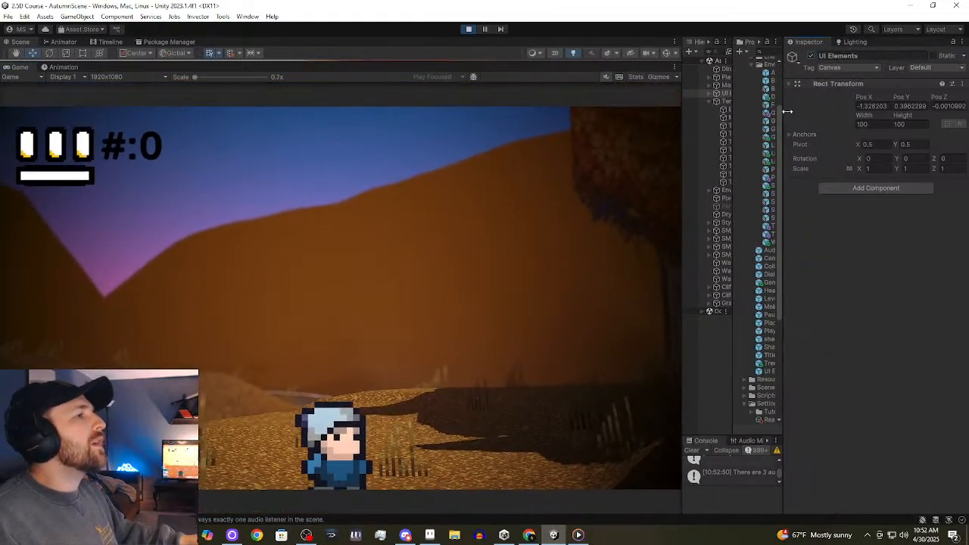
click(853, 43)
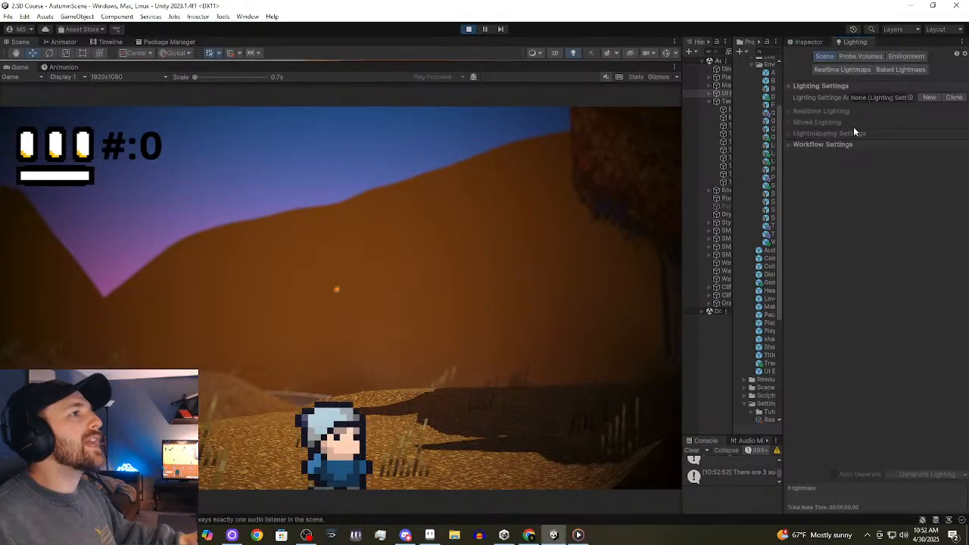
click(832, 71)
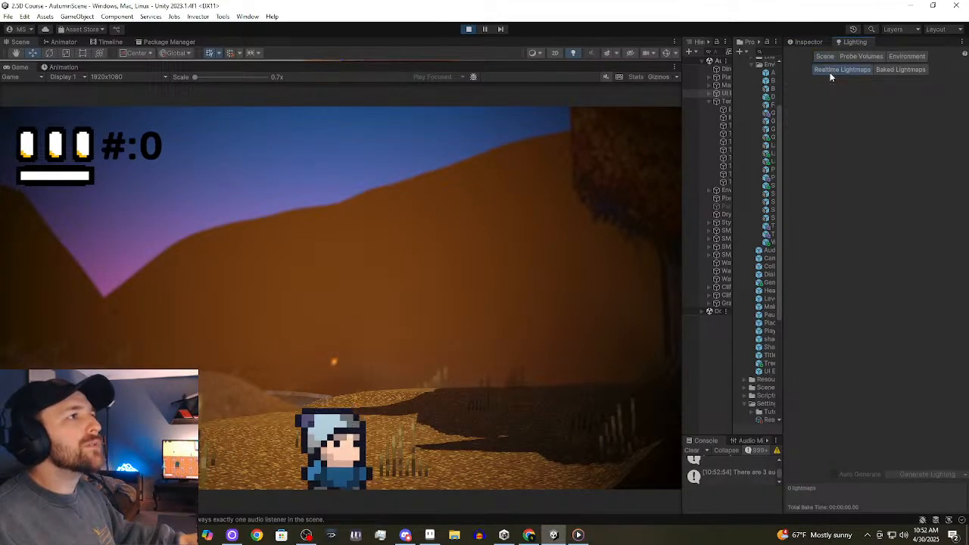
click(903, 57)
click(860, 254)
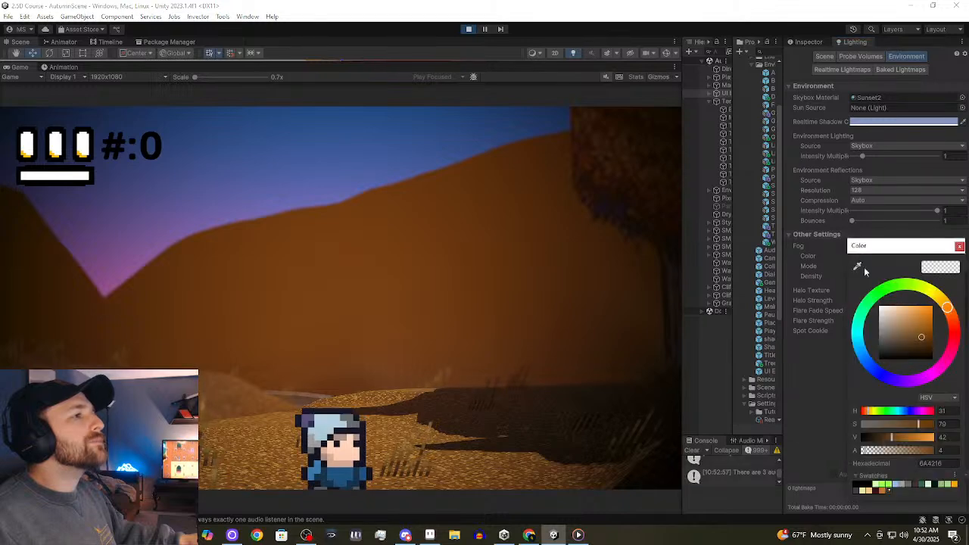
click(862, 450)
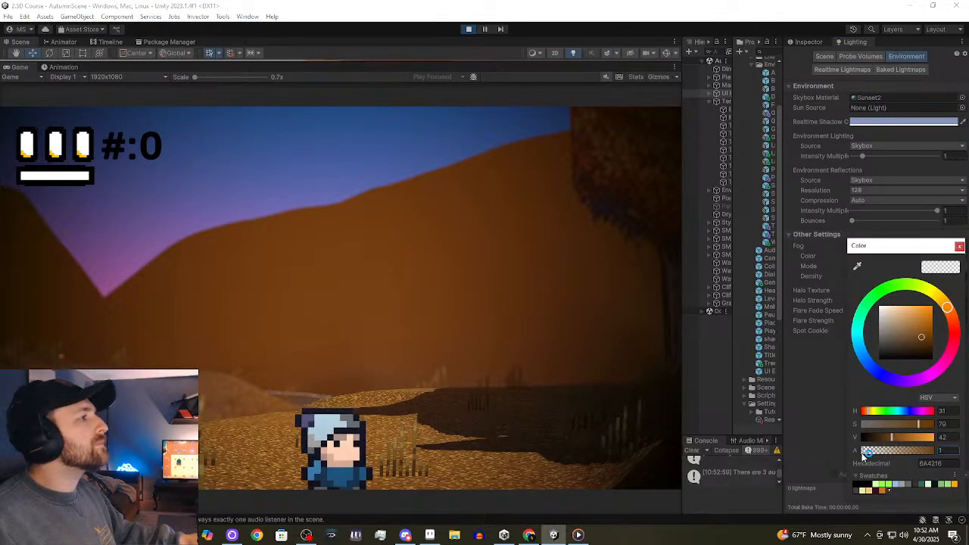
click(609, 389)
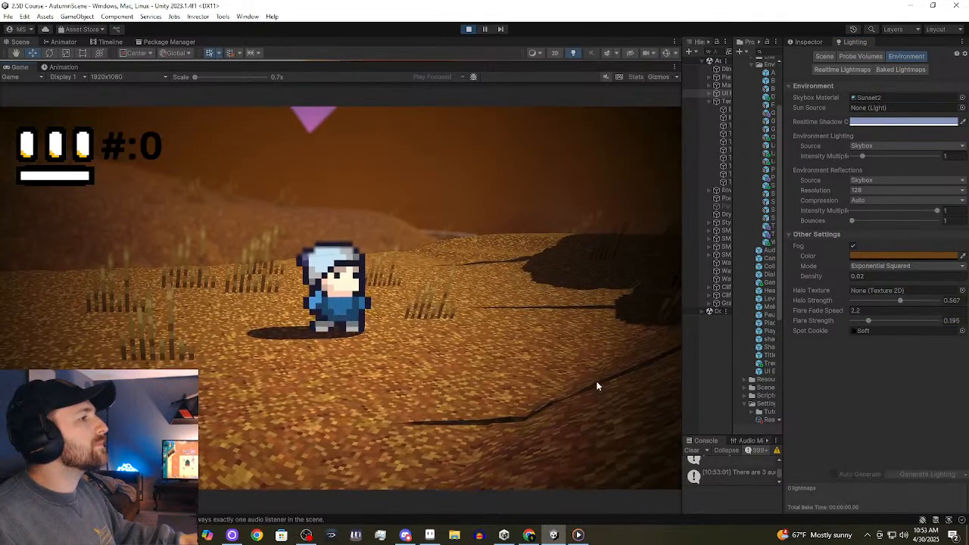
Change the fog color to the dark grey-brown 383129.
click(896, 256)
click(887, 323)
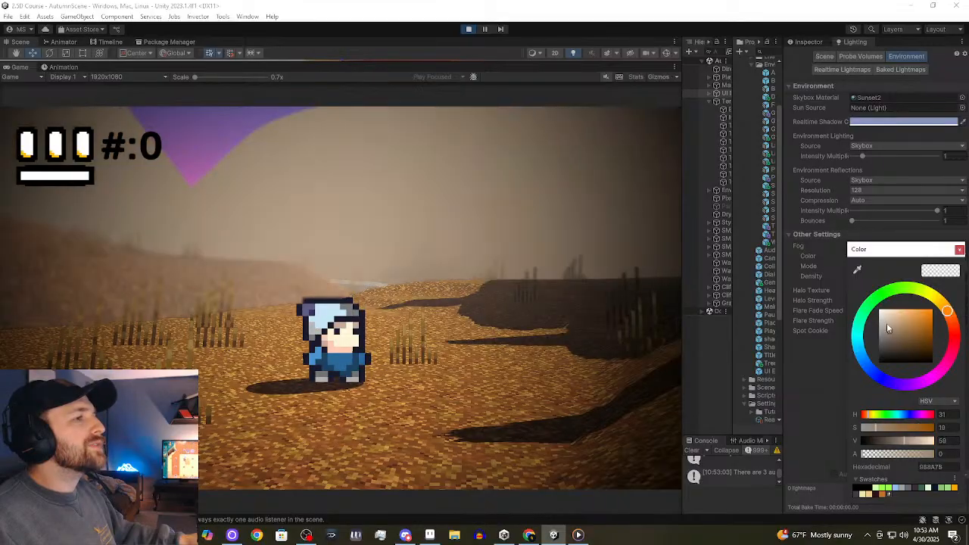
mouse_move(887, 323)
mouse_down()
mouse_move(905, 333)
mouse_move(913, 321)
mouse_move(902, 352)
mouse_move(879, 349)
mouse_move(893, 350)
mouse_up()
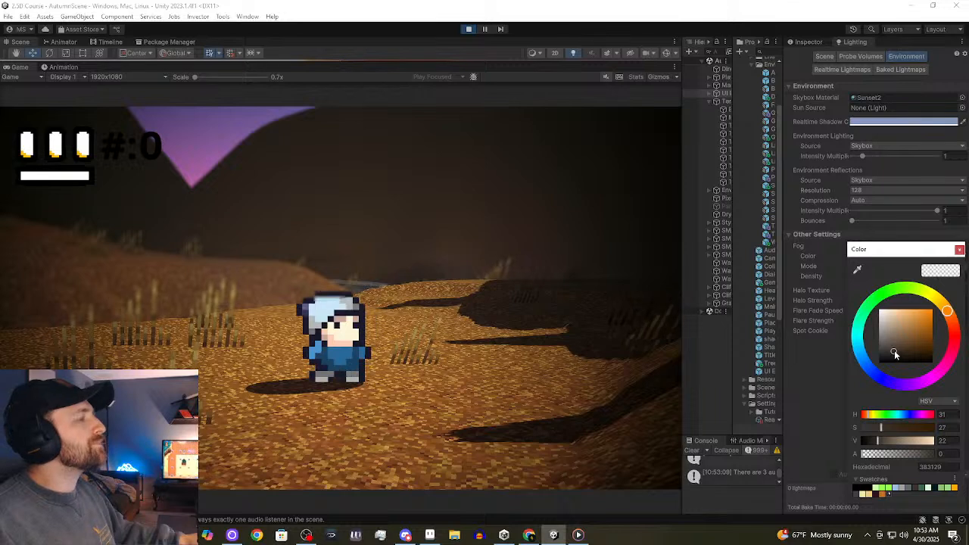
click(960, 249)
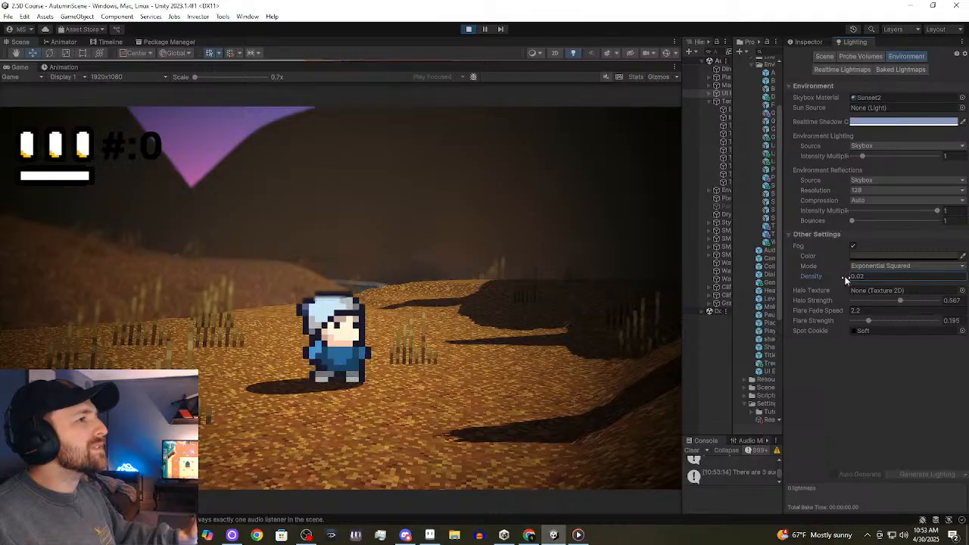
Set the fog density to 0.
mouse_move(846, 281)
mouse_down()
mouse_move(877, 275)
mouse_move(858, 283)
mouse_up()
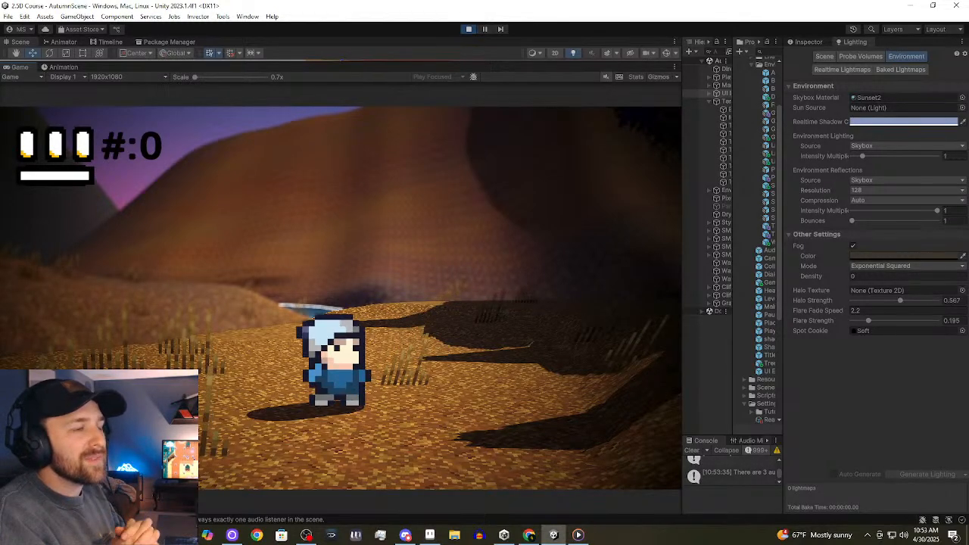
Walk the character uphill into the dark autumn forest and examine the trees and leaf-covered ground without fog density.
key(d)
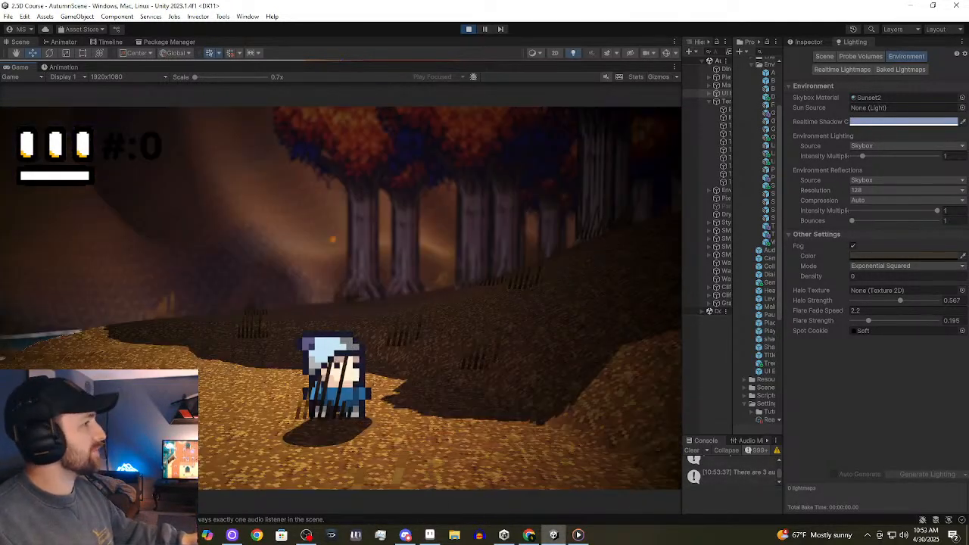
key(w)
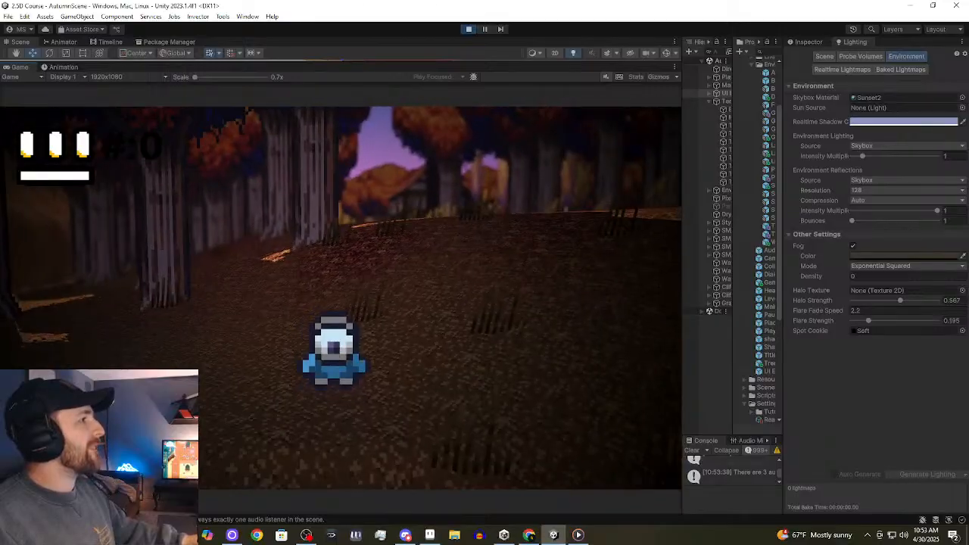
key(w)
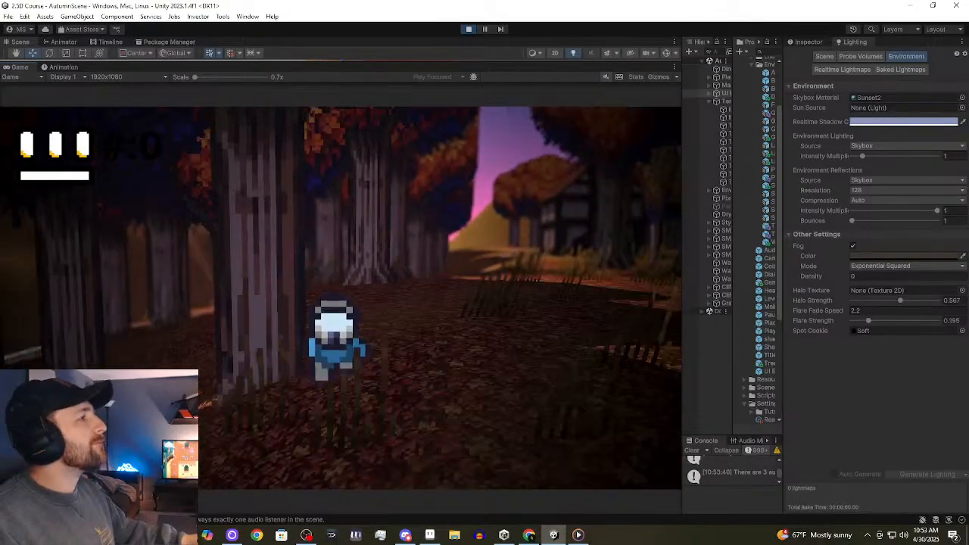
key(w)
key(a)
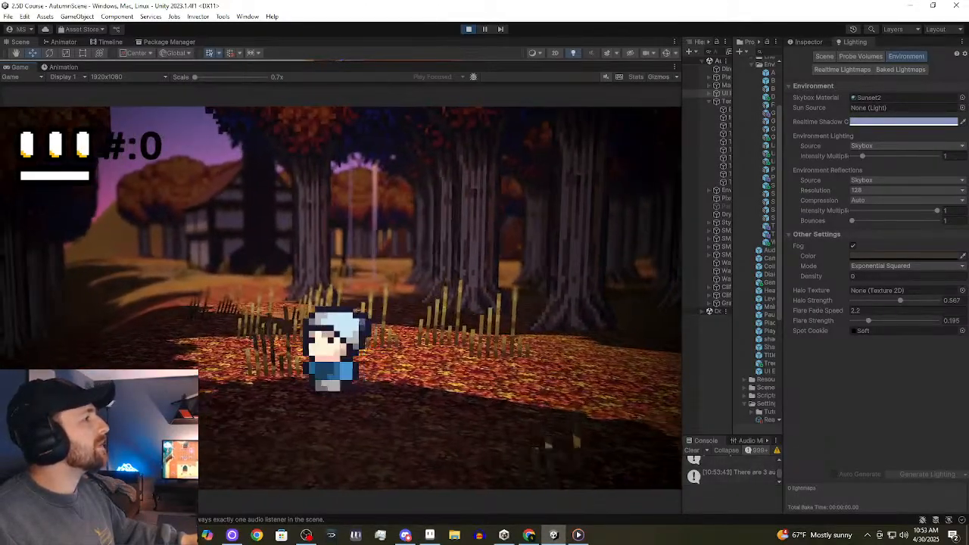
key(w)
key(d)
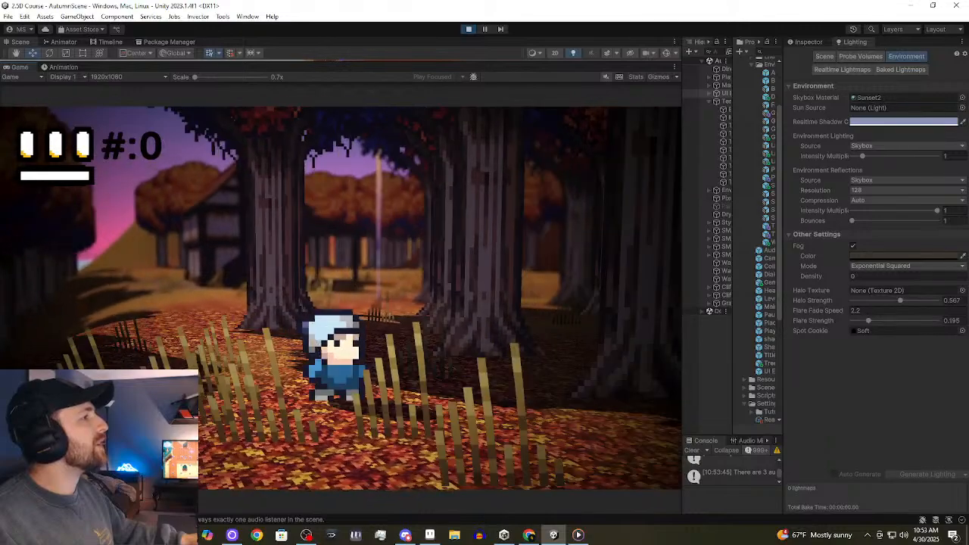
key(w)
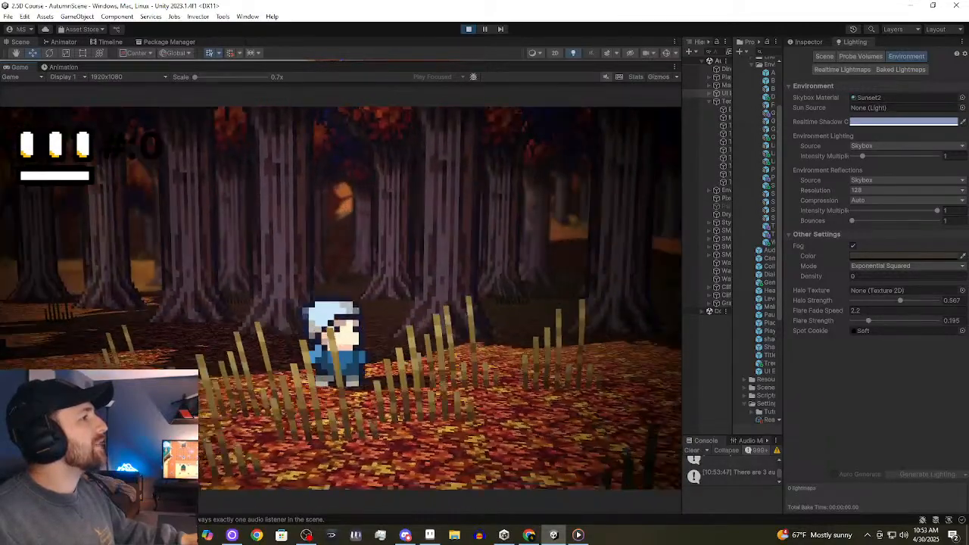
key(d)
key(s)
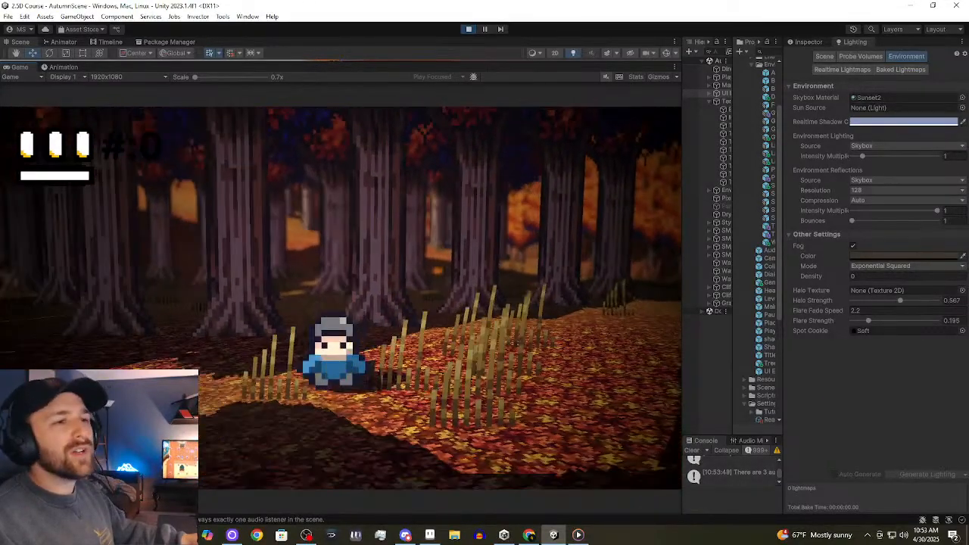
Walk the character out of the forest into the clearing and examine the yellow tree and the background treeline.
key(w)
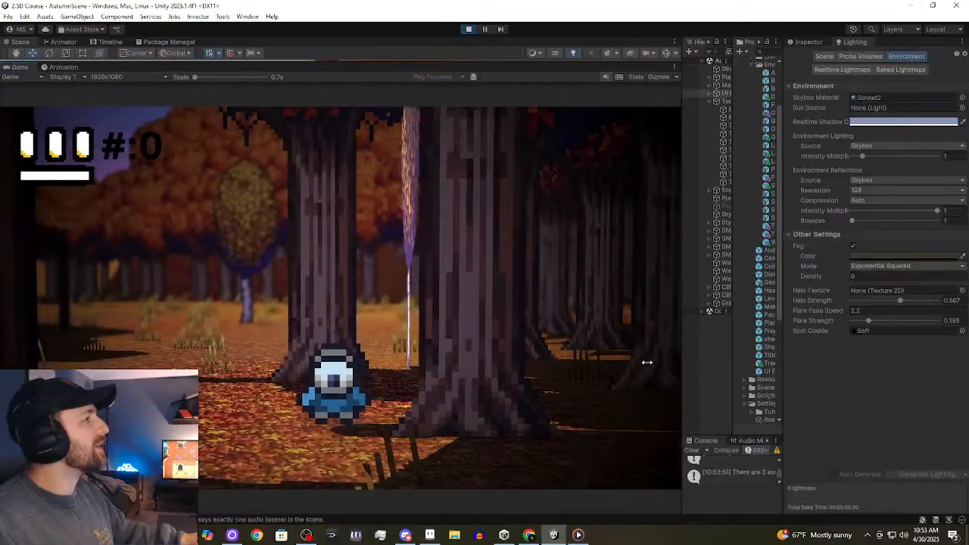
key(a)
key(w)
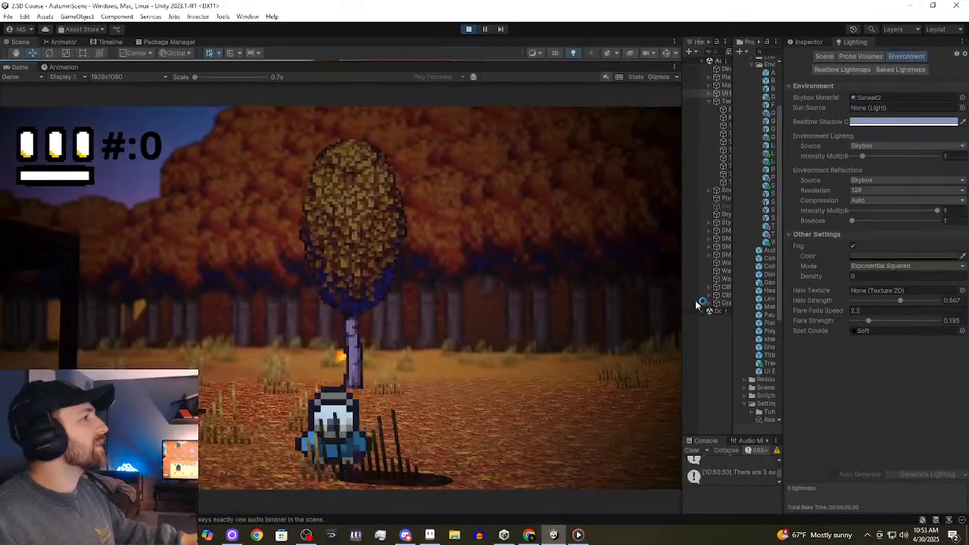
key(s)
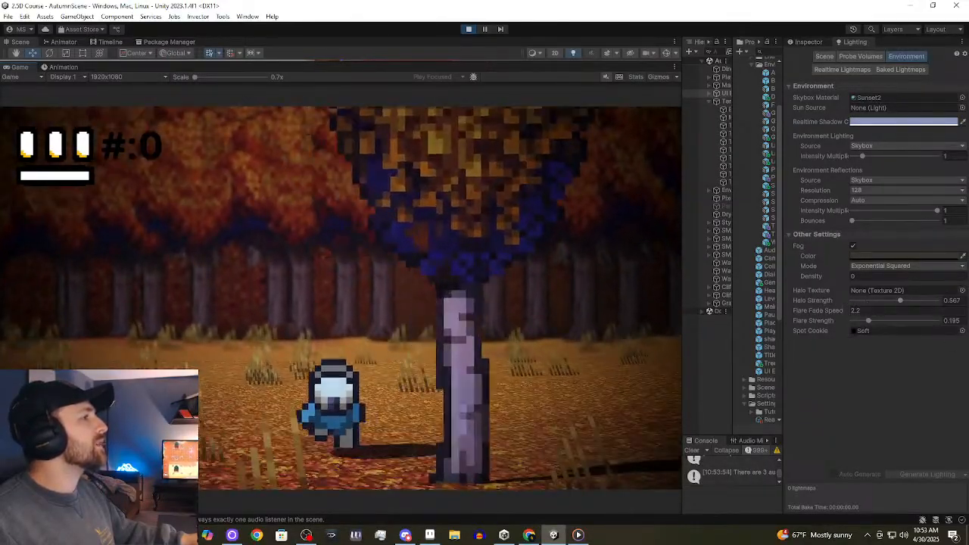
key(s)
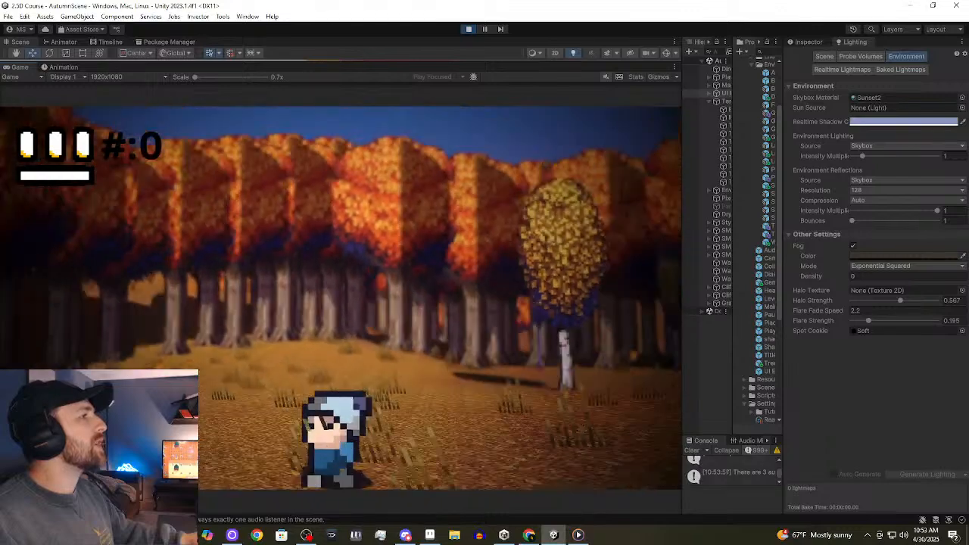
key(a)
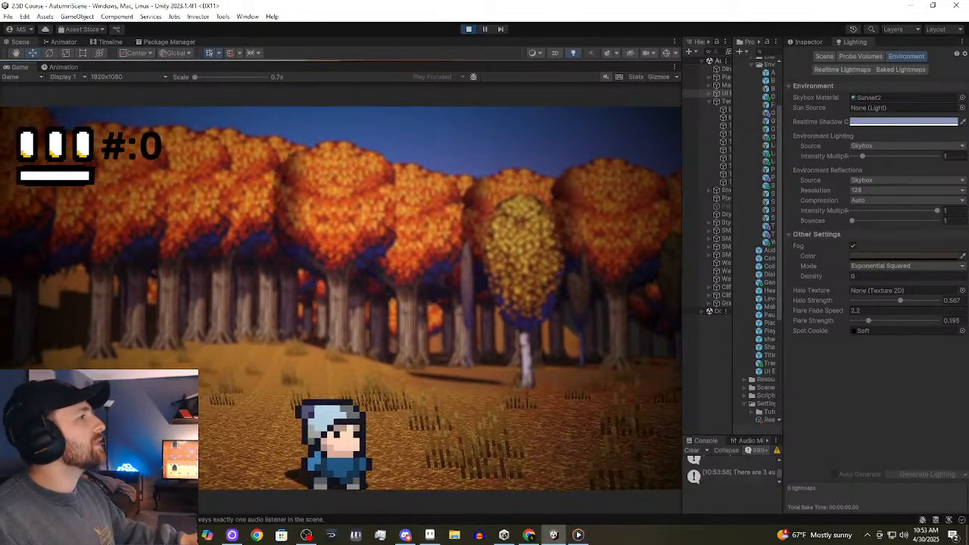
key(a)
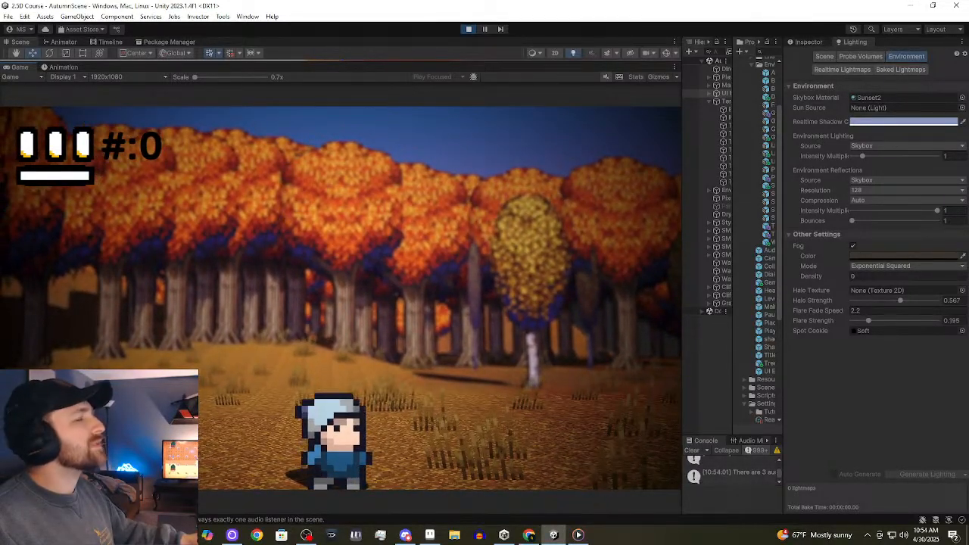
key(a)
key(s)
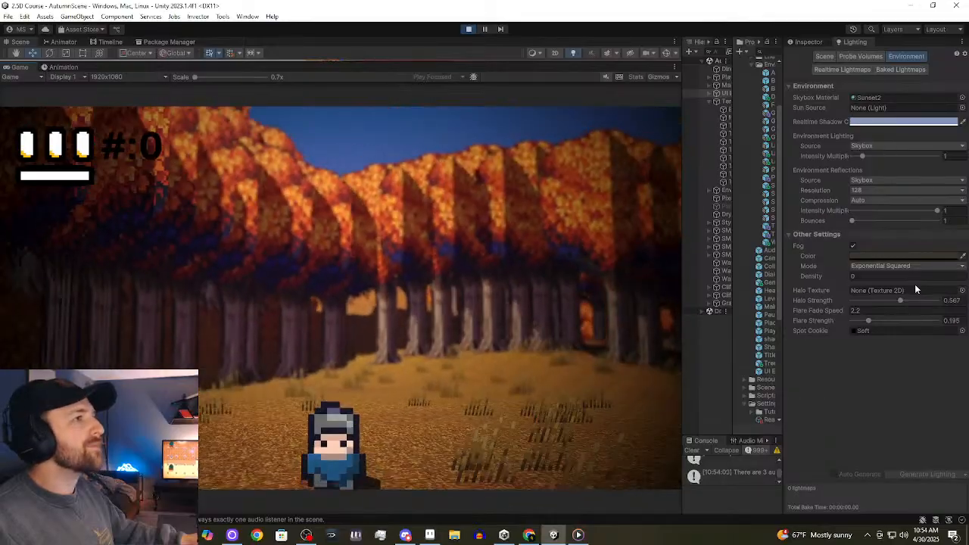
Change the fog color to an orange-brown with saturation 60 and value 57, and toggle the fog off and on to compare.
click(913, 256)
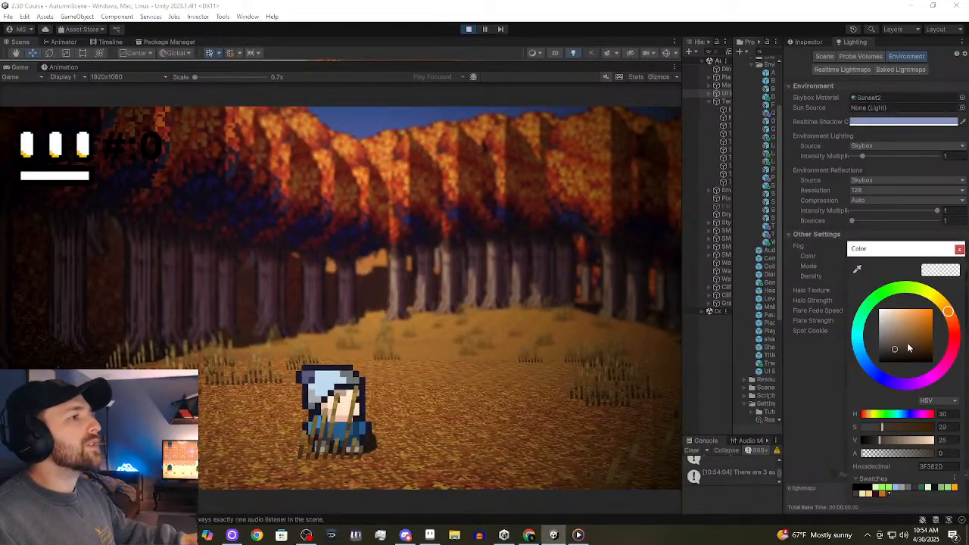
drag(907, 342, 911, 332)
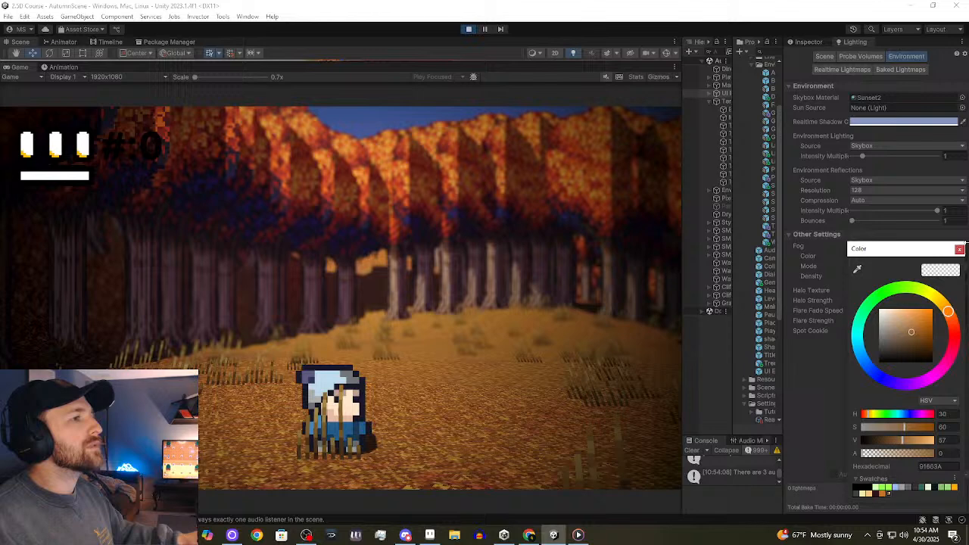
click(959, 250)
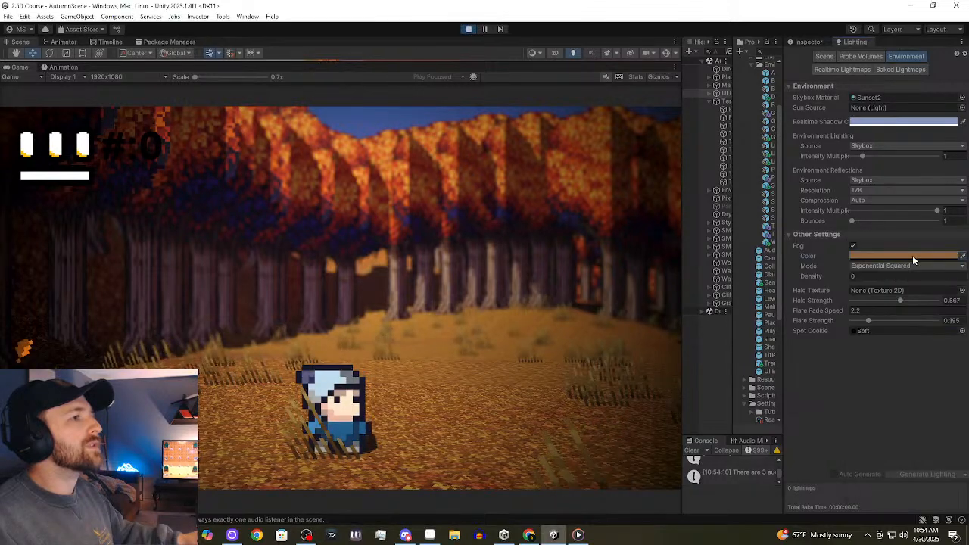
click(855, 247)
click(854, 247)
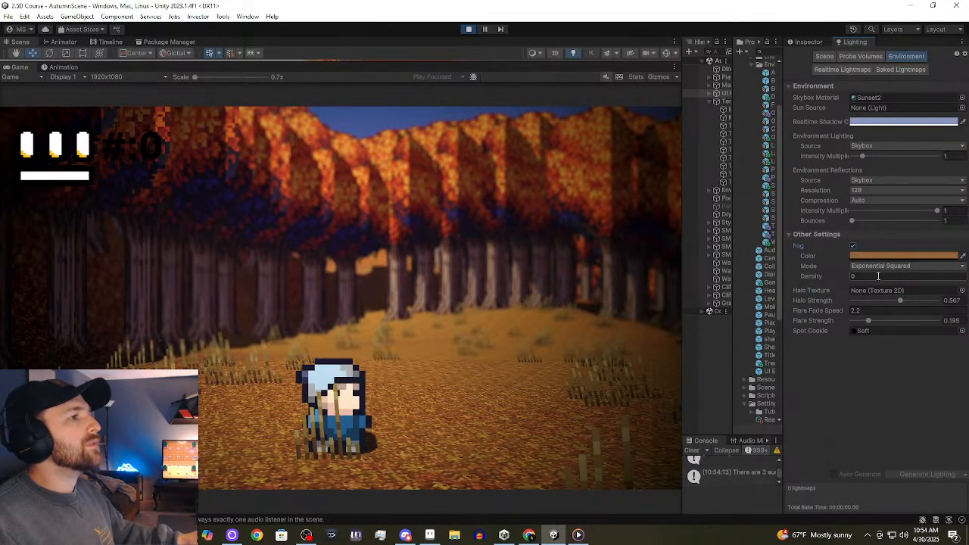
Set the fog density to 0.02 and darken the fog color to the brown 5A4735.
text(.02)
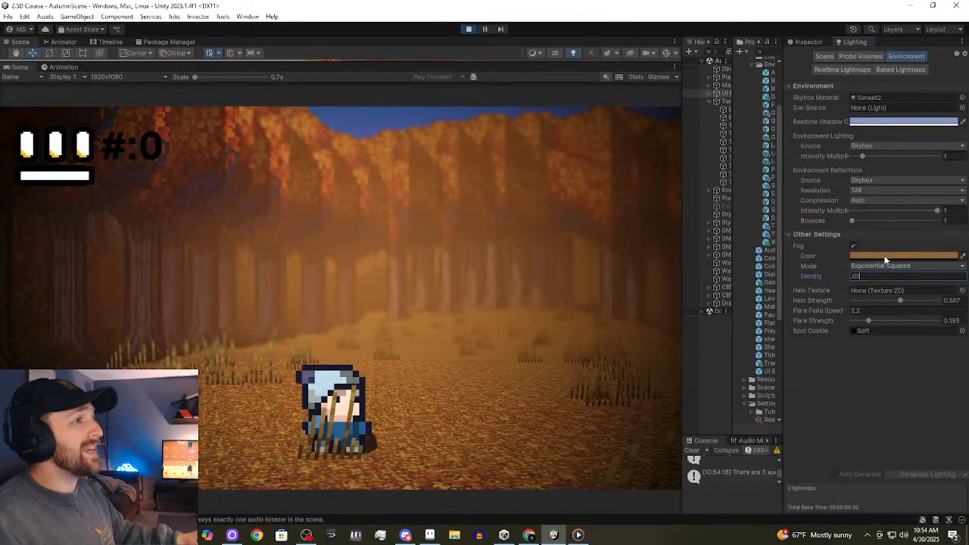
click(885, 257)
click(902, 345)
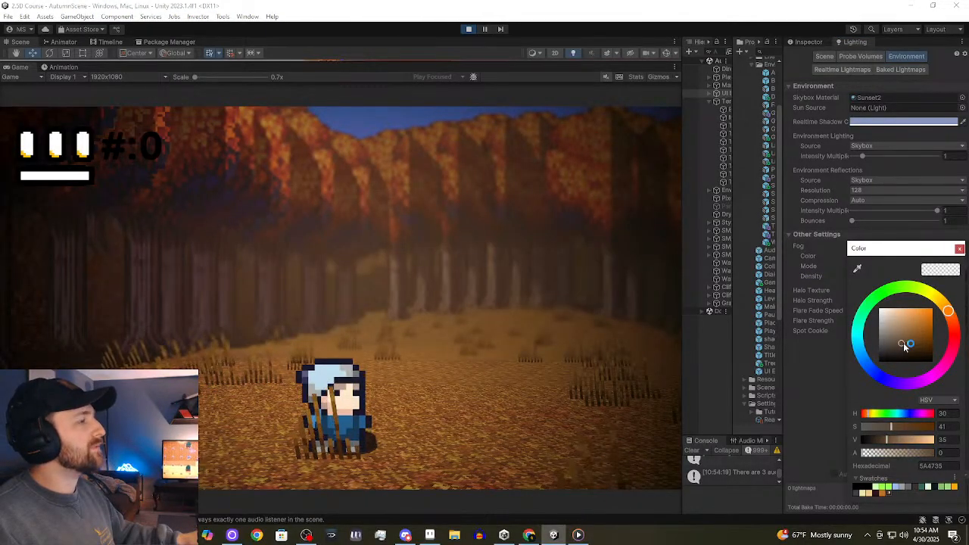
Walk the character around the clearing and examine how the brown fog affects the trees and house.
click(381, 125)
key(w)
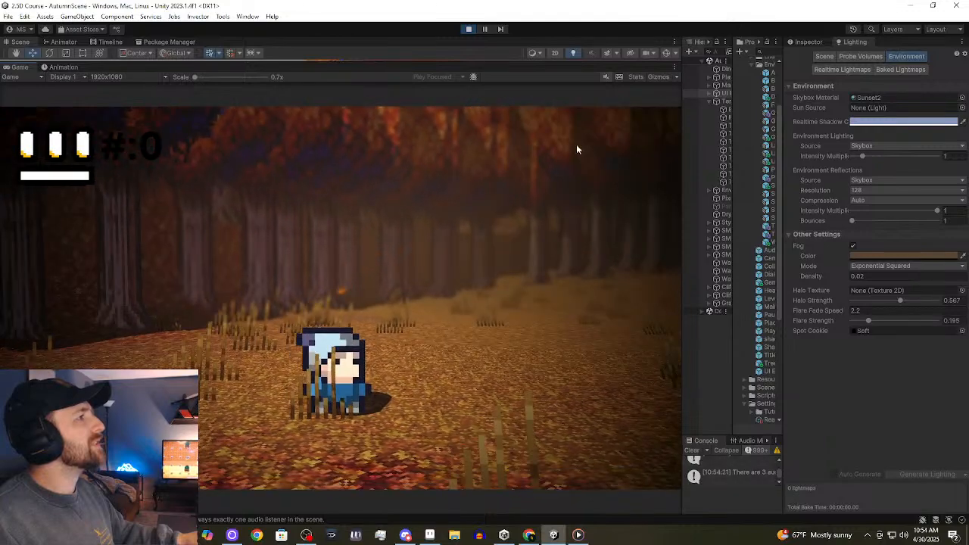
key(s)
key(d)
key(d)
key(s)
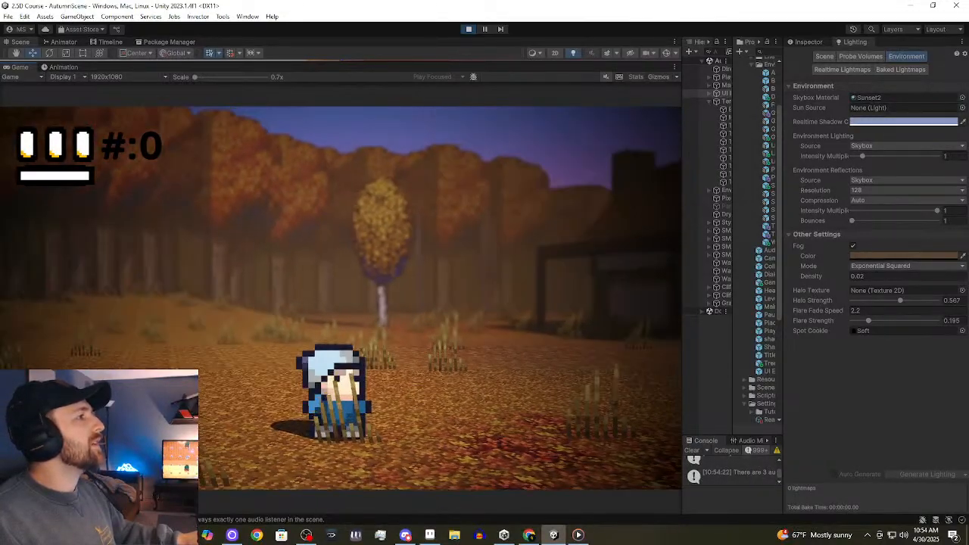
key(w)
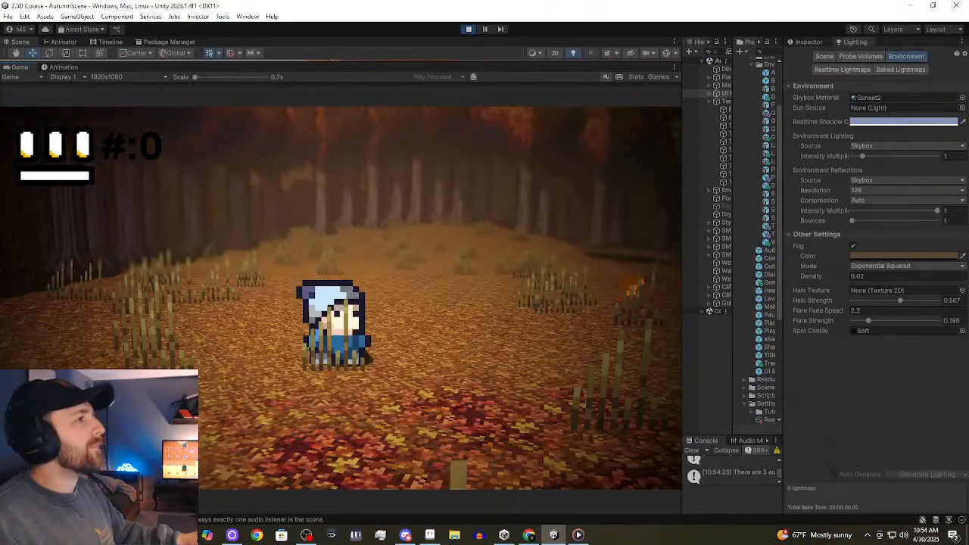
Compare the clearing with the fog disabled and enabled, leaving the fog enabled.
click(915, 256)
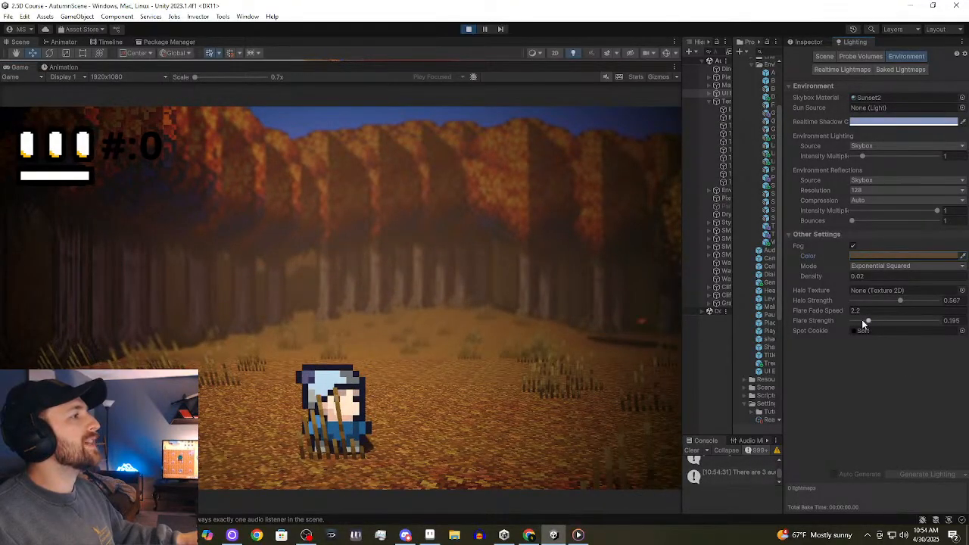
click(856, 246)
click(857, 246)
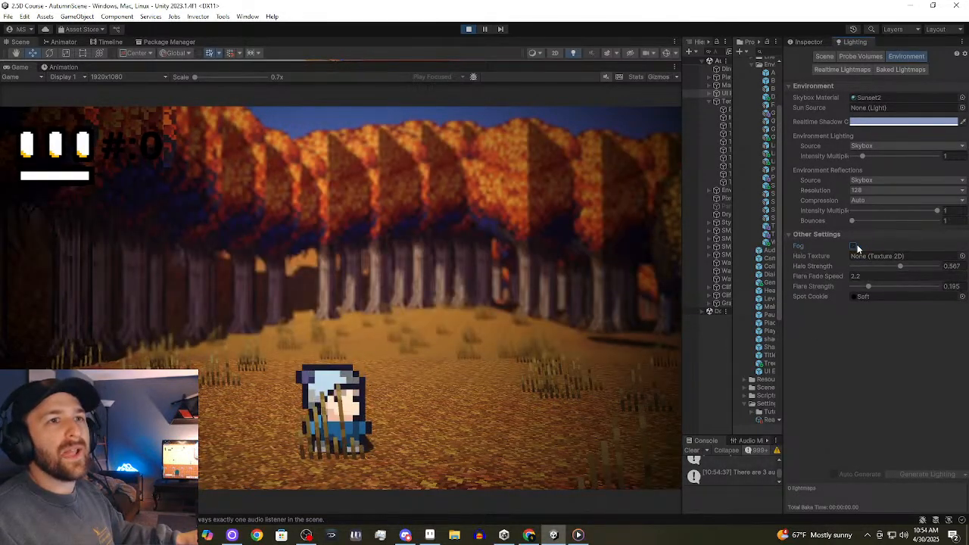
click(857, 246)
click(857, 246)
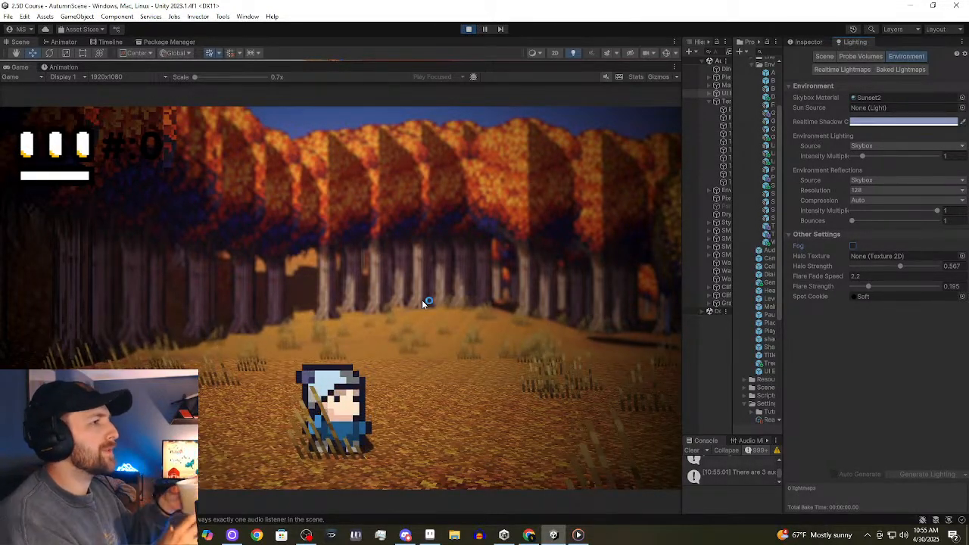
click(853, 246)
Set the halo strength to about 0.43, the flare fade speed to 4.07 and the flare strength to about 0.675.
drag(902, 300, 855, 301)
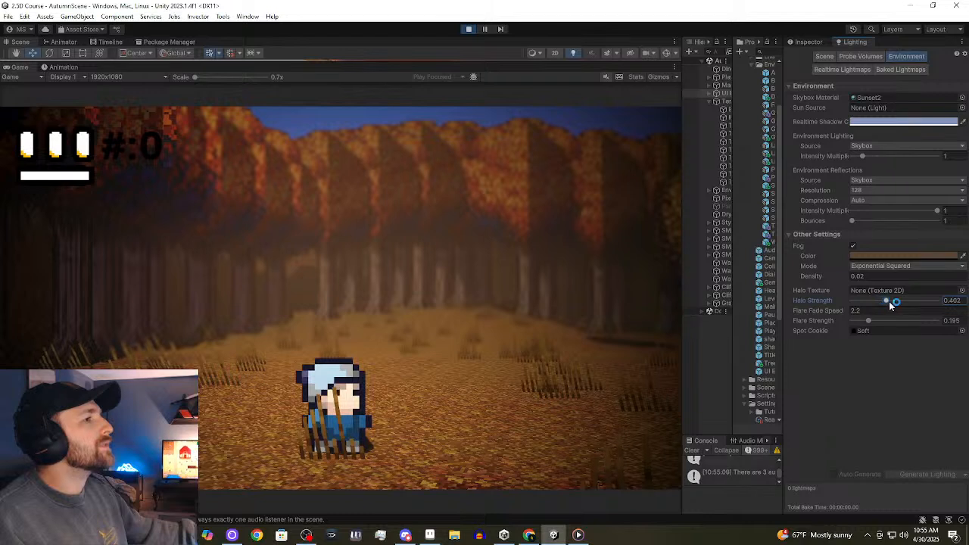
click(889, 302)
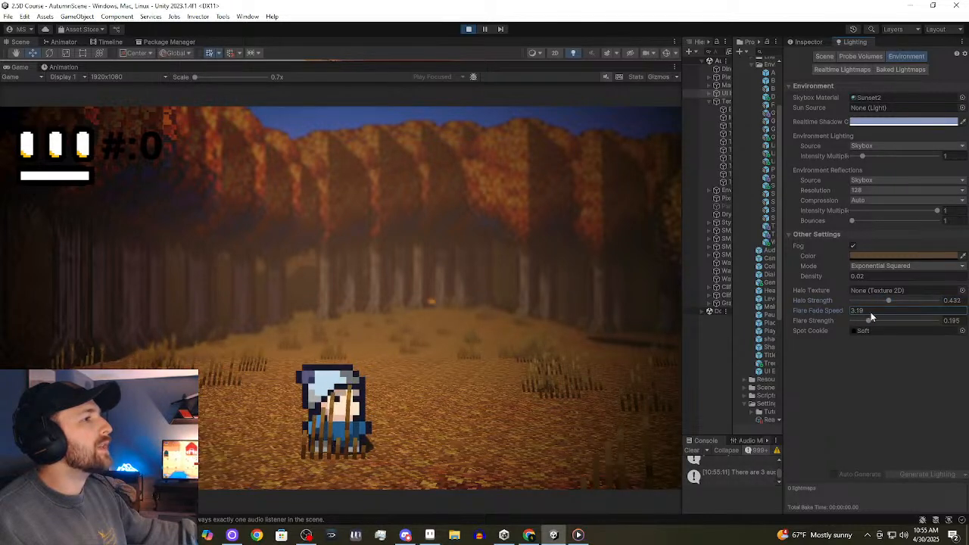
drag(871, 322, 910, 324)
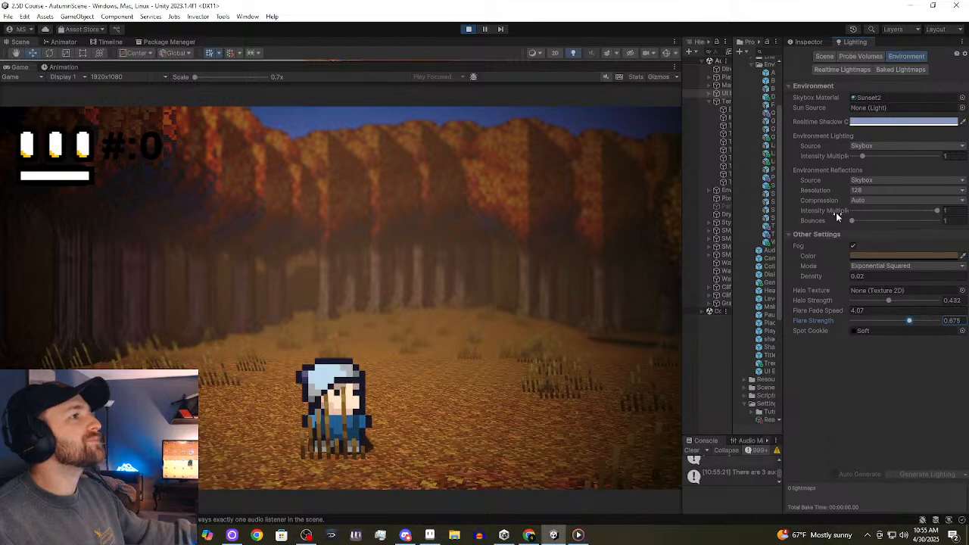
Walk the character back across the clearing toward the shaded ground and examine the fogged treeline from farther away.
click(868, 276)
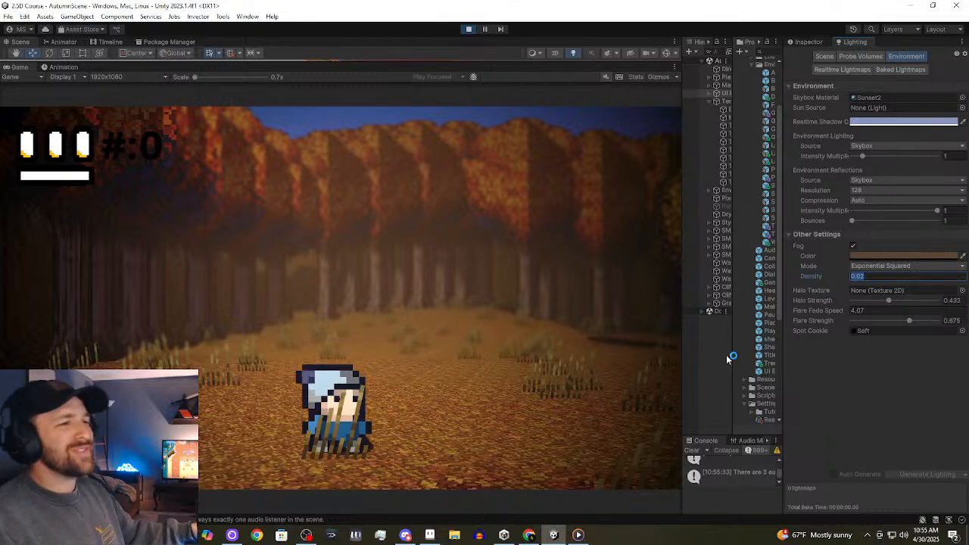
click(522, 435)
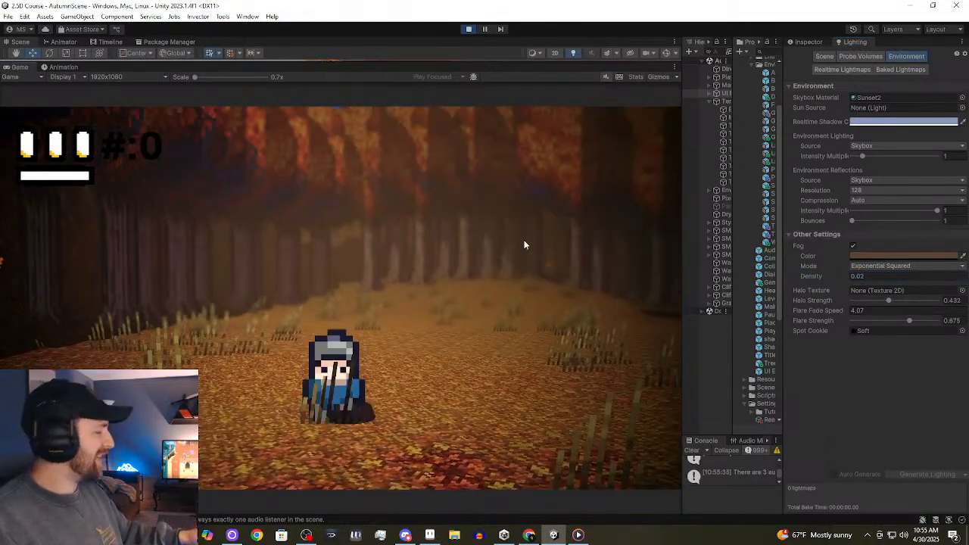
key(s)
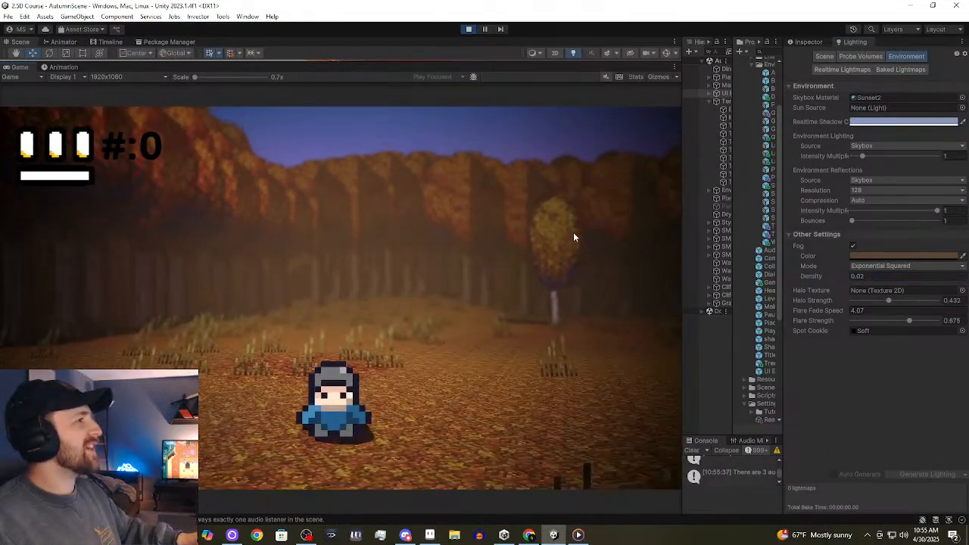
key(s)
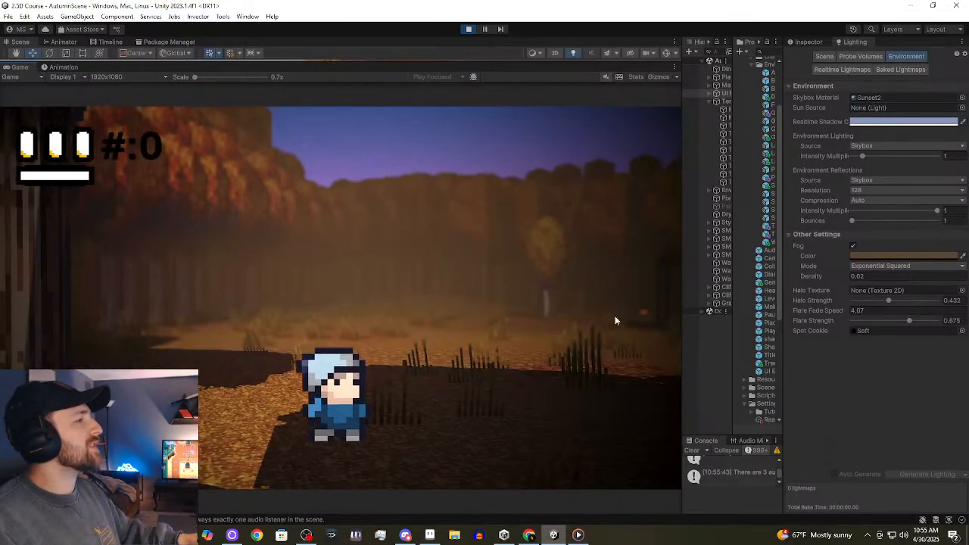
Try several lower fog densities, including 0.002 and 0.01, ending at 0.009.
click(872, 277)
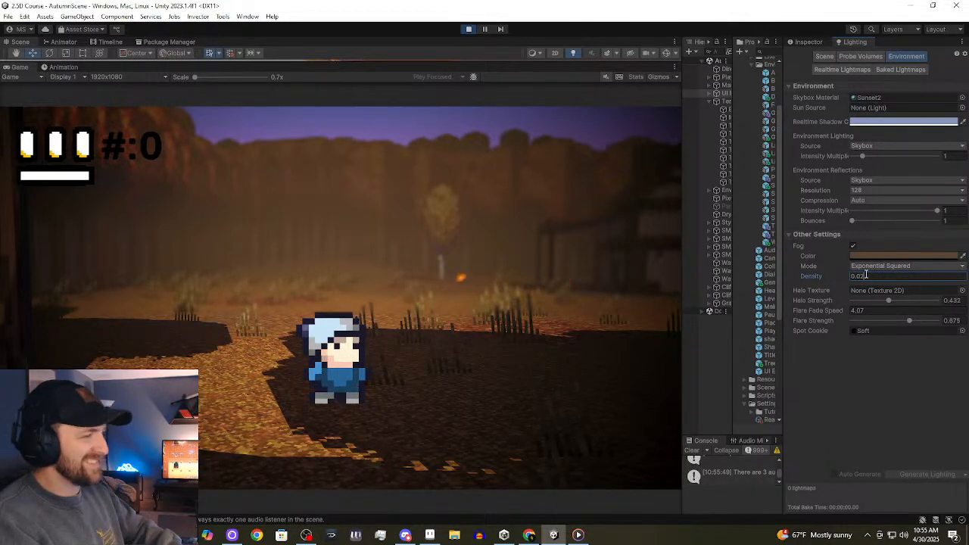
key(BackSpace)
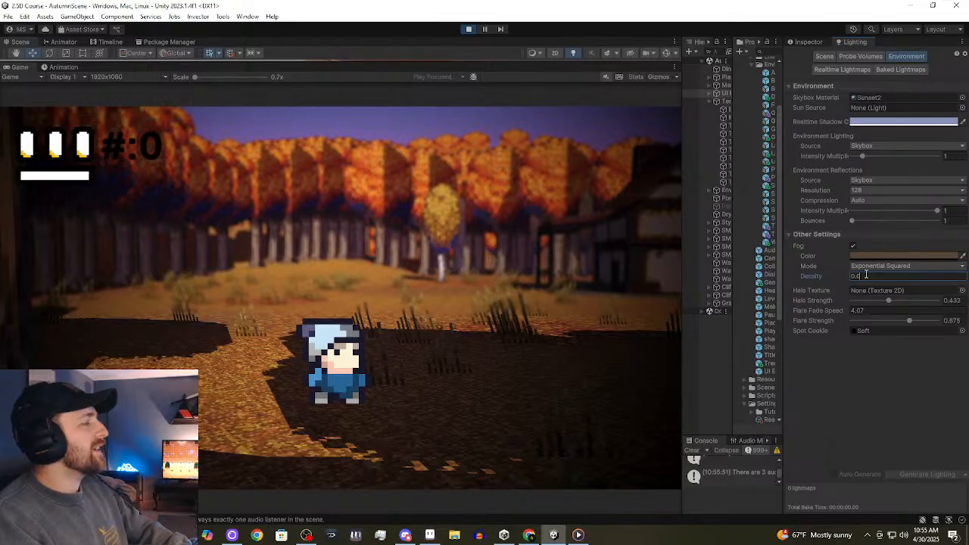
text(02)
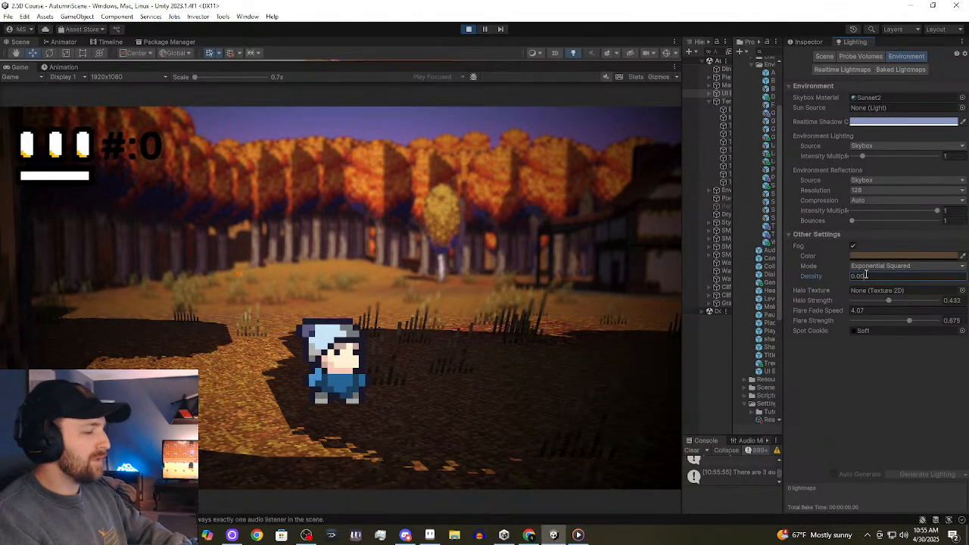
text(5)
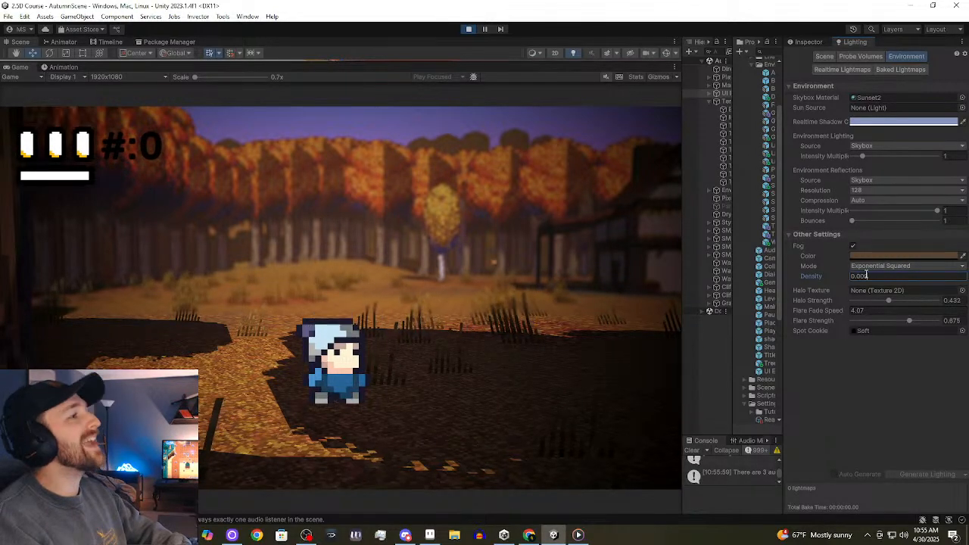
key(BackSpace)
text(3)
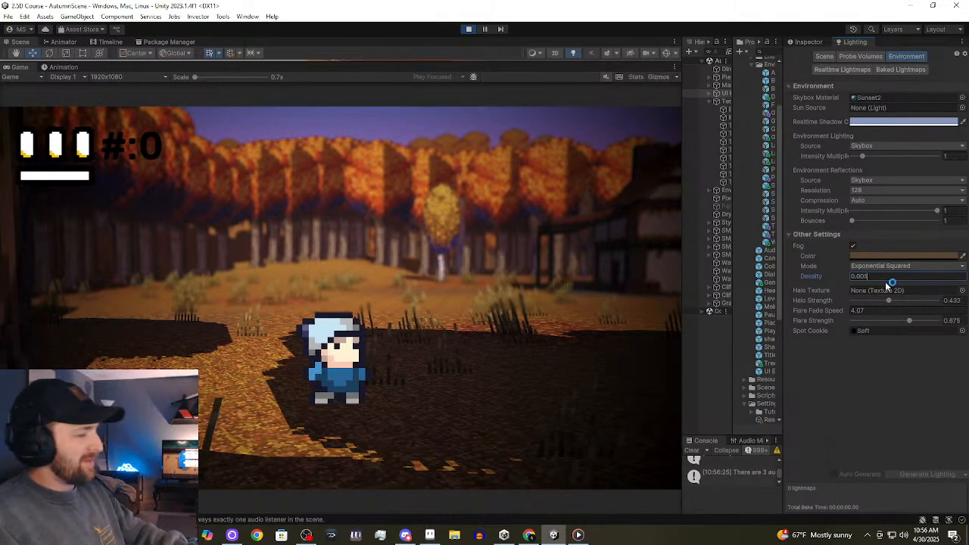
key(BackSpace)
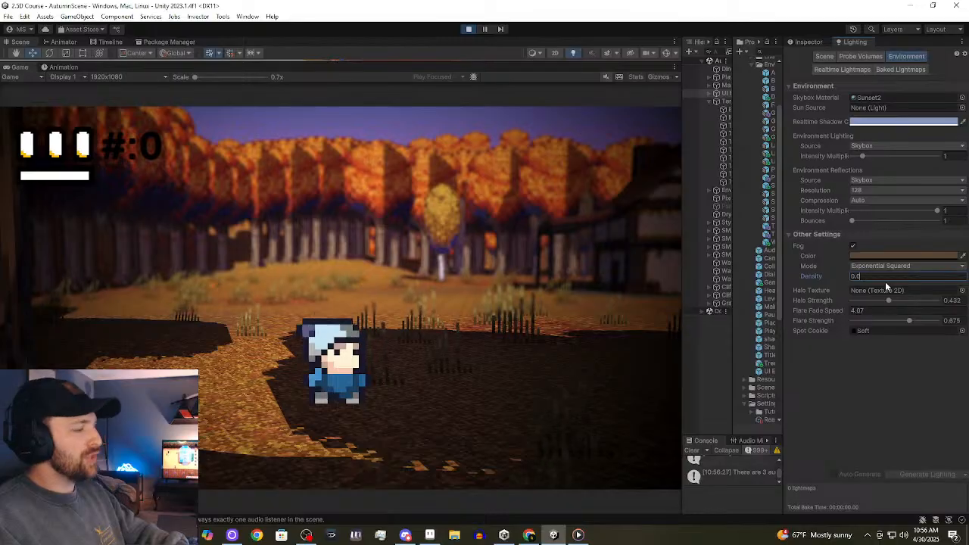
text(1)
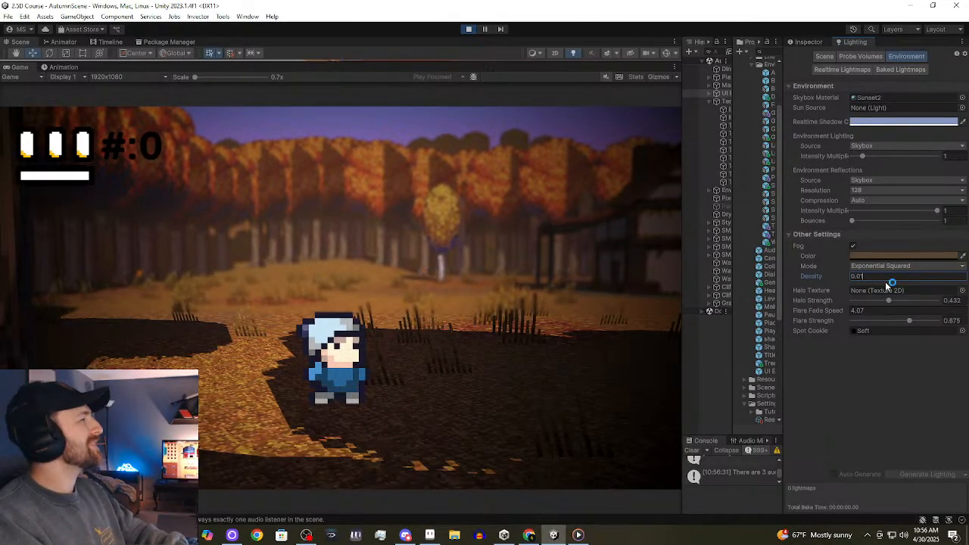
key(BackSpace)
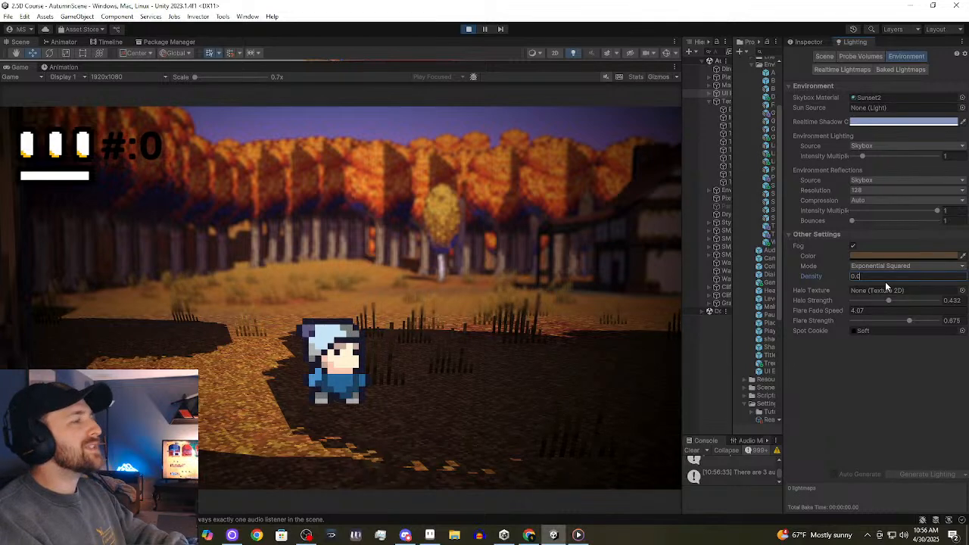
text(05)
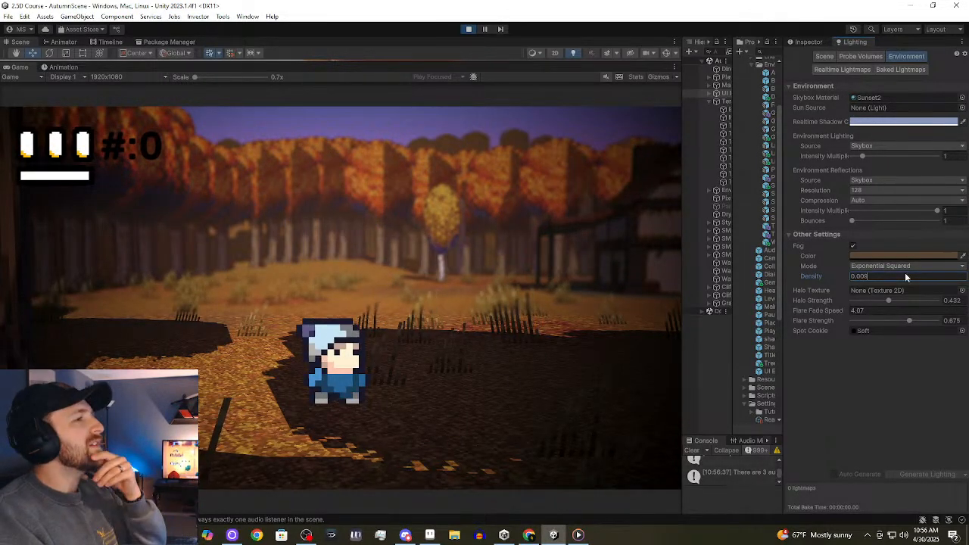
Change the fog color to a saturated dark orange-brown, hex 6F4110.
click(912, 257)
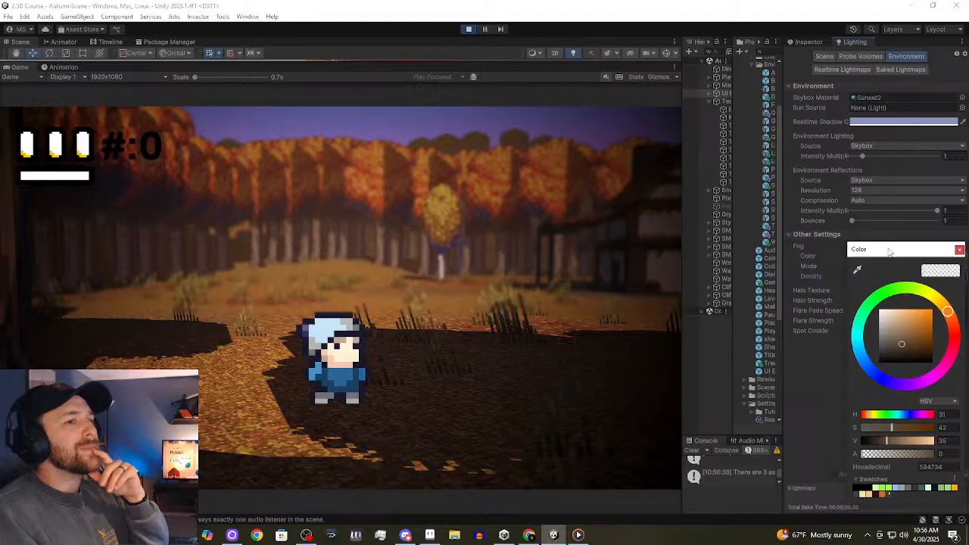
click(922, 327)
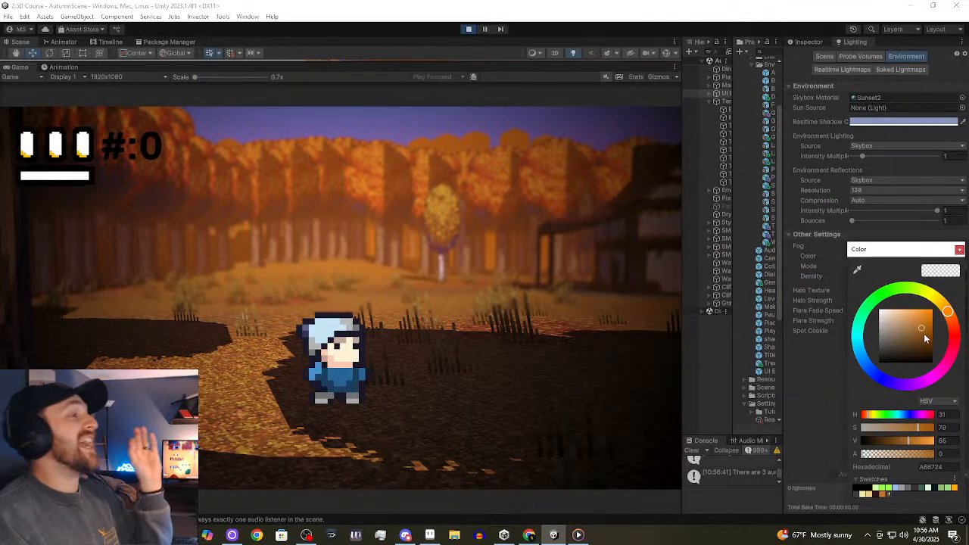
click(926, 339)
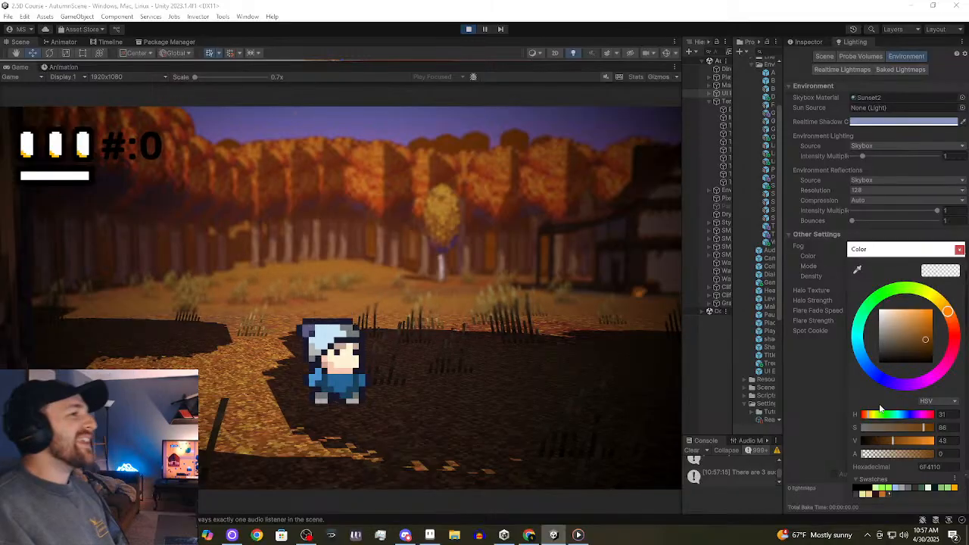
click(815, 393)
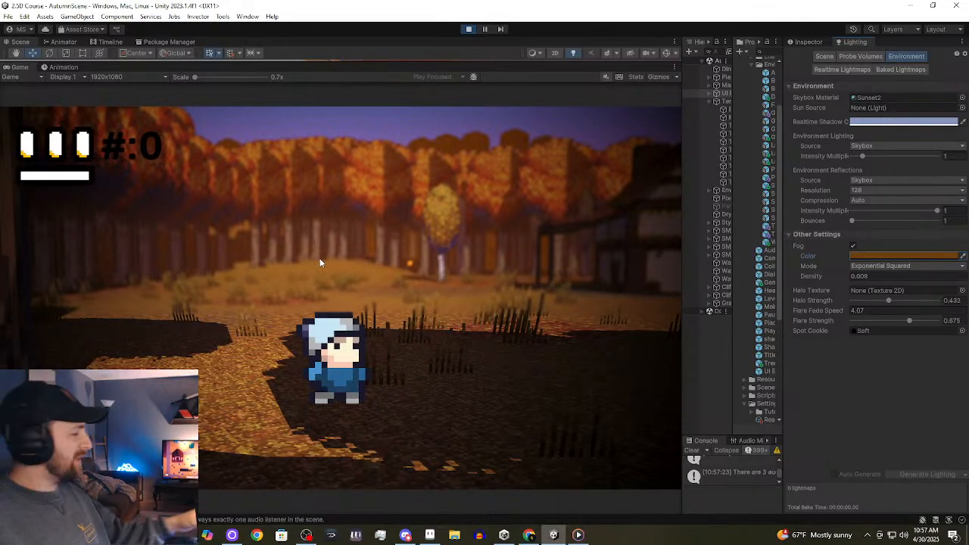
Walk the character around the shaded ground and examine how the orange fog tints the distant trees and house.
click(246, 175)
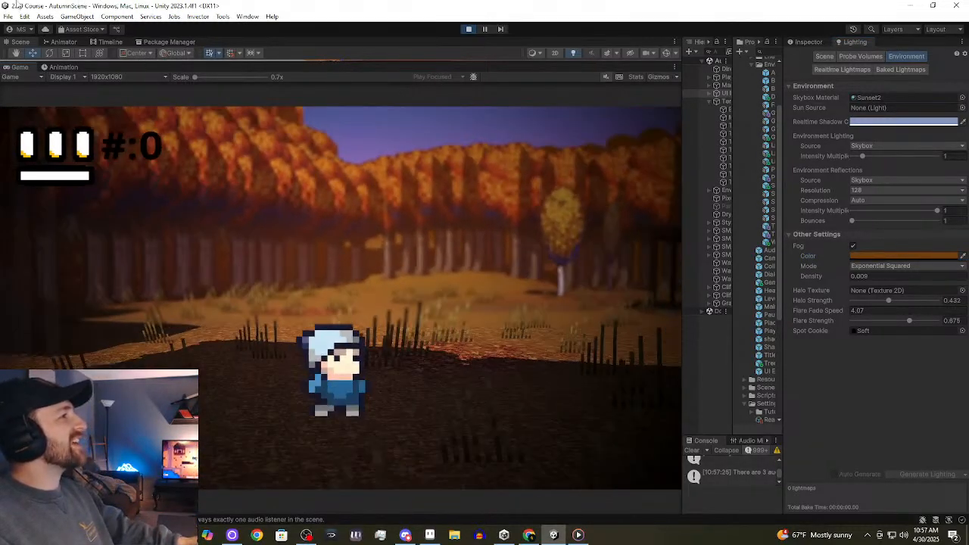
key(w)
key(d)
key(a)
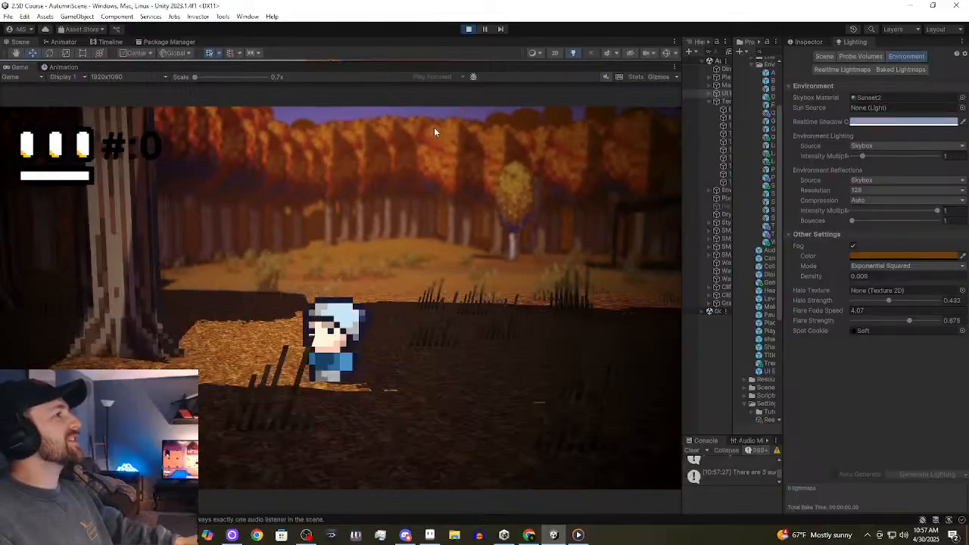
key(w)
key(d)
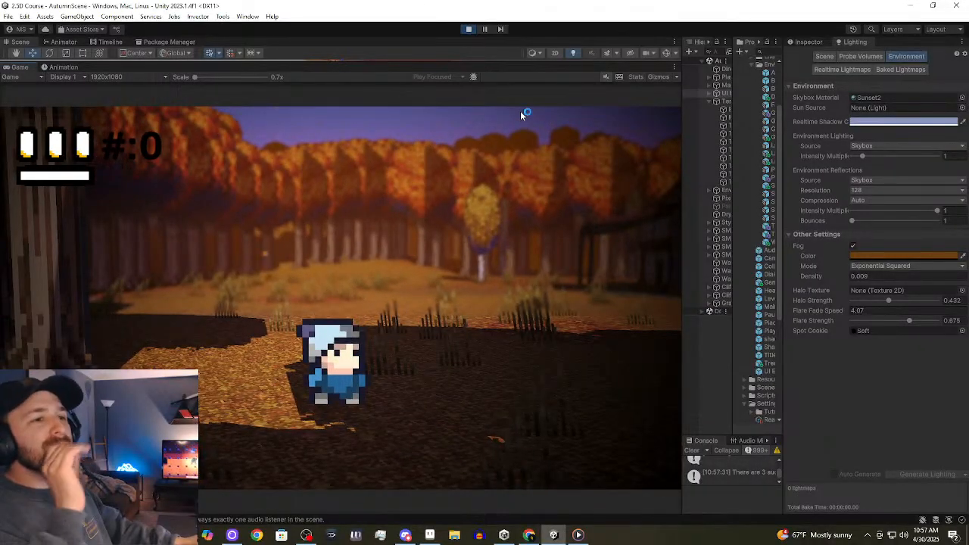
key(a)
key(d)
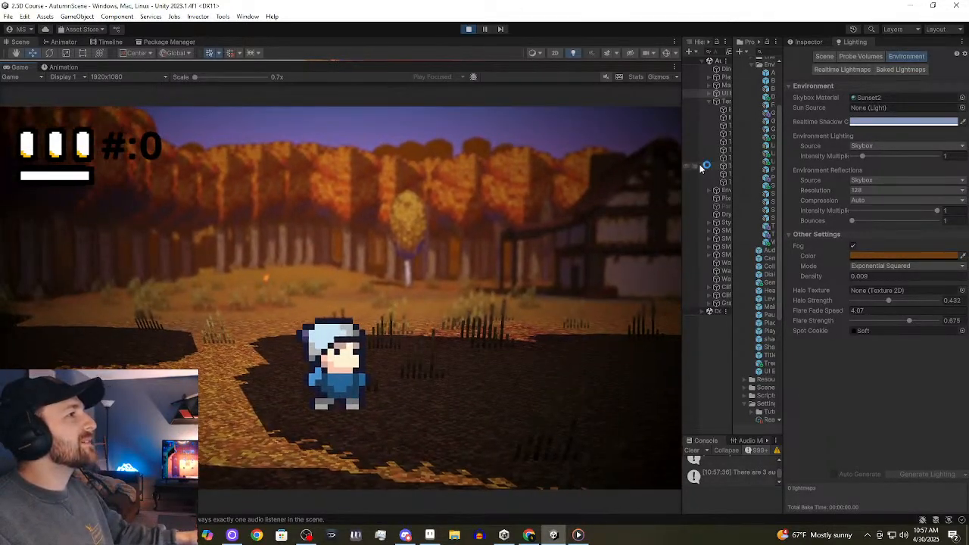
Set the fog density to 0.005.
click(704, 158)
click(871, 311)
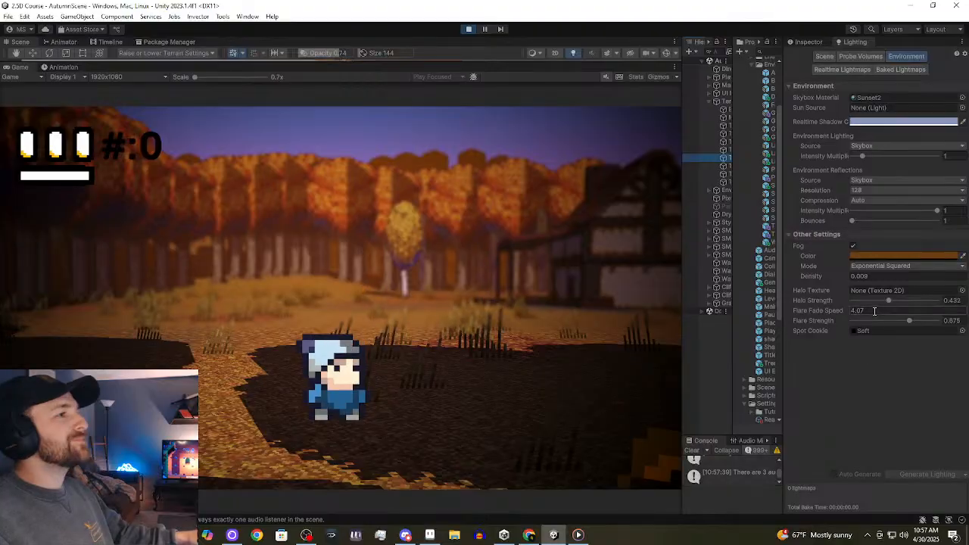
click(877, 277)
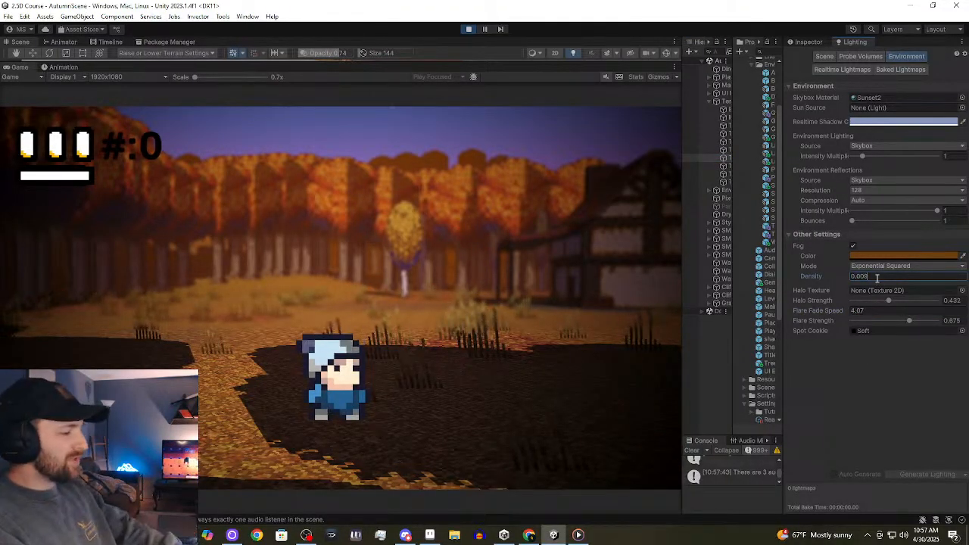
key(BackSpace)
text(5)
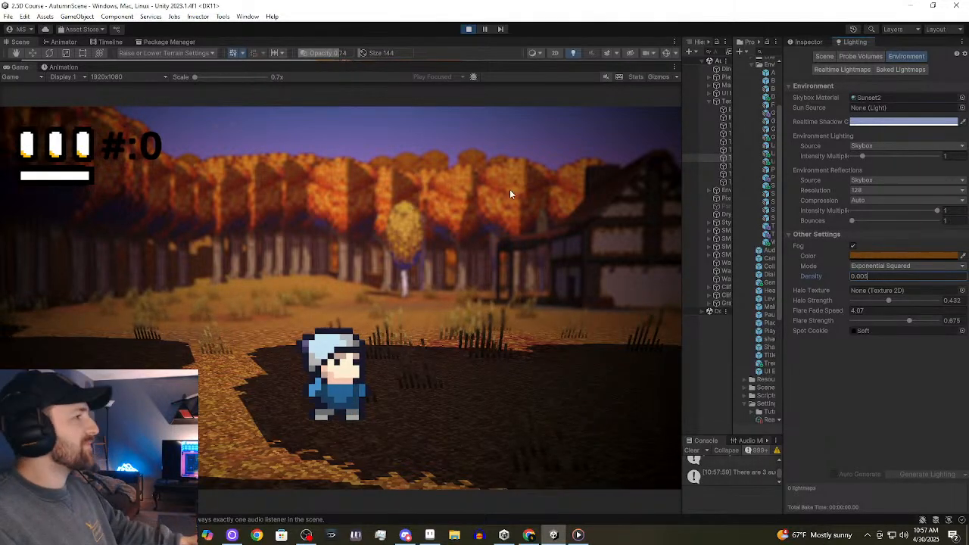
Walk the character from the shade into the sunlit clearing and examine the treeline under the lighter fog.
click(484, 132)
key(a)
key(d)
key(w)
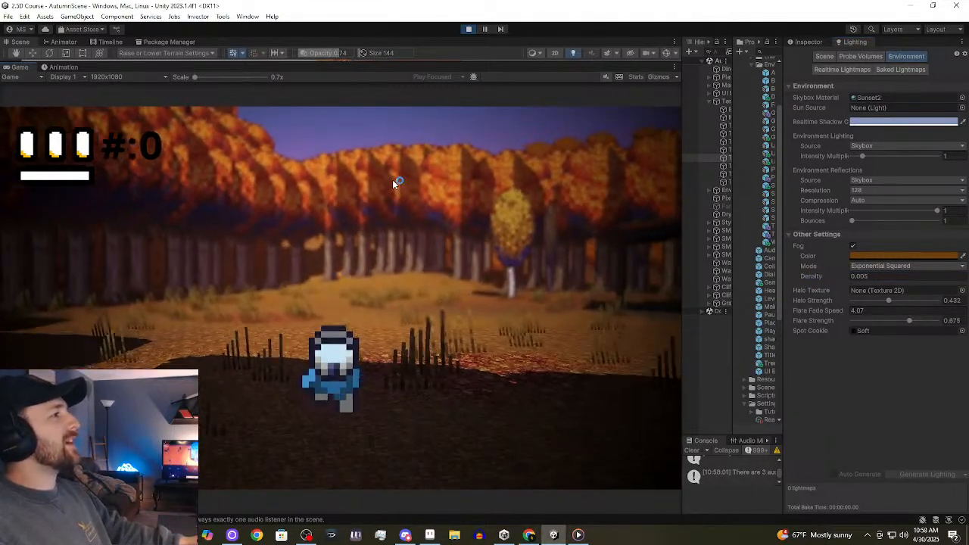
key(d)
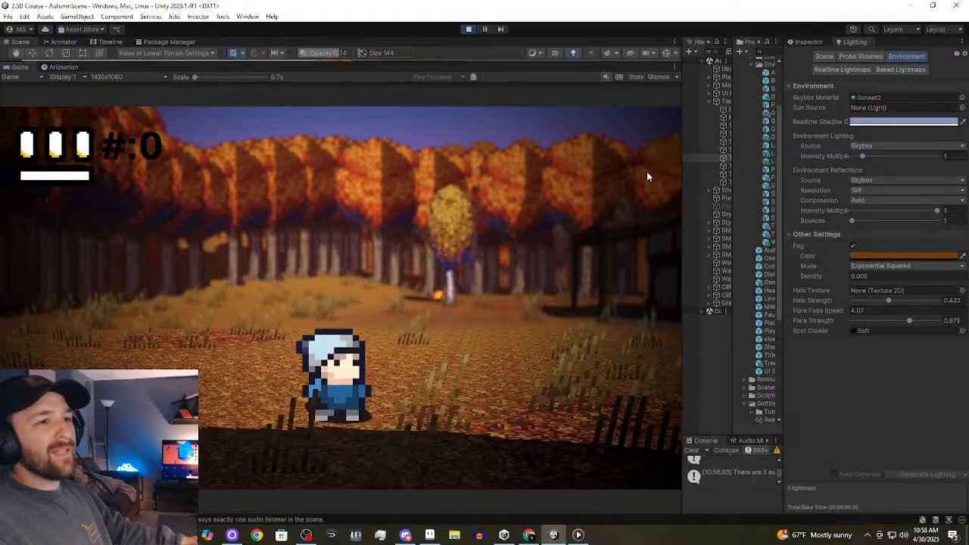
key(w)
key(d)
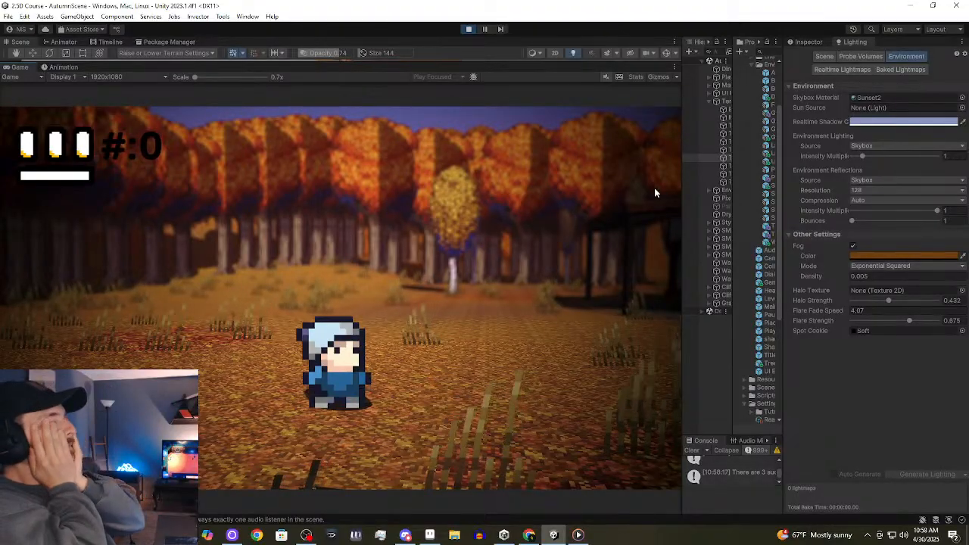
key(w)
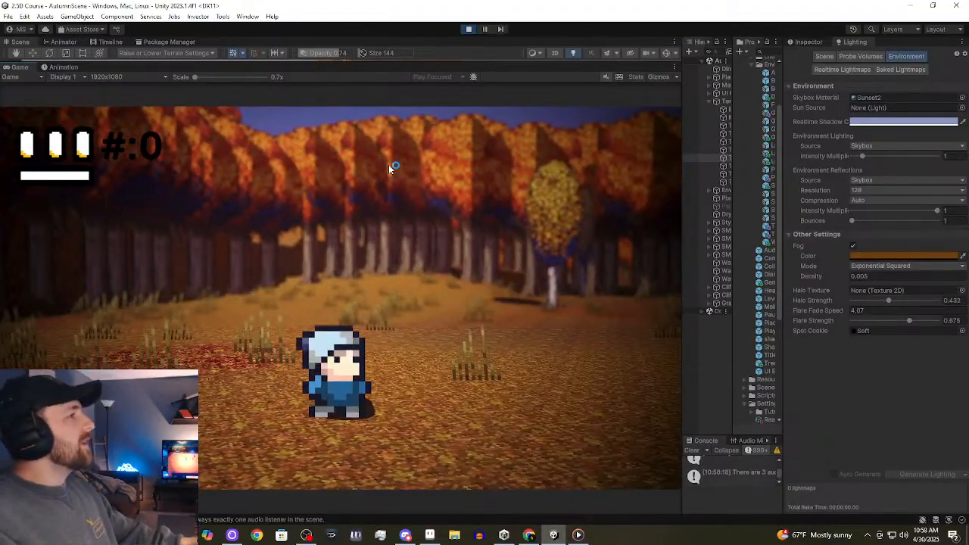
key(a)
key(d)
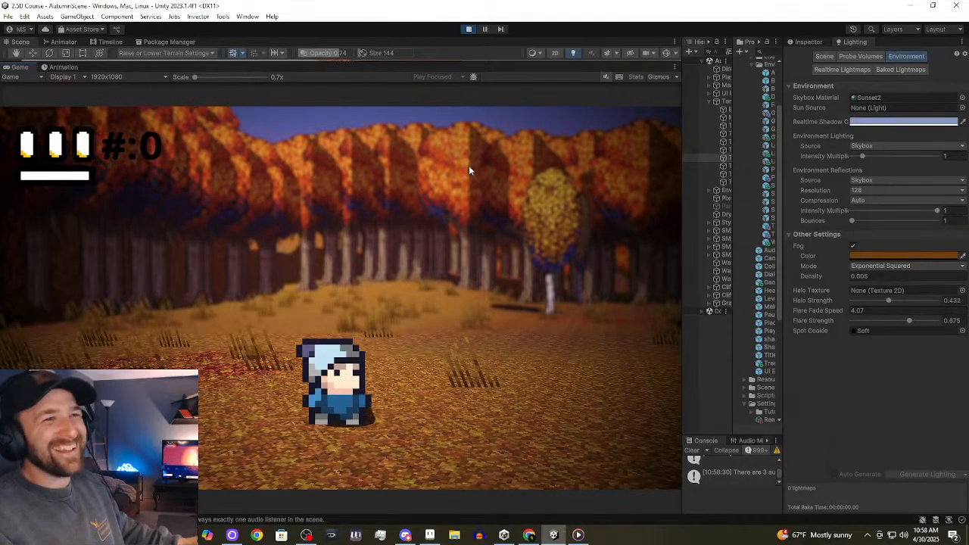
Walk the character up to the yellow birch and back across the clearing, examining the forest up close and from afar.
key(w)
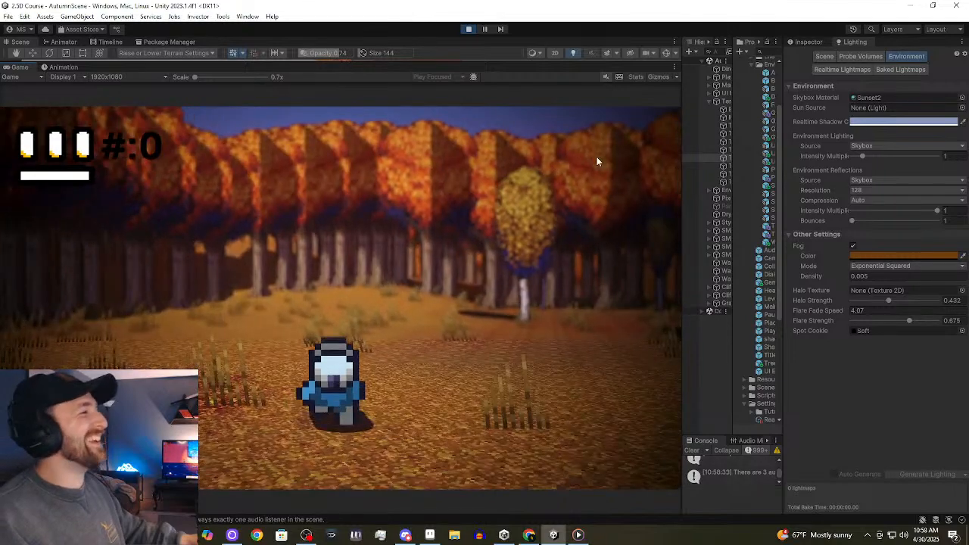
key(d)
key(w)
key(d)
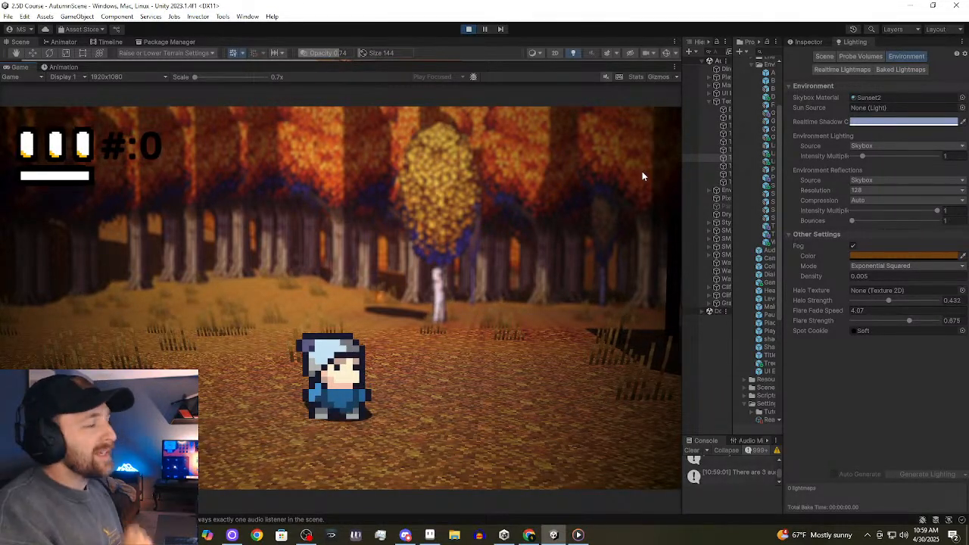
key(w)
key(d)
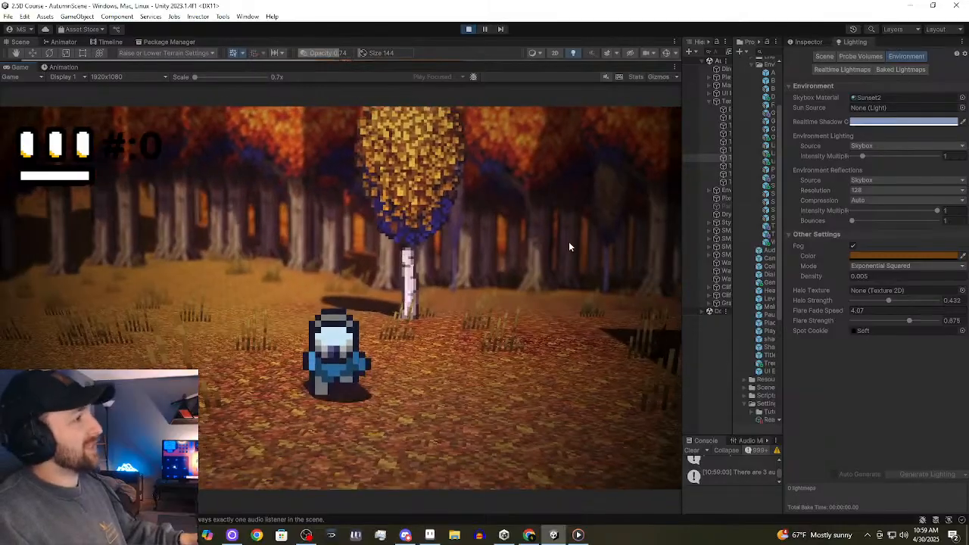
key(a)
key(s)
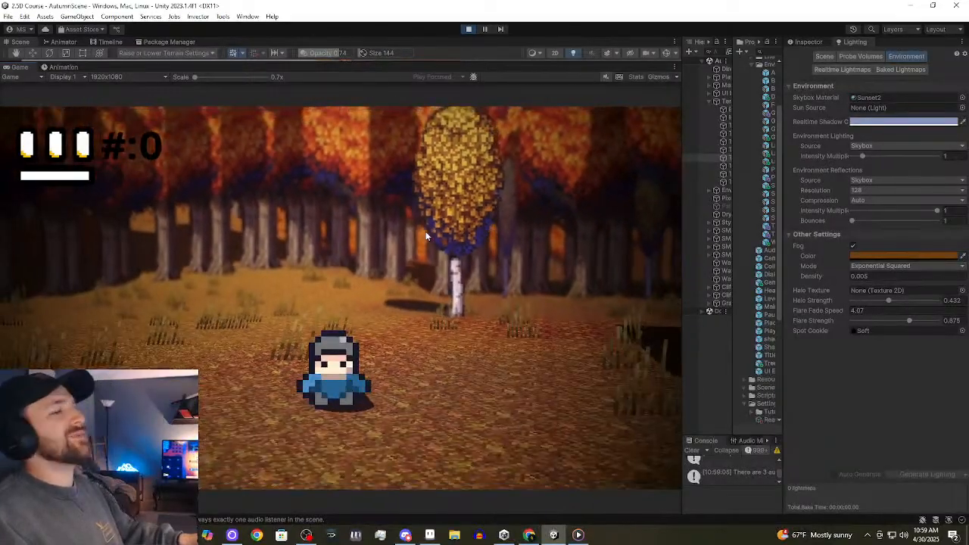
key(s)
key(a)
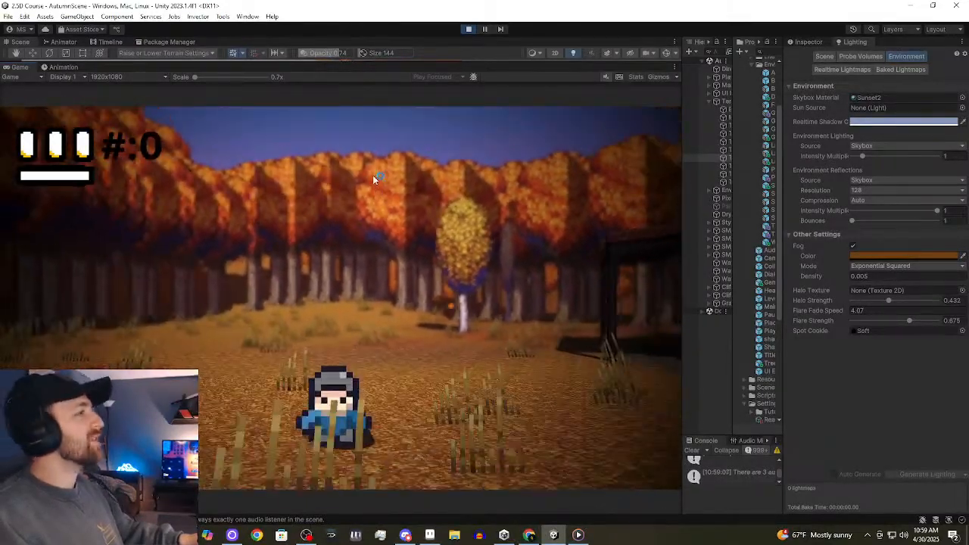
key(s)
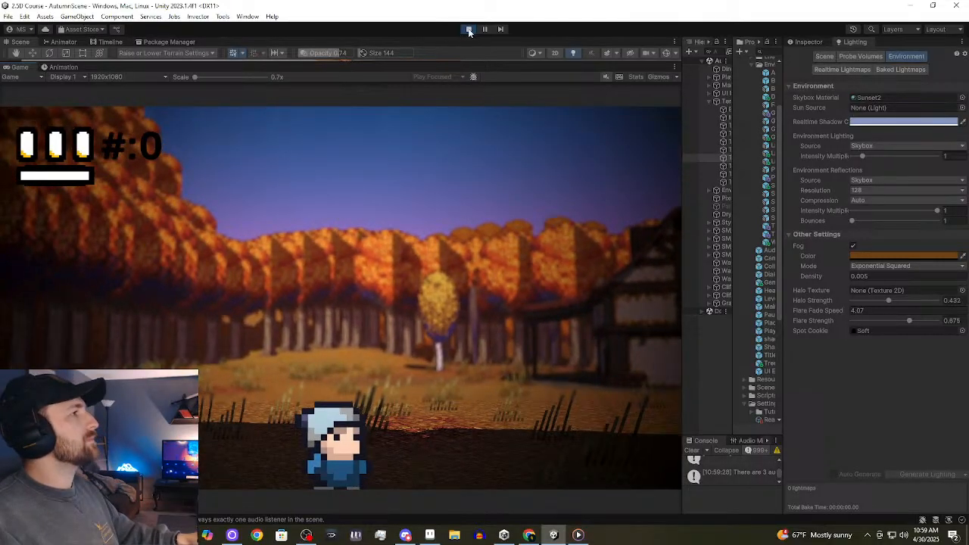
Exit play mode and enlarge the Scene view to inspect the clearing around the house.
click(469, 31)
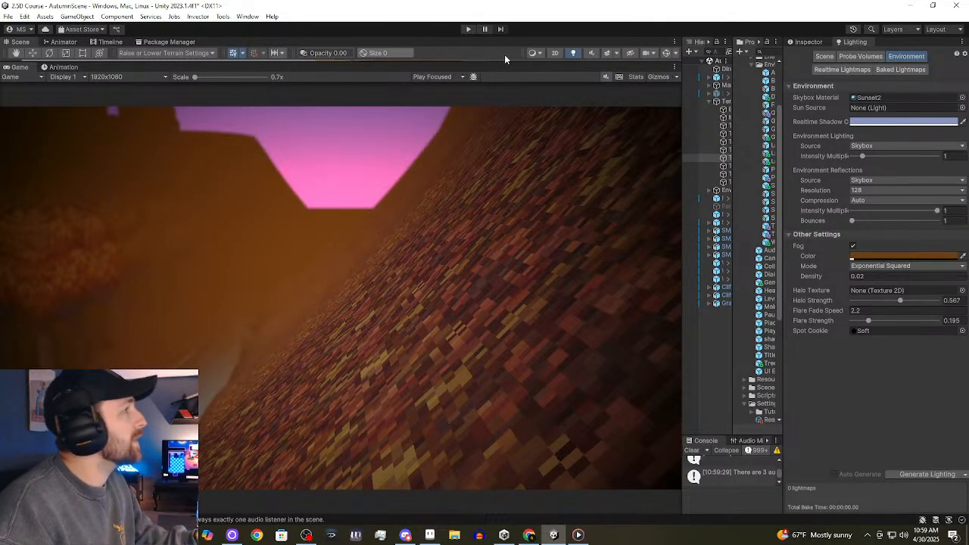
drag(503, 60, 499, 504)
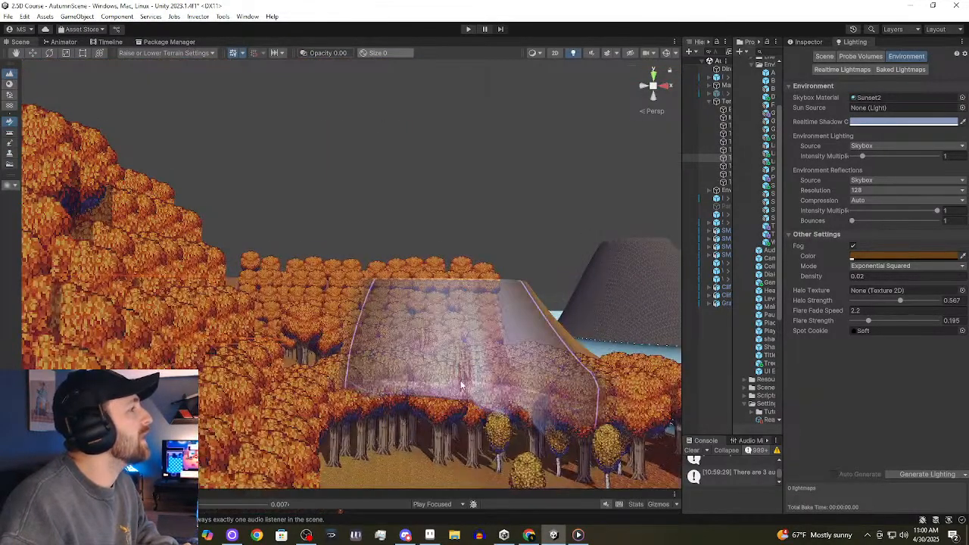
right_drag(460, 380, 507, 418)
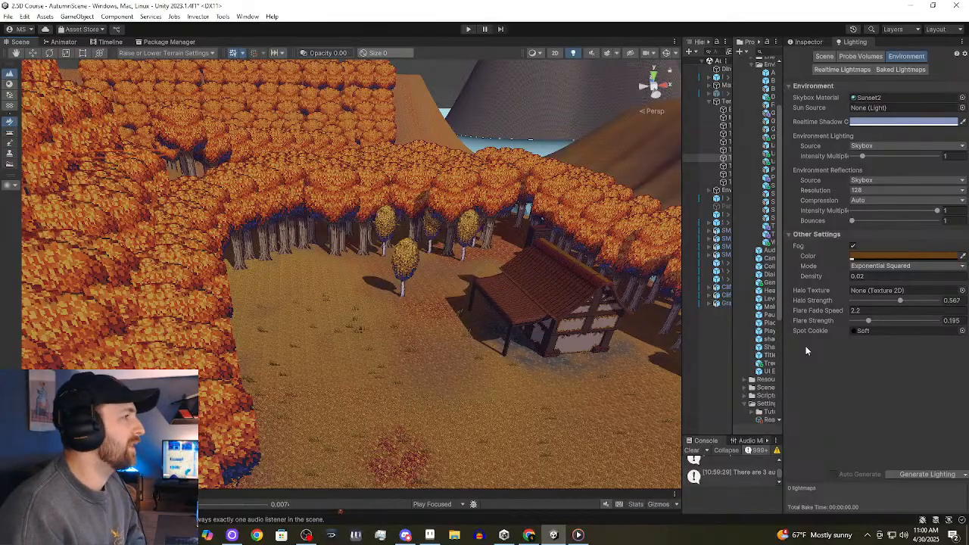
alt+drag(515, 243, 487, 232)
middle_drag(487, 233, 397, 195)
scroll(397, 195, up, 3)
scroll(398, 195, down, 3)
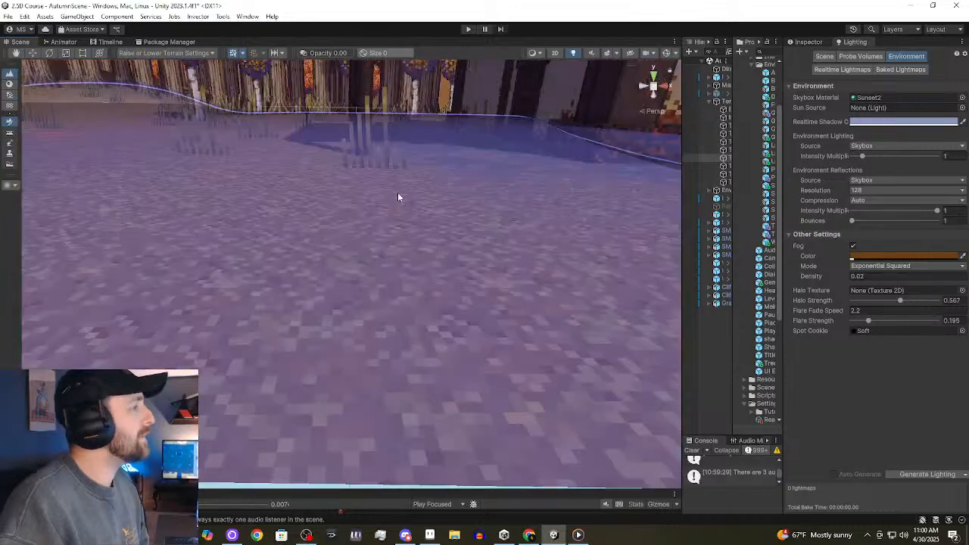
Deselect the terrain and widen the Hierarchy and Project areas so their object names are readable.
mouse_move(567, 115)
right_down()
mouse_move(510, 84)
mouse_move(530, 74)
right_up()
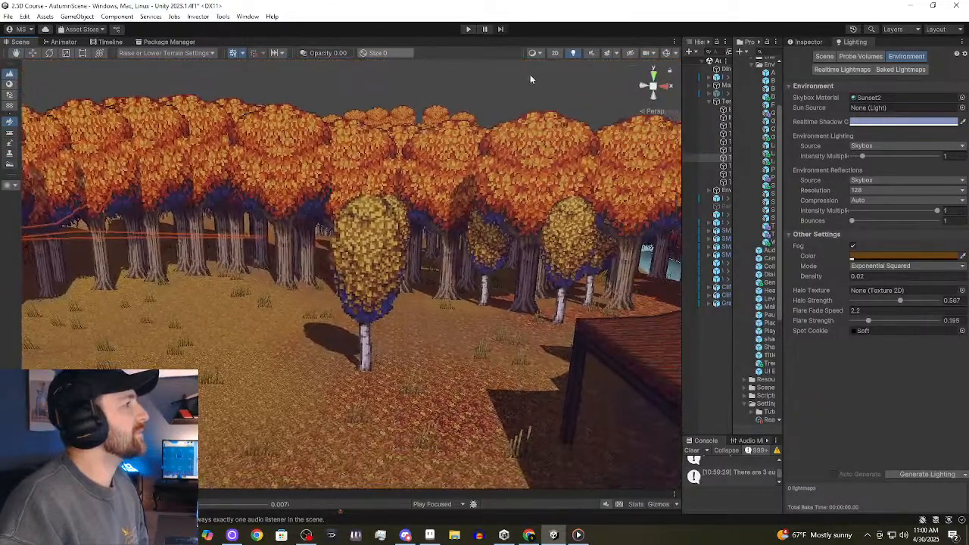
click(530, 74)
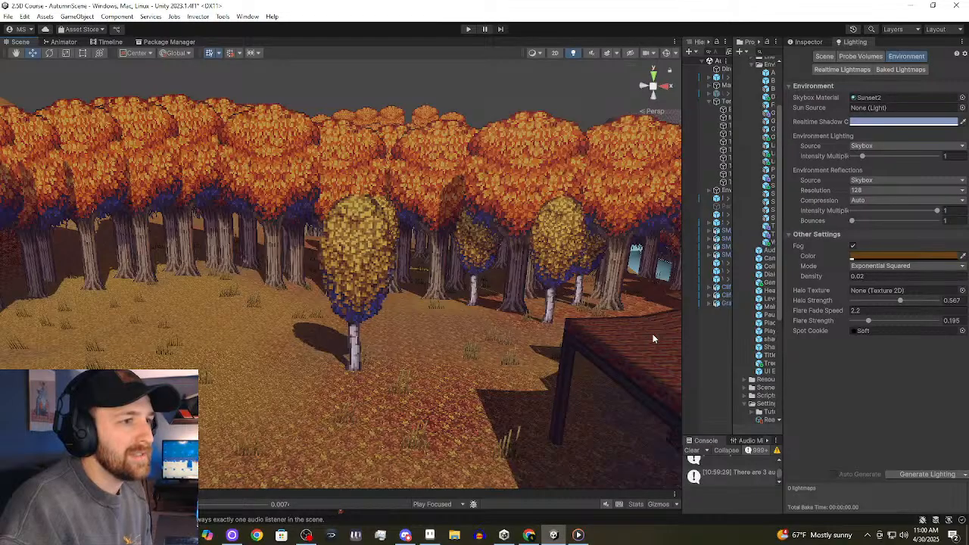
drag(683, 343, 630, 345)
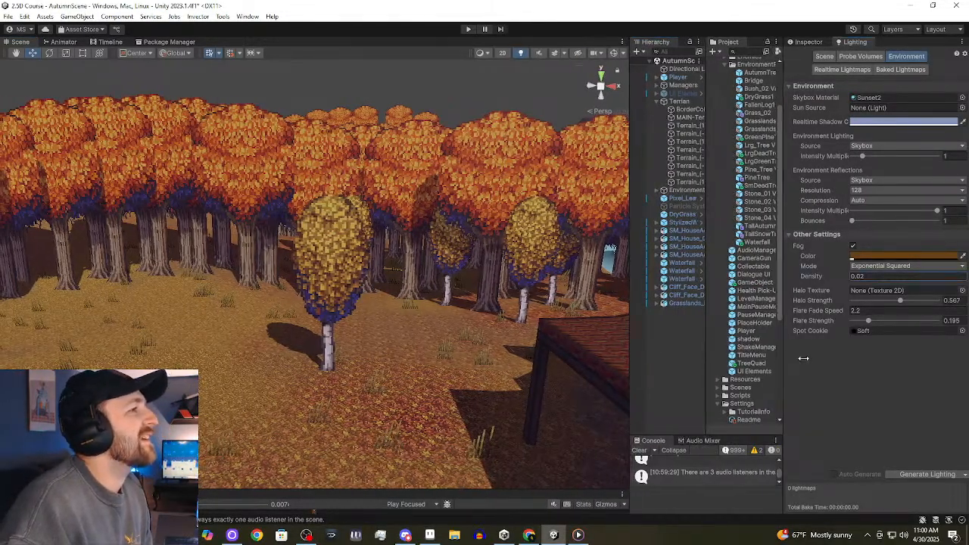
drag(781, 345, 817, 347)
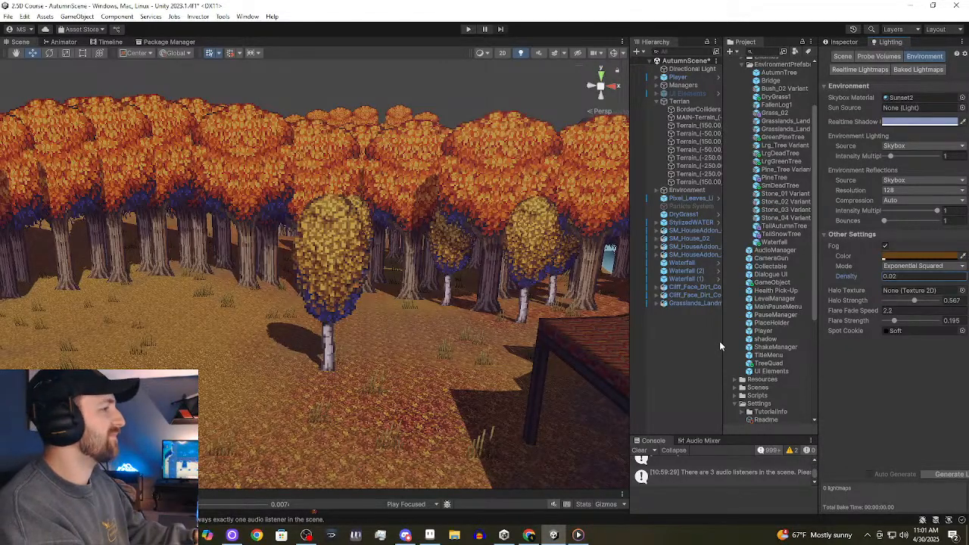
Select the yellow autumn trees near the house in turn and show the component properties of the rearmost one.
click(452, 265)
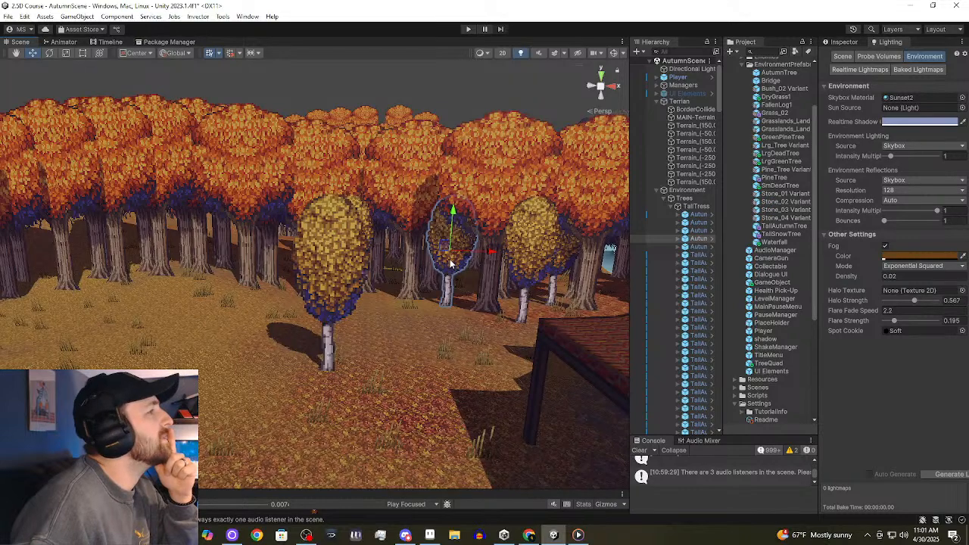
click(353, 263)
click(564, 266)
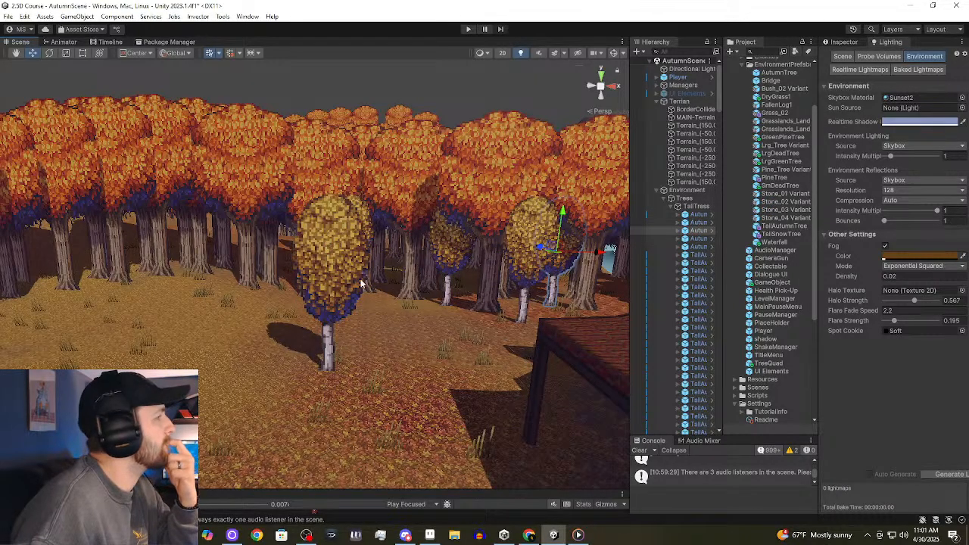
right_drag(302, 97, 340, 131)
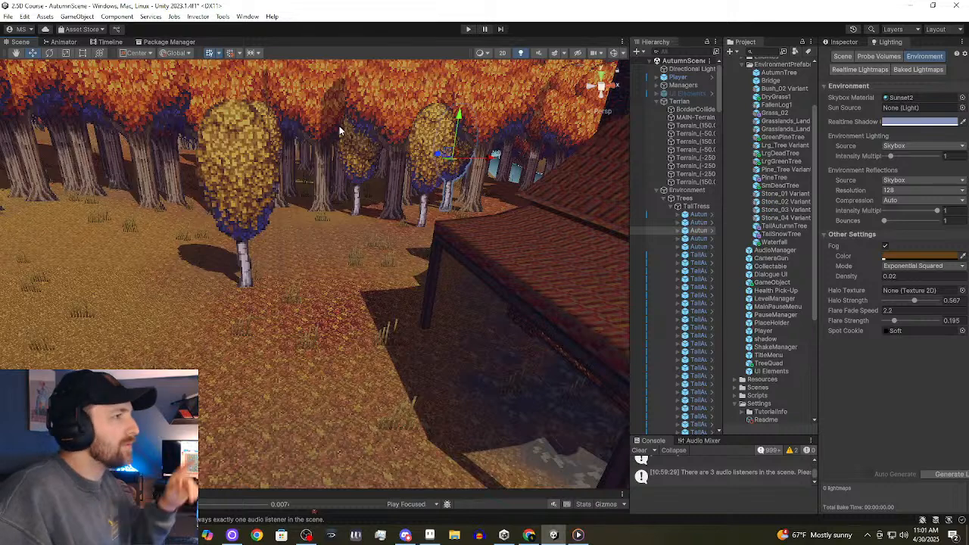
click(833, 43)
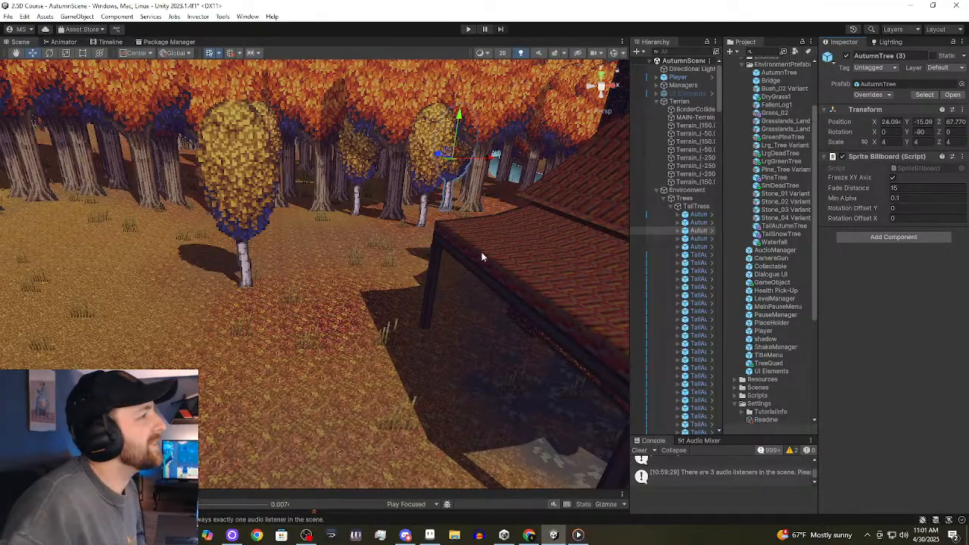
Compare the Sprite Billboard rotation offsets of the foreground yellow tree and the yellow tree beside the house roof.
right_drag(432, 213, 483, 206)
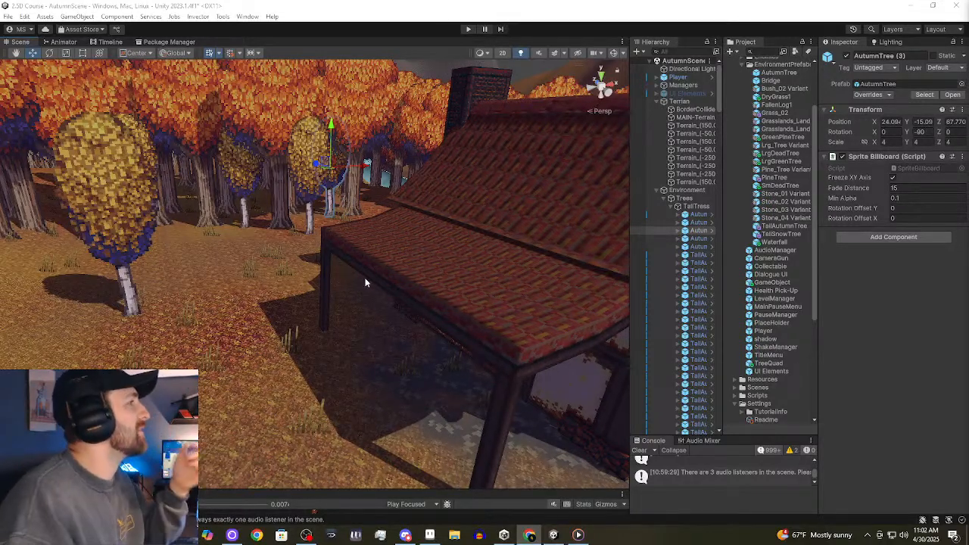
click(103, 185)
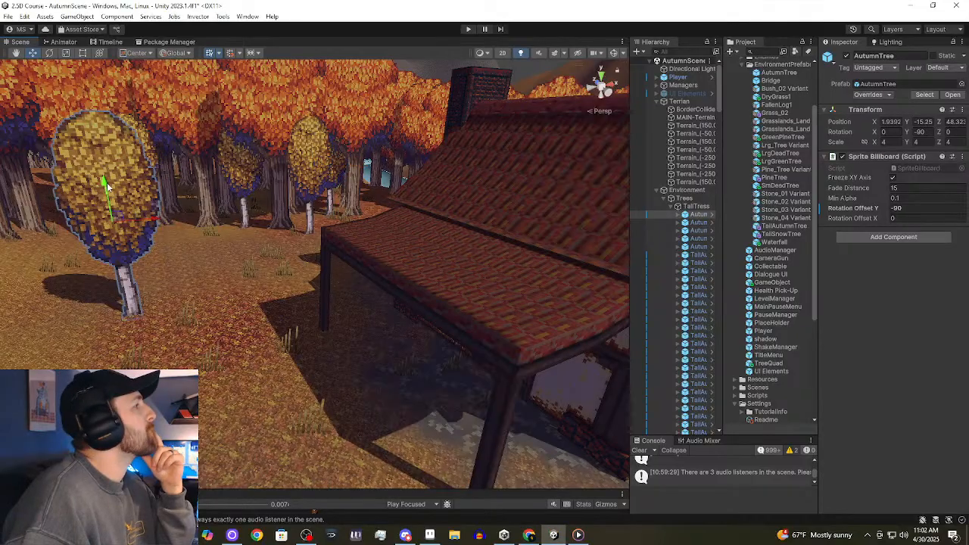
click(309, 180)
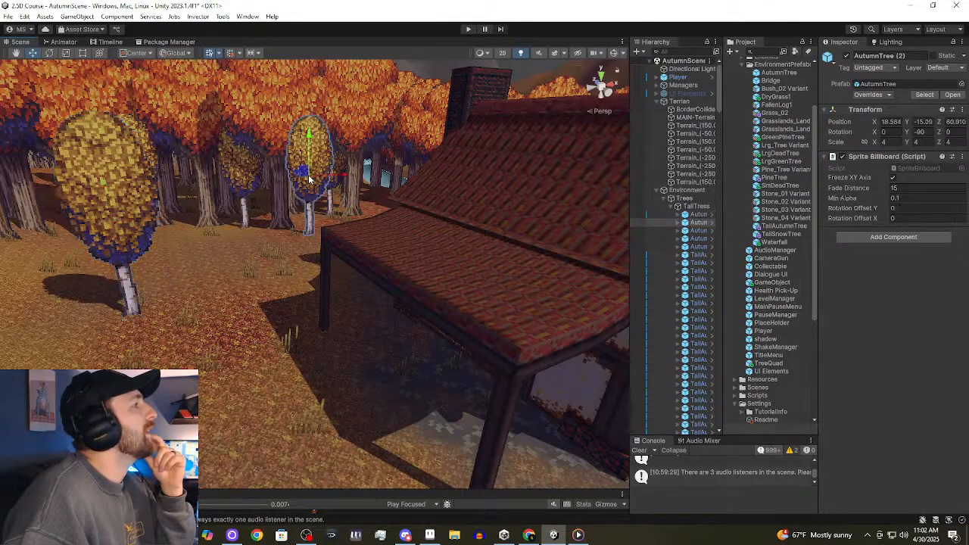
click(148, 215)
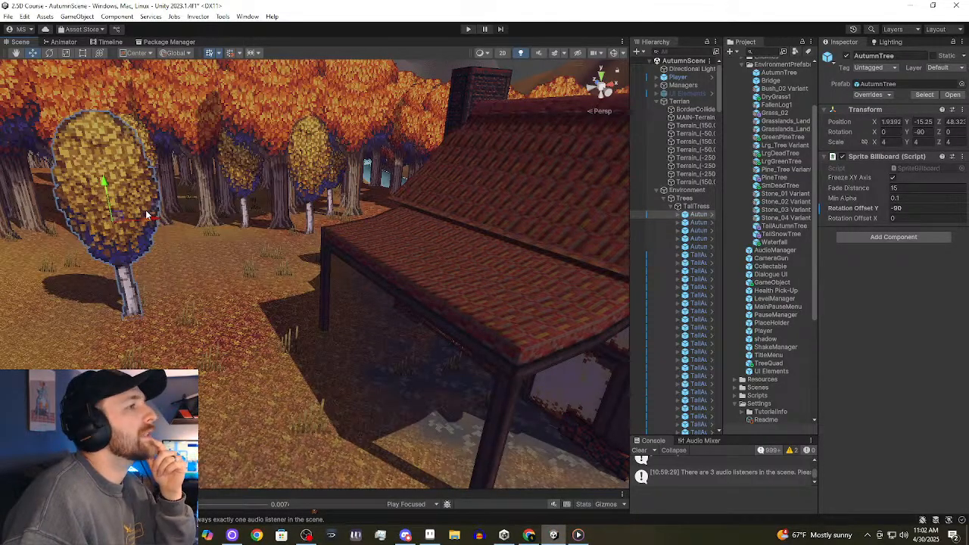
Delete the four yellow autumn trees lacking the -90 Rotation Offset Y, keeping only the foreground one in the clearing.
click(303, 174)
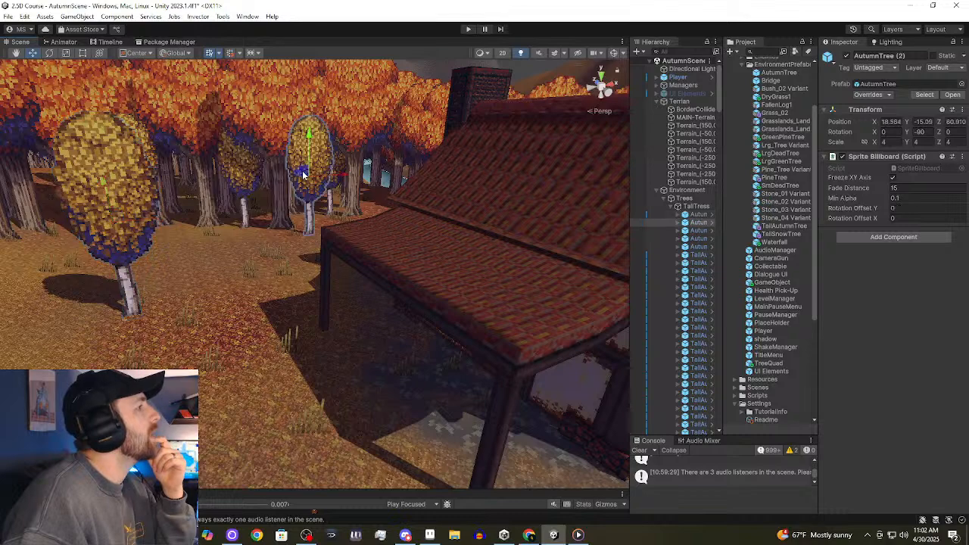
key(Delete)
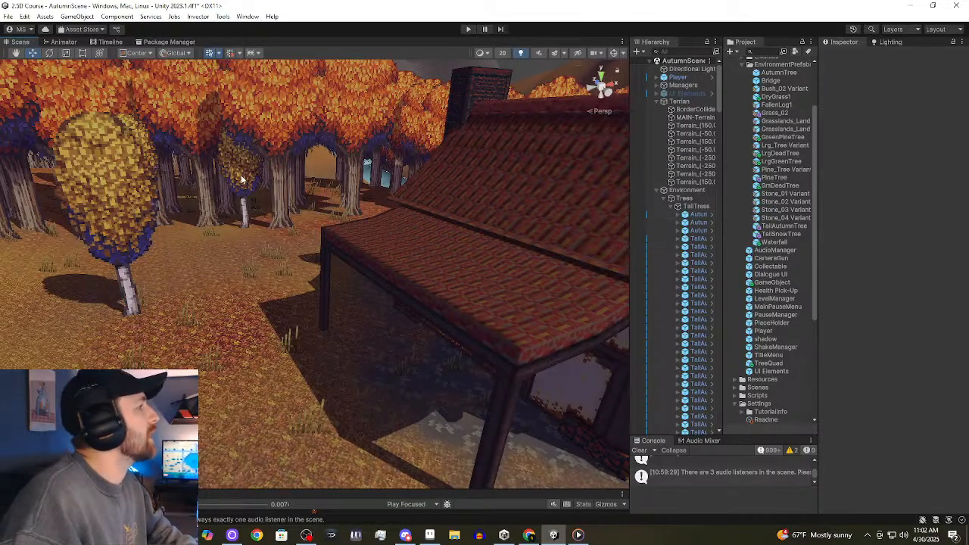
click(125, 246)
scroll(121, 246, down, 6)
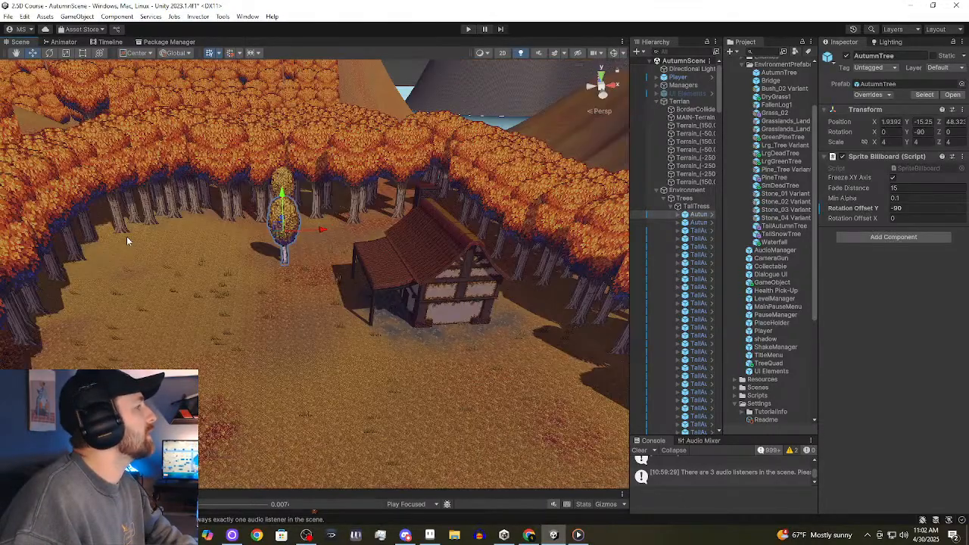
middle_drag(156, 160, 137, 238)
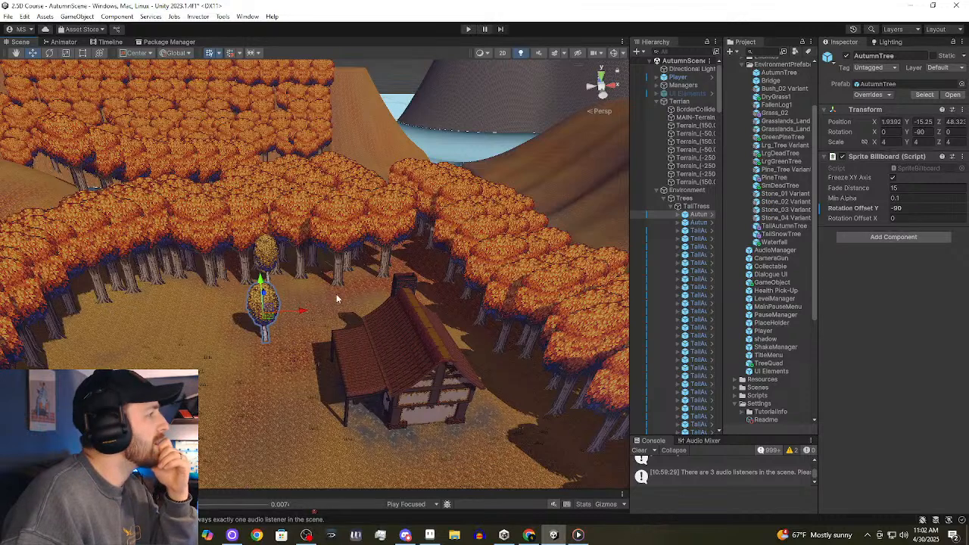
key(f)
click(343, 239)
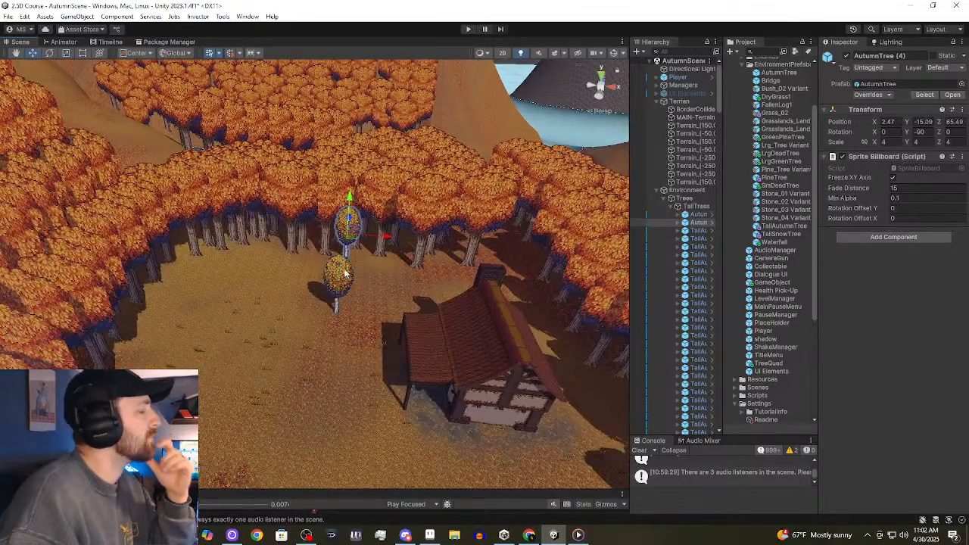
key(Delete)
Move the remaining yellow tree back to about Z 57.95 and place a duplicate in the treeline at about X 12.7, Z 70.4.
drag(341, 279, 345, 237)
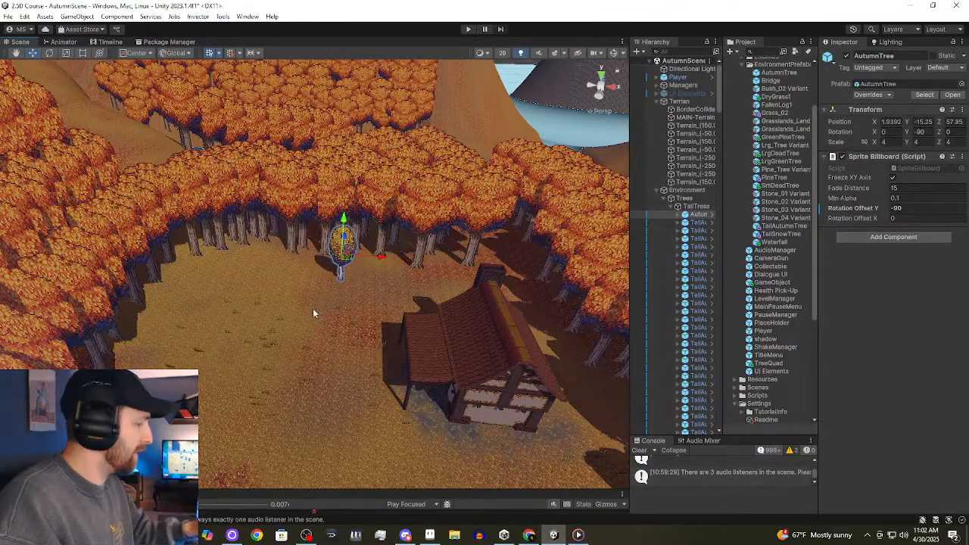
key(ctrl+d)
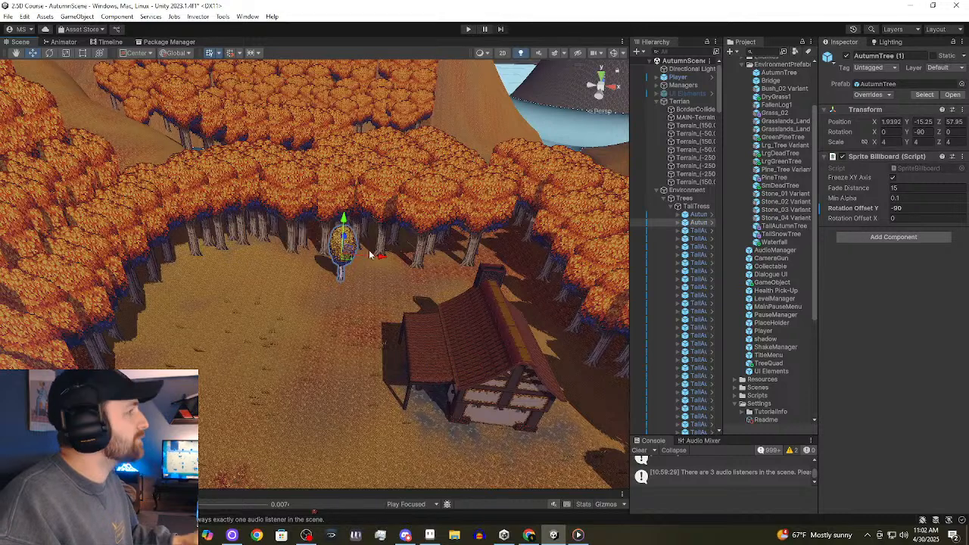
drag(417, 260, 396, 213)
Place two more yellow tree duplicates along the treeline behind the house, at about X 23.2, Z 67.61 and X 40.28, Z 70.64.
key(ctrl+d)
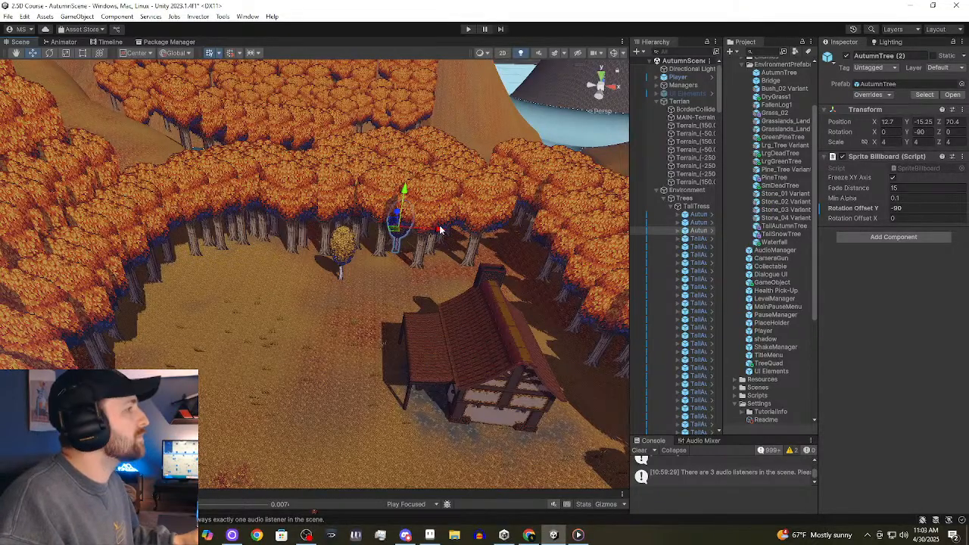
drag(437, 237, 493, 245)
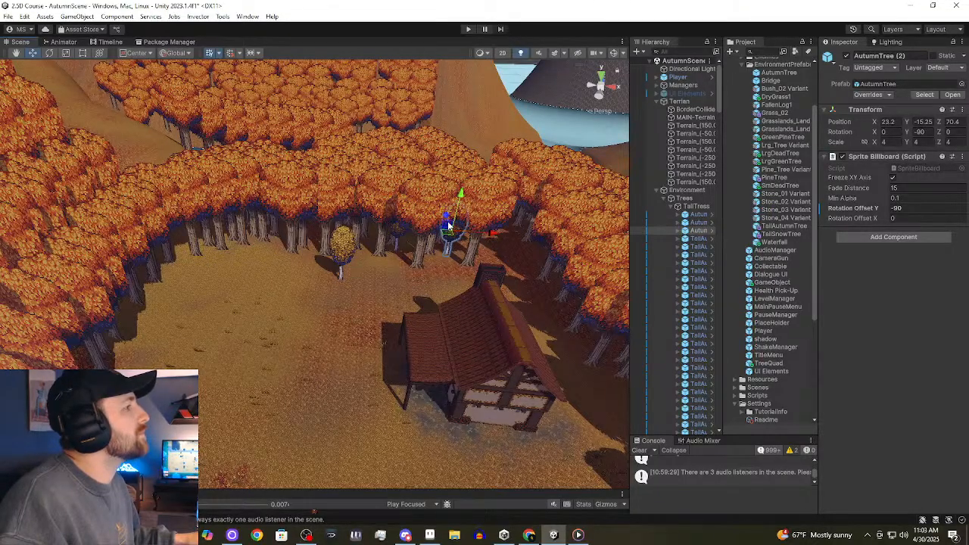
drag(445, 218, 524, 221)
key(ctrl+d)
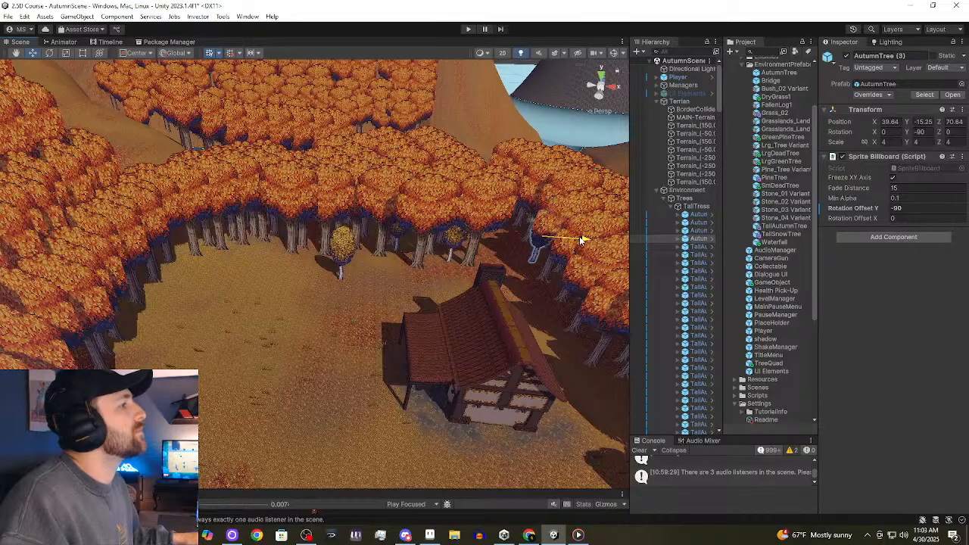
drag(579, 237, 585, 237)
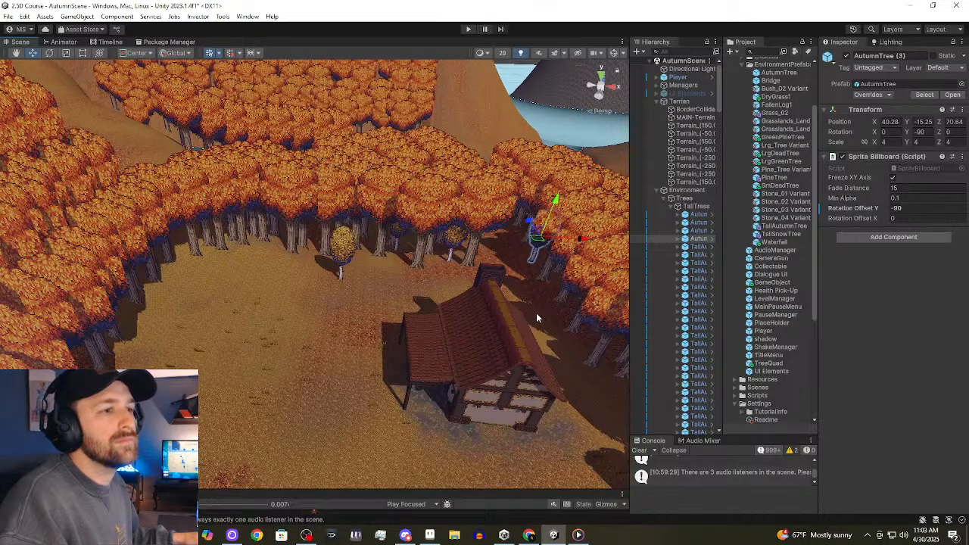
Lower the yellow tree at the far end behind the house to the ground at about Y -17.17.
right_drag(533, 315, 526, 280)
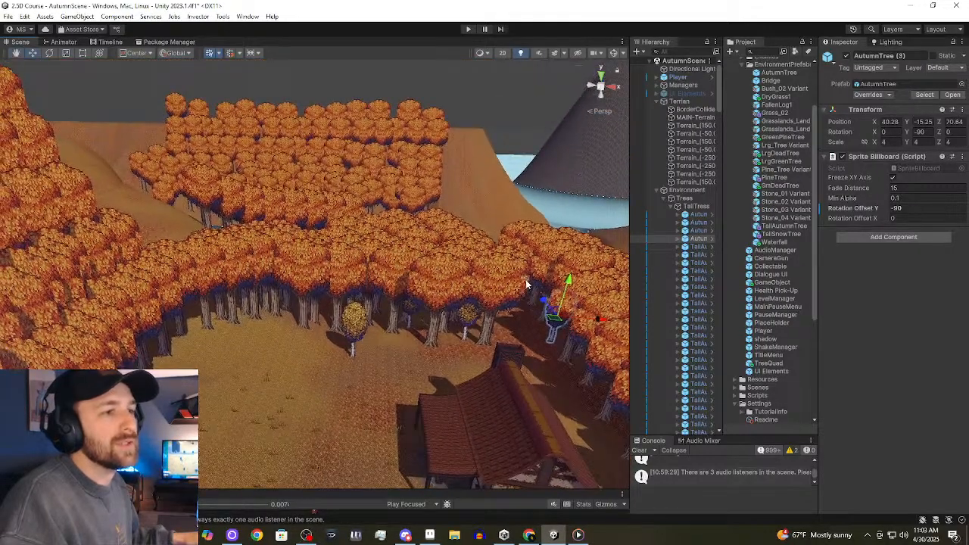
middle_drag(547, 319, 489, 273)
scroll(489, 273, up, 5)
scroll(461, 303, down, 6)
right_drag(463, 300, 504, 231)
drag(448, 171, 445, 203)
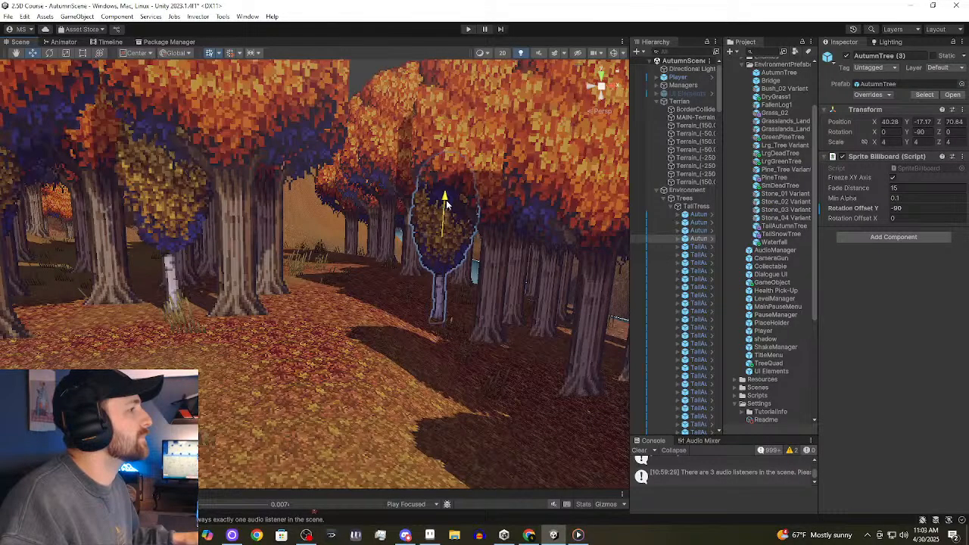
Duplicate the clearing's front yellow tree and place the copy in the opposite forest edge at about X -35.63, Y -14.57, Z 52.33.
click(192, 207)
right_drag(192, 206, 167, 239)
middle_drag(166, 239, 347, 262)
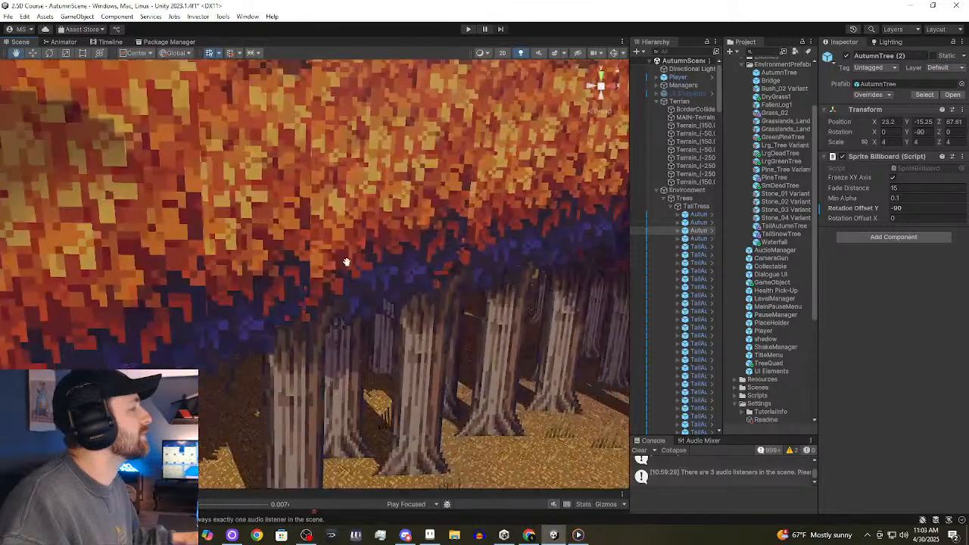
scroll(305, 275, down, 8)
right_drag(307, 284, 314, 319)
click(452, 311)
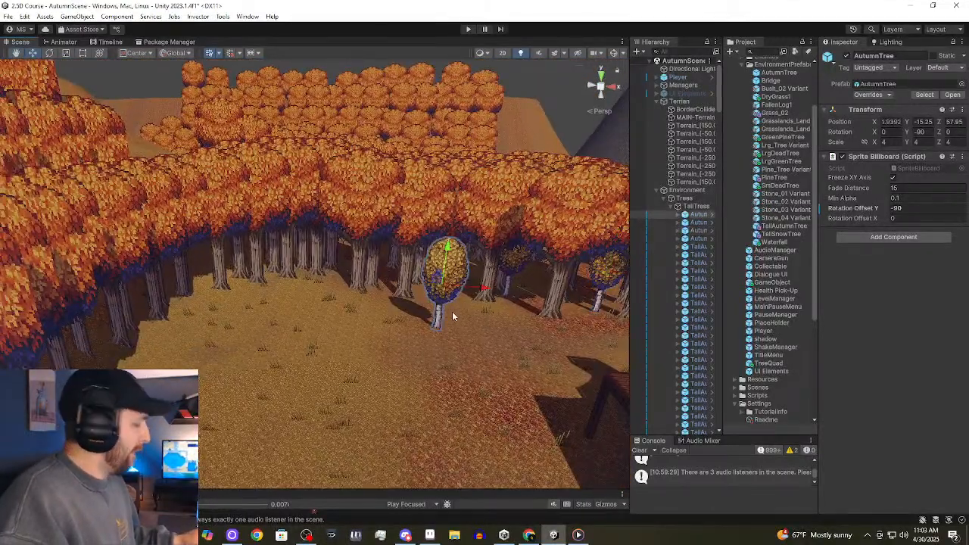
key(ctrl+d)
drag(485, 289, 262, 274)
drag(229, 238, 154, 280)
right_drag(155, 280, 149, 297)
right_drag(237, 286, 157, 289)
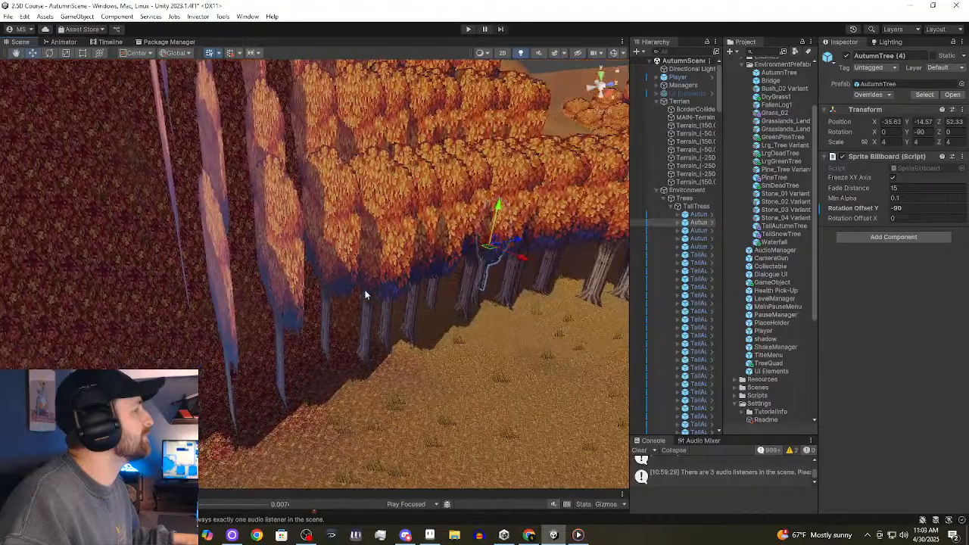
Raise the new yellow tree at the forest edge slightly to about Y -14.5 so its trunk meets the ground.
right_drag(366, 295, 321, 286)
middle_drag(320, 286, 354, 285)
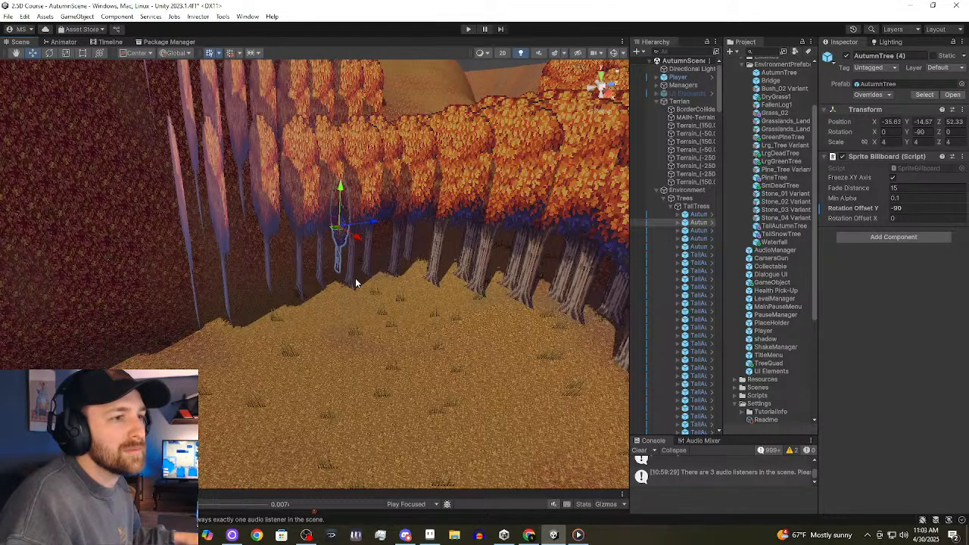
right_drag(355, 278, 416, 244)
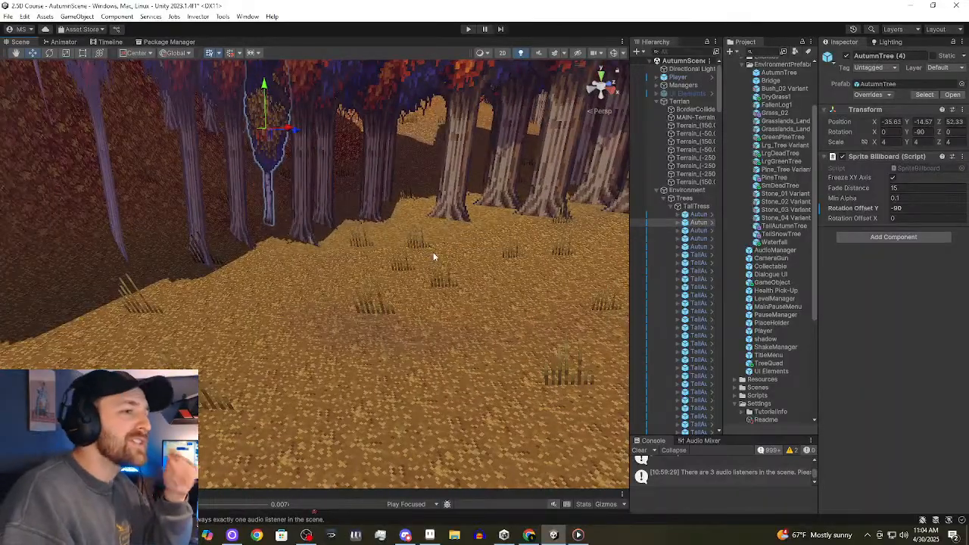
drag(265, 84, 269, 89)
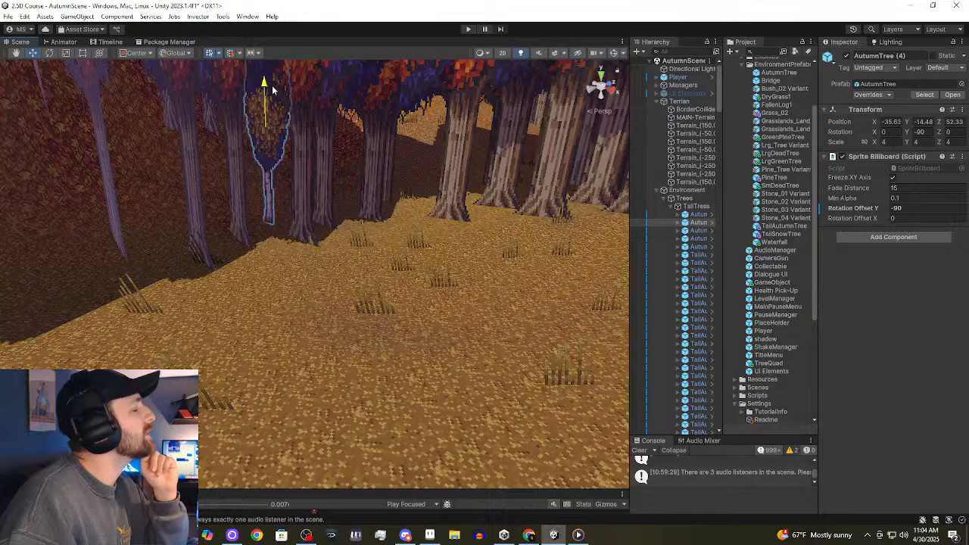
key(f)
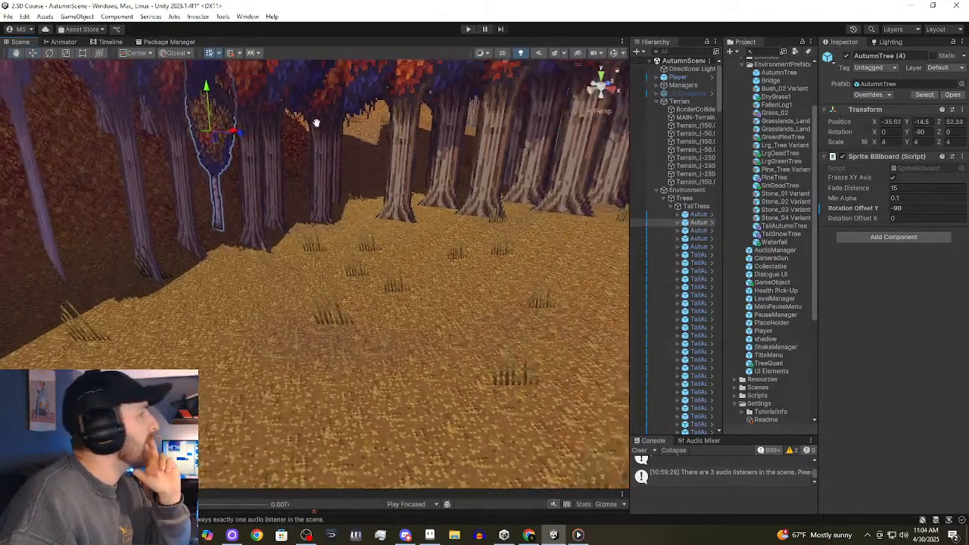
right_drag(339, 169, 330, 170)
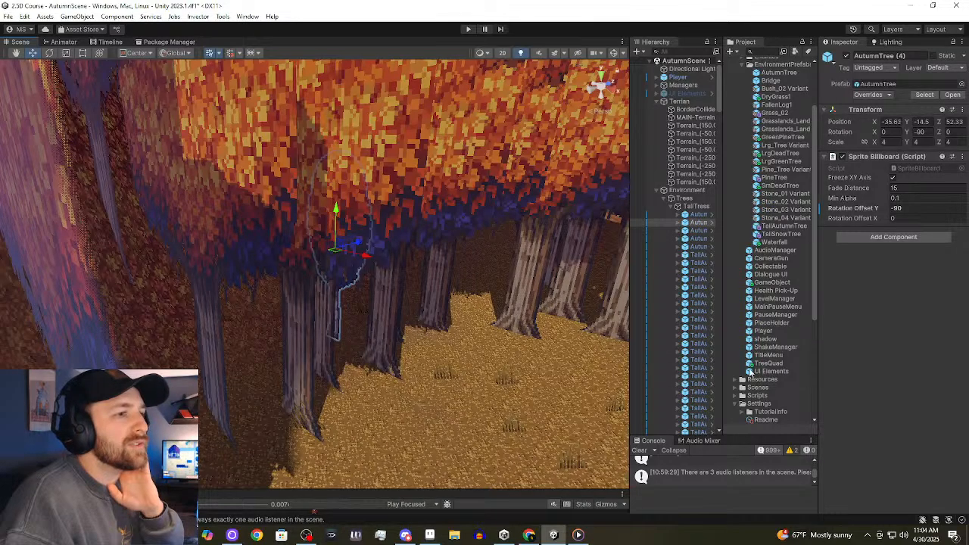
Duplicate the yellow tree at the forest edge and place the copy further along it at about X -33.54, Y -15.45, Z 38.72.
alt+drag(459, 282, 442, 303)
scroll(446, 304, down, 10)
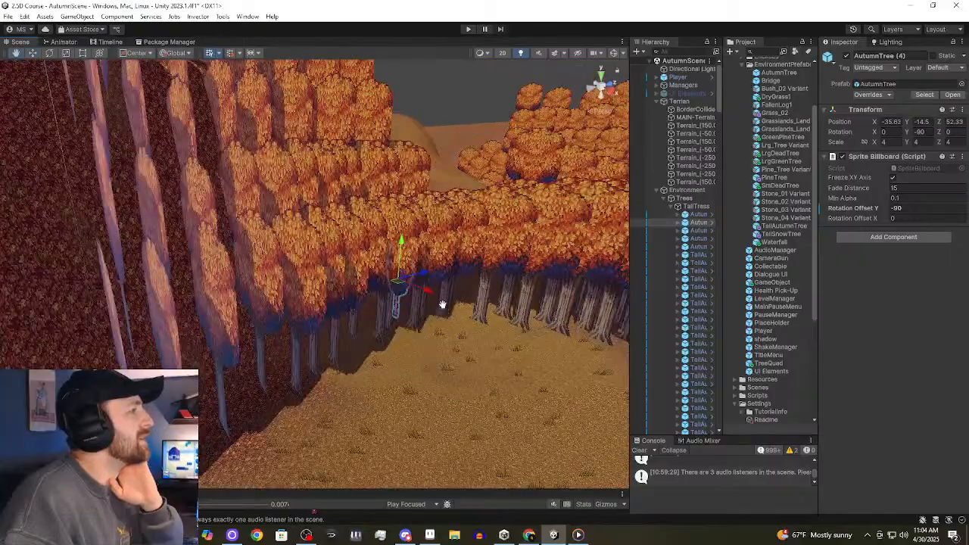
scroll(444, 292, down, 3)
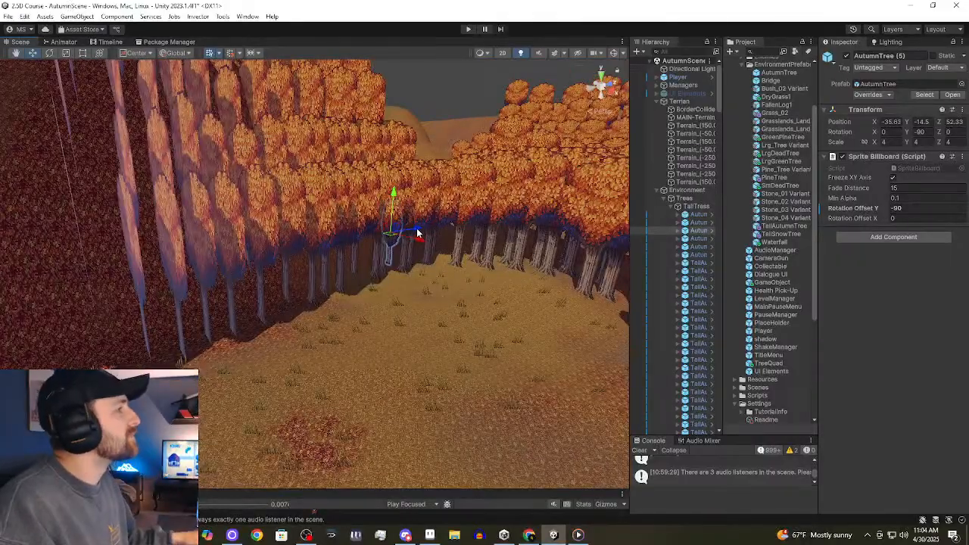
click(366, 246)
mouse_move(366, 247)
mouse_down()
mouse_move(353, 261)
mouse_move(363, 256)
mouse_up()
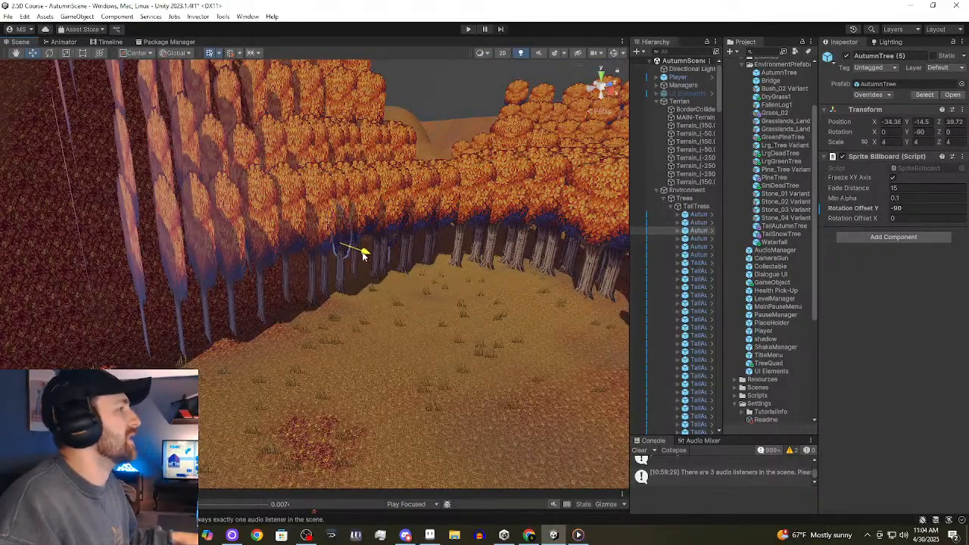
right_drag(382, 301, 369, 297)
Duplicate that yellow tree and place the copy further along the forest edge at about X -30.25, Y -15.45, Z 22.58.
key(ctrl+d)
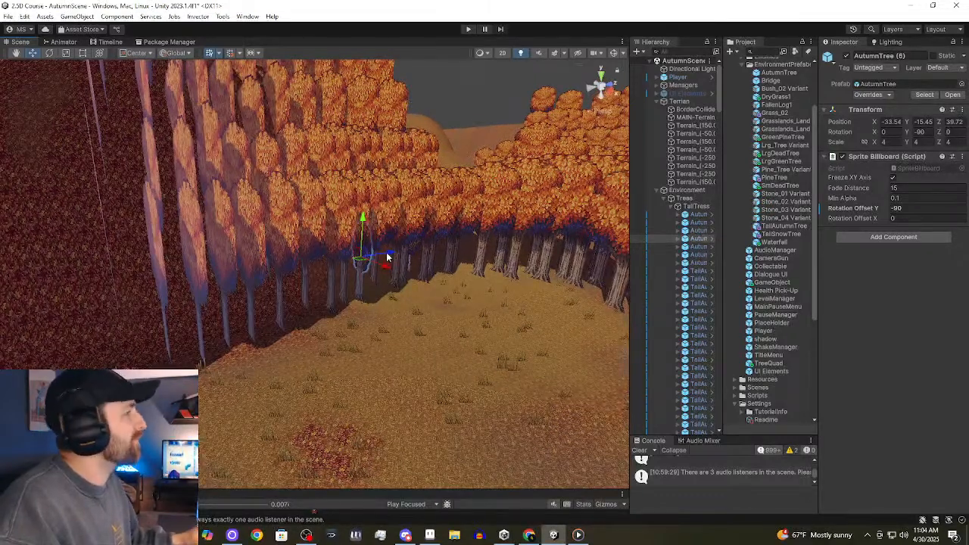
drag(383, 264, 281, 298)
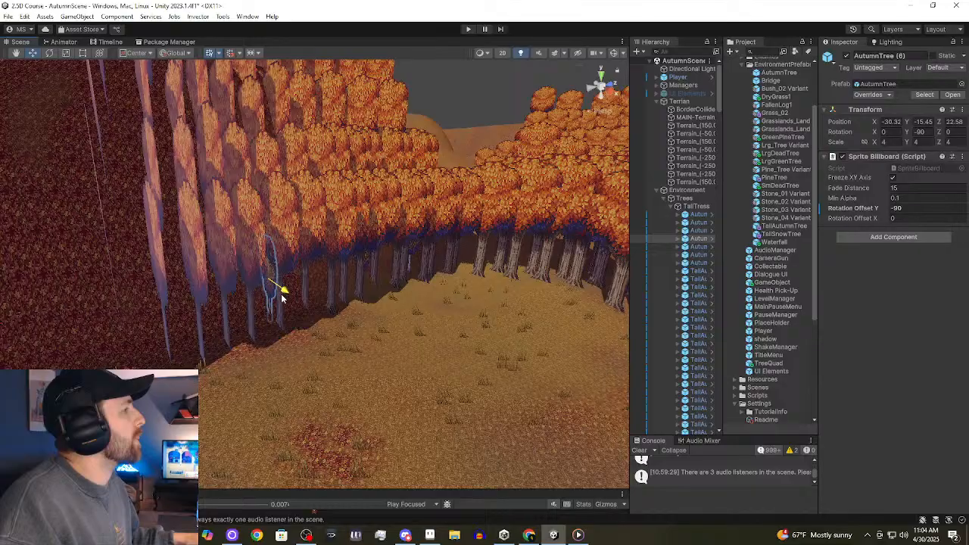
middle_drag(234, 325, 305, 303)
right_drag(305, 303, 457, 298)
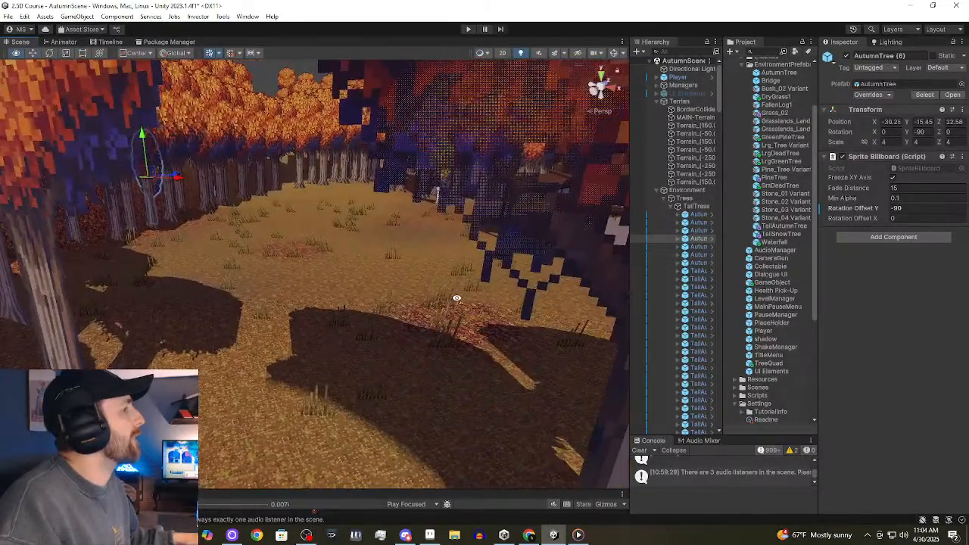
Try out the PineTree prefab in the clearing near the house and delete it again.
scroll(457, 298, down, 5)
middle_drag(457, 298, 374, 322)
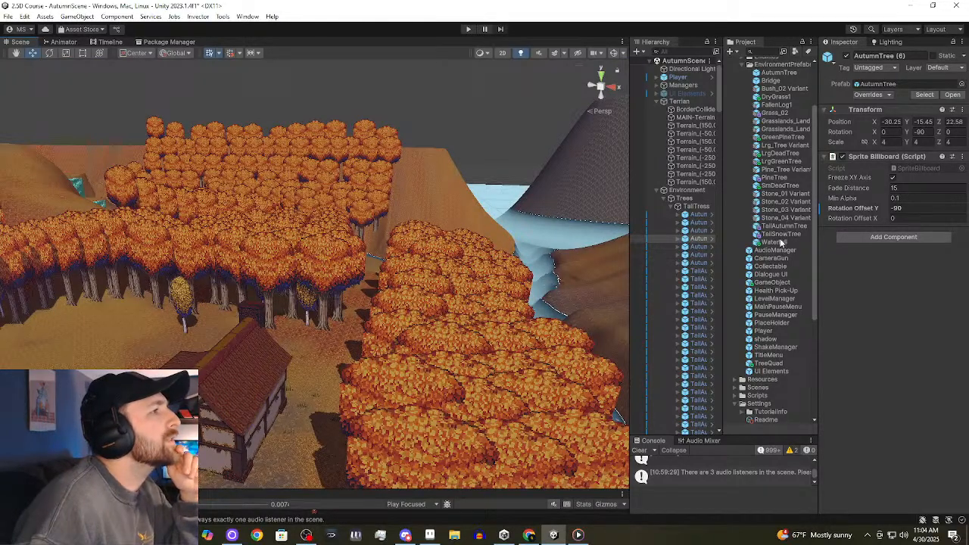
click(768, 178)
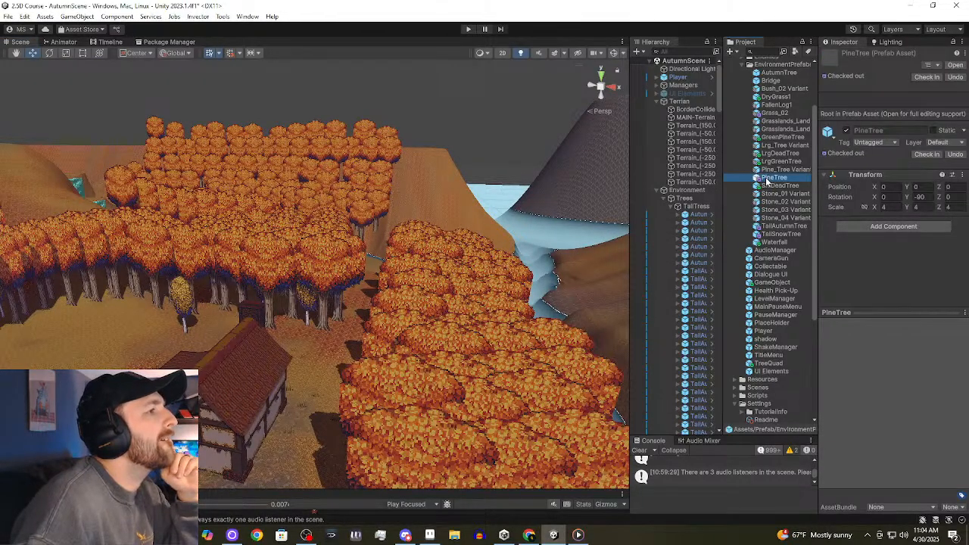
drag(780, 178, 142, 326)
click(544, 119)
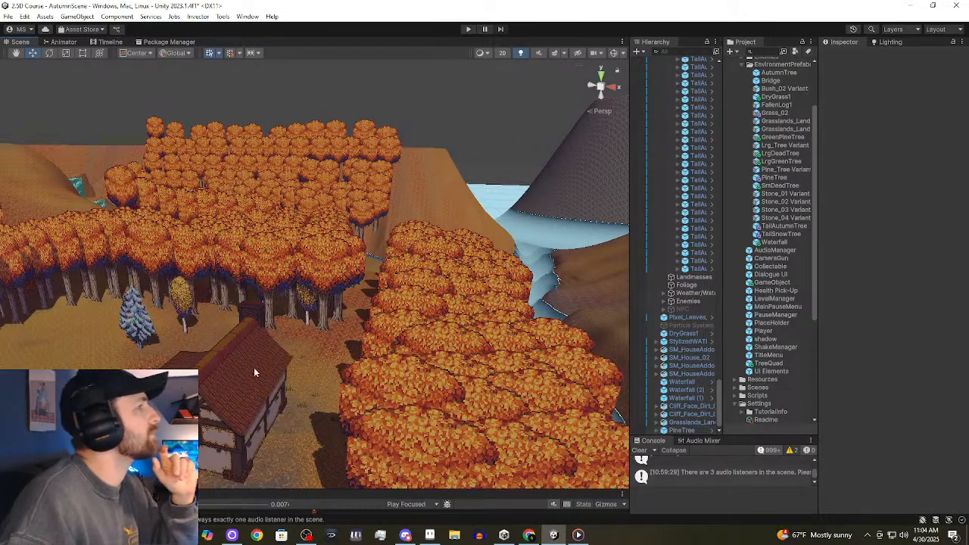
click(144, 325)
key(Delete)
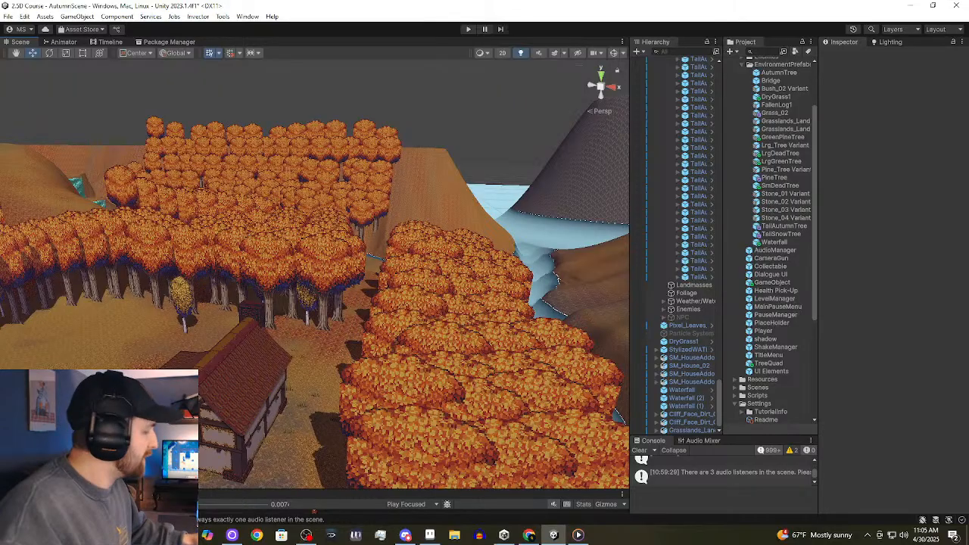
Move the tall autumn tree at the outer forest edge inward along X to about -51.61.
right_drag(150, 354, 50, 353)
mouse_move(252, 338)
right_down()
mouse_move(197, 334)
mouse_move(272, 334)
right_up()
middle_drag(361, 351, 408, 343)
right_drag(407, 342, 311, 368)
click(322, 371)
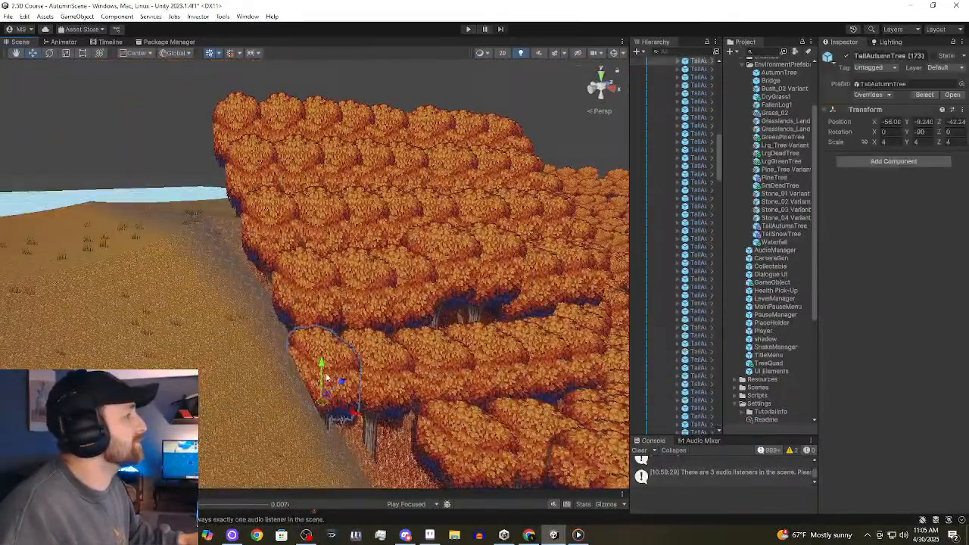
drag(353, 418, 379, 431)
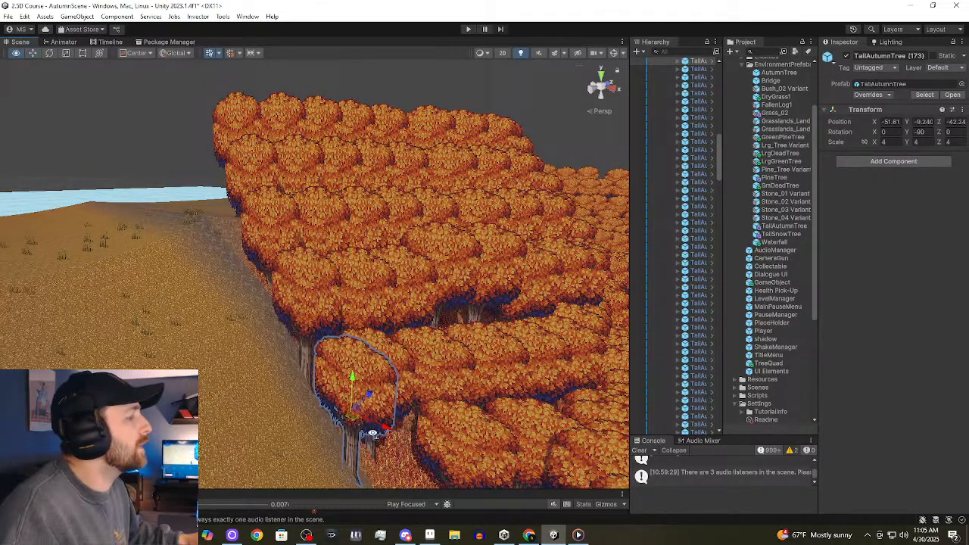
right_drag(372, 432, 406, 438)
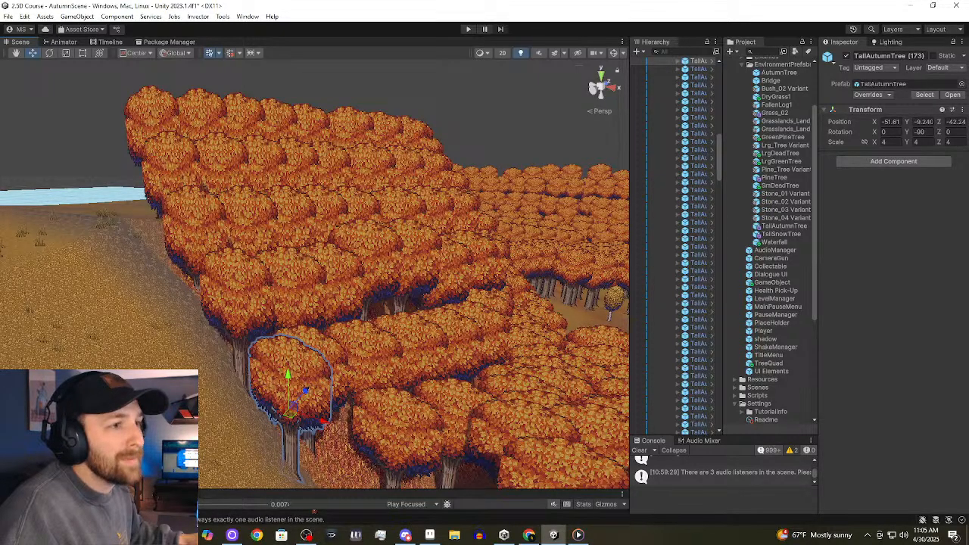
Look through the environment prefabs, including the pine, dead tree, landmass and fallen log, for further scenery.
right_drag(365, 252, 352, 250)
click(772, 196)
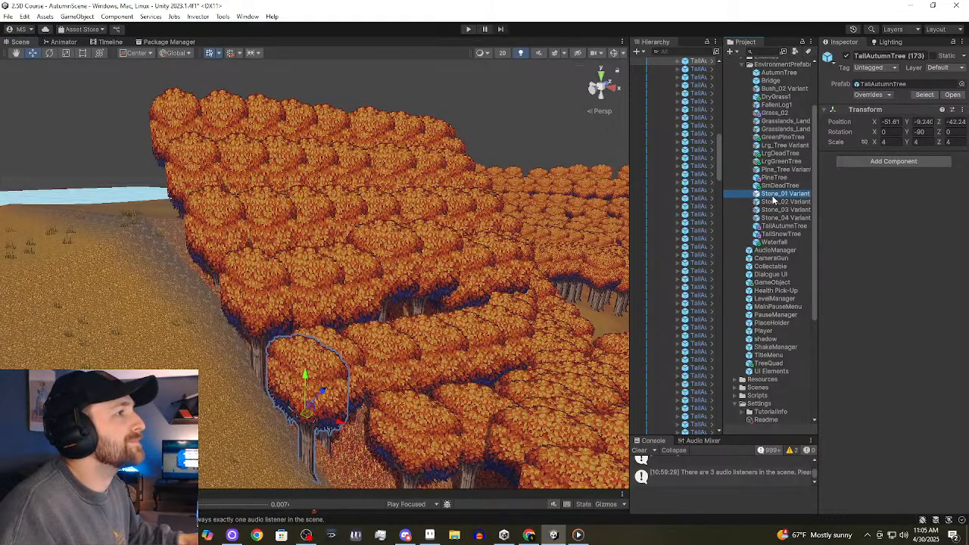
click(777, 179)
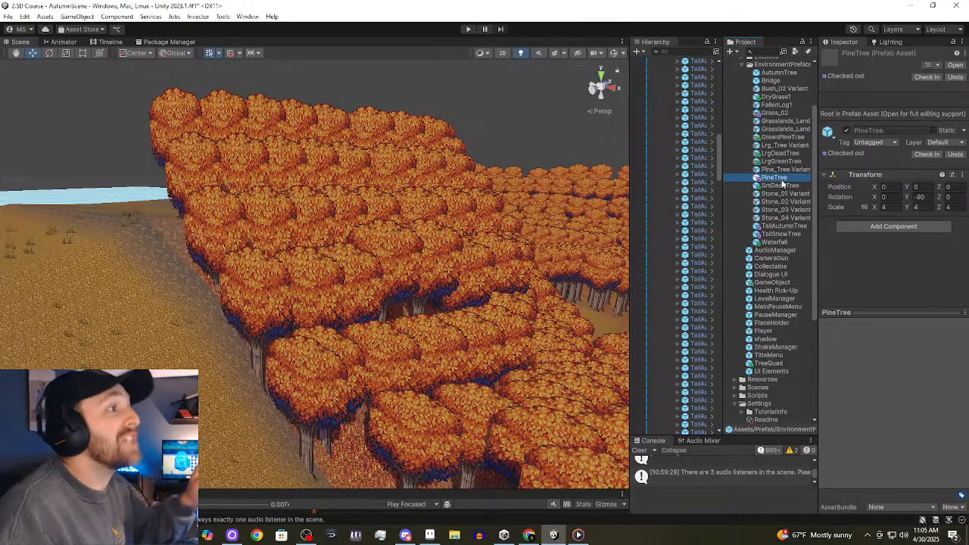
click(782, 162)
click(773, 153)
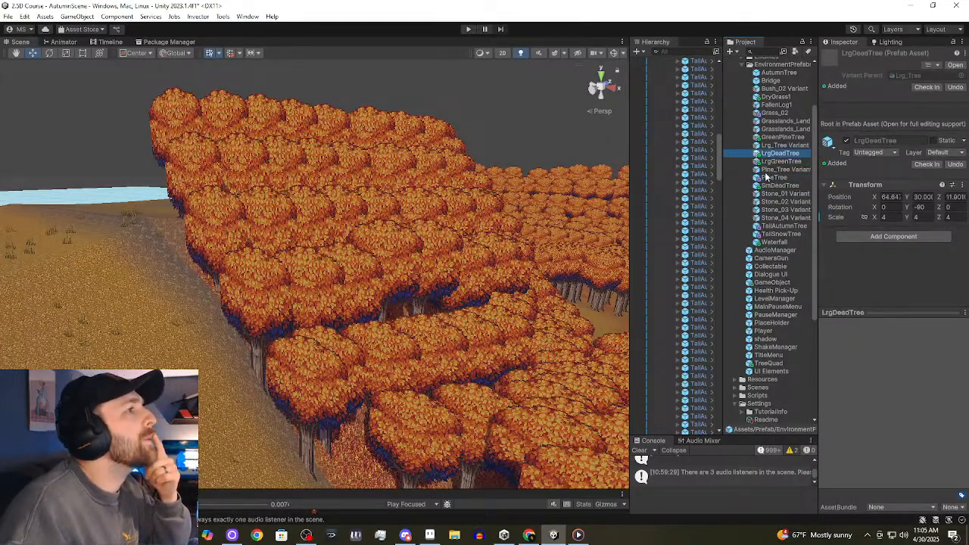
click(796, 130)
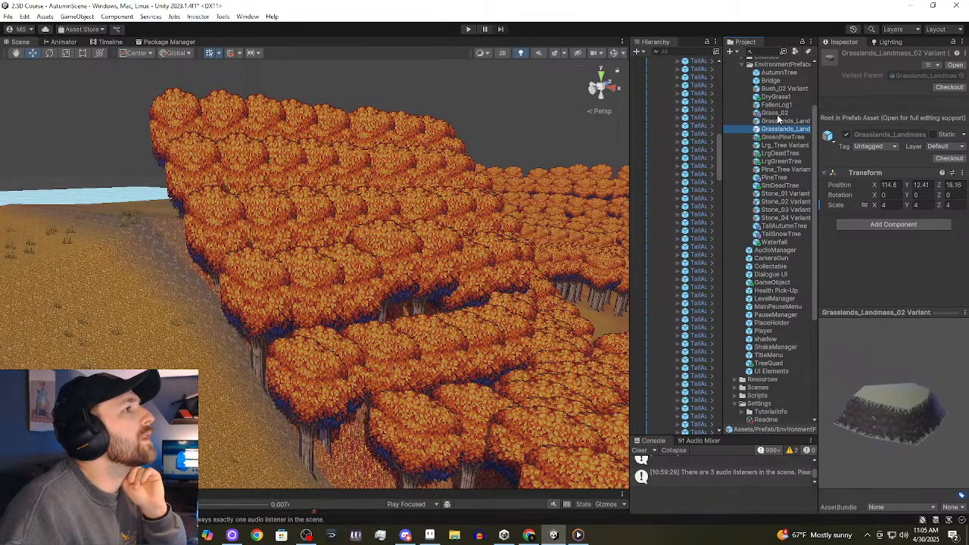
click(774, 105)
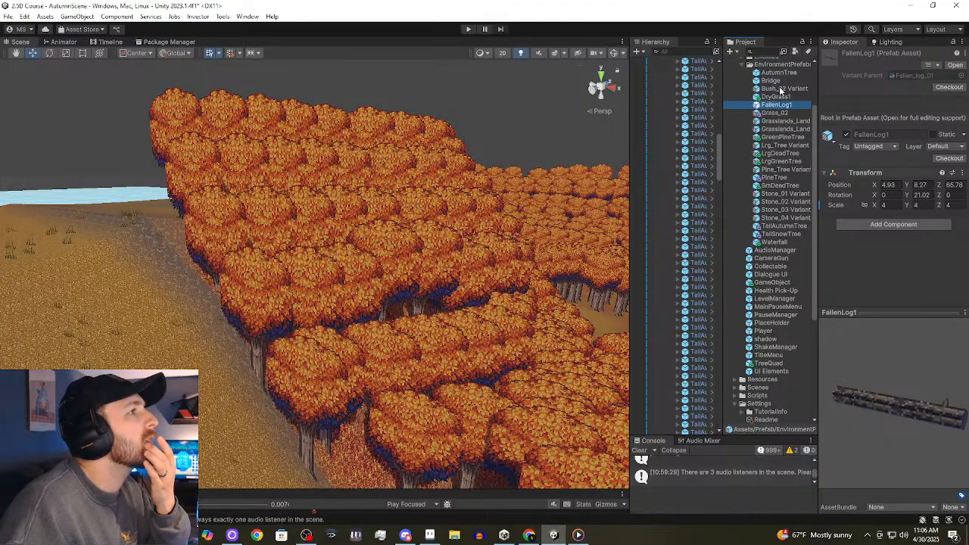
scroll(788, 167, up, 2)
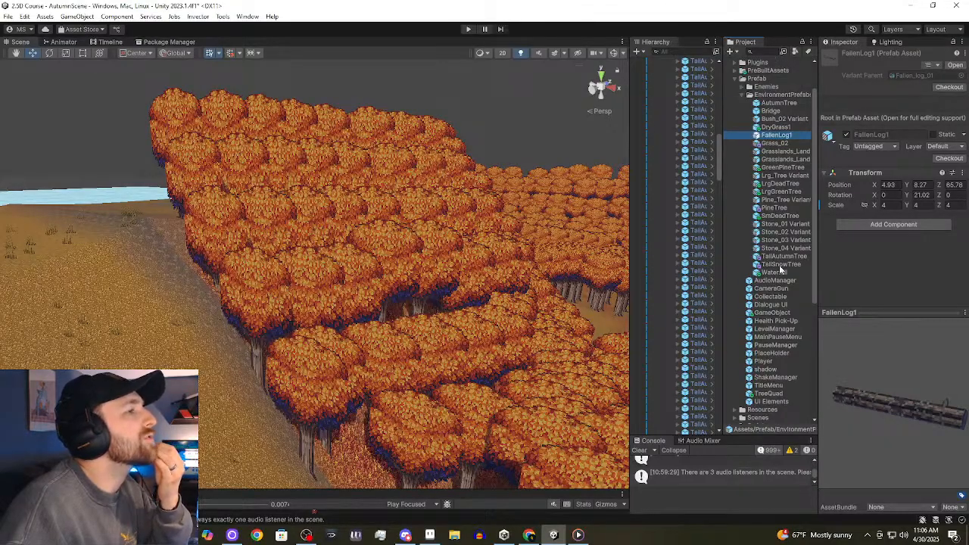
Try adding the Pine_Tree Variant prefab to the scene and raise it to Y 49.
click(779, 200)
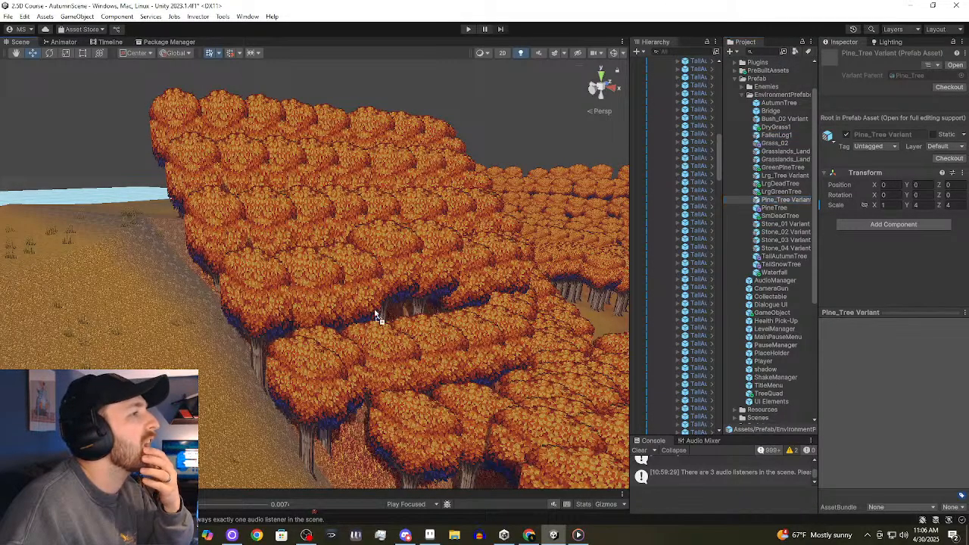
drag(199, 424, 105, 222)
middle_drag(104, 226, 170, 247)
drag(139, 199, 441, 359)
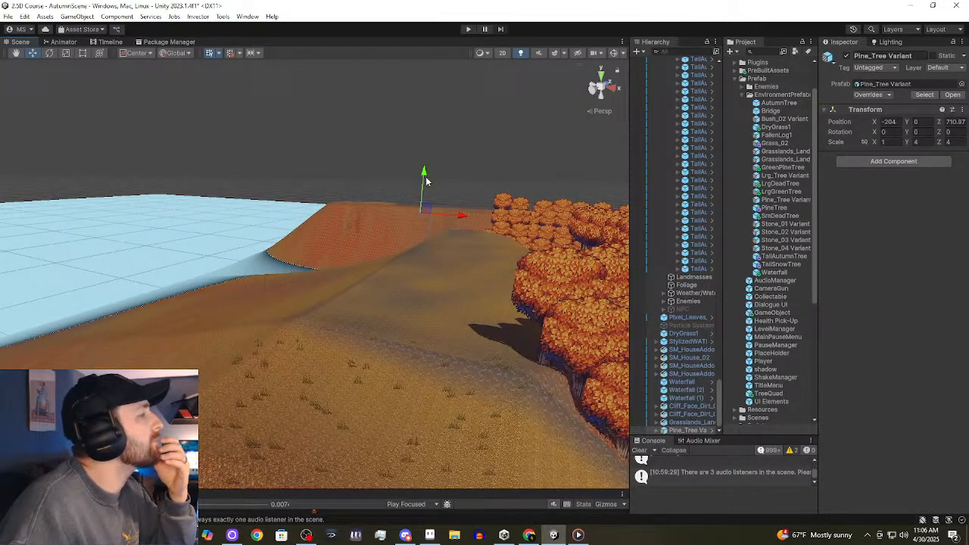
drag(426, 177, 426, 151)
middle_drag(424, 204, 210, 278)
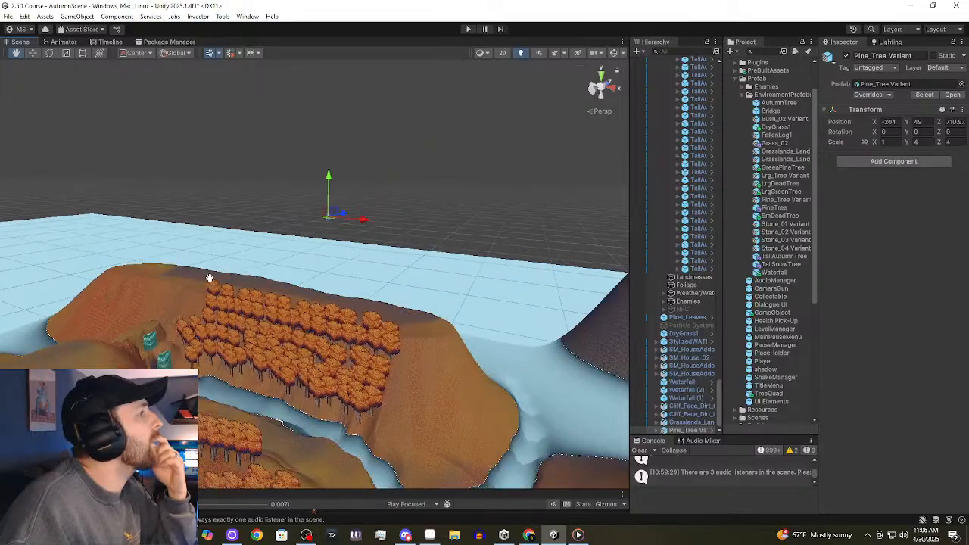
Move the trial pine in front of the dark mountains at about X 167.3, Z 200.5, inspect it and delete it.
drag(349, 215, 581, 458)
key(f)
right_drag(576, 421, 345, 345)
scroll(346, 343, up, 3)
middle_drag(346, 345, 385, 319)
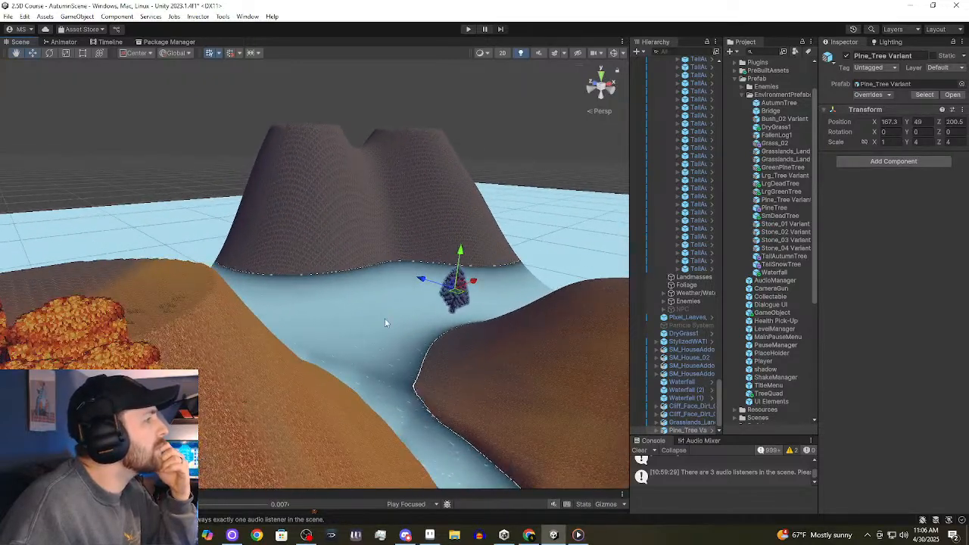
click(688, 422)
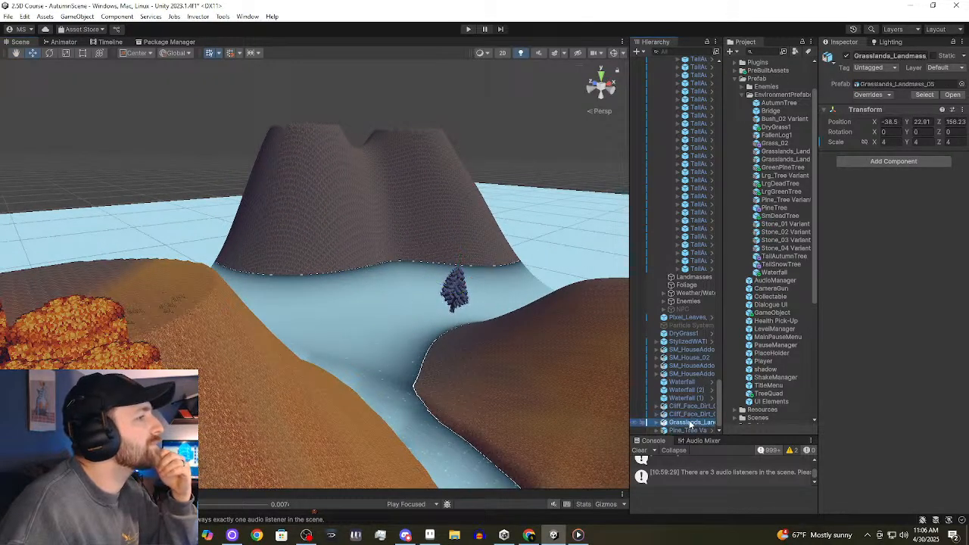
click(691, 430)
key(Delete)
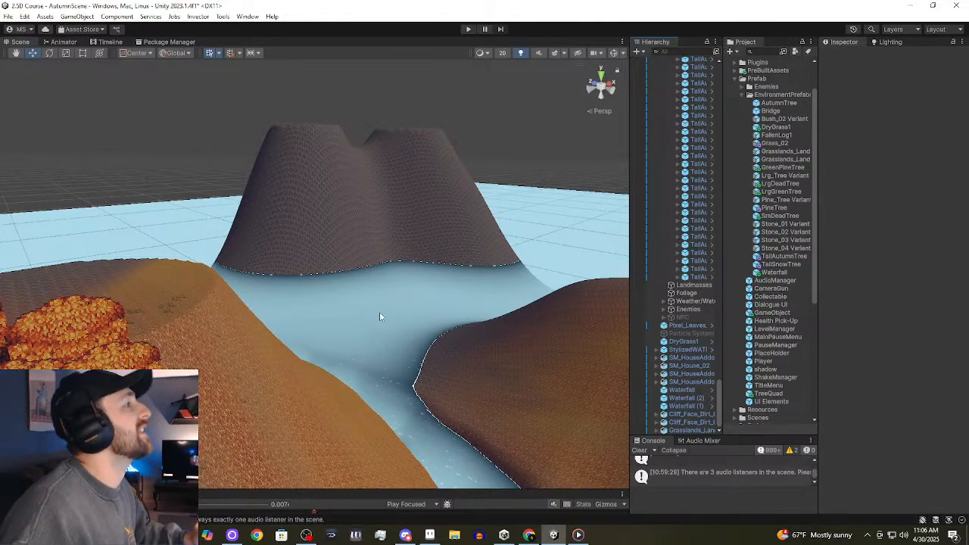
Examine the forest along the river and compare the small dead, large dead, large green and pine tree prefabs.
right_drag(141, 140, 1, 165)
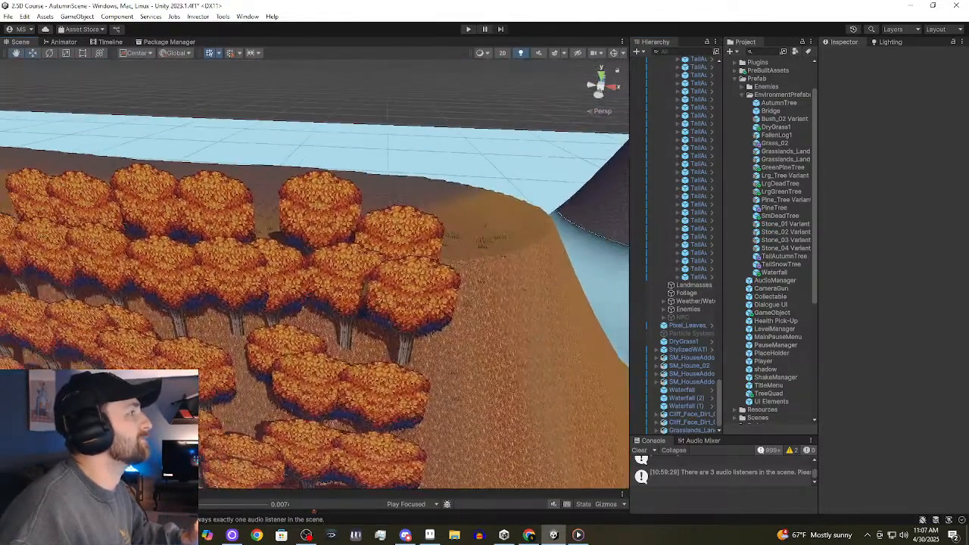
right_drag(307, 260, 250, 210)
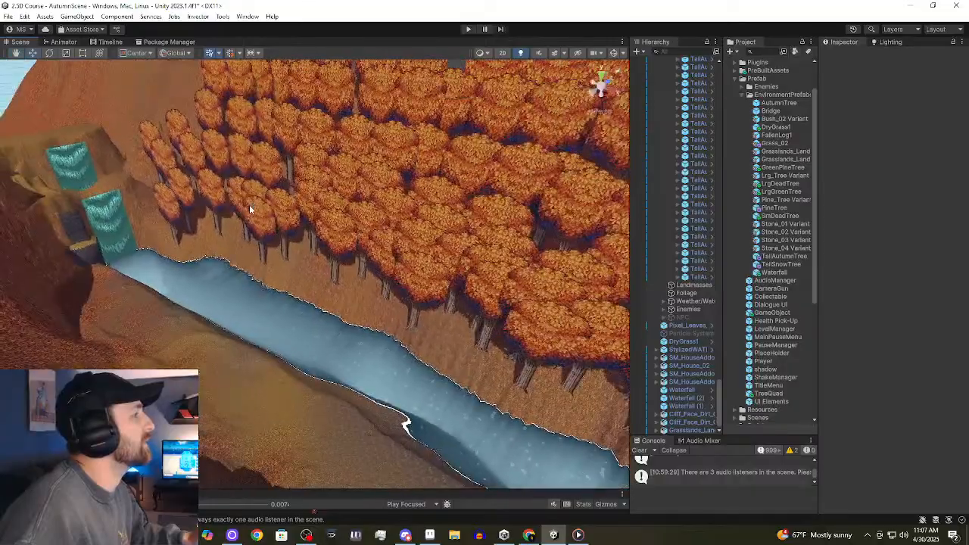
scroll(251, 210, down, 3)
click(769, 217)
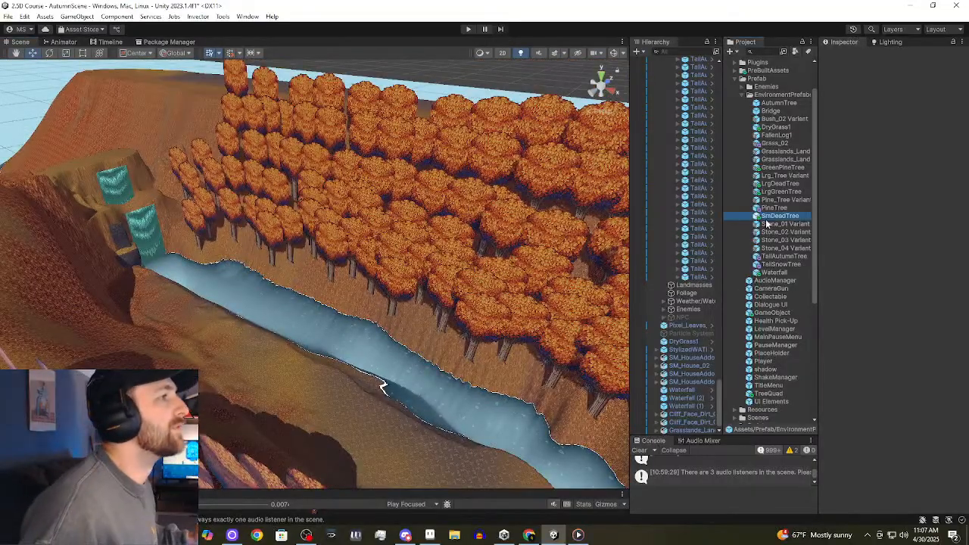
click(777, 209)
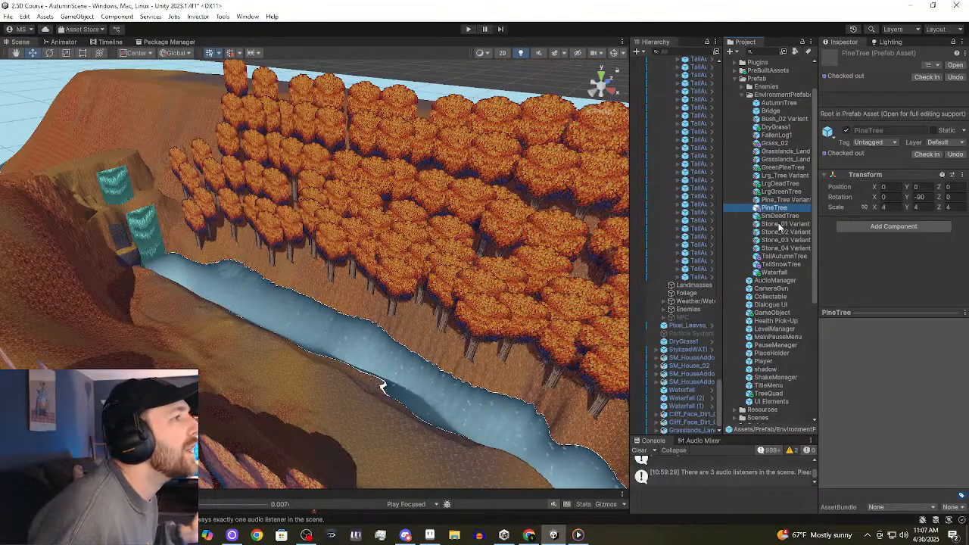
click(786, 217)
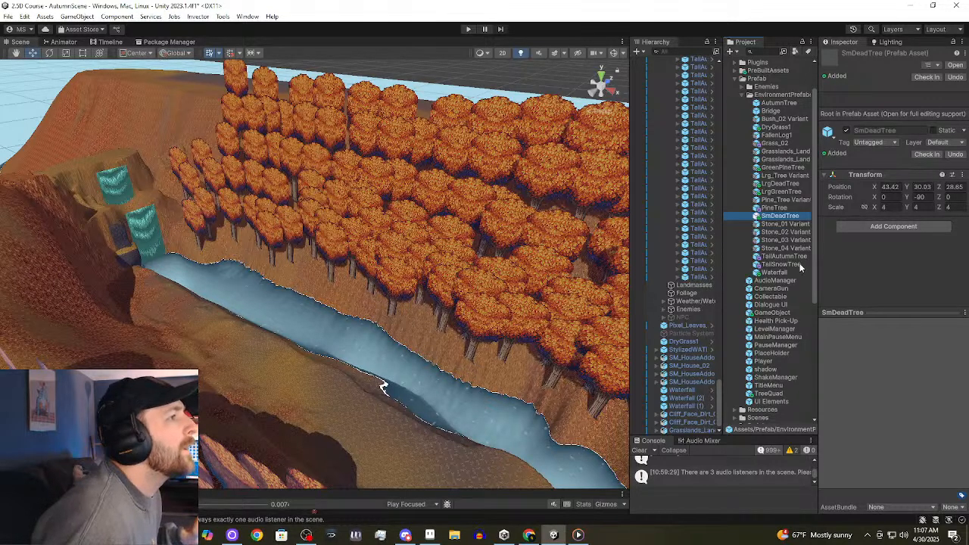
click(787, 184)
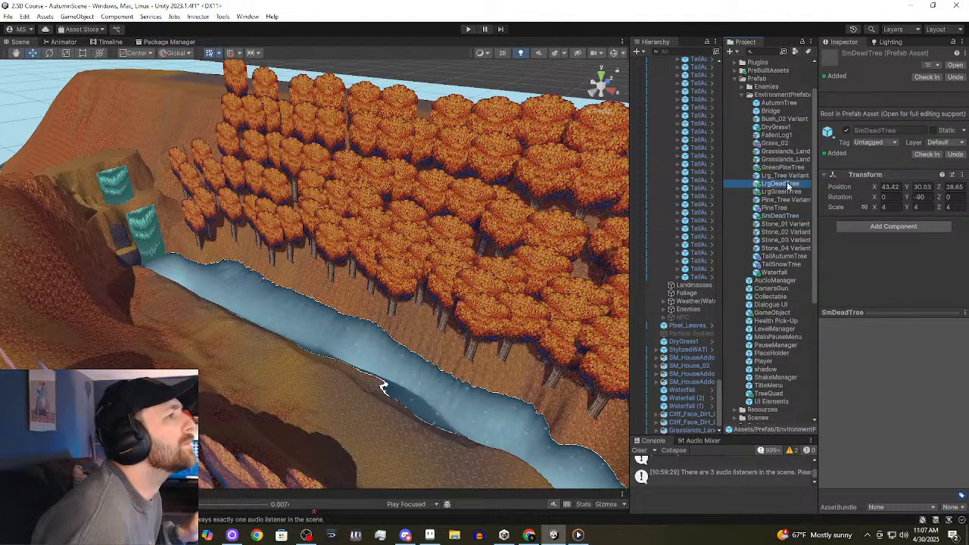
click(801, 193)
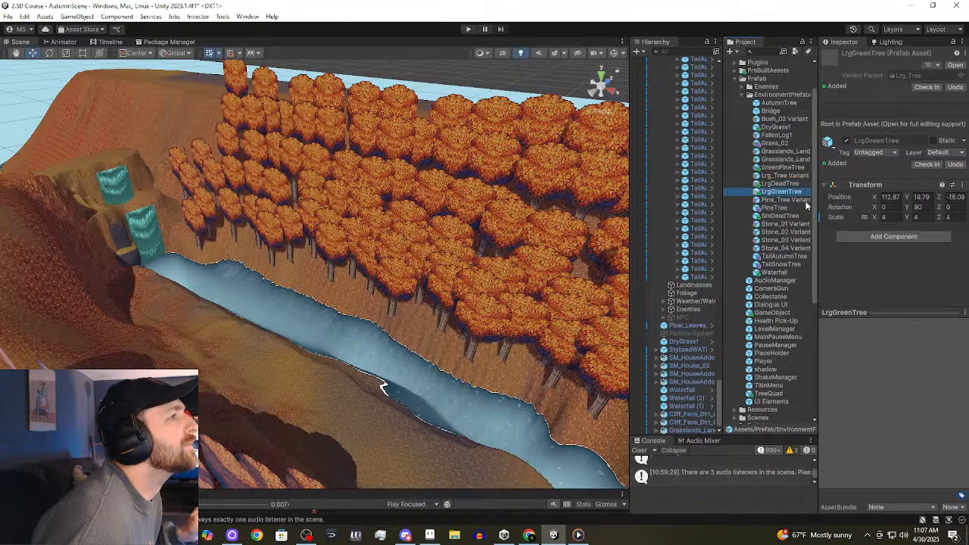
click(806, 201)
click(798, 209)
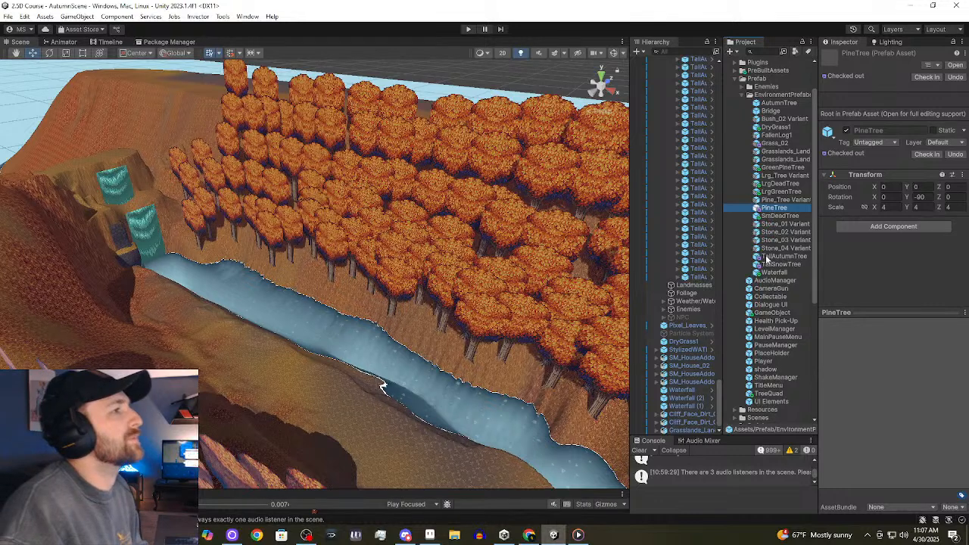
Widen the scene object and asset lists so their full names are readable, and clear the selection.
click(630, 225)
drag(630, 226, 518, 219)
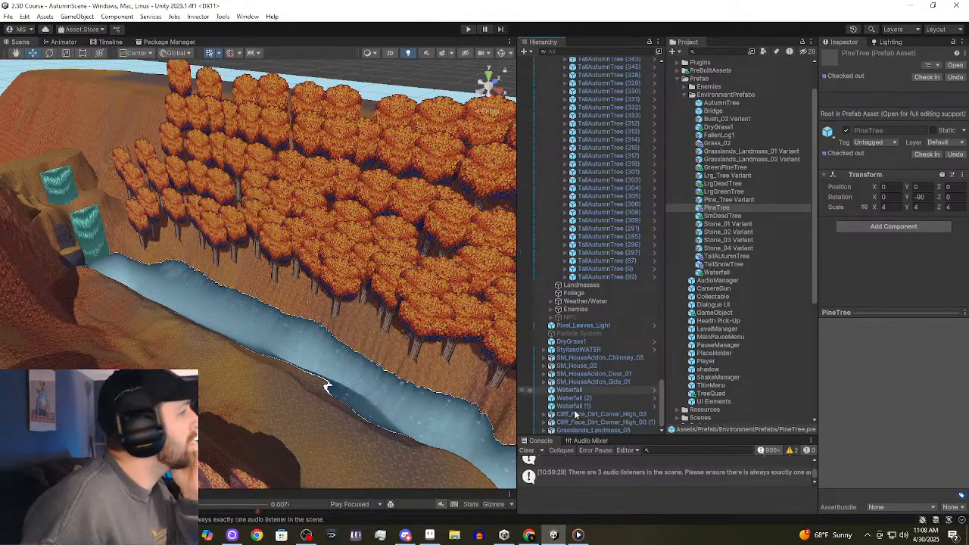
right_drag(419, 62, 379, 56)
click(395, 81)
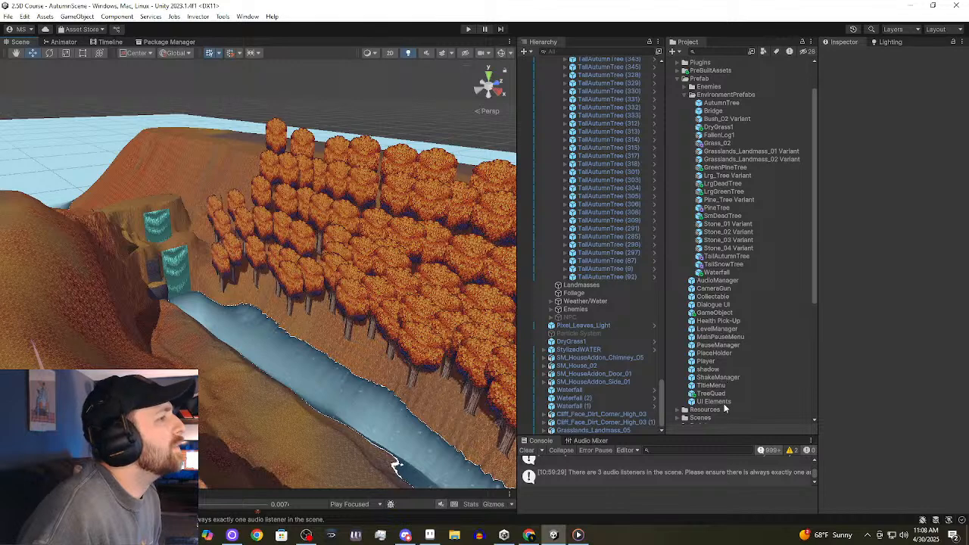
Open CityEdgeScene from the Scenes folder as a reference for its trees.
click(681, 78)
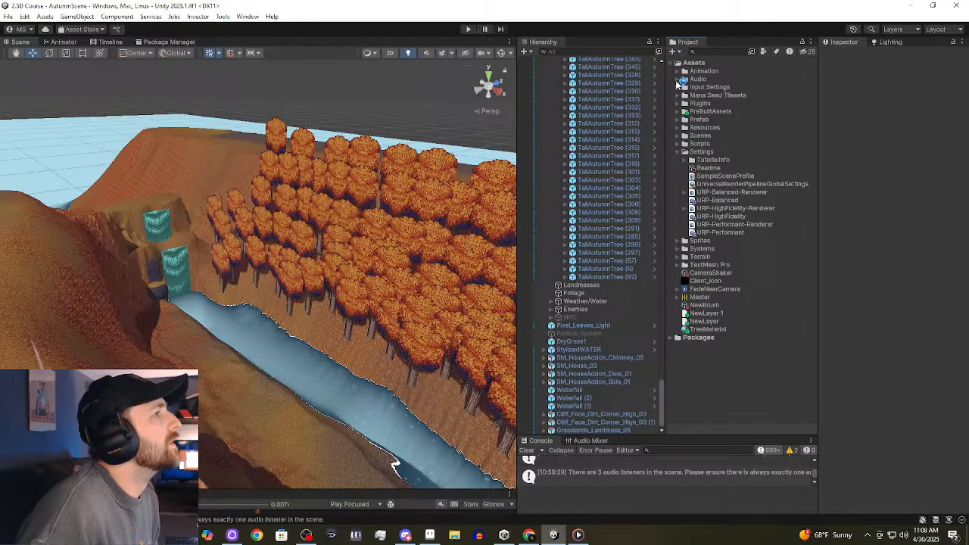
click(678, 152)
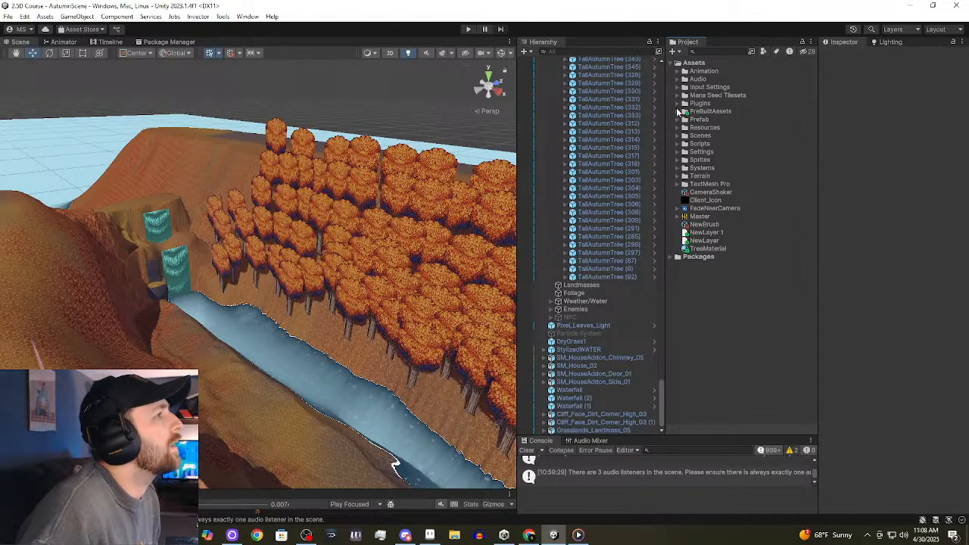
click(678, 136)
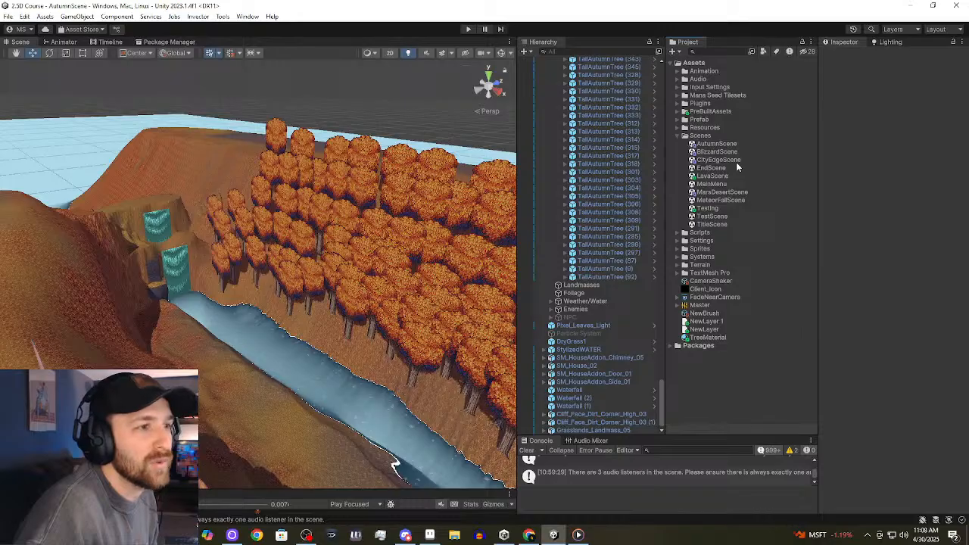
click(736, 162)
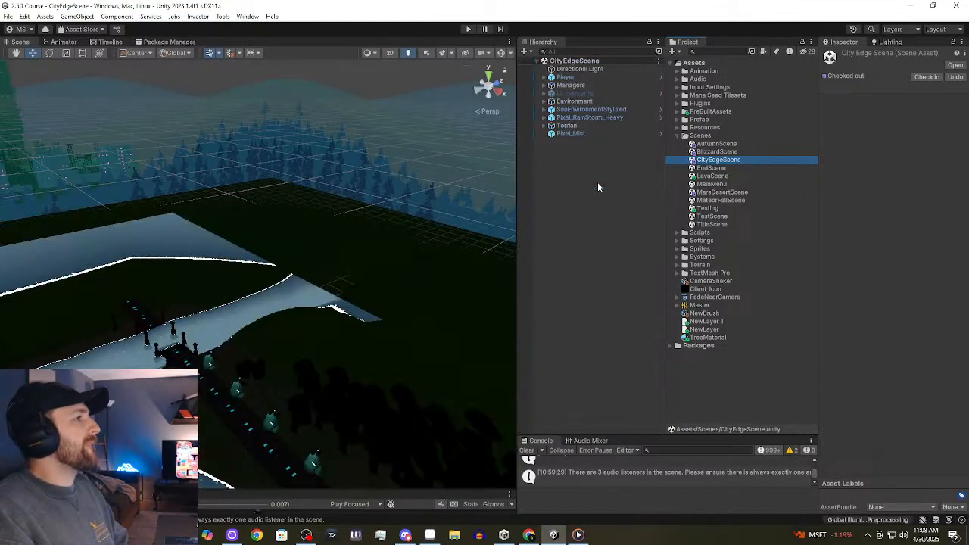
Examine CityEdgeScene's road, bridge, riverside tree rows and flooded ponds for tree types worth reusing.
right_drag(453, 346, 409, 339)
middle_drag(409, 339, 420, 180)
right_drag(419, 180, 17, 168)
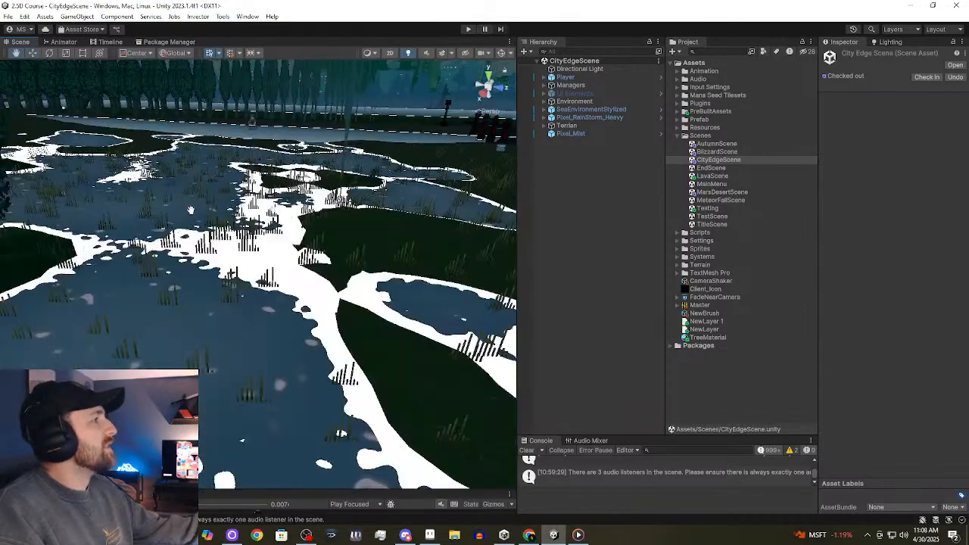
right_drag(135, 206, 264, 213)
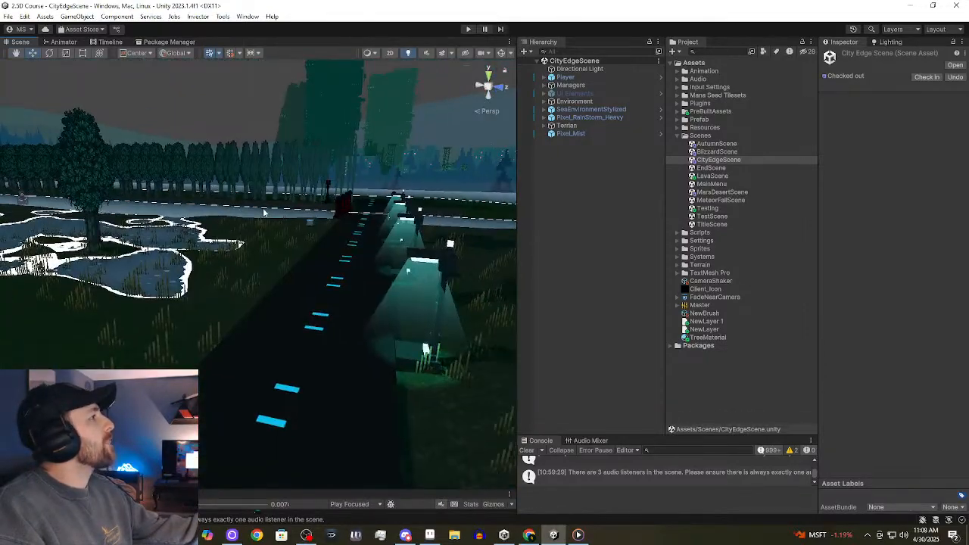
middle_drag(264, 213, 485, 356)
right_drag(310, 237, 389, 250)
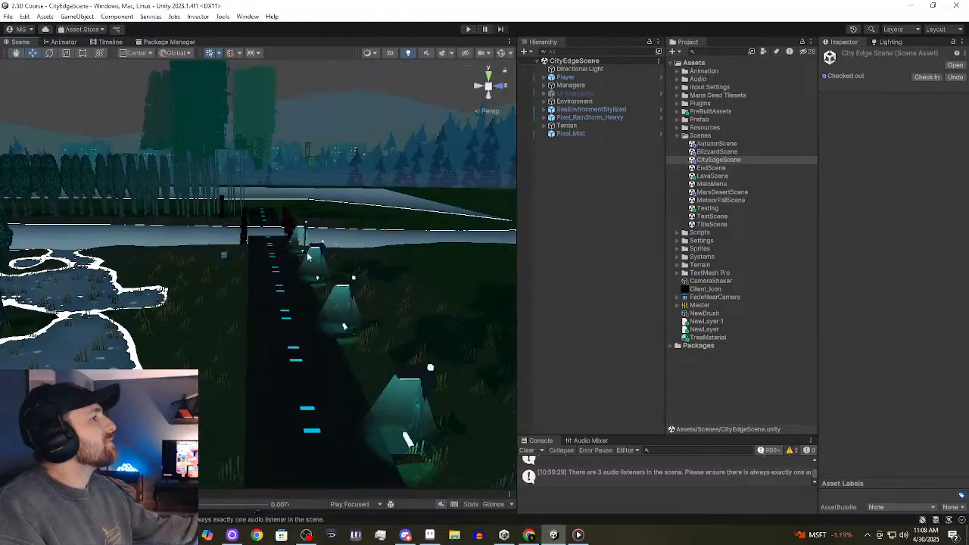
scroll(280, 252, up, 6)
middle_drag(268, 266, 306, 299)
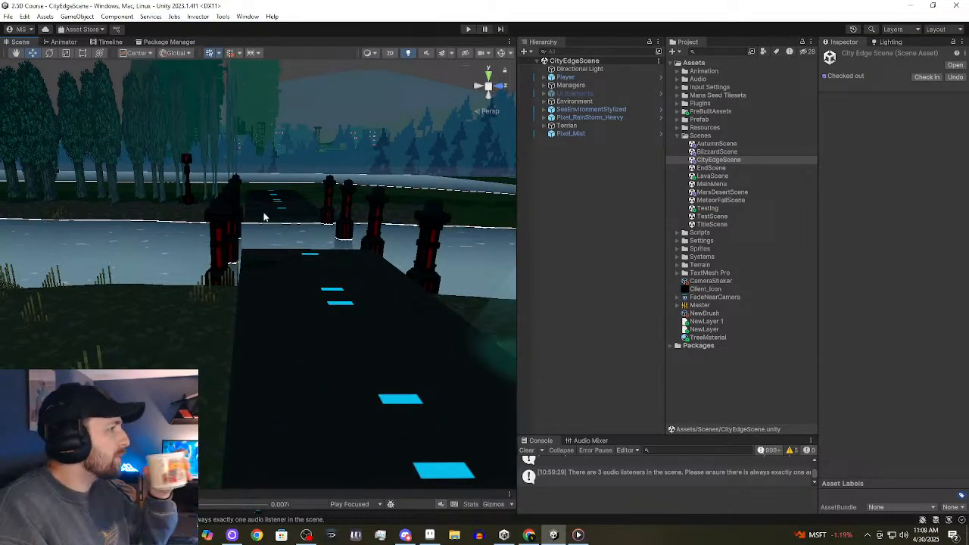
right_drag(264, 217, 62, 190)
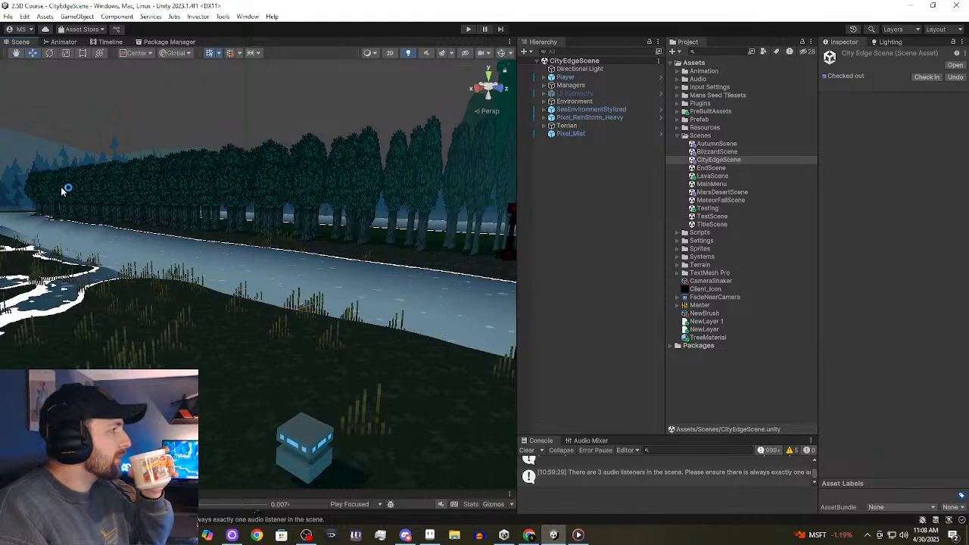
right_drag(298, 215, 132, 184)
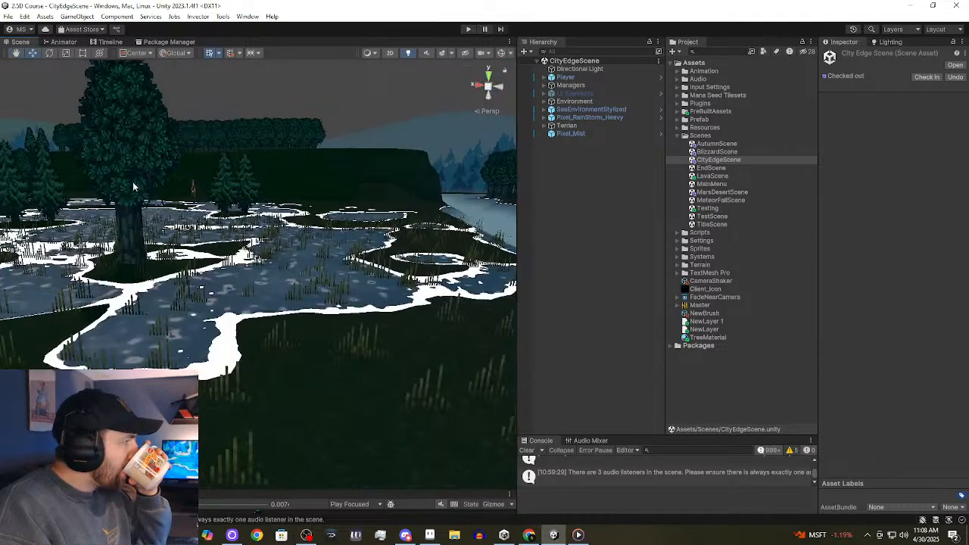
Identify the source prefabs of the small pine and the large green tree by the ponds, and inspect the GreenPineTree prefab.
click(226, 188)
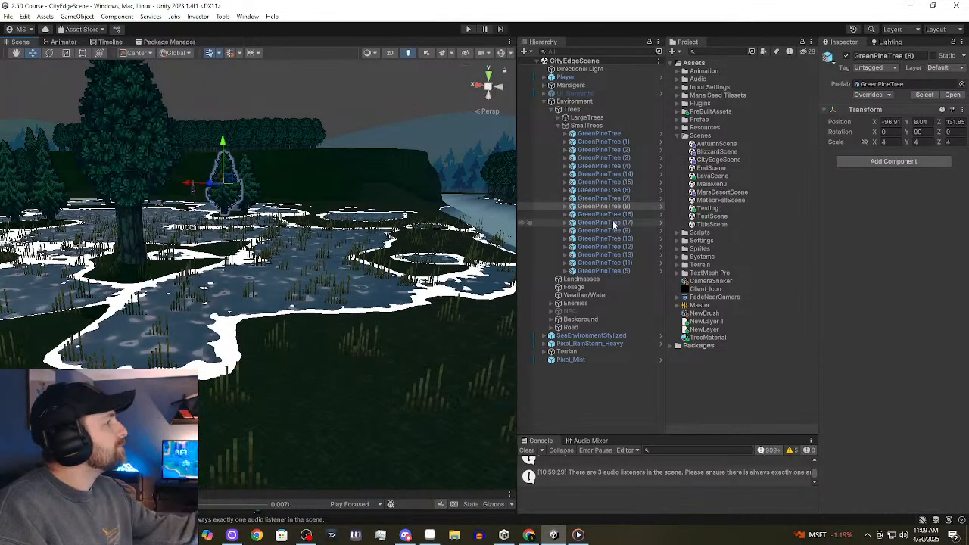
click(914, 82)
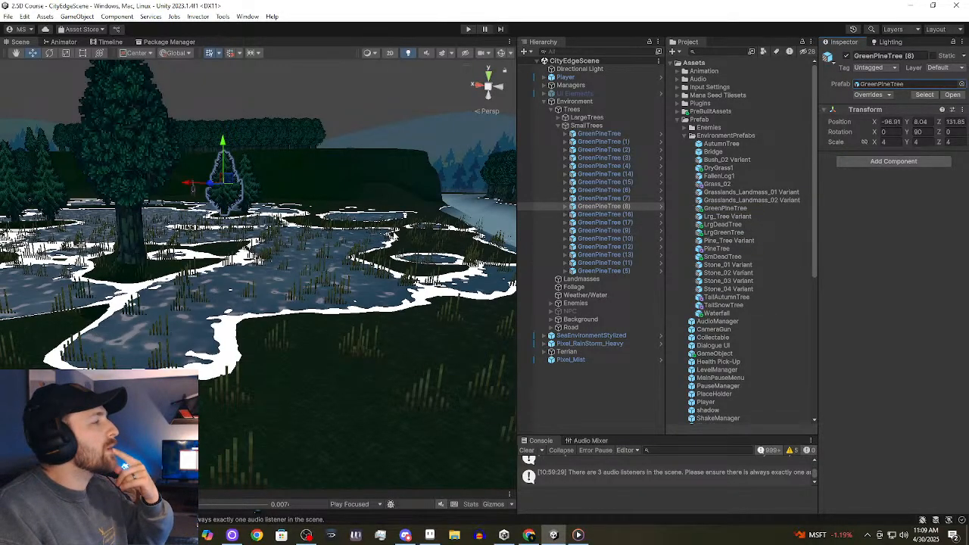
right_drag(510, 236, 471, 224)
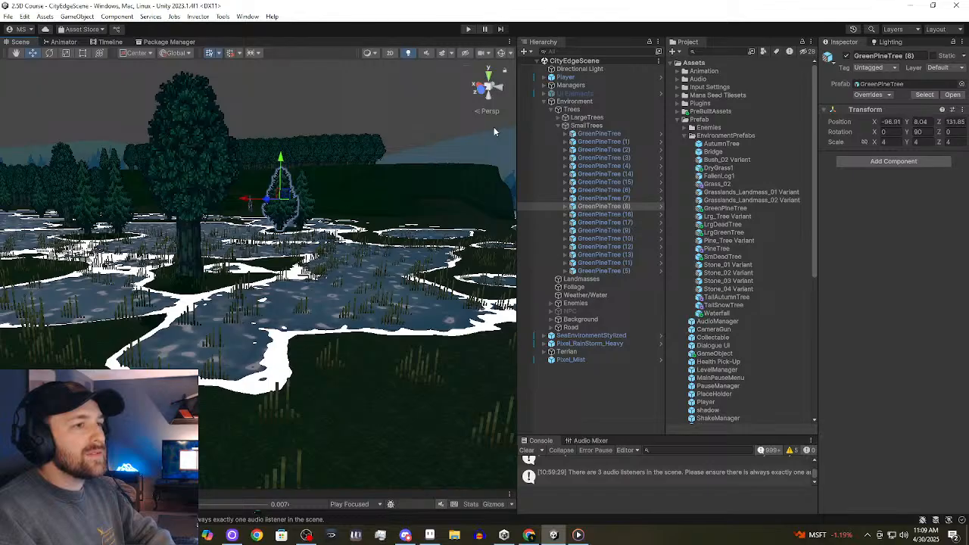
right_drag(495, 132, 316, 112)
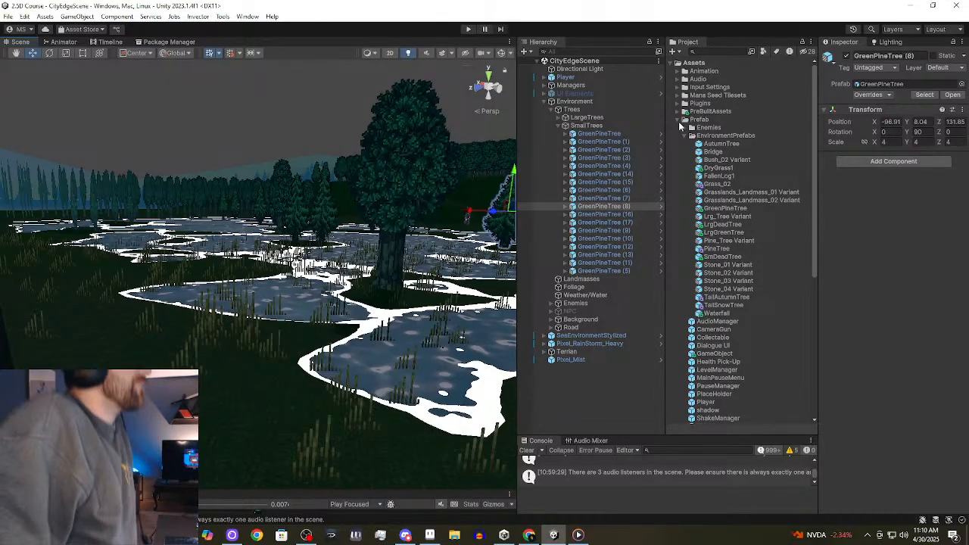
click(451, 209)
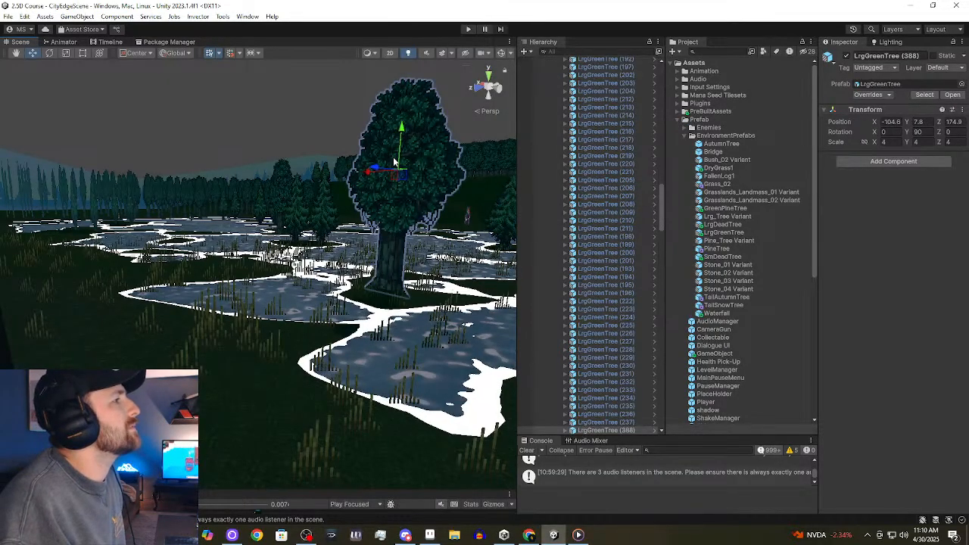
click(909, 83)
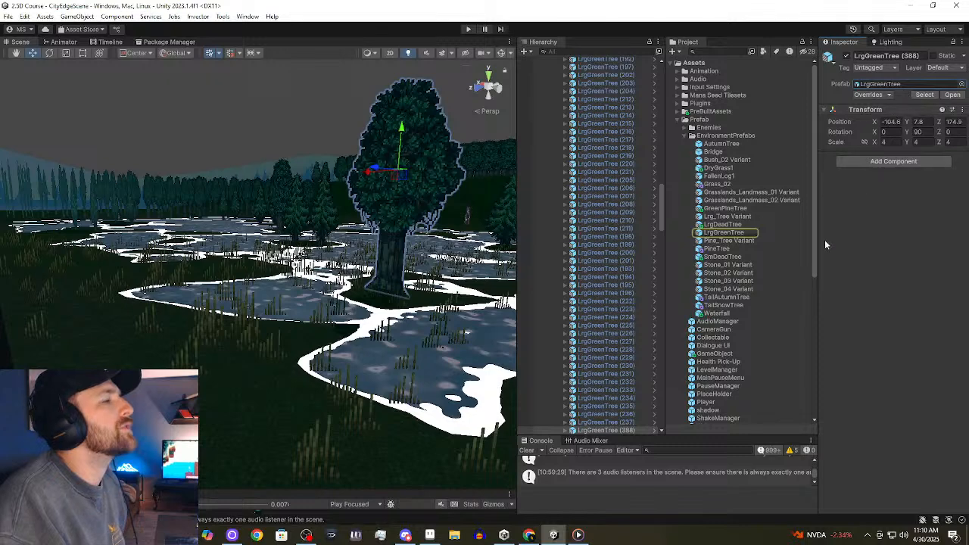
click(730, 208)
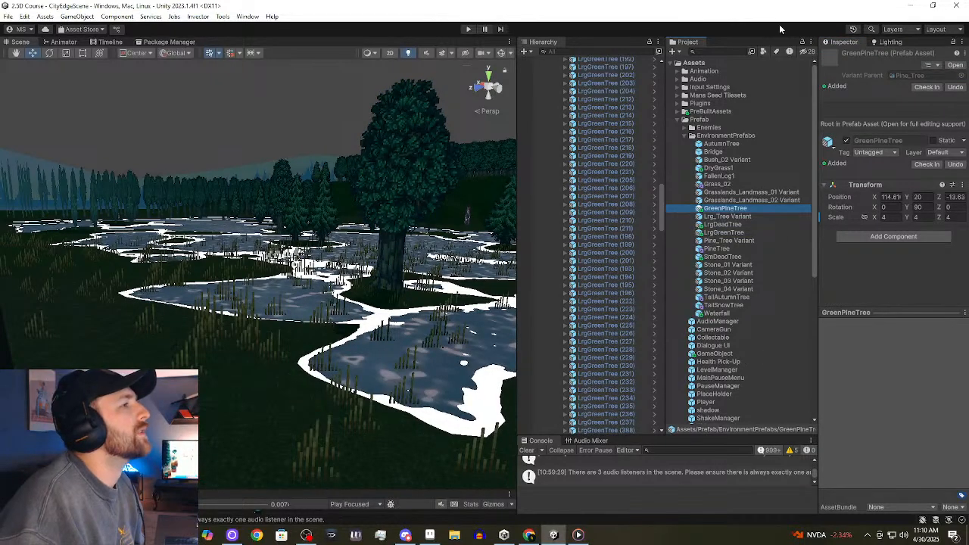
click(679, 89)
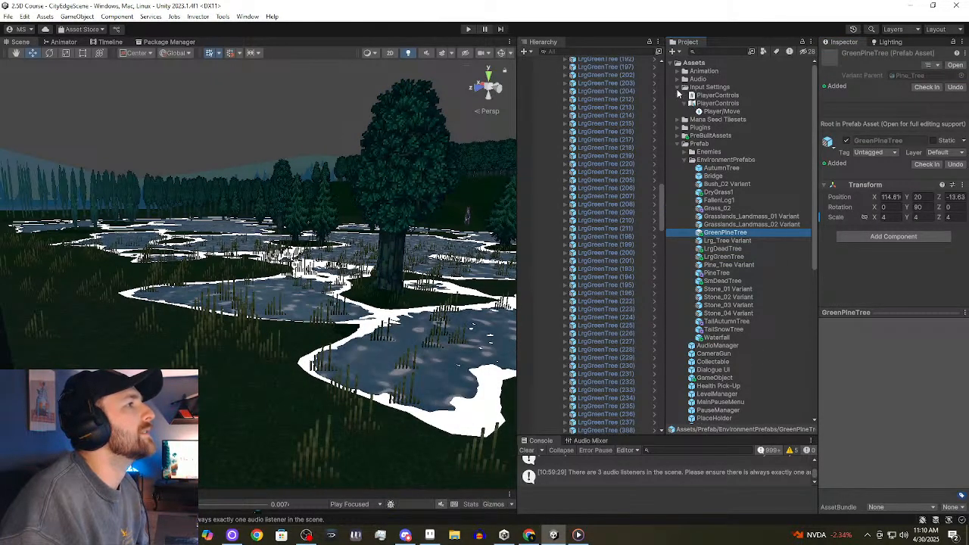
click(678, 88)
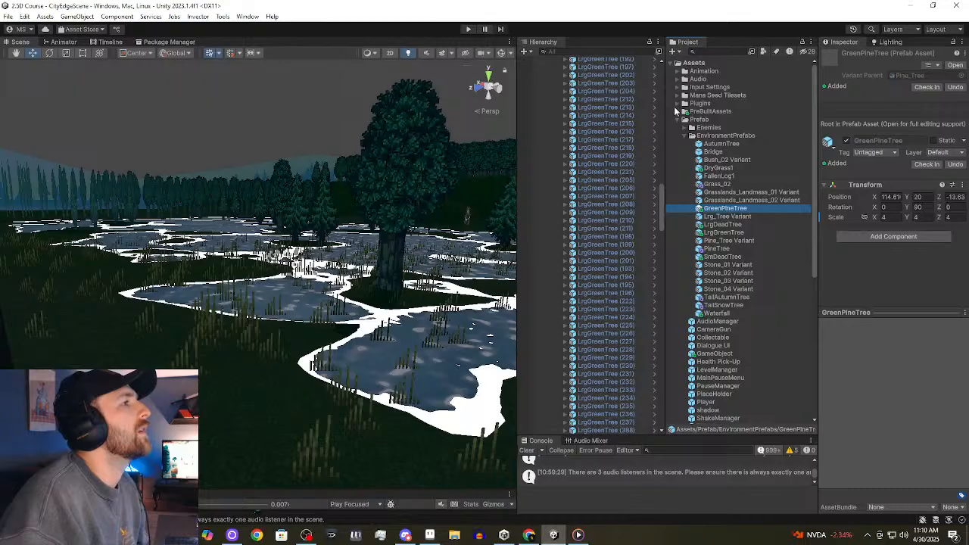
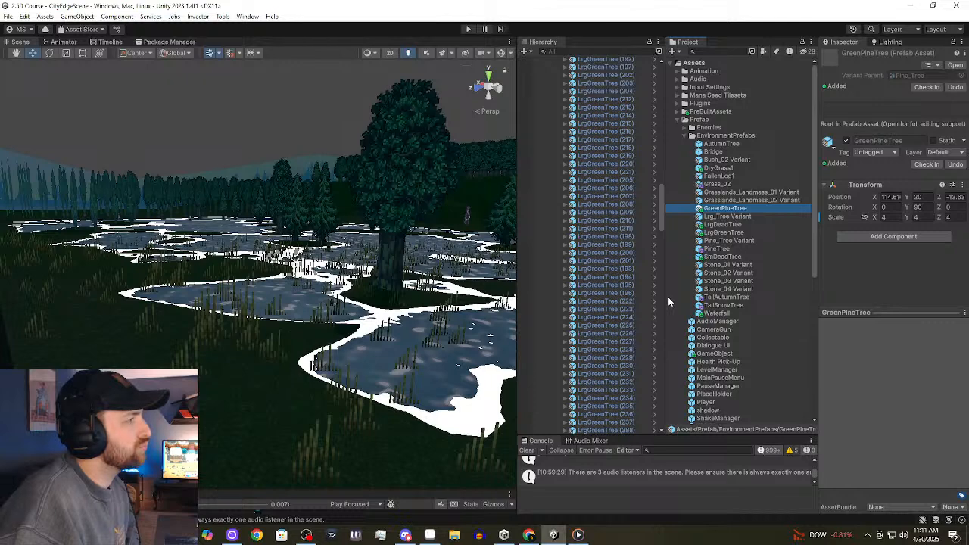
Collapse the Prefab folder and reopen AutumnScene from the Scenes folder.
click(677, 120)
click(719, 160)
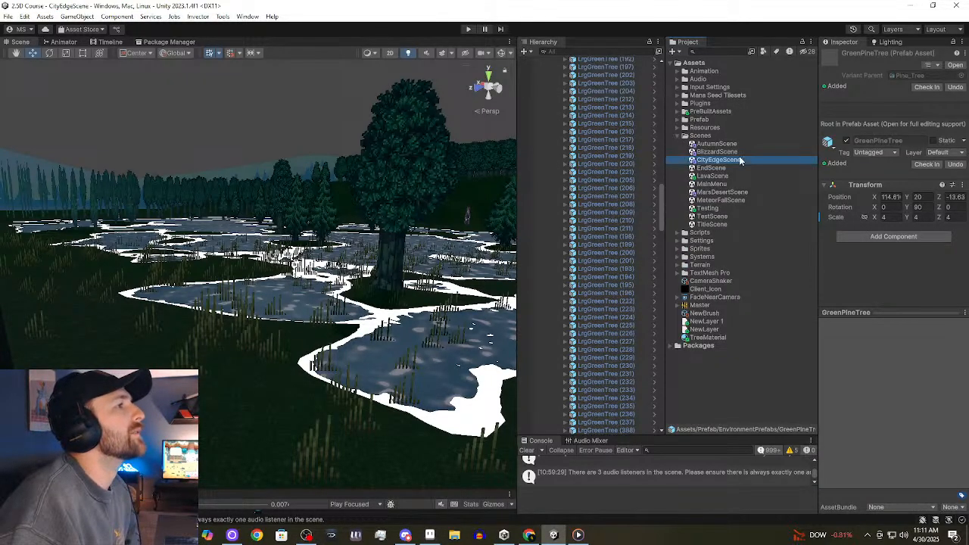
click(716, 144)
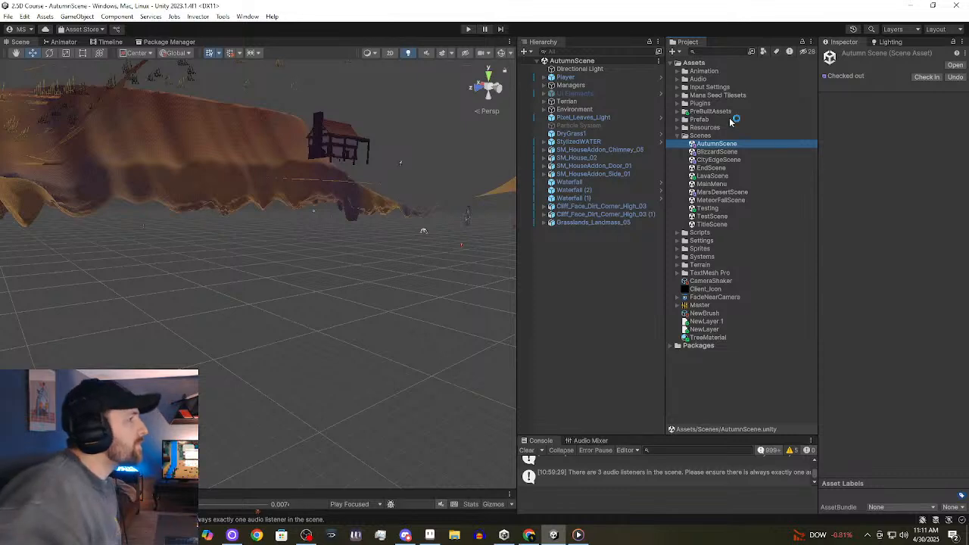
Examine the AutumnScene clearing from the house and valley opening around to the orange treeline.
middle_drag(342, 214, 326, 332)
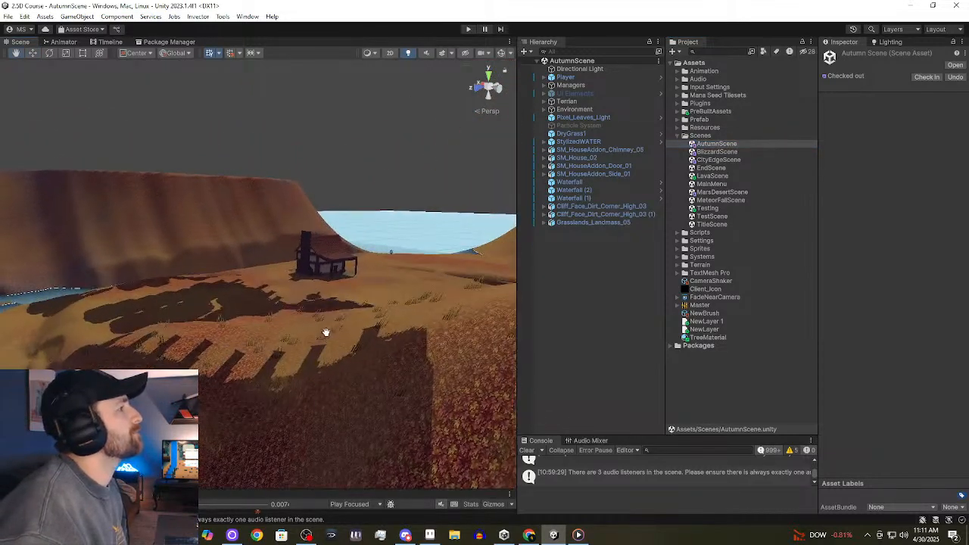
right_drag(325, 332, 414, 280)
scroll(414, 280, up, 2)
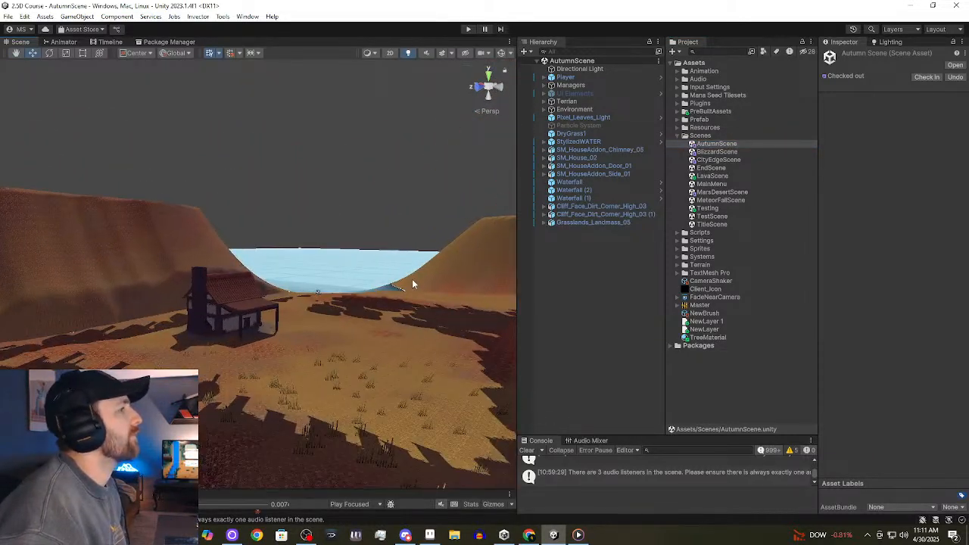
scroll(412, 282, up, 2)
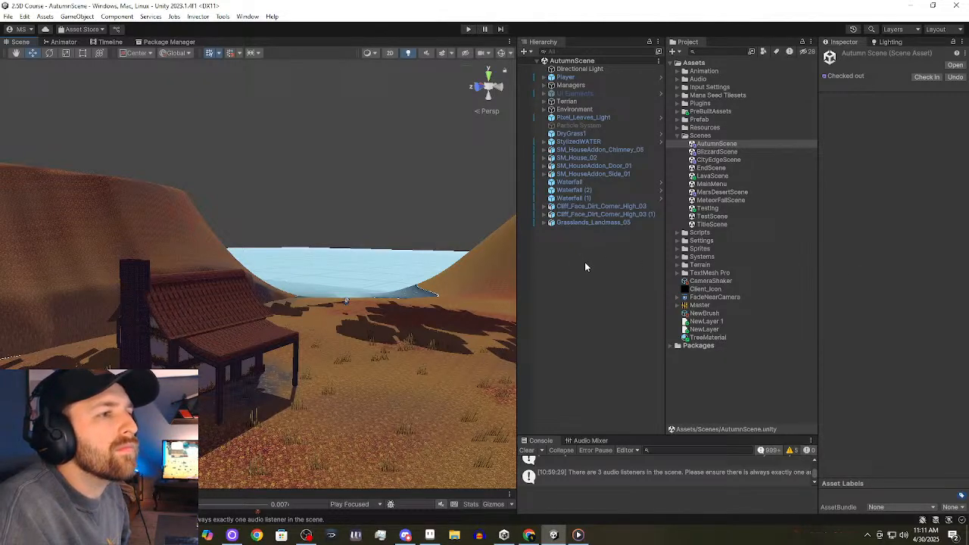
alt+drag(454, 282, 393, 295)
right_drag(394, 294, 369, 283)
middle_drag(369, 283, 8, 290)
right_drag(472, 274, 95, 249)
right_drag(359, 229, 281, 216)
middle_drag(281, 217, 195, 199)
right_drag(325, 198, 328, 165)
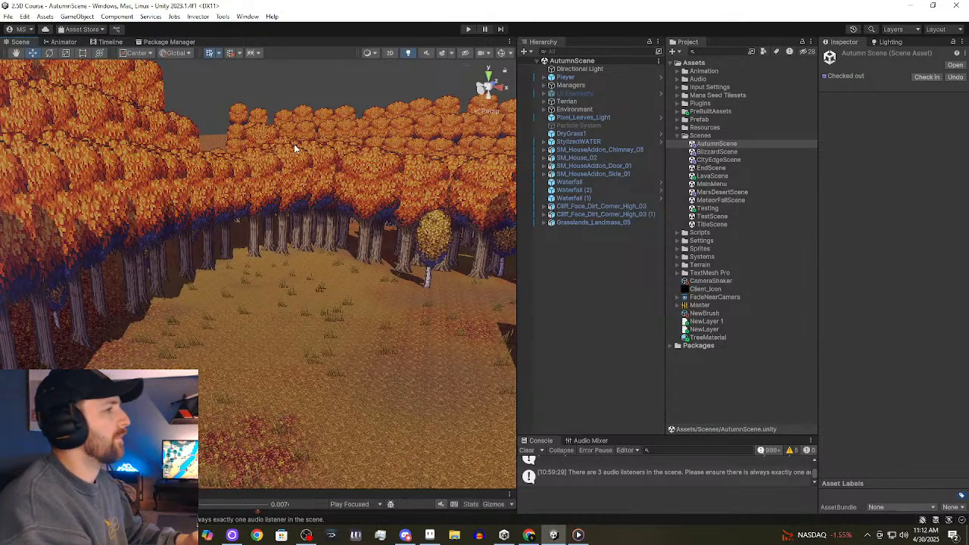
Inspect the open ground between the house and the yellow tree at the forest edge, leaving nothing selected.
click(589, 166)
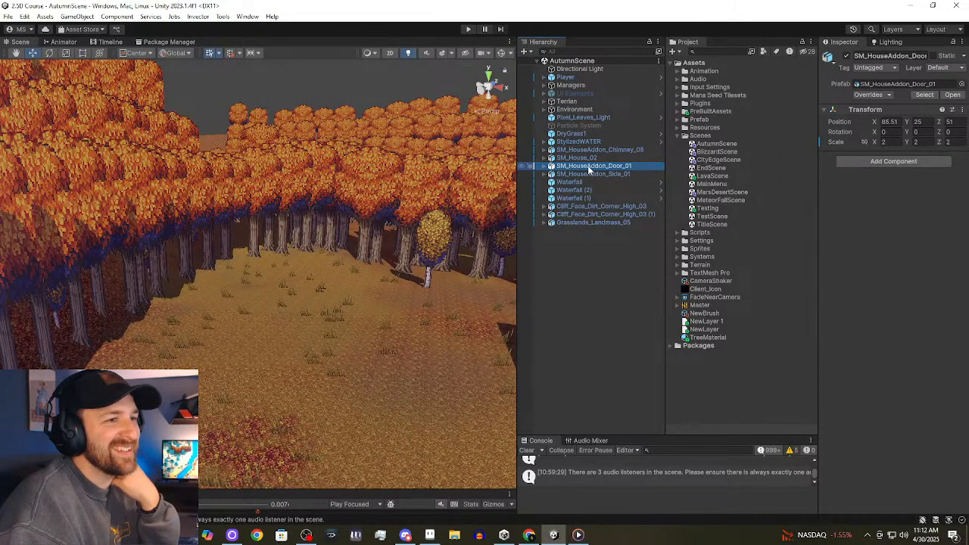
right_drag(362, 252, 250, 227)
click(341, 91)
right_drag(213, 170, 156, 196)
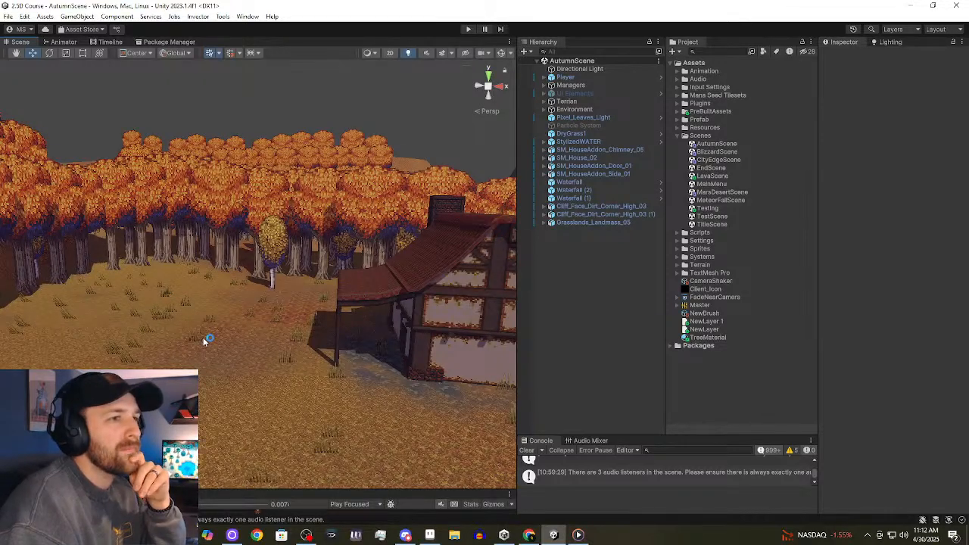
right_drag(207, 340, 158, 329)
middle_drag(157, 329, 175, 273)
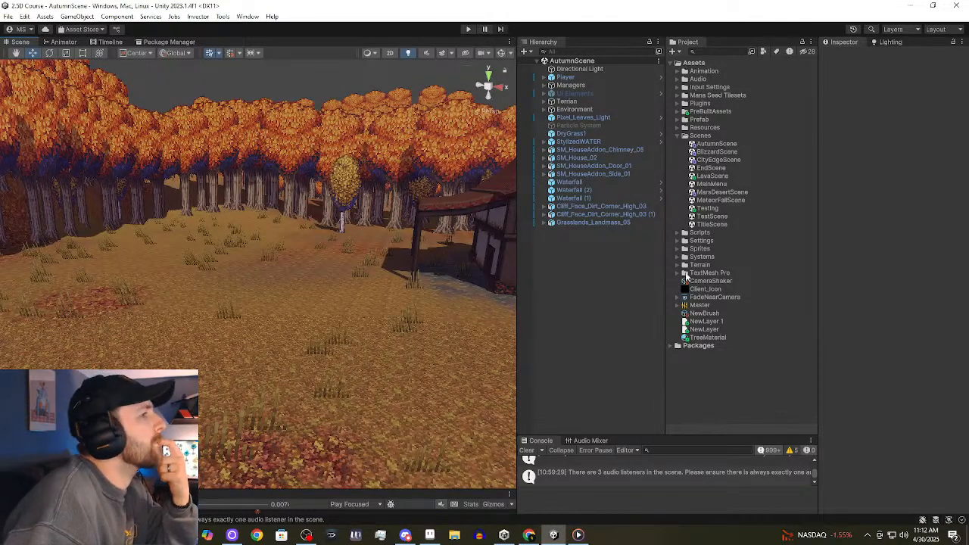
Place a GreenPineTree prefab in the clearing in front of the treeline, at about X 64.8, Y 24.9, Z 46.9.
click(678, 137)
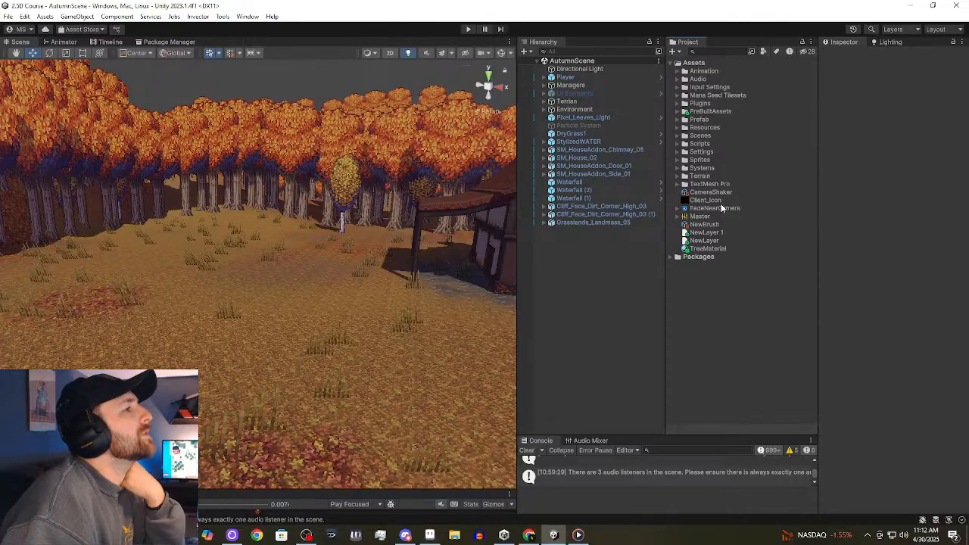
click(678, 120)
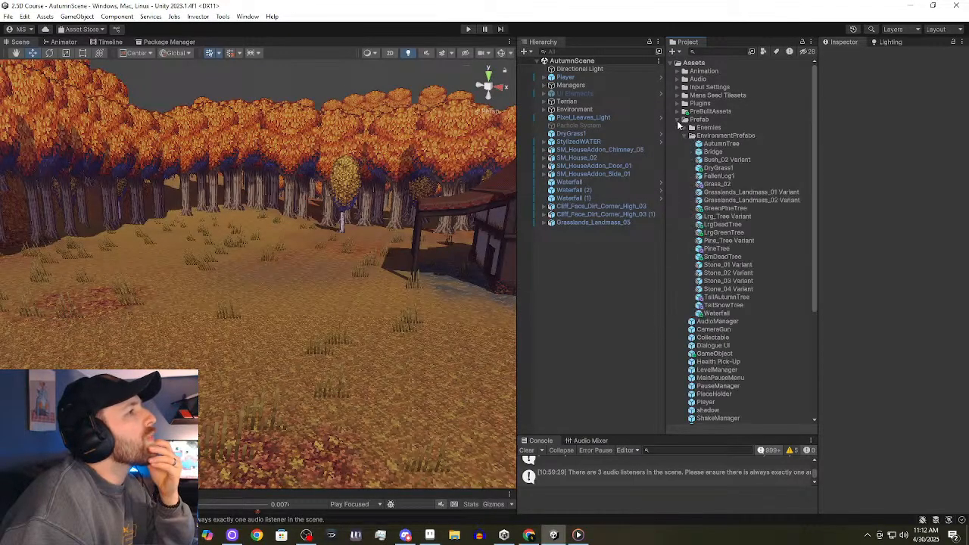
click(738, 209)
drag(771, 208, 235, 262)
right_drag(235, 262, 265, 258)
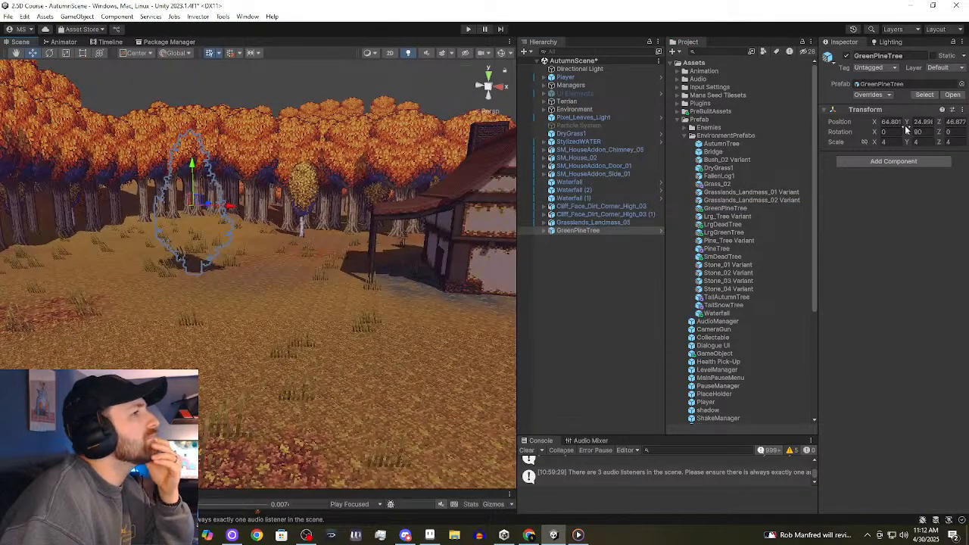
Set the GreenPineTree's Y rotation to -90 degrees and leave it unselected.
drag(905, 133, 413, 227)
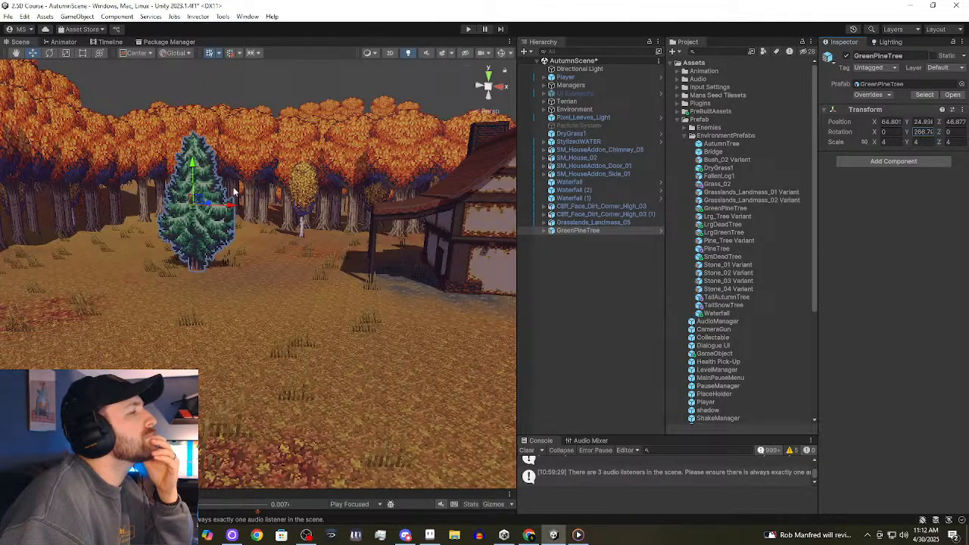
click(921, 132)
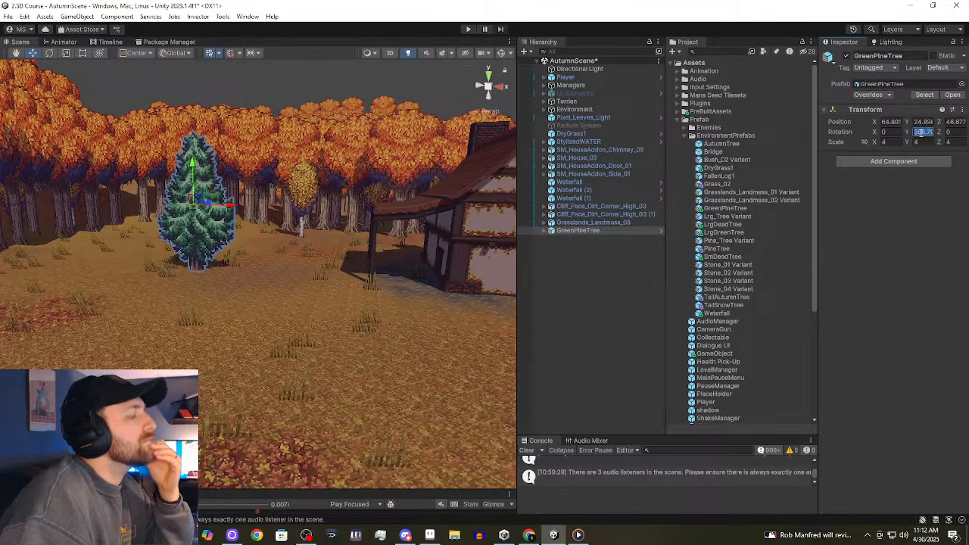
text(0)
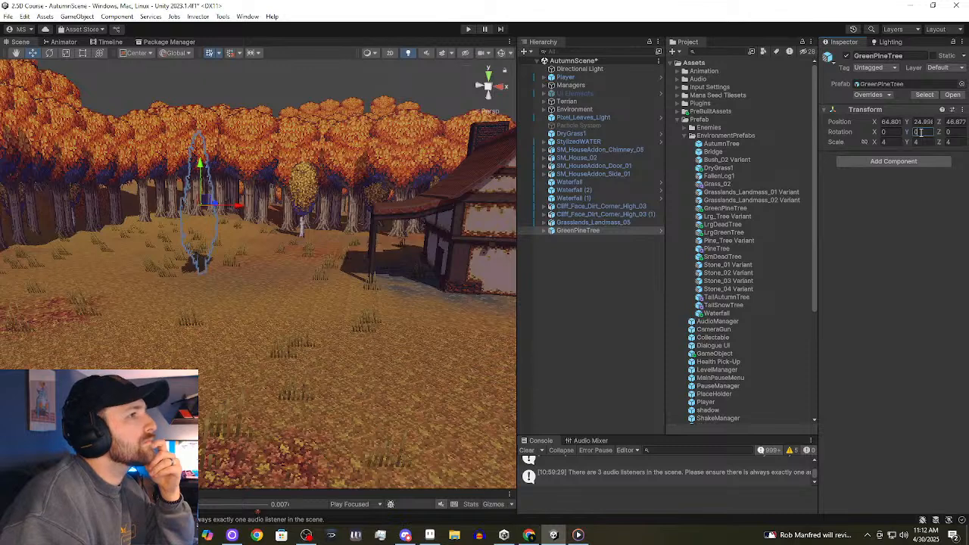
text(0)
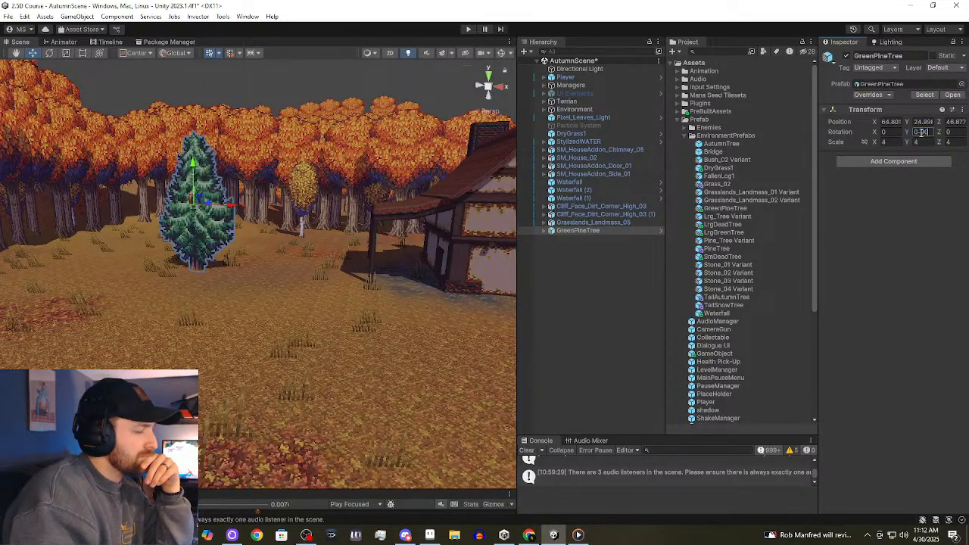
click(203, 68)
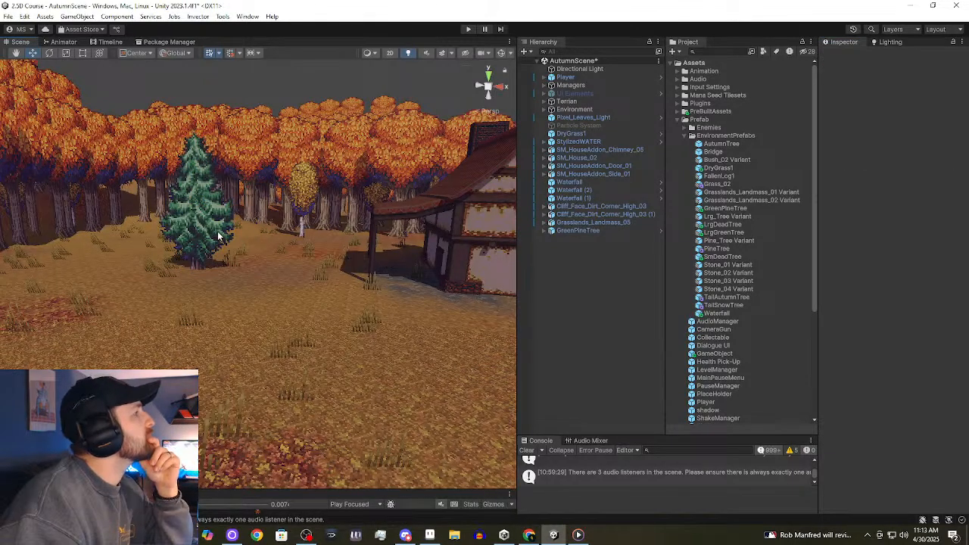
Move the GreenPineTree out of the clearing and up into the orange canopy, at about X 35.1, Y 36.12.
click(218, 237)
drag(237, 214, 163, 171)
right_drag(356, 208, 255, 200)
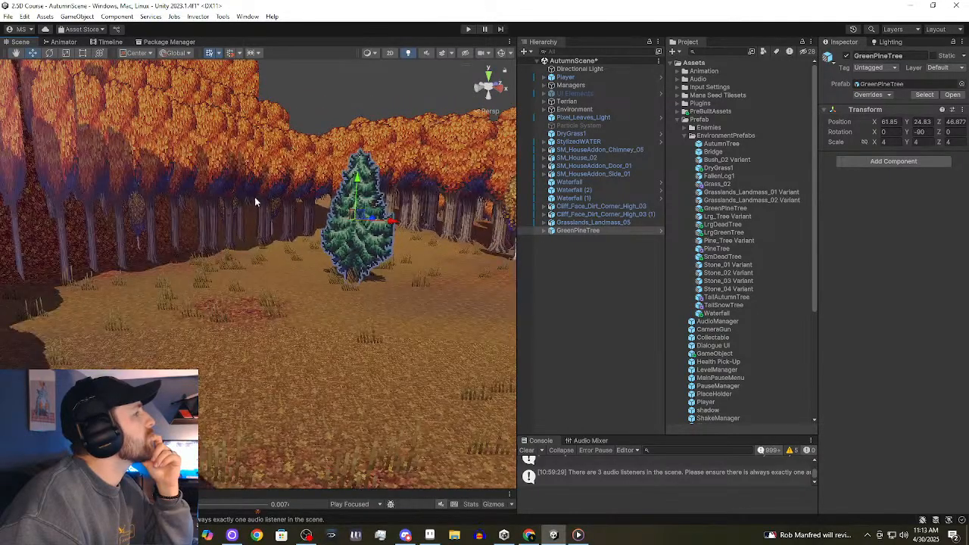
drag(391, 221, 209, 210)
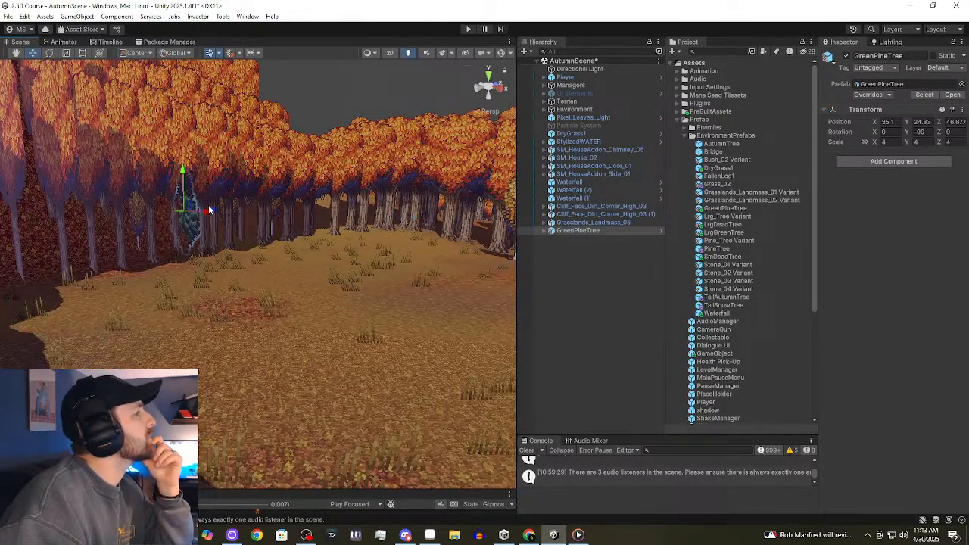
drag(182, 171, 186, 89)
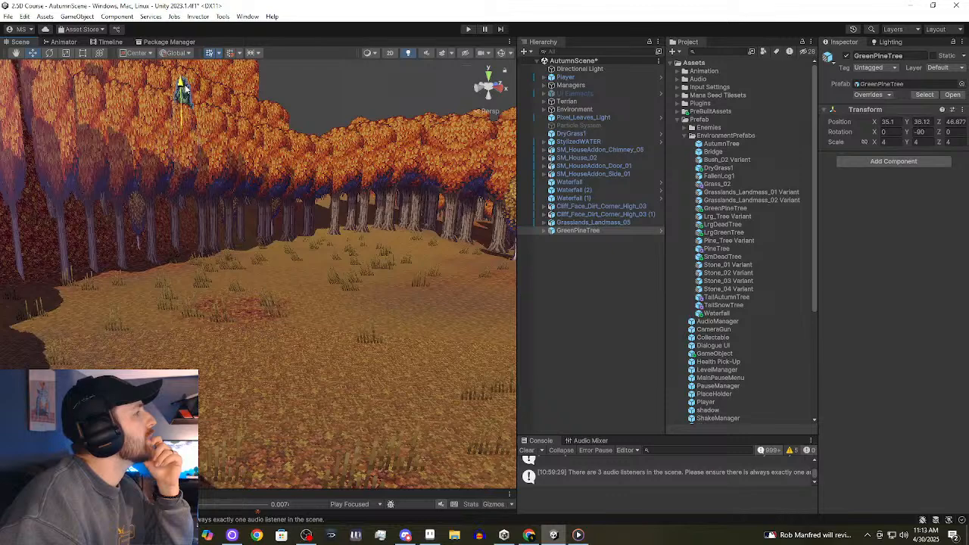
Raise the GreenPineTree a little higher in the orange canopy, to about Y 38.05.
click(322, 99)
right_drag(322, 99, 221, 121)
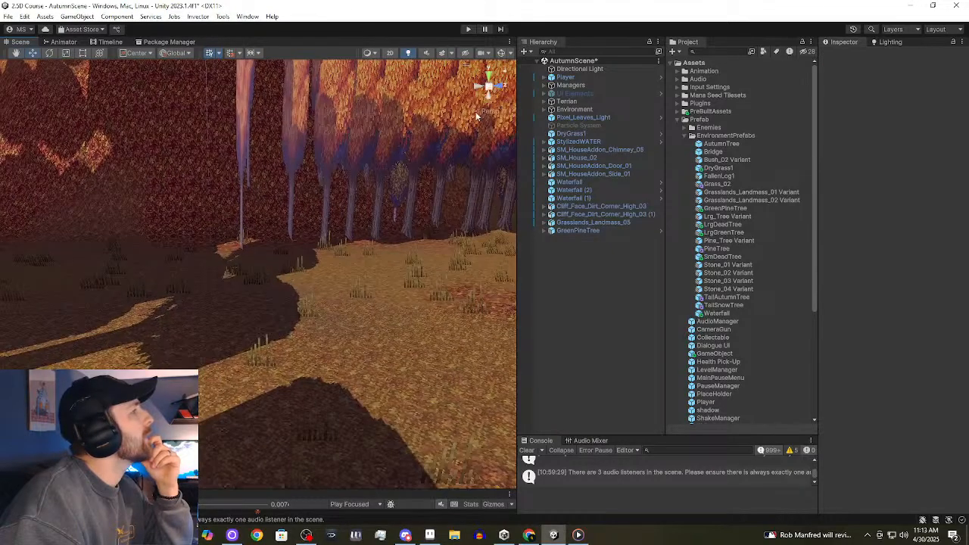
right_drag(442, 165, 501, 108)
middle_drag(500, 108, 393, 202)
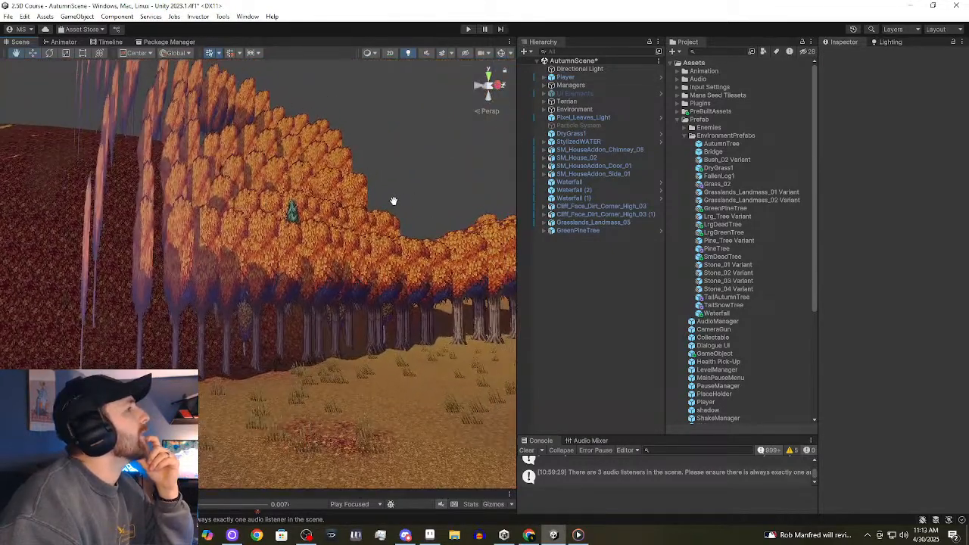
drag(296, 200, 296, 187)
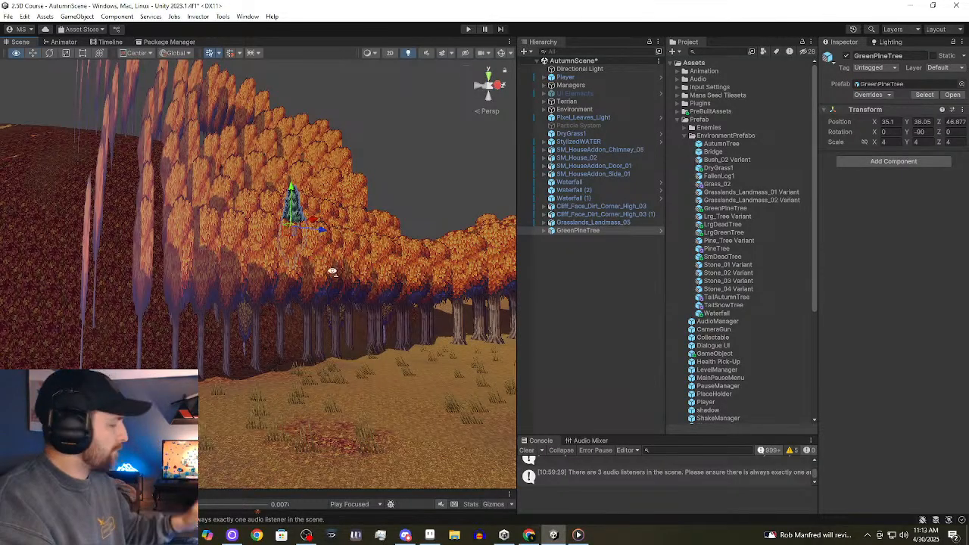
Duplicate the GreenPineTree and place the copy higher on the forested slope, at about Y 44.71, Z 33.41.
right_drag(331, 270, 266, 303)
key(ctrl+d)
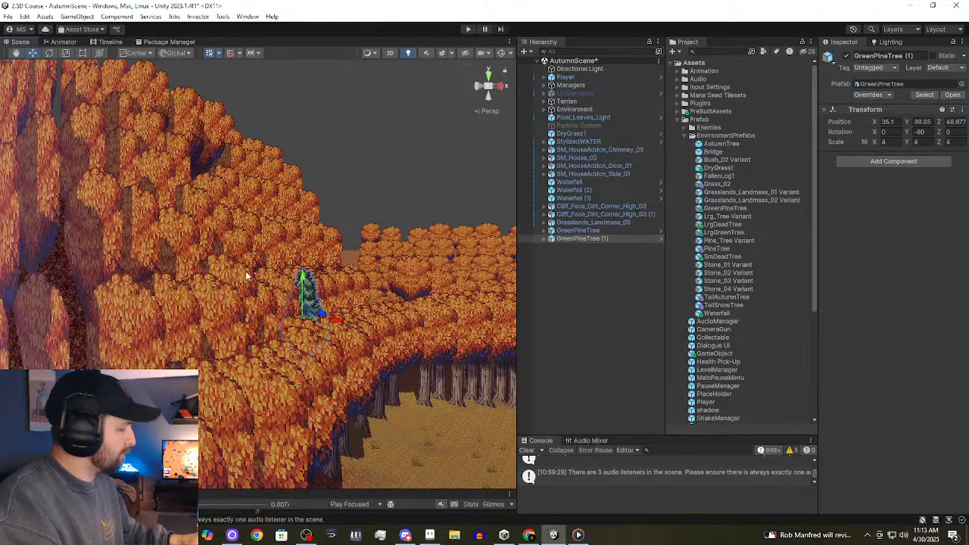
drag(323, 314, 222, 225)
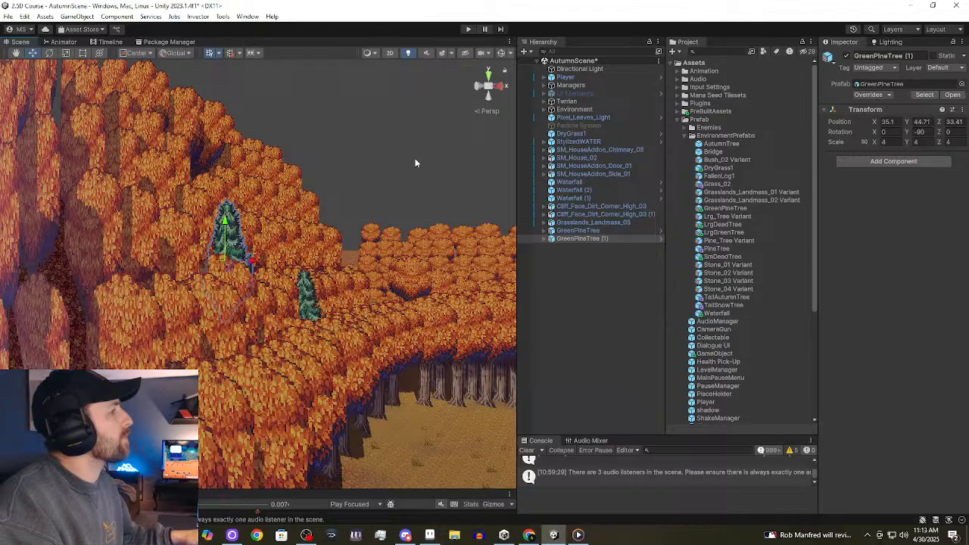
click(415, 158)
Add a third GreenPineTree farther along the forested slope, at about Y 40.96, Z 24.9, and leave nothing selected.
key(ctrl+v)
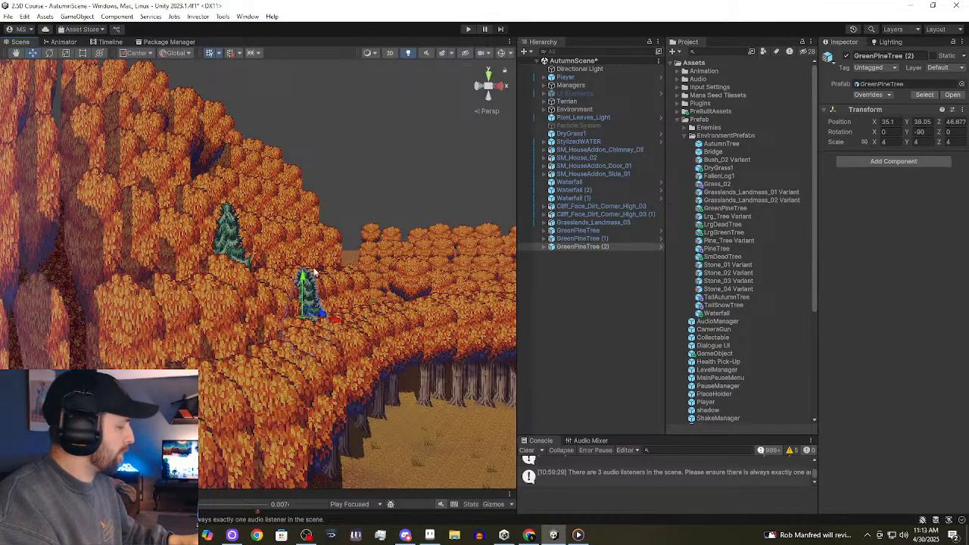
drag(319, 310, 145, 266)
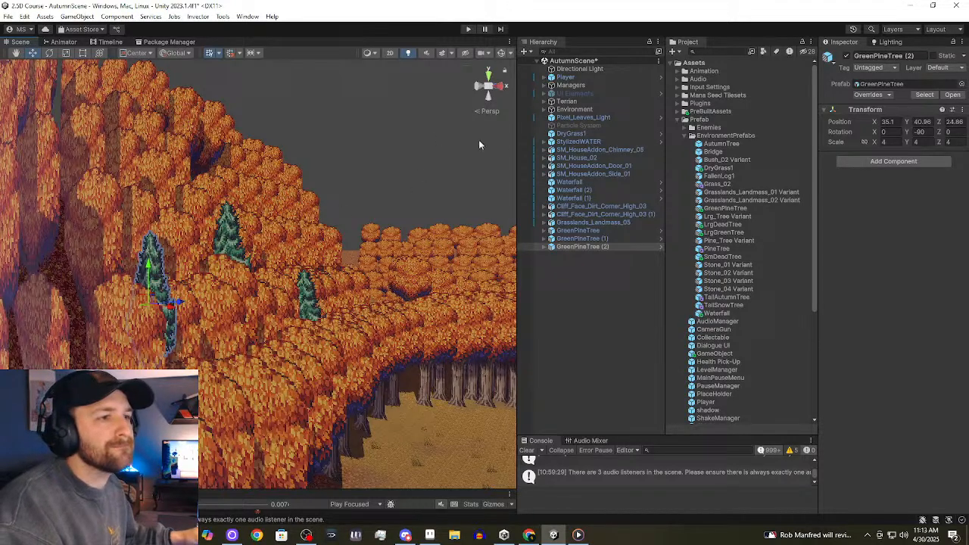
click(399, 161)
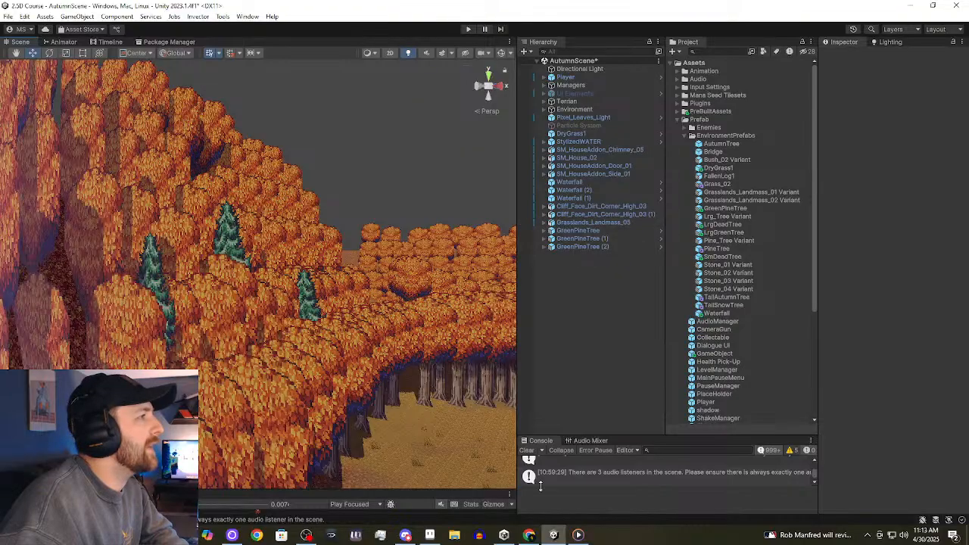
Locate the SpriteBillboard script used by the Visible child of GreenPineTree (1) and open it in Visual Studio.
click(234, 241)
click(543, 239)
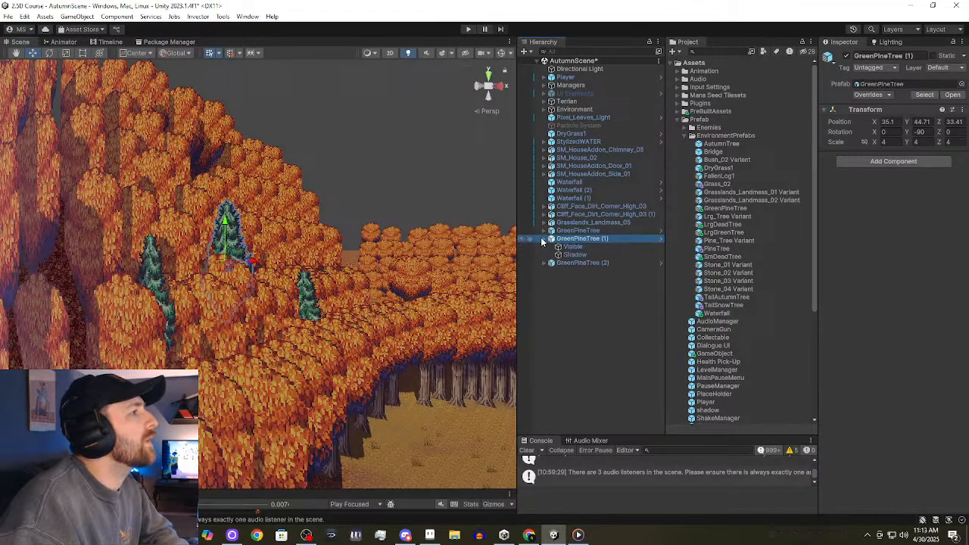
click(600, 247)
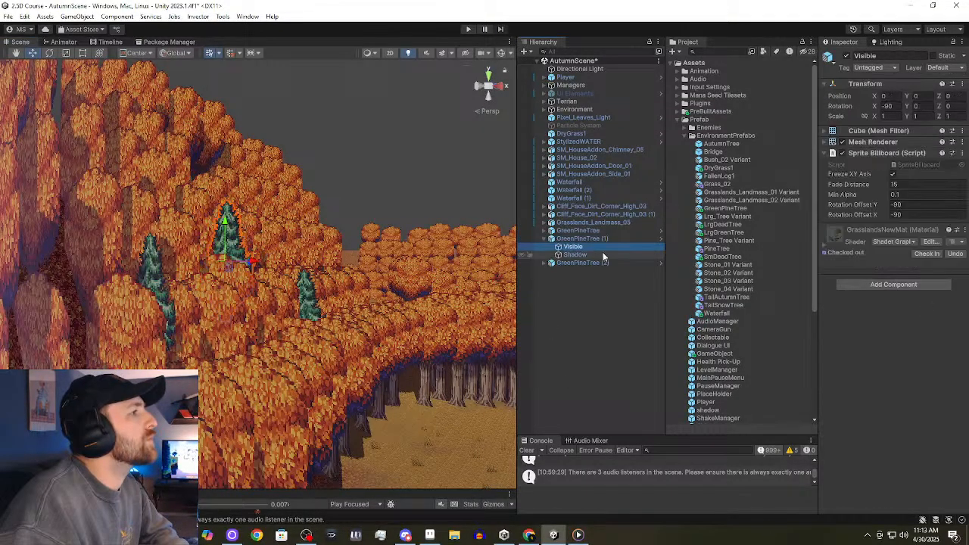
click(906, 163)
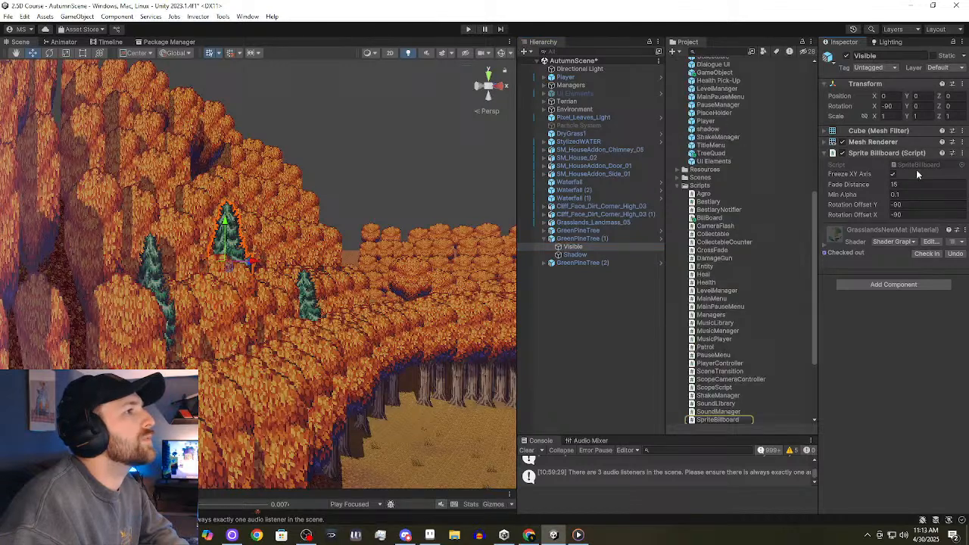
click(748, 421)
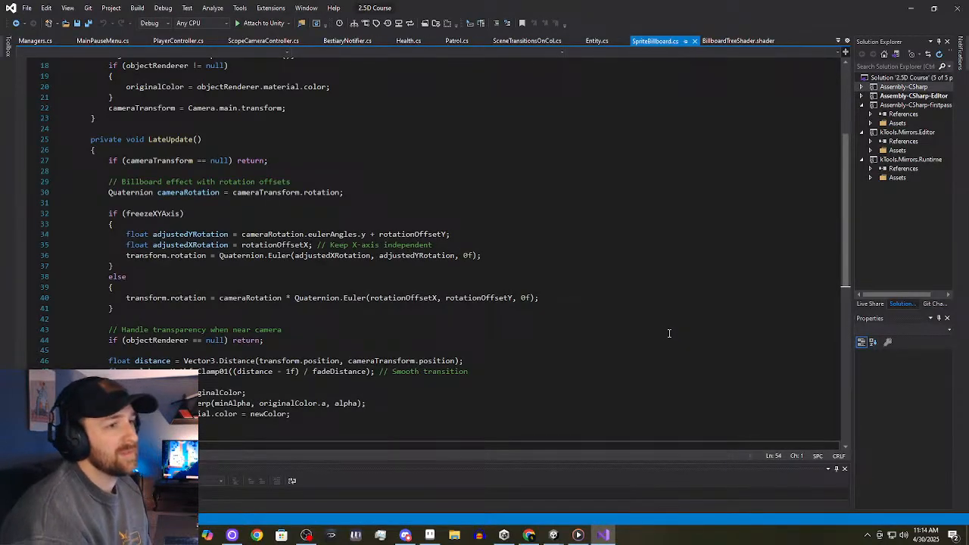
Add the line "#if UnityEditor" directly below "using UnityEngine;" in SpriteBillboard.cs.
scroll(487, 339, up, 6)
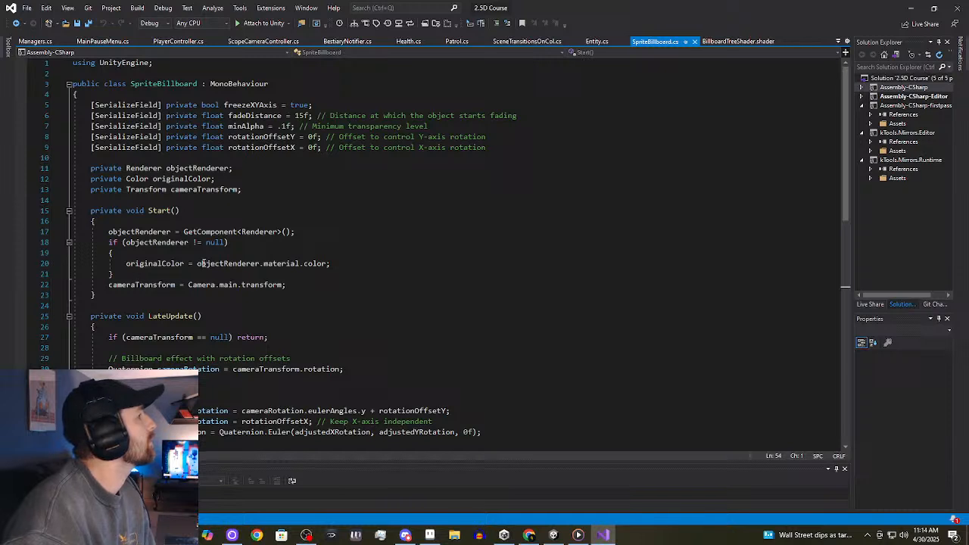
click(177, 61)
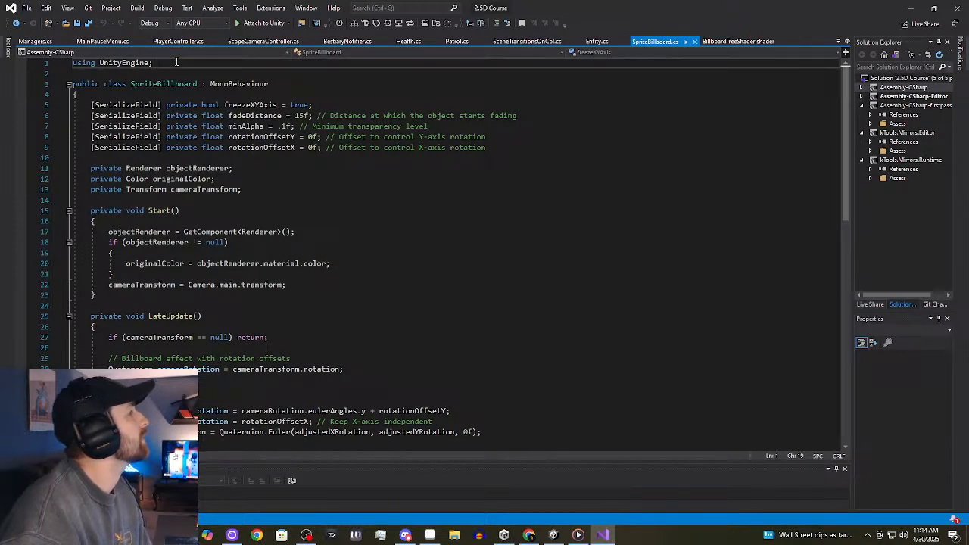
key(Return)
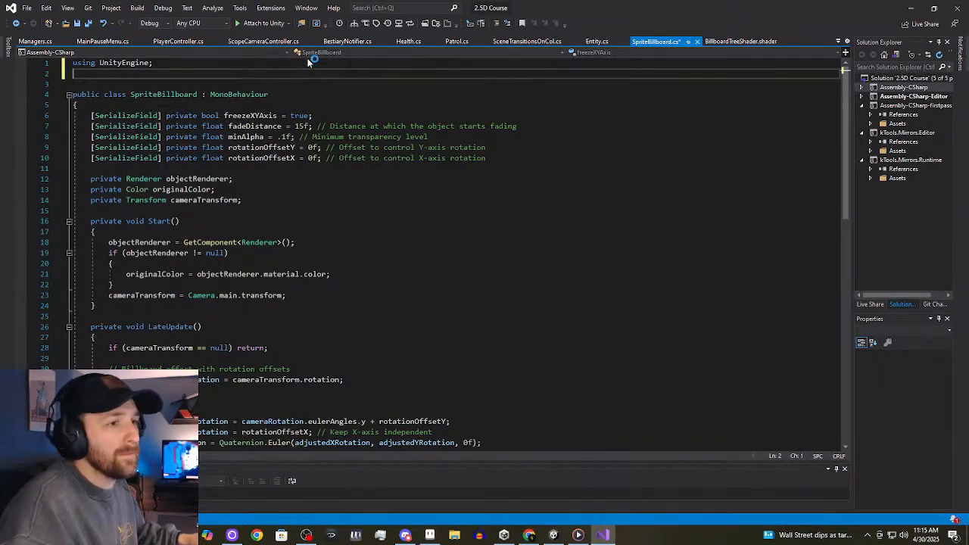
text(#)
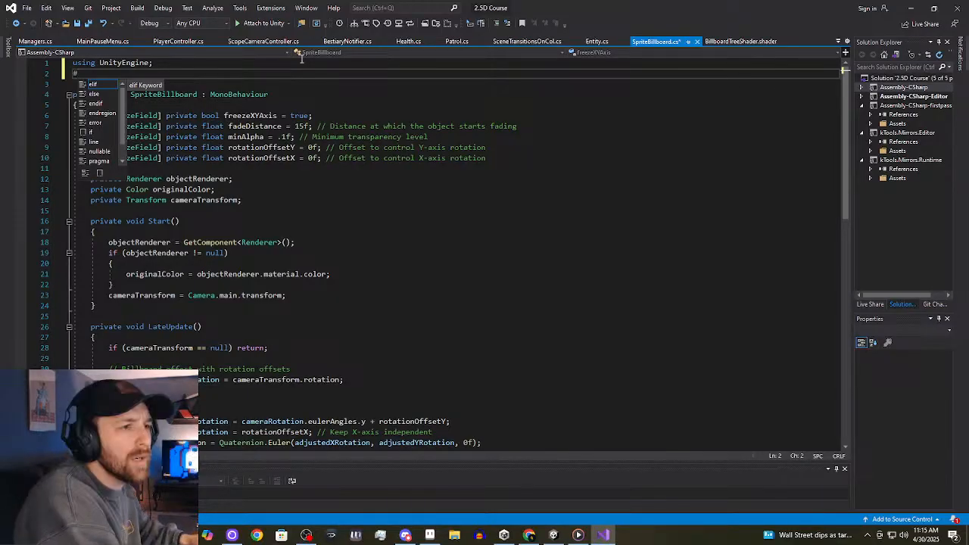
text(if )
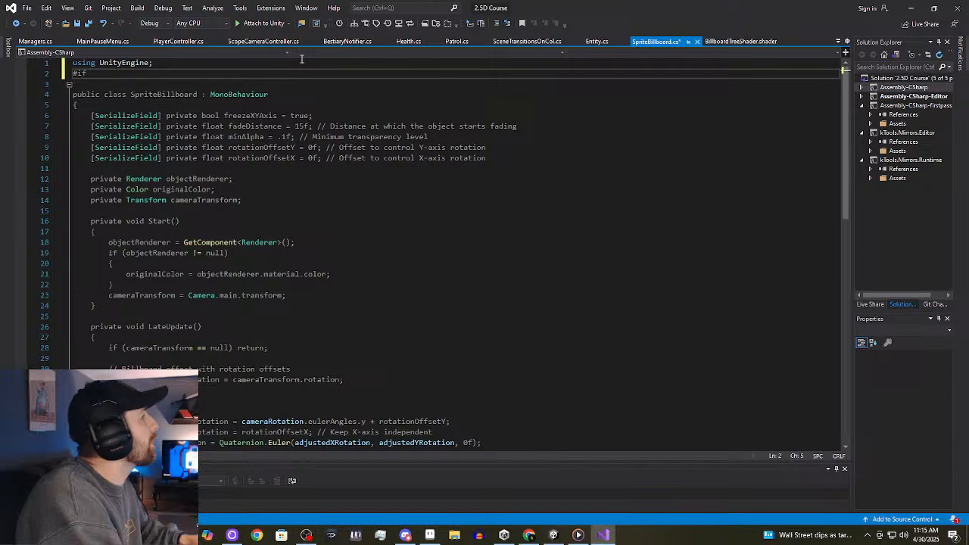
text(U)
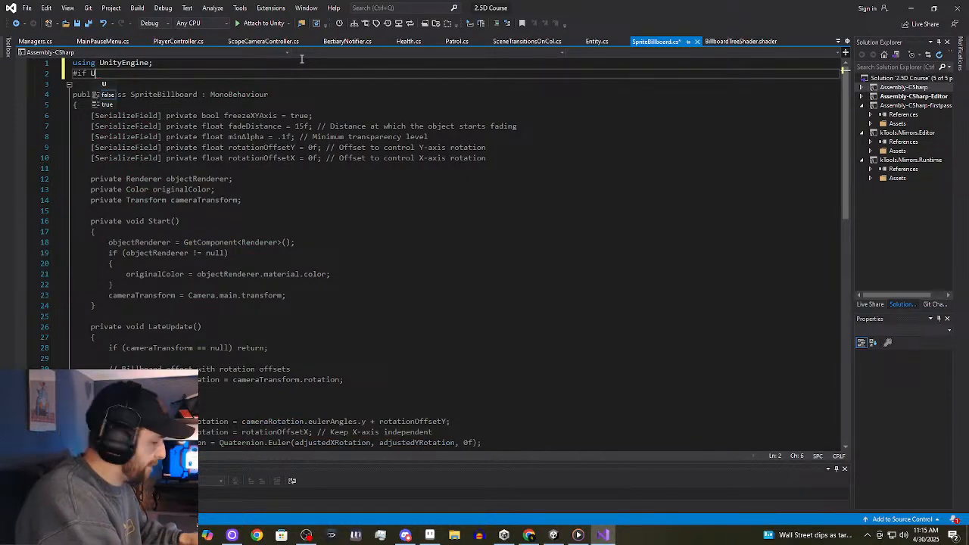
text(nityE)
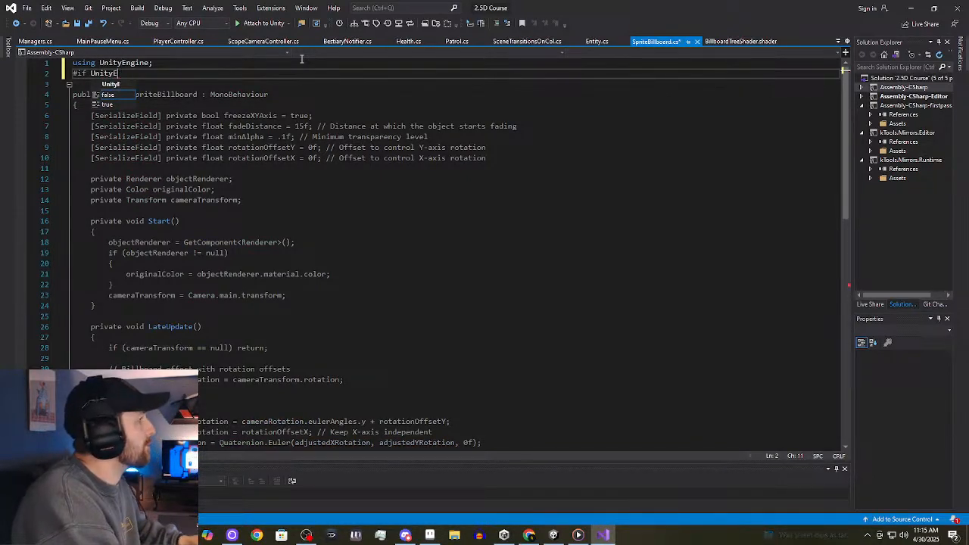
text(ditor)
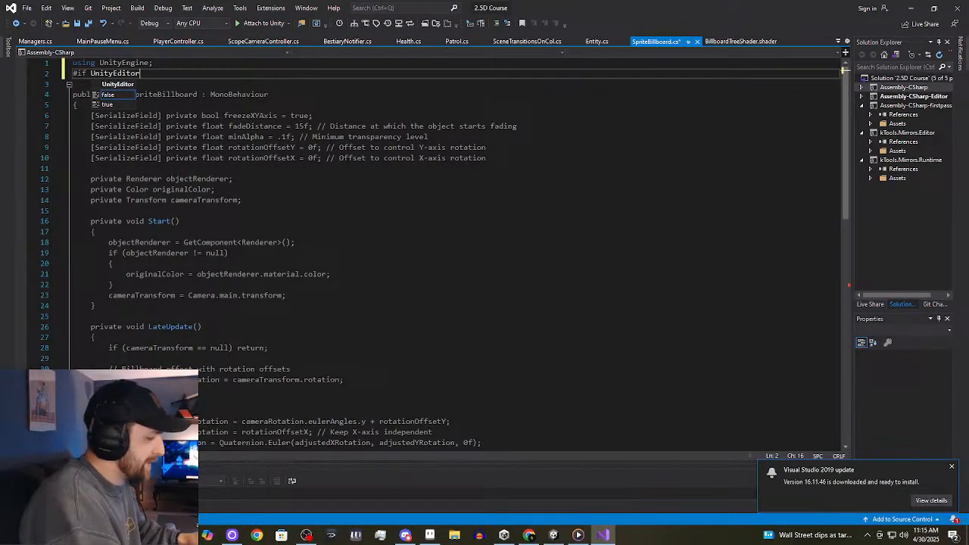
text({})
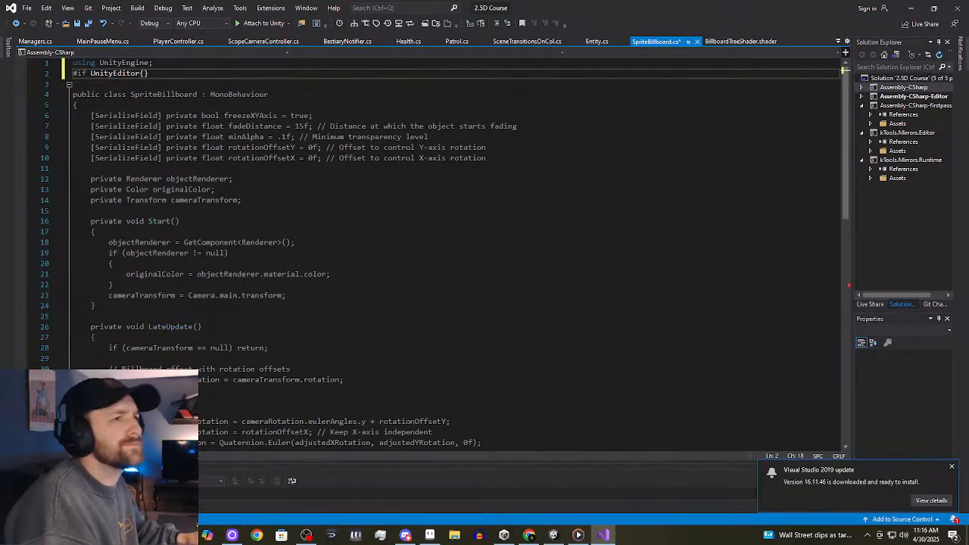
key(Left)
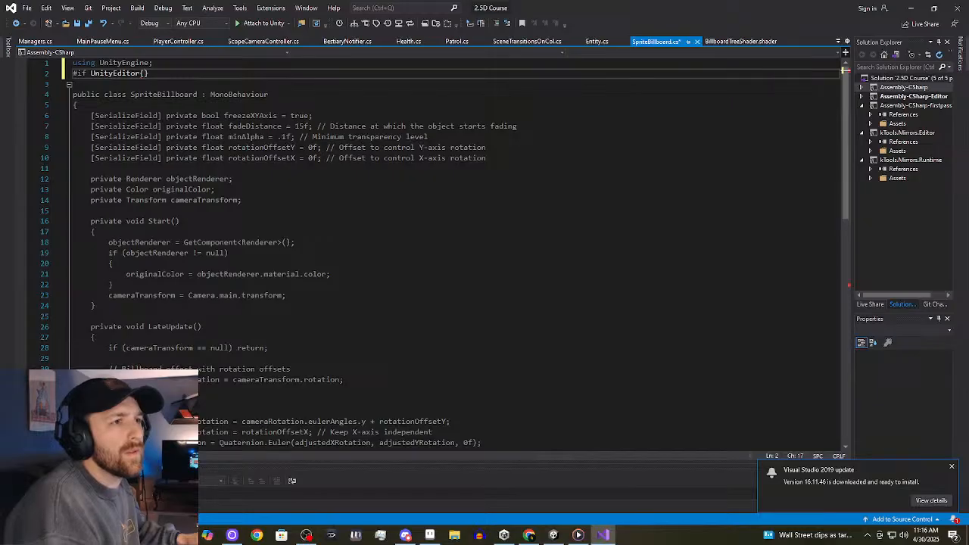
key(BackSpace)
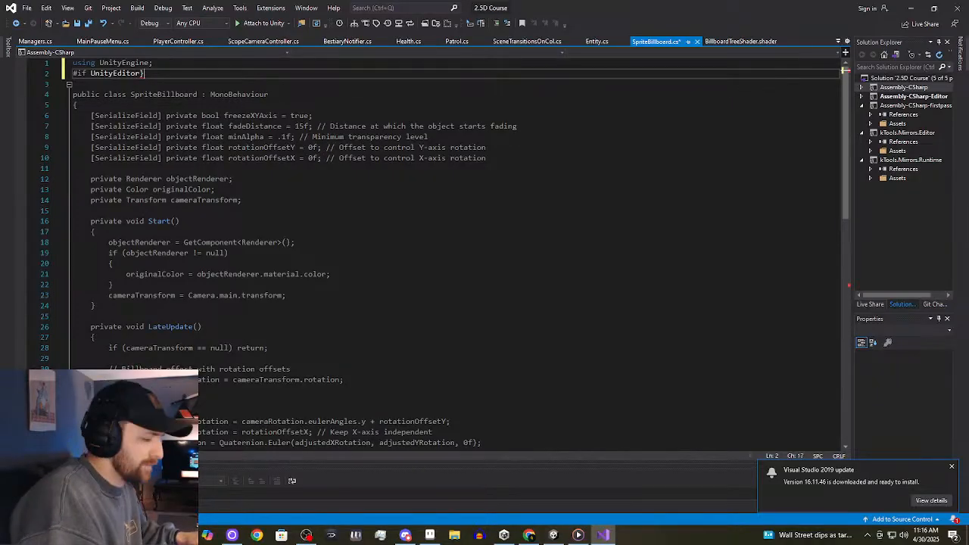
key(Delete)
Append "[AlwaysExcute]" to the "#if UnityEditor" line.
text([])
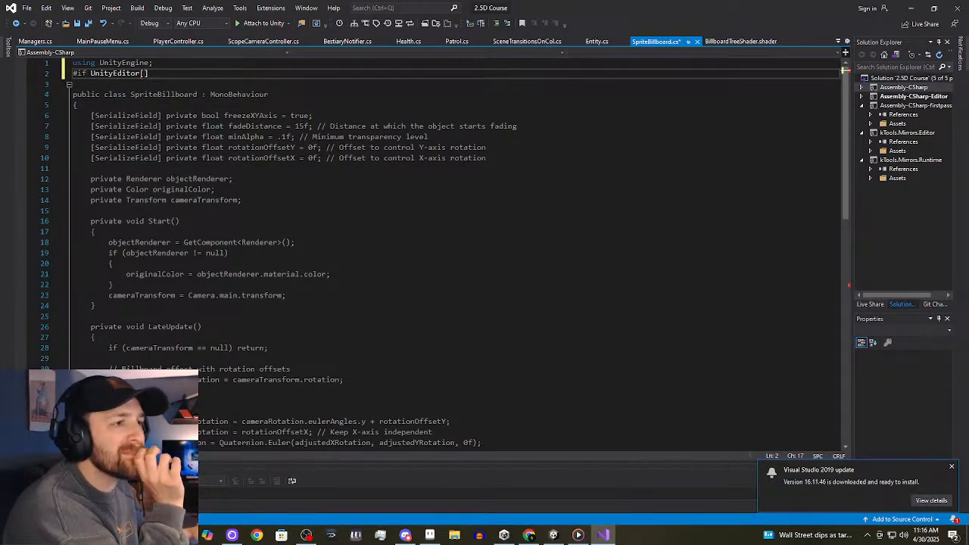
text(Alwa)
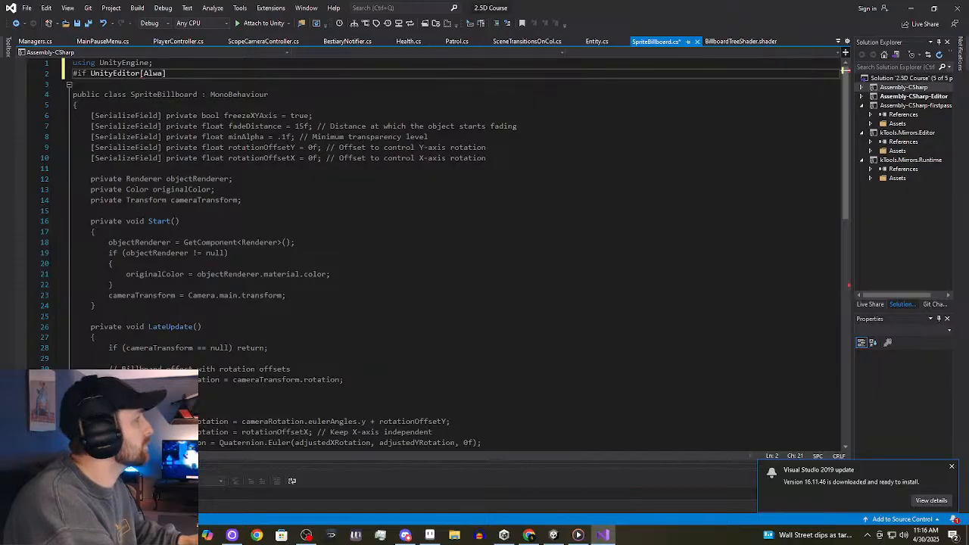
text(ysE)
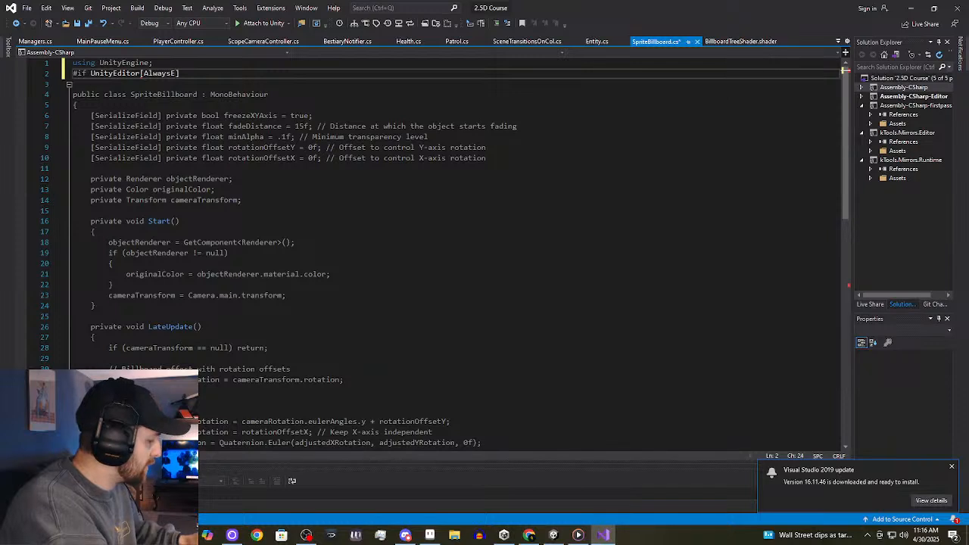
text(xcute)
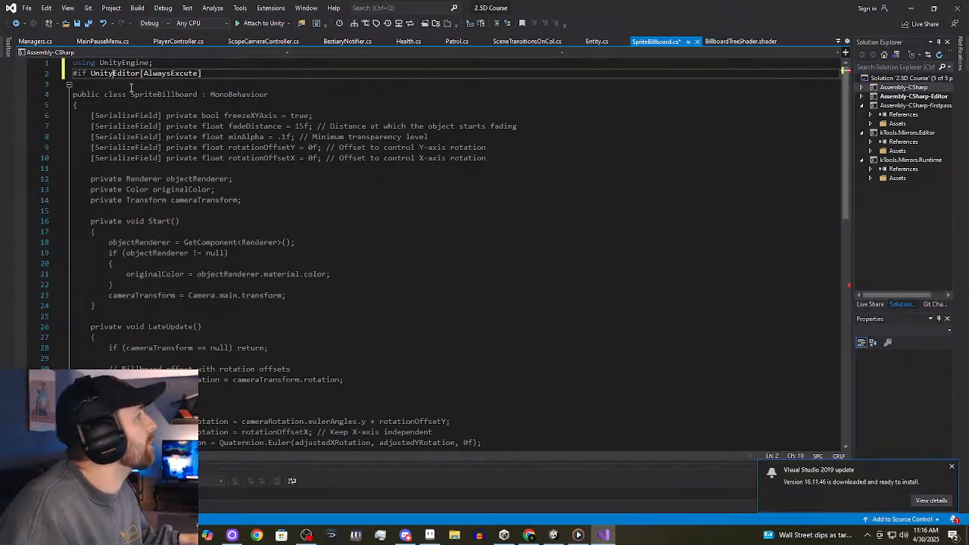
Change the second line of SpriteBillboard.cs to "#if Unity_Editor [AlwaysExcute]" and dismiss the Visual Studio update notification.
click(140, 73)
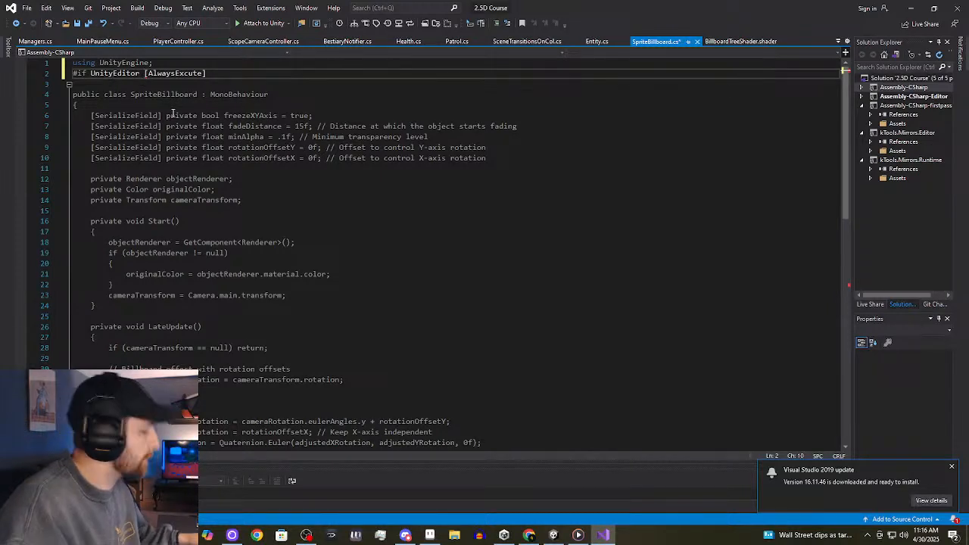
text(_)
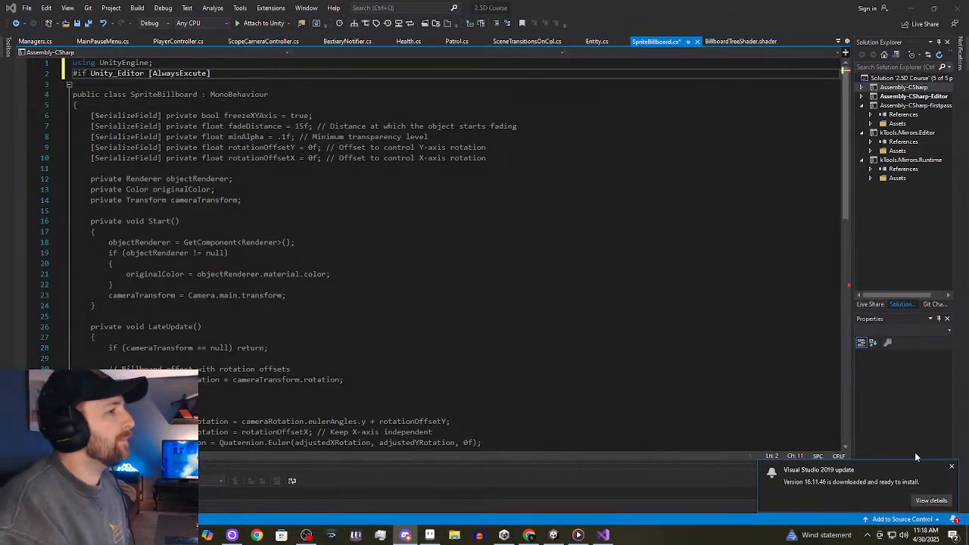
click(952, 466)
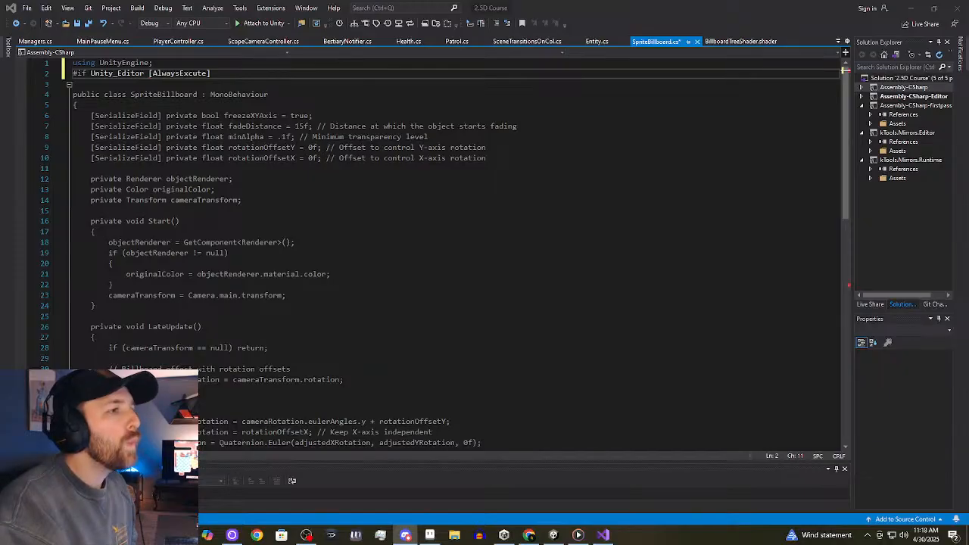
Delete the whole "#if Unity_Editor [AlwaysExcute]" line from SpriteBillboard.cs.
click(117, 73)
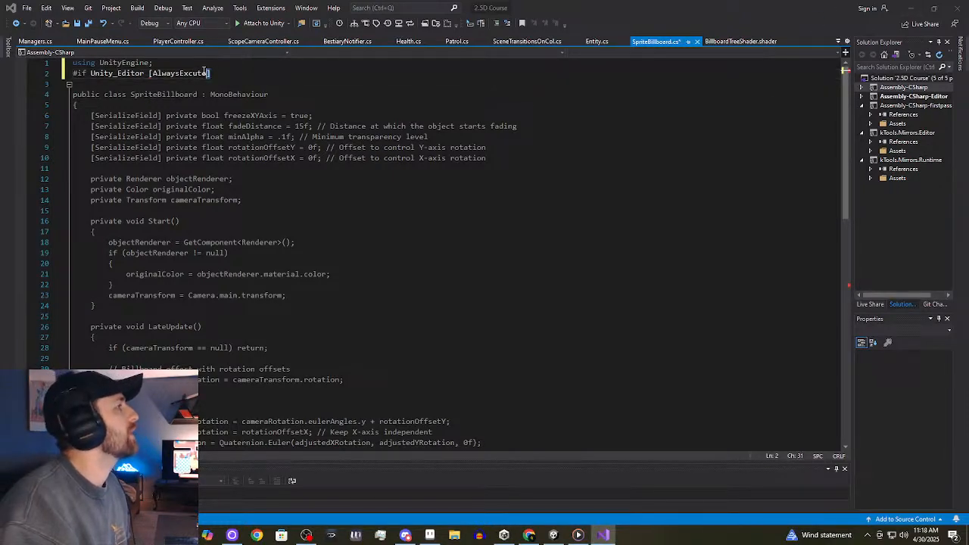
drag(210, 74, 38, 78)
key(BackSpace)
key(BackSpace)
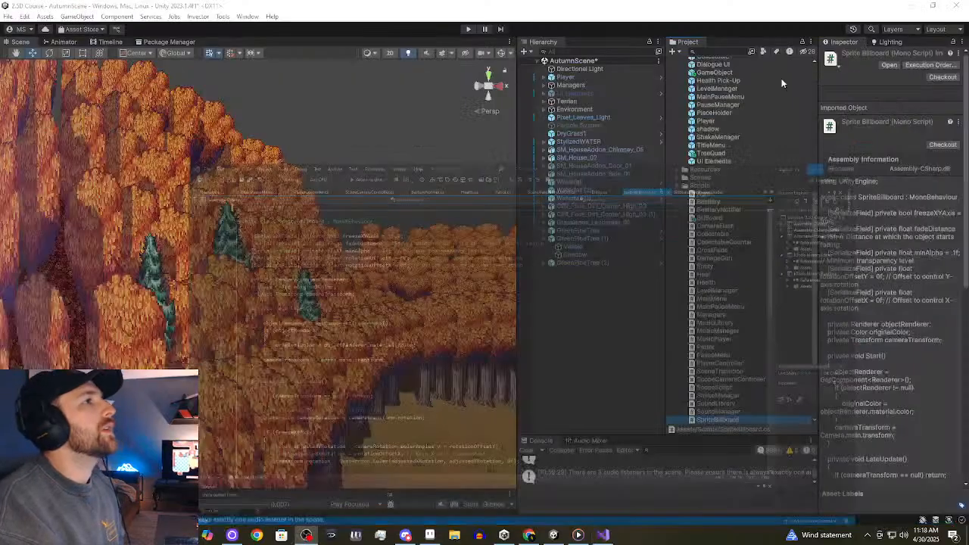
Switch back to Unity, select the tall autumn tree at the forest edge below the green pines, and expand its child objects.
click(911, 7)
right_drag(348, 309, 364, 272)
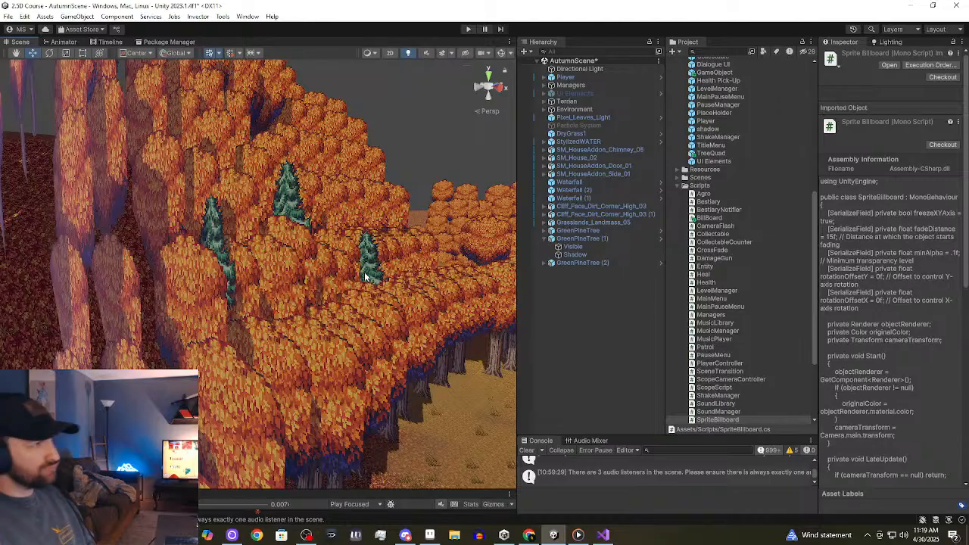
click(362, 341)
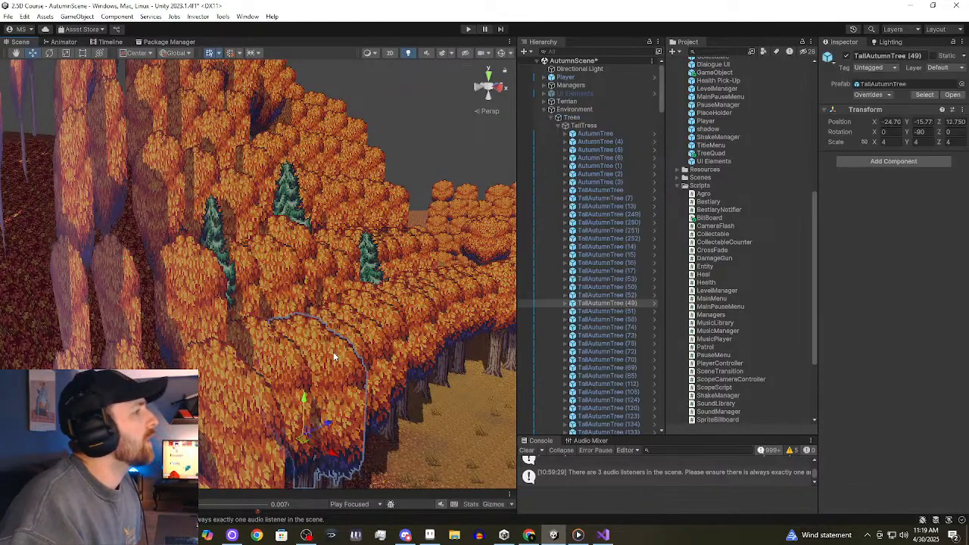
click(565, 303)
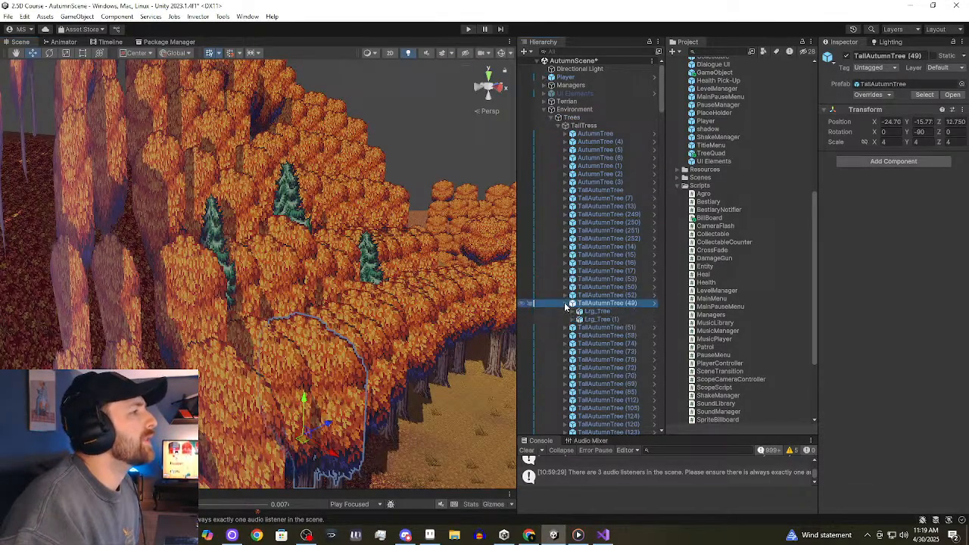
Inspect the Lrg_Tree object and its Cube child inside TallAutumnTree (49), including the Sprite Billboard settings.
click(594, 312)
click(573, 312)
click(602, 319)
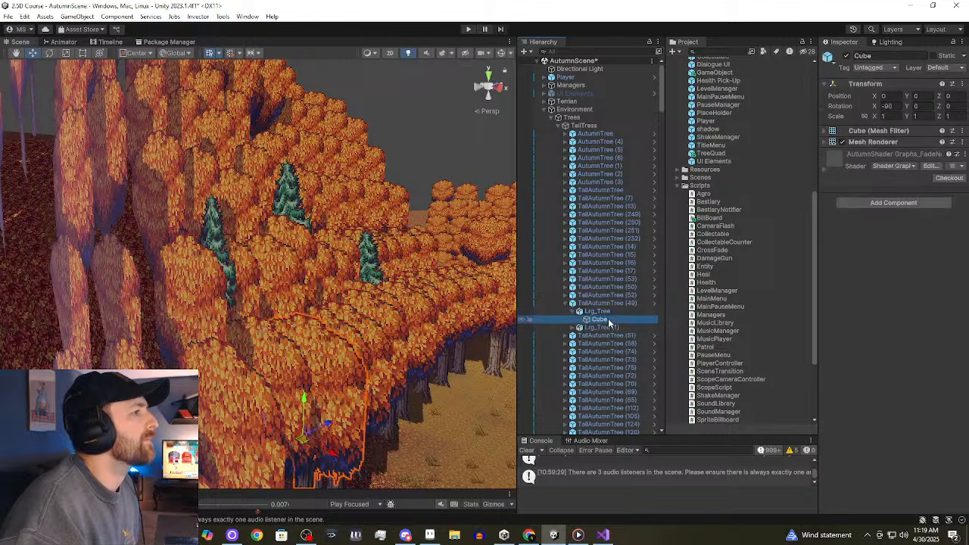
click(610, 311)
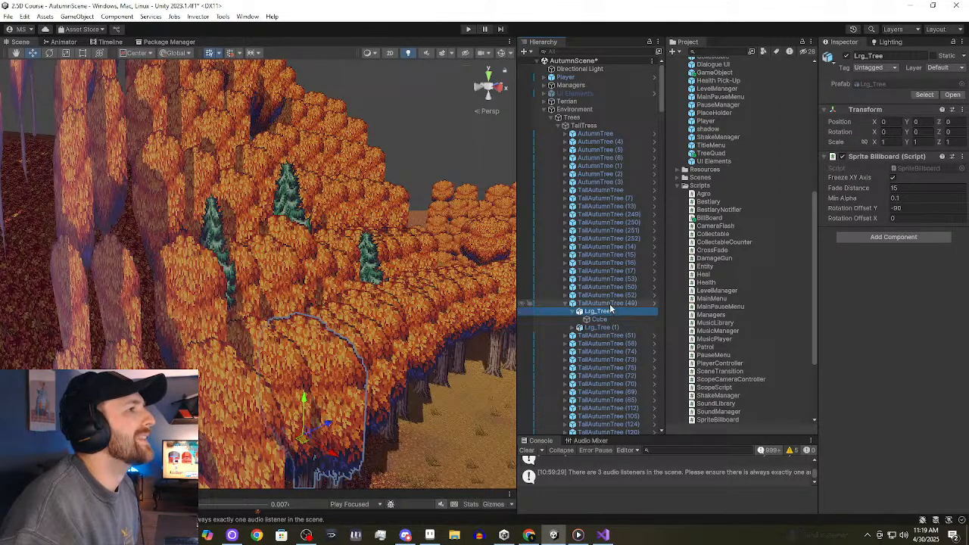
click(610, 303)
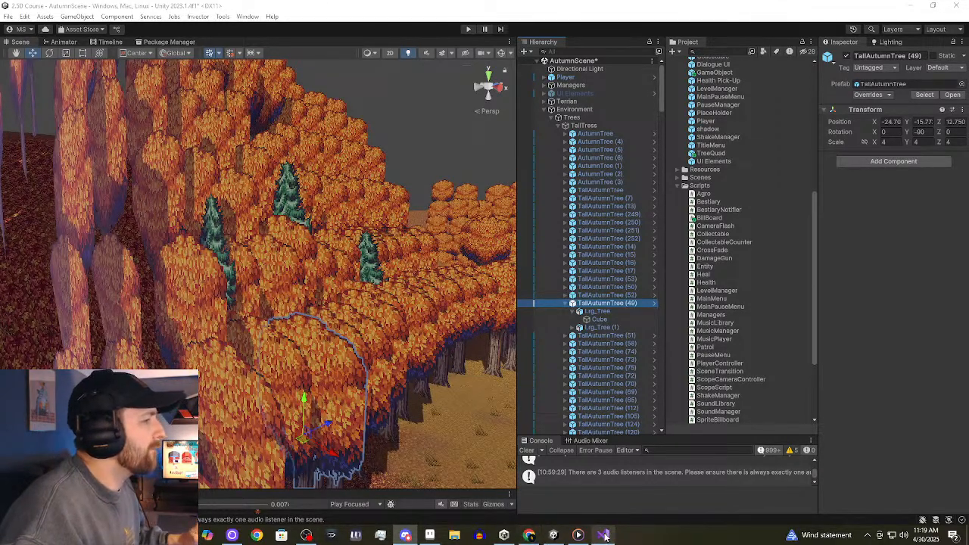
Switch to Visual Studio, add [AlwaysExecute] between #if Unity_Editor and #endif above the SpriteBillboard class, save, and return to Unity.
click(602, 535)
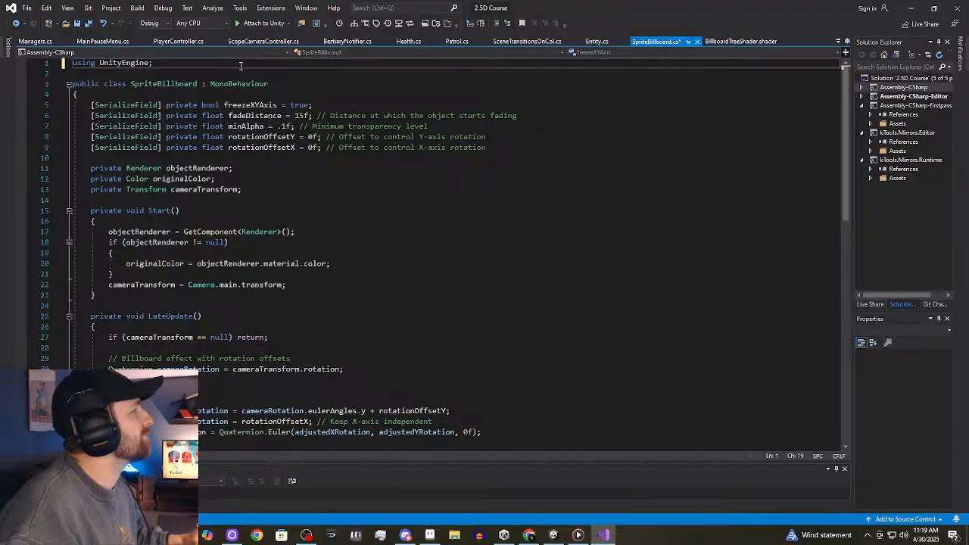
key(Return)
key(Return)
text(#if Unity_Editor [AlwaysExecute] #endif)
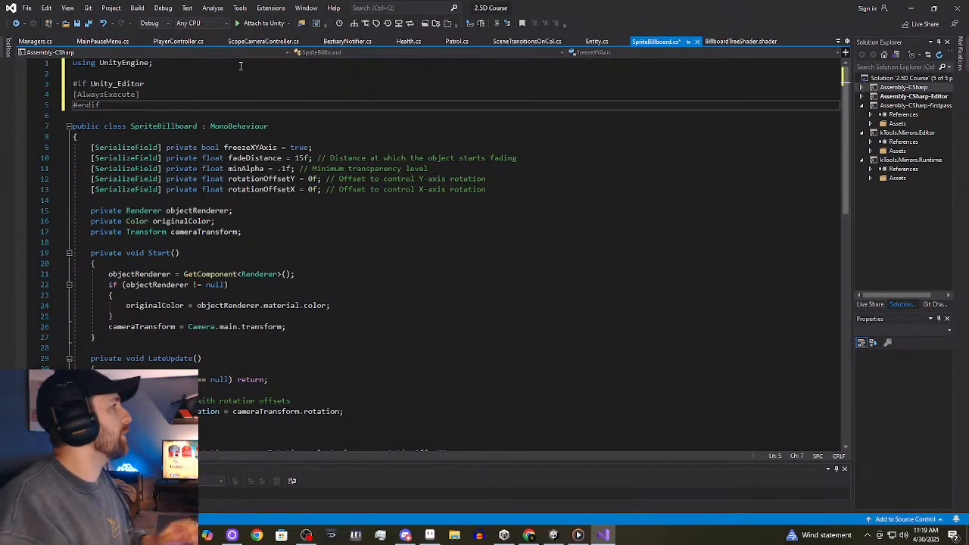
click(415, 233)
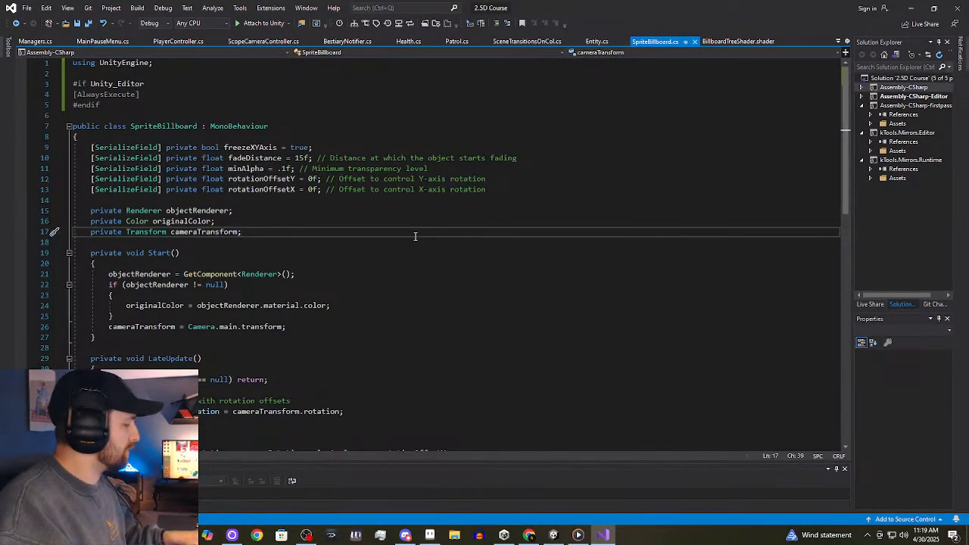
click(912, 7)
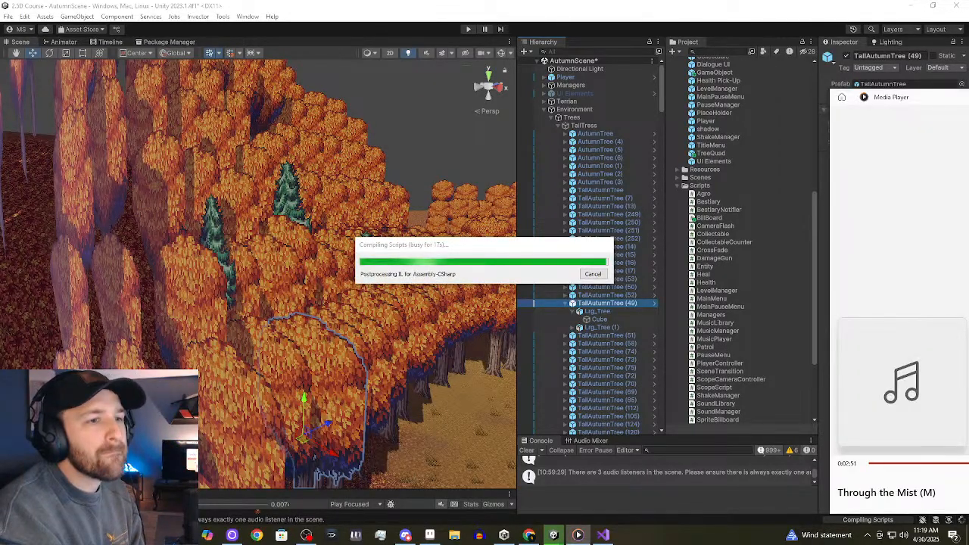
click(306, 536)
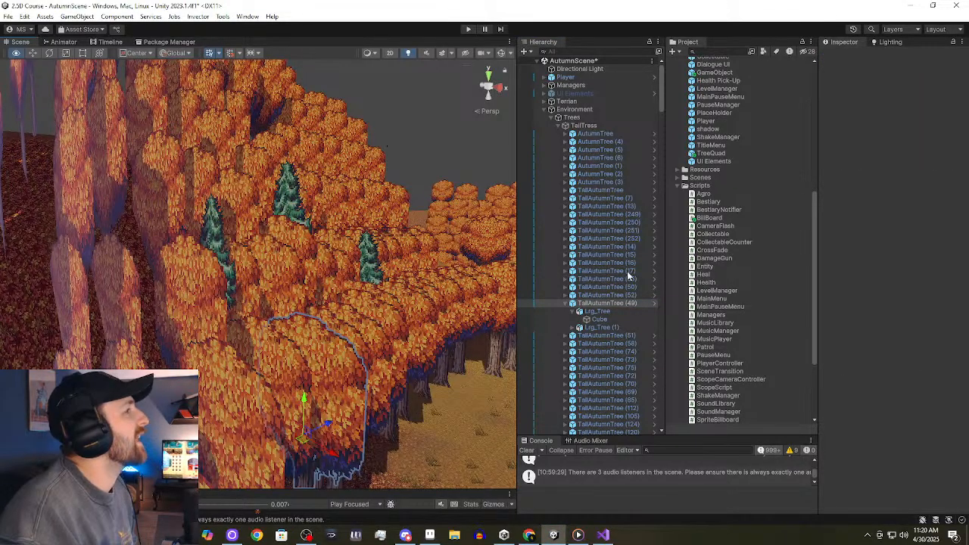
Enlarge the Game view, then duplicate a green pine tree on the autumn hillside and move the copy to about X 30.54, Y 51.43, Z 7.5.
key(ctrl+z)
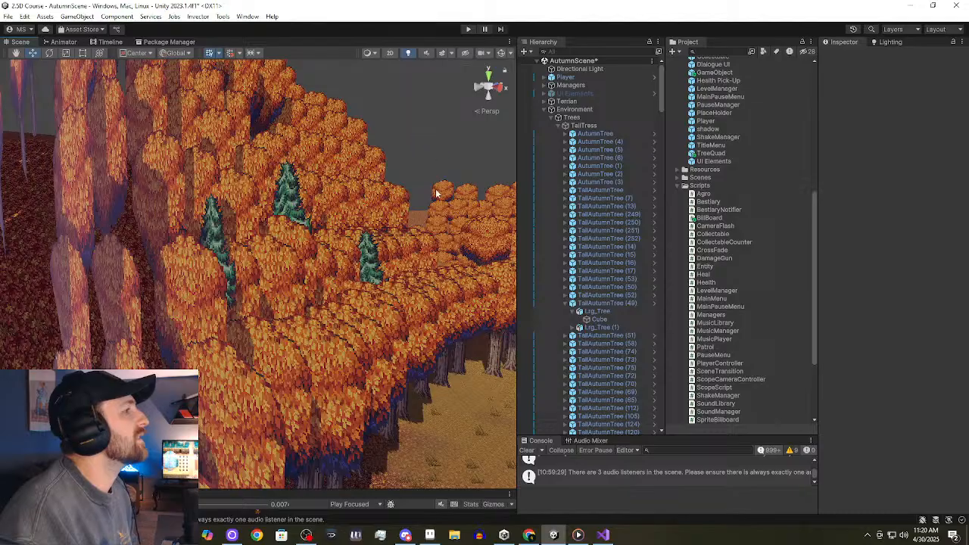
alt+drag(435, 193, 308, 324)
scroll(231, 293, down, 4)
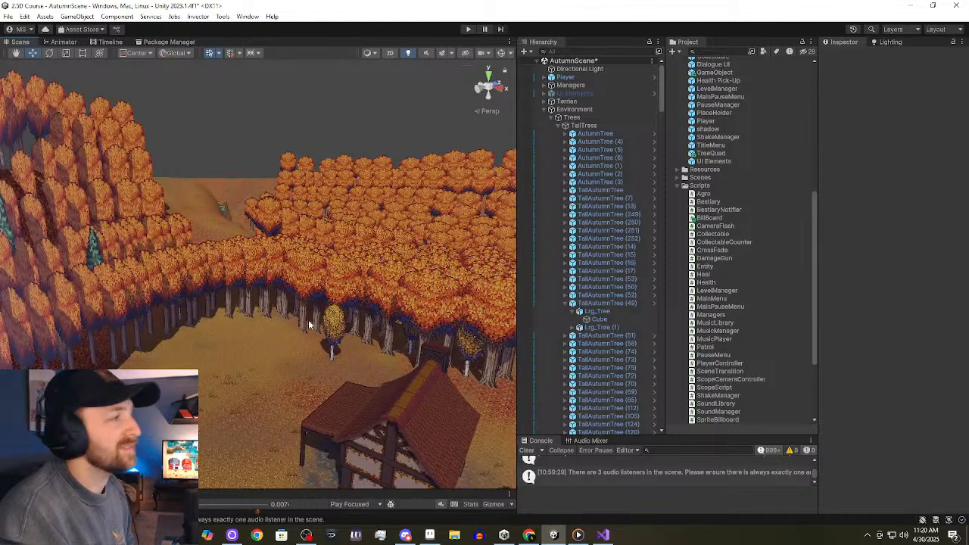
drag(383, 491, 347, 327)
alt+drag(301, 262, 300, 203)
alt+right_drag(301, 203, 292, 242)
drag(291, 242, 543, 254)
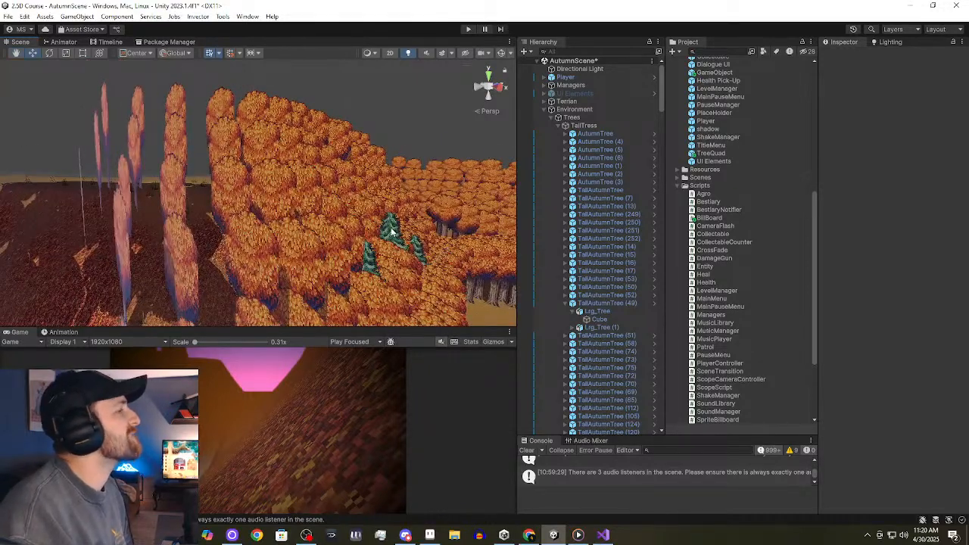
click(401, 262)
key(ctrl+d)
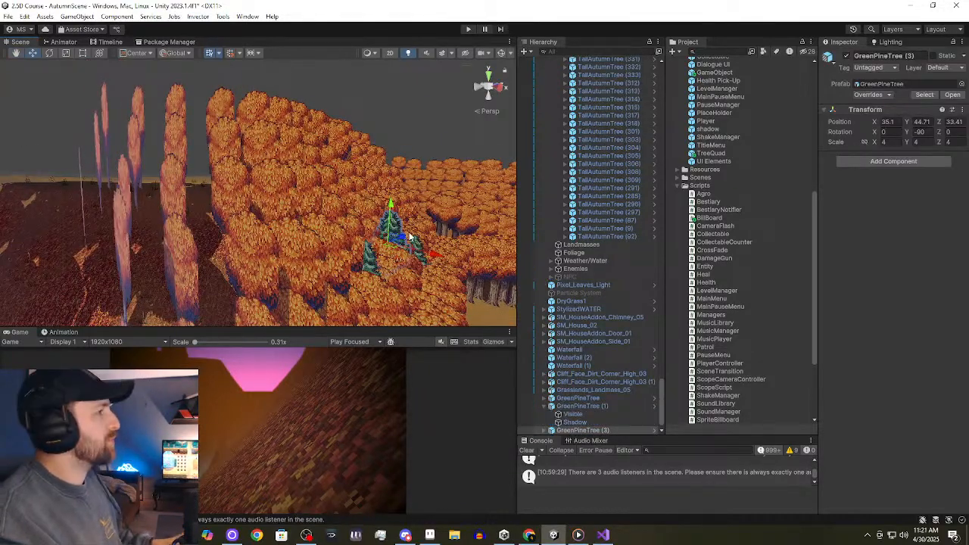
drag(406, 240, 288, 231)
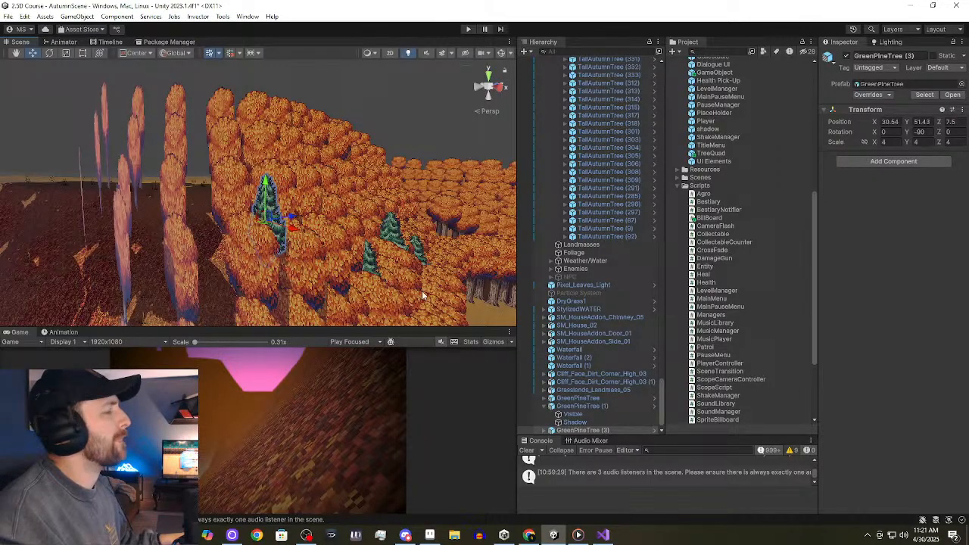
Examine the duplicated pine tree and the surrounding autumn forest from several angles.
middle_drag(268, 254, 326, 269)
alt+drag(326, 269, 201, 251)
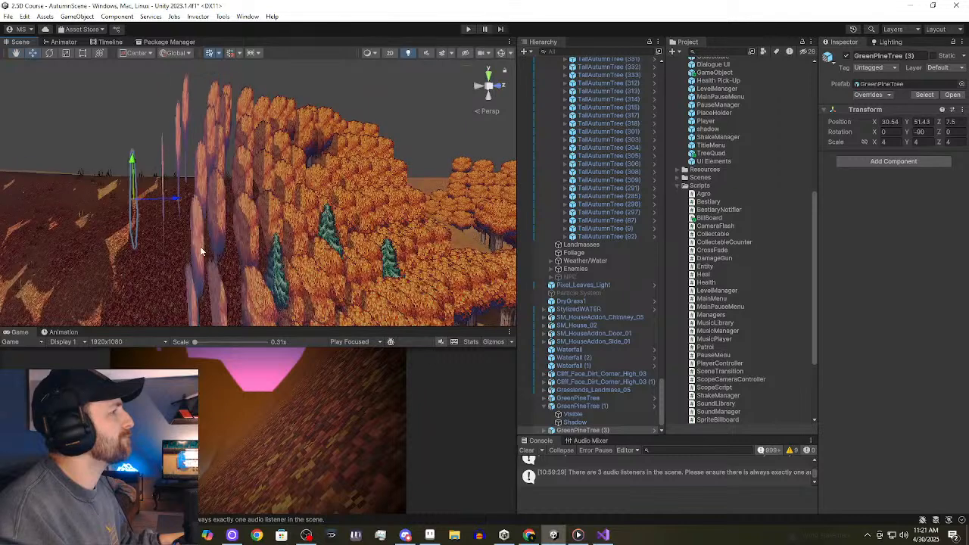
middle_drag(202, 250, 258, 240)
alt+drag(259, 240, 292, 249)
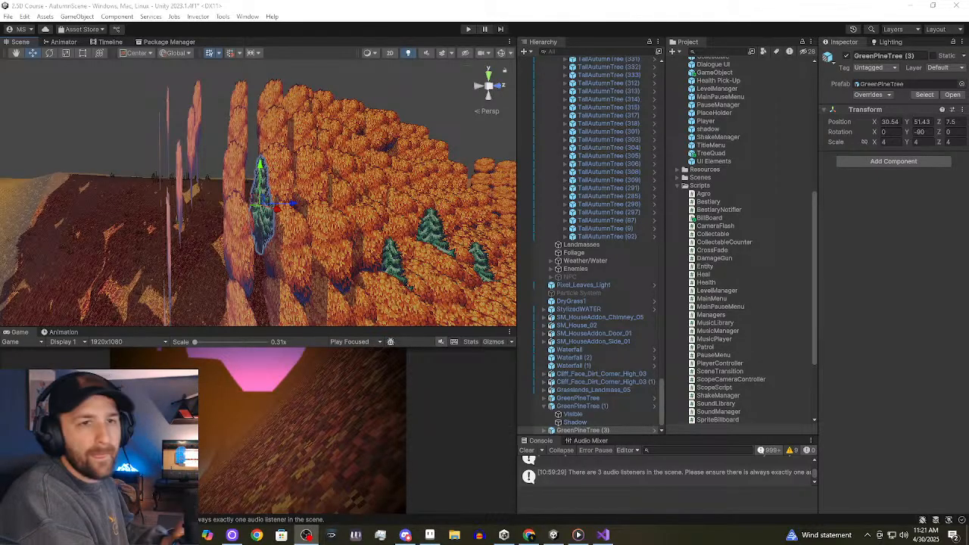
alt+drag(335, 273, 427, 258)
middle_drag(428, 258, 338, 264)
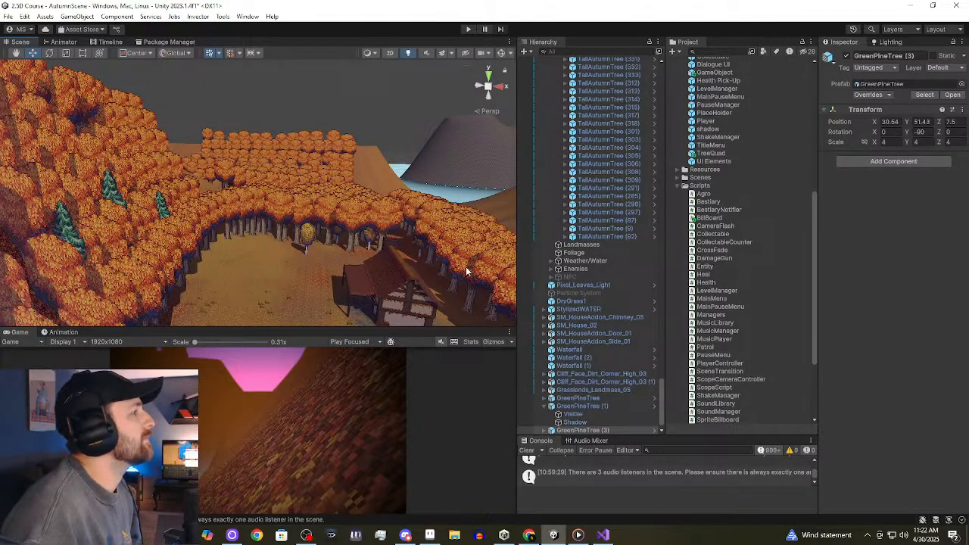
Collapse the Environment group and move the Player to about X 76.52, Y 10.6, Z -65.1.
scroll(594, 318, up, 10)
scroll(598, 320, up, 15)
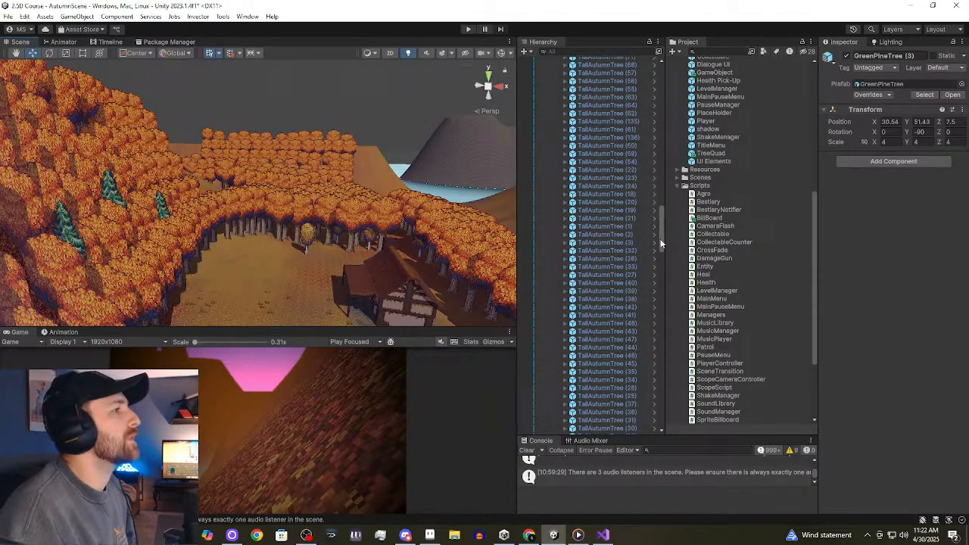
scroll(595, 190, up, 15)
click(545, 110)
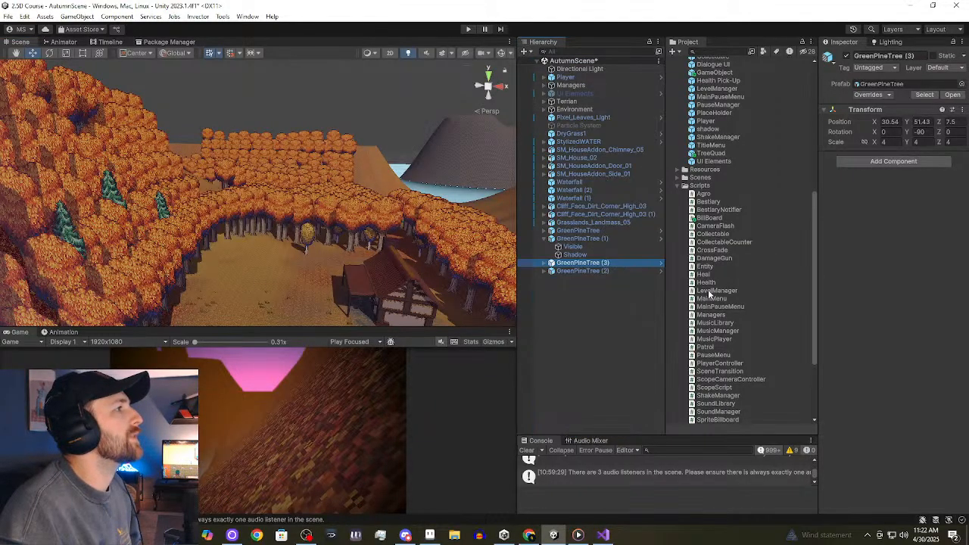
click(566, 78)
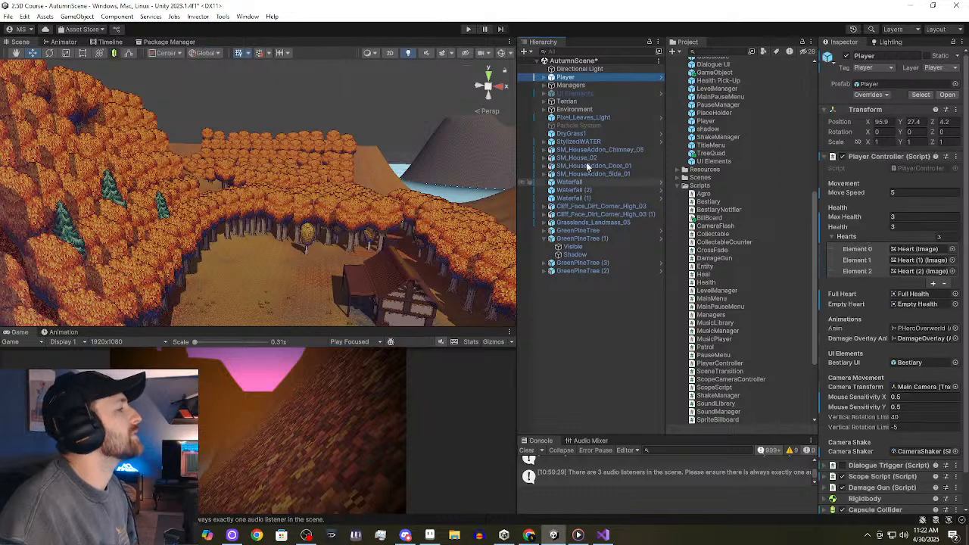
drag(870, 124, 546, 182)
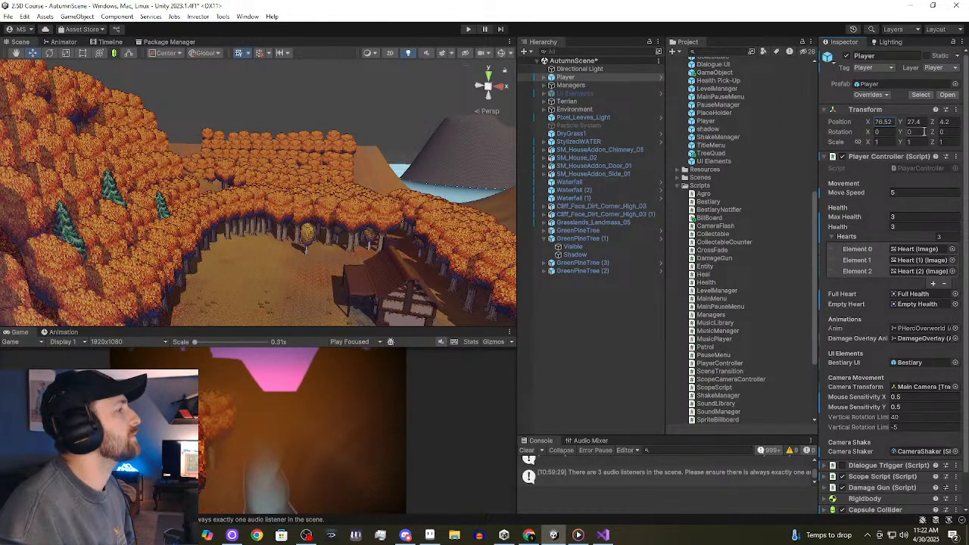
drag(884, 120, 876, 139)
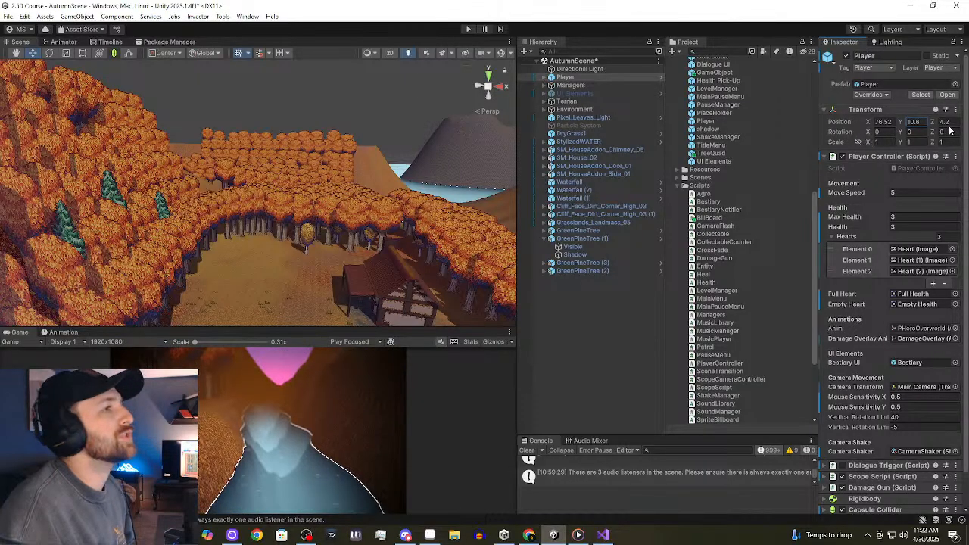
drag(932, 123, 711, 156)
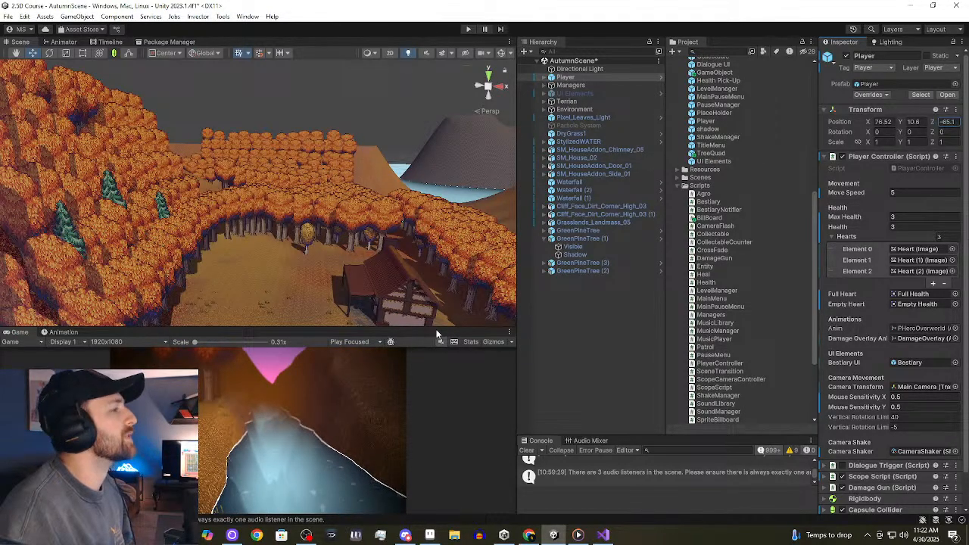
Enlarge the Game view in both directions and shift the Player to about X 51.6 to preview the clearing.
drag(437, 333, 437, 168)
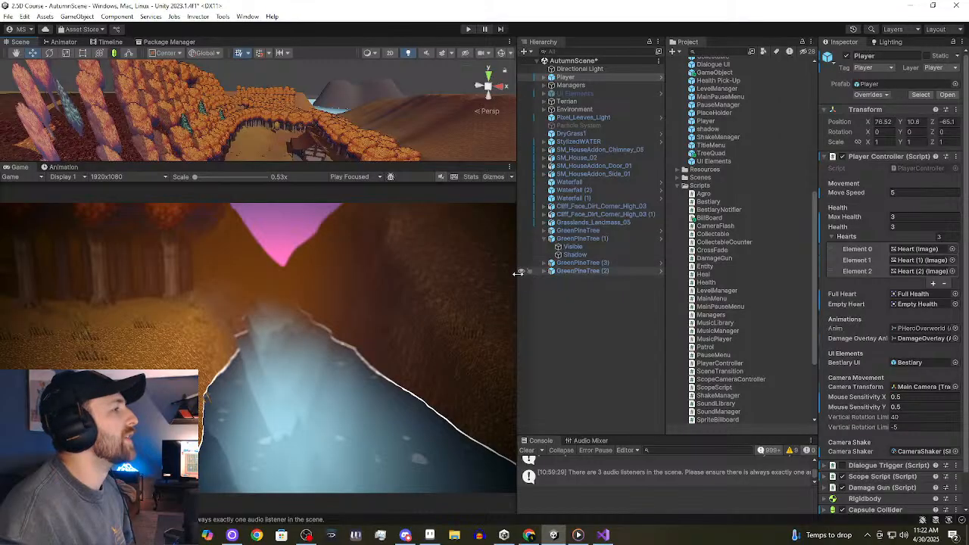
drag(518, 273, 568, 272)
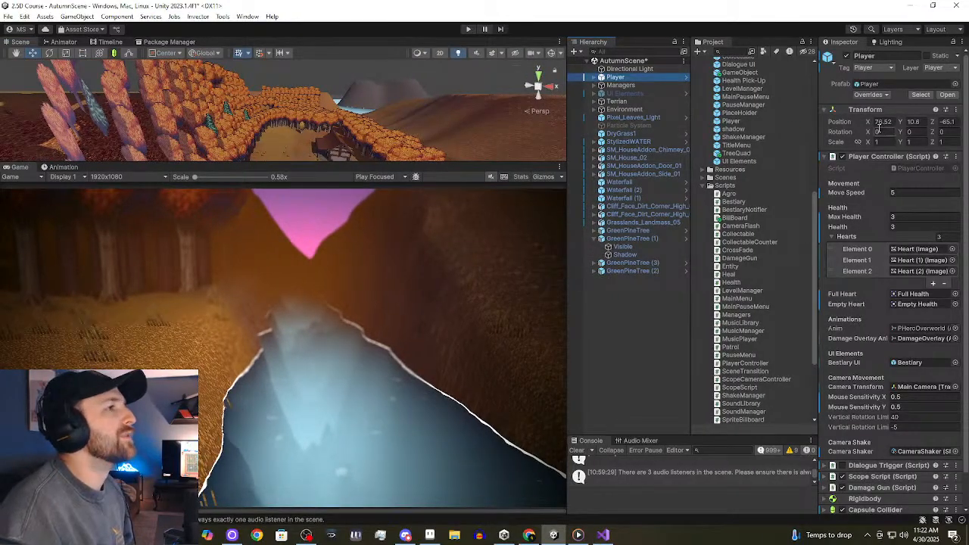
drag(878, 128, 656, 145)
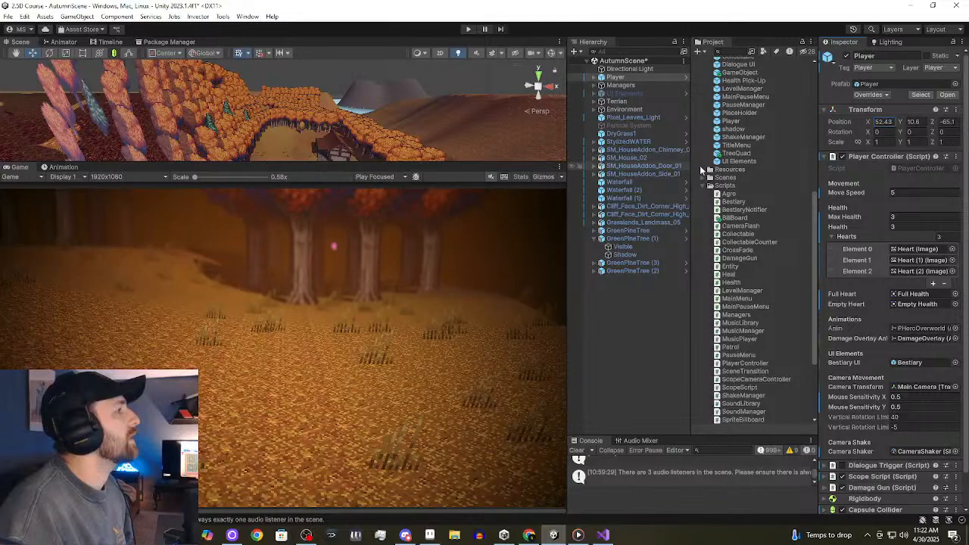
drag(701, 170, 668, 271)
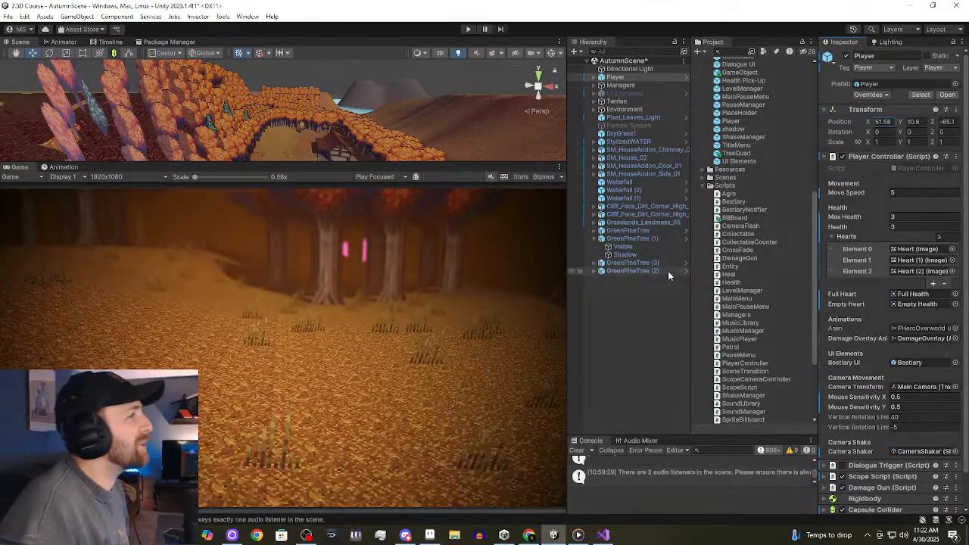
Enlarge the Scene view over the Game view and view the clearing beside the hillside trees.
drag(500, 162, 501, 493)
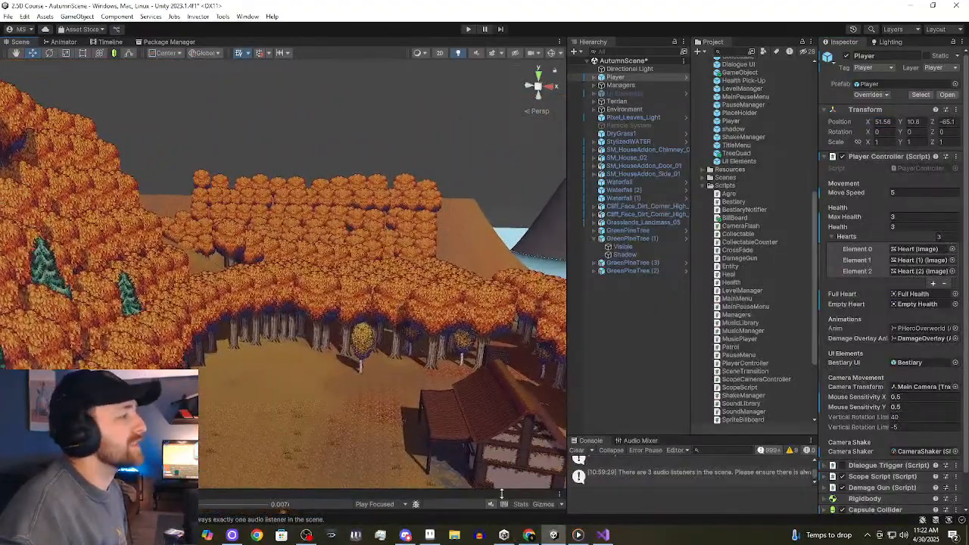
right_drag(482, 434, 210, 248)
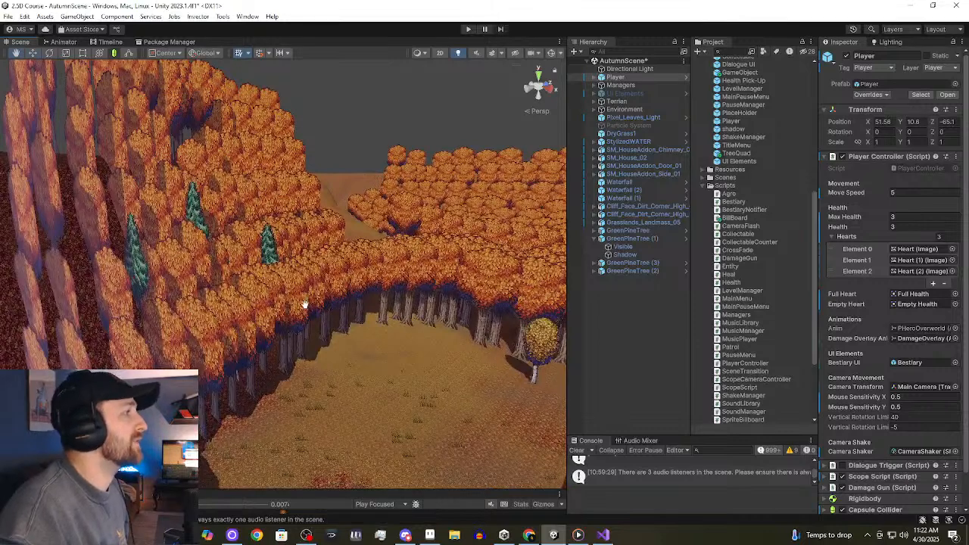
right_drag(304, 304, 228, 233)
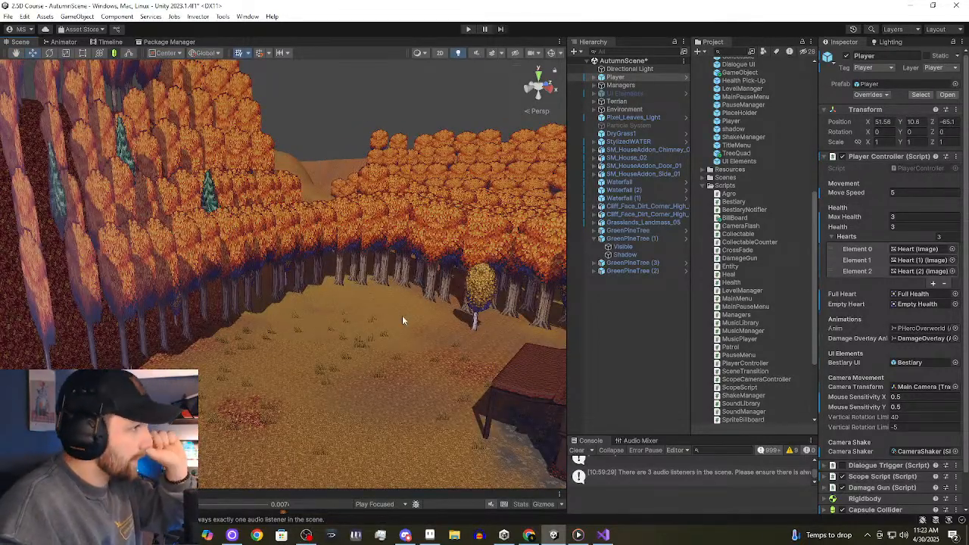
Collapse the Prefab and Scripts asset folders and the Player's Player Controller component.
scroll(705, 308, up, 9)
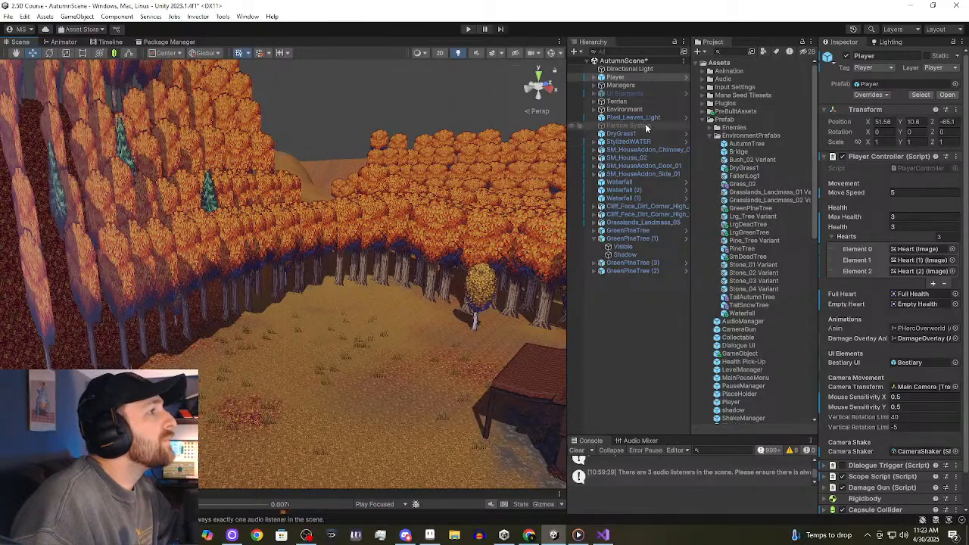
click(704, 120)
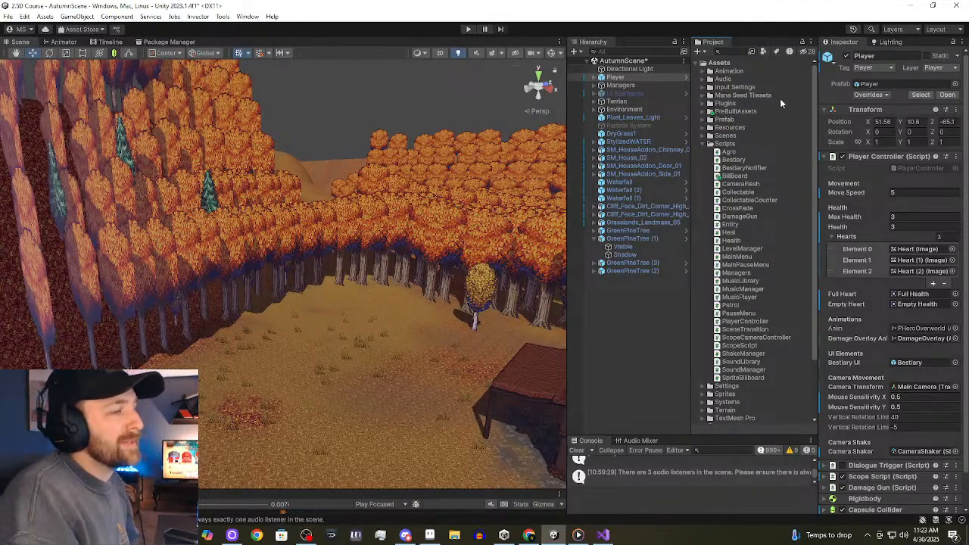
click(824, 154)
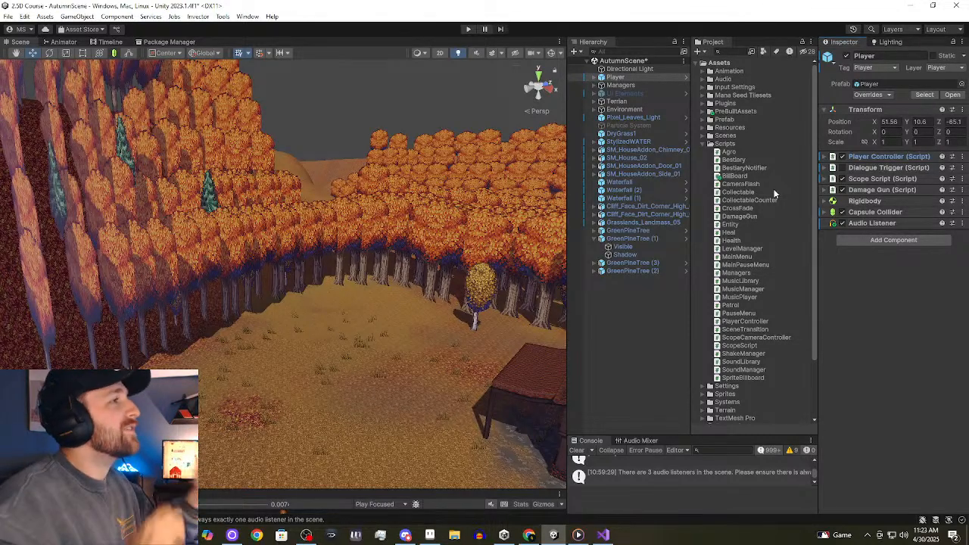
click(703, 144)
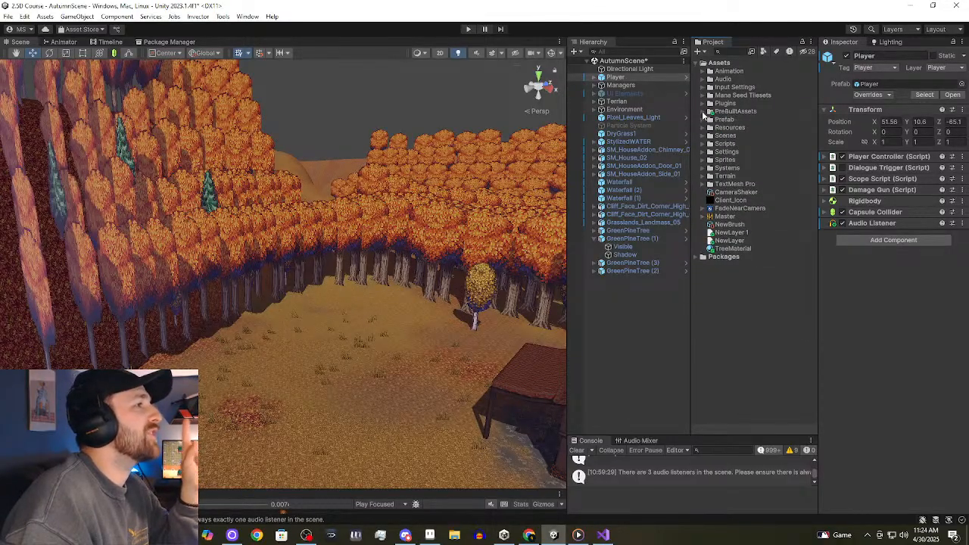
Open the Objects folder of the AutumnLands assets inside Sprites > 3D Assets, collapsing the Modular Landmass folder.
click(707, 152)
click(702, 152)
click(701, 152)
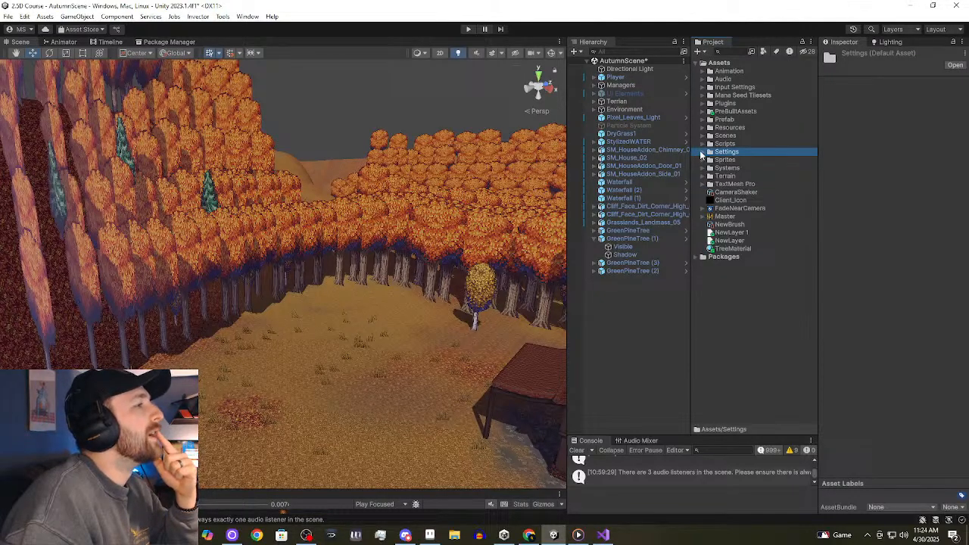
click(702, 160)
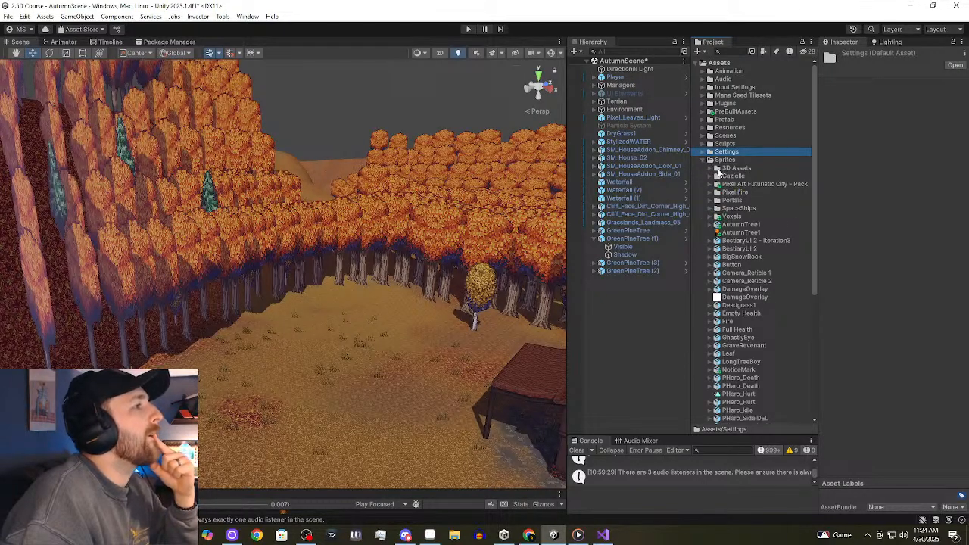
click(711, 168)
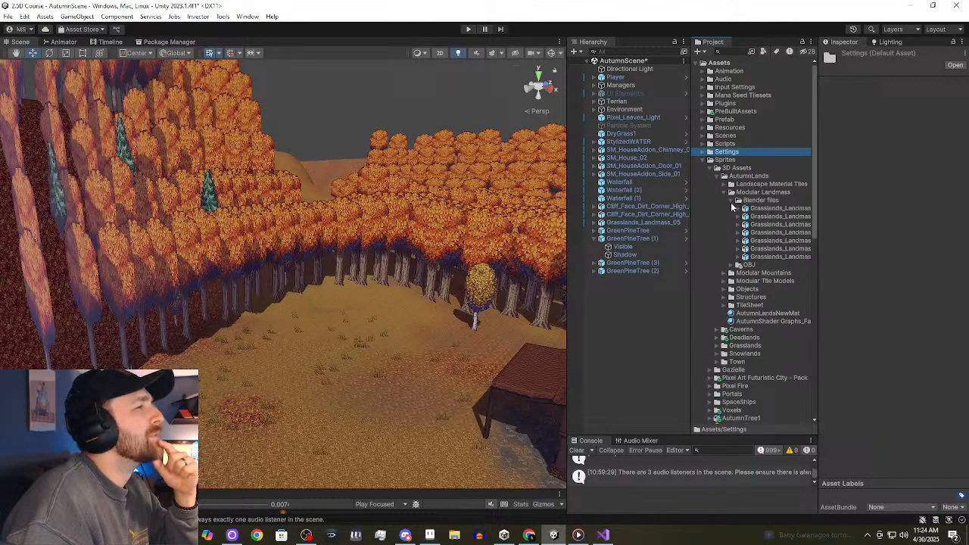
click(733, 202)
click(729, 194)
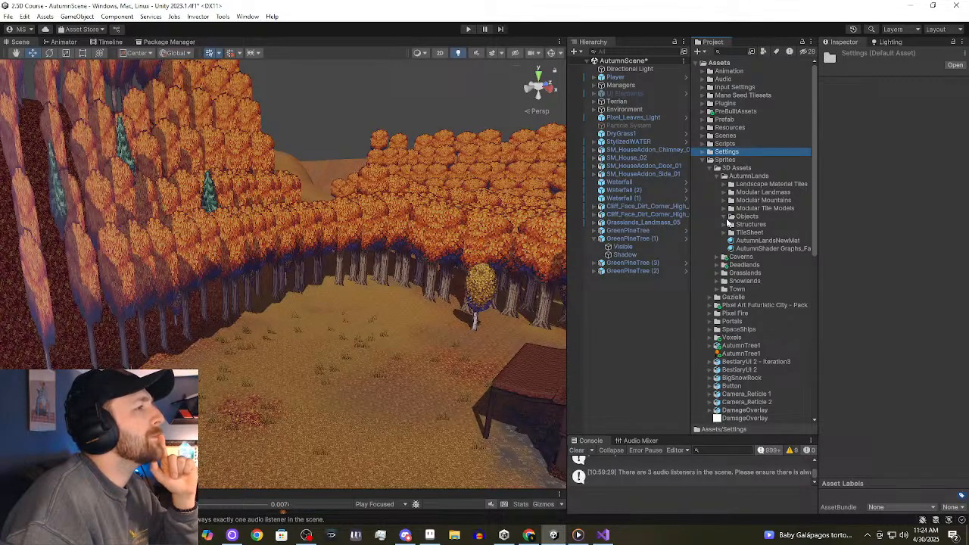
click(725, 217)
Preview the Bush_02 and Bush_01 models in the Objects folder's Blender_Files.
scroll(757, 227, down, 3)
click(759, 166)
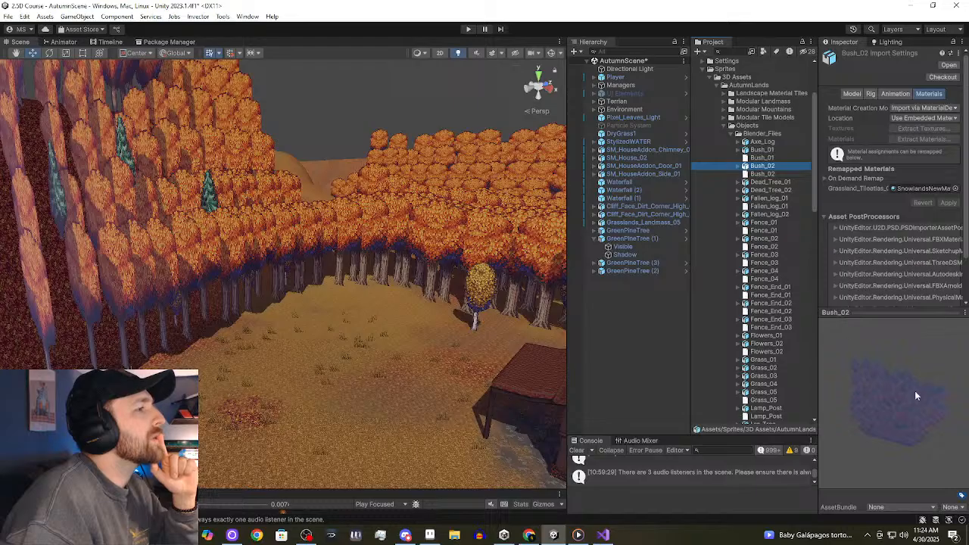
drag(915, 391, 800, 397)
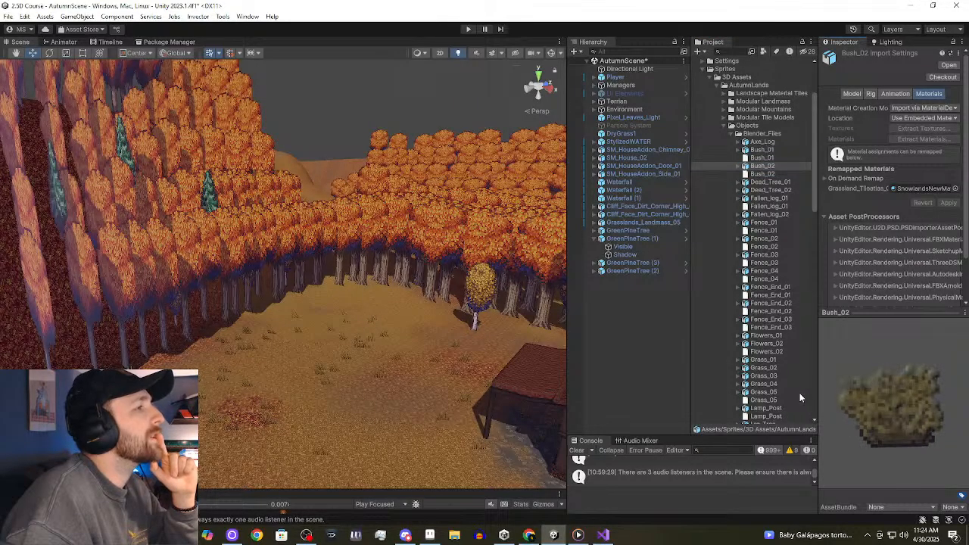
click(761, 149)
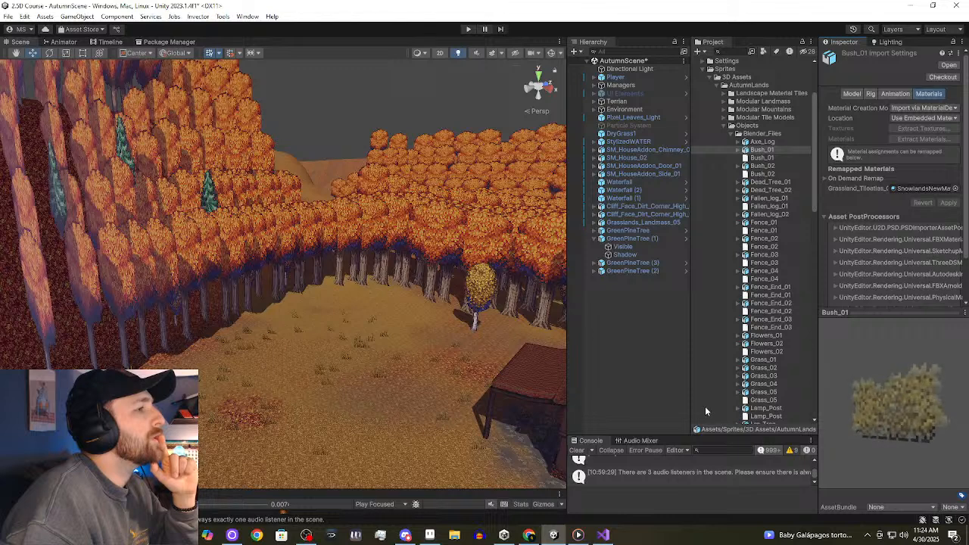
Remap the Axe_Log model's Grassland tile atlas material to the AutumnShader Graphs material and apply the import settings.
click(772, 142)
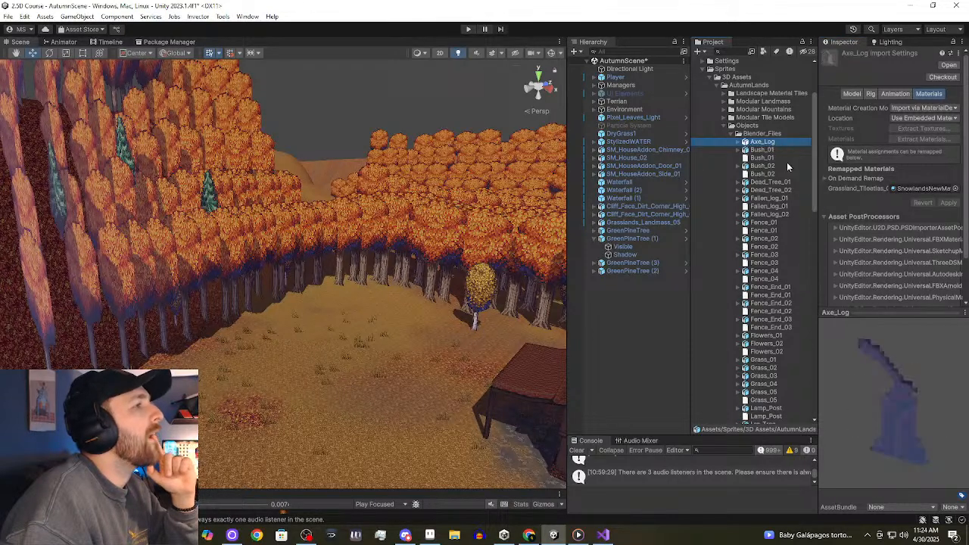
drag(894, 402, 806, 410)
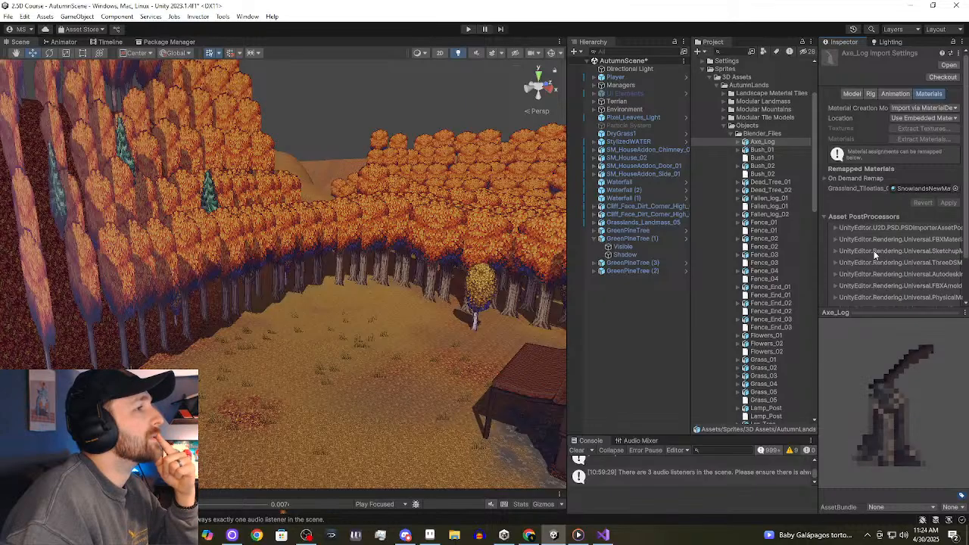
scroll(782, 258, up, 2)
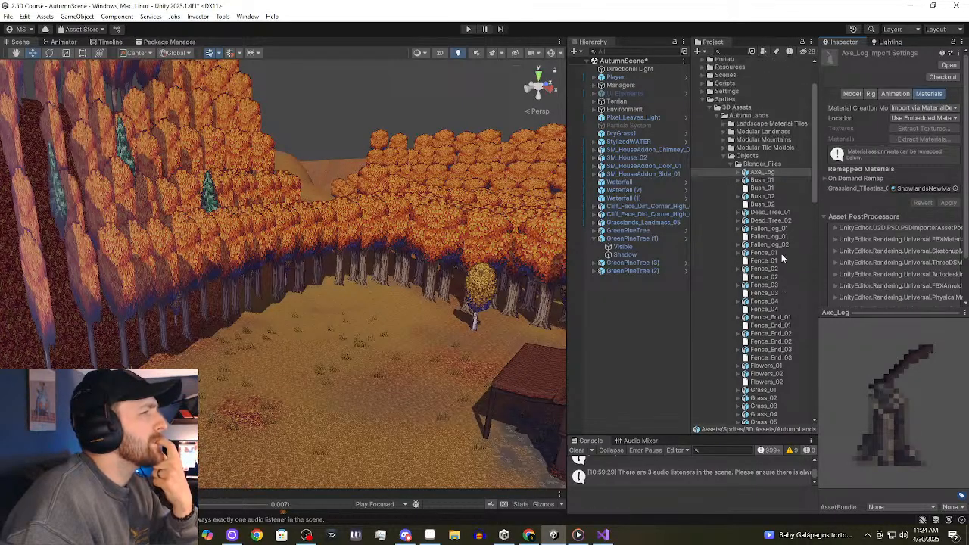
scroll(796, 374, down, 10)
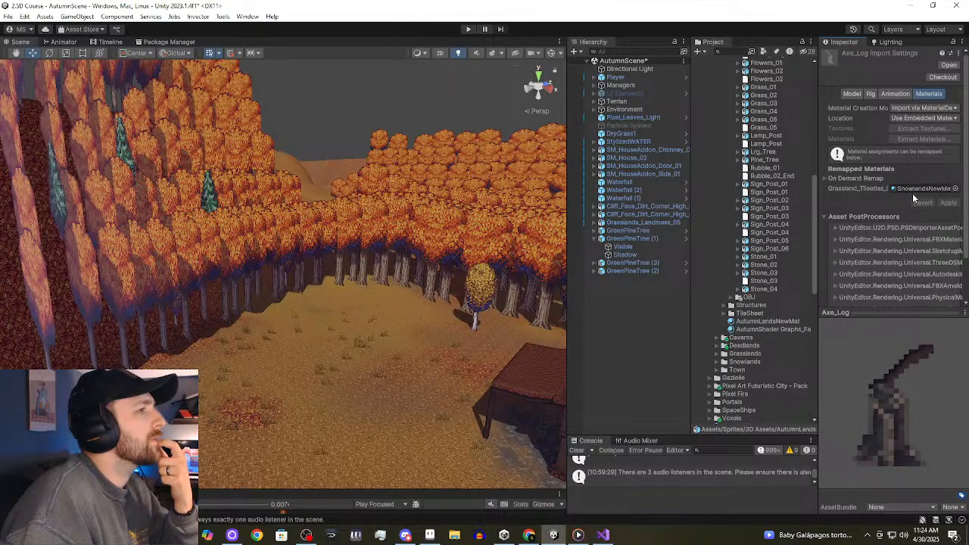
drag(793, 329, 920, 189)
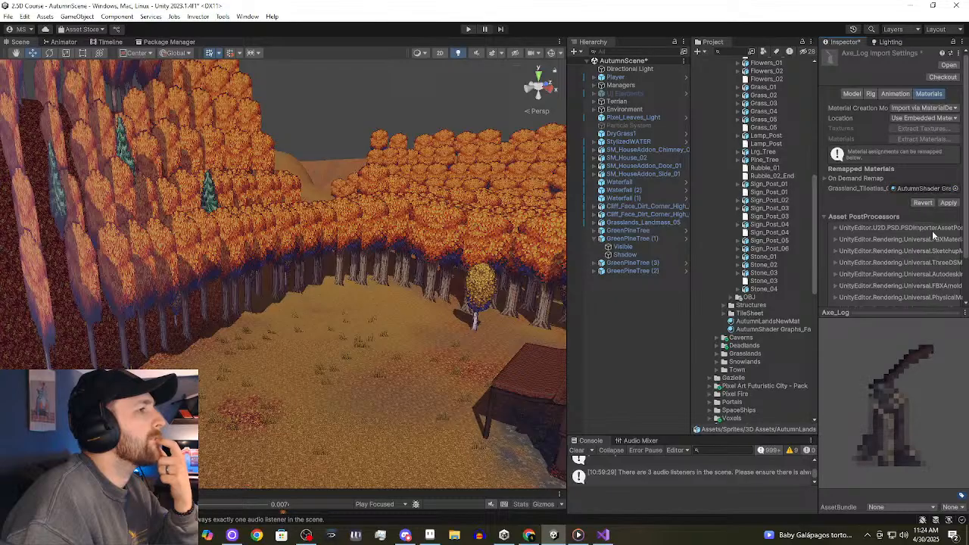
click(952, 204)
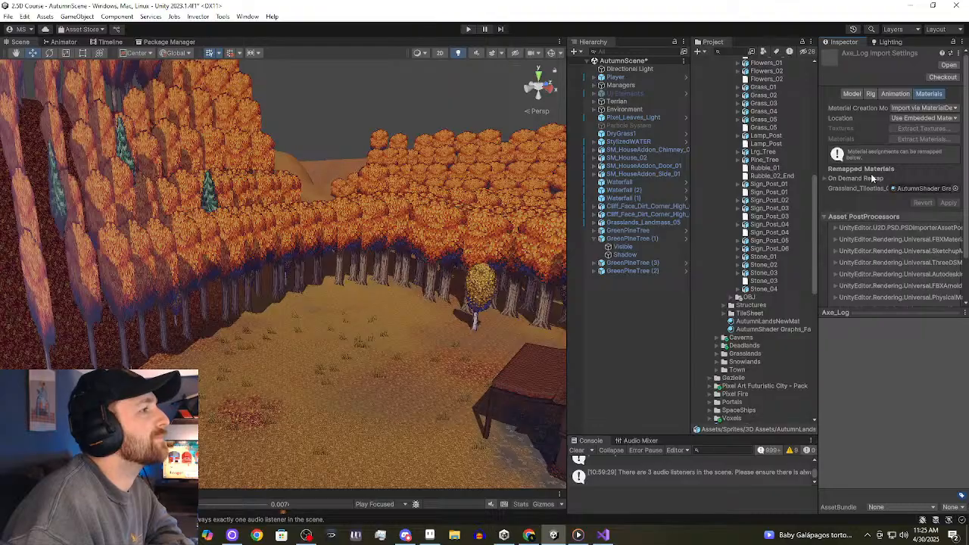
Examine the previews and material assignments of the Grass_04, Lrg_Tree, Pine_Tree and Dead_Tree_01 models.
scroll(767, 257, up, 2)
scroll(767, 258, up, 3)
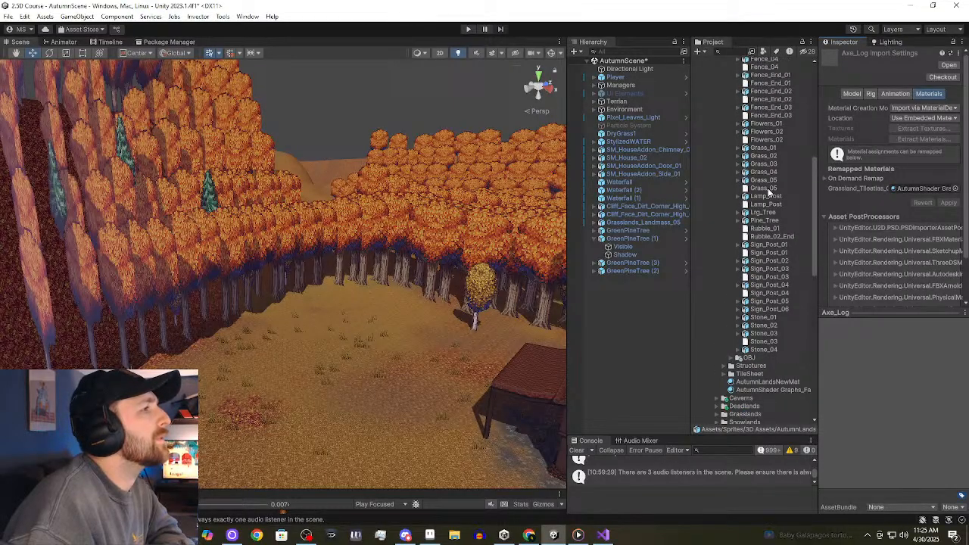
click(767, 188)
scroll(768, 197, down, 1)
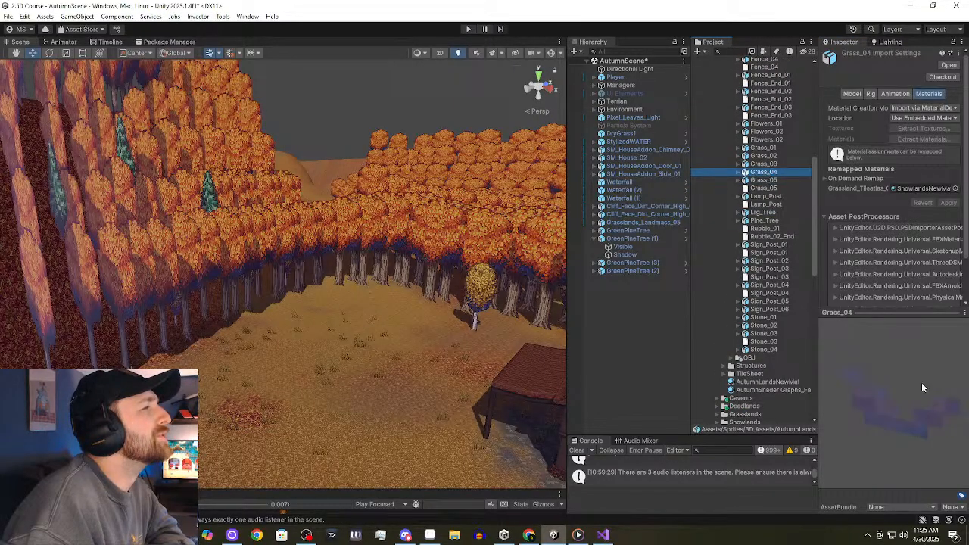
drag(922, 383, 714, 357)
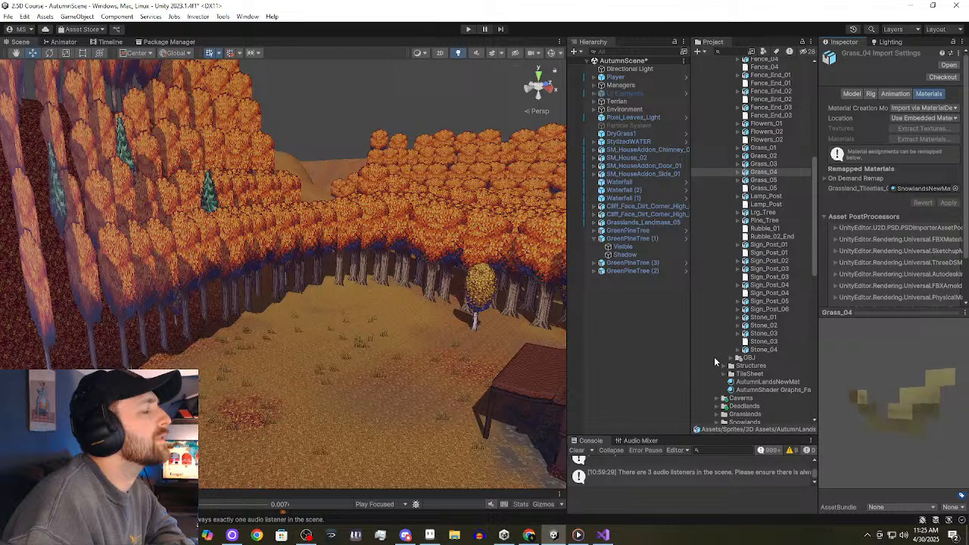
click(763, 221)
click(763, 212)
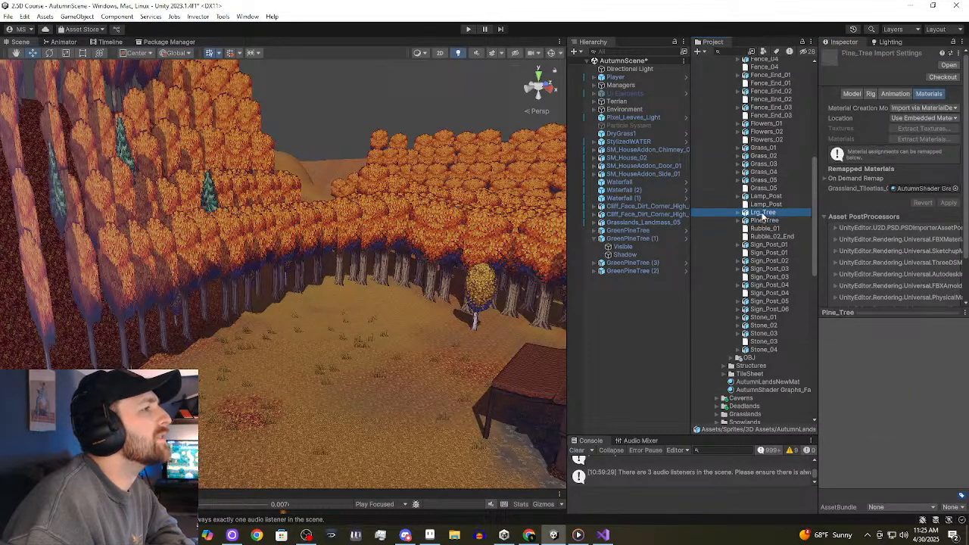
click(898, 376)
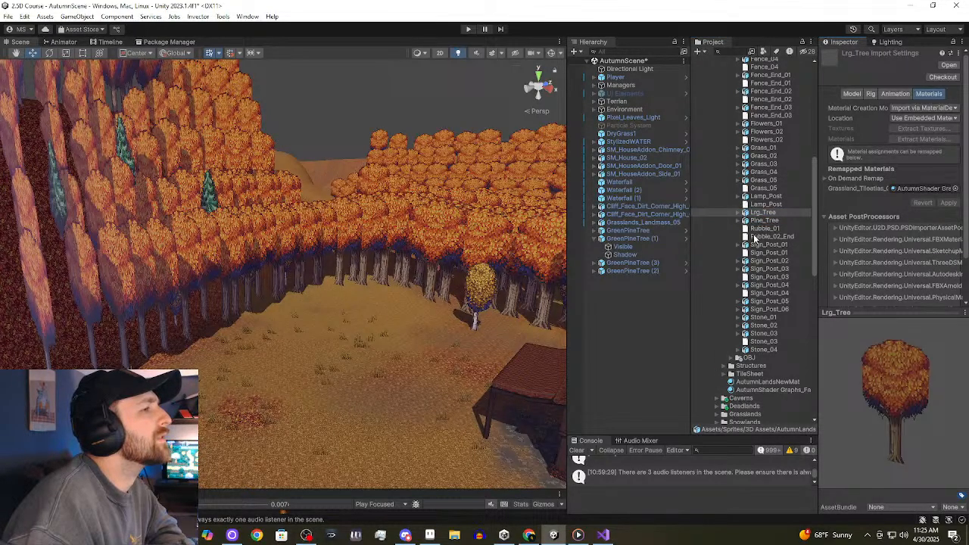
click(763, 220)
click(858, 374)
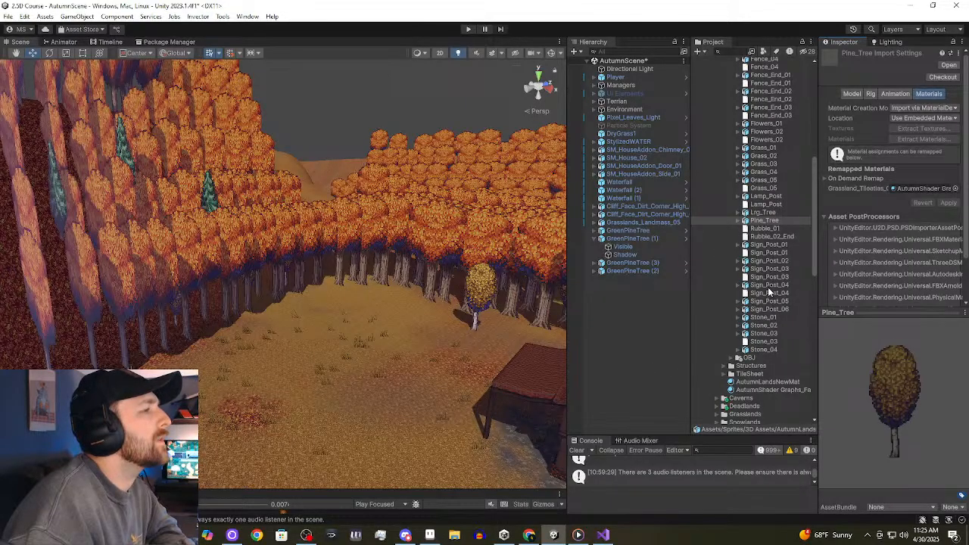
scroll(771, 243, up, 6)
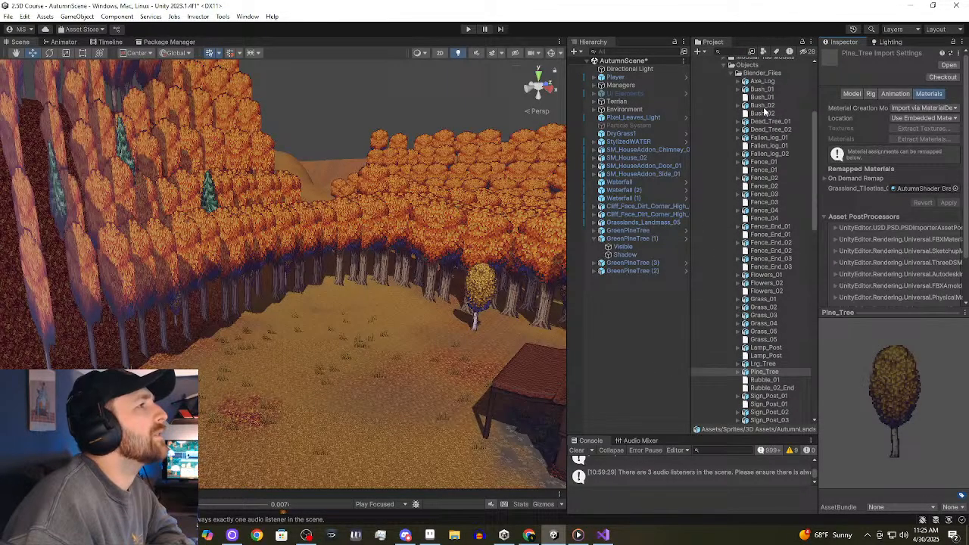
click(770, 121)
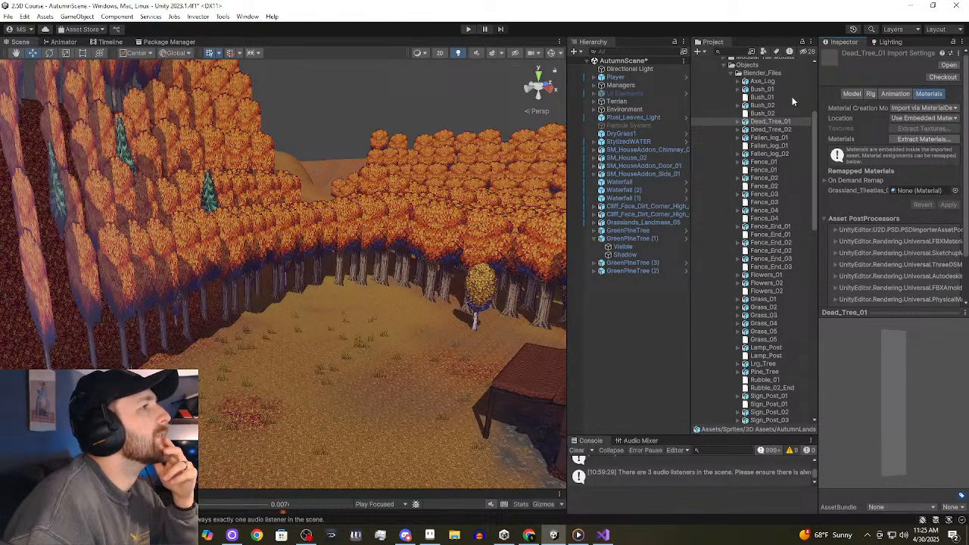
Place the Axe_Log model in the clearing in front of the house at about X 64.28, Y 24.9, Z 48.63.
click(770, 81)
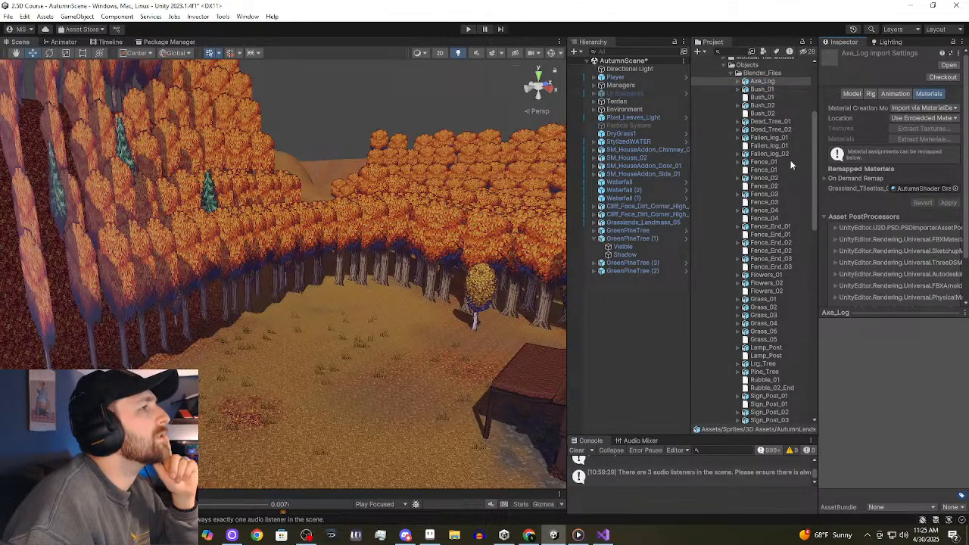
drag(791, 81, 356, 376)
scroll(356, 409, up, 3)
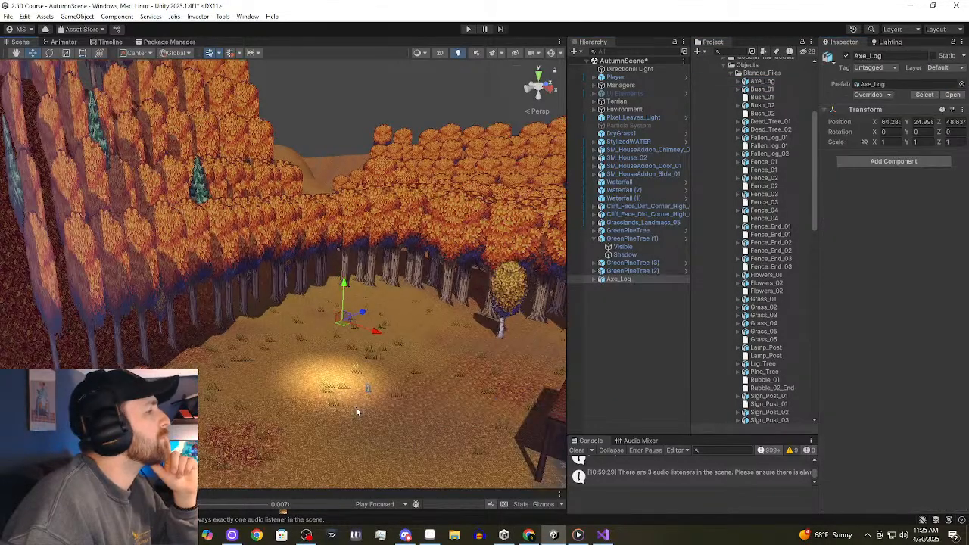
middle_drag(356, 411, 305, 292)
scroll(348, 333, up, 4)
right_drag(347, 350, 281, 399)
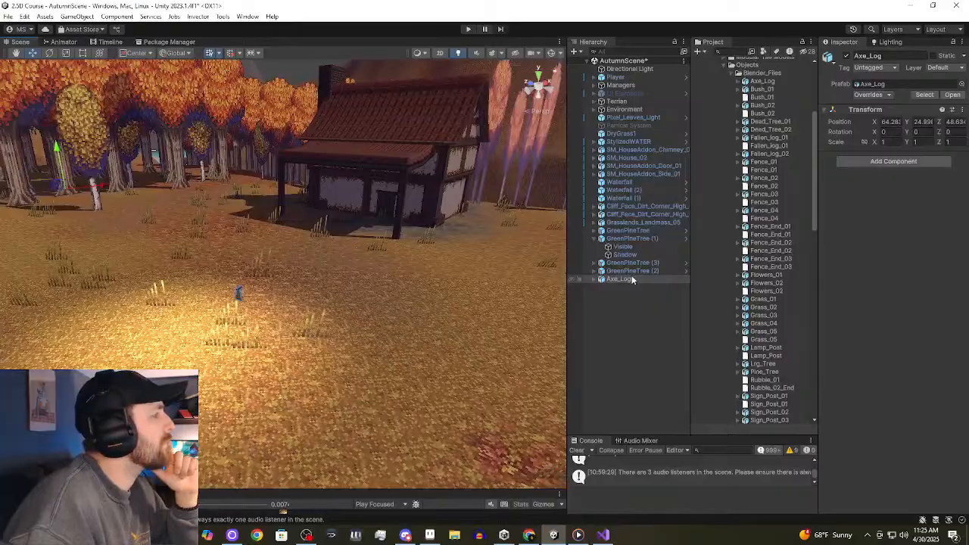
Delete the Camera and Lamp child objects from the placed Axe_Log, keeping only its Cube.
click(595, 279)
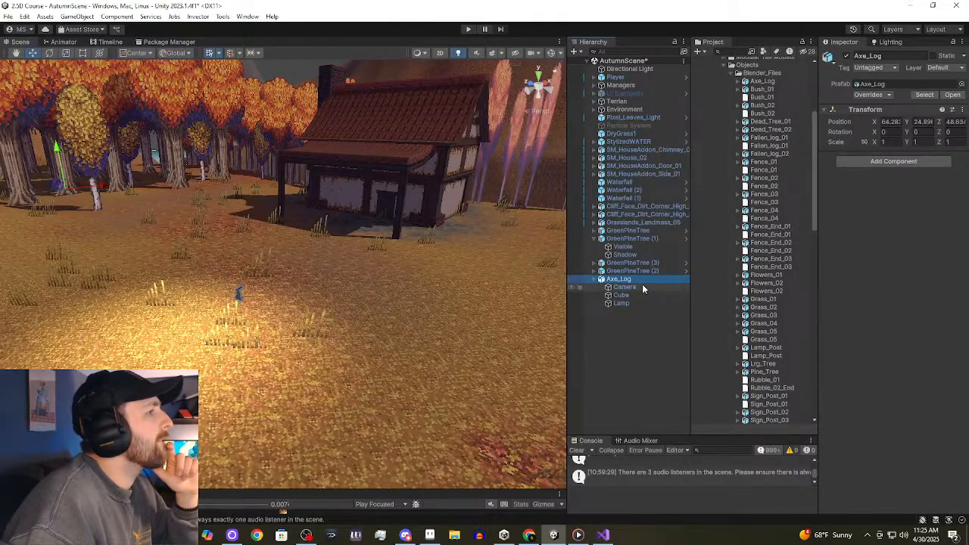
click(642, 285)
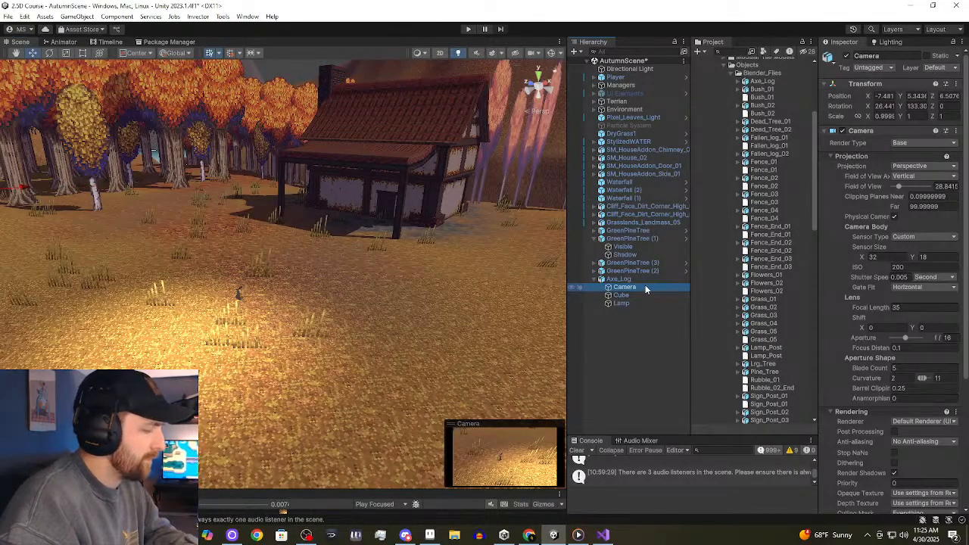
key(Delete)
click(638, 295)
key(Delete)
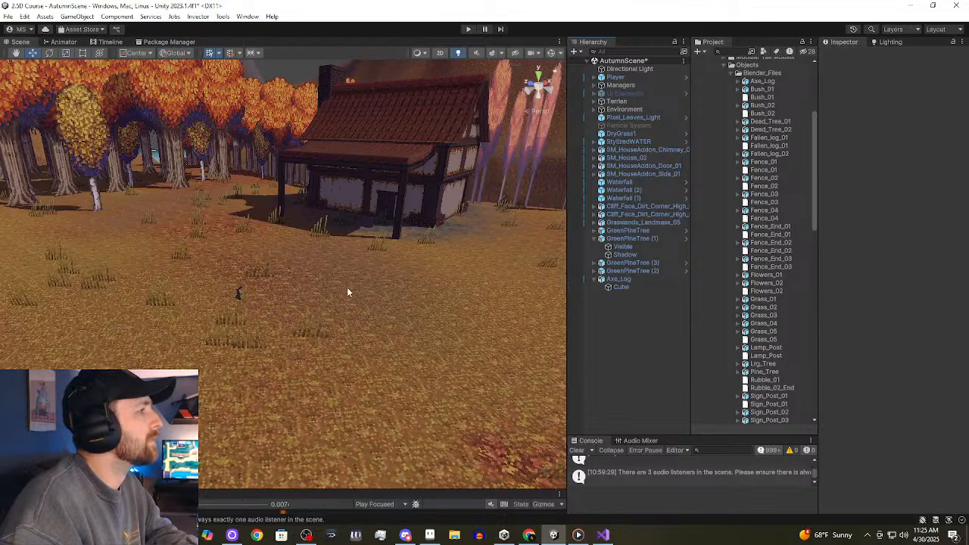
Set the Axe_Log's scale to 4 on all three axes and lower it slightly into the ground.
scroll(210, 307, up, 2)
mouse_move(229, 307)
middle_down()
mouse_move(223, 314)
mouse_move(238, 291)
middle_up()
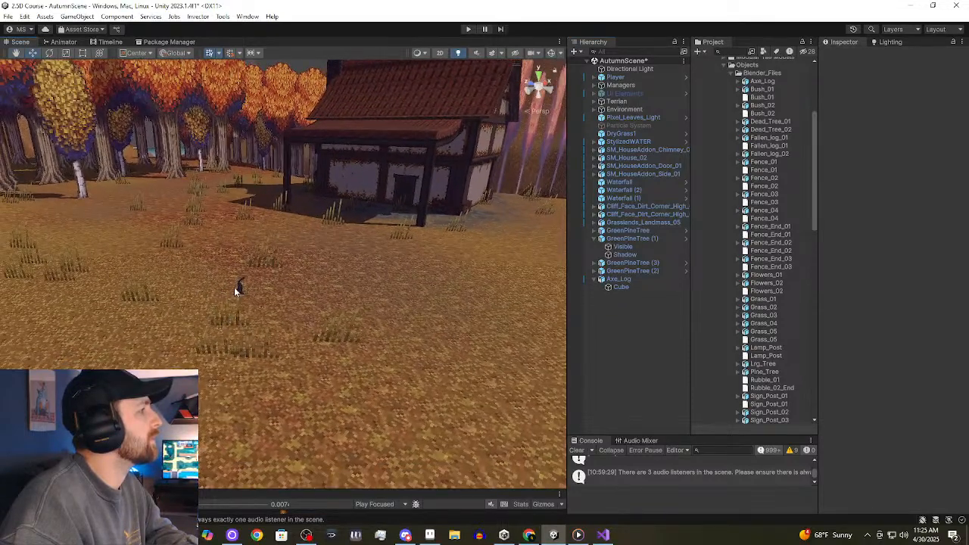
click(237, 286)
click(884, 133)
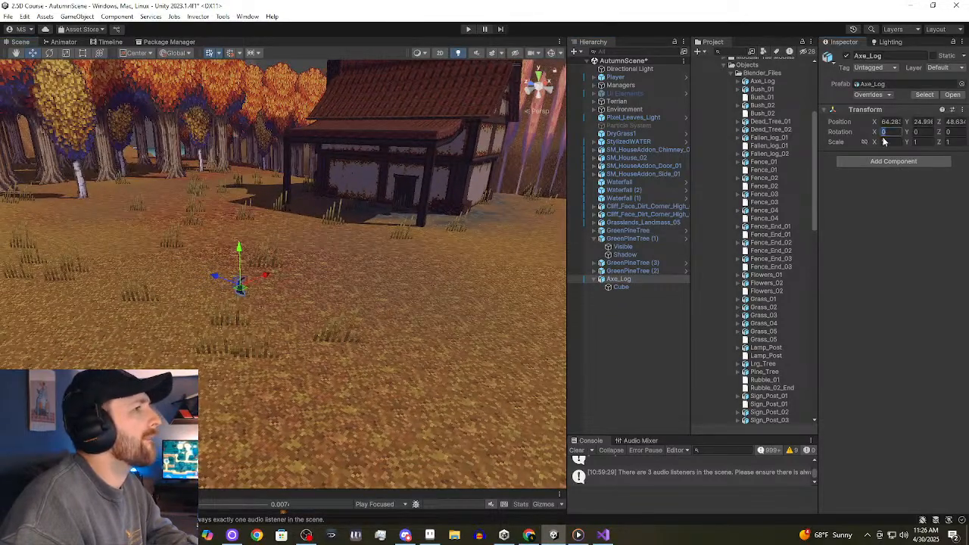
click(884, 142)
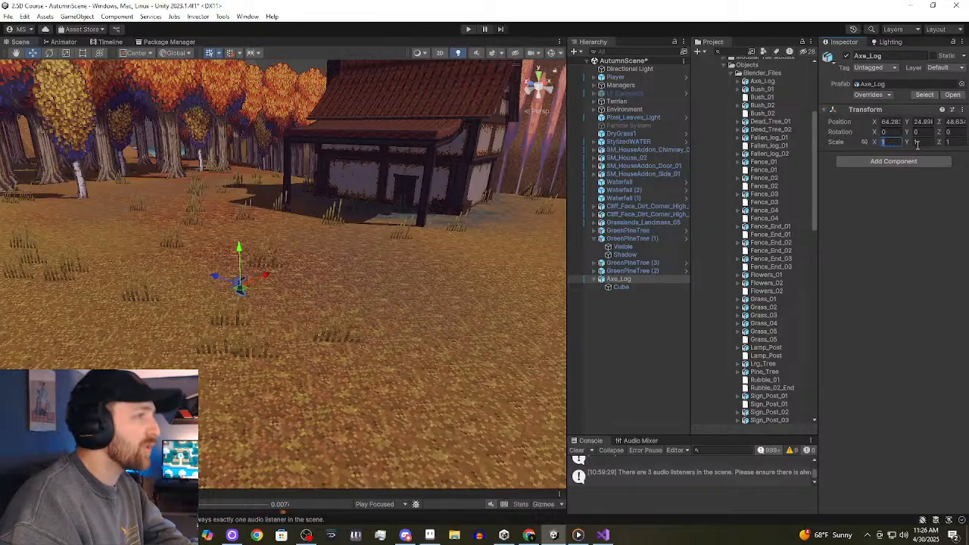
text(4)
key(Tab)
text(4)
key(Tab)
text(4)
right_drag(244, 255, 287, 277)
scroll(233, 276, up, 2)
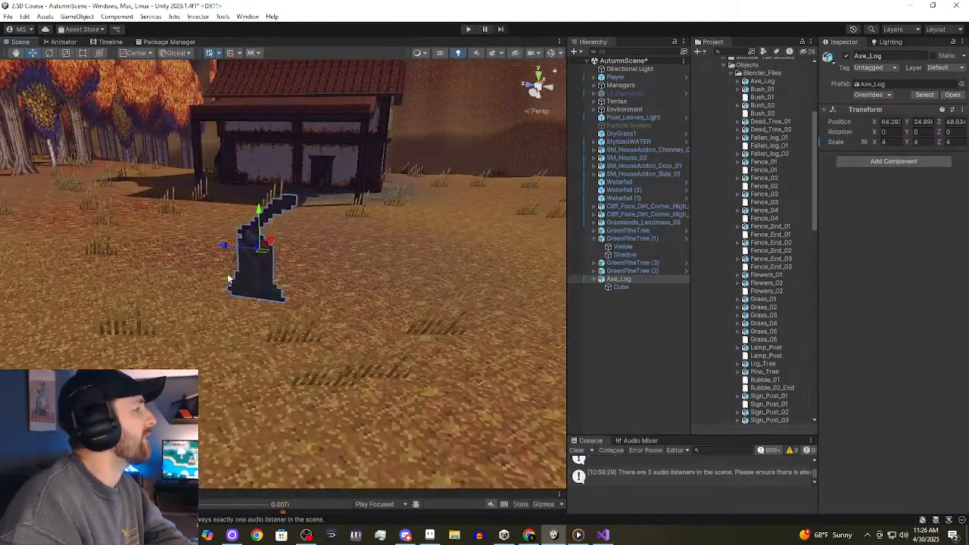
middle_drag(233, 276, 374, 228)
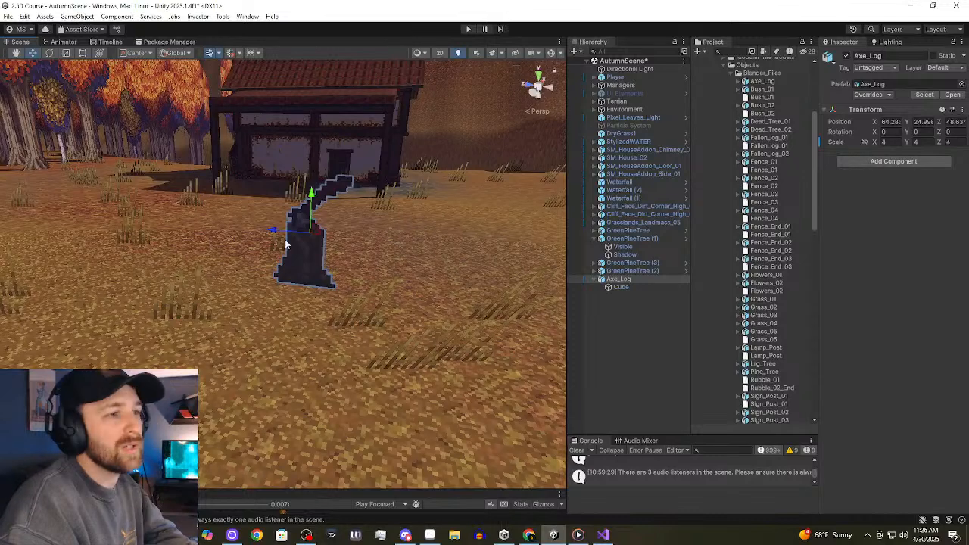
drag(312, 199, 311, 203)
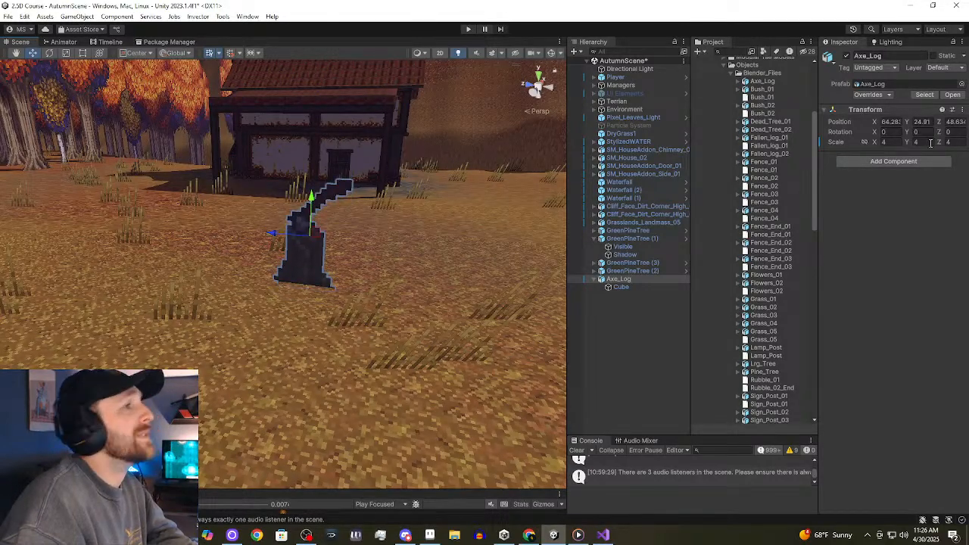
Set the Axe_Log's scale to 2 on all three axes and adjust its height to about Y 24.93.
click(888, 142)
text(2)
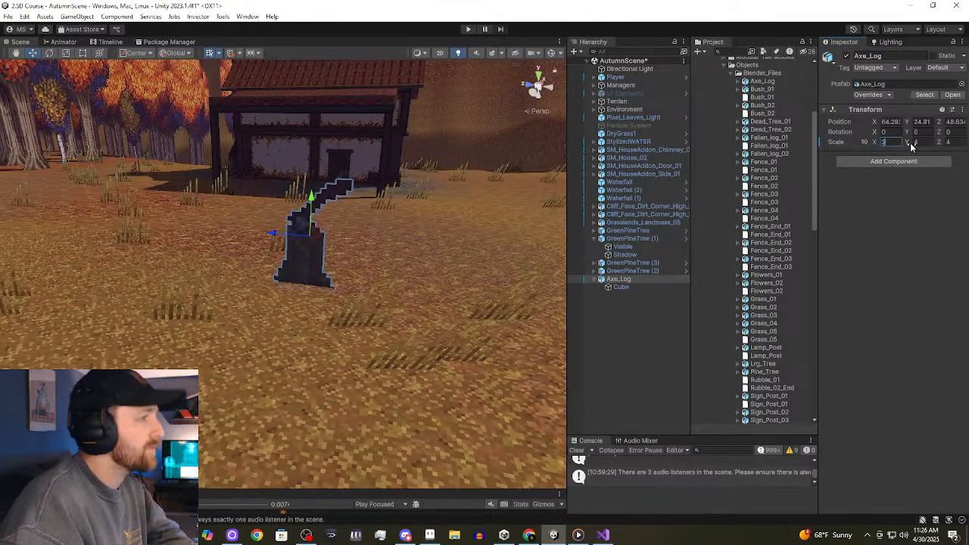
click(921, 142)
text(2)
click(953, 143)
text(2)
drag(309, 226, 310, 225)
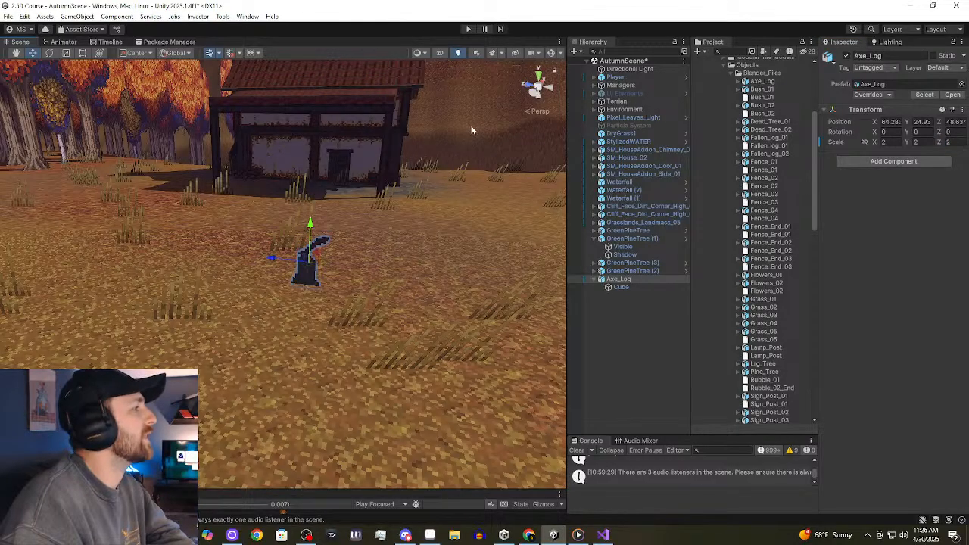
Examine the placed Axe_Log in front of the house up close and from farther back.
scroll(315, 260, up, 3)
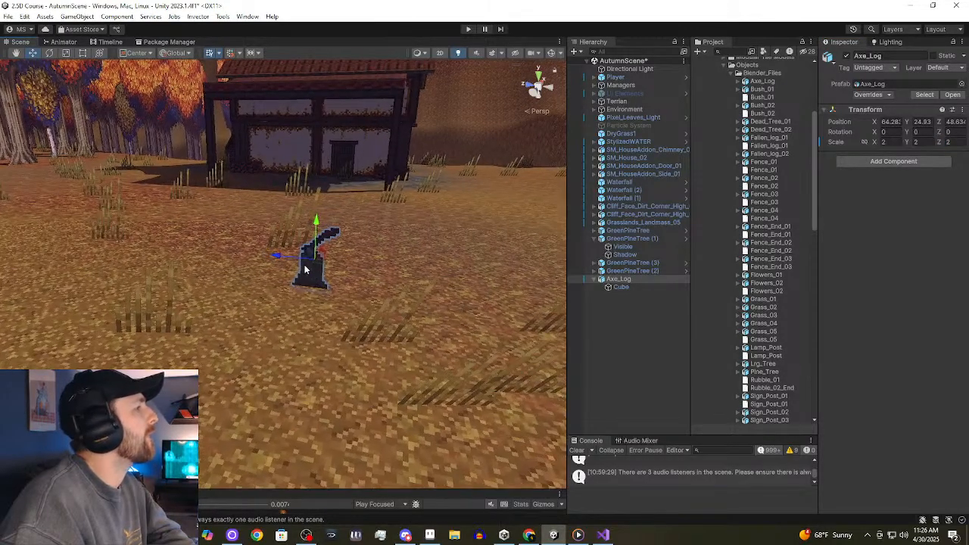
scroll(268, 267, up, 1)
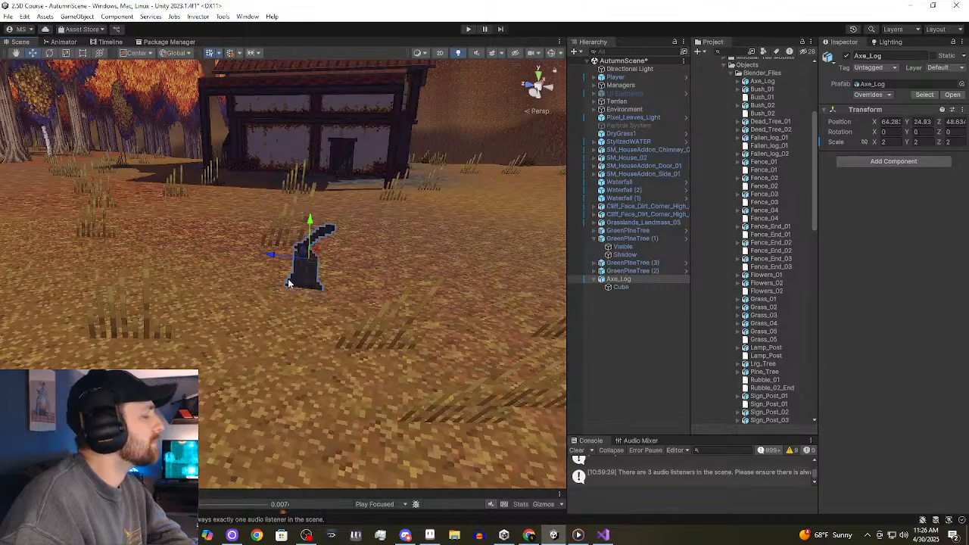
key(f)
scroll(296, 306, up, 1)
scroll(288, 299, down, 2)
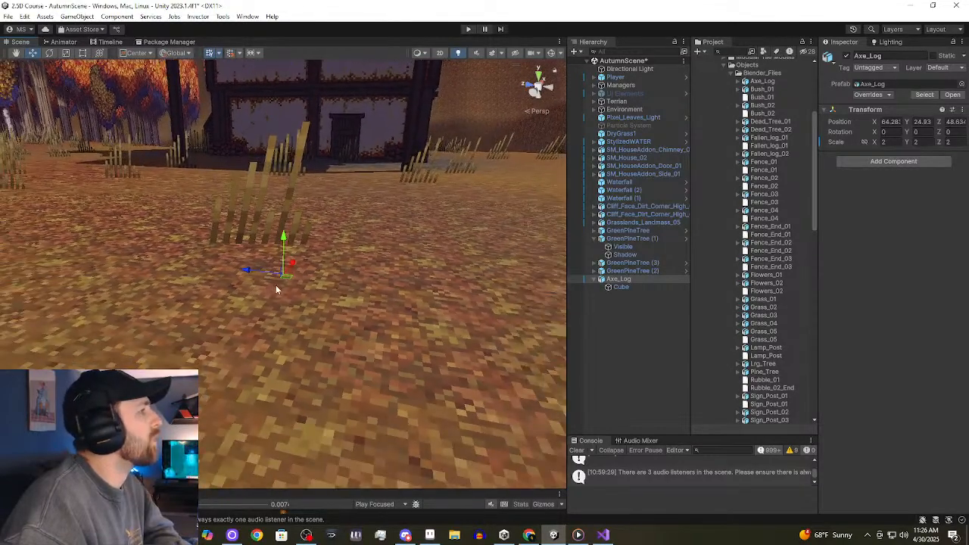
scroll(276, 285, down, 4)
middle_drag(273, 282, 289, 246)
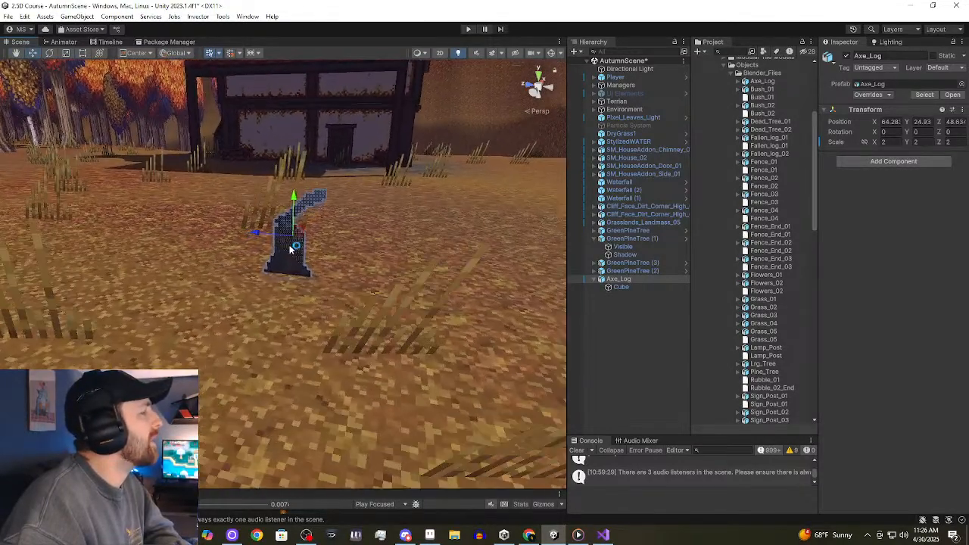
scroll(292, 256, up, 2)
scroll(293, 259, down, 3)
right_drag(290, 274, 292, 243)
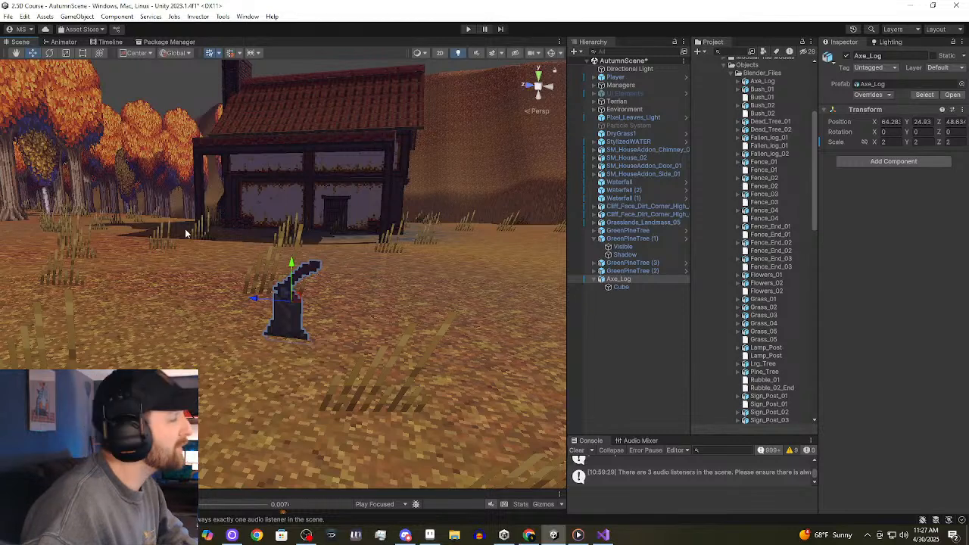
Rotate the Axe_Log around its Y axis to -92 degrees.
right_drag(186, 229, 220, 232)
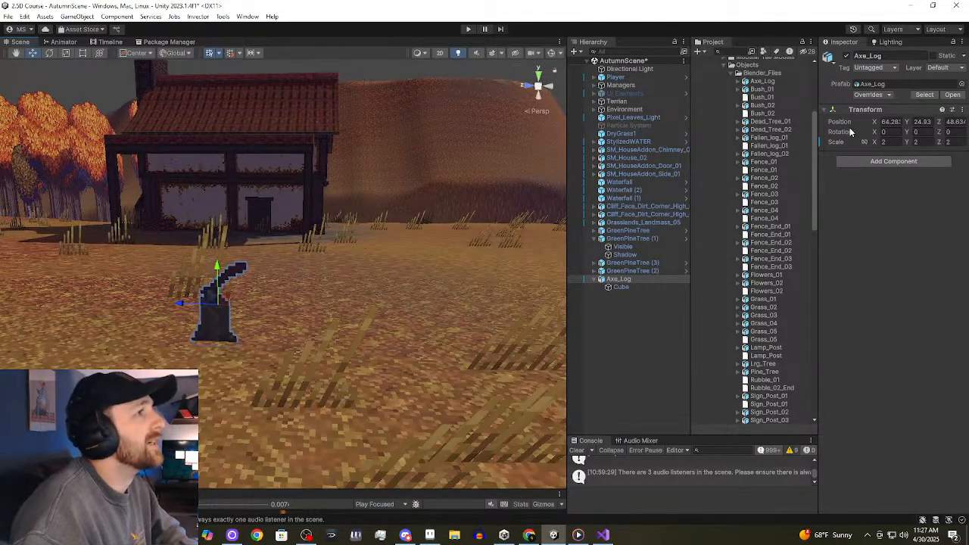
drag(909, 132, 740, 142)
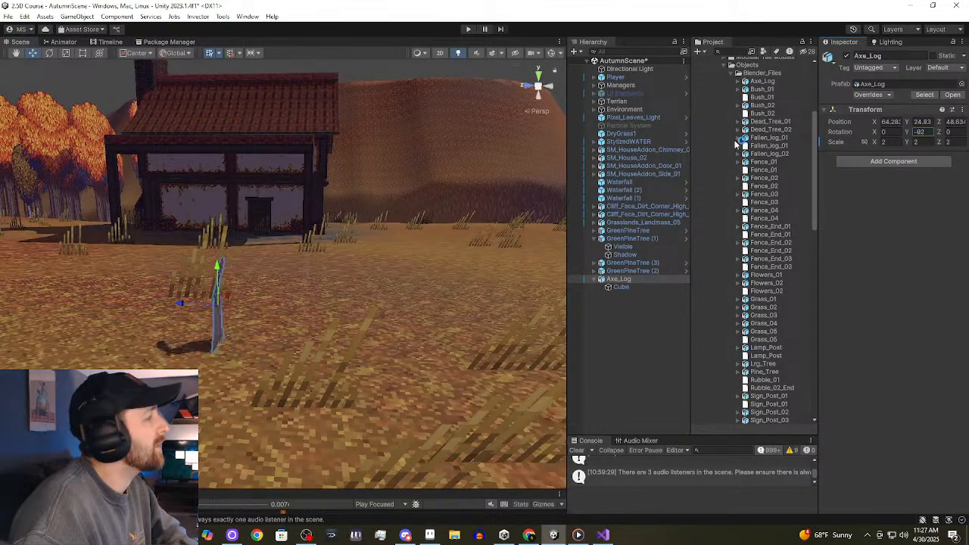
right_drag(271, 279, 190, 239)
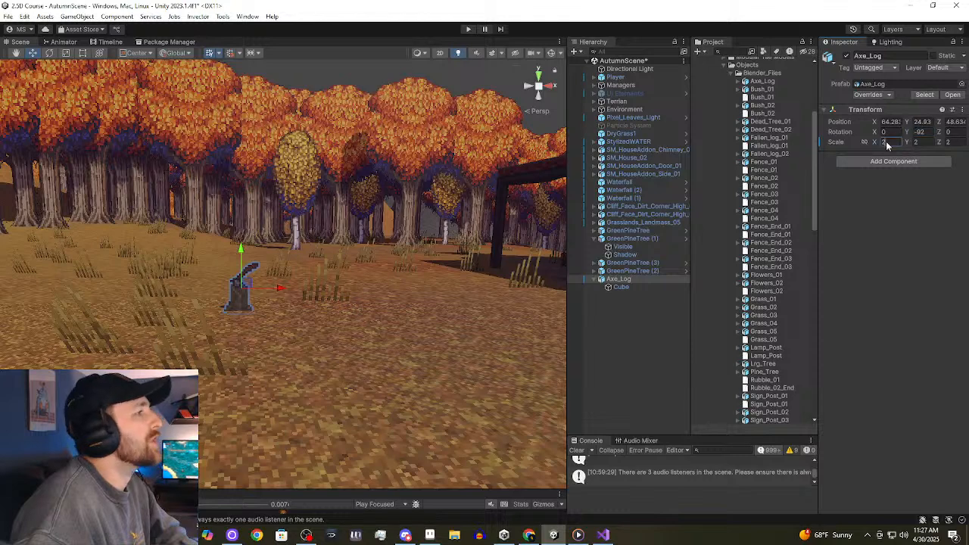
Set the Axe_Log's scale to 3 on all three axes.
text(3)
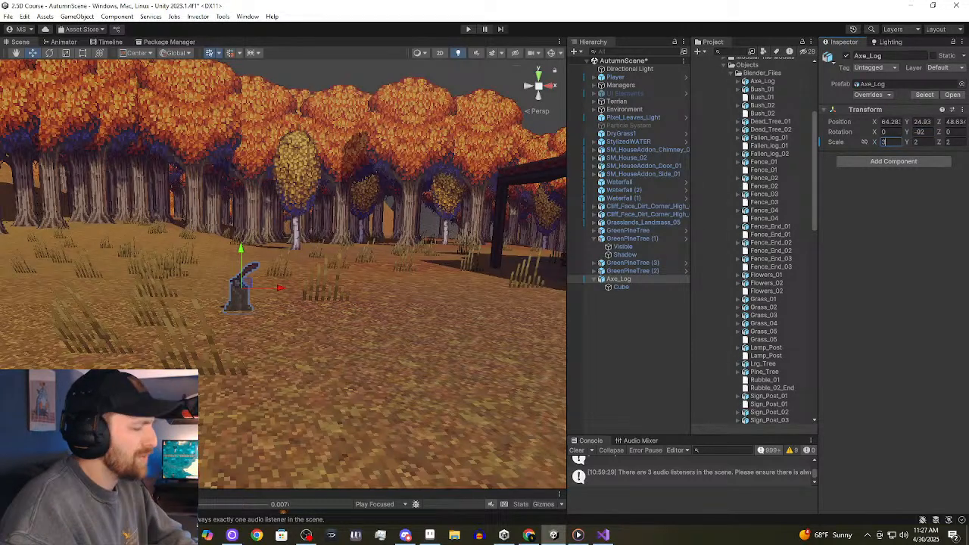
click(950, 143)
text(3)
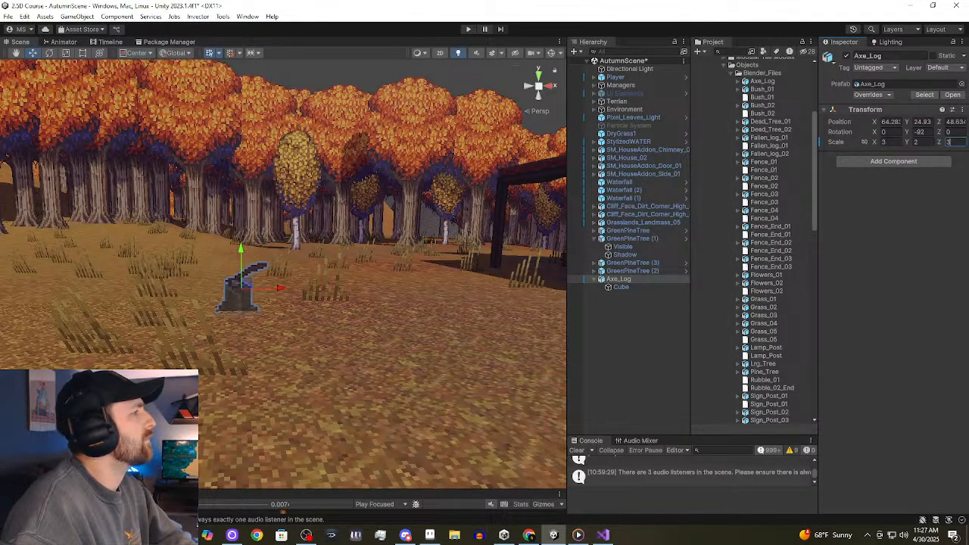
click(918, 143)
text(3)
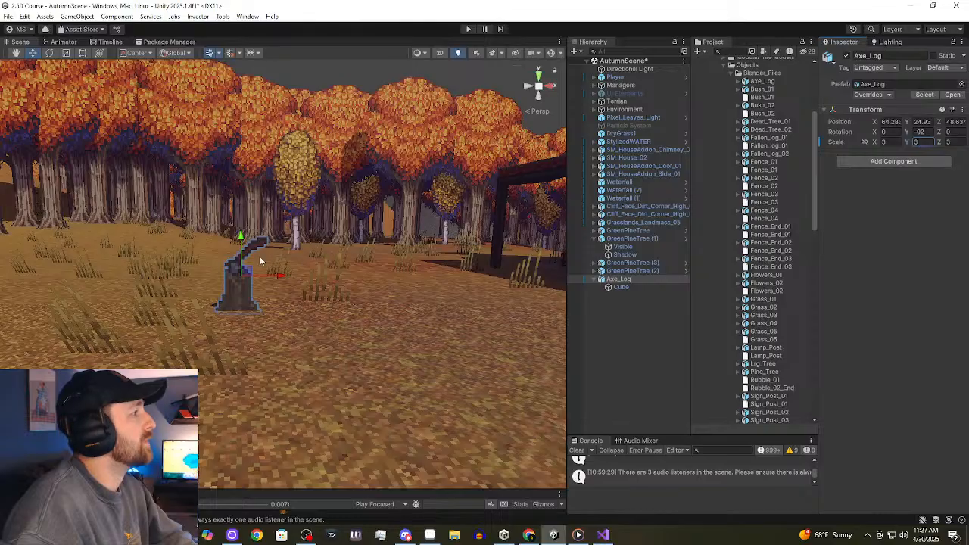
Lower the Axe_Log to Y 24.92 and shift it along X to about 71.23, closer to the house.
drag(241, 237, 243, 238)
right_drag(258, 250, 323, 251)
middle_drag(322, 251, 359, 251)
middle_drag(104, 281, 66, 242)
key(w)
drag(28, 219, 261, 231)
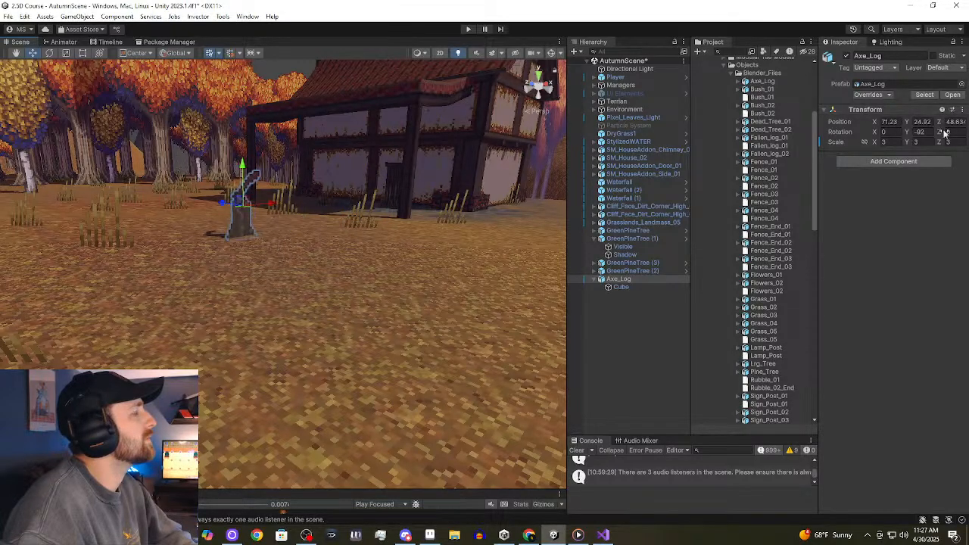
Set the Axe_Log's scale to 2 on all three axes and deselect it.
click(887, 142)
text(2)
key(Tab)
text(2)
key(Tab)
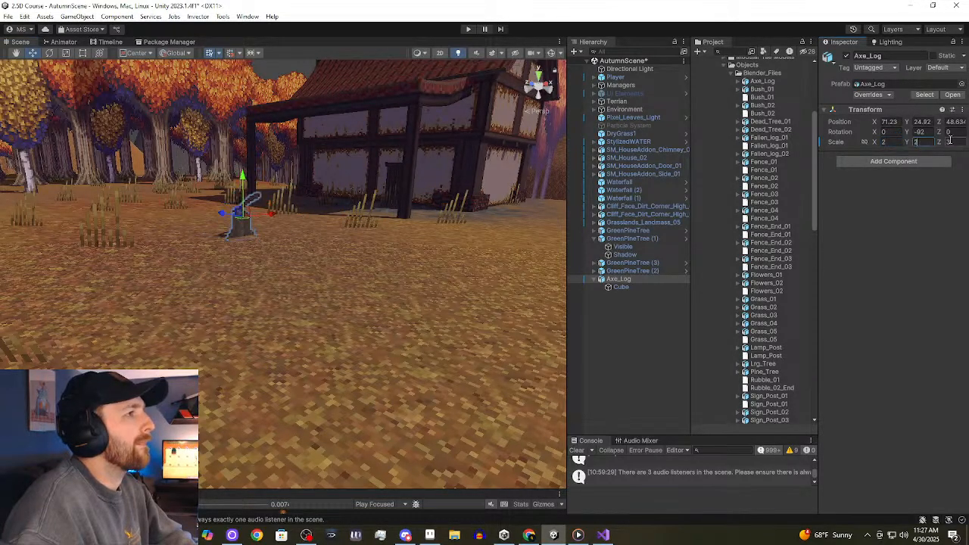
text(2)
right_drag(287, 189, 268, 158)
click(346, 102)
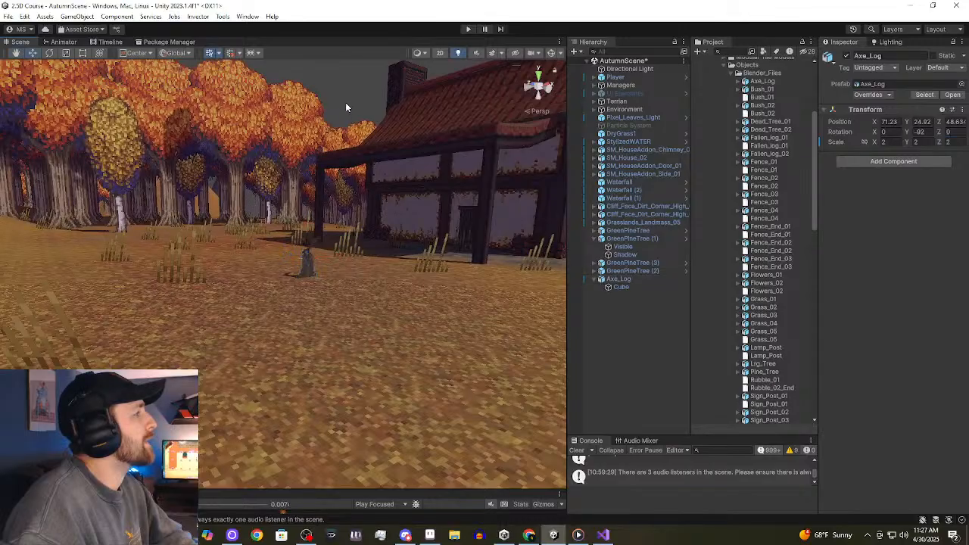
Move the Axe_Log along X to about 73, nearer the corner of the porch.
right_drag(263, 268, 64, 290)
click(173, 283)
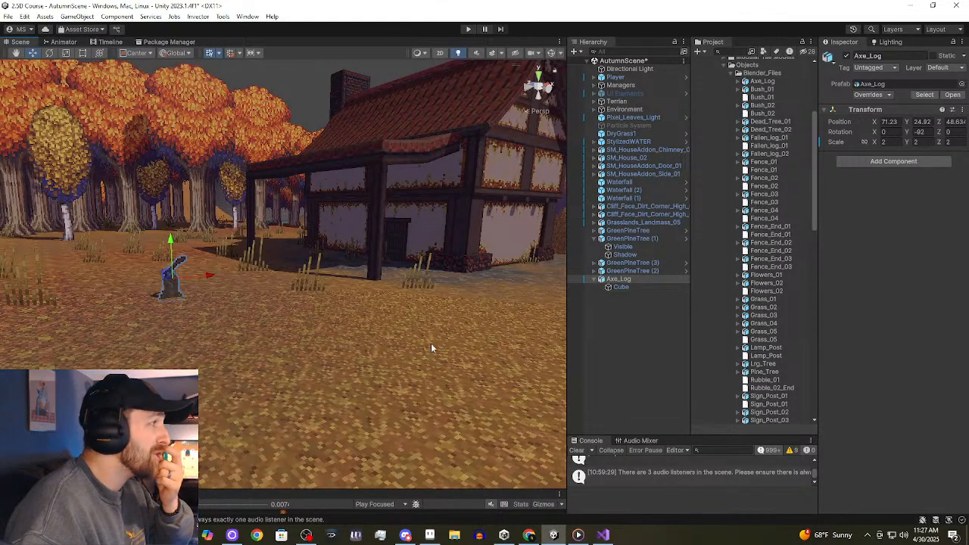
drag(206, 283, 252, 280)
click(299, 64)
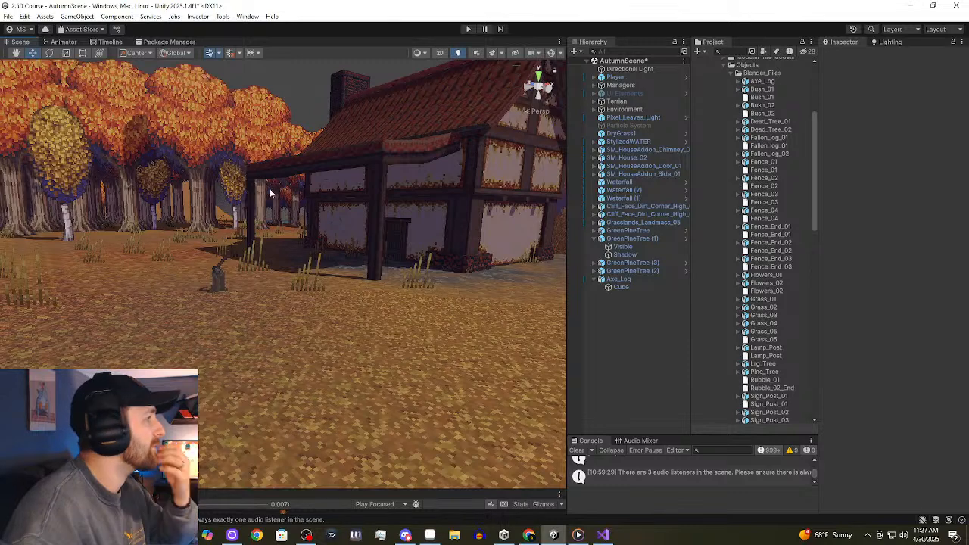
click(219, 286)
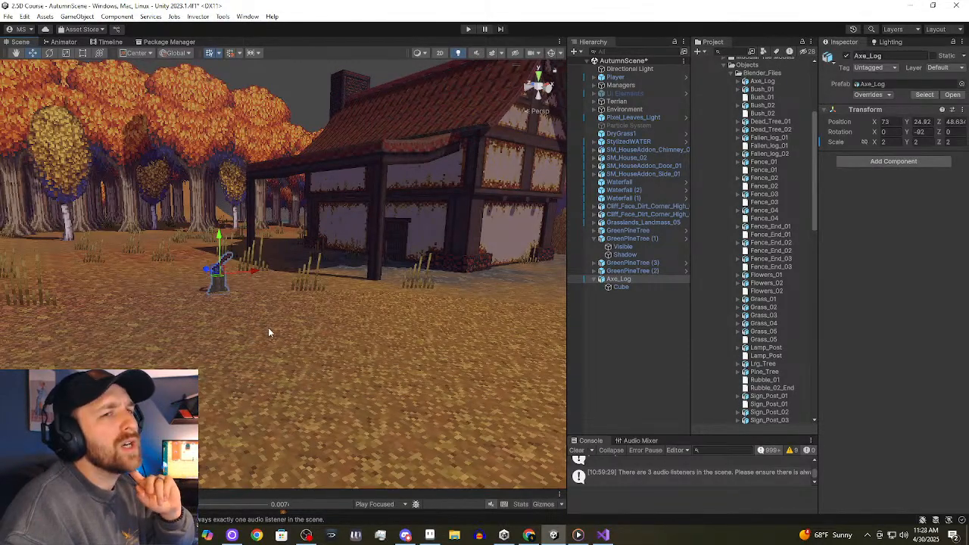
Set the Axe_Log's Y rotation to -90 degrees and deselect it.
middle_drag(325, 319, 482, 354)
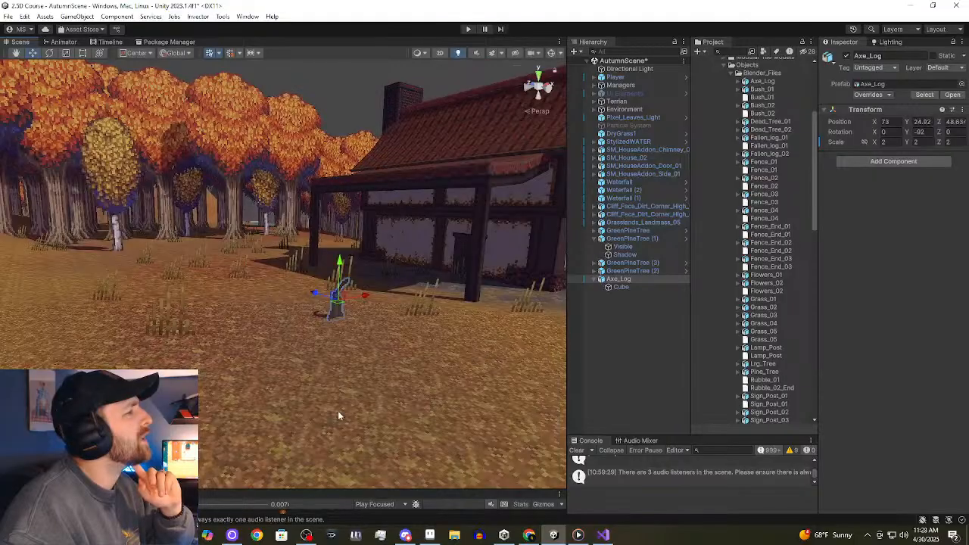
middle_drag(349, 411, 350, 544)
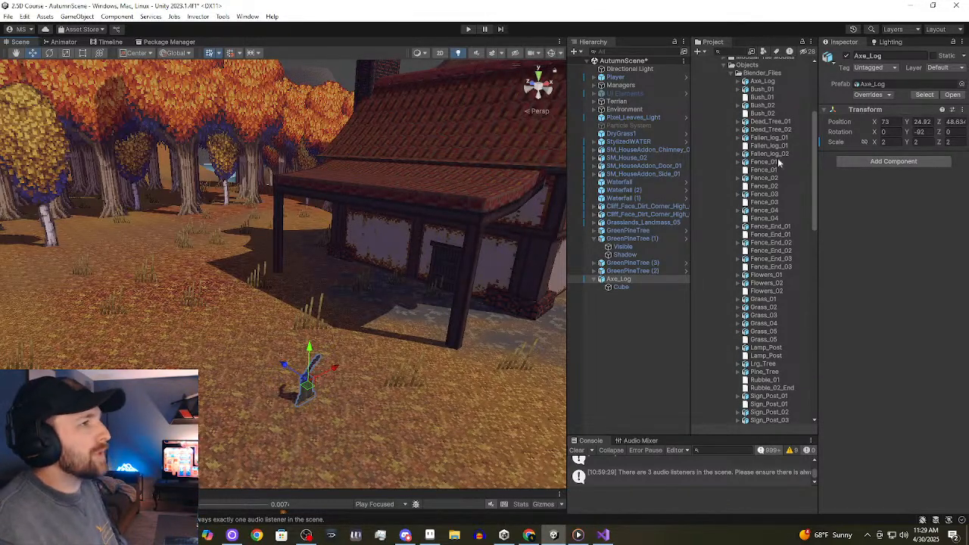
click(930, 131)
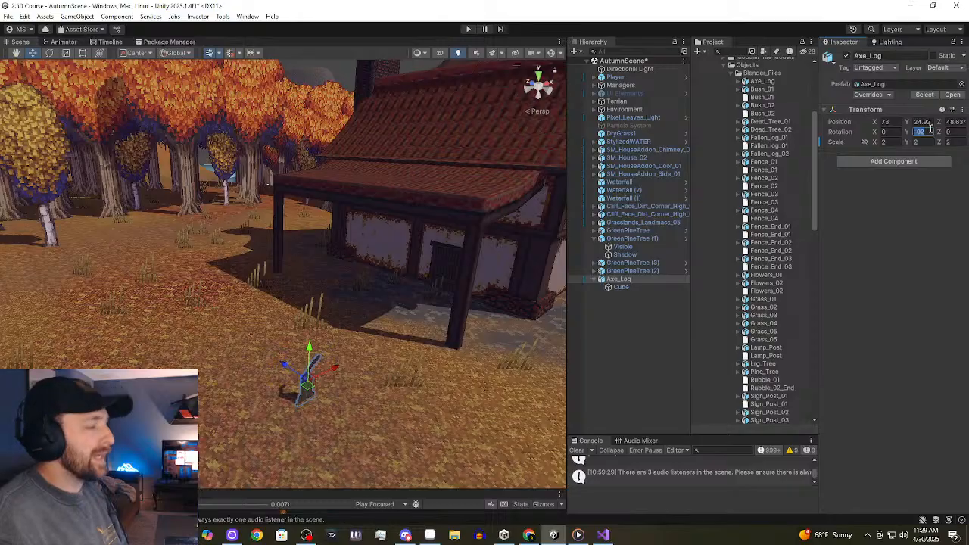
text(-90)
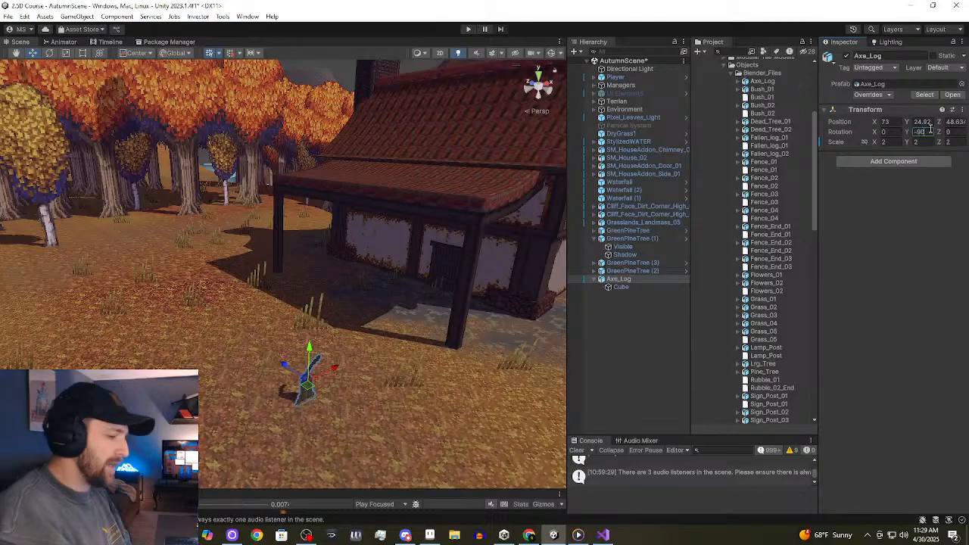
click(340, 76)
right_drag(317, 362, 292, 344)
middle_drag(347, 340, 261, 203)
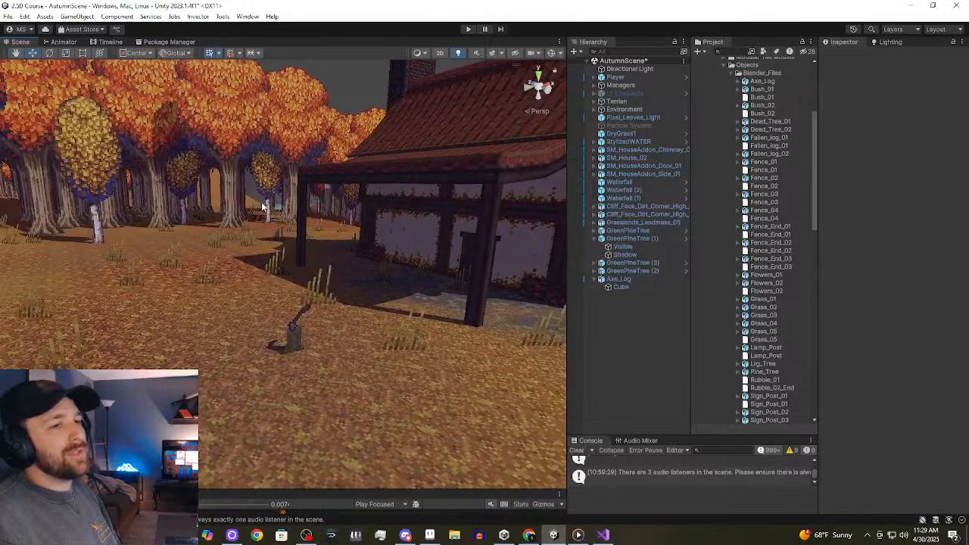
Move the Axe_Log in front of the porch to about X 75.33, Z 44.94.
click(295, 342)
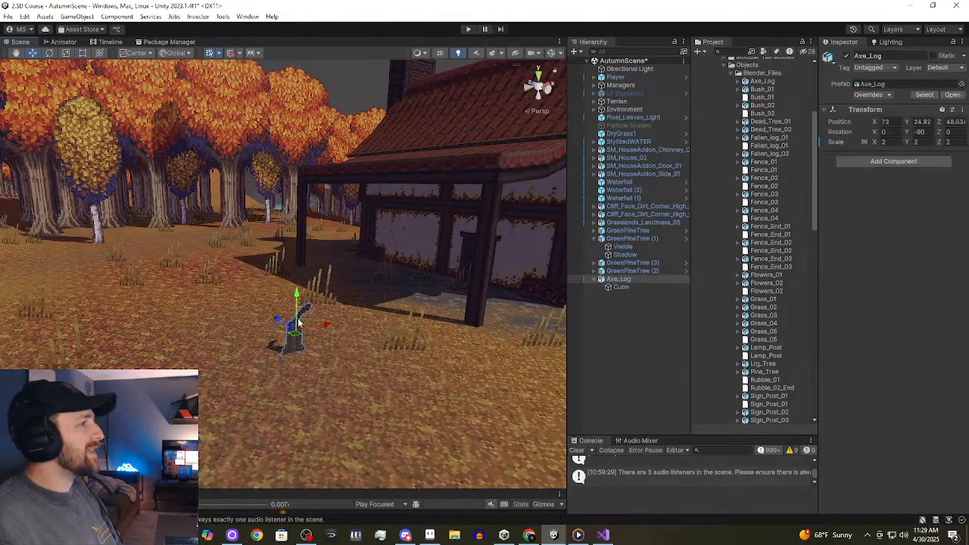
drag(276, 319, 364, 373)
middle_drag(335, 374, 201, 320)
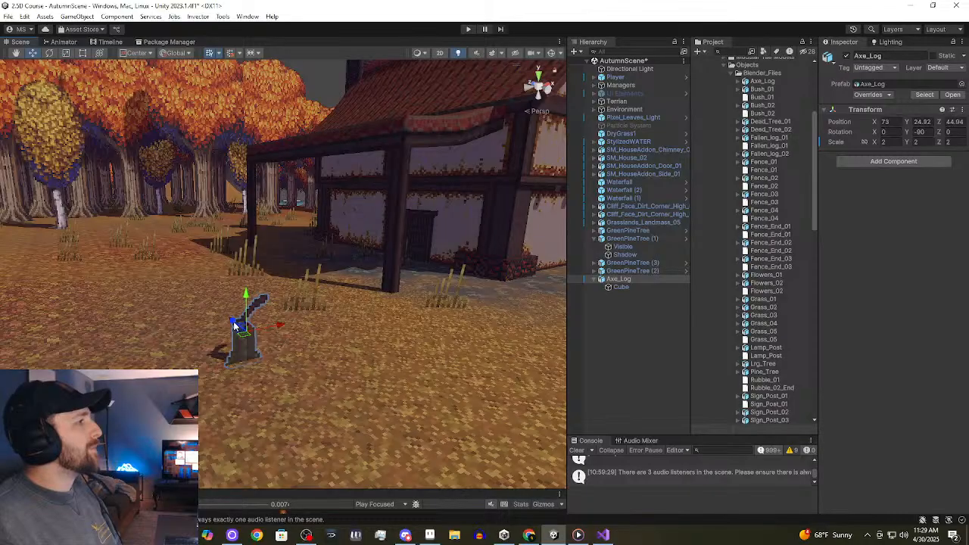
drag(274, 330, 359, 353)
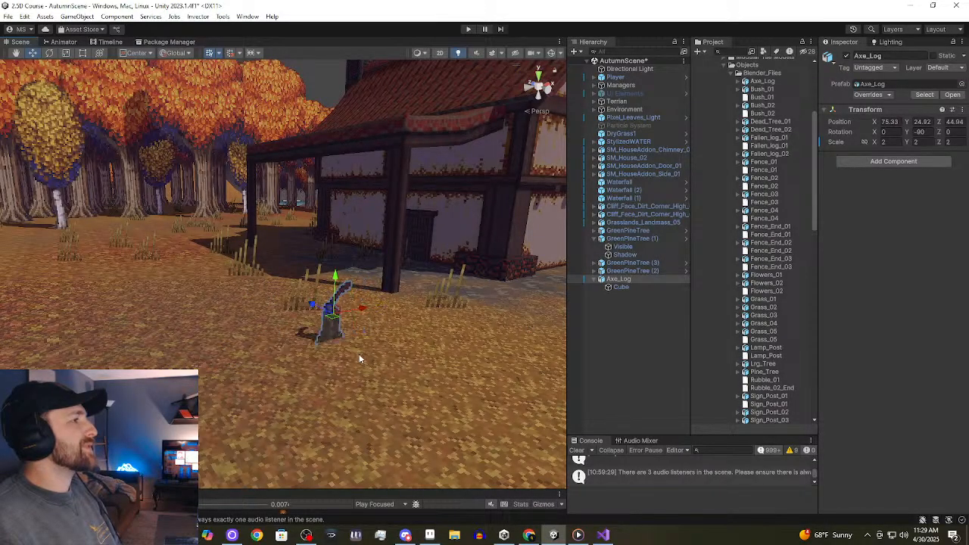
Move the Axe_Log away from the house into the open clearing at about X 58.77, Z 51.05.
right_drag(359, 354, 259, 342)
middle_drag(259, 342, 283, 404)
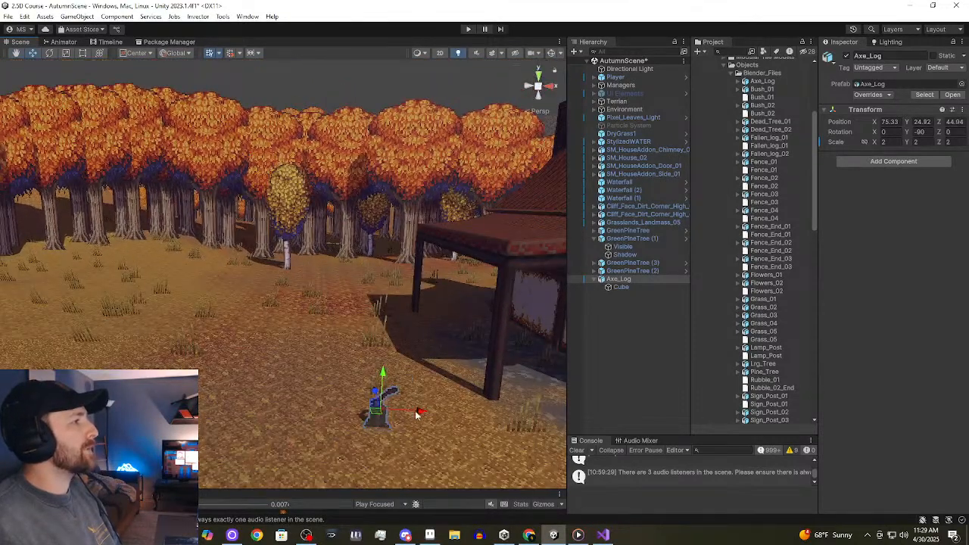
drag(417, 413, 126, 395)
middle_drag(125, 401, 268, 406)
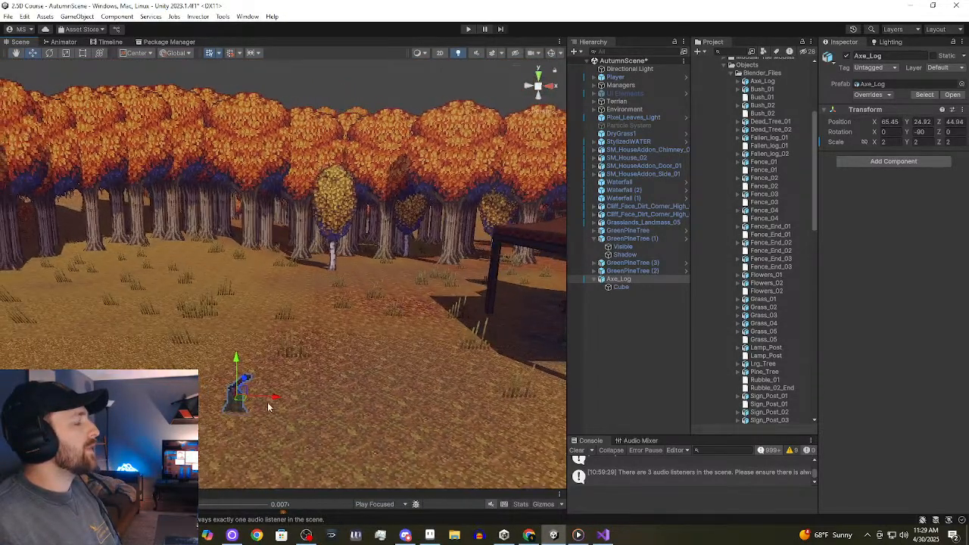
drag(277, 401, 94, 396)
middle_drag(94, 396, 226, 415)
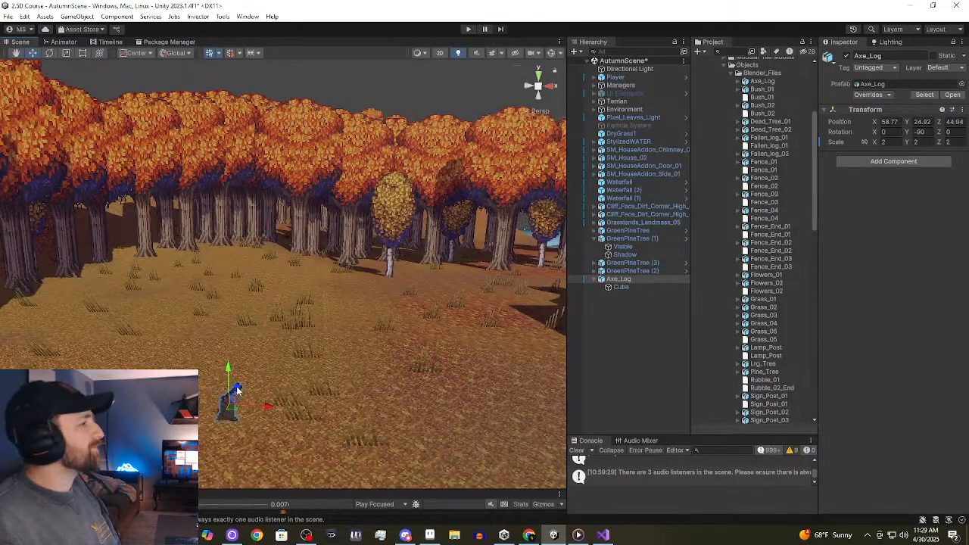
drag(238, 388, 289, 351)
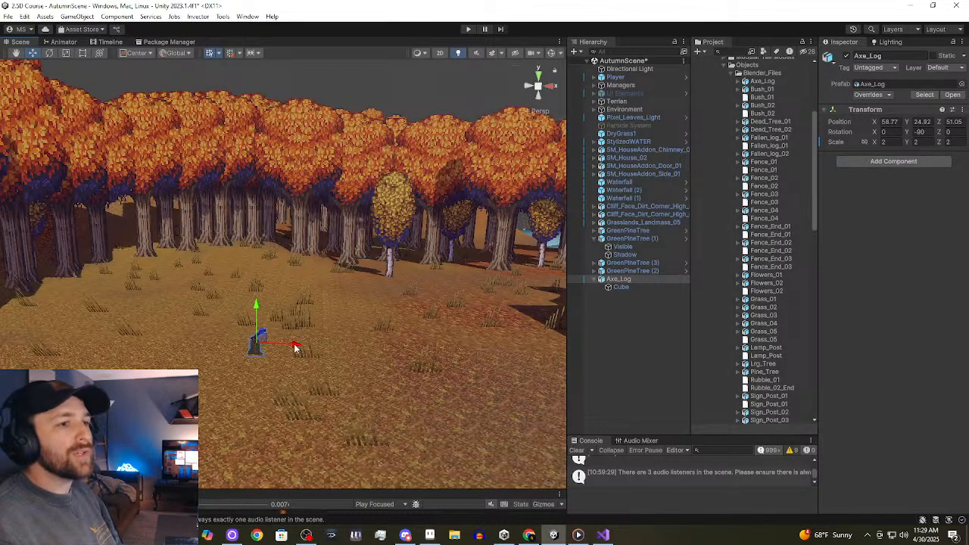
Move the Axe_Log along X to about 40.36 at the forest edge, raise it to Y 24.93, and deselect it.
drag(295, 348, 52, 348)
middle_drag(76, 346, 257, 413)
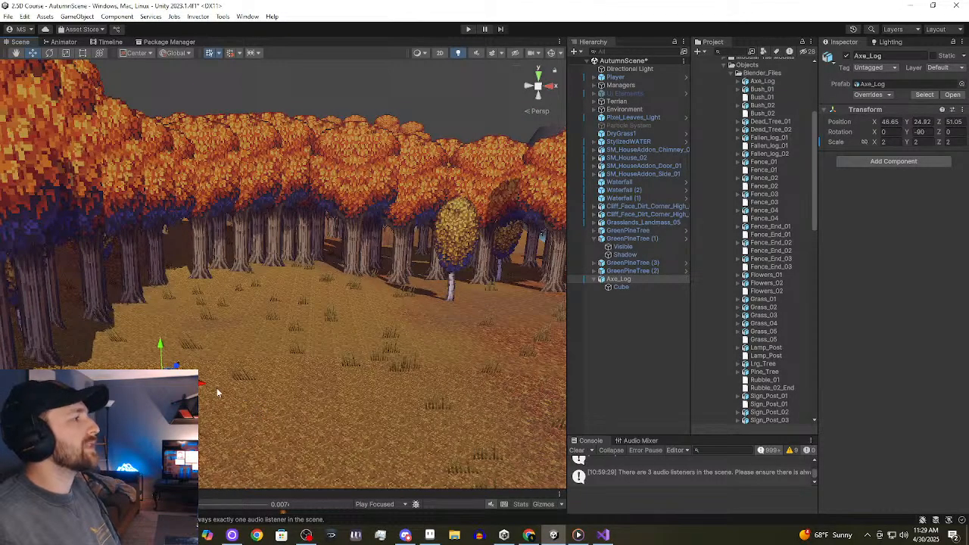
drag(203, 383, 171, 385)
drag(106, 384, 104, 385)
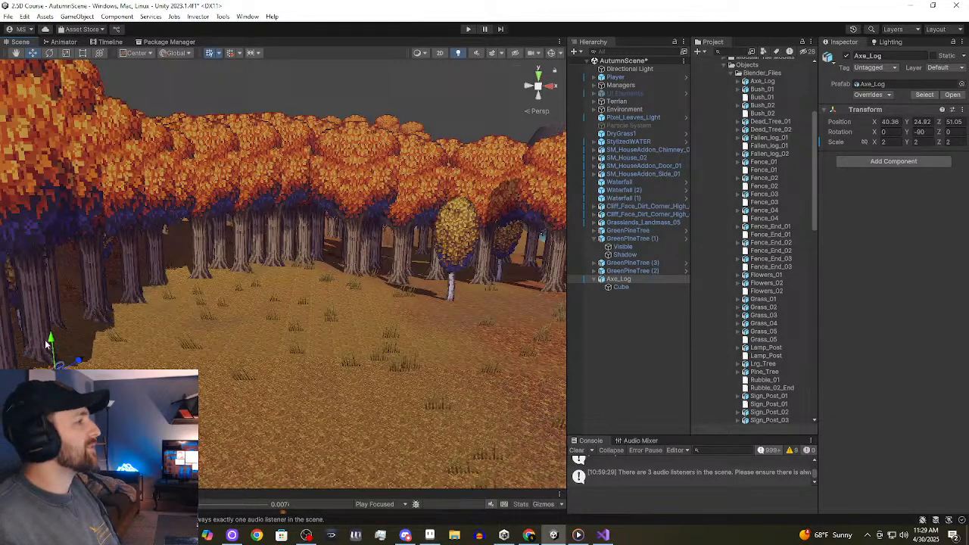
drag(50, 338, 54, 340)
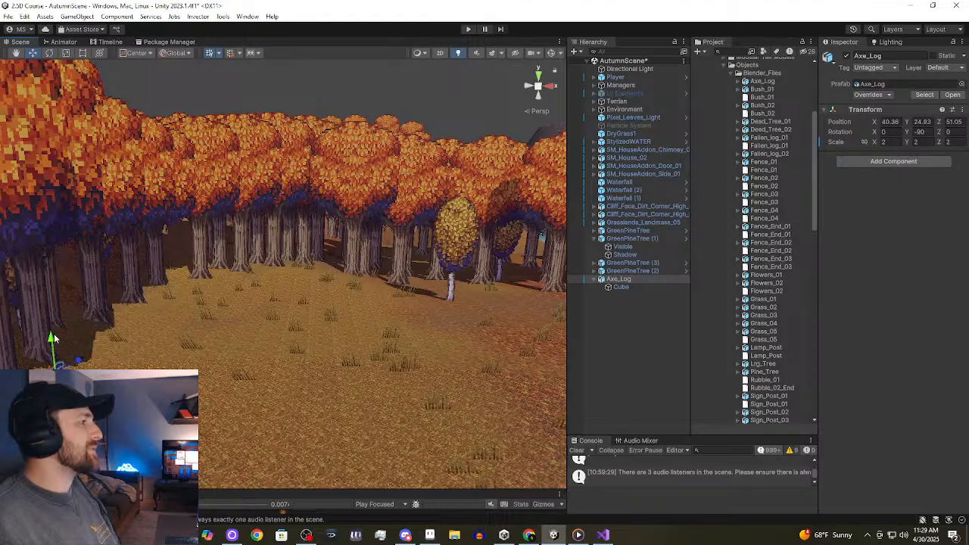
click(416, 93)
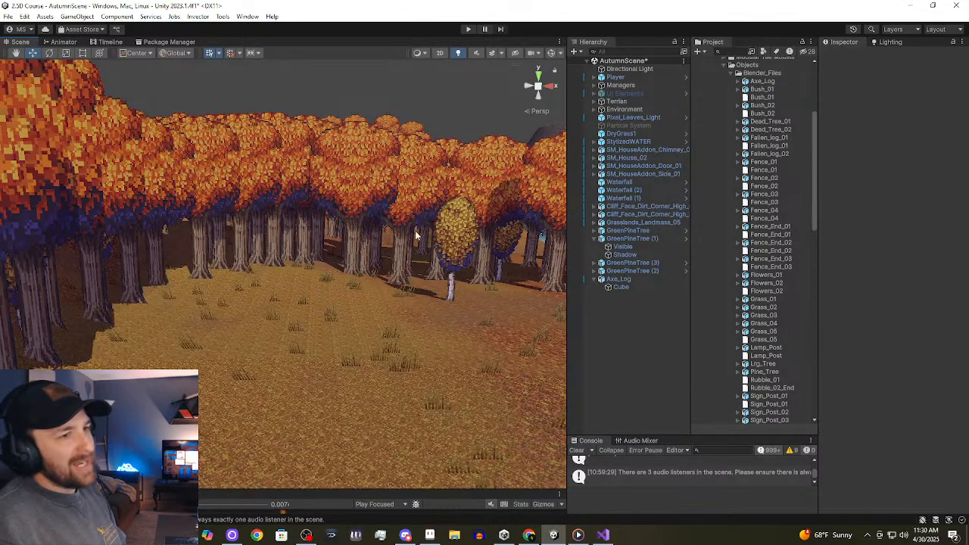
Choose the Fallen_log_02 model from the prop assets, remap its material to AutumnLandsNewMat and apply the import change.
right_drag(401, 249, 275, 253)
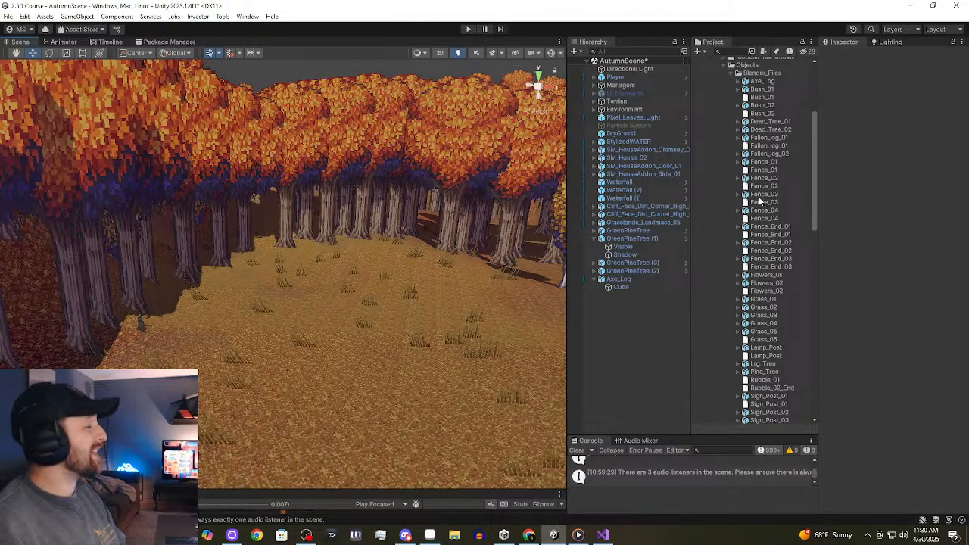
click(759, 90)
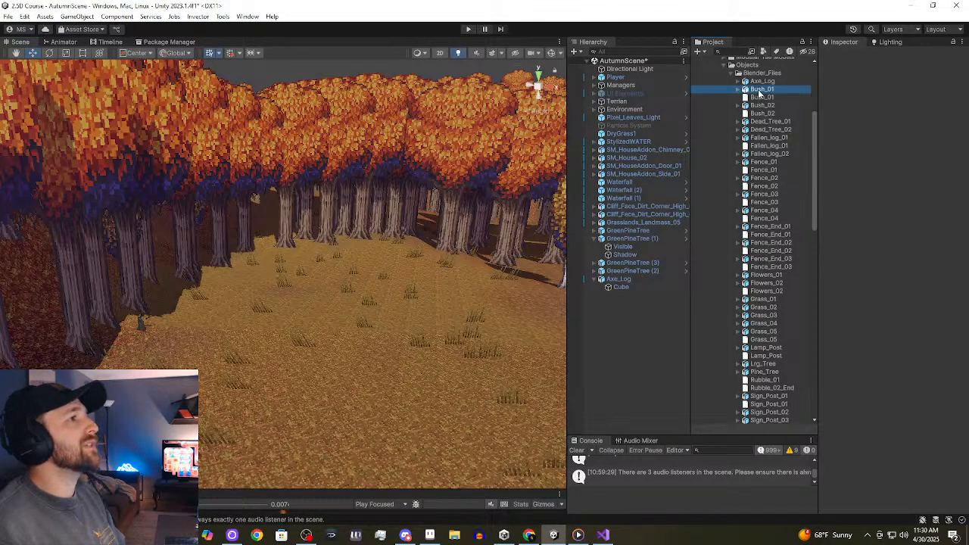
click(768, 130)
click(770, 169)
click(769, 156)
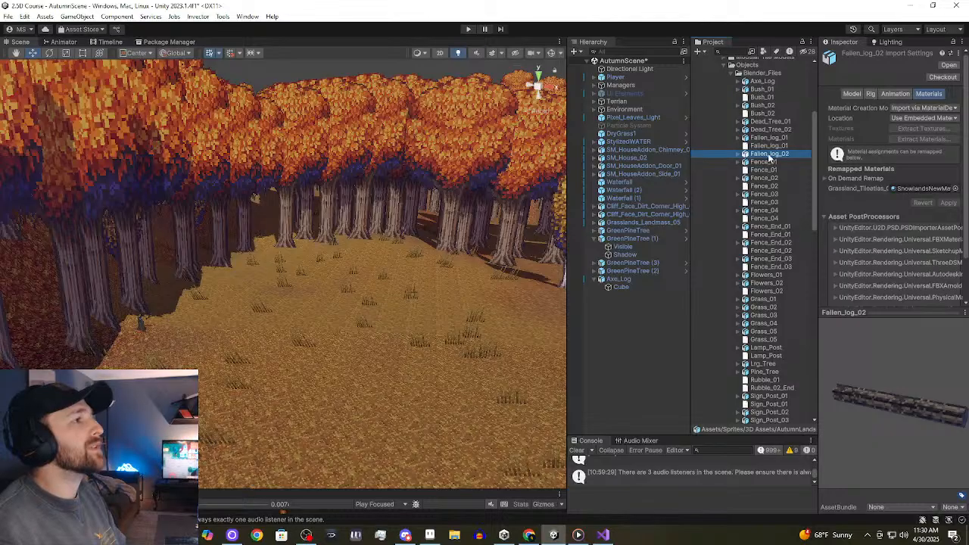
click(770, 140)
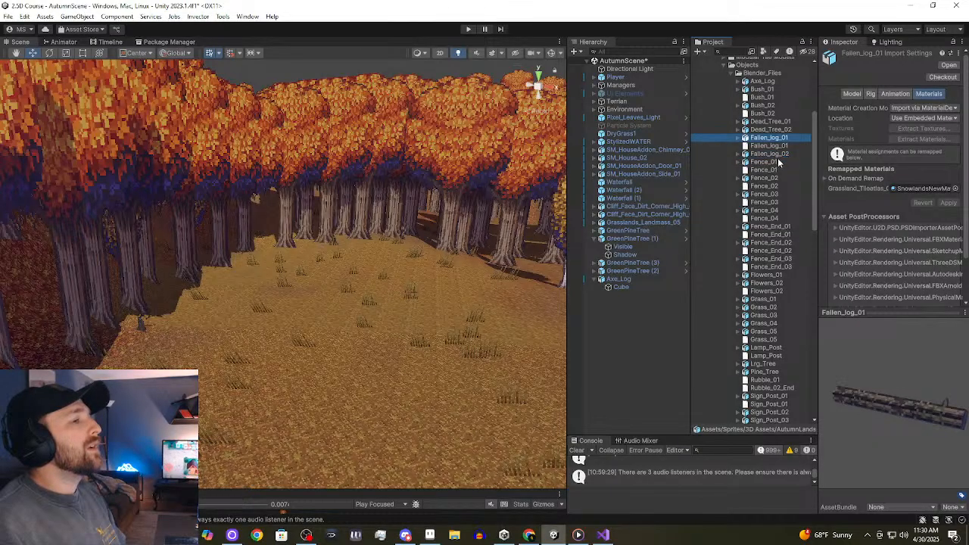
click(777, 156)
scroll(766, 364, down, 5)
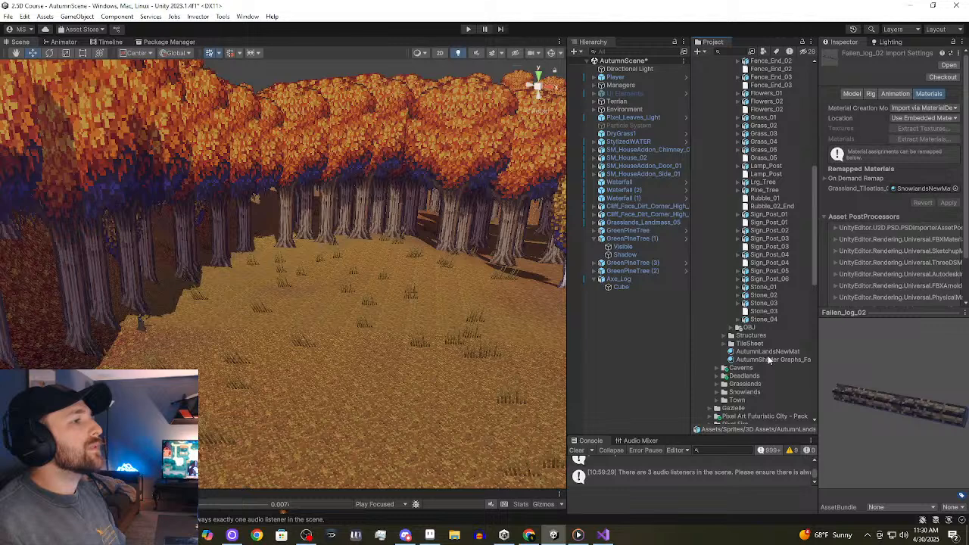
drag(873, 216, 917, 188)
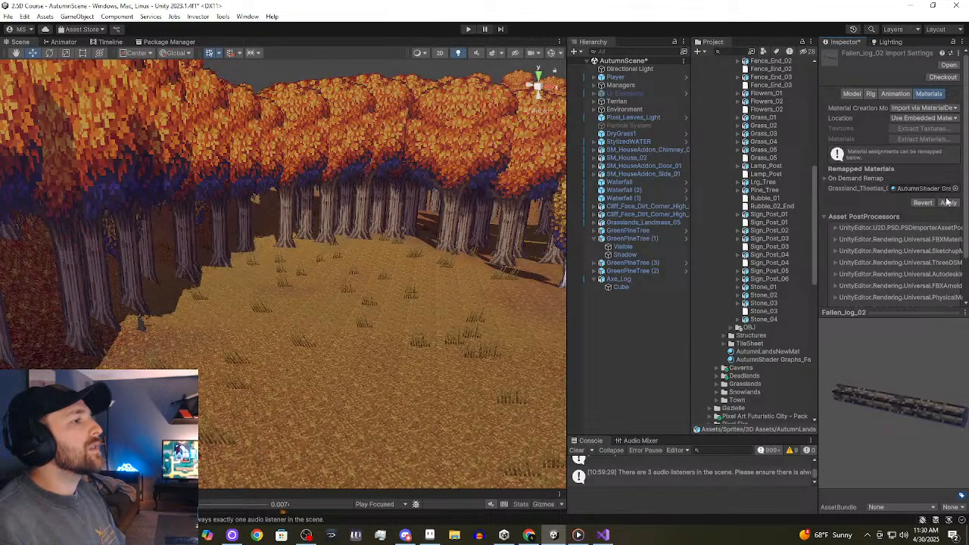
drag(790, 352, 921, 141)
click(945, 155)
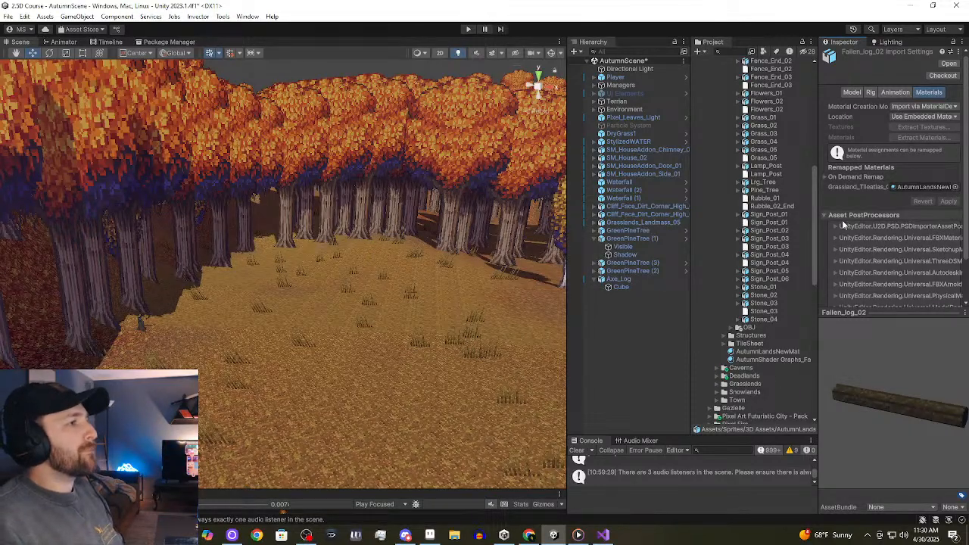
Place Fallen_log_02 on the grass in the clearing at about X 51.49, Y 24.9, Z 55.2.
scroll(807, 280, up, 5)
click(793, 125)
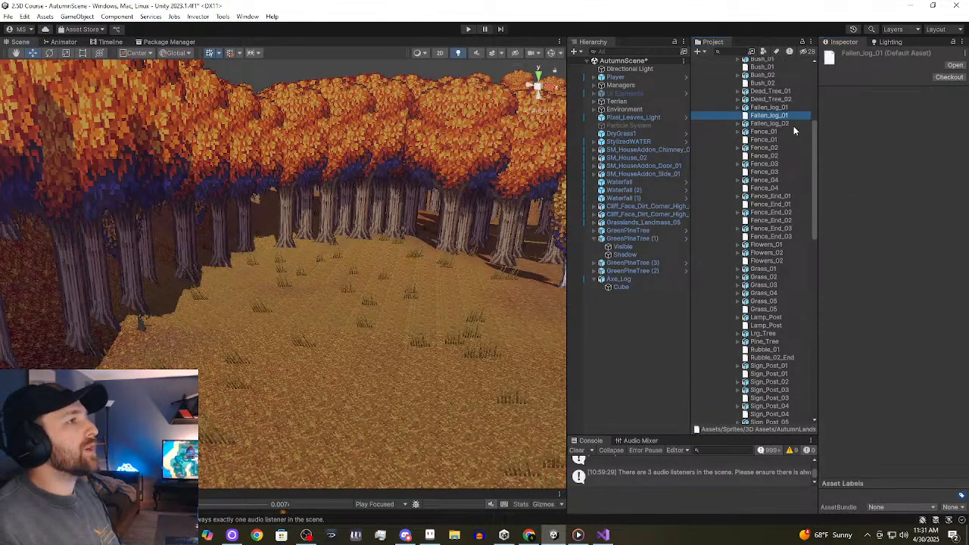
drag(800, 125, 327, 343)
scroll(374, 368, up, 3)
middle_drag(374, 368, 268, 207)
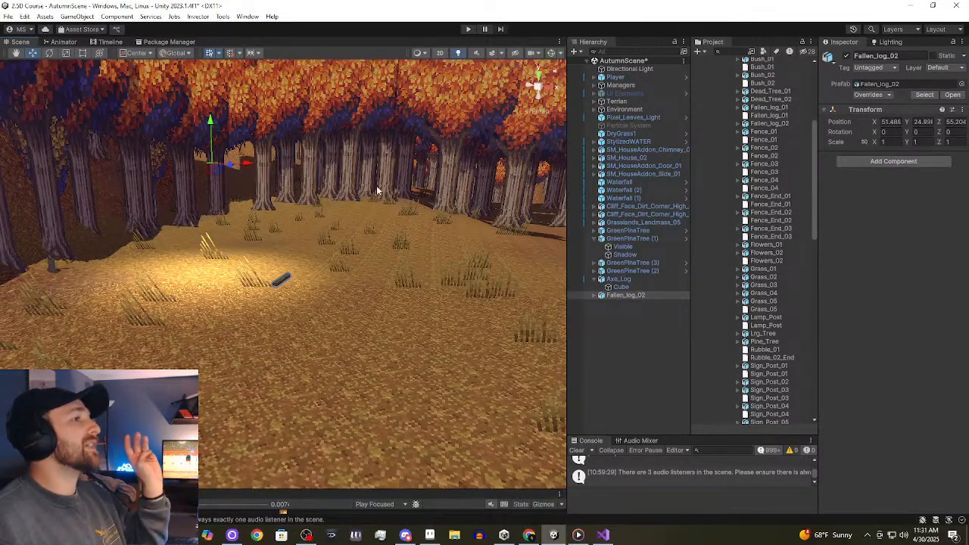
Delete the Lamp and Camera child objects of Fallen_log_02, keeping only its Cube.
click(287, 280)
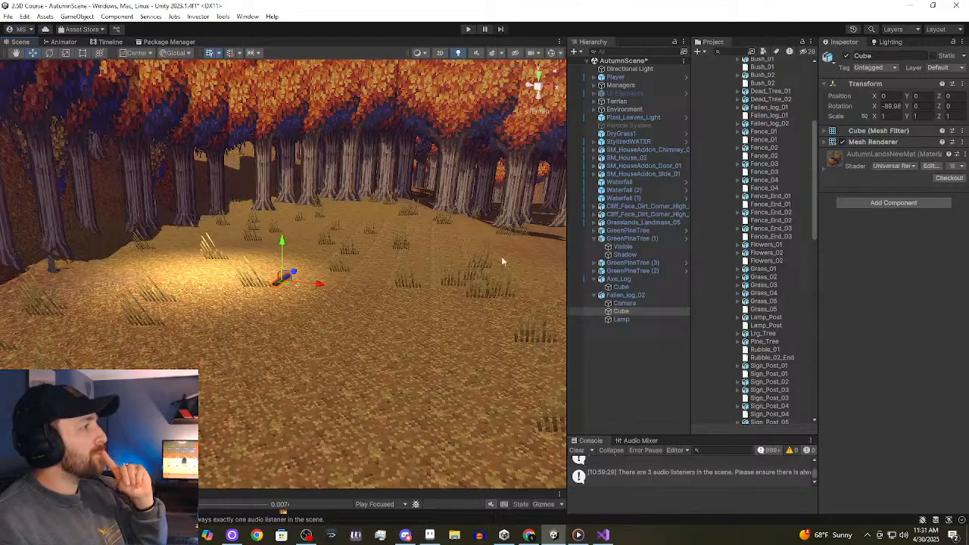
click(635, 318)
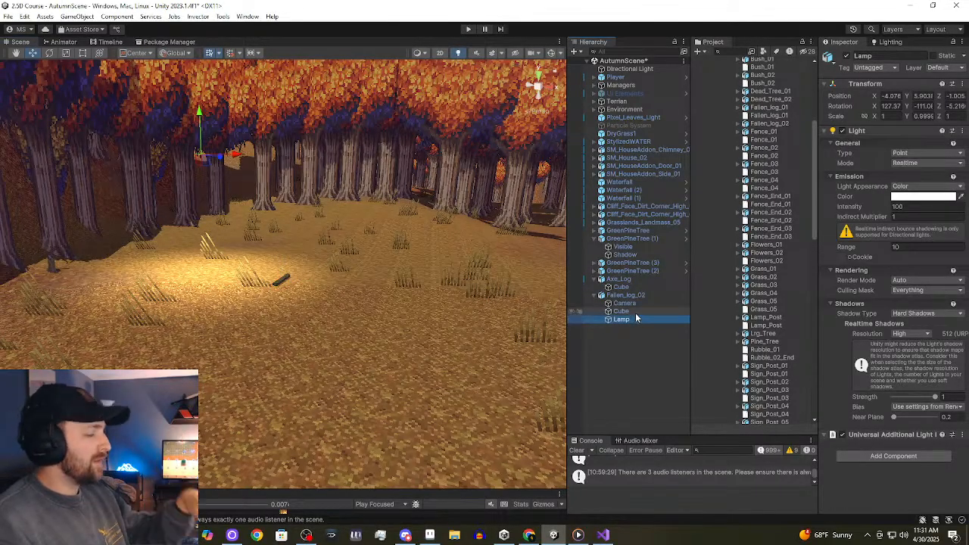
key(Delete)
click(633, 303)
key(Delete)
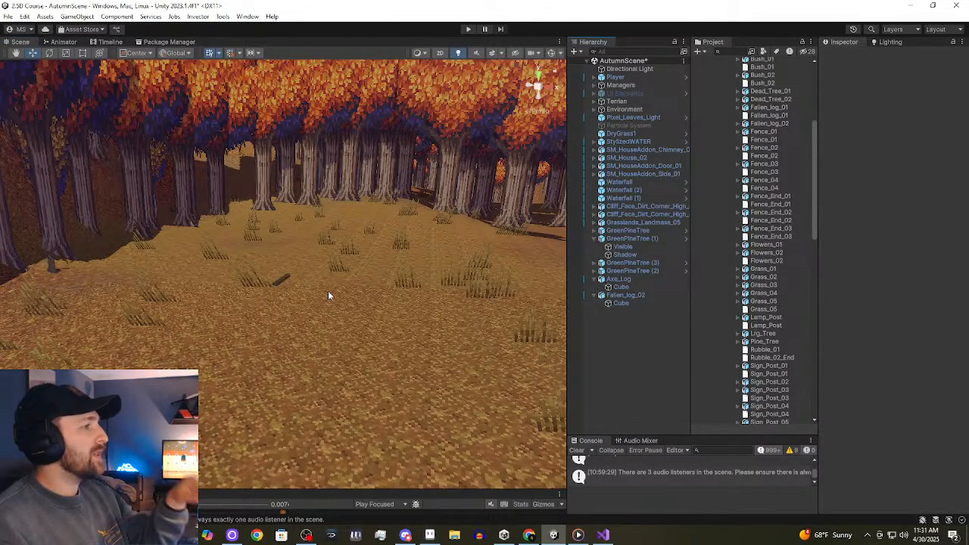
Set Fallen_log_02's scale to 2 on the X, Y and Z axes.
click(285, 279)
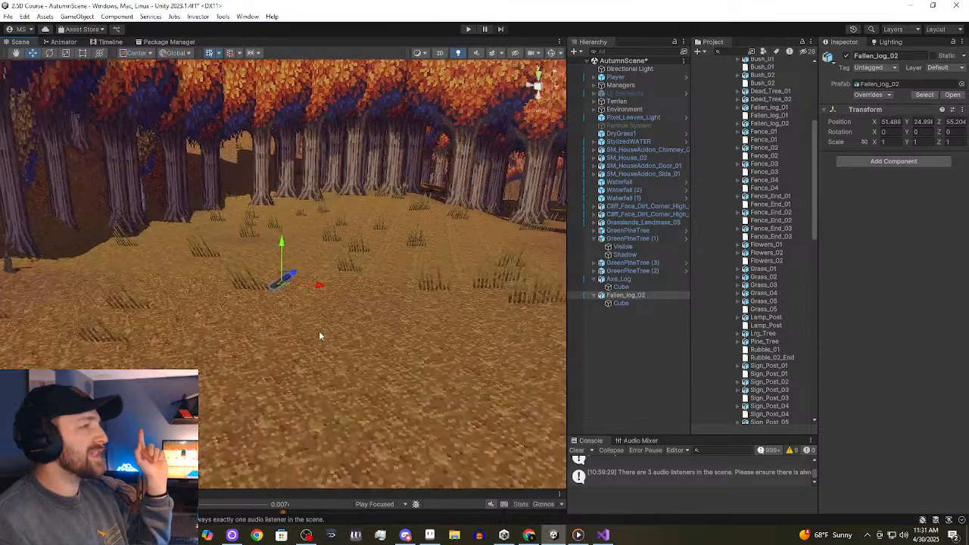
middle_drag(316, 337, 334, 433)
scroll(337, 428, up, 3)
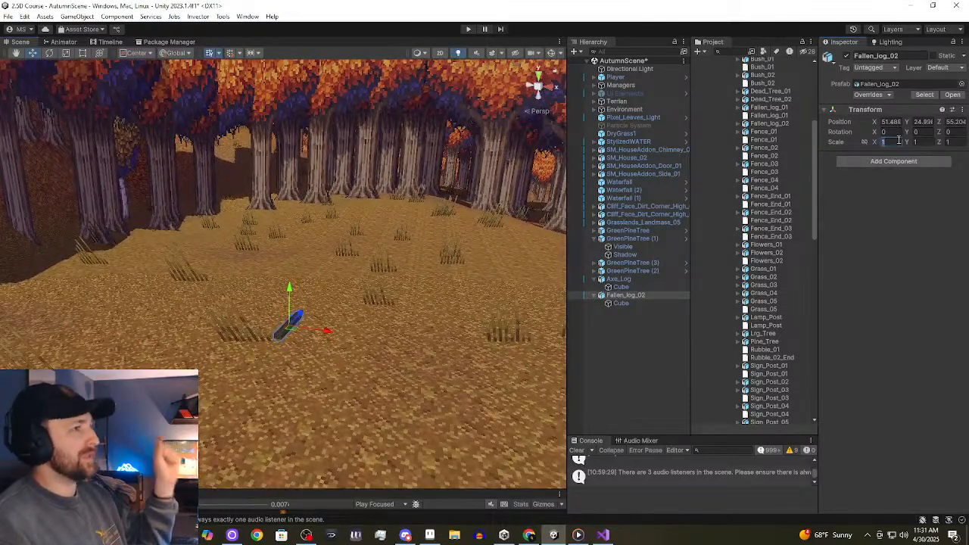
text(2)
key(Tab)
text(2)
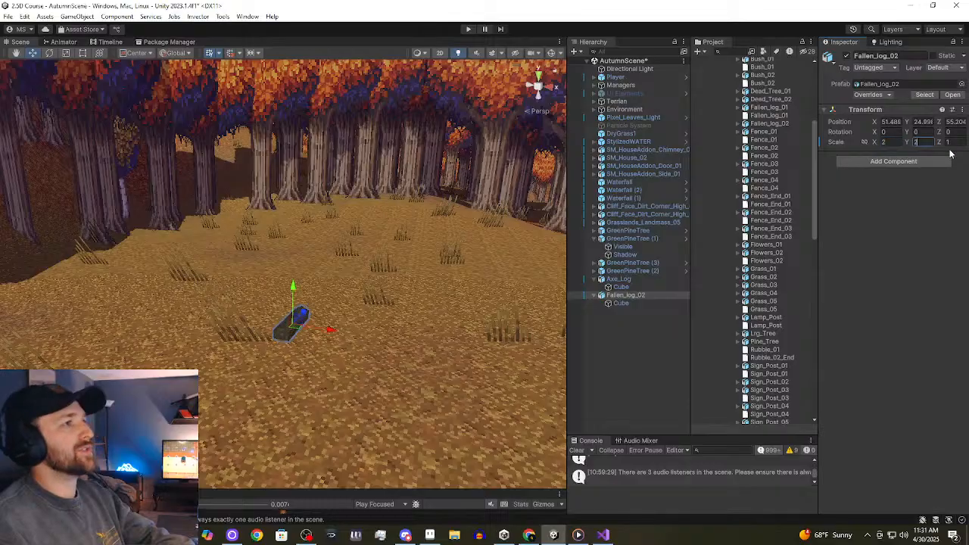
key(Tab)
text(2)
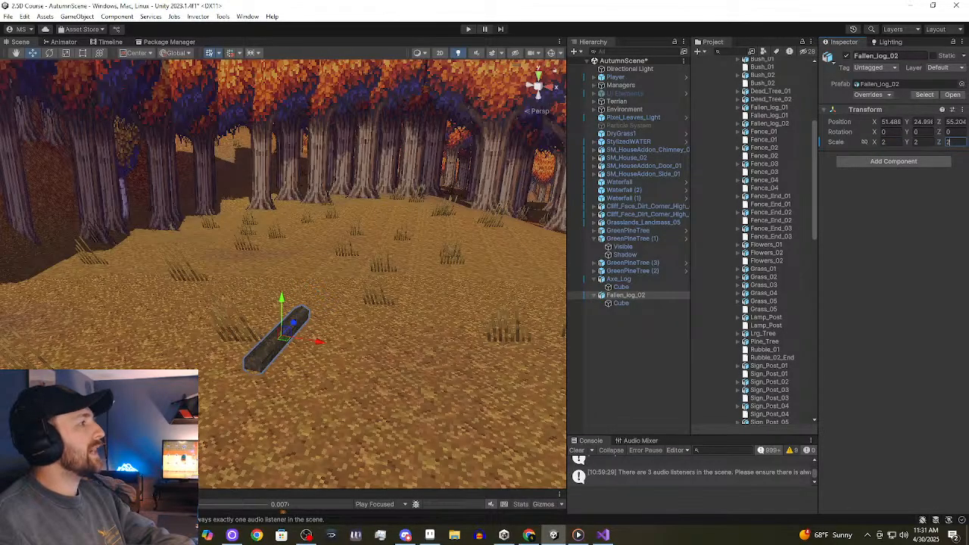
Enlarge Fallen_log_02 to a scale of 3 on all three axes.
click(894, 142)
text(3)
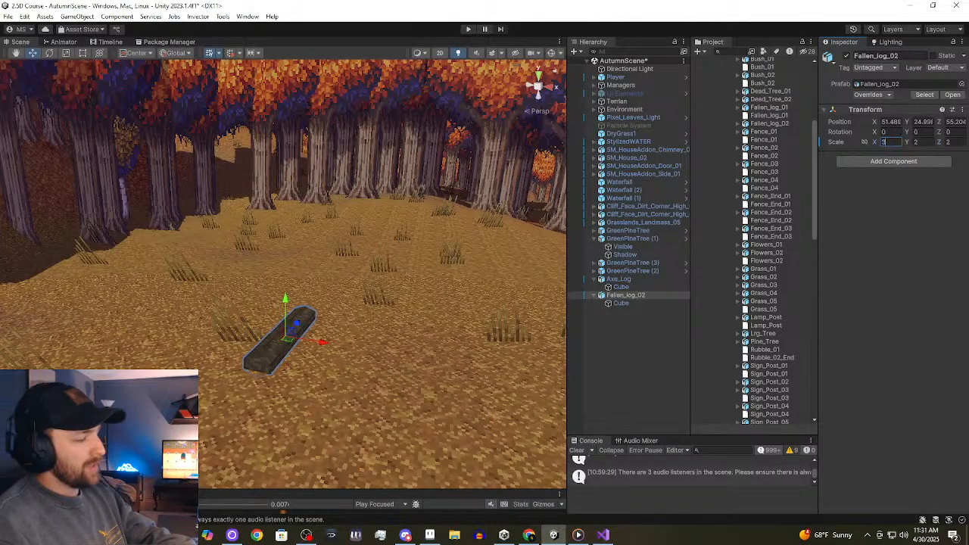
key(Tab)
text(3)
key(Tab)
text(3)
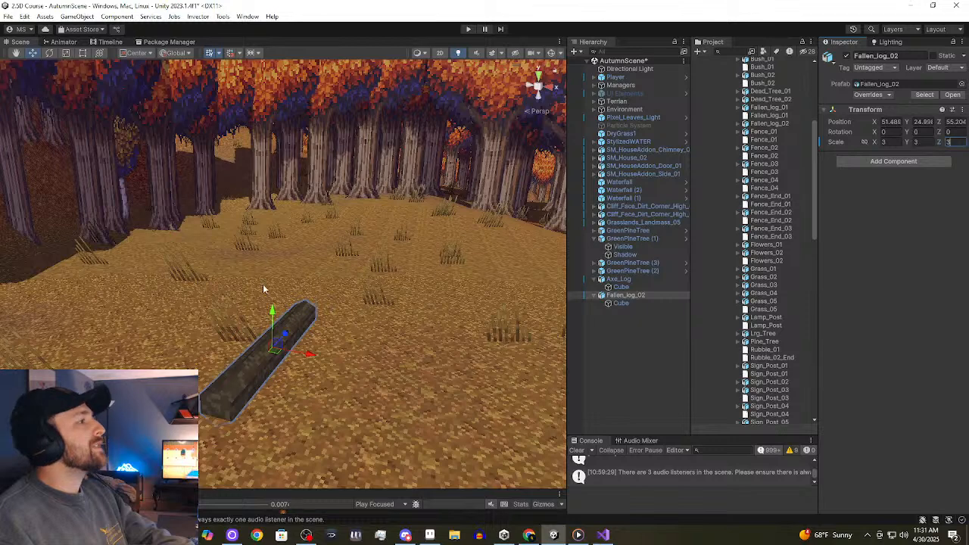
Raise Fallen_log_02 to about Y 25.1 and check how it sits on the ground.
mouse_move(271, 314)
mouse_down()
mouse_move(262, 287)
mouse_move(262, 307)
mouse_up()
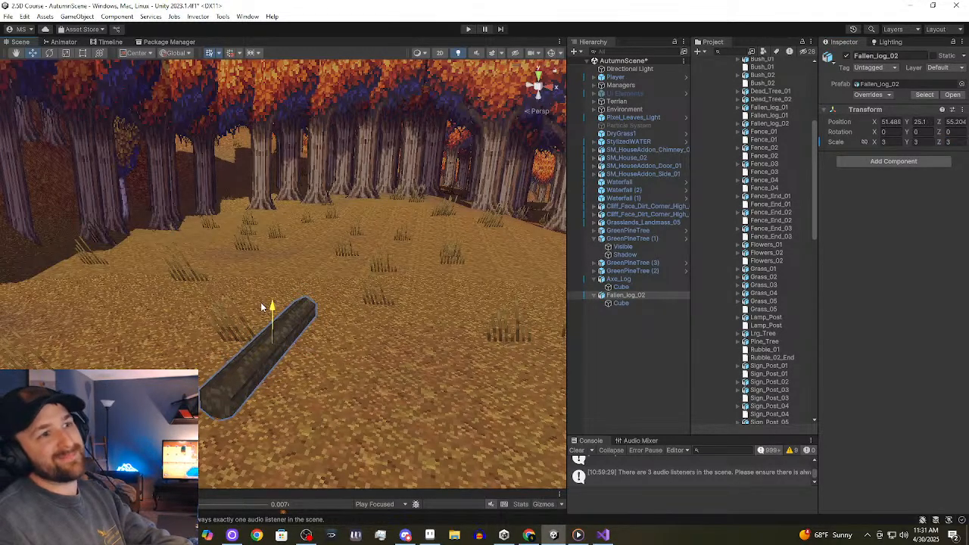
right_drag(361, 333, 256, 315)
middle_drag(262, 244, 130, 170)
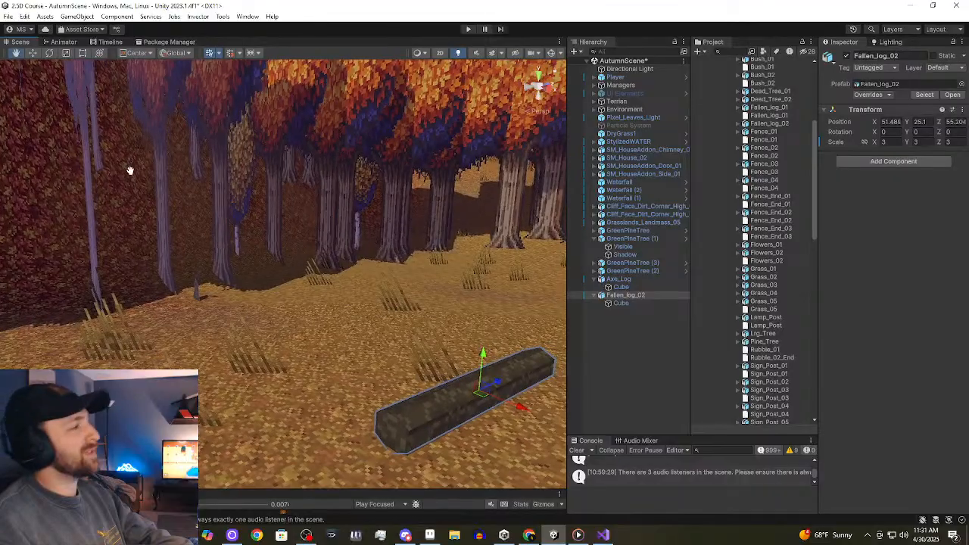
right_drag(336, 298, 474, 393)
middle_drag(295, 284, 326, 325)
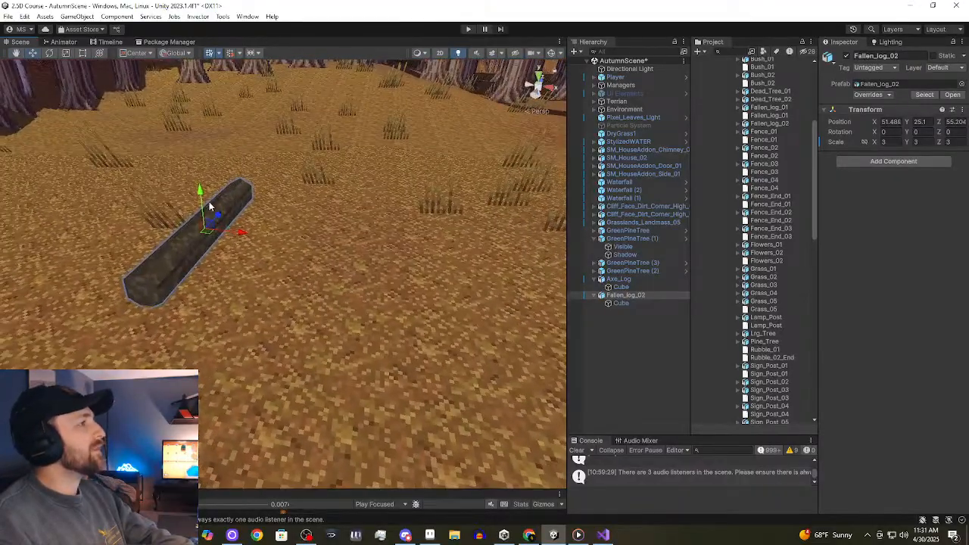
Move Fallen_log_02 along X to about 40.52 at the forest edge near the Axe_Log, and set it down at Y 24.8.
drag(201, 195, 197, 155)
right_drag(292, 269, 239, 225)
middle_drag(285, 321, 292, 356)
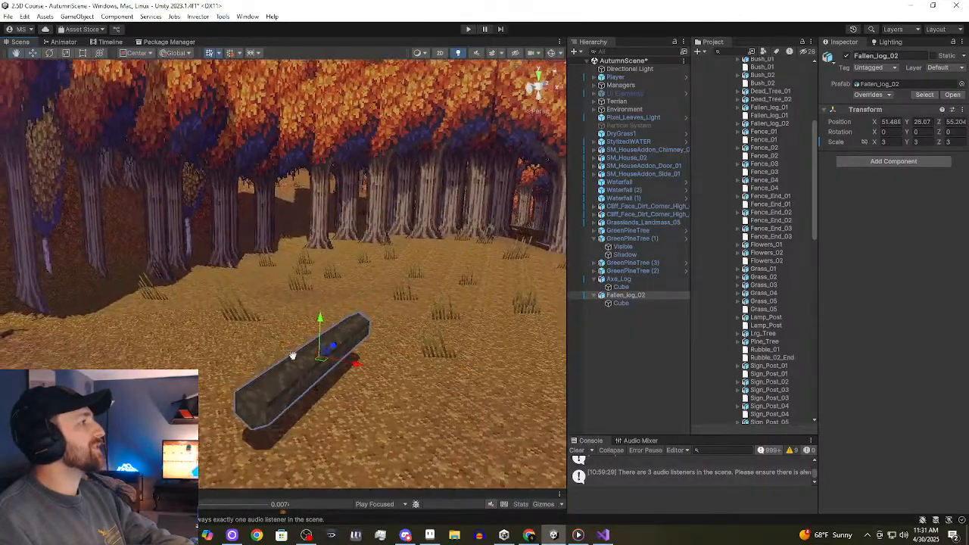
drag(353, 363, 54, 349)
middle_drag(216, 453, 279, 472)
drag(116, 298, 115, 333)
click(193, 340)
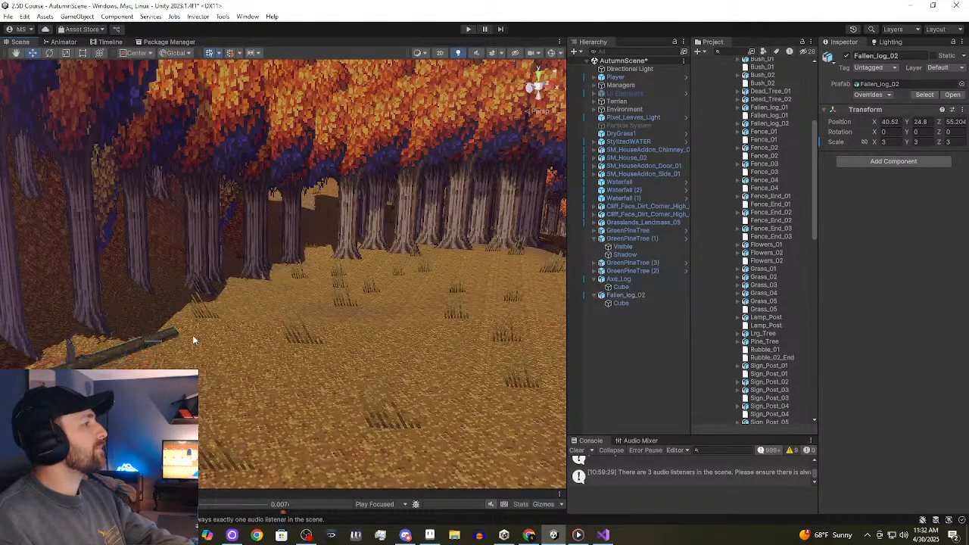
Reselect Fallen_log_02 and shift it along the forest edge to about Z 57.68, raising it to Y 25.11.
click(134, 344)
click(157, 333)
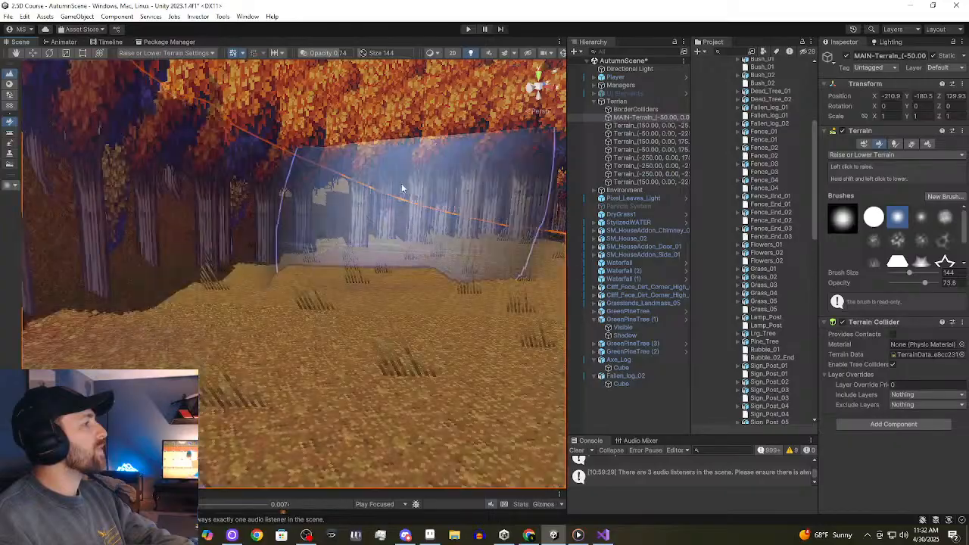
key(ctrl+z)
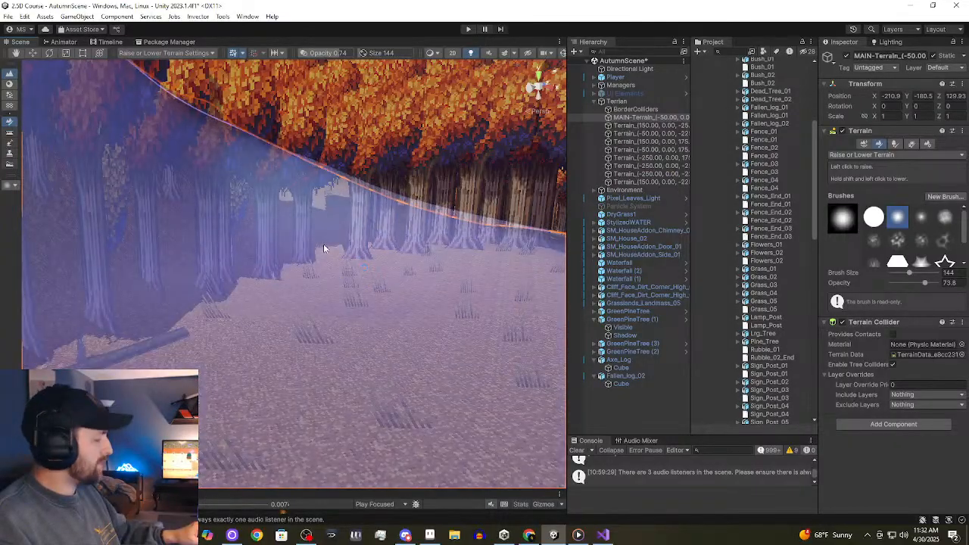
click(620, 262)
click(123, 351)
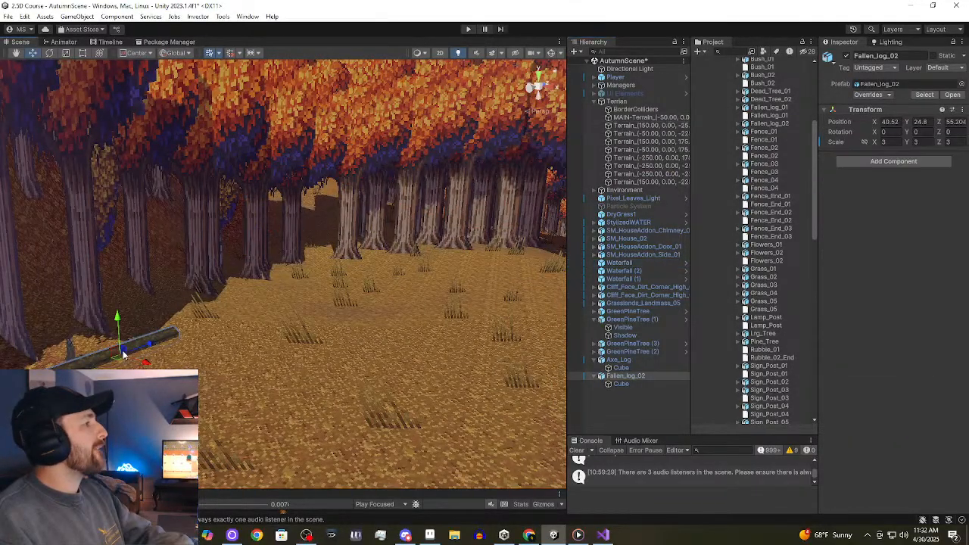
drag(118, 322, 168, 291)
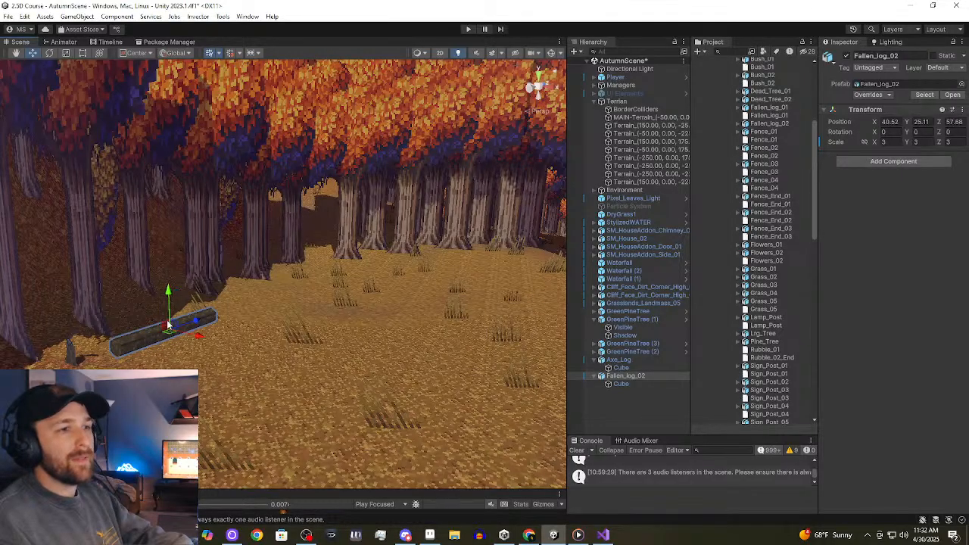
Deselect the fallen log and examine its placement at the forest edge from several angles.
right_drag(168, 324, 178, 324)
right_drag(222, 355, 303, 303)
right_drag(387, 353, 490, 384)
middle_drag(489, 384, 423, 317)
right_drag(422, 316, 493, 281)
click(403, 127)
right_drag(272, 283, 259, 331)
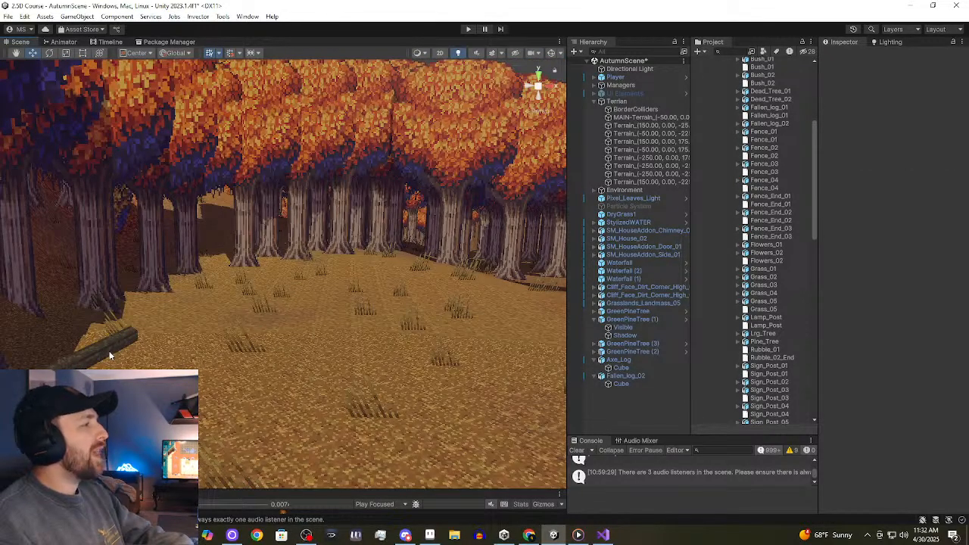
click(258, 331)
right_drag(469, 83, 494, 99)
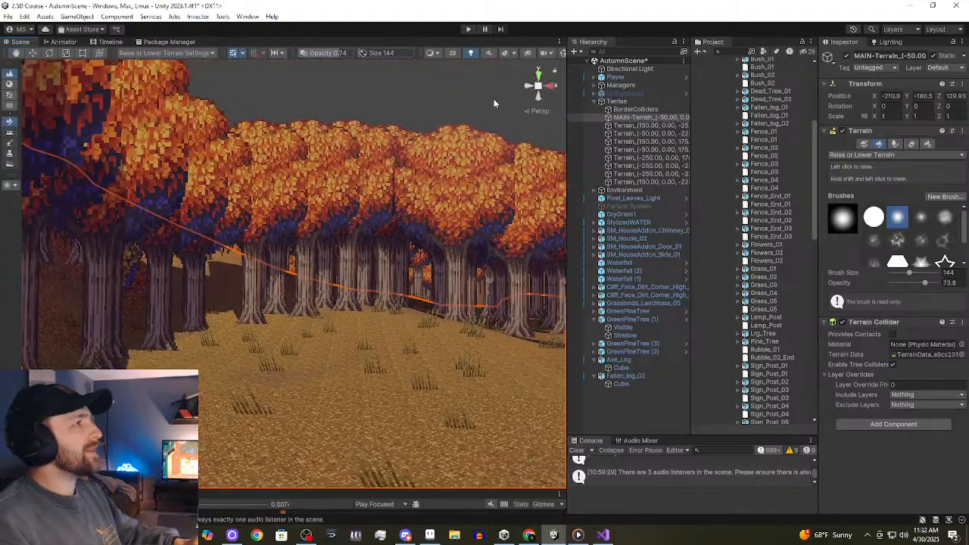
click(494, 99)
click(258, 341)
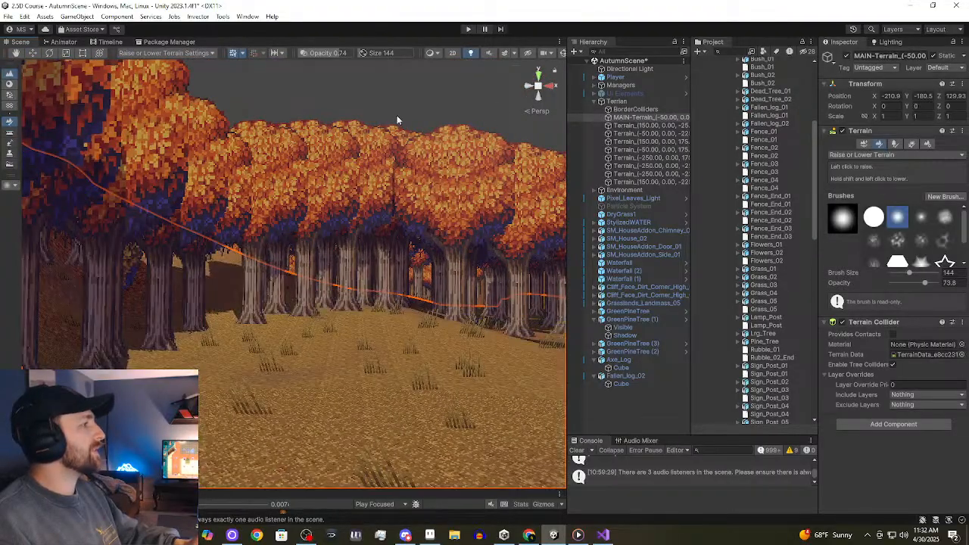
click(384, 131)
right_drag(161, 366, 113, 485)
right_drag(303, 347, 140, 338)
Duplicate Fallen_log_02 and move the copy deeper into the clearing to about X 44.88, Z 73.59.
click(161, 321)
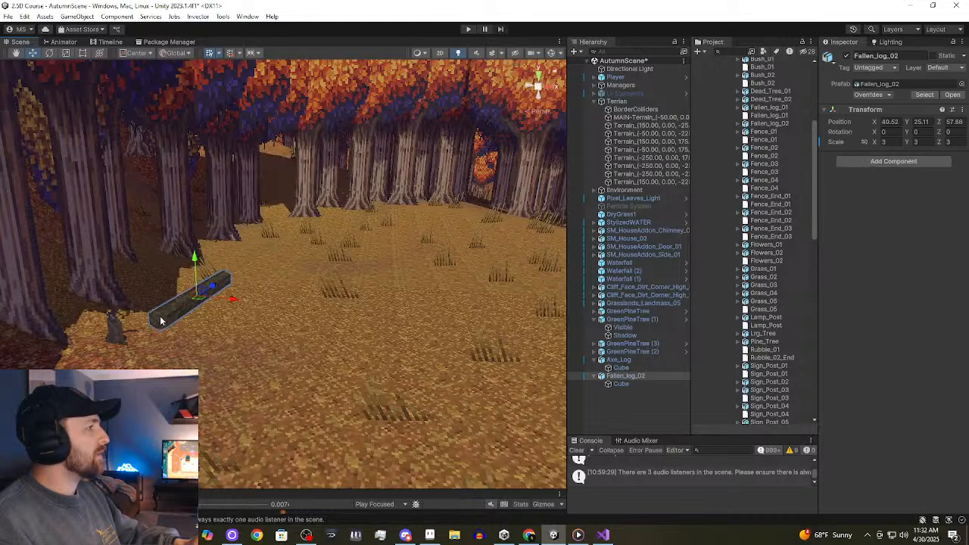
key(ctrl+d)
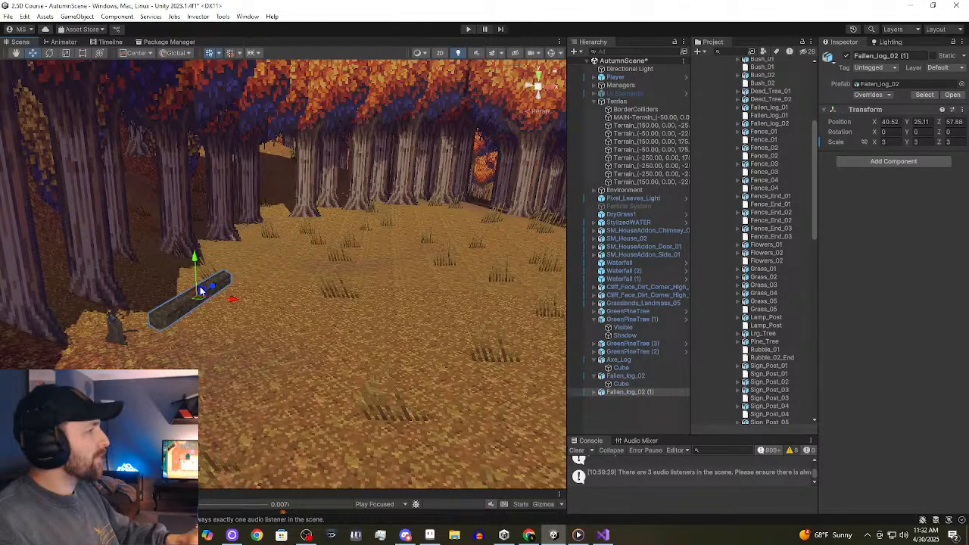
drag(211, 289, 391, 255)
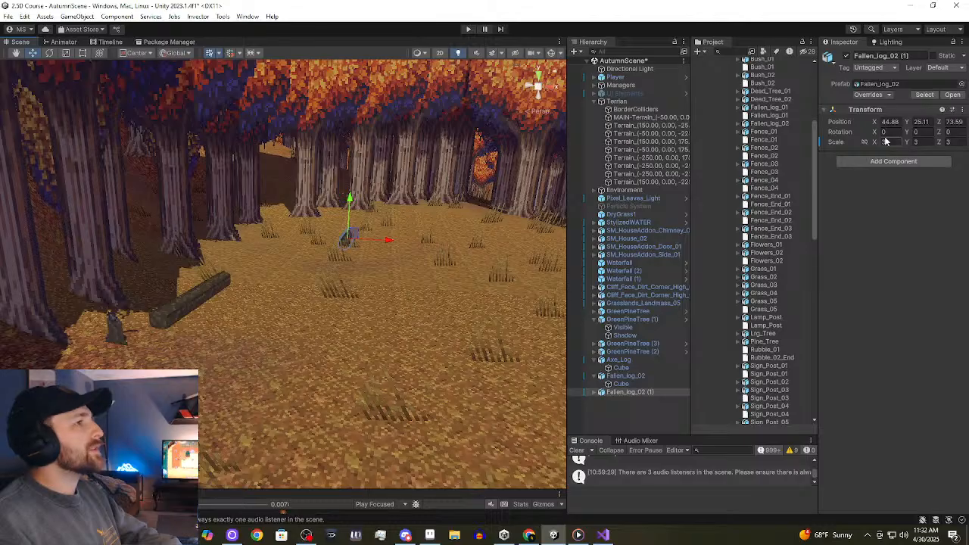
Tilt the copied log to an X rotation of about -6.78 and raise it to about Y 25.75.
drag(875, 134, 773, 199)
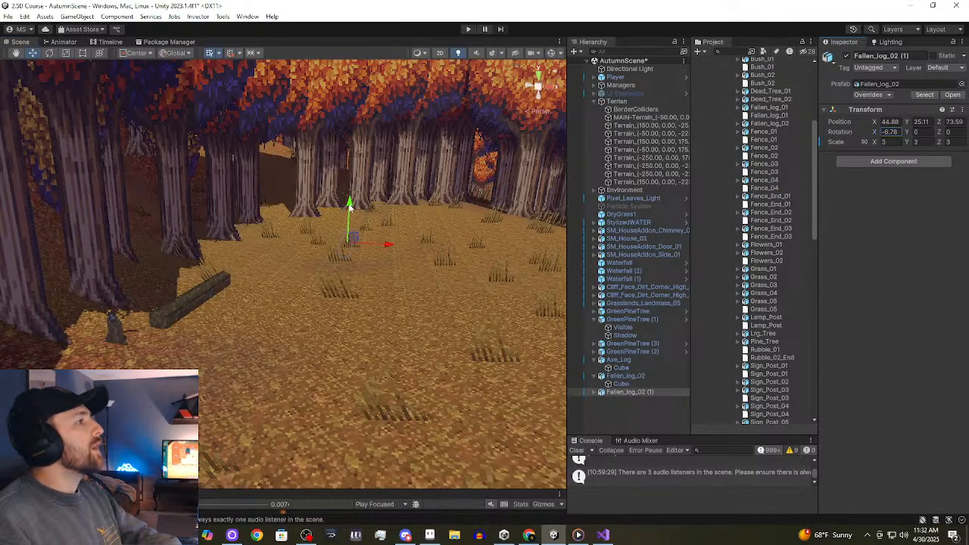
drag(349, 204, 349, 195)
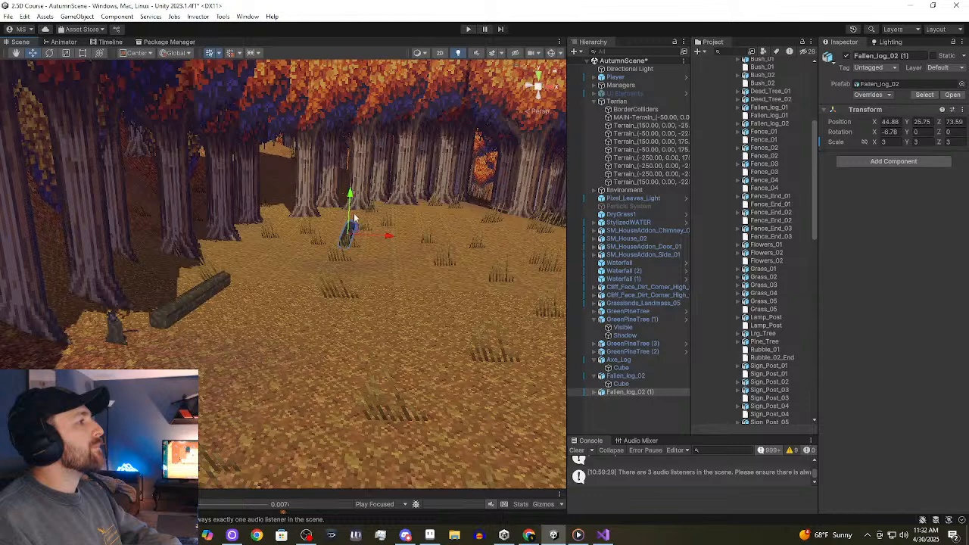
Shift Fallen_log_02 (1) farther back in the clearing to about Z 75.24 and adjust its height to about Y 26.
right_drag(454, 300, 409, 280)
middle_drag(409, 280, 722, 436)
middle_drag(477, 365, 114, 447)
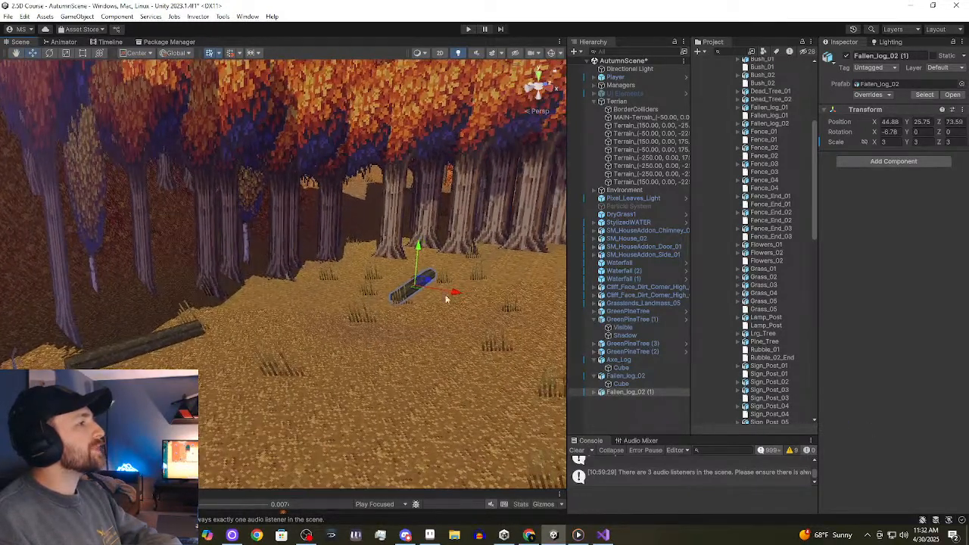
right_drag(465, 279, 559, 280)
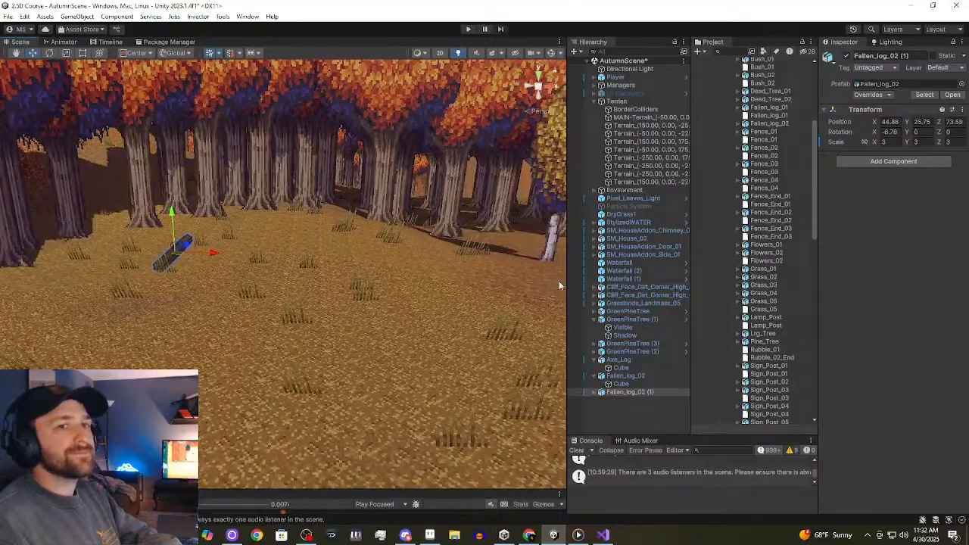
drag(190, 249, 179, 207)
scroll(188, 331, up, 1)
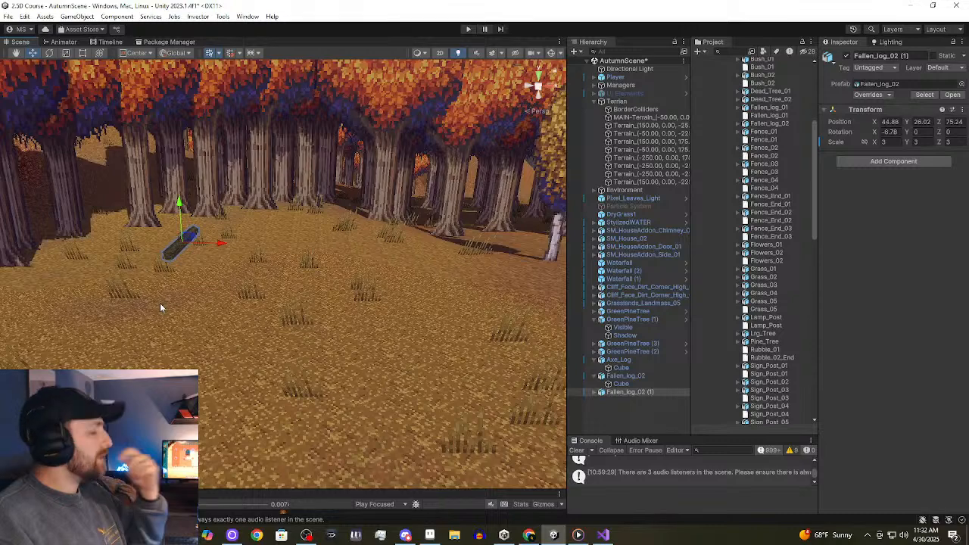
key(f)
middle_drag(163, 305, 144, 314)
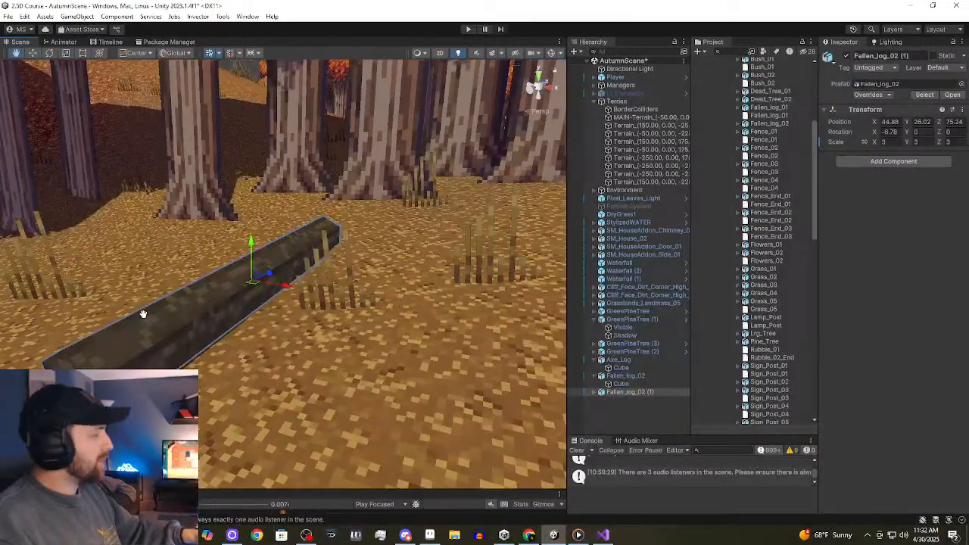
drag(249, 253, 249, 258)
Rotate Fallen_log_02 (1) to about X -8.5 and Y 28.26, and raise it to about Y 26.10.
right_drag(298, 269, 268, 233)
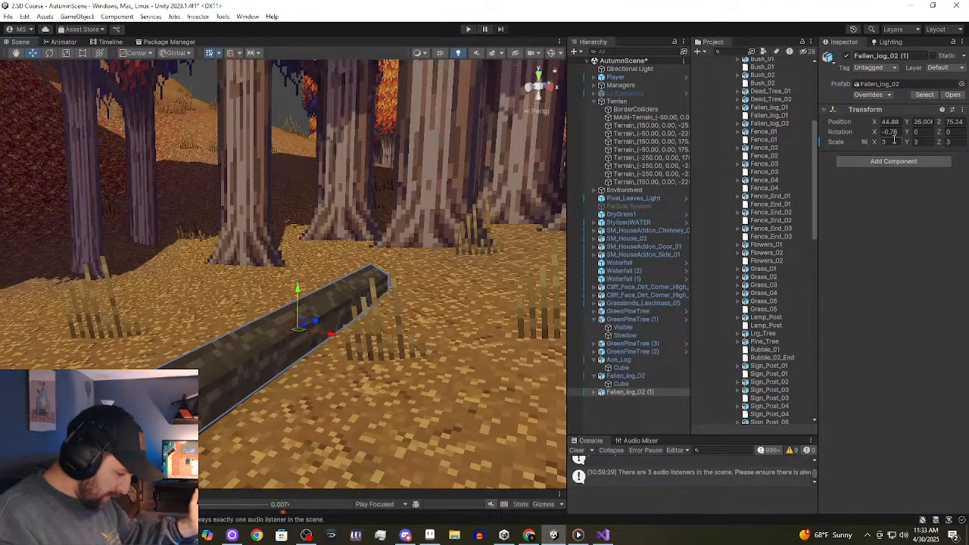
drag(906, 131, 417, 184)
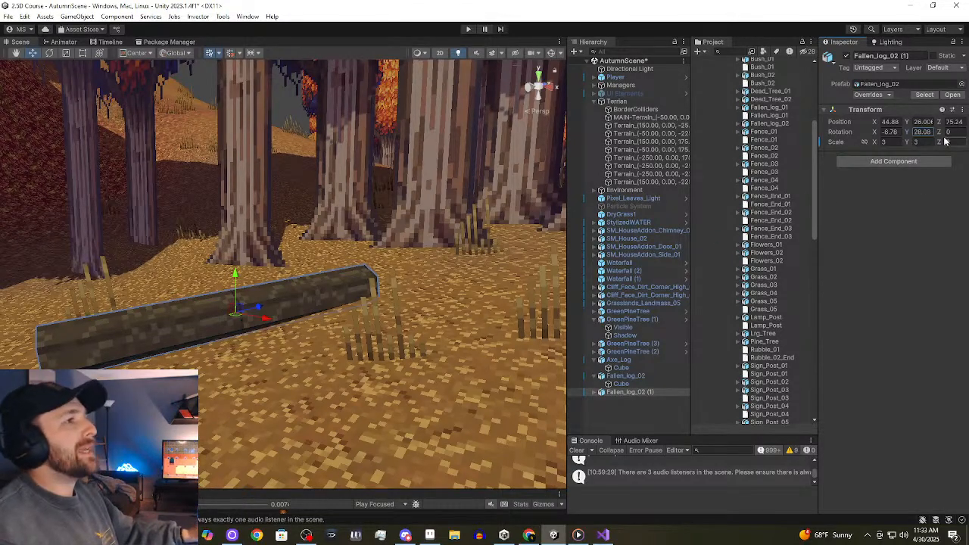
drag(908, 134, 868, 135)
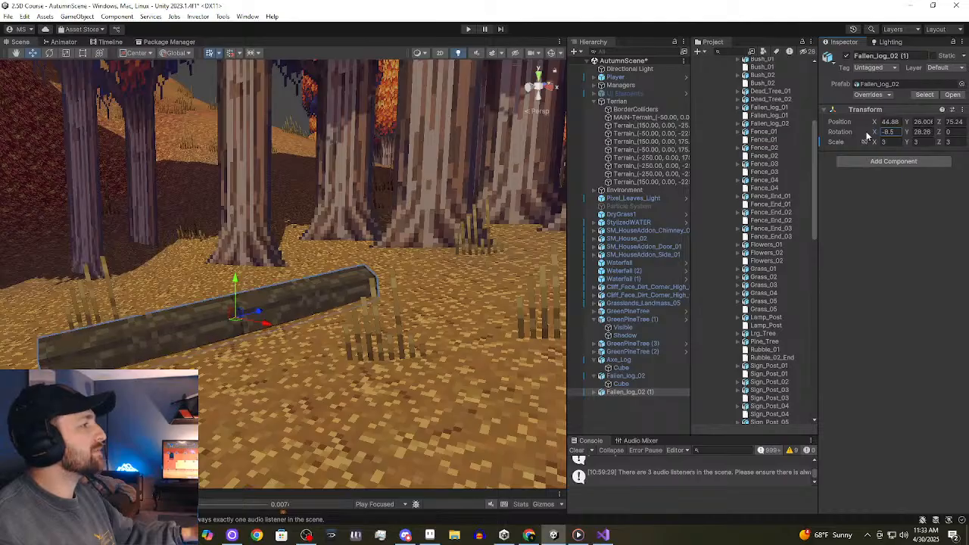
drag(237, 289, 237, 282)
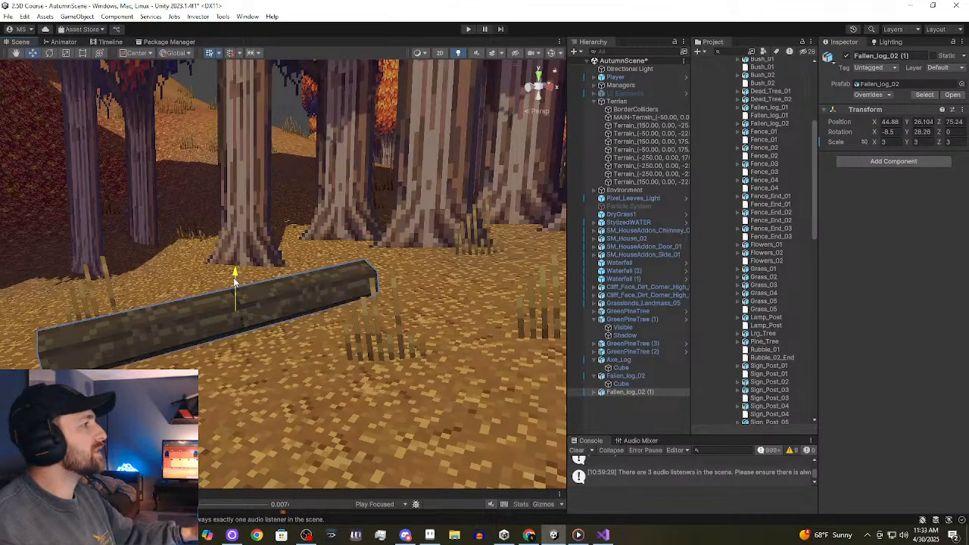
Duplicate the angled log and move the copy across the clearing toward the house, to about X 81.89 and Y 25.75.
right_drag(237, 283, 285, 333)
middle_drag(285, 333, 477, 306)
scroll(454, 308, down, 12)
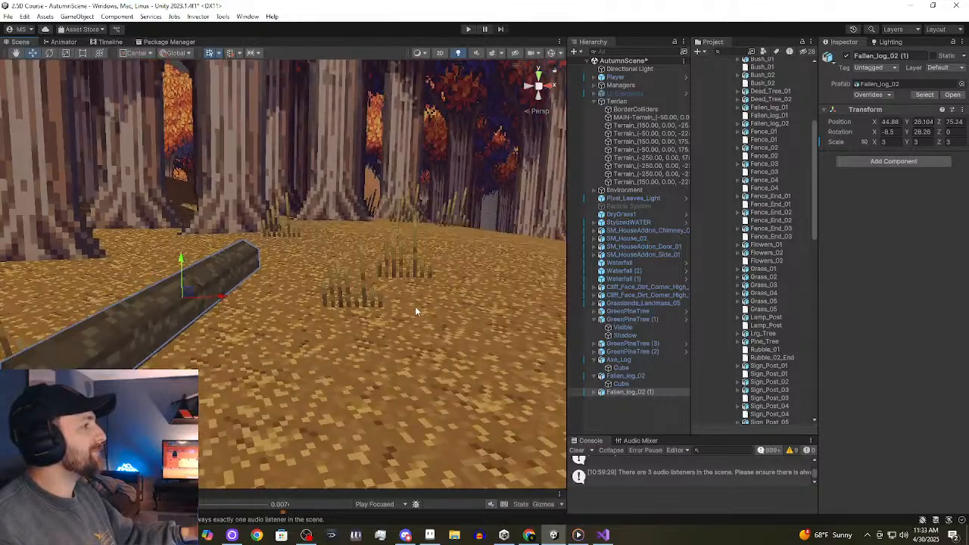
middle_drag(350, 308, 157, 332)
right_drag(157, 331, 219, 334)
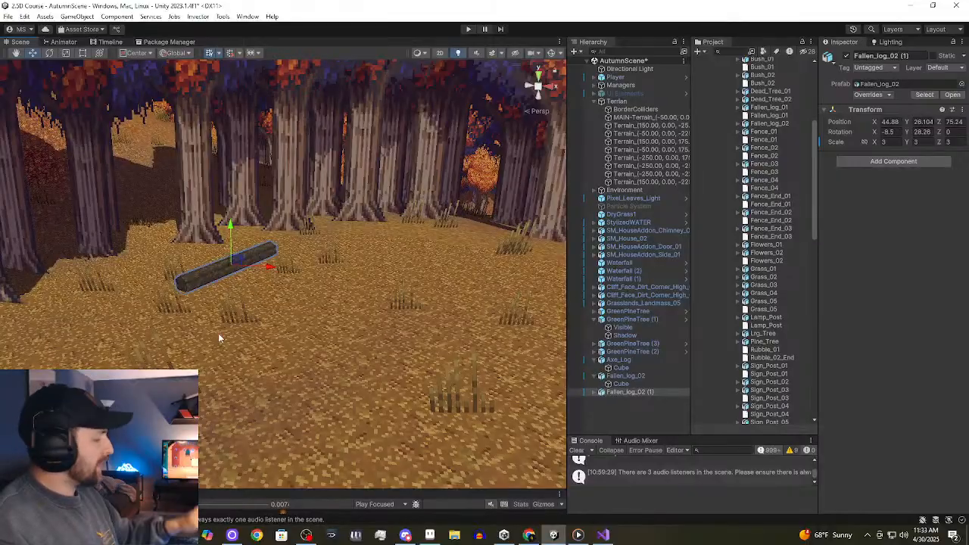
key(ctrl+d)
drag(270, 267, 558, 281)
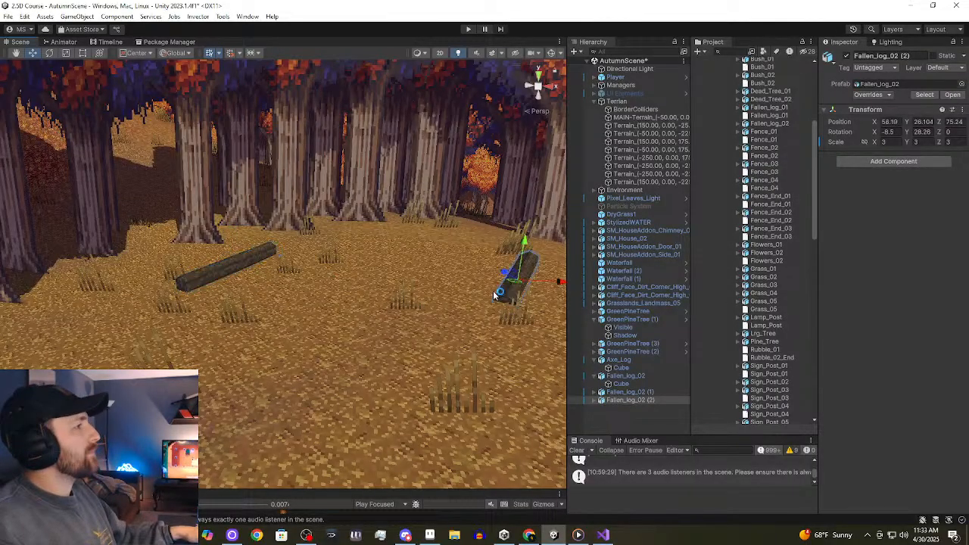
right_drag(454, 284, 558, 294)
middle_drag(558, 294, 99, 307)
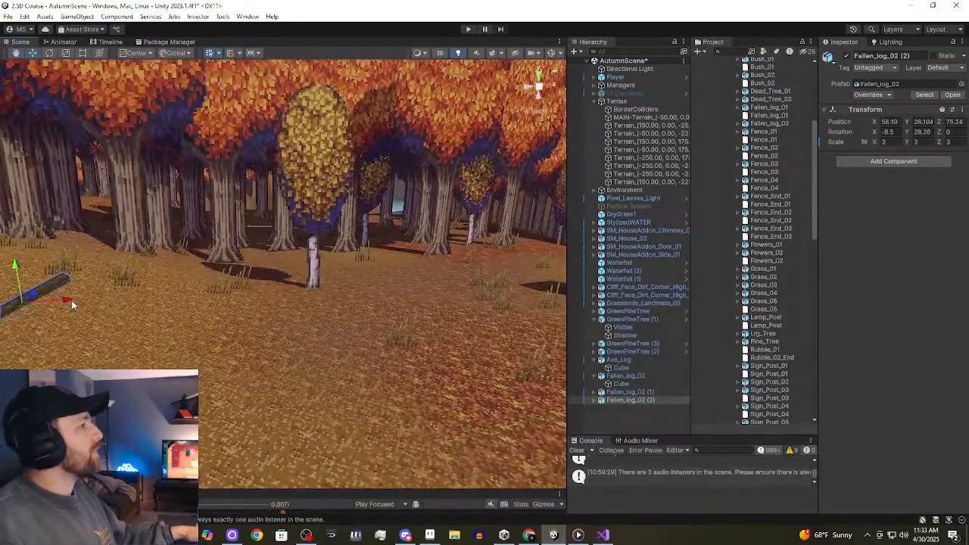
drag(71, 300, 515, 301)
middle_drag(515, 298, 260, 379)
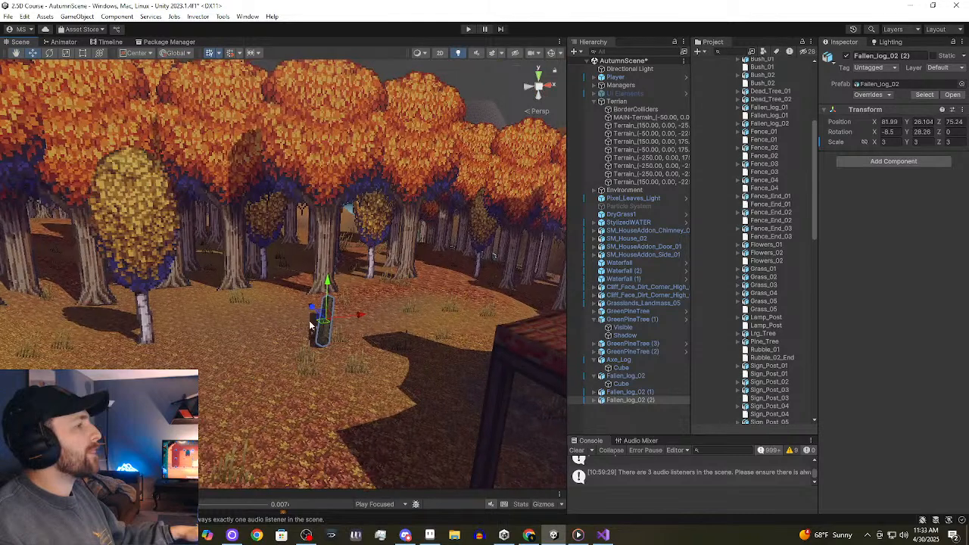
drag(327, 282, 328, 288)
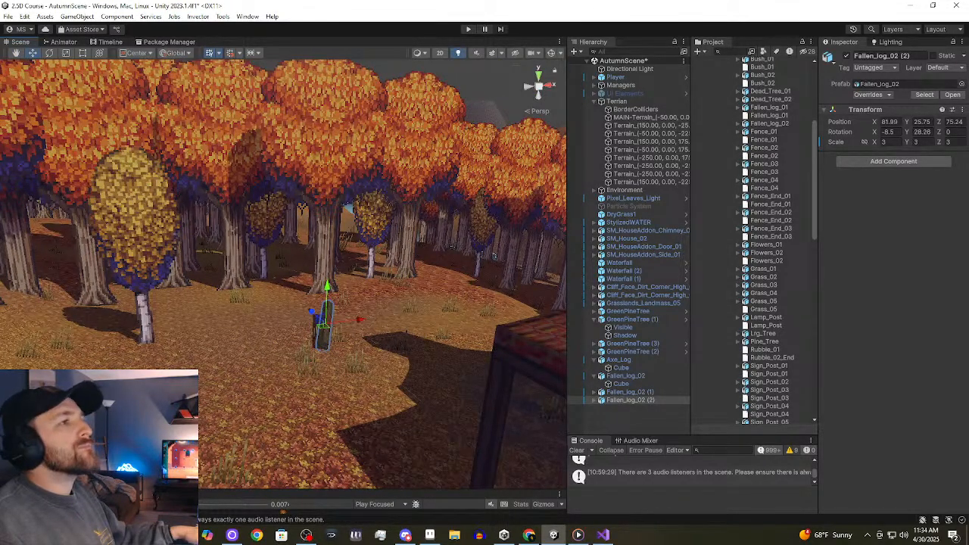
Reset the new log copy's X rotation to 0 and turn it to a Y rotation of about 306.3.
drag(911, 134, 925, 135)
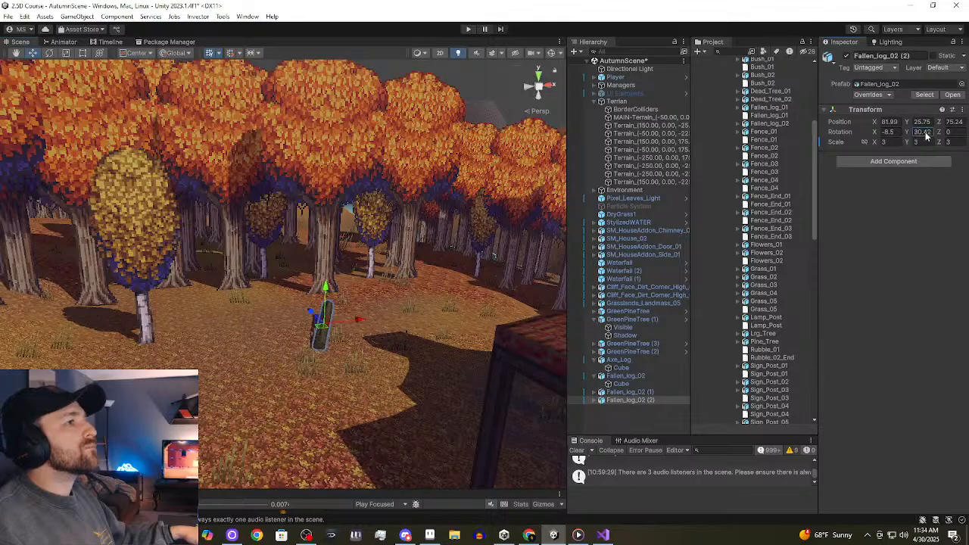
text(0)
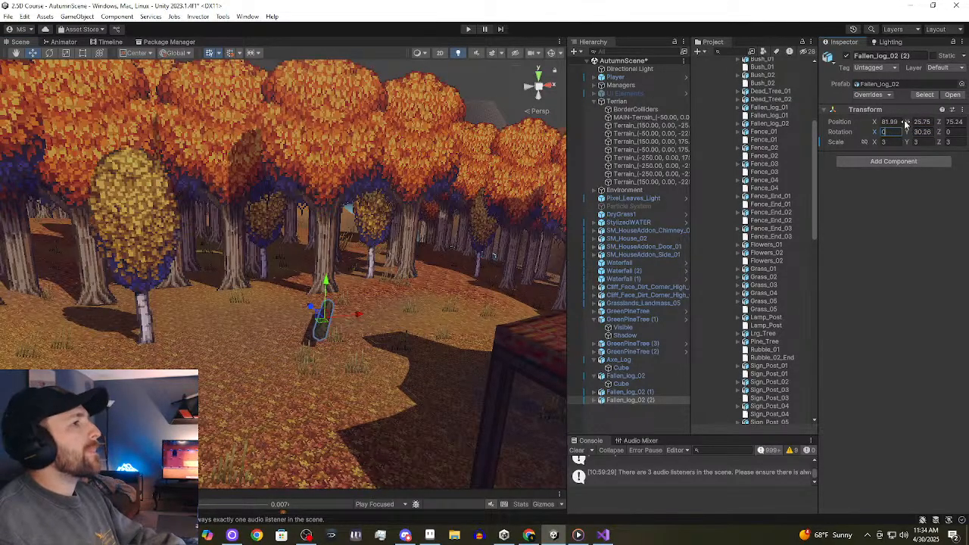
drag(924, 136, 824, 149)
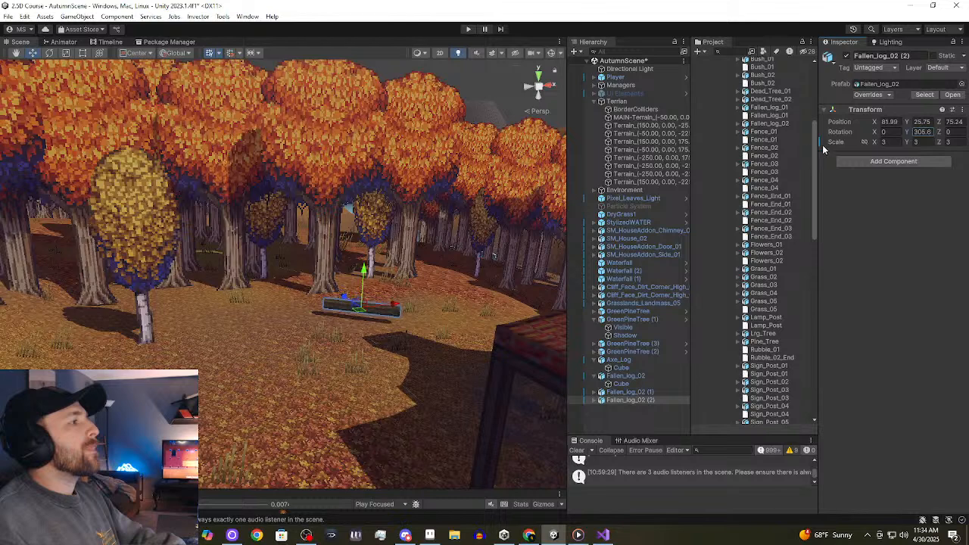
Move Fallen_log_02 (2) into the shaded slope behind the house, to about X 106.31 and Y 21.98.
drag(394, 308, 494, 297)
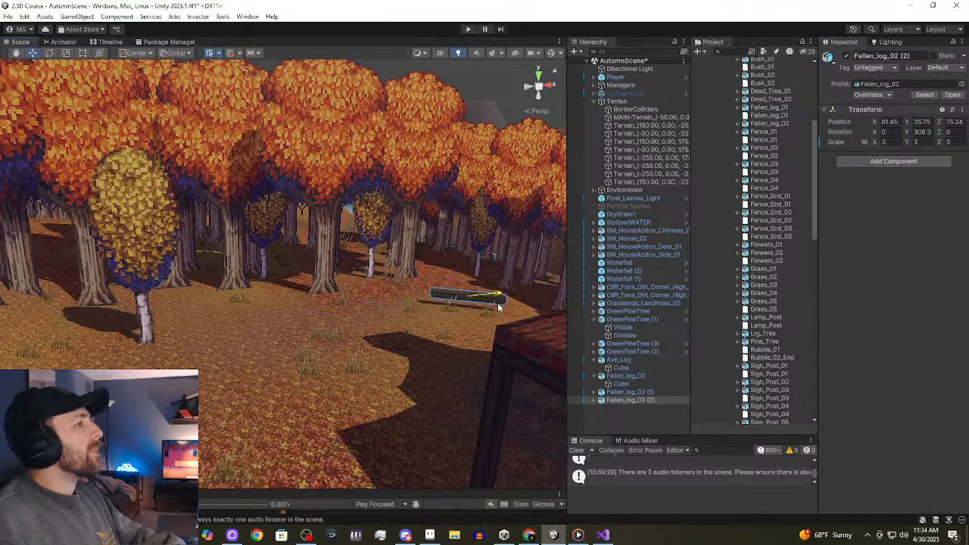
drag(471, 265, 469, 273)
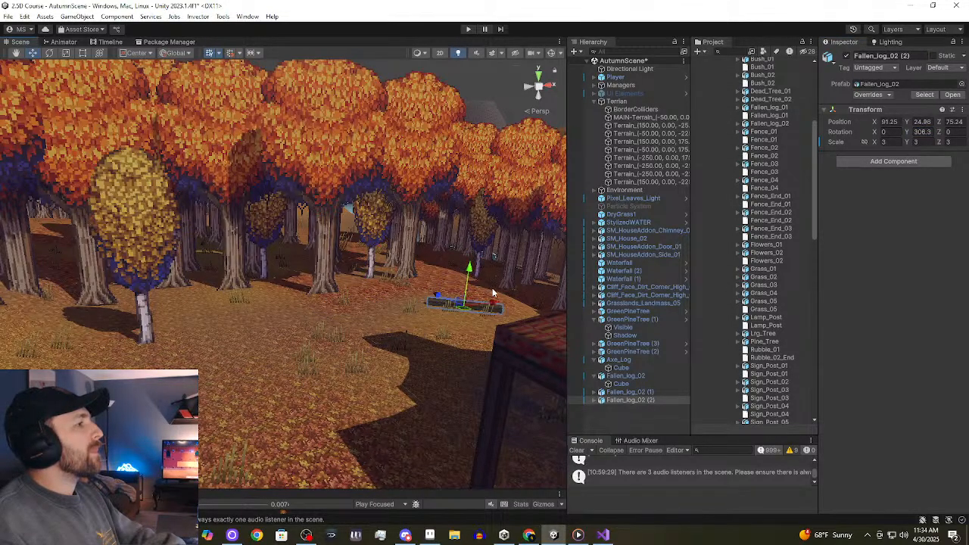
right_drag(493, 293, 401, 288)
middle_drag(483, 279, 116, 363)
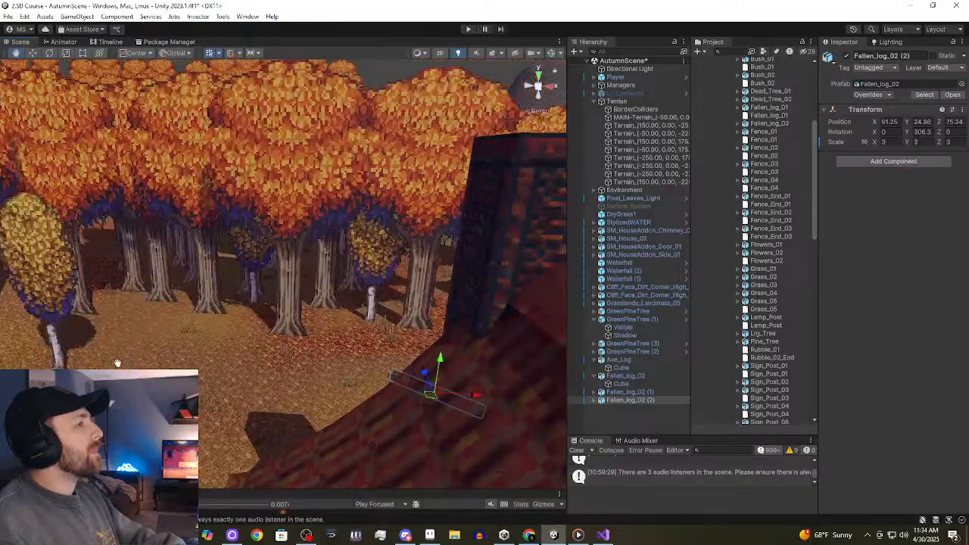
right_drag(117, 364, 409, 389)
middle_drag(409, 389, 437, 435)
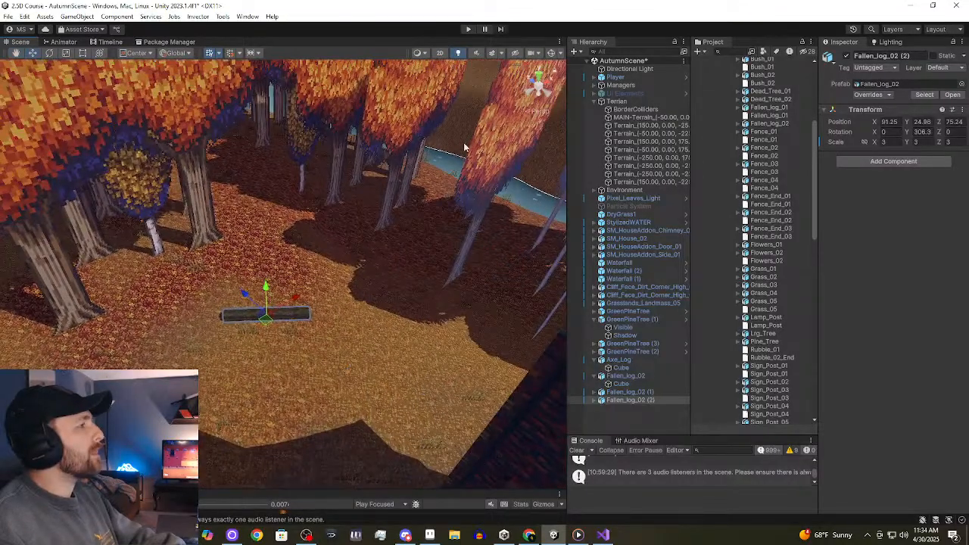
drag(290, 303, 421, 236)
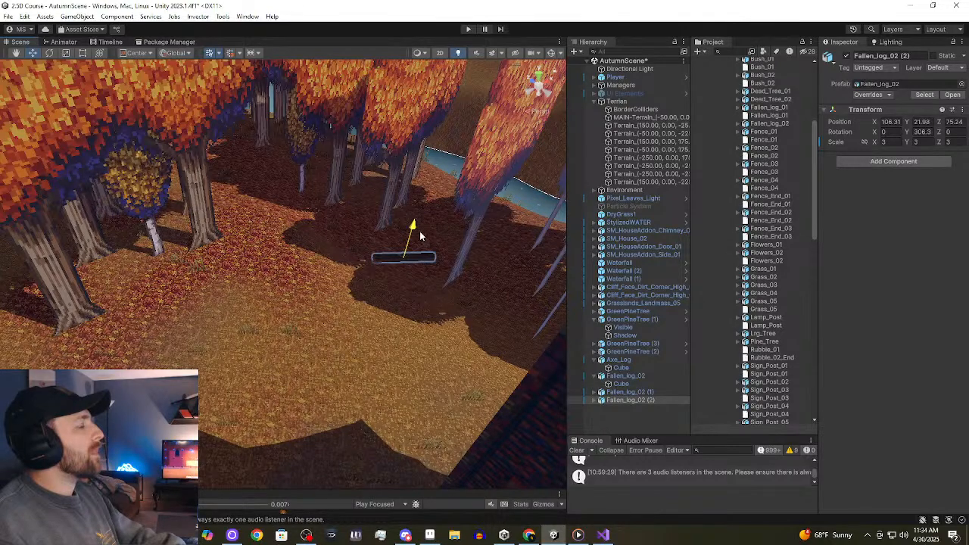
Tilt Fallen_log_02 (2) along the slope to an X rotation of about -13.9 and raise it to about Y 22.24.
middle_drag(341, 190, 252, 205)
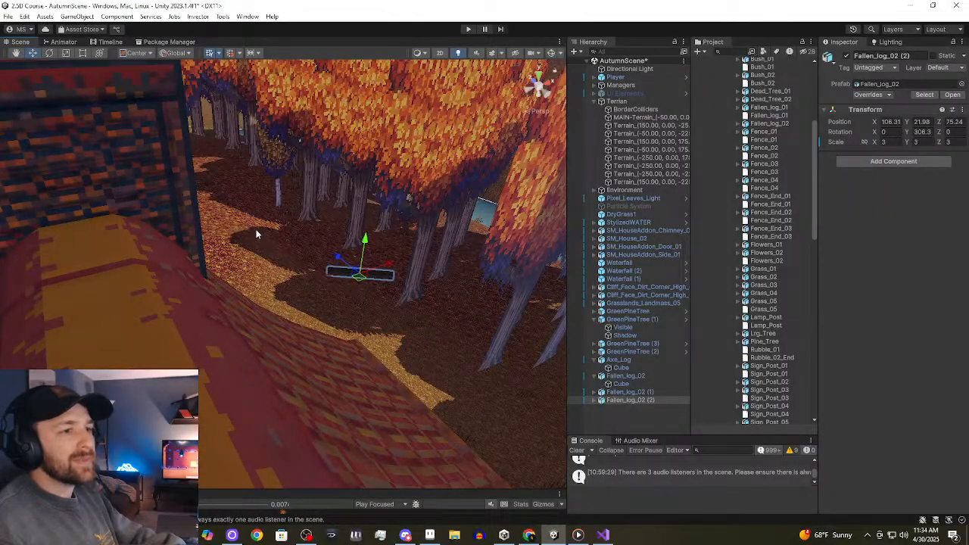
scroll(328, 296, up, 2)
scroll(329, 293, up, 5)
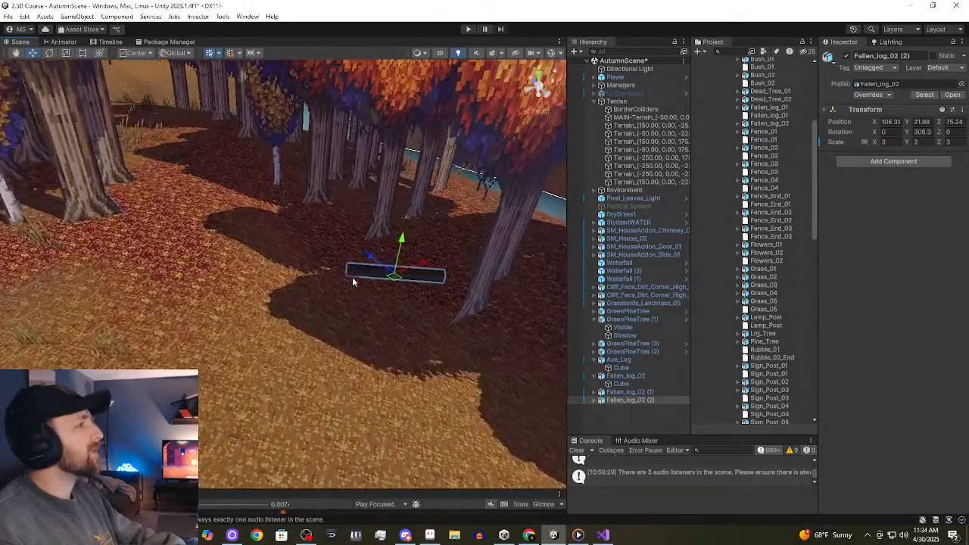
middle_drag(352, 259, 293, 212)
middle_drag(11, 4, 686, 306)
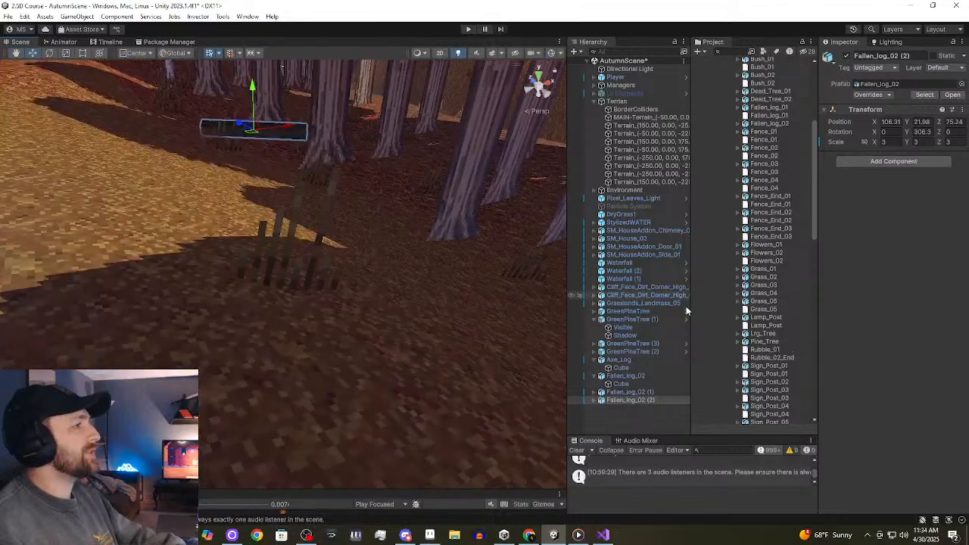
right_drag(280, 192, 262, 125)
scroll(378, 280, up, 3)
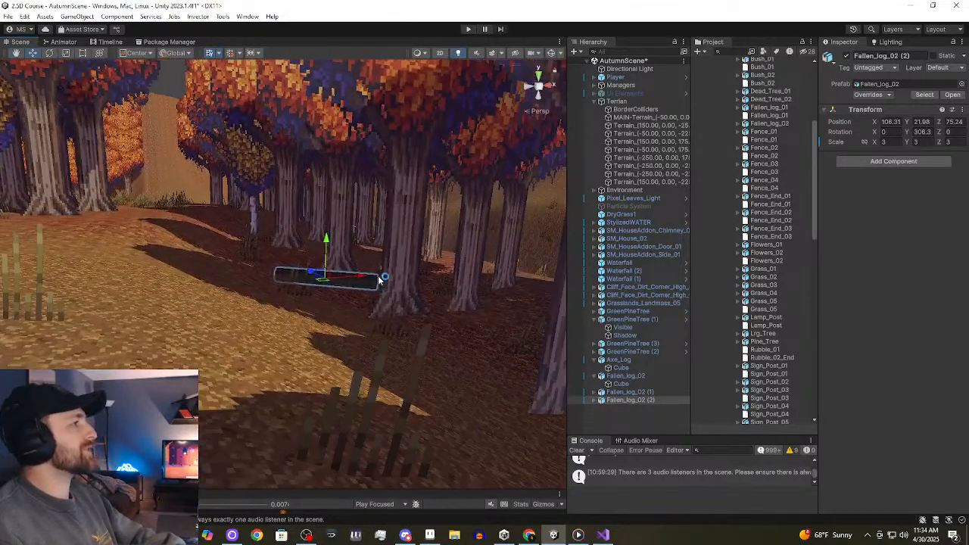
middle_drag(344, 265, 244, 274)
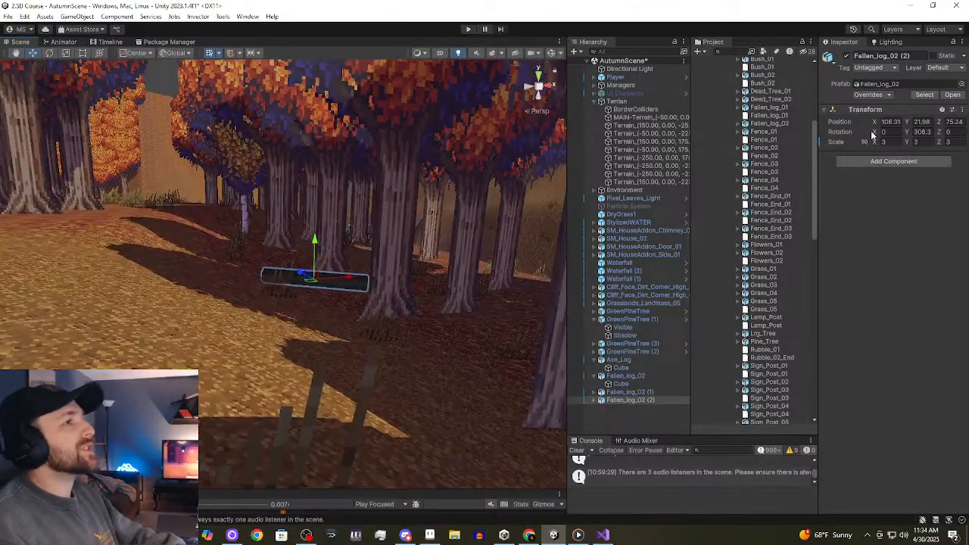
drag(874, 133, 836, 134)
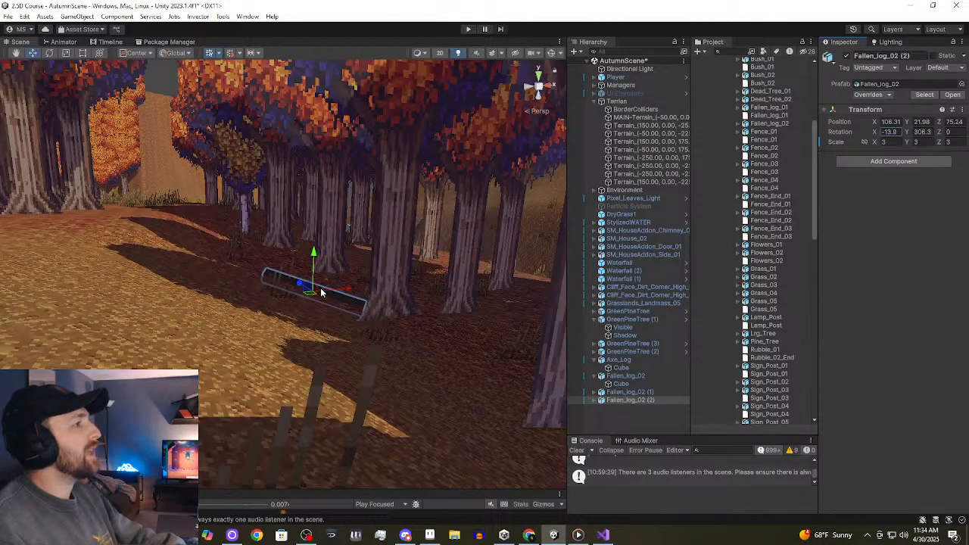
drag(313, 257, 312, 253)
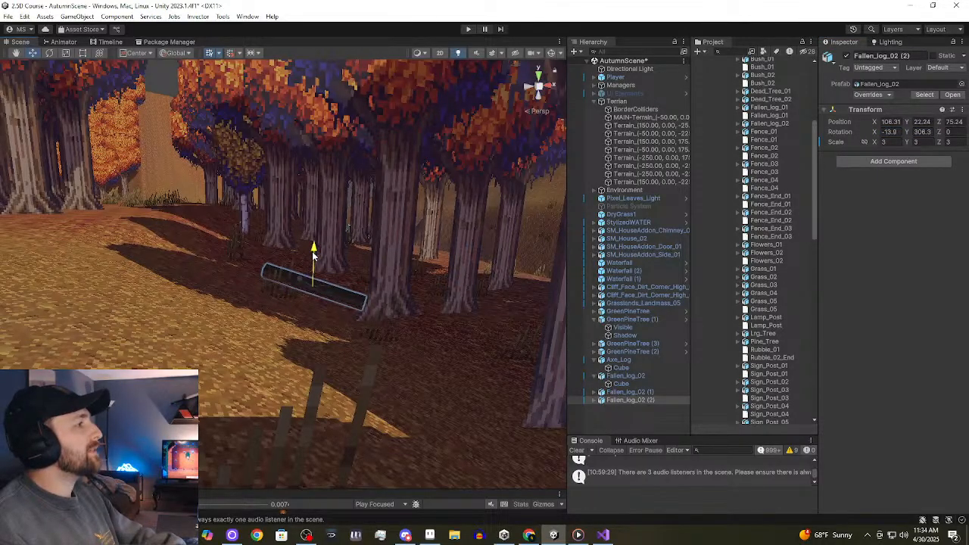
Deselect the log and examine the forest, river and surrounding hills from above the treetops.
click(170, 78)
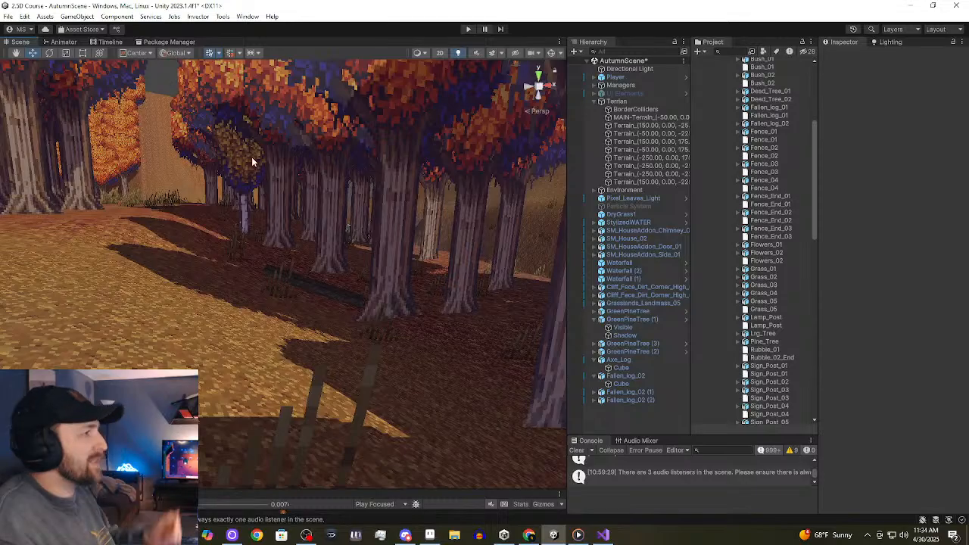
right_drag(170, 84, 47, 67)
key(e)
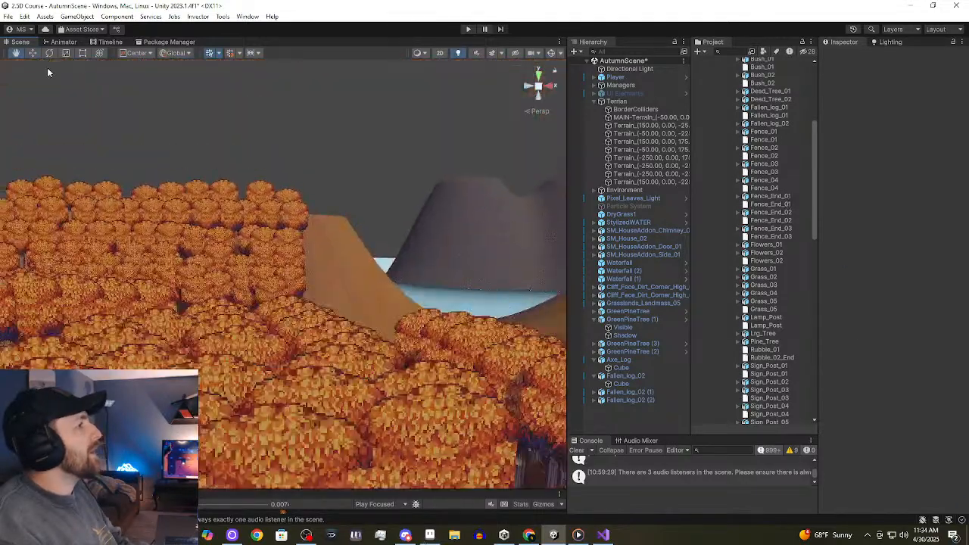
right_drag(227, 227, 530, 175)
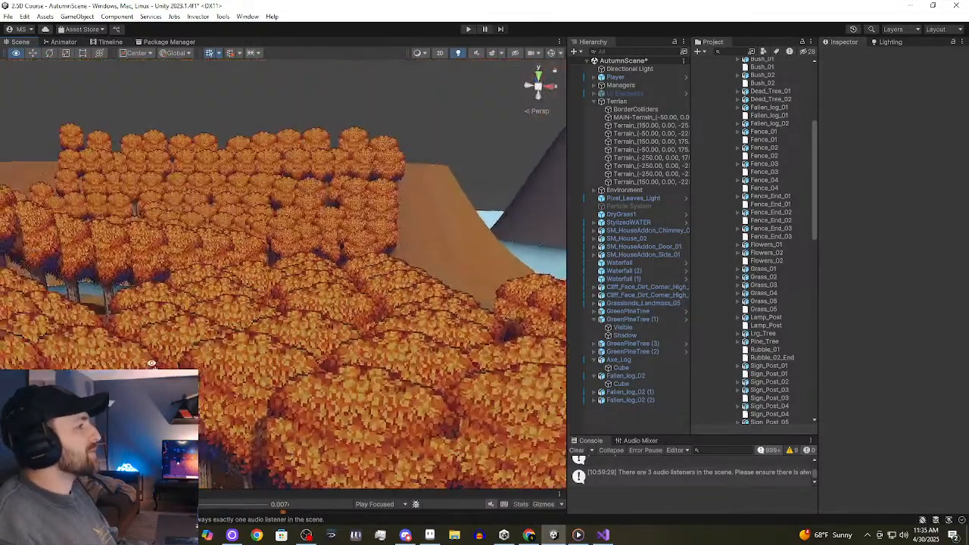
middle_drag(530, 174, 561, 322)
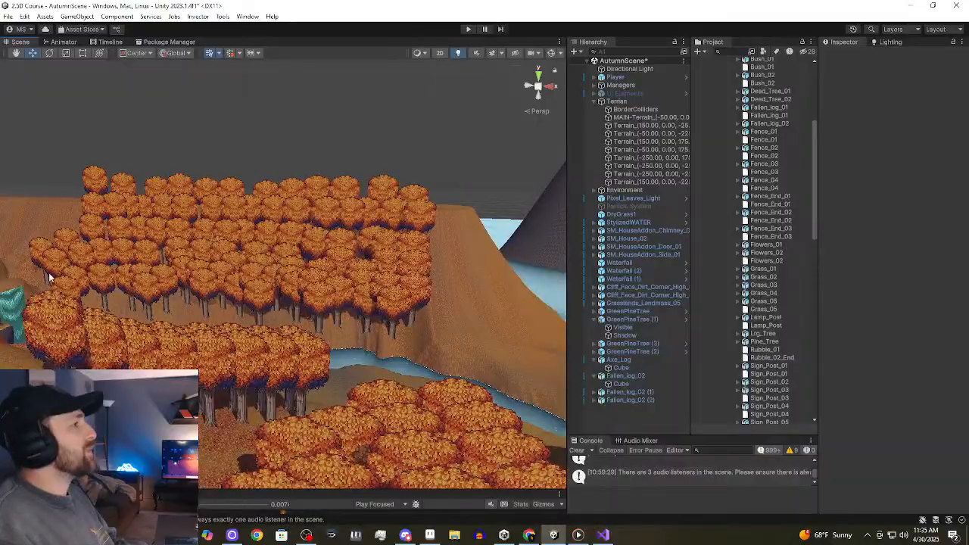
right_drag(49, 278, 391, 467)
right_drag(346, 283, 515, 270)
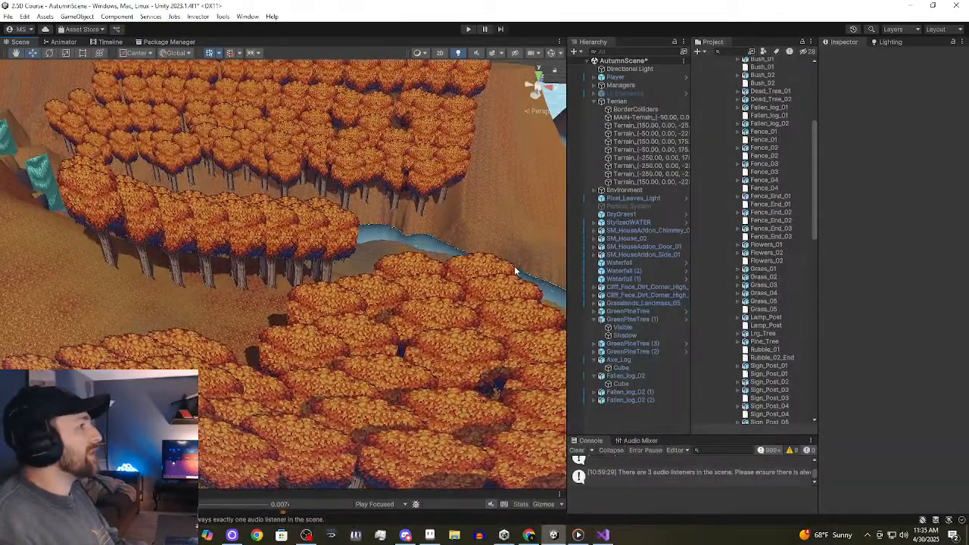
right_drag(429, 286, 464, 281)
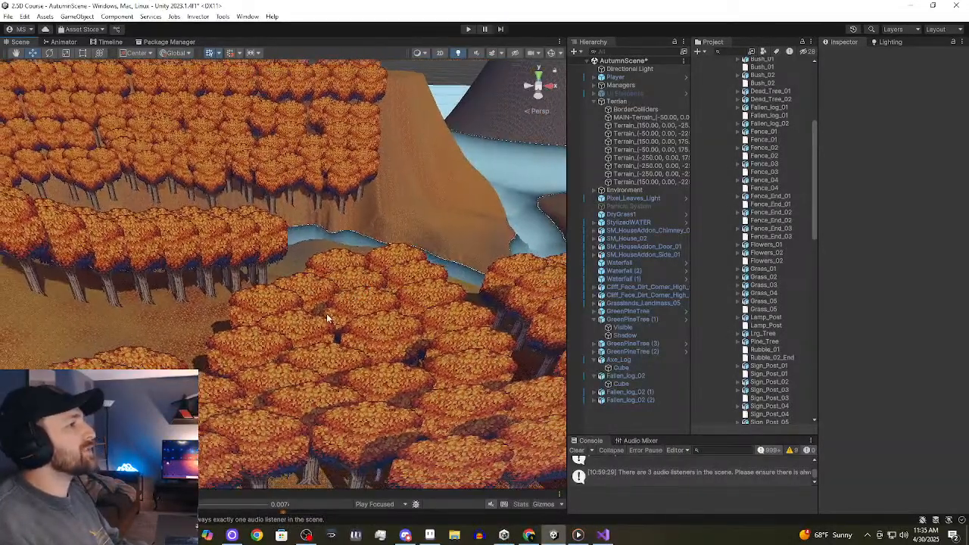
Duplicate GreenPineTree from the woods beside the clearing and move the copy across the river to about Z 176.8.
right_drag(328, 318, 258, 295)
middle_drag(477, 447, 544, 385)
right_drag(265, 411, 678, 532)
key(w)
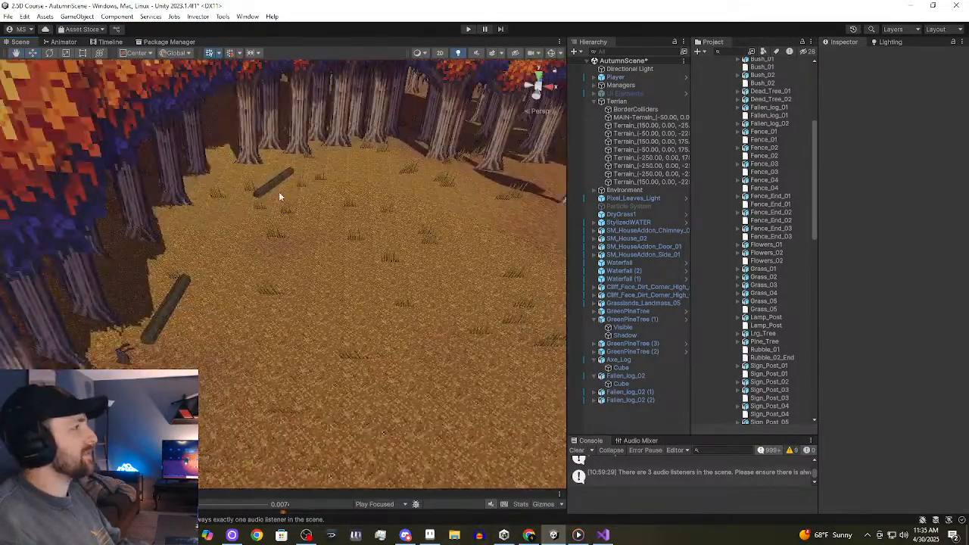
scroll(257, 242, down, 4)
scroll(212, 270, down, 6)
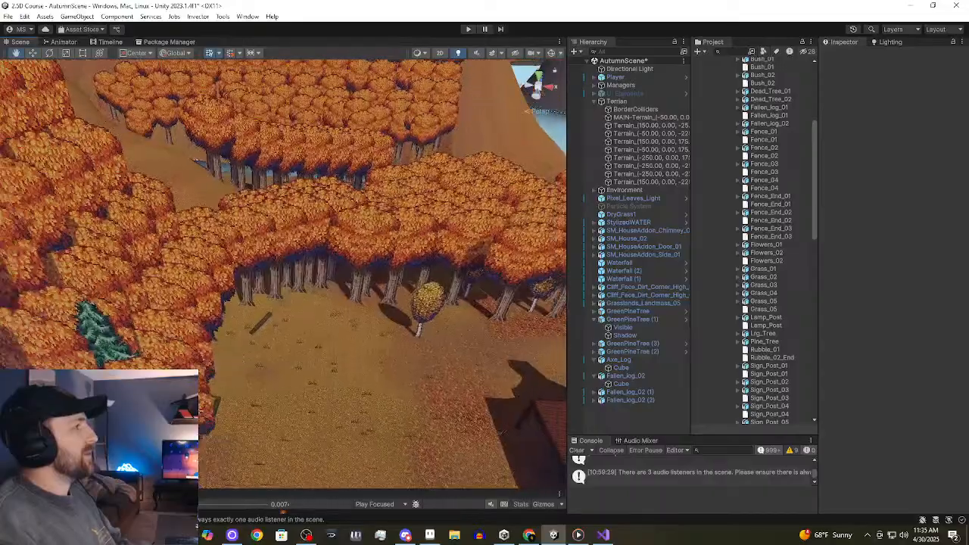
click(157, 321)
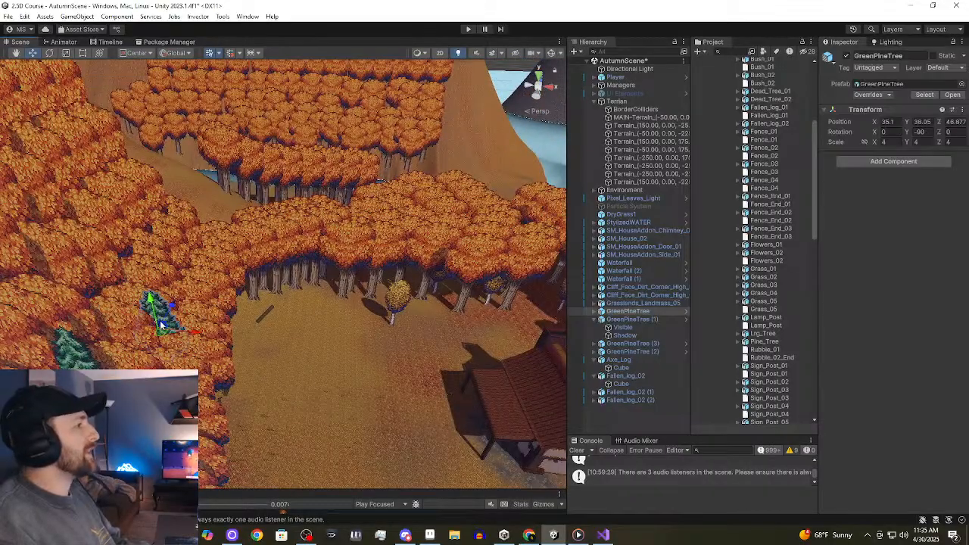
key(ctrl+d)
drag(172, 307, 306, 76)
key(f)
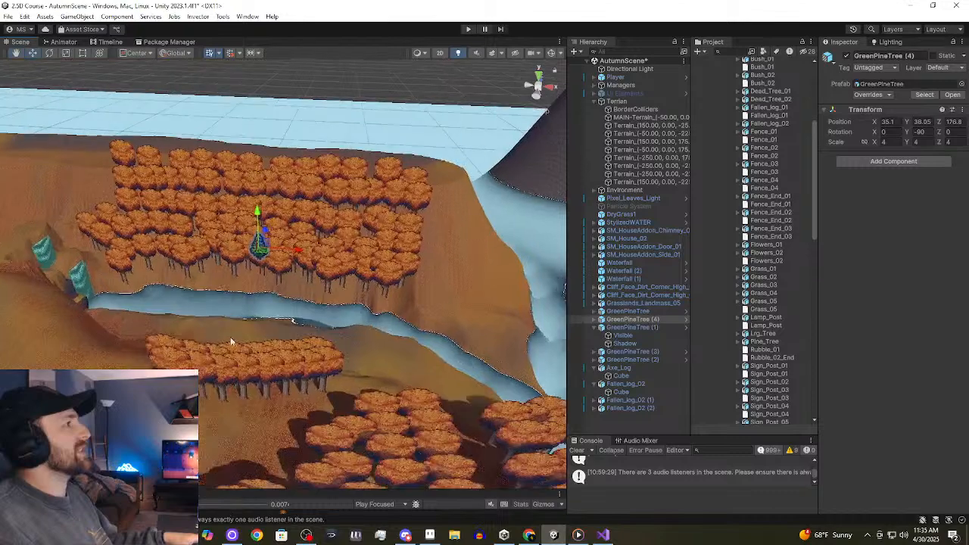
Lower the new pine copy toward the far riverbank to about Y 23.62.
scroll(270, 307, up, 7)
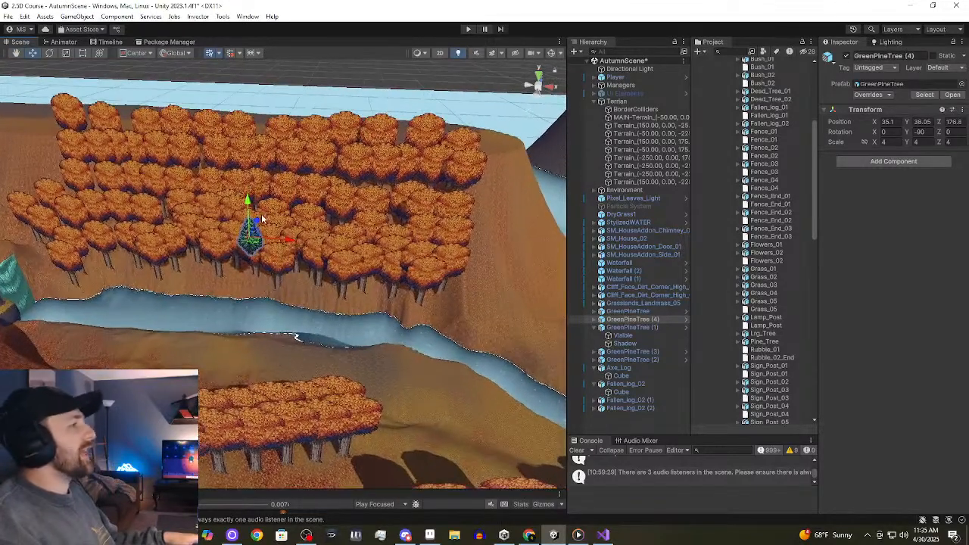
scroll(265, 257, up, 10)
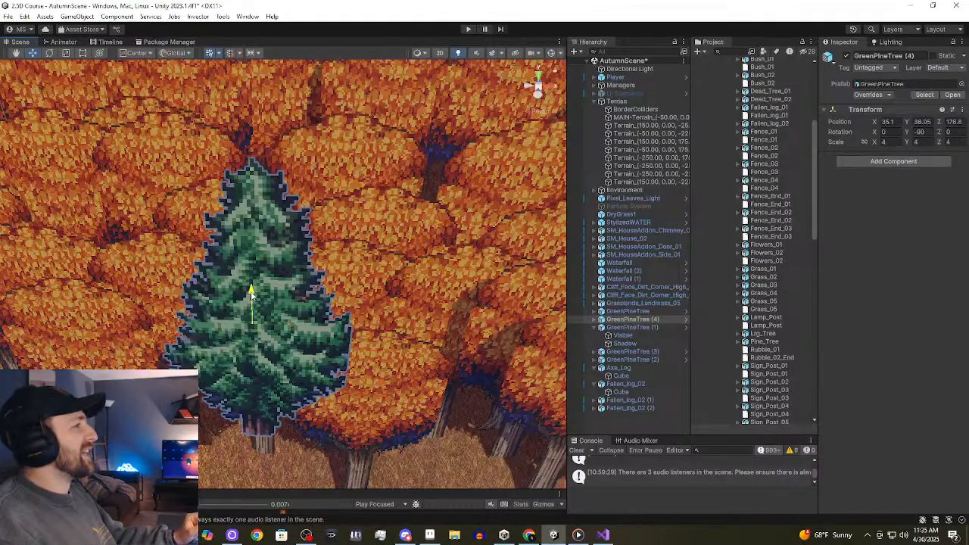
drag(253, 292, 253, 428)
middle_drag(293, 404, 281, 529)
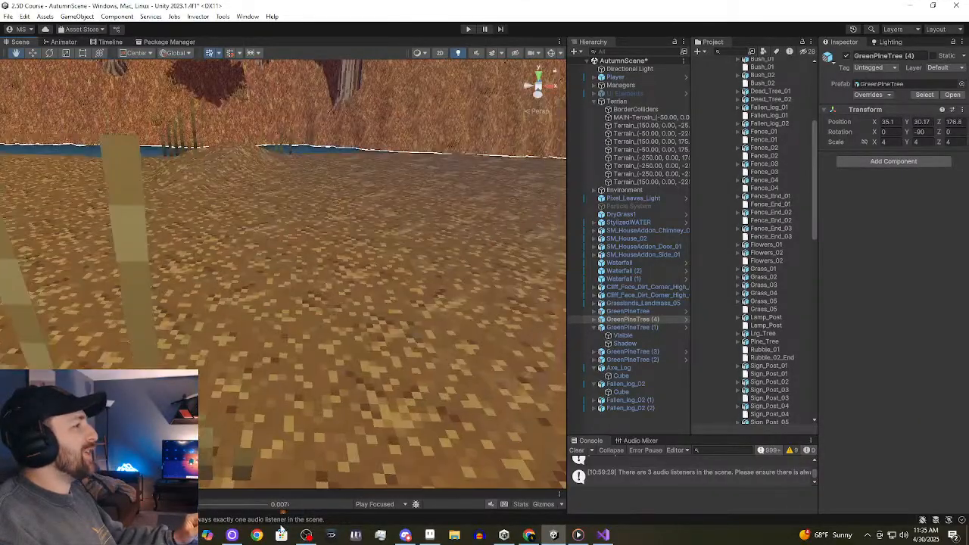
middle_drag(203, 367, 255, 277)
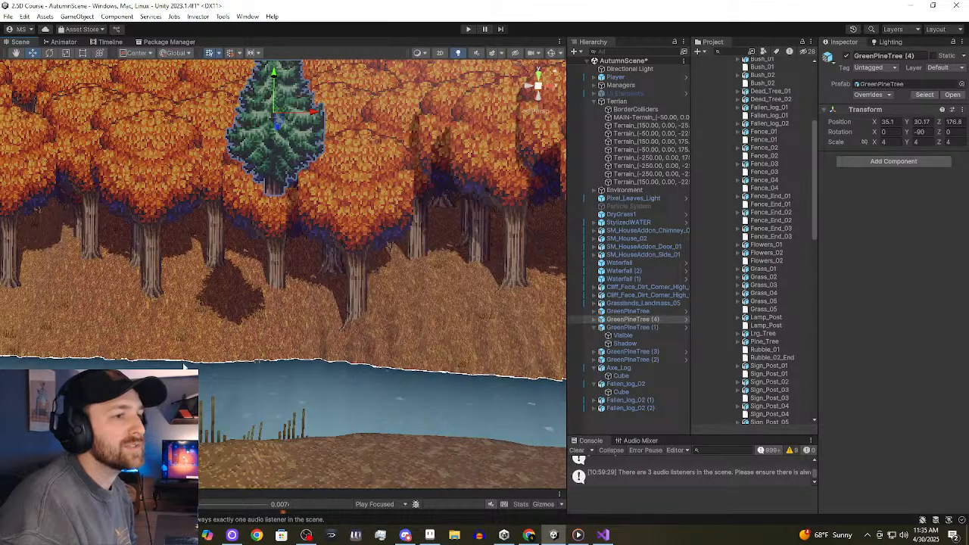
middle_drag(201, 385, 196, 325)
scroll(247, 390, up, 2)
middle_drag(246, 401, 257, 487)
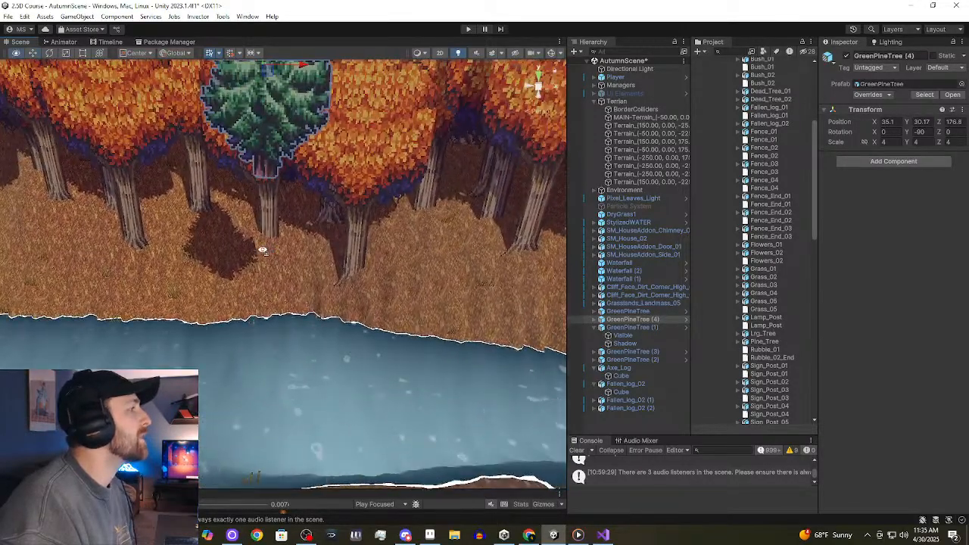
middle_drag(260, 249, 294, 424)
drag(306, 245, 307, 355)
right_drag(309, 379, 273, 357)
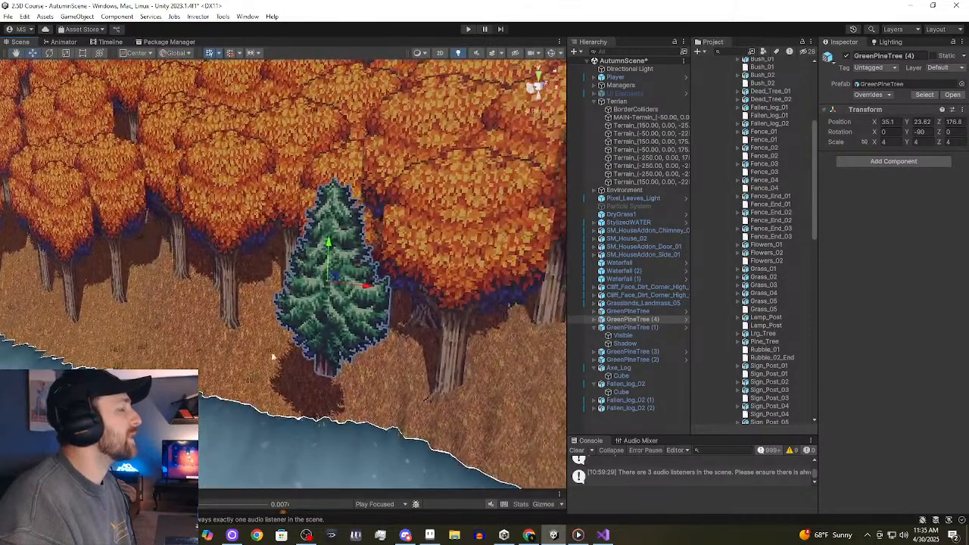
Move the pine copy back to the forest's edge at about X 36.7 and Z 185.7, lowering it to about Y 18.94.
middle_drag(322, 318, 196, 367)
right_drag(197, 367, 263, 348)
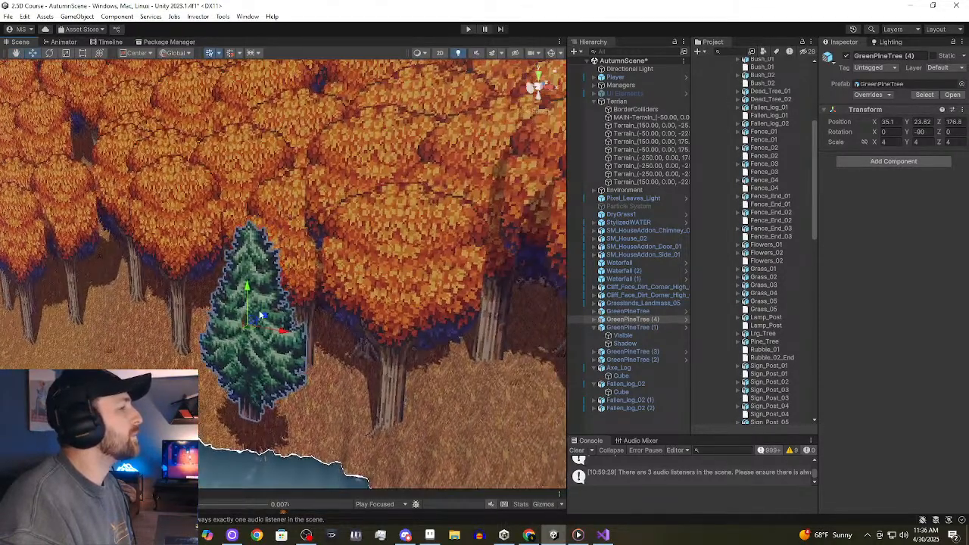
drag(260, 316, 356, 294)
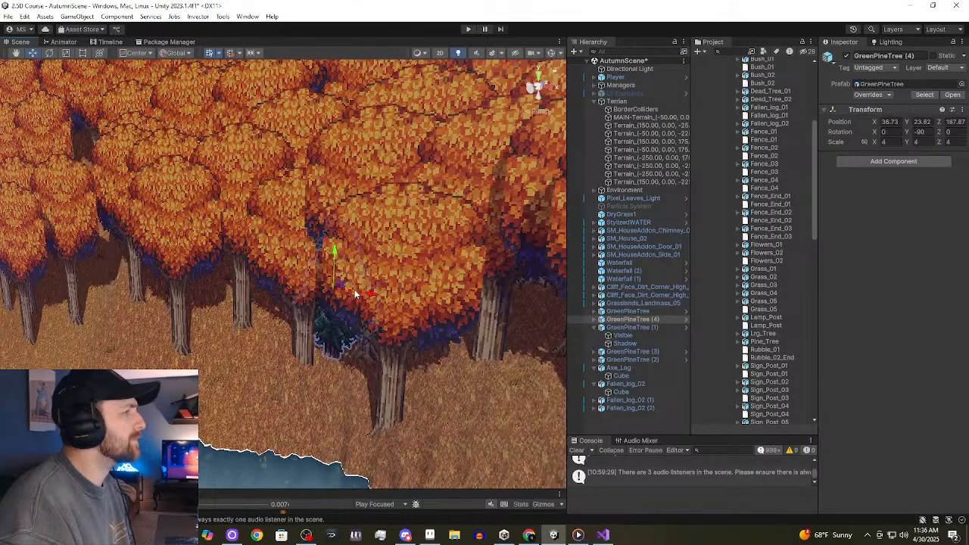
drag(339, 257, 335, 262)
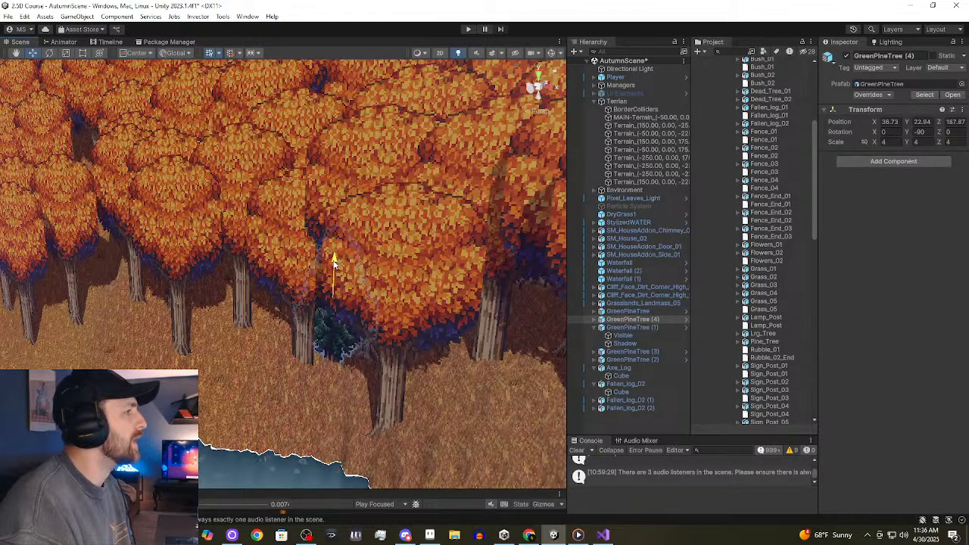
middle_drag(337, 305, 307, 253)
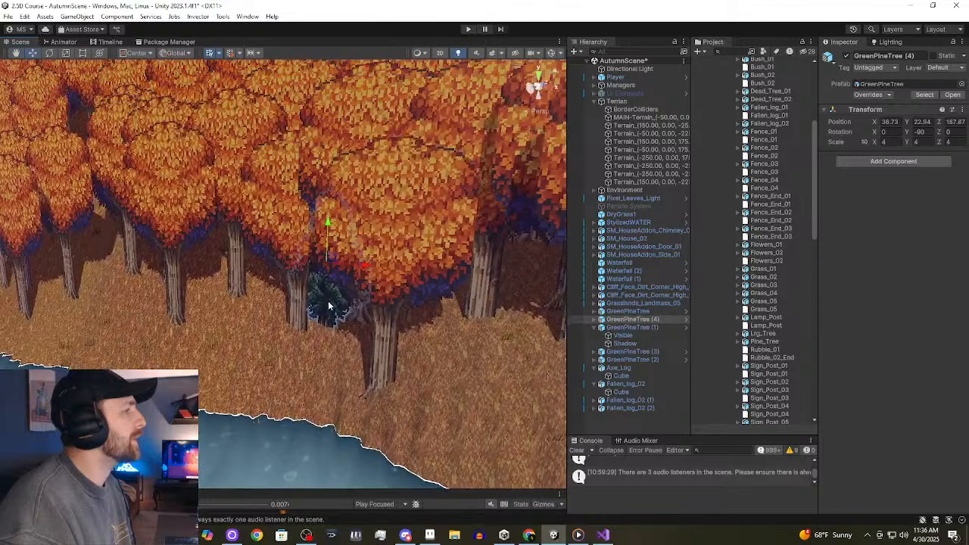
drag(331, 218, 343, 346)
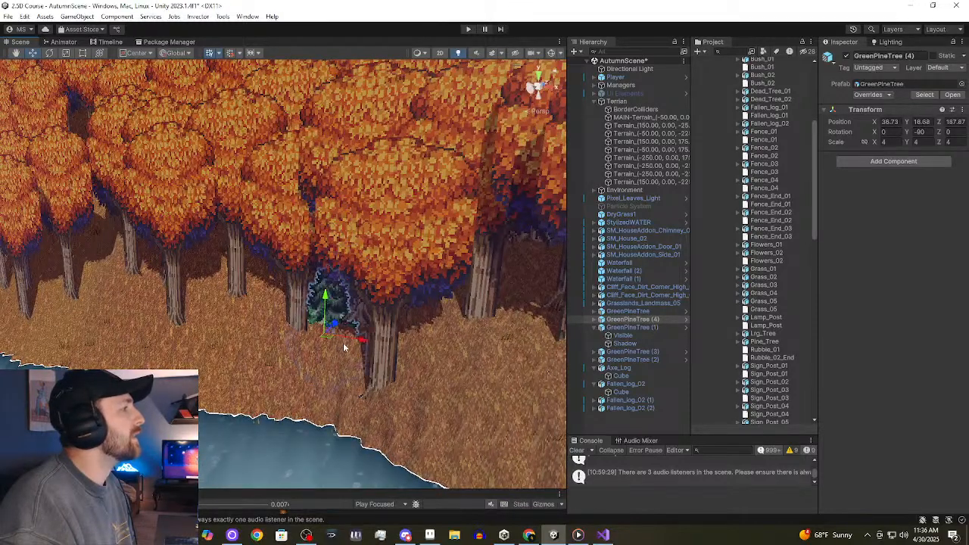
middle_drag(343, 347, 380, 318)
drag(356, 313, 334, 262)
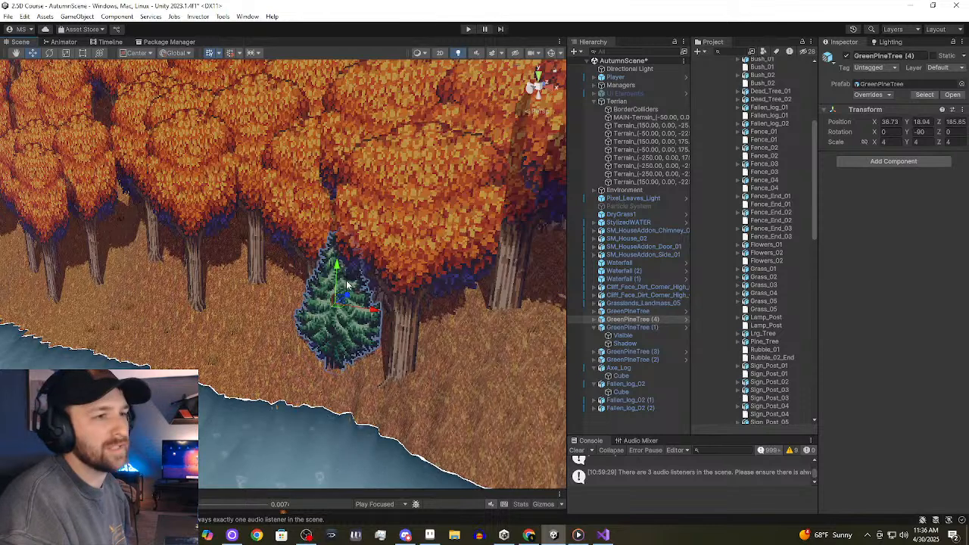
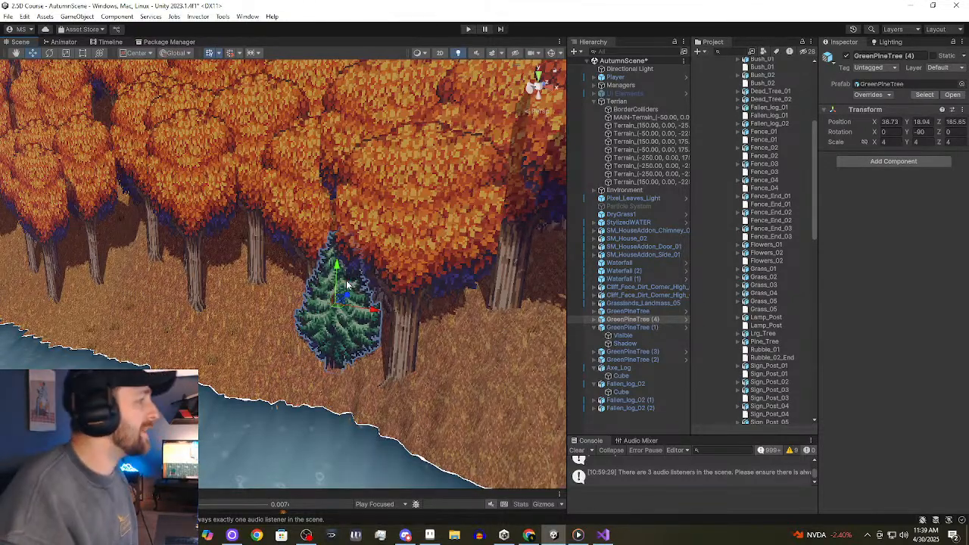
Duplicate the green pine tree in the scene and clear the console log.
right_drag(346, 285, 327, 288)
key(ctrl+d)
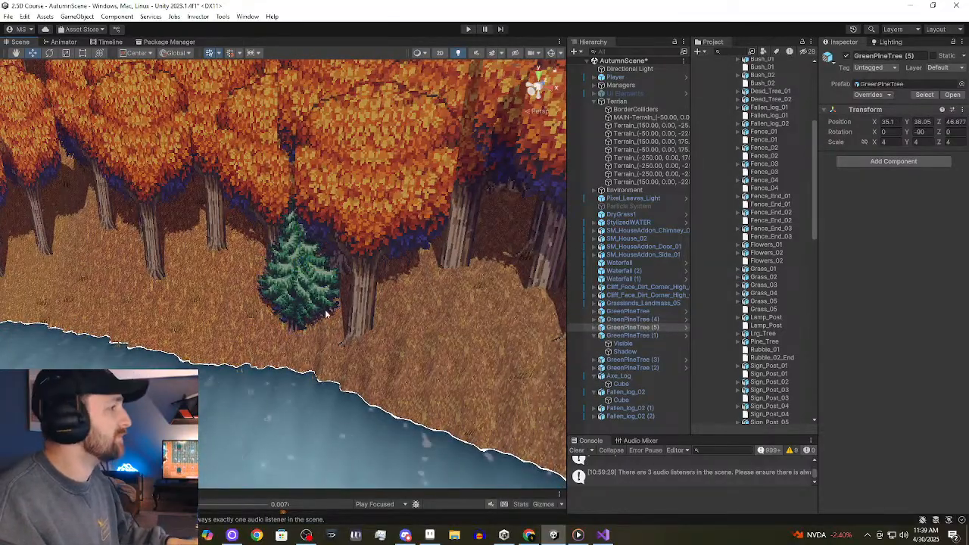
click(324, 294)
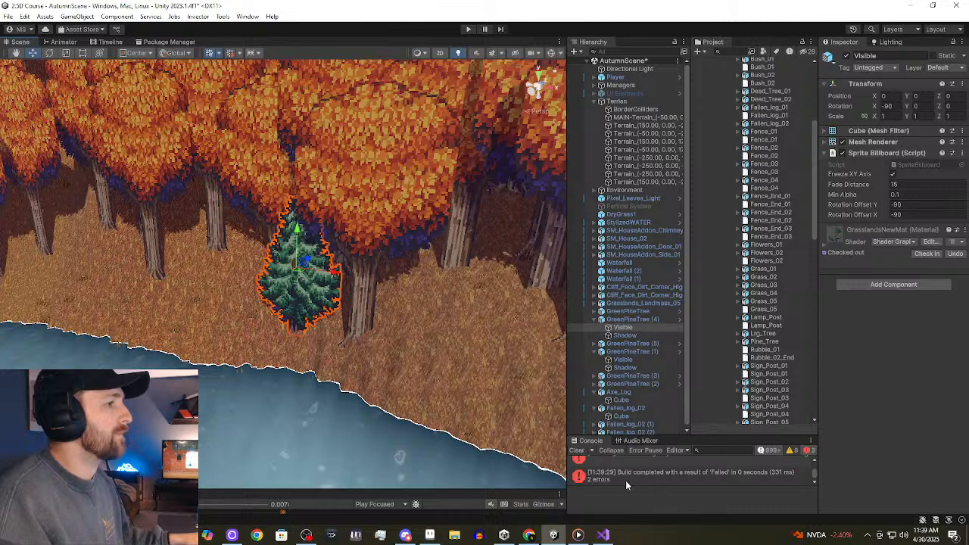
click(577, 450)
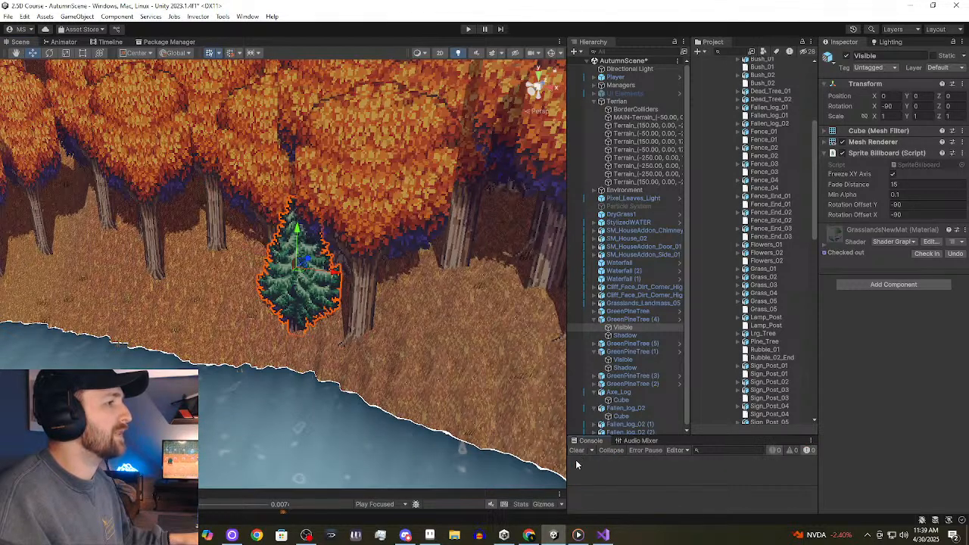
Move GreenPineTree (4) along the riverbank to about X 31.77 and Z 184.77.
click(640, 321)
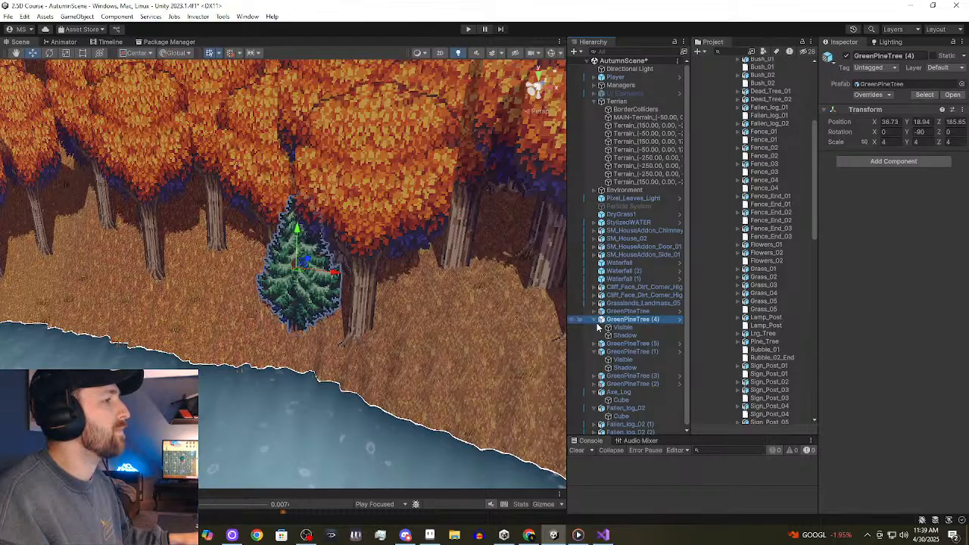
drag(331, 273, 292, 295)
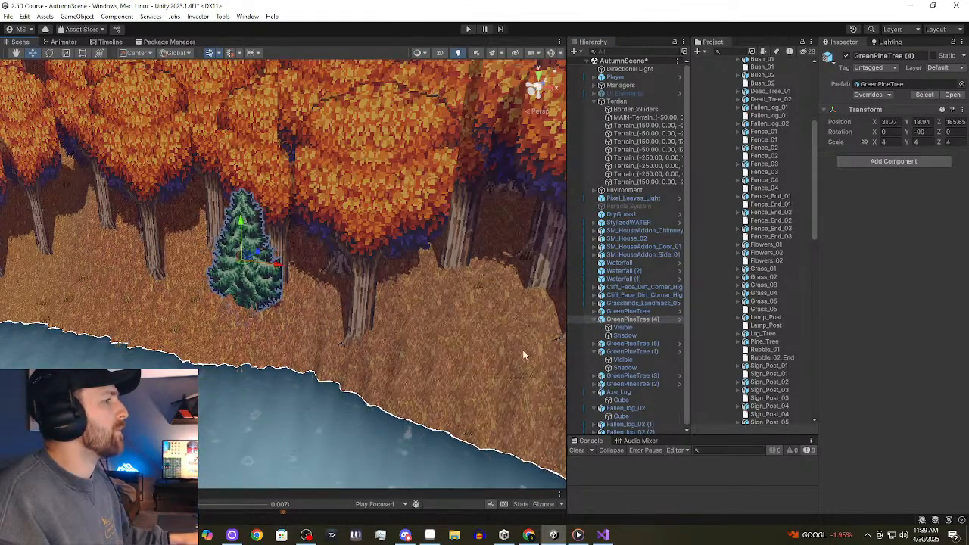
click(595, 319)
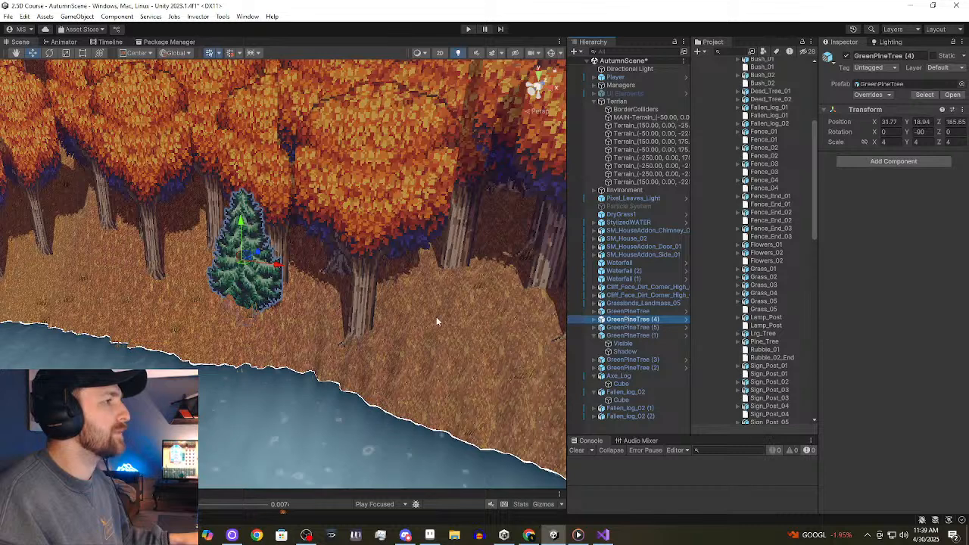
drag(261, 252, 254, 258)
Duplicate GreenPineTree (4) and move the copy up among the autumn treetops to about X 12.13 and Y 35.01.
click(628, 312)
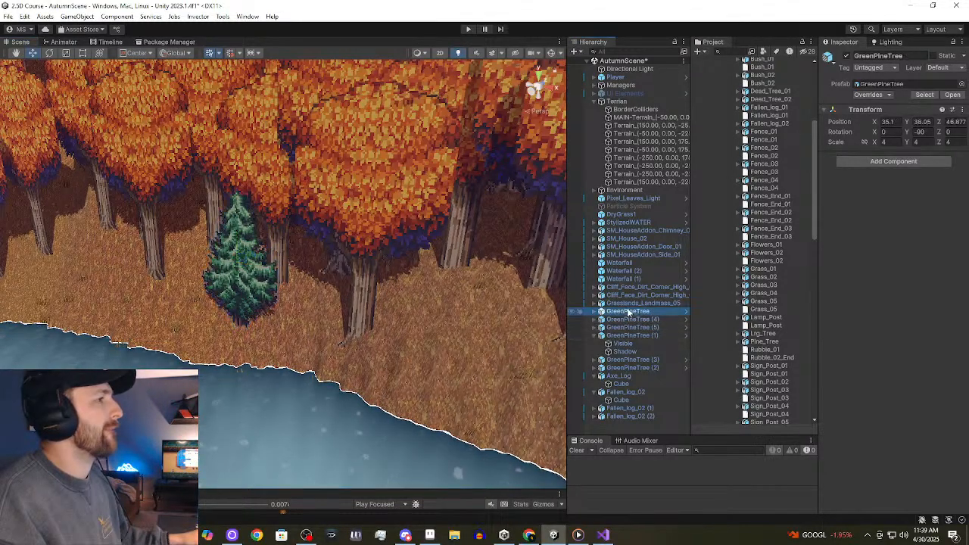
double_click(628, 319)
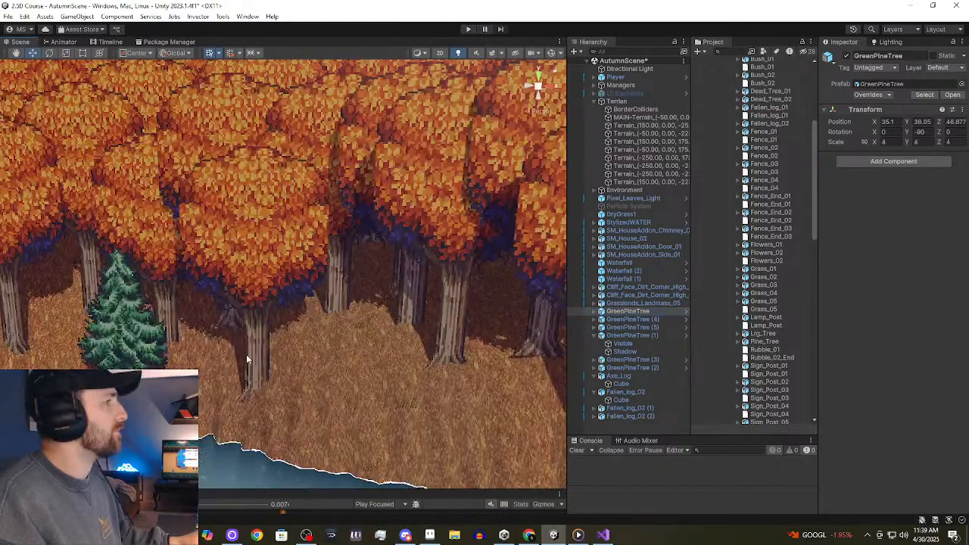
key(ctrl+d)
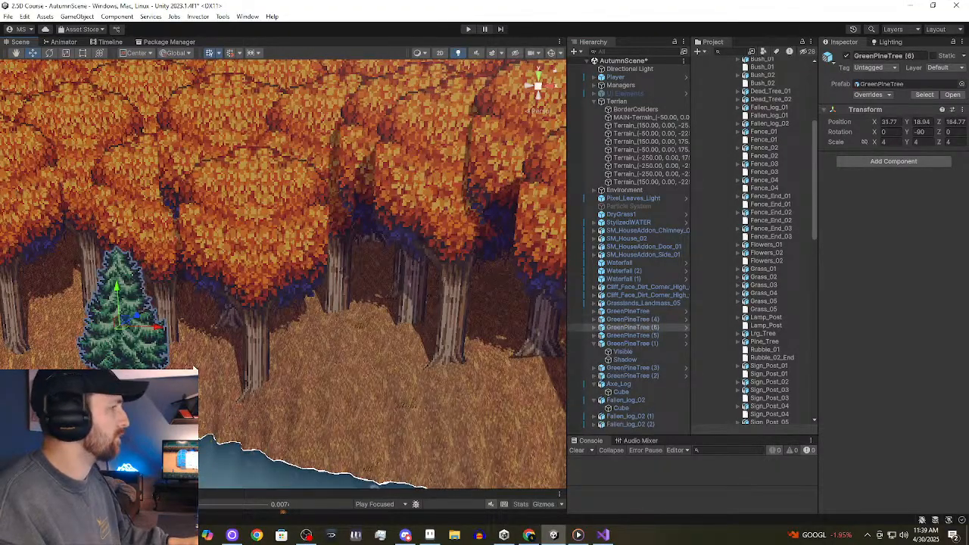
right_drag(234, 391, 144, 375)
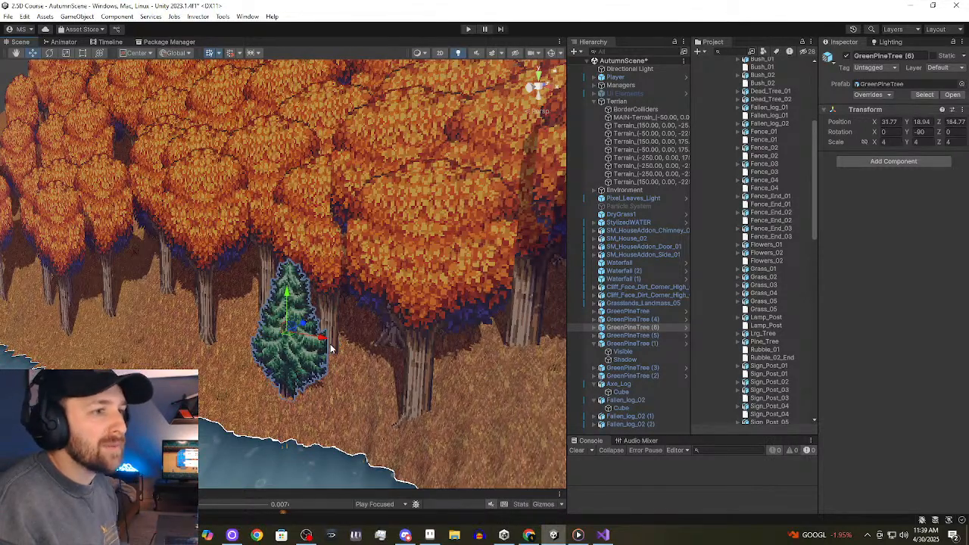
right_drag(247, 347, 223, 330)
middle_drag(223, 330, 324, 458)
right_drag(324, 458, 340, 392)
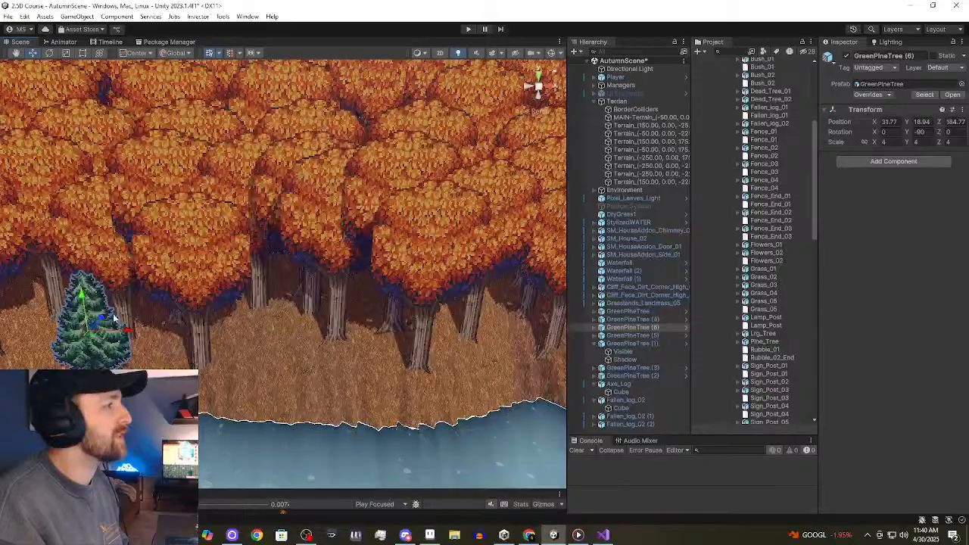
right_drag(114, 319, 92, 323)
drag(283, 369, 109, 337)
drag(95, 303, 130, 177)
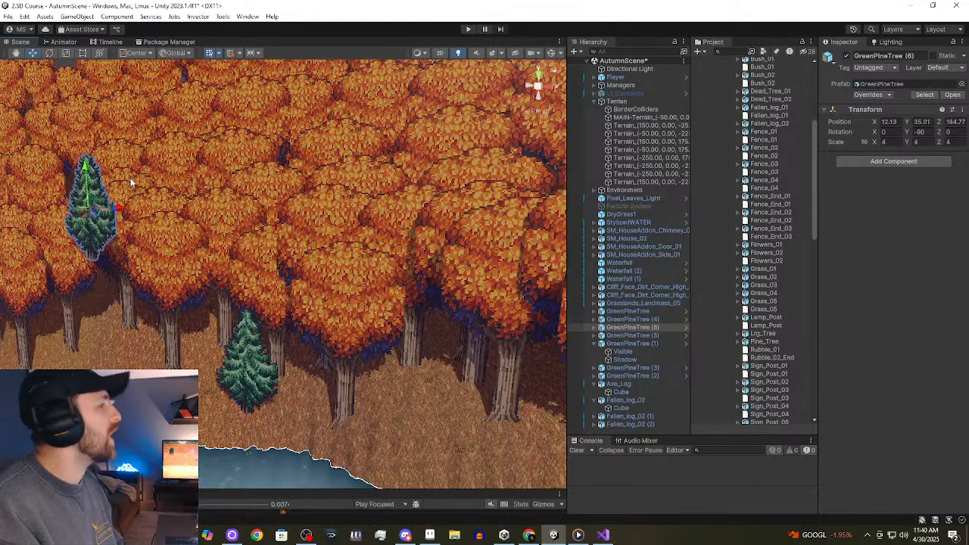
Shift GreenPineTree (6) deeper into the forest to about X 4.09 and Z 189.75, and raise it to about Y 37.32.
right_drag(80, 257, 62, 251)
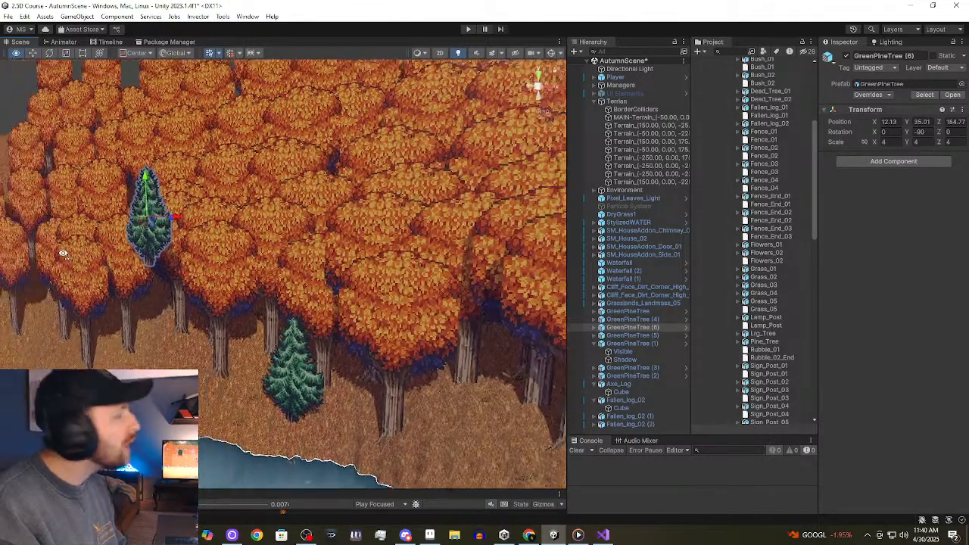
middle_drag(75, 256, 478, 442)
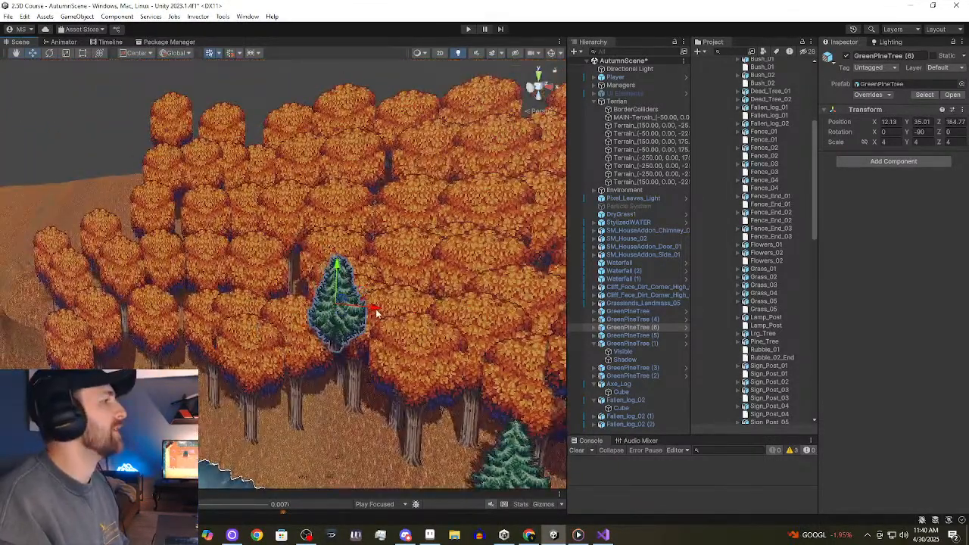
drag(370, 310, 314, 305)
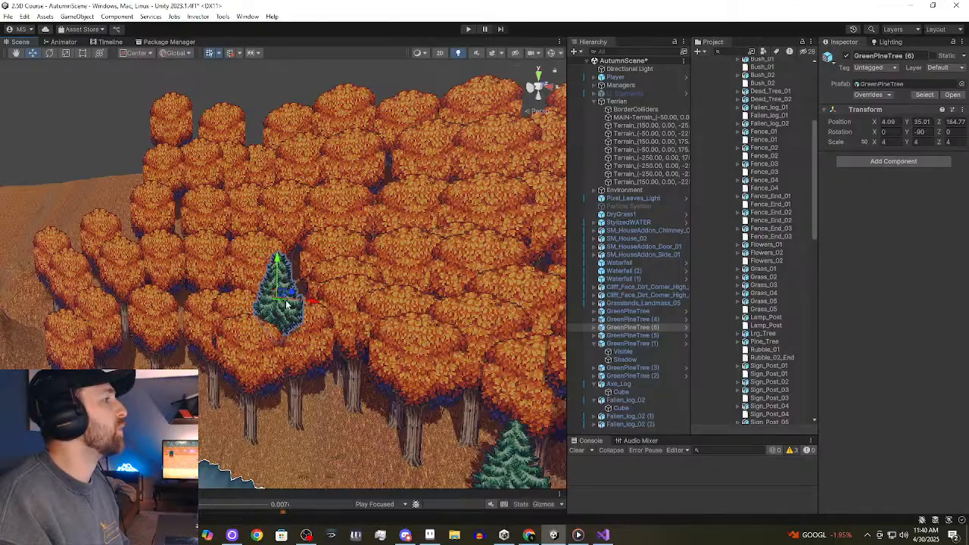
right_drag(351, 228, 351, 250)
middle_drag(294, 276, 288, 291)
mouse_move(295, 278)
mouse_down()
mouse_move(320, 276)
mouse_move(309, 279)
mouse_up()
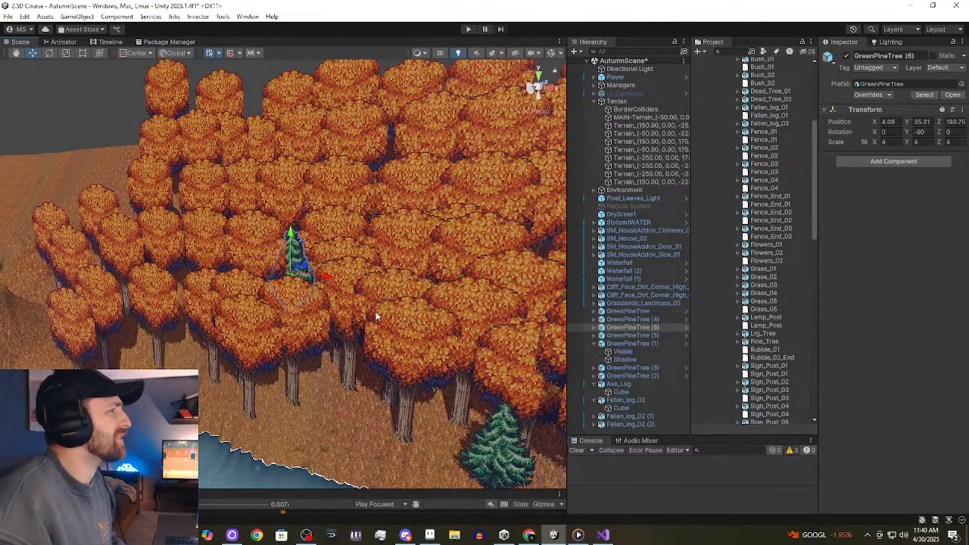
drag(291, 236, 296, 222)
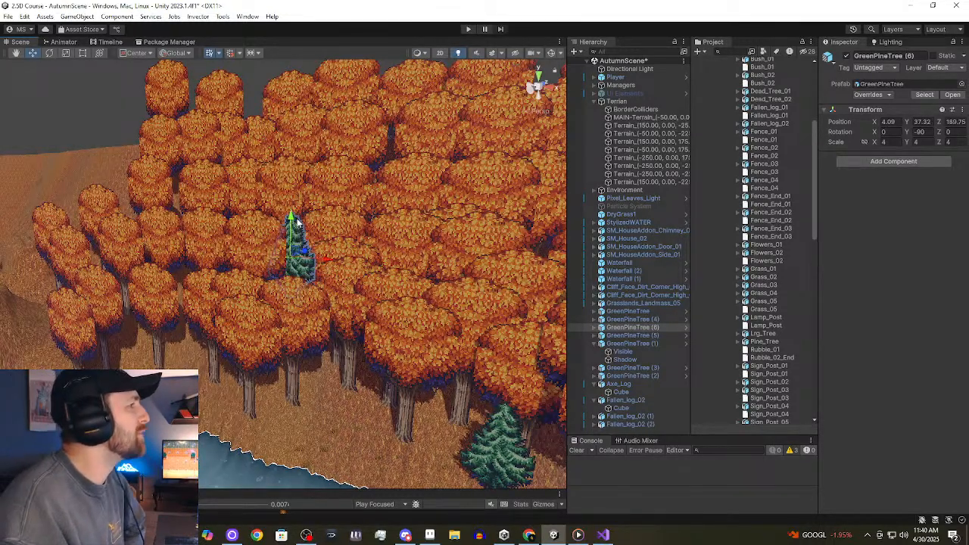
Duplicate a tall autumn tree at the edge of the riverside forest and move the copy across the river to about Z 136.4.
click(111, 131)
right_drag(111, 131, 320, 241)
click(340, 198)
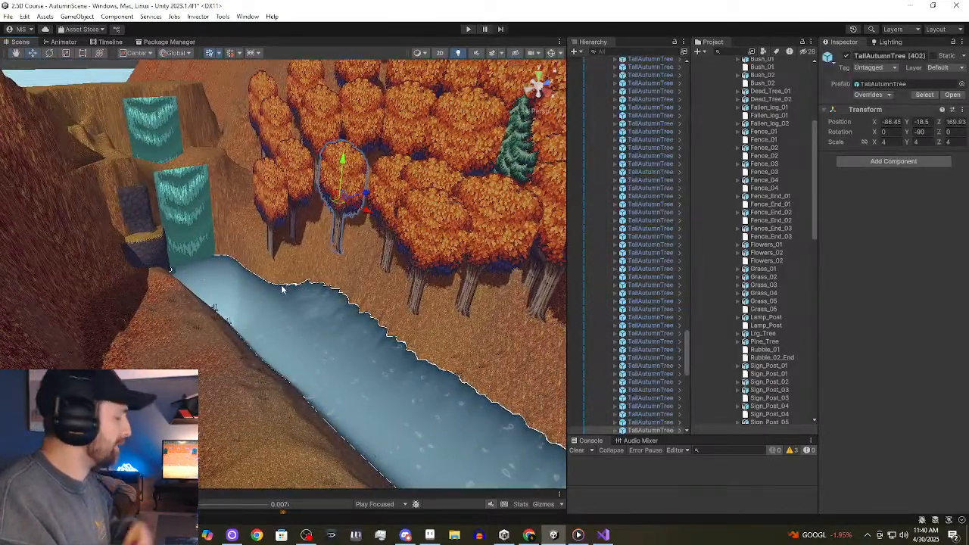
key(ctrl+d)
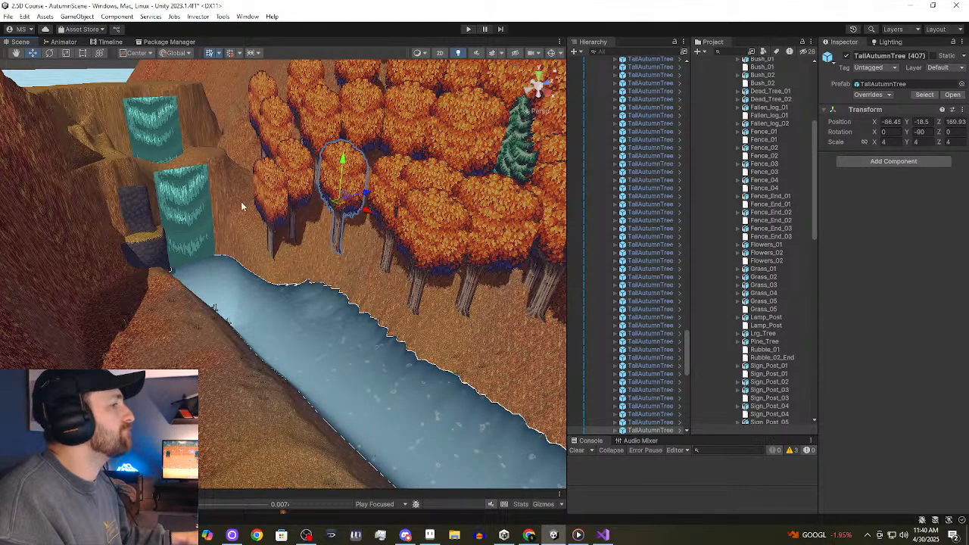
drag(367, 196, 179, 253)
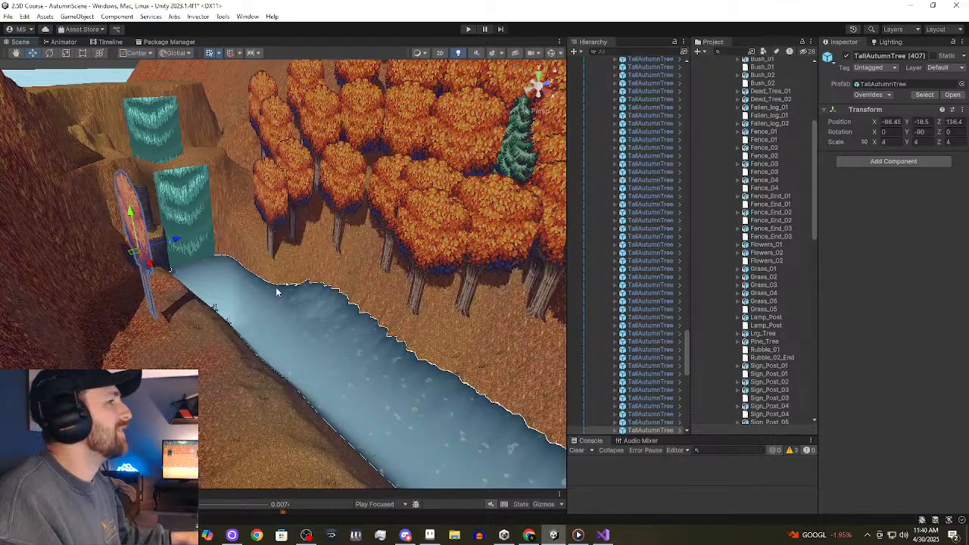
Inspect the placement of the copied autumn tree beside the river and waterfalls, framing it in the enlarged surroundings.
drag(277, 491, 312, 463)
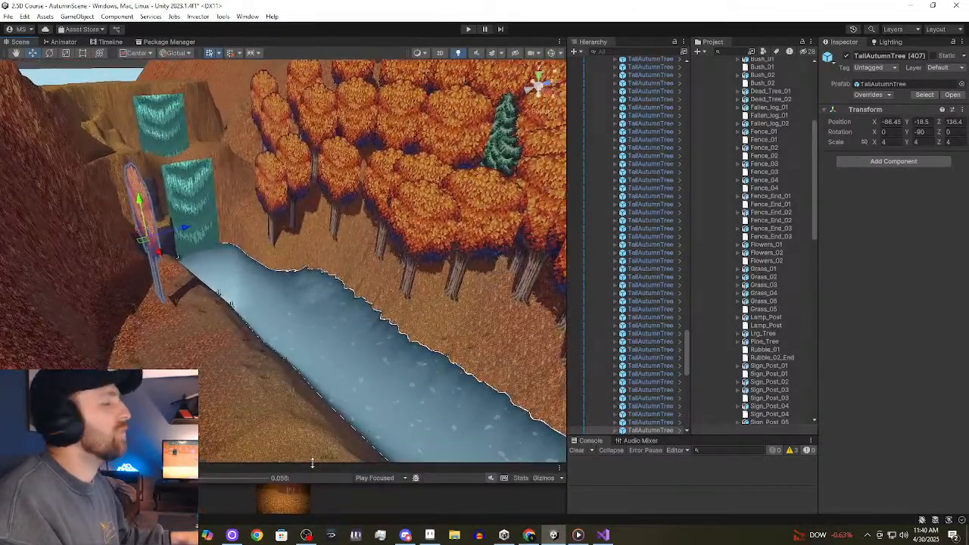
right_drag(201, 355, 191, 351)
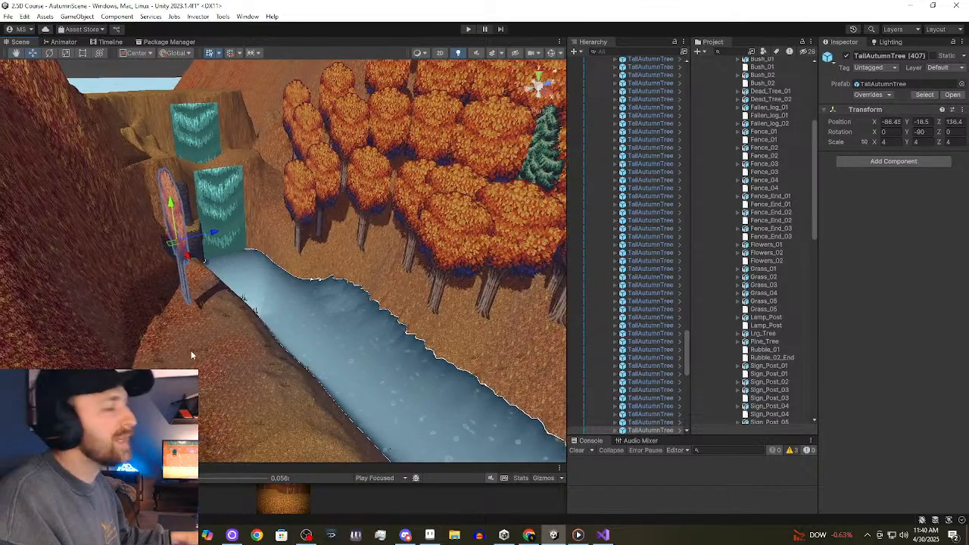
middle_drag(191, 351, 244, 47)
right_drag(262, 407, 257, 372)
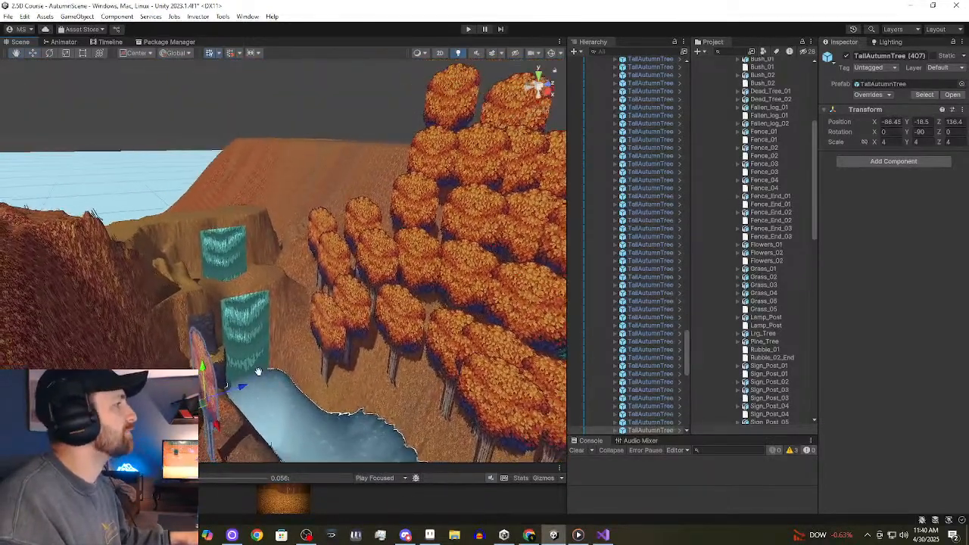
middle_drag(257, 372, 267, 445)
scroll(280, 409, up, 4)
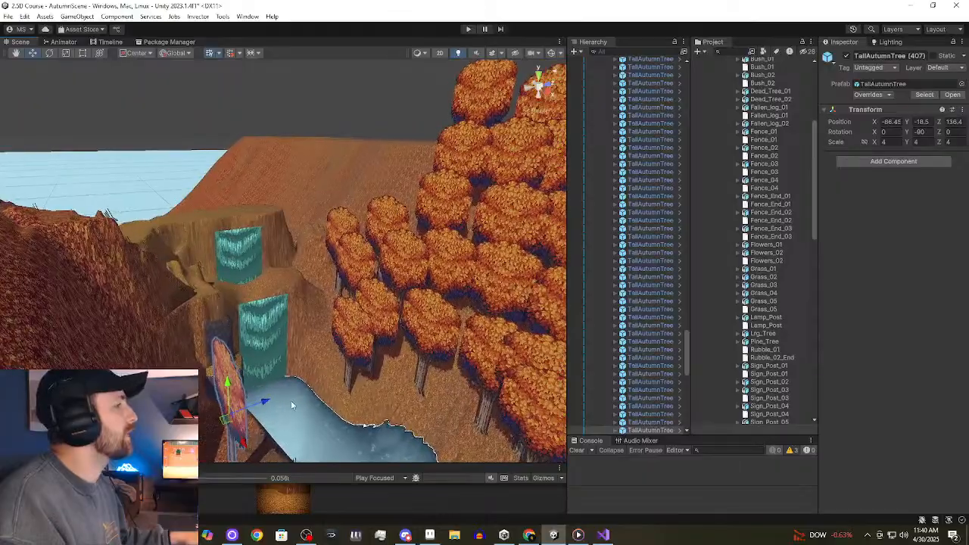
middle_drag(282, 409, 766, 540)
key(f)
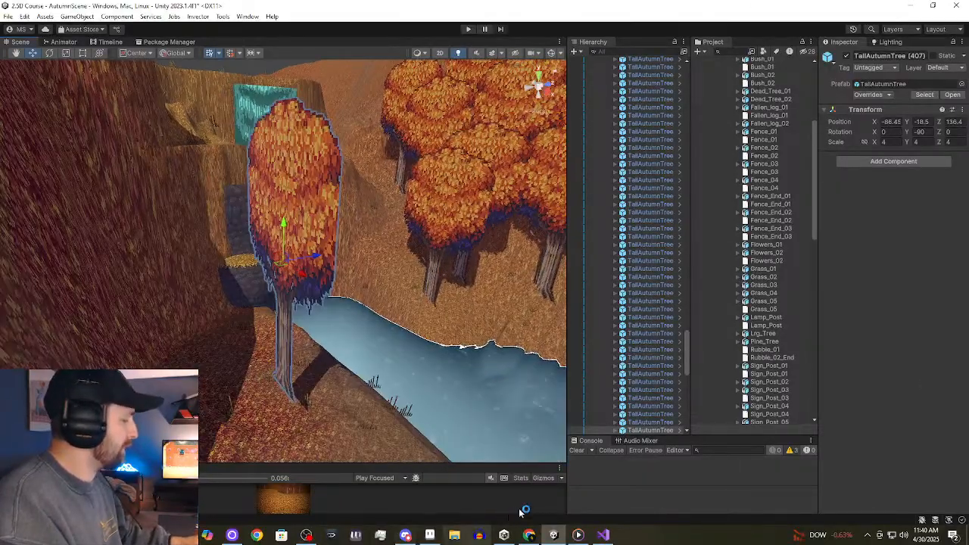
Examine the stone ledge and the surrounding terrain at the foot of the waterfalls up close.
right_drag(254, 370, 102, 333)
middle_drag(428, 367, 186, 321)
right_drag(186, 321, 307, 346)
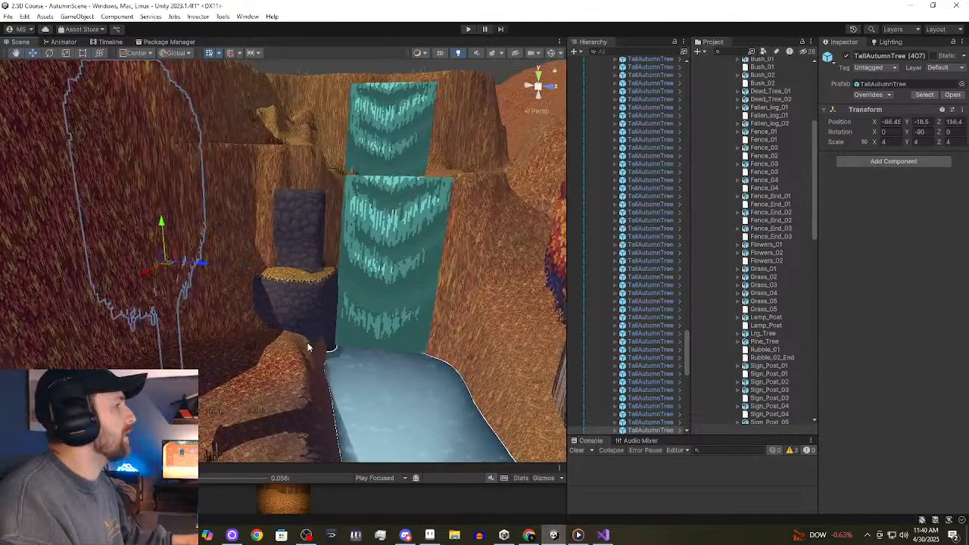
click(287, 306)
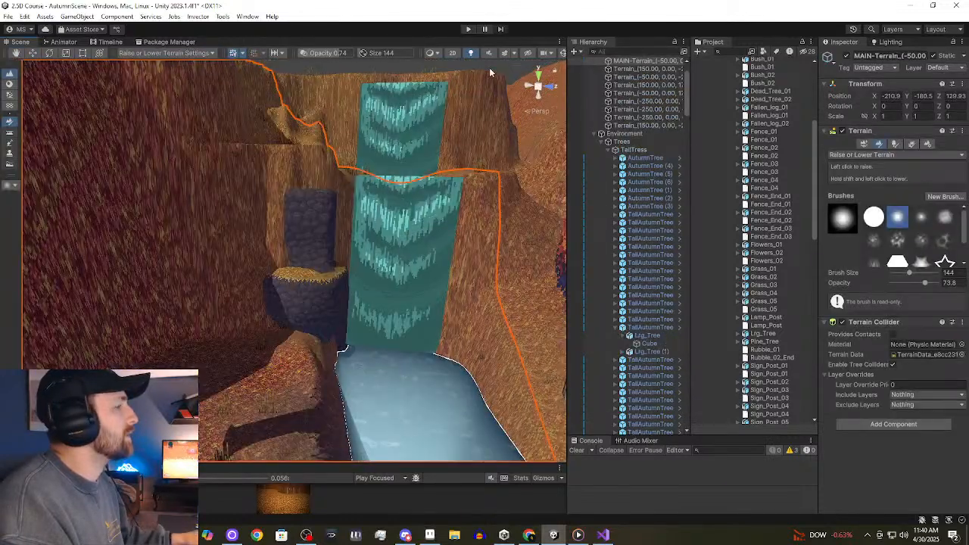
click(460, 65)
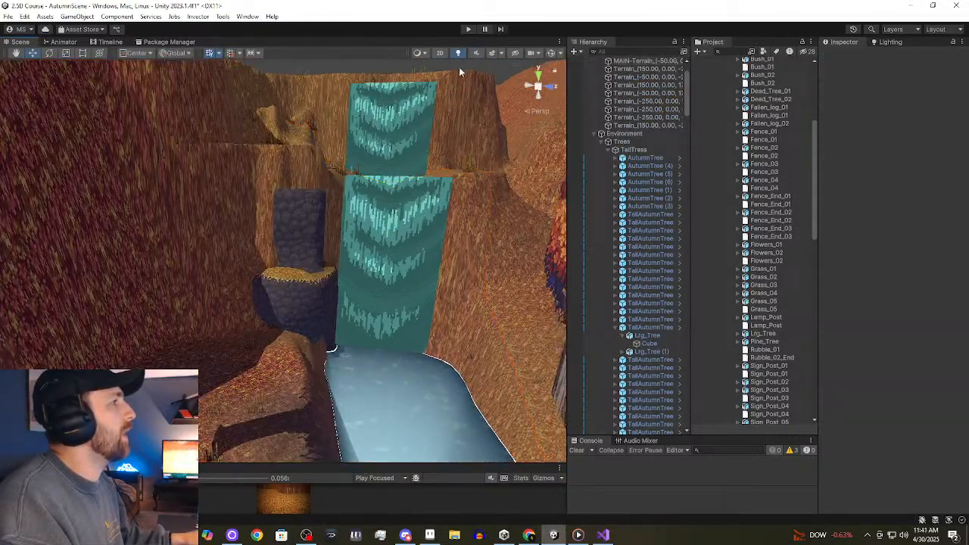
click(293, 301)
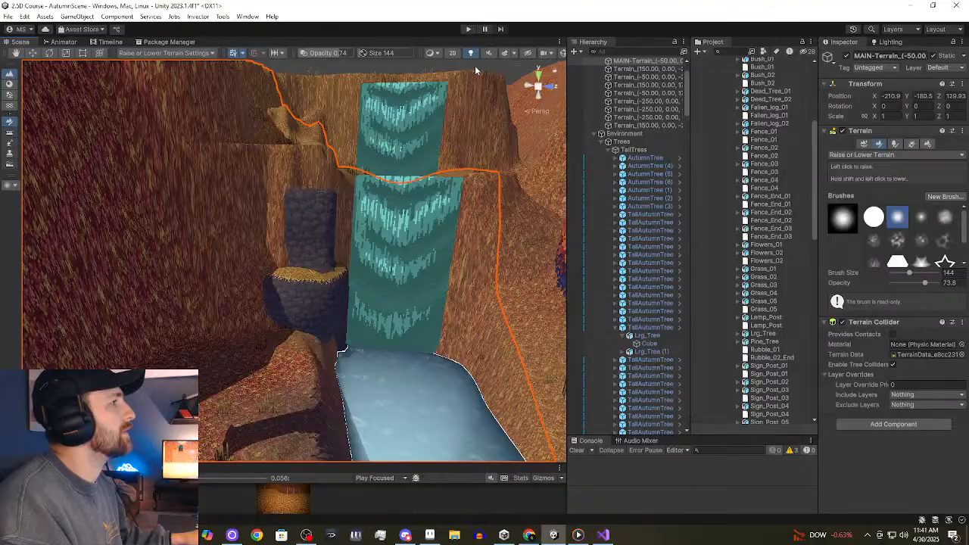
click(475, 65)
scroll(311, 318, up, 5)
middle_drag(309, 346, 312, 121)
click(316, 225)
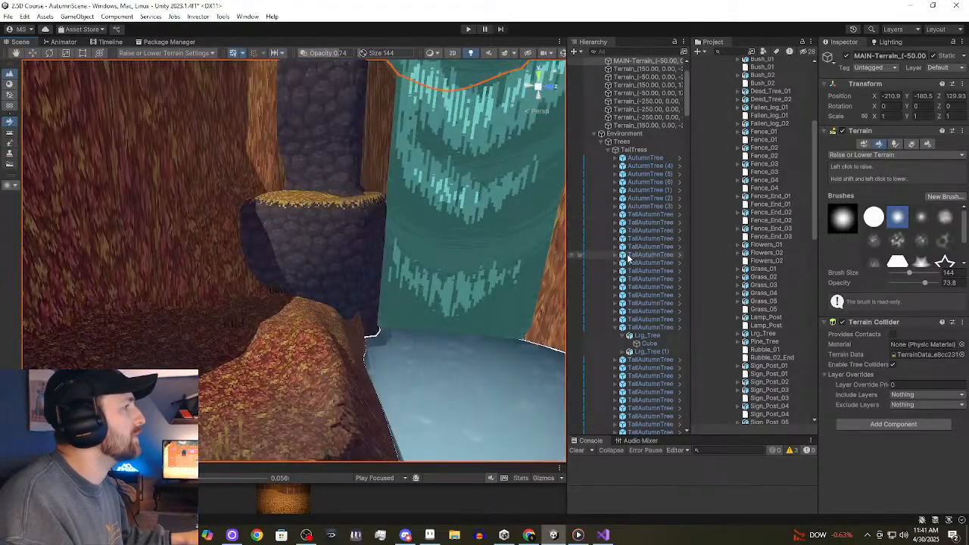
Collapse the TallTress, Terrian and Trees groups to tidy the scene's object list.
click(627, 255)
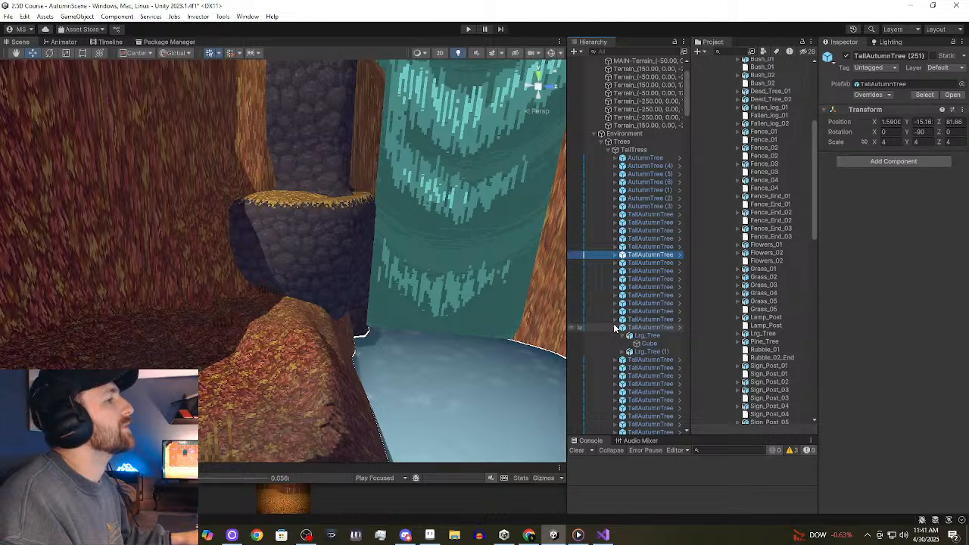
click(609, 150)
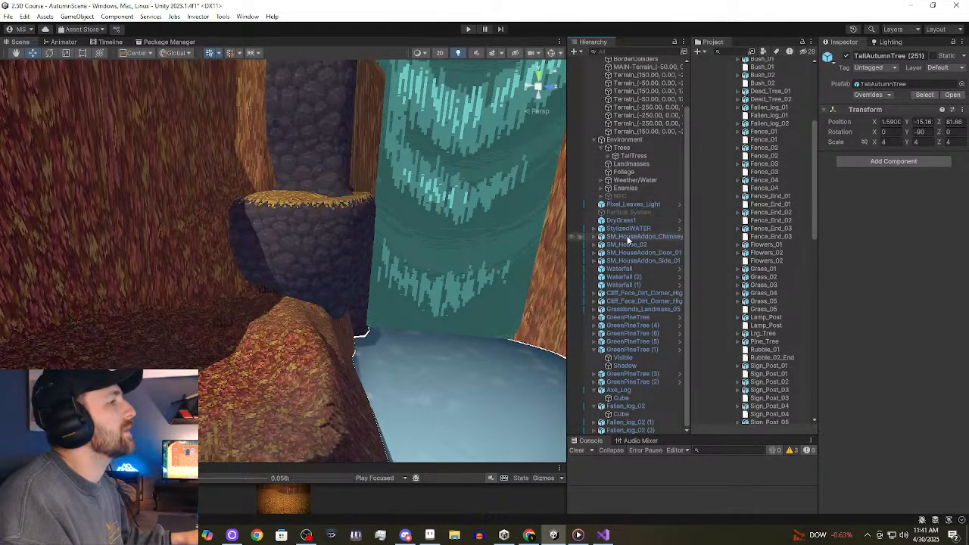
scroll(671, 184, up, 3)
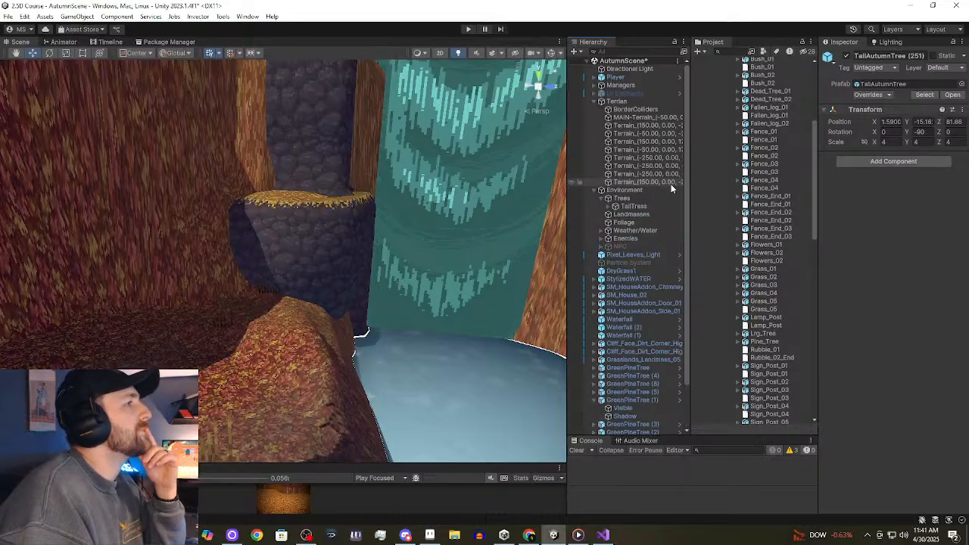
click(595, 101)
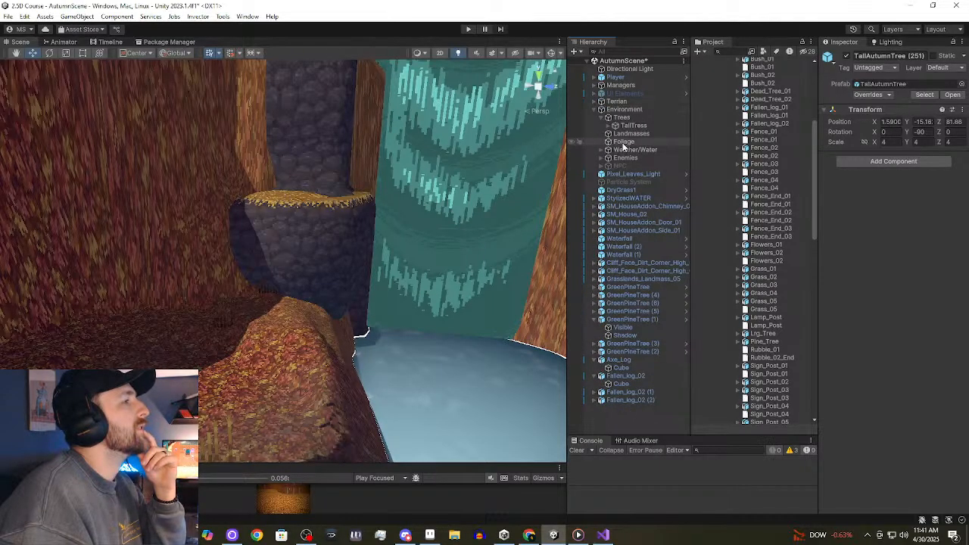
click(603, 117)
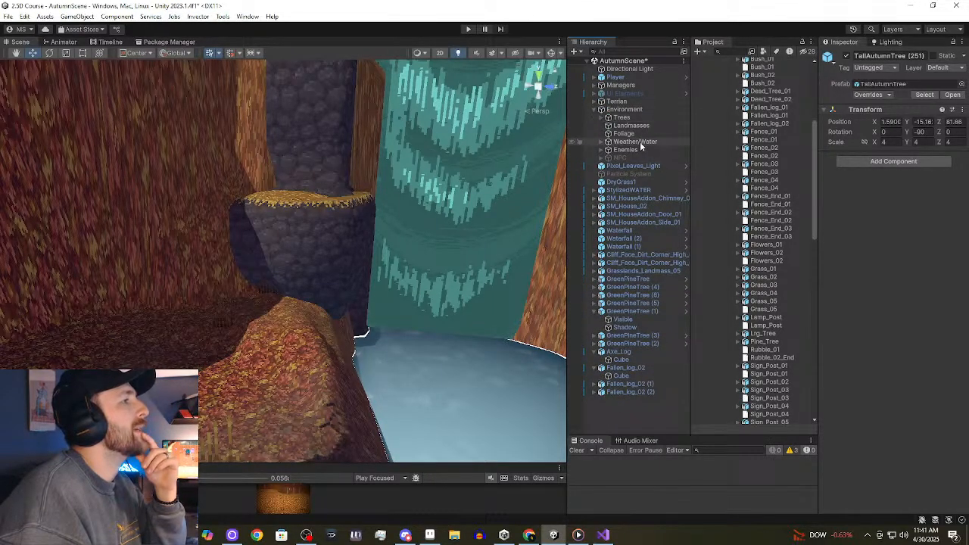
Move the three Waterfall objects into the Weather/Water group under Environment and collapse that group.
click(640, 198)
click(640, 206)
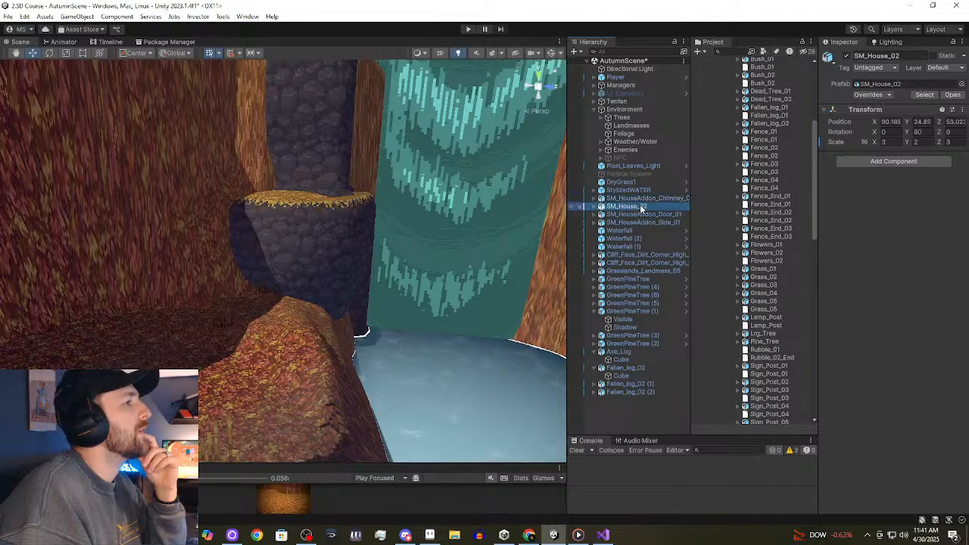
click(641, 214)
click(640, 246)
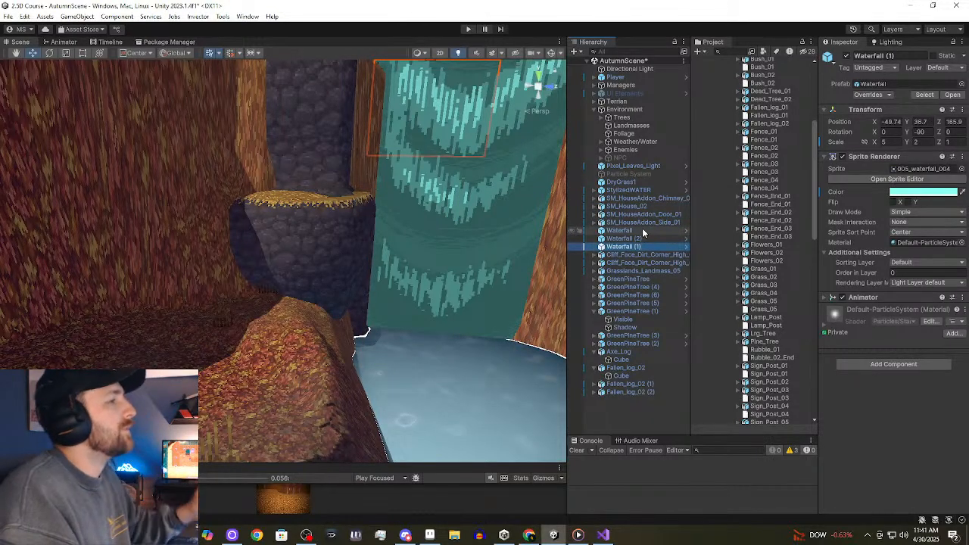
shift+click(642, 230)
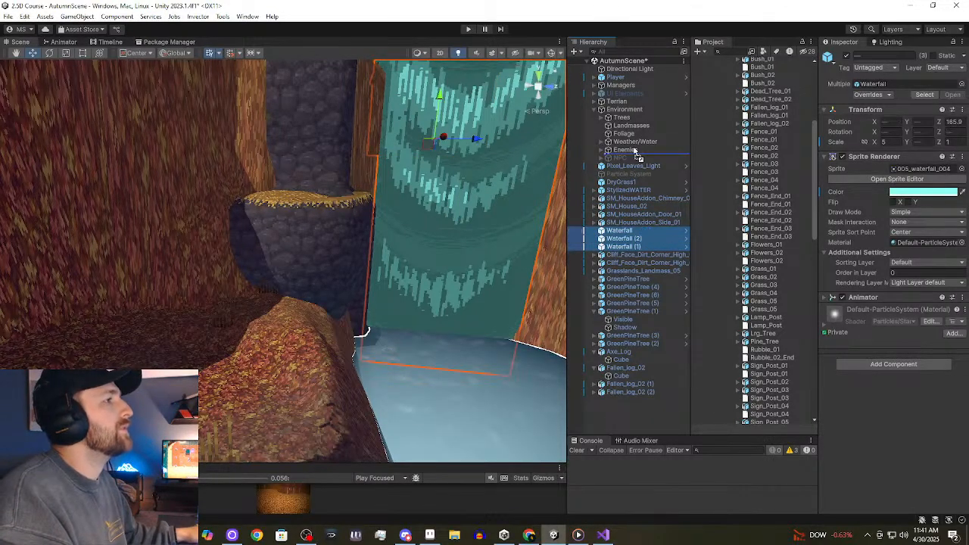
mouse_move(636, 151)
mouse_down()
mouse_move(642, 139)
mouse_move(643, 149)
mouse_up()
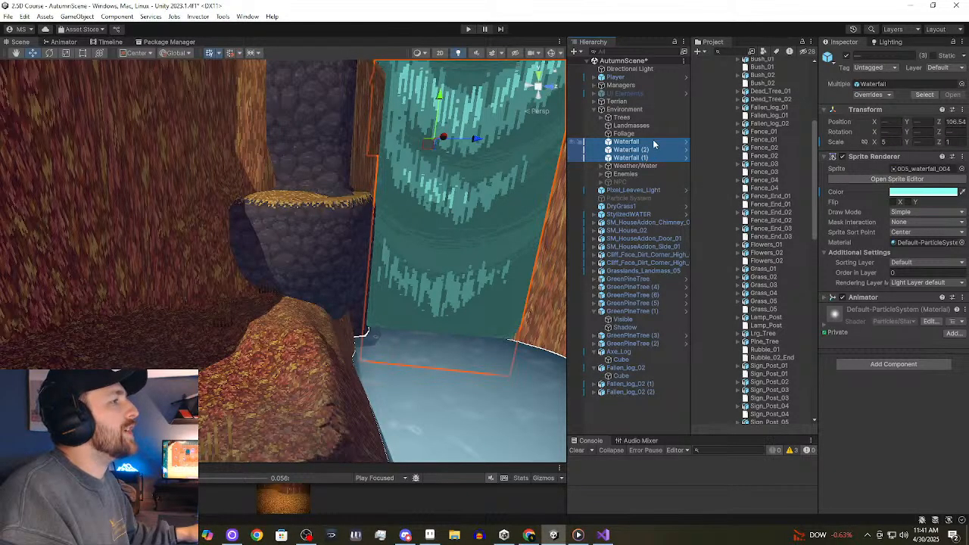
drag(657, 168, 656, 166)
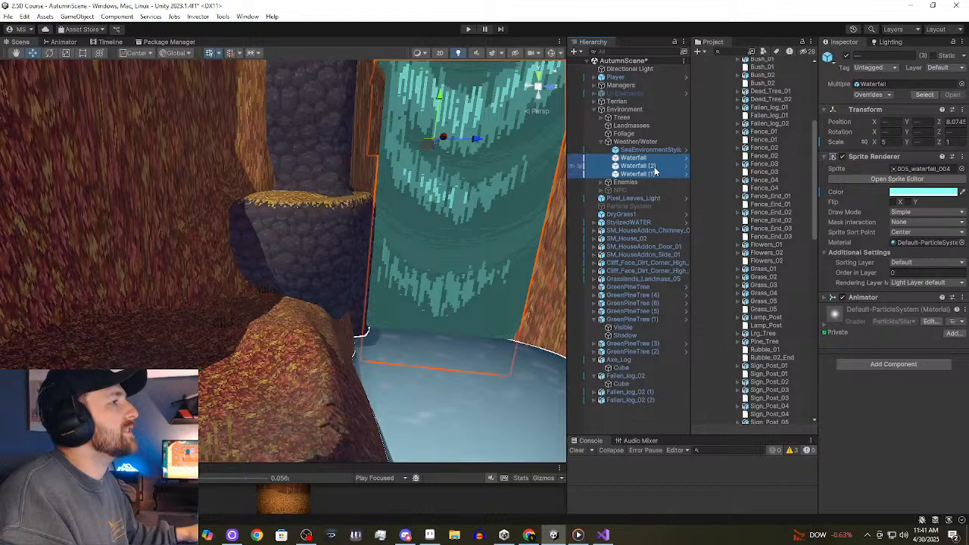
click(606, 141)
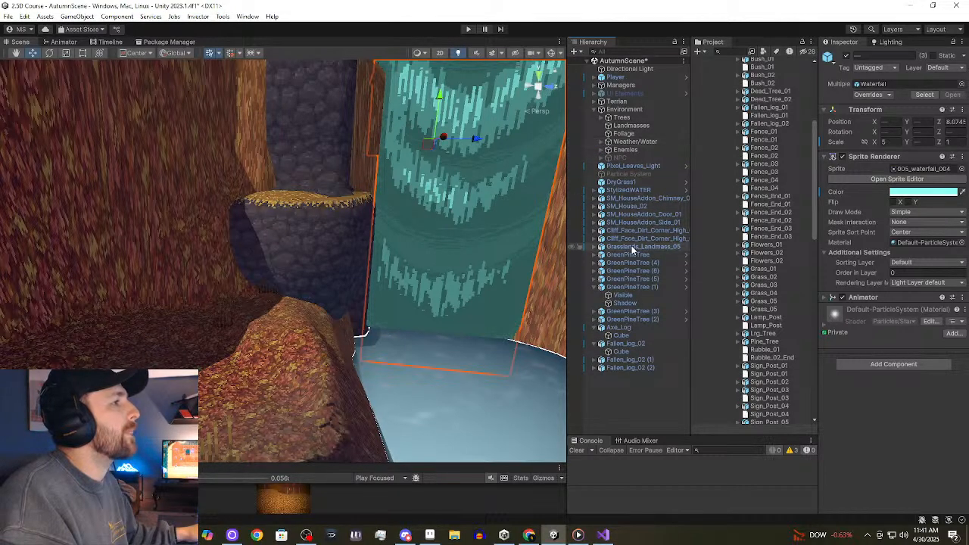
Collapse GreenPineTree (1) and select all seven green pine trees in the scene's object list.
click(630, 254)
shift+click(655, 284)
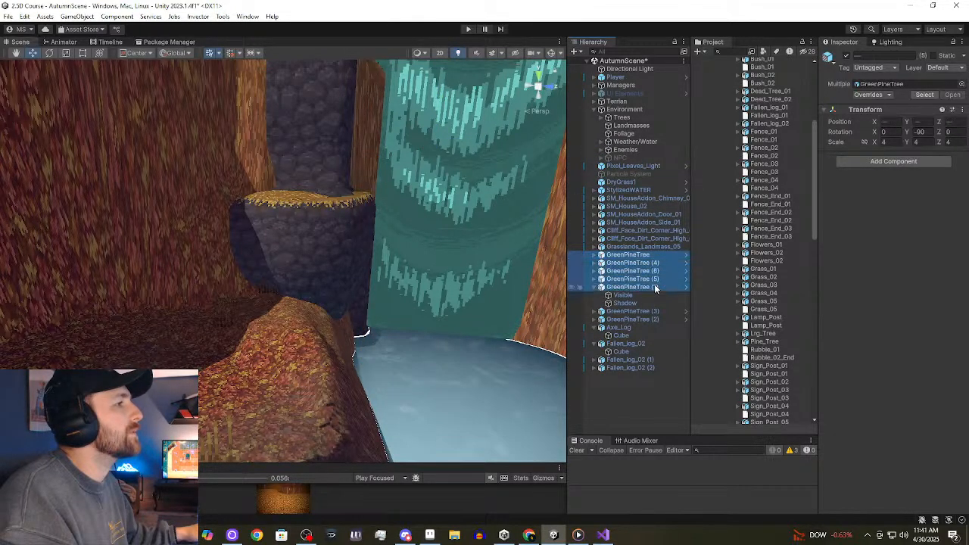
click(594, 287)
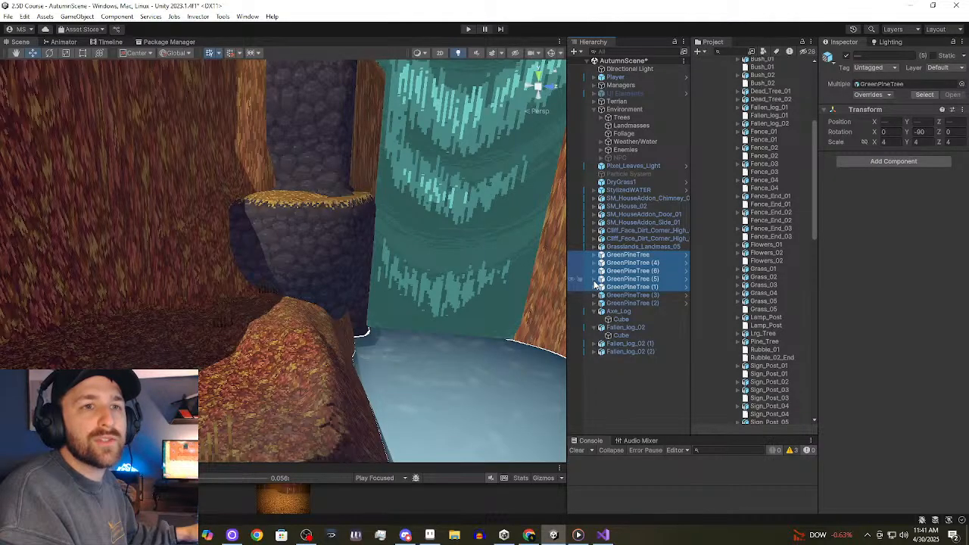
click(634, 271)
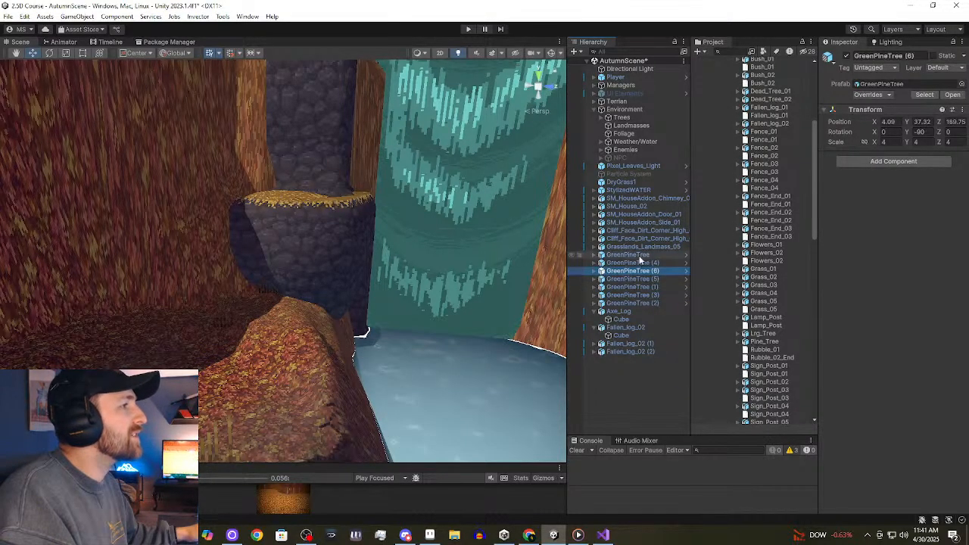
click(645, 258)
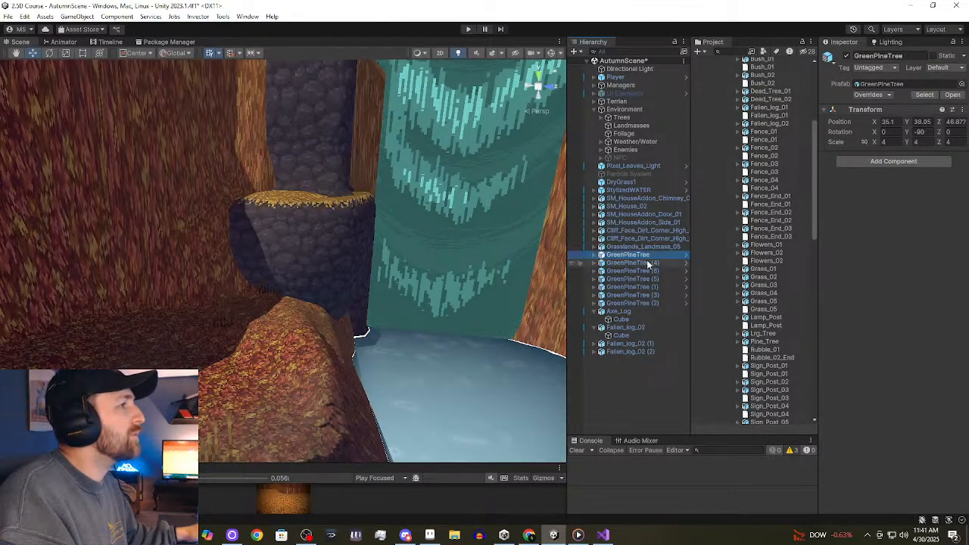
shift+click(672, 303)
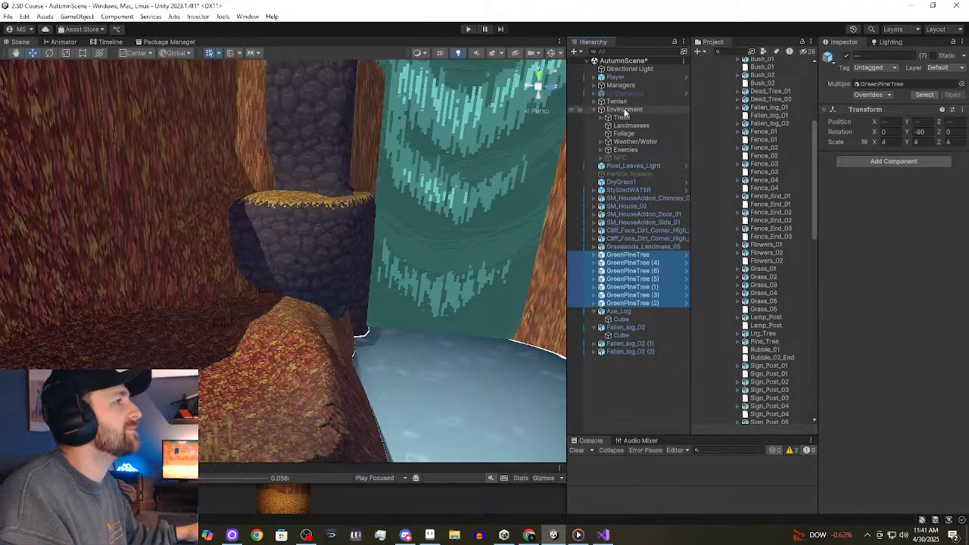
Look through the trees stored in the TallTress group under Trees and collapse it again.
click(602, 119)
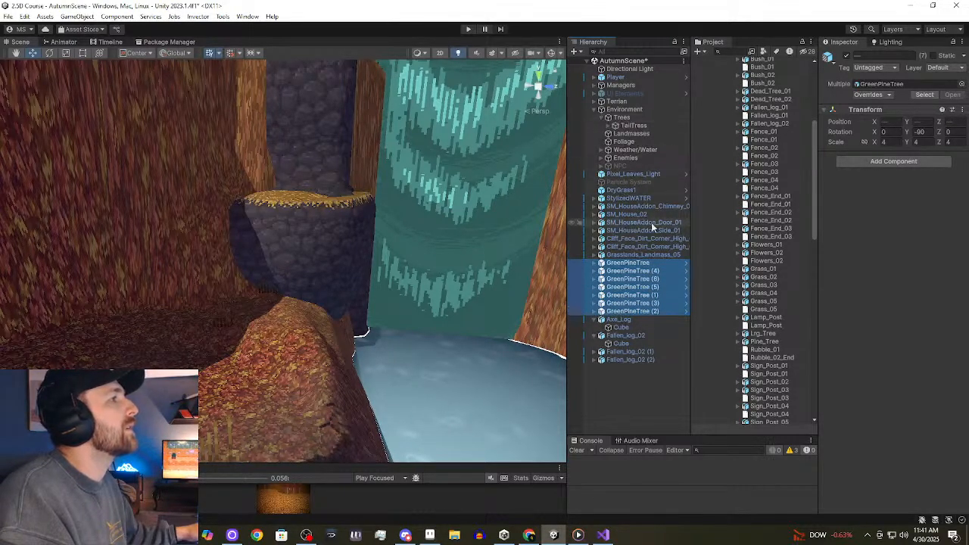
click(608, 126)
scroll(632, 230, down, 10)
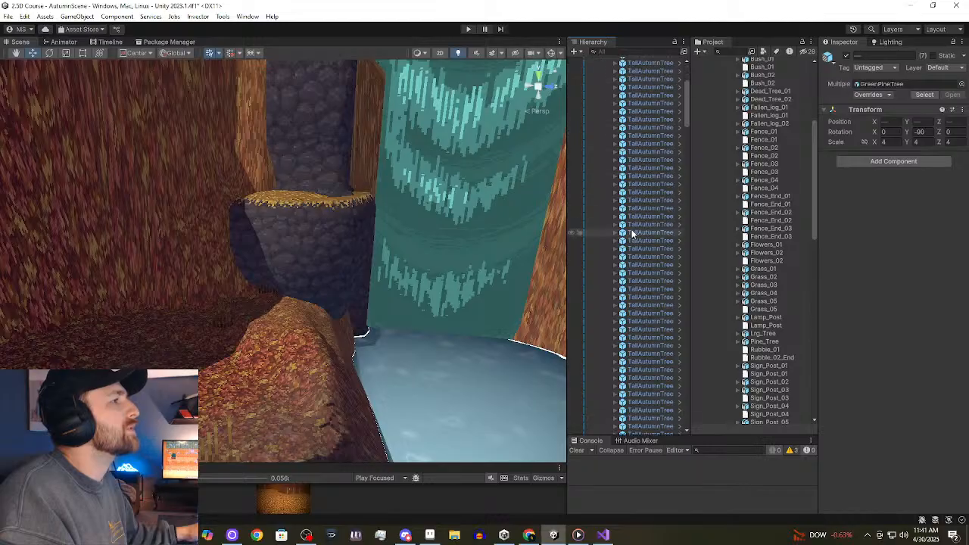
scroll(633, 226, down, 15)
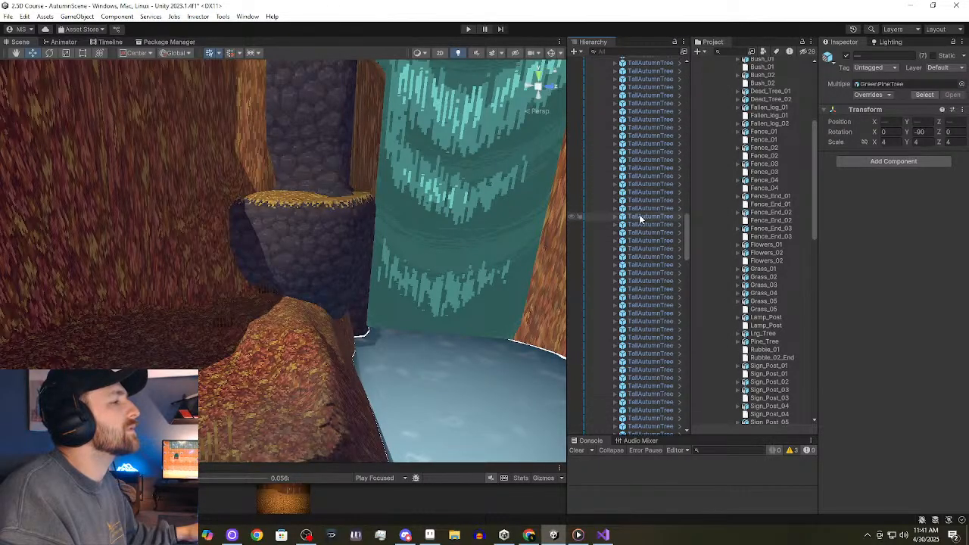
scroll(643, 217, down, 15)
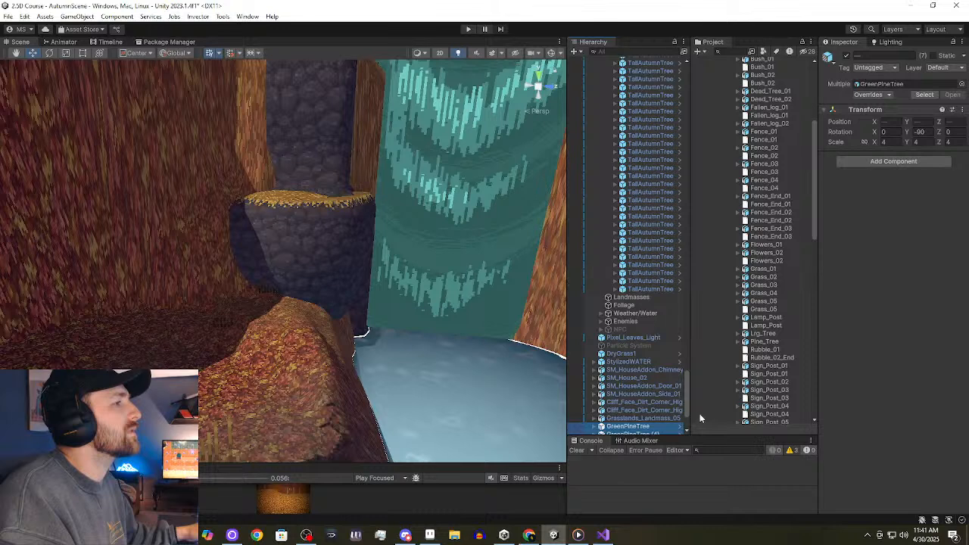
drag(687, 415, 668, 84)
click(615, 125)
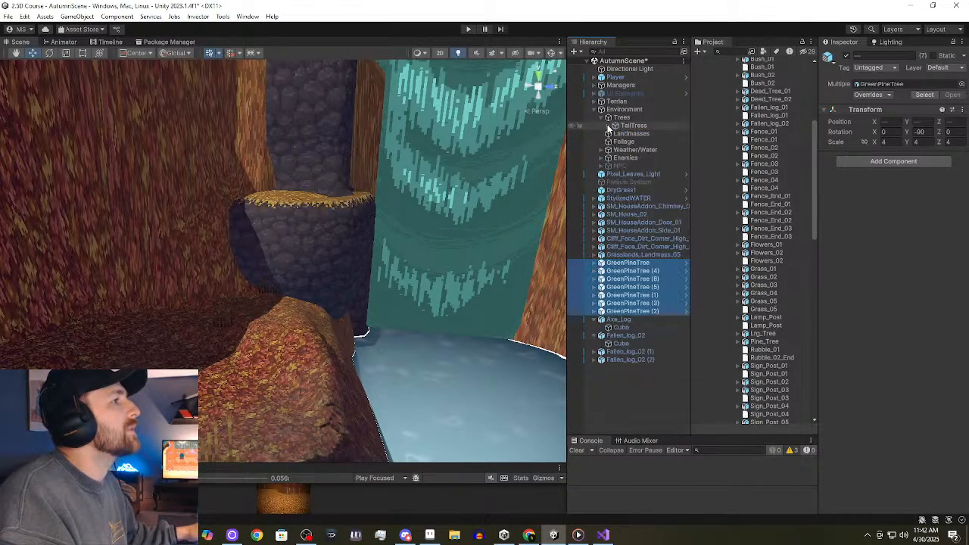
Create a new empty object in the scene and name it ShortTree.
click(621, 117)
click(574, 52)
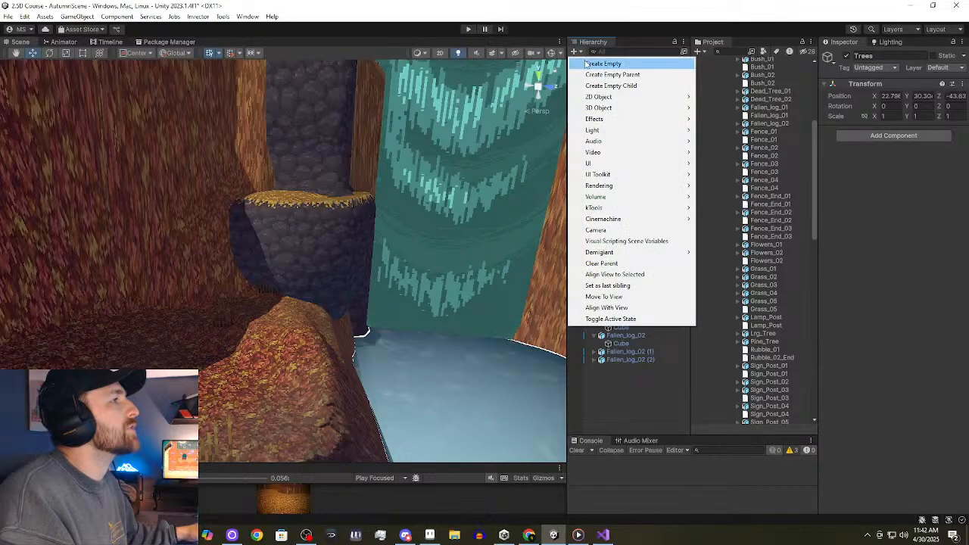
click(598, 63)
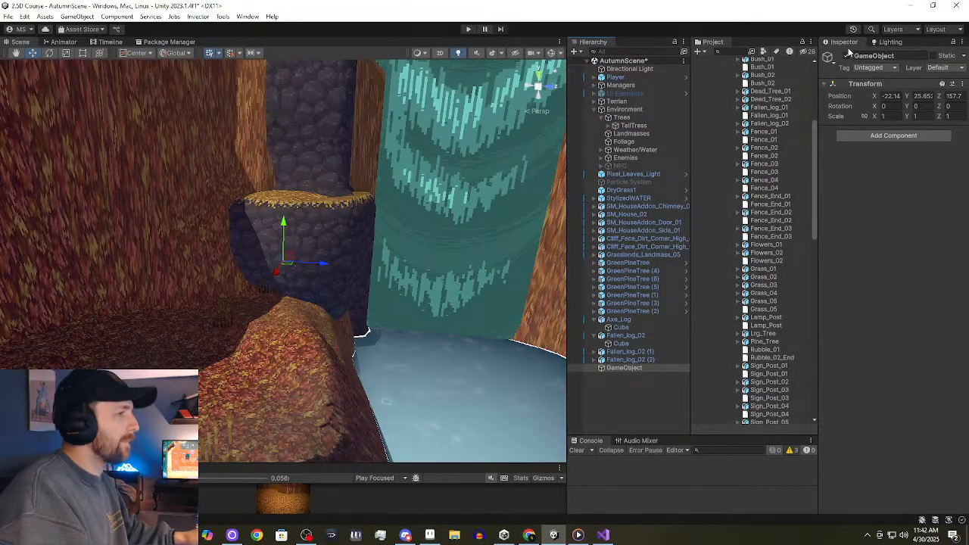
click(890, 56)
text(Sh)
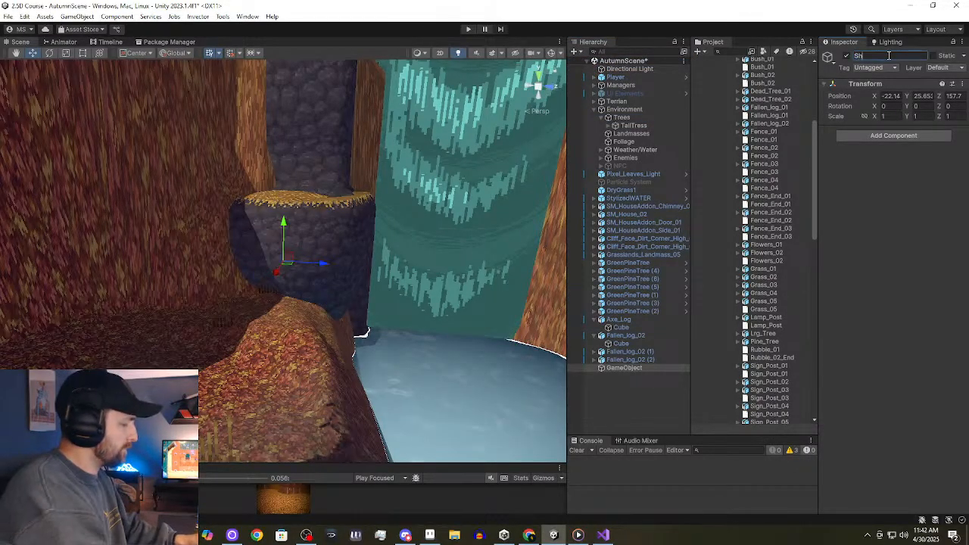
text(ortTerr)
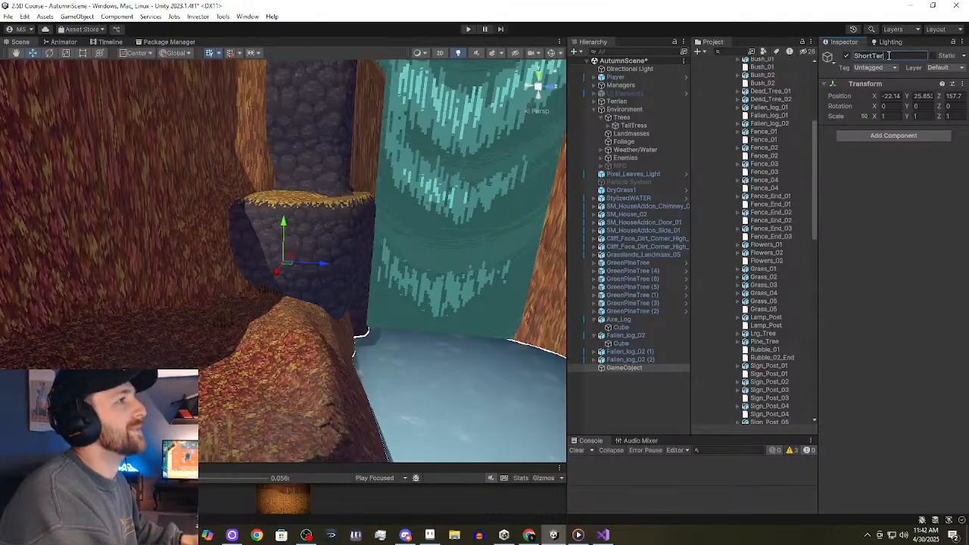
text(ree)
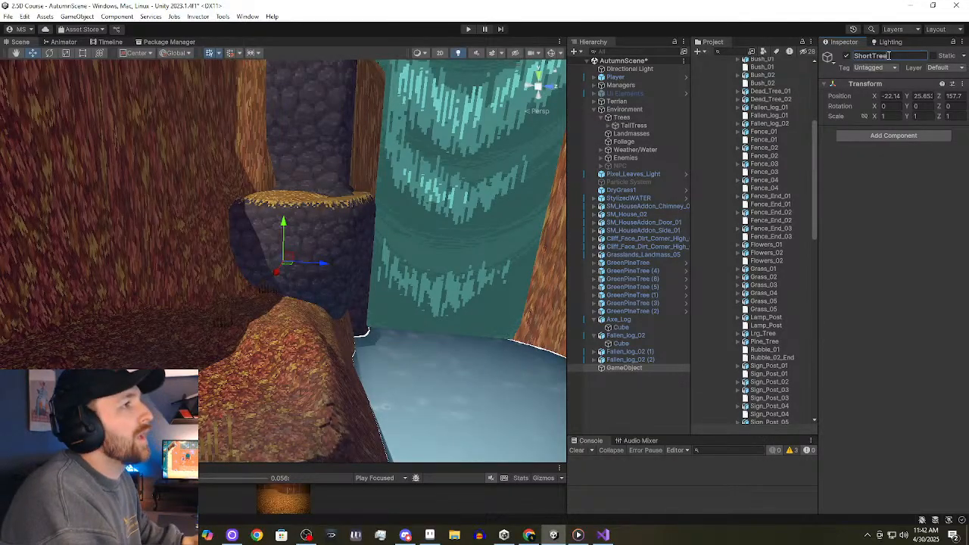
key(Return)
Move the ShortTree object into the Trees group under Environment.
click(626, 369)
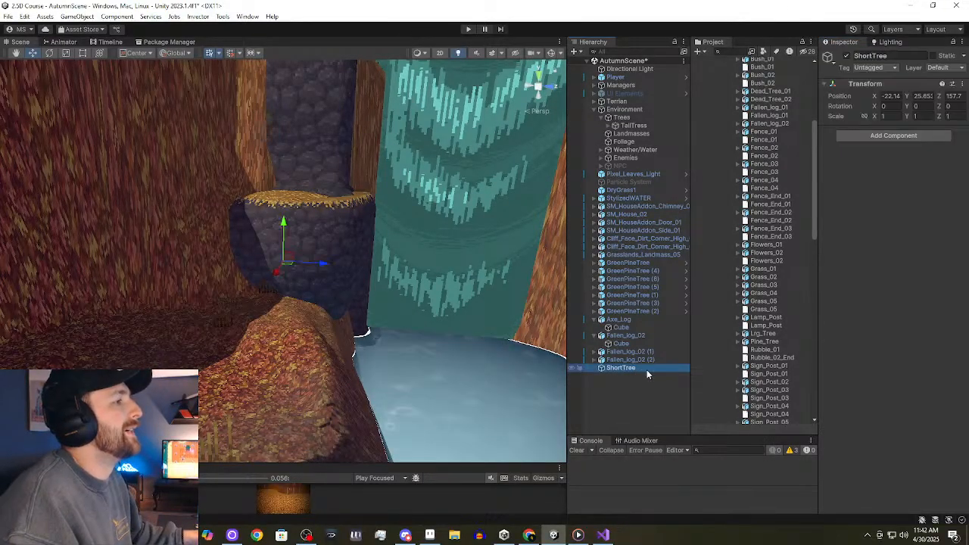
click(653, 374)
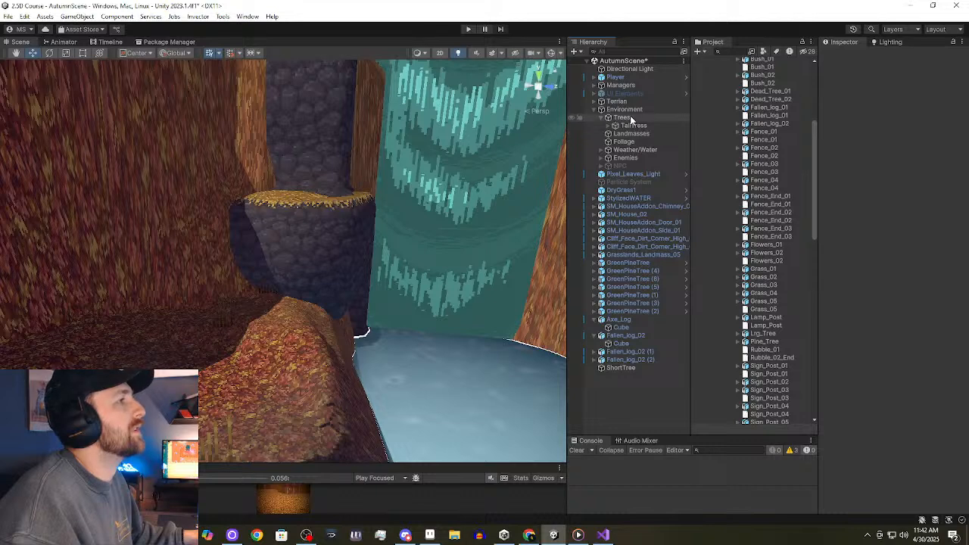
click(673, 369)
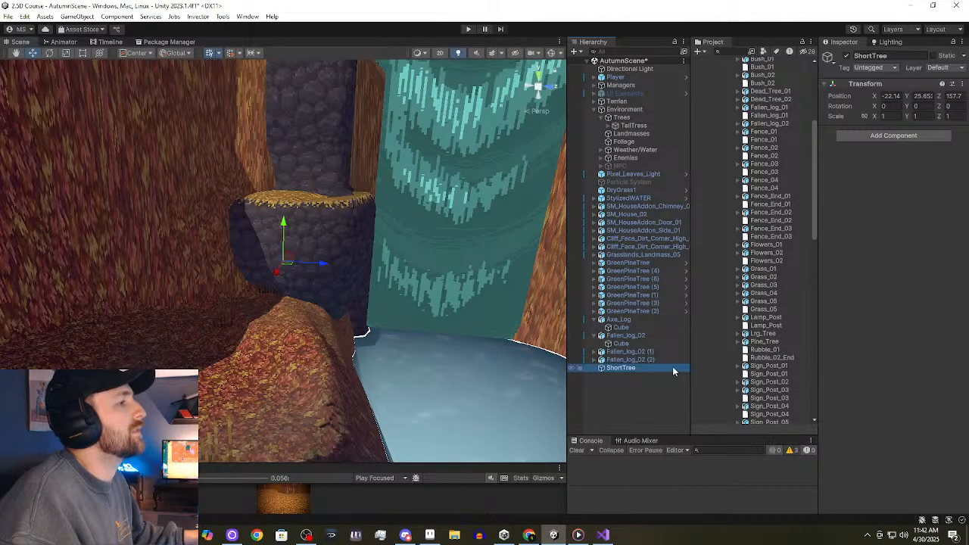
drag(673, 368, 628, 127)
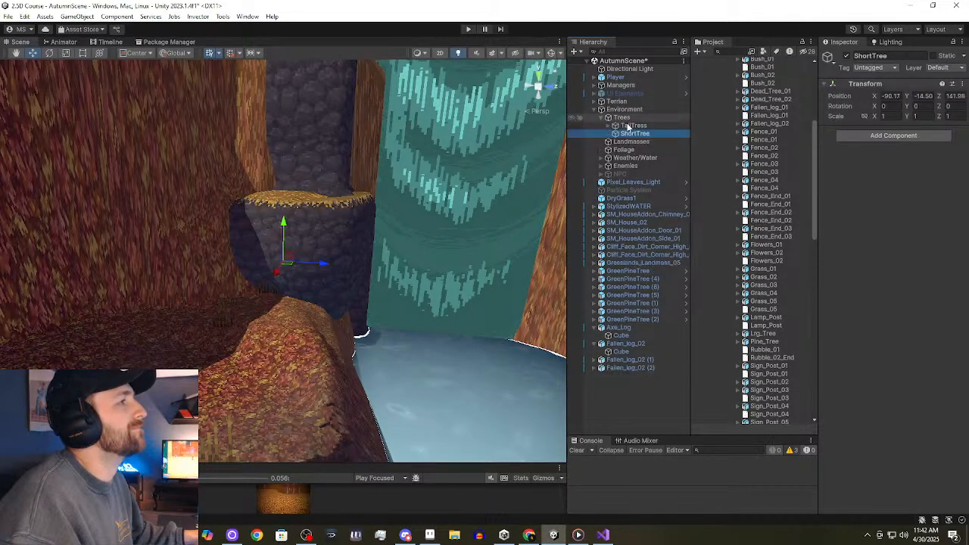
Move the seven AutumnTree objects from the TallTress group into the ShortTree group.
click(634, 125)
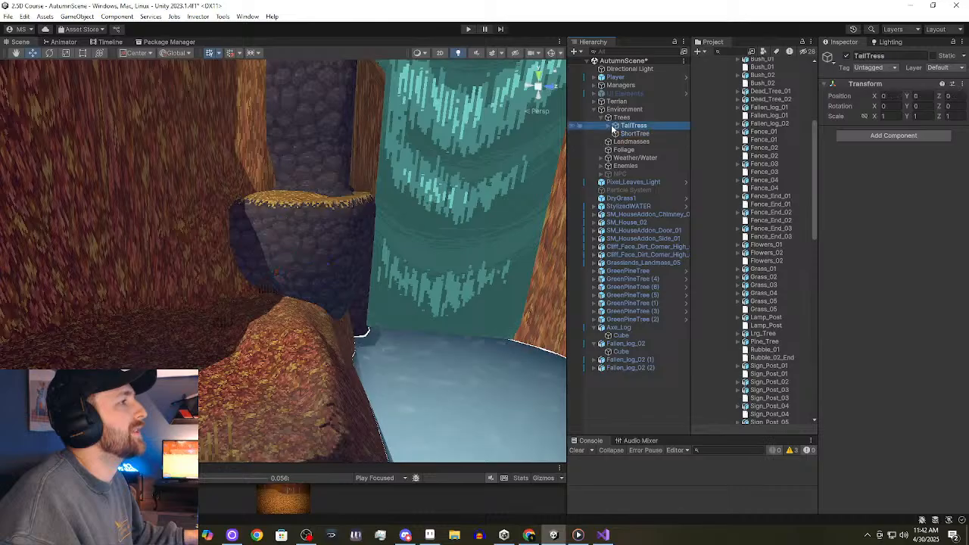
click(616, 125)
click(635, 133)
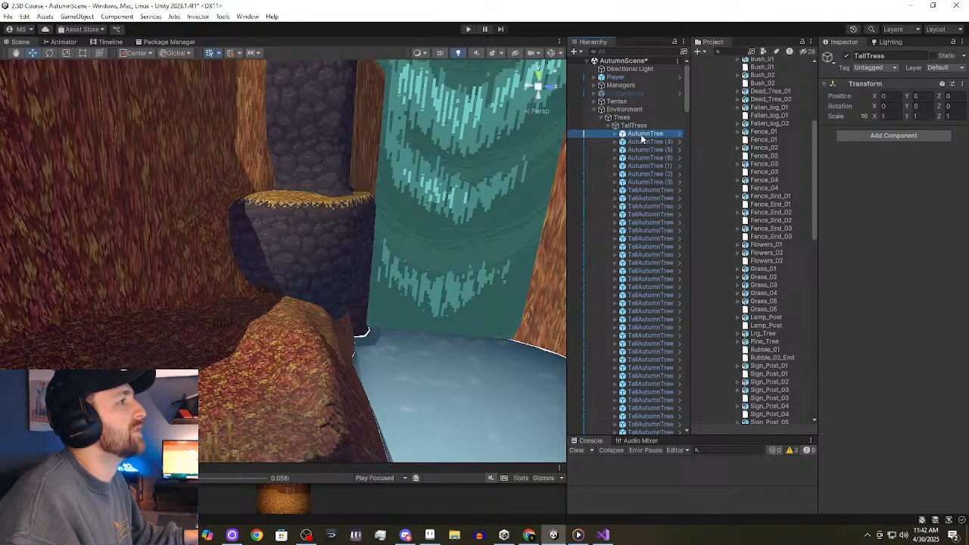
shift+click(655, 180)
click(656, 456)
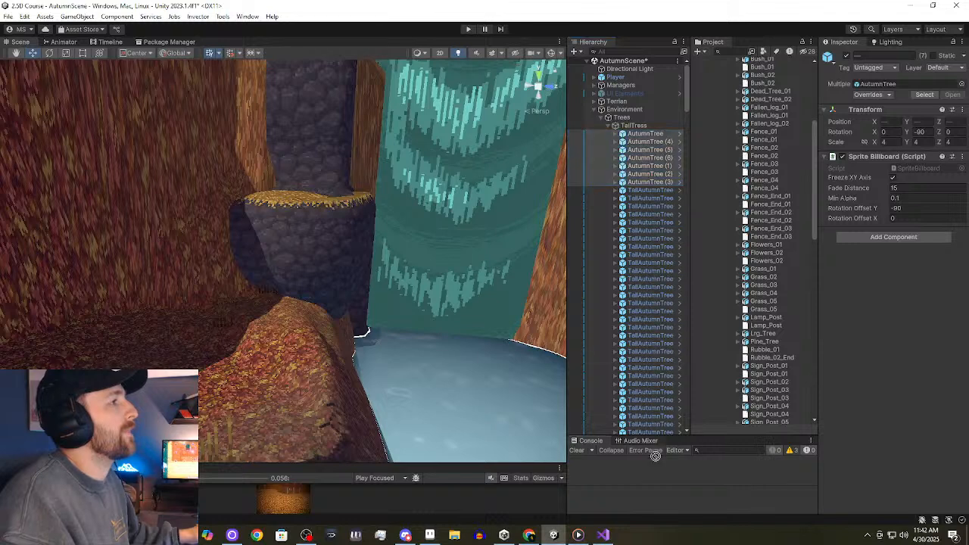
scroll(655, 432, down, 5)
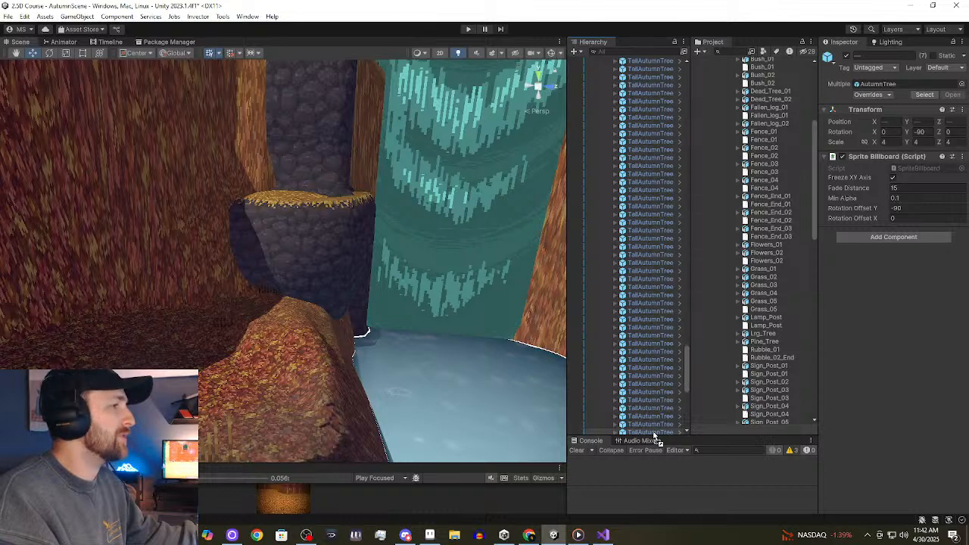
drag(655, 437, 659, 359)
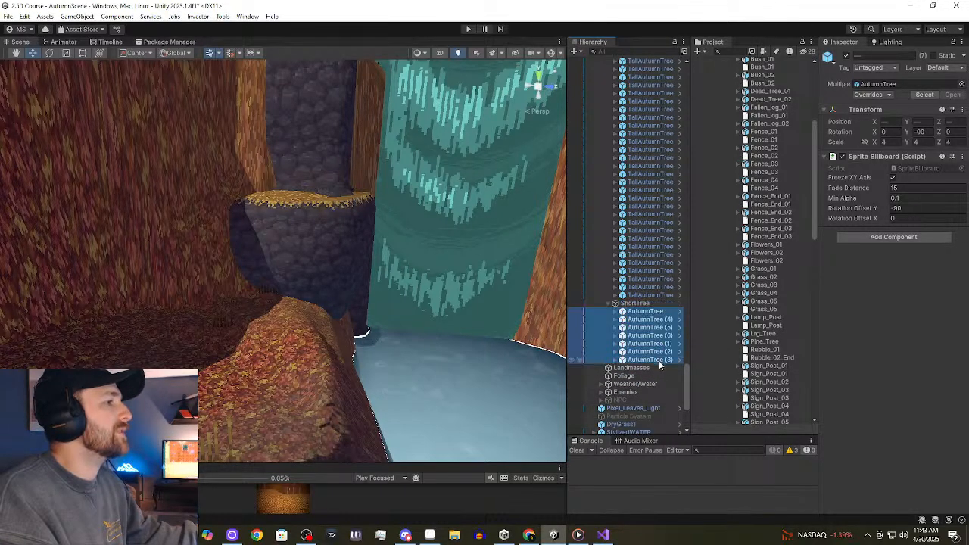
Collapse the TallTress and ShortTree groups in the scene's object list.
click(728, 390)
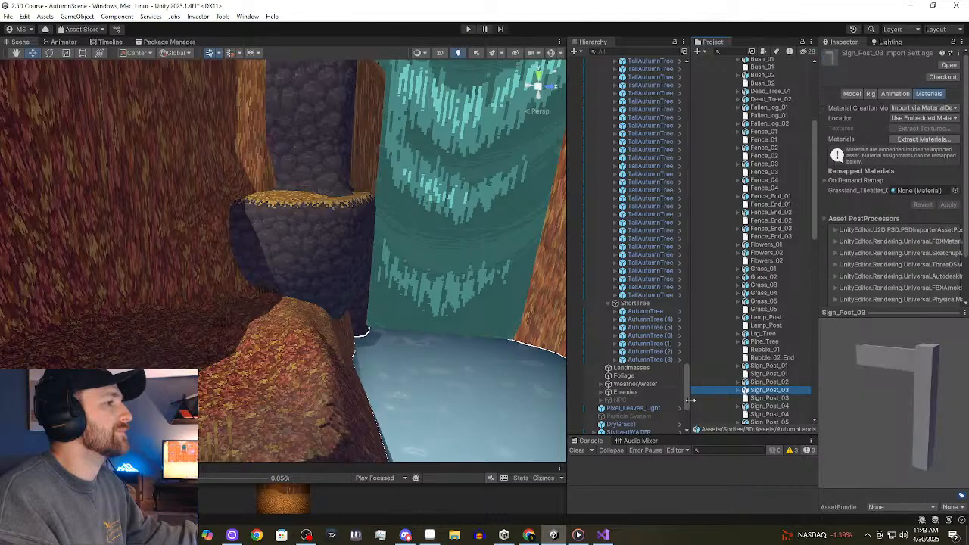
drag(684, 402, 688, 76)
click(609, 126)
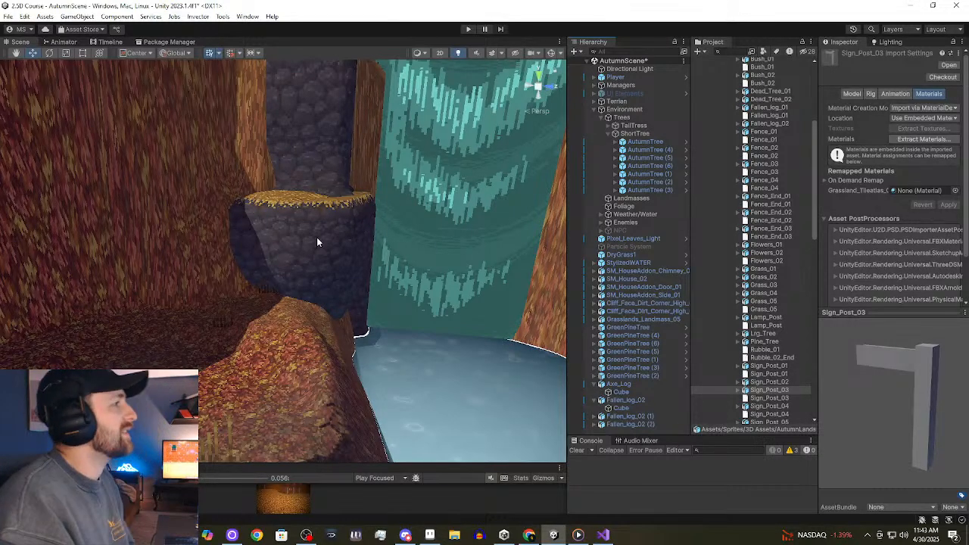
click(608, 133)
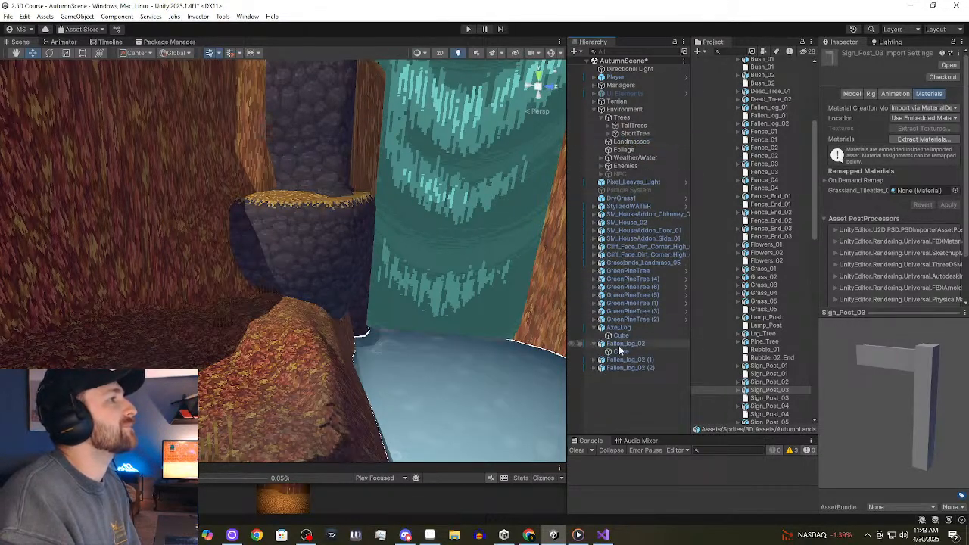
Move all seven GreenPineTree objects into the ShortTree group and collapse that group.
click(637, 272)
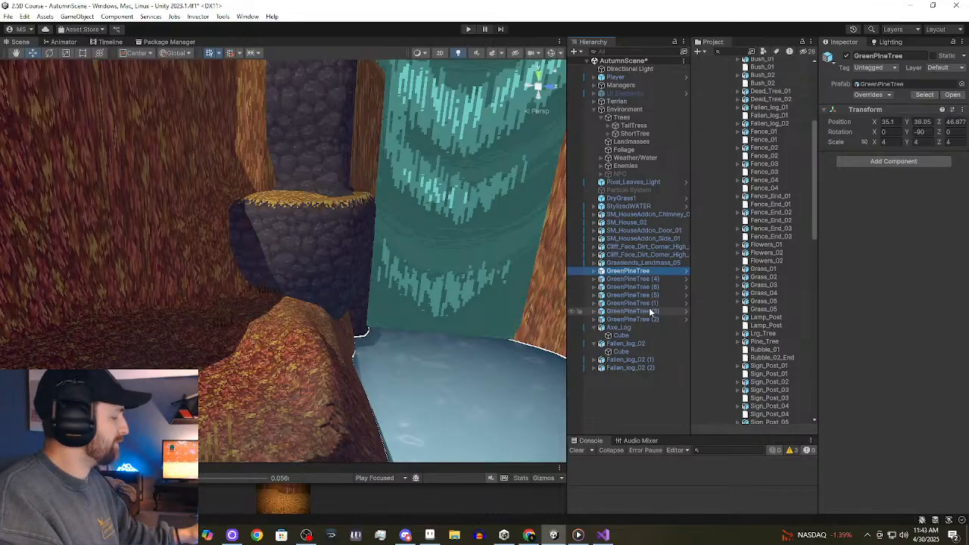
shift+click(655, 319)
drag(663, 270, 623, 133)
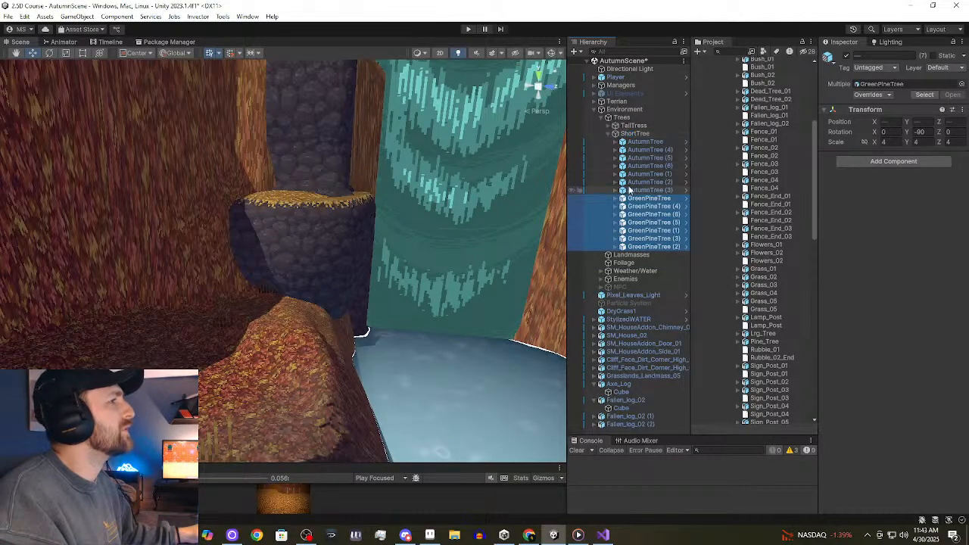
click(610, 133)
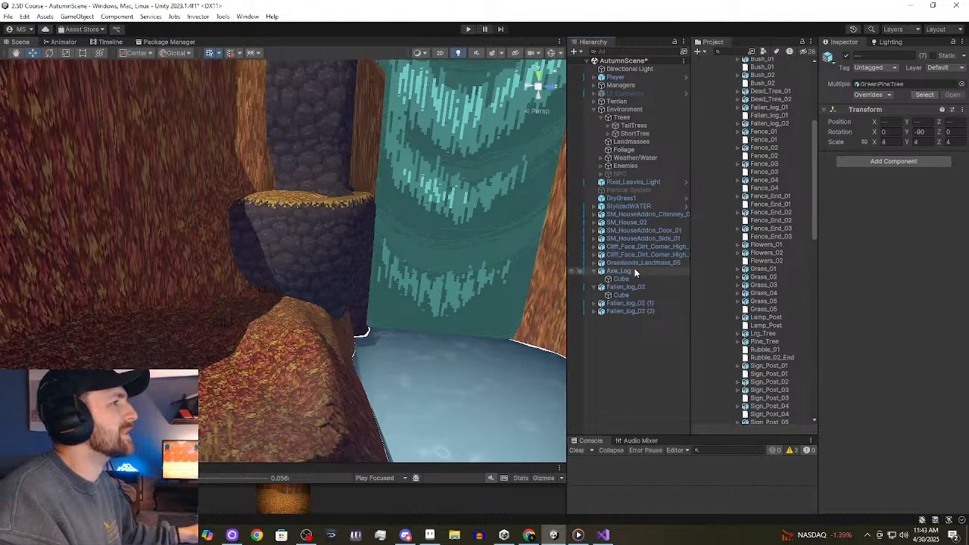
Collapse Axe_Log and Fallen_log_02, move Axe_Log and the three fallen logs into Environment's Foliage group, and collapse it.
click(594, 271)
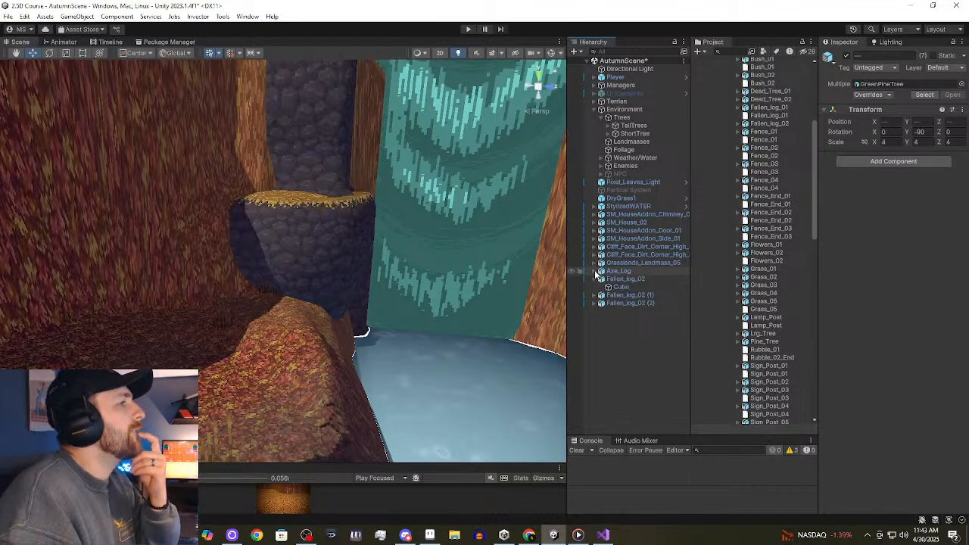
click(594, 280)
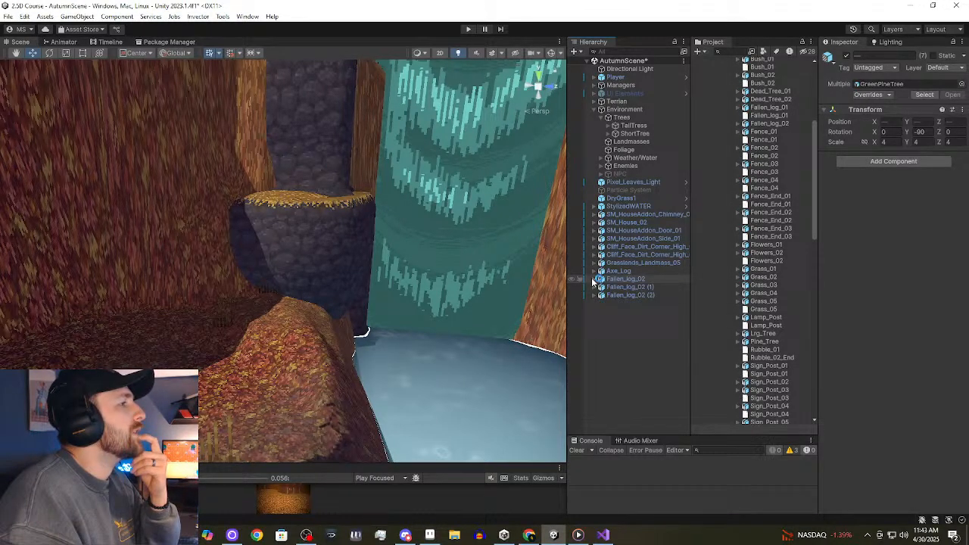
click(659, 270)
shift+click(669, 295)
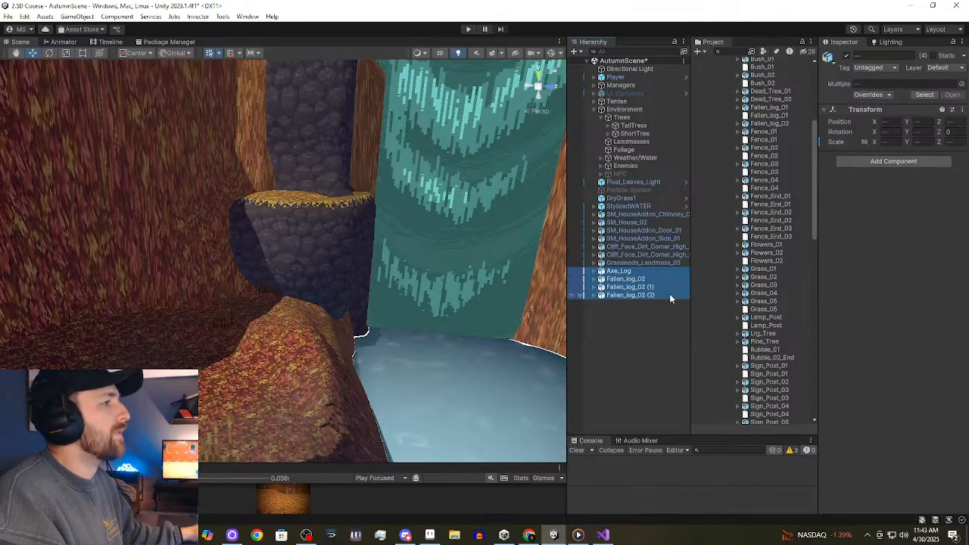
drag(665, 269, 629, 155)
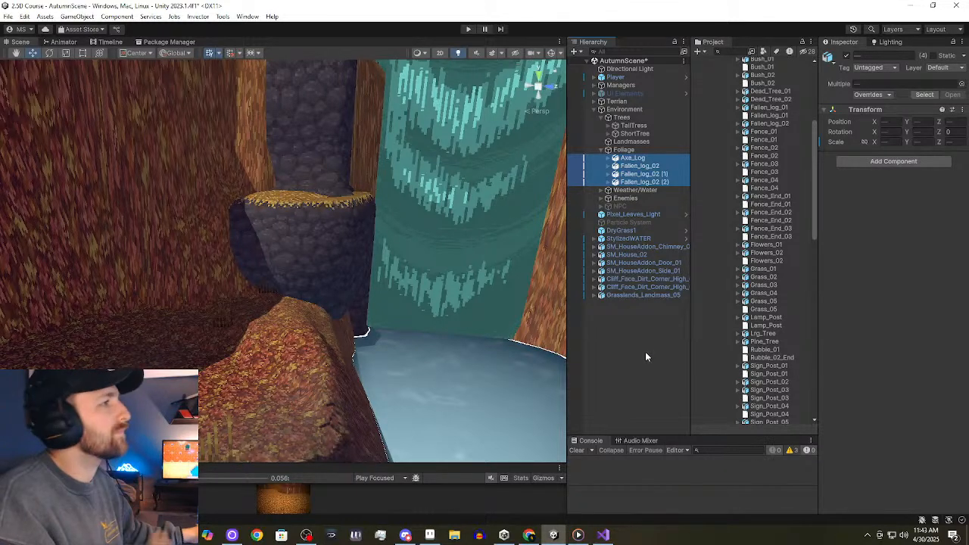
click(601, 150)
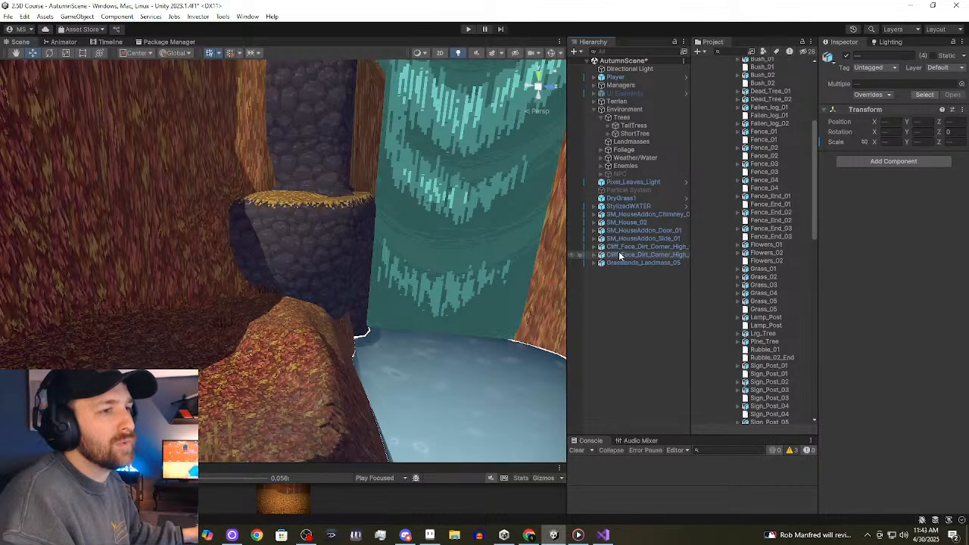
Try to shift the lower Cliff_Face_Dirt_Corner_High rock beside the waterfall along the X axis, and undo that move.
right_drag(379, 313, 389, 314)
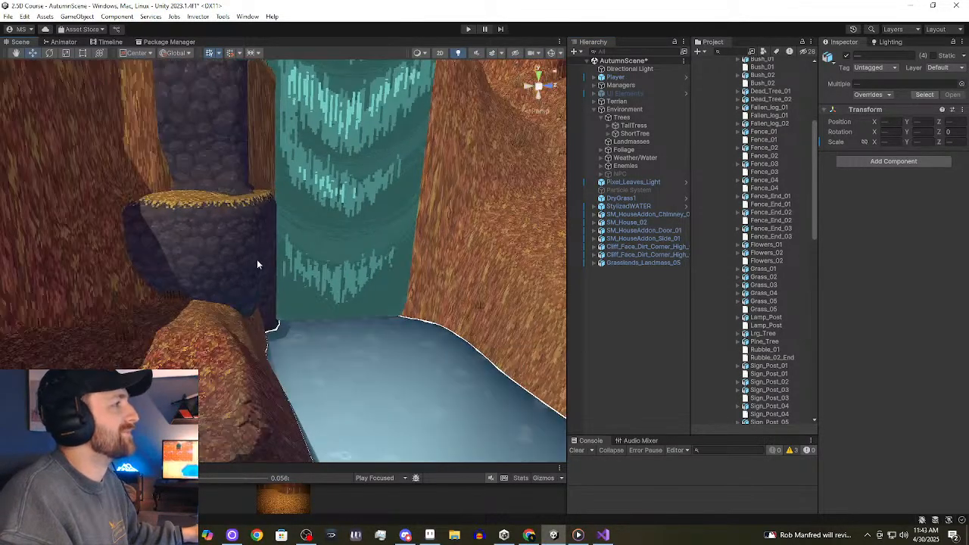
scroll(258, 342, up, 7)
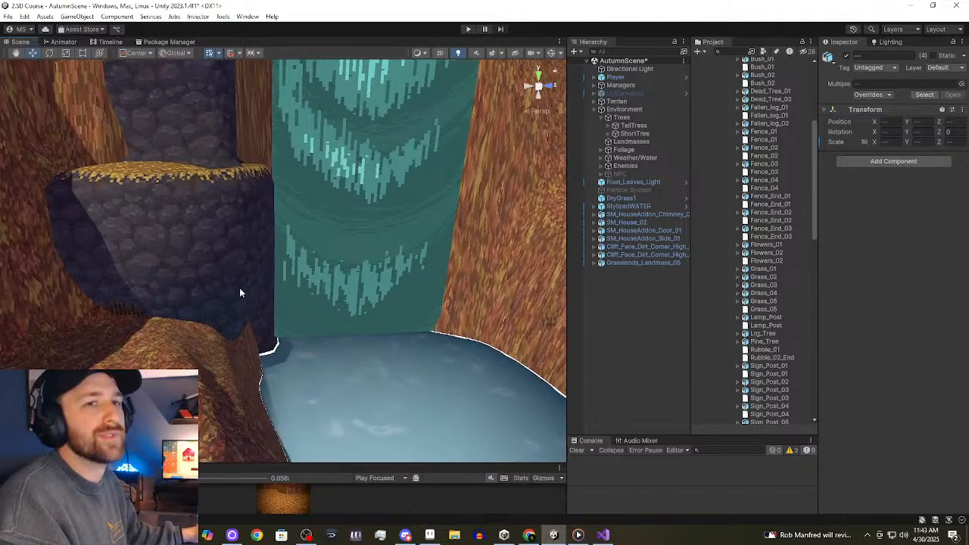
right_drag(239, 292, 134, 266)
click(363, 261)
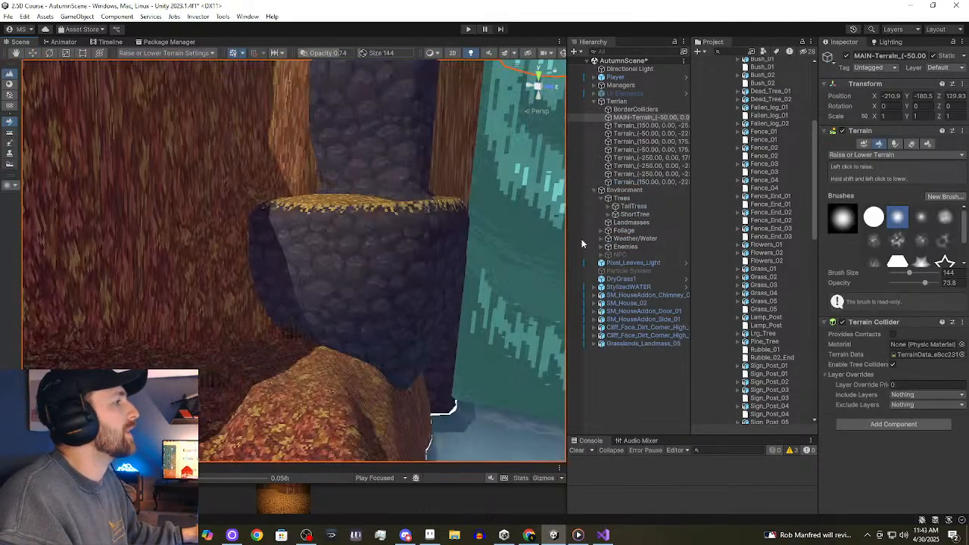
click(650, 391)
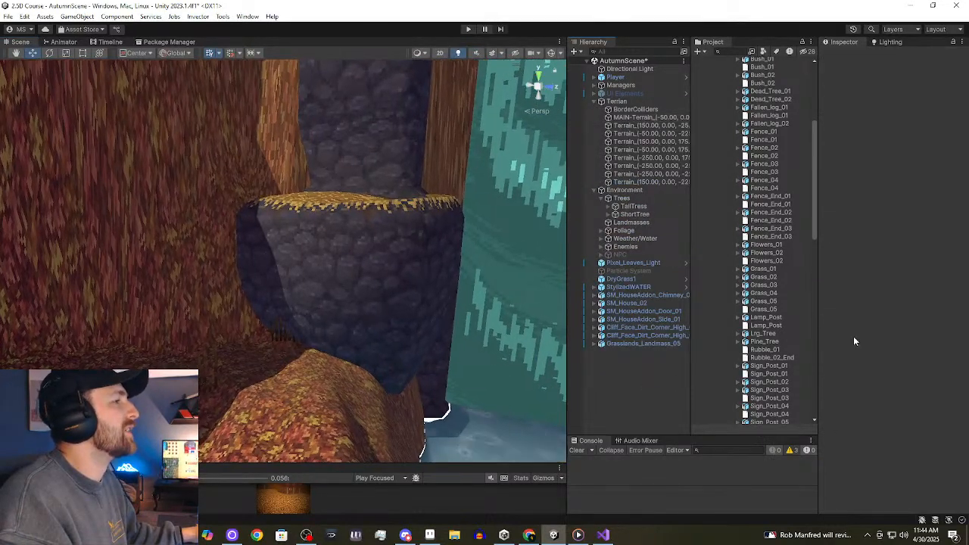
click(644, 334)
click(644, 327)
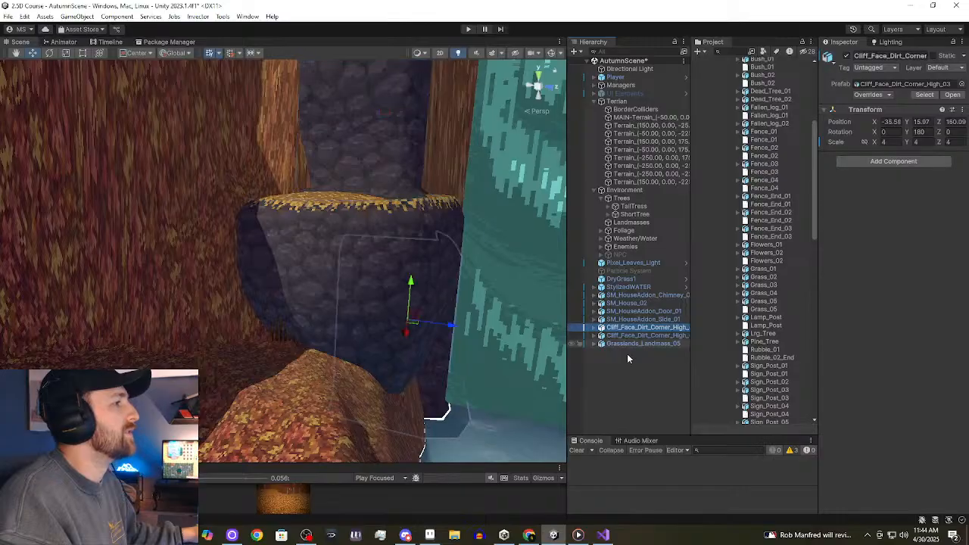
drag(411, 334, 398, 336)
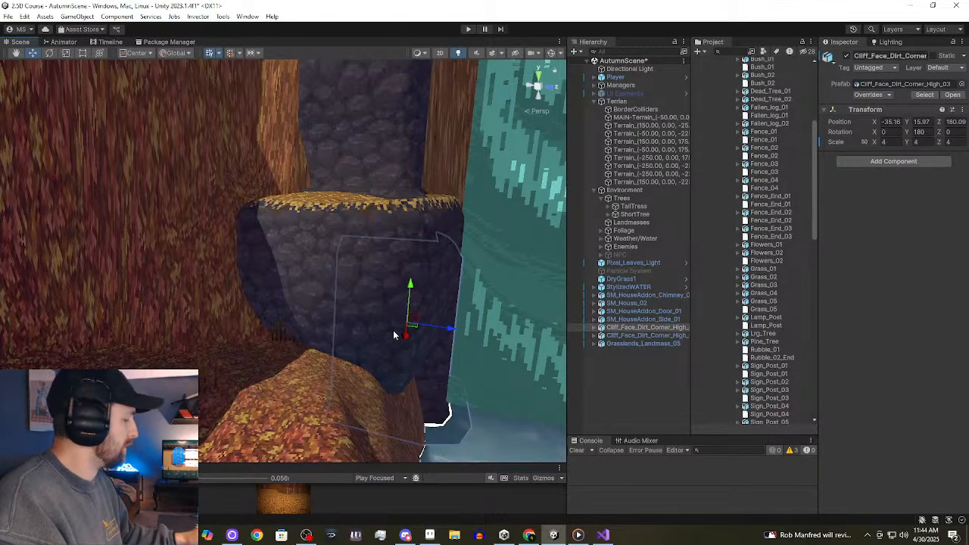
key(ctrl+z)
Check the loose cliff and house objects one by one and select Grasslands_Landmass_05, the rock ledge beside the waterfall.
click(672, 336)
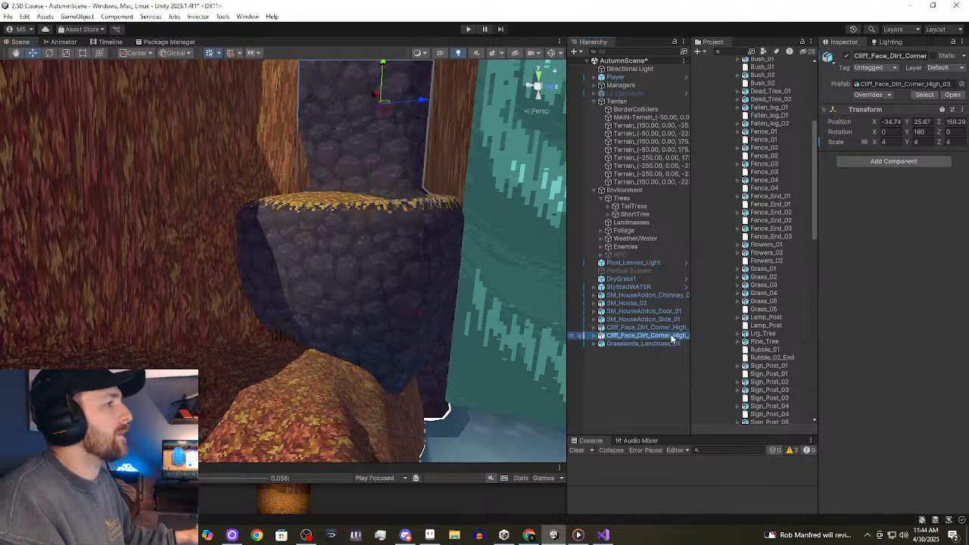
click(661, 328)
click(659, 312)
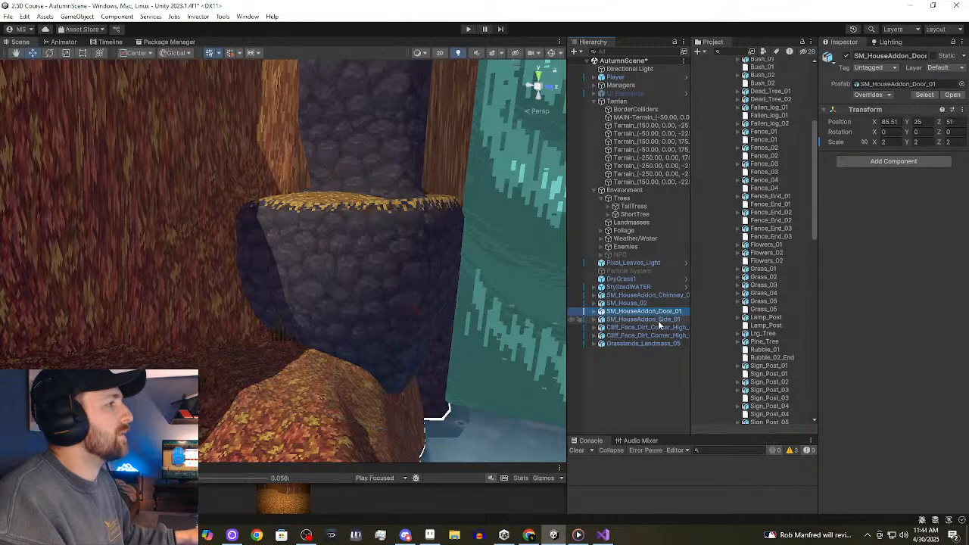
click(659, 327)
click(658, 320)
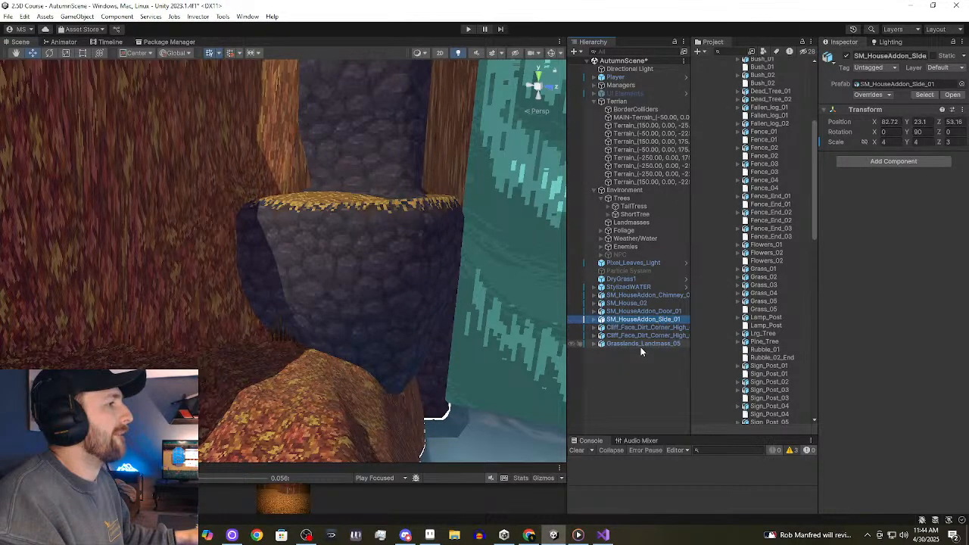
click(640, 345)
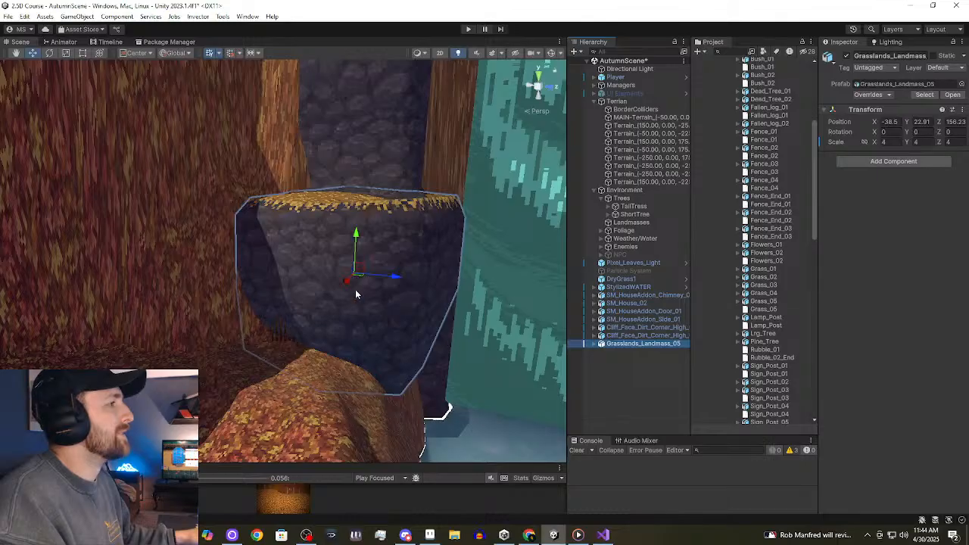
Duplicate Grasslands_Landmass_05 and place the copy at water level on the opposite side of the waterfall, at about Y 19.13, Z 174.1.
key(ctrl+d)
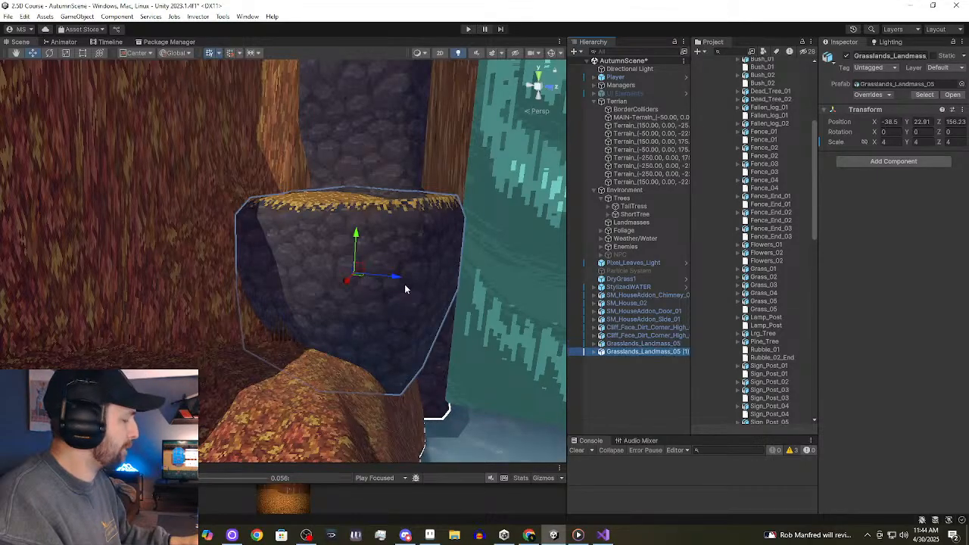
drag(404, 284, 464, 308)
middle_drag(464, 308, 206, 276)
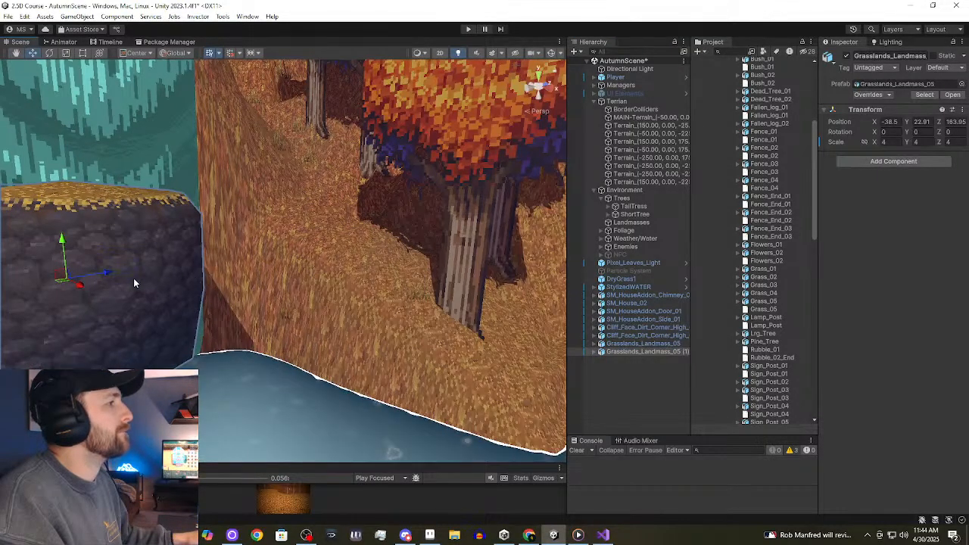
drag(110, 273, 280, 282)
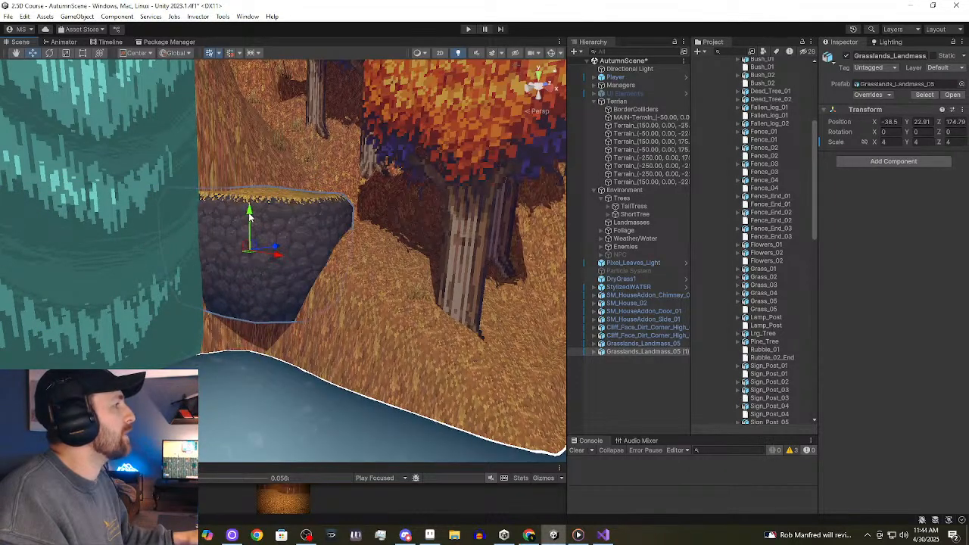
drag(249, 214, 247, 271)
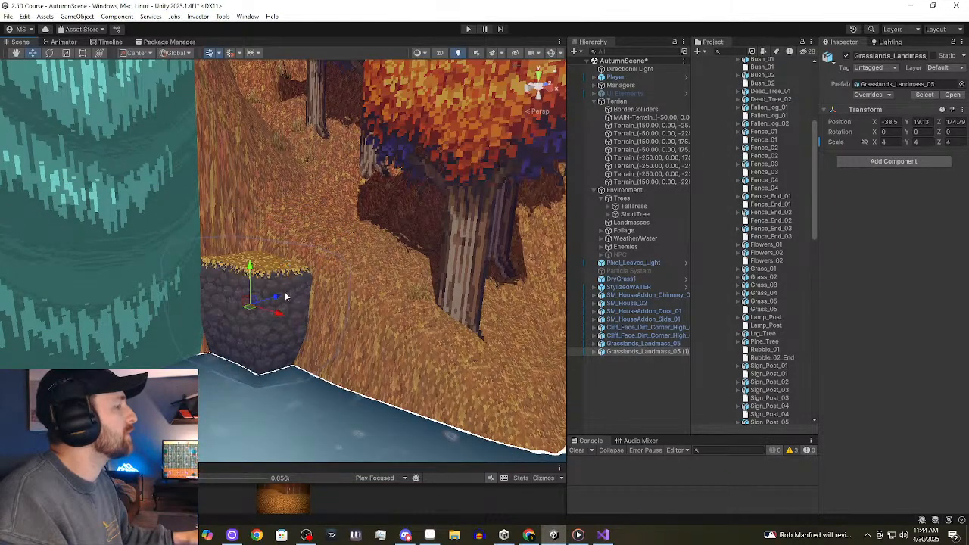
drag(284, 296, 244, 183)
Duplicate that ledge and stack the copy above it against the waterfall, at about X -40.92, Y 24.6, Z 174.51.
key(ctrl+d)
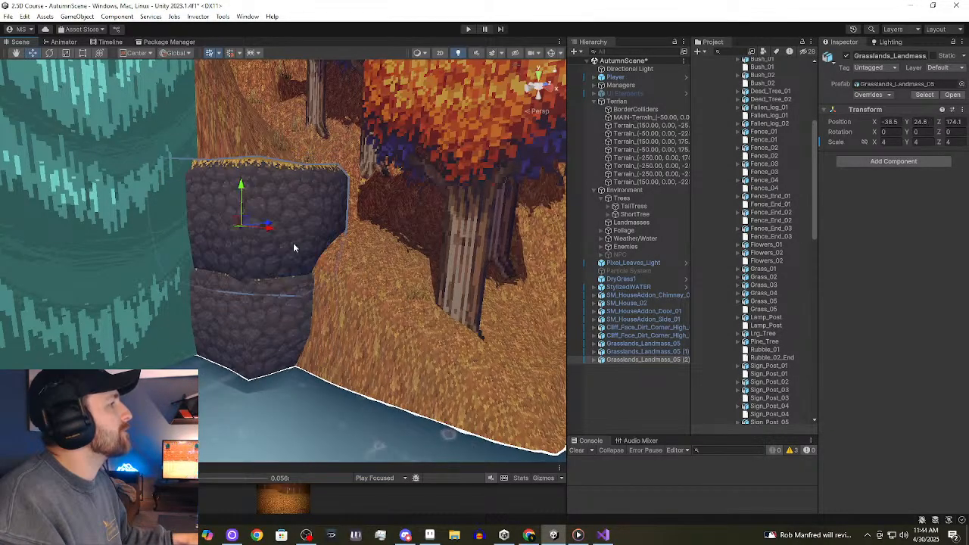
drag(268, 226, 289, 225)
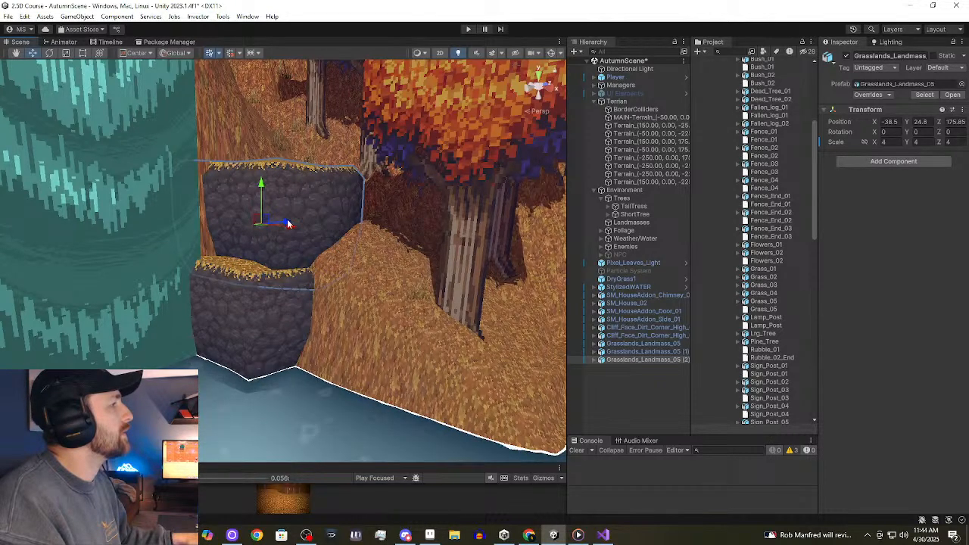
drag(288, 225, 253, 229)
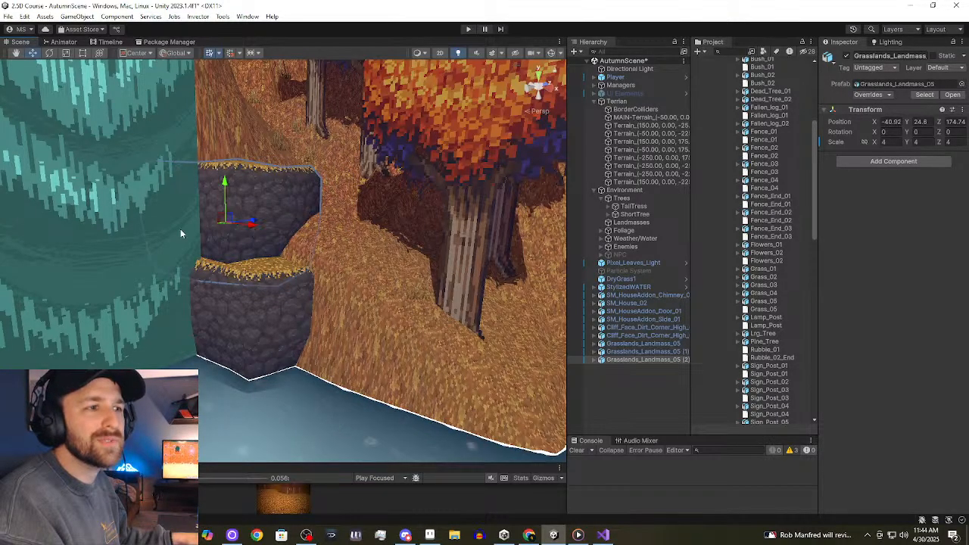
right_drag(249, 235, 206, 239)
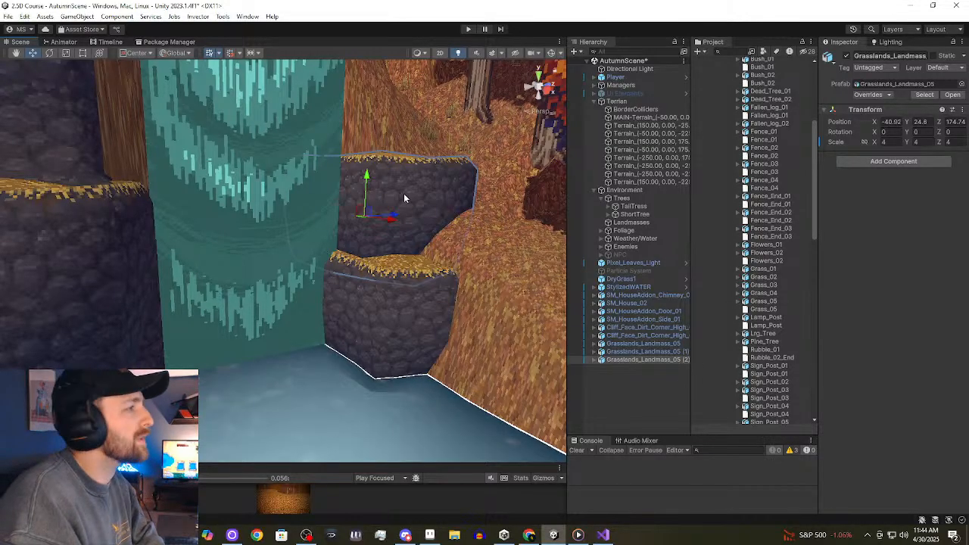
drag(391, 215, 392, 218)
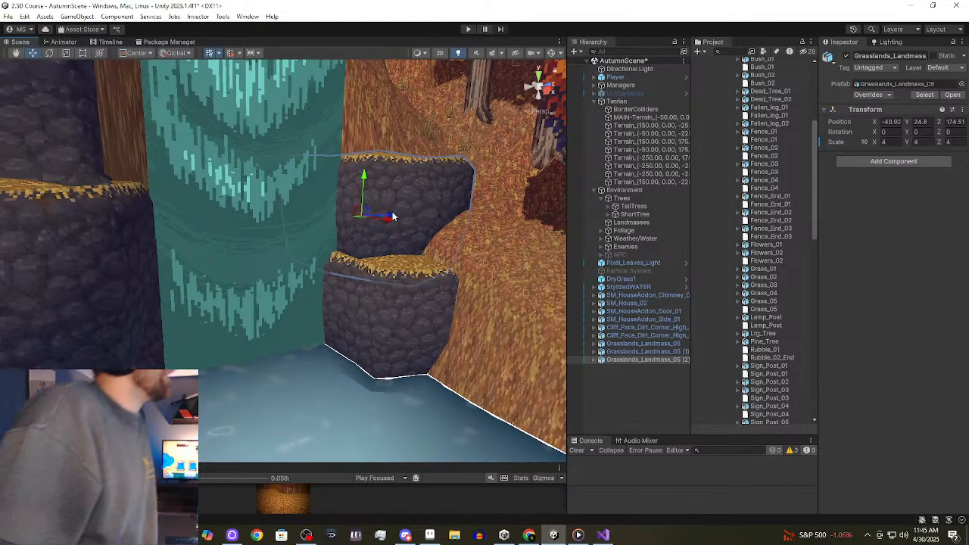
Duplicate the lower Cliff_Face_Dirt_Corner_High_03 rock, move the copy across the waterfall to about Z 170.18, and set its Y rotation to -90.
right_drag(276, 208, 233, 243)
middle_drag(229, 296, 224, 317)
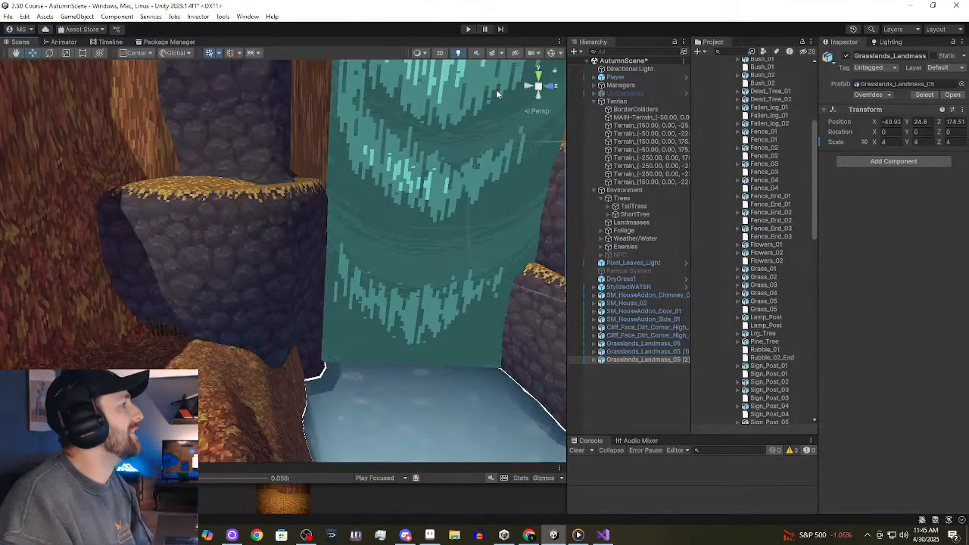
mouse_move(337, 236)
right_down()
mouse_move(359, 221)
mouse_move(356, 236)
right_up()
click(253, 398)
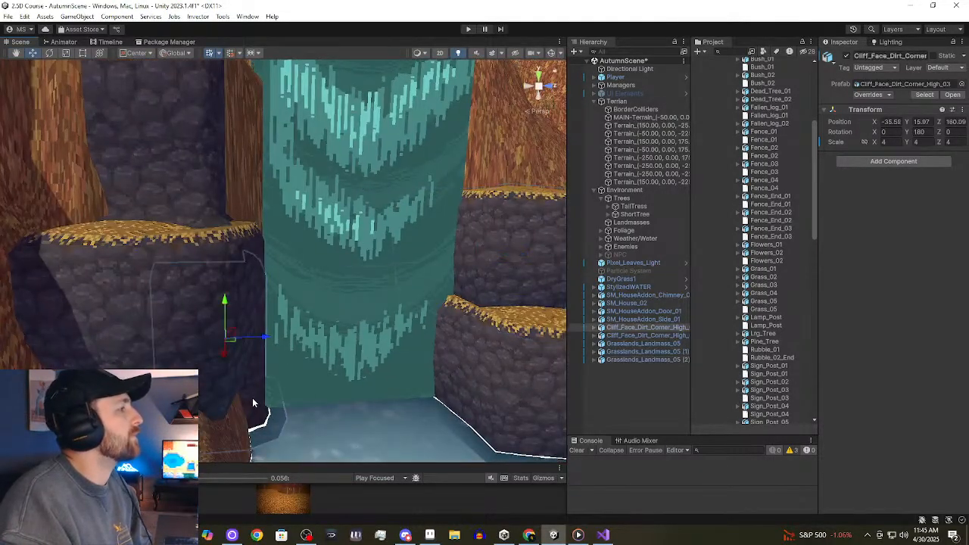
key(ctrl+d)
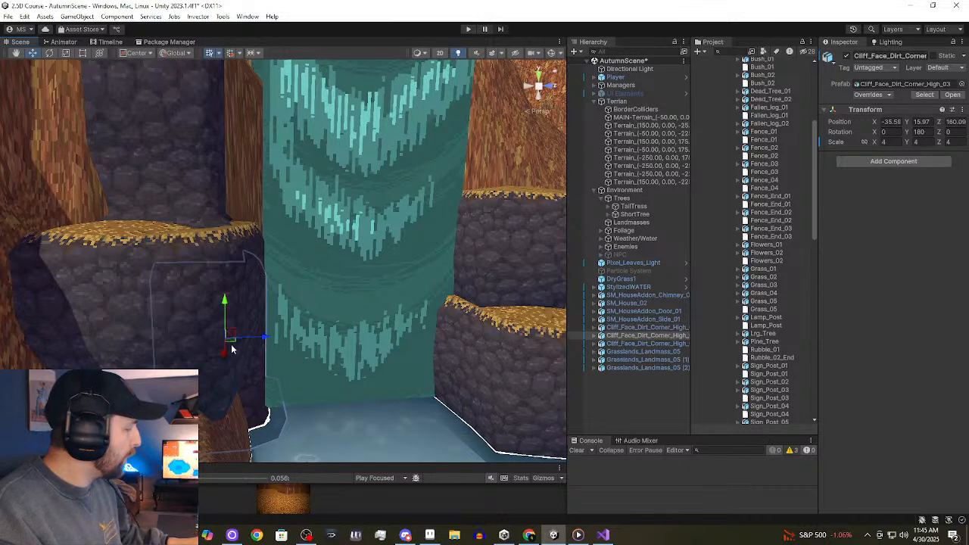
click(931, 132)
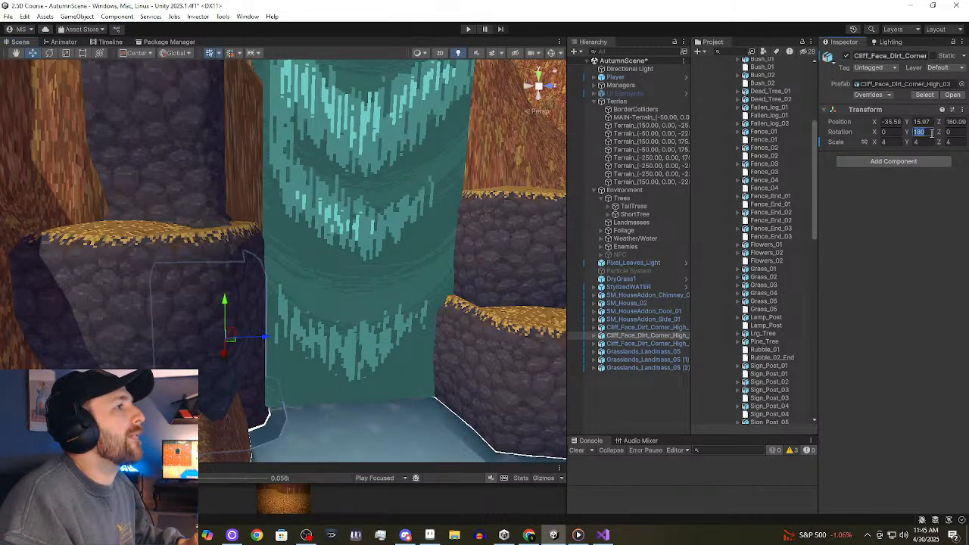
text(0)
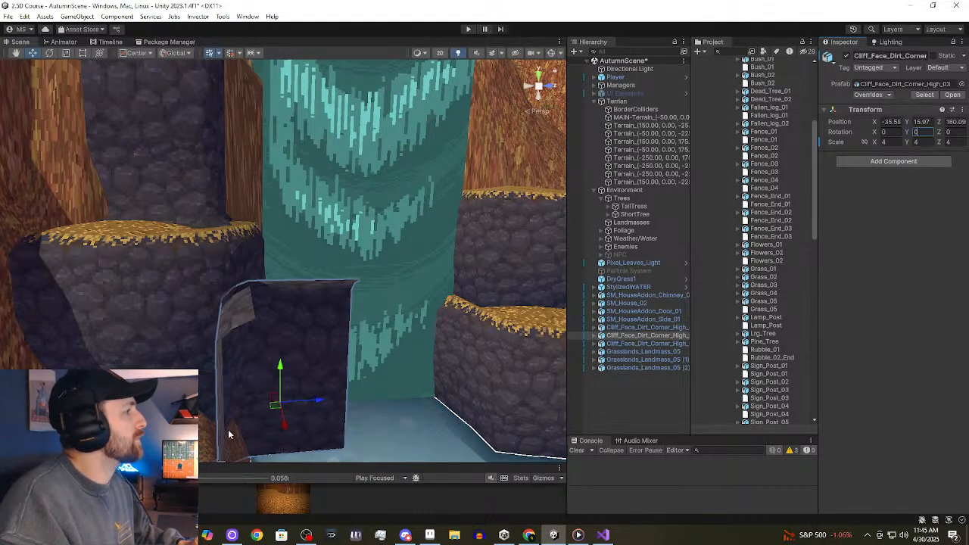
text(0)
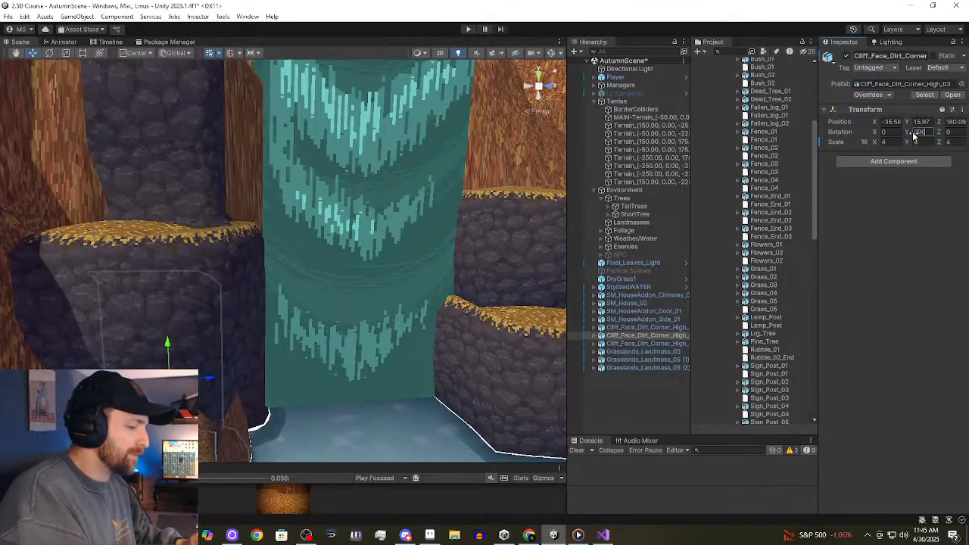
drag(207, 378, 455, 370)
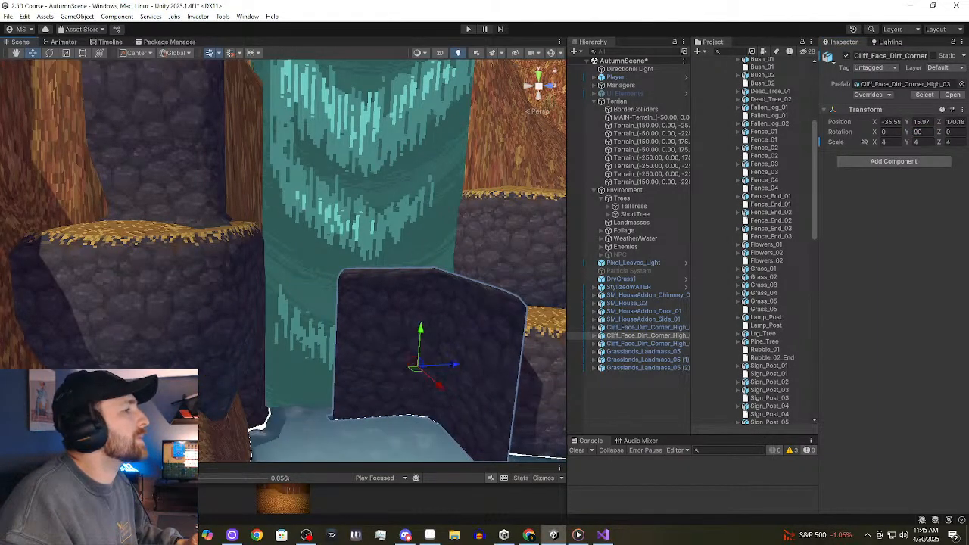
click(921, 131)
text(-90)
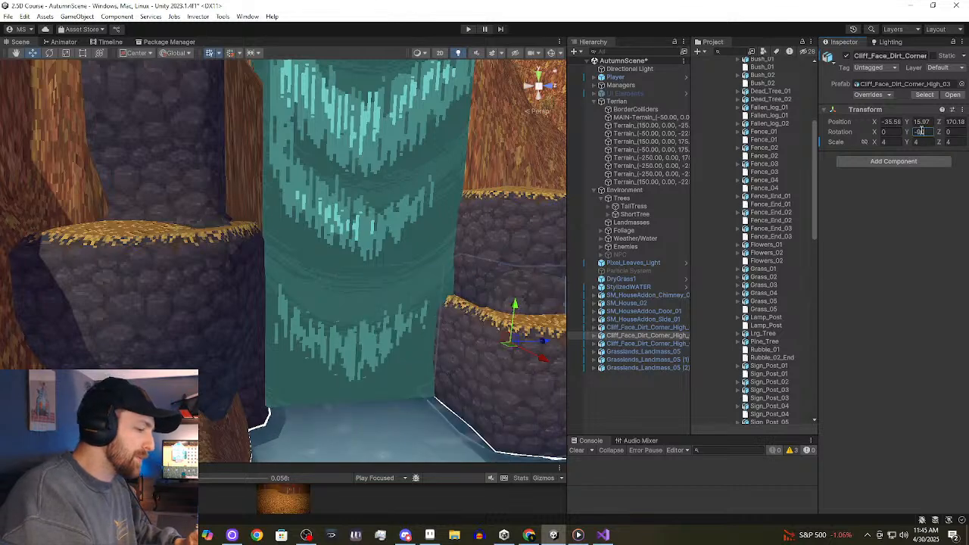
Raise the rotated cliff copy to about Y 26.44 and set it back on the upper ledge at about X -38.9, Z 170.76.
drag(523, 308, 524, 223)
right_drag(536, 235, 510, 278)
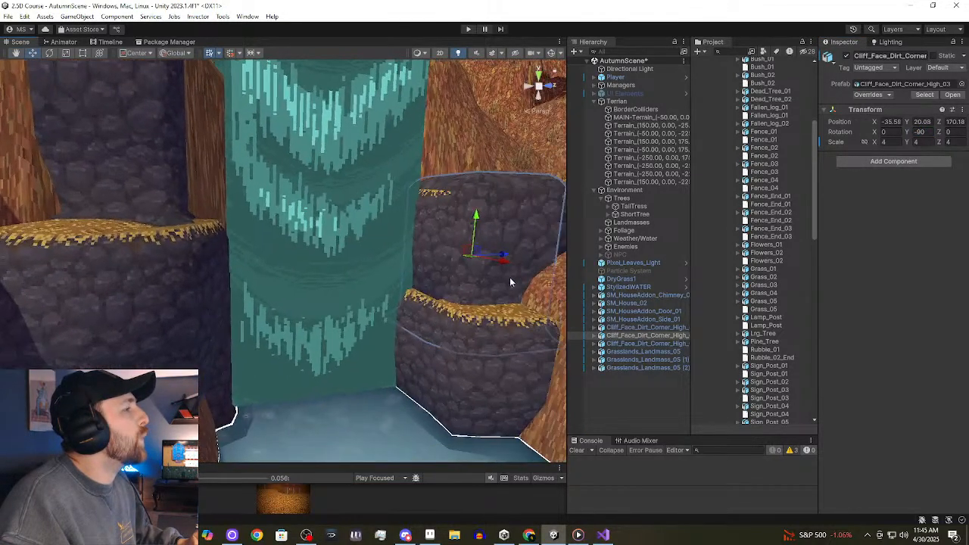
right_drag(409, 303, 811, 40)
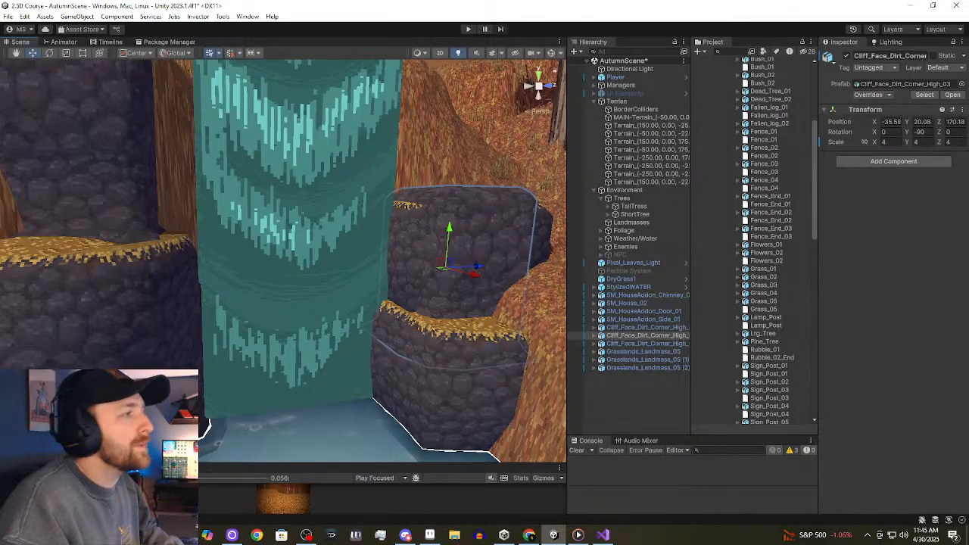
drag(446, 231, 448, 100)
right_drag(444, 146, 492, 173)
middle_drag(347, 399, 154, 94)
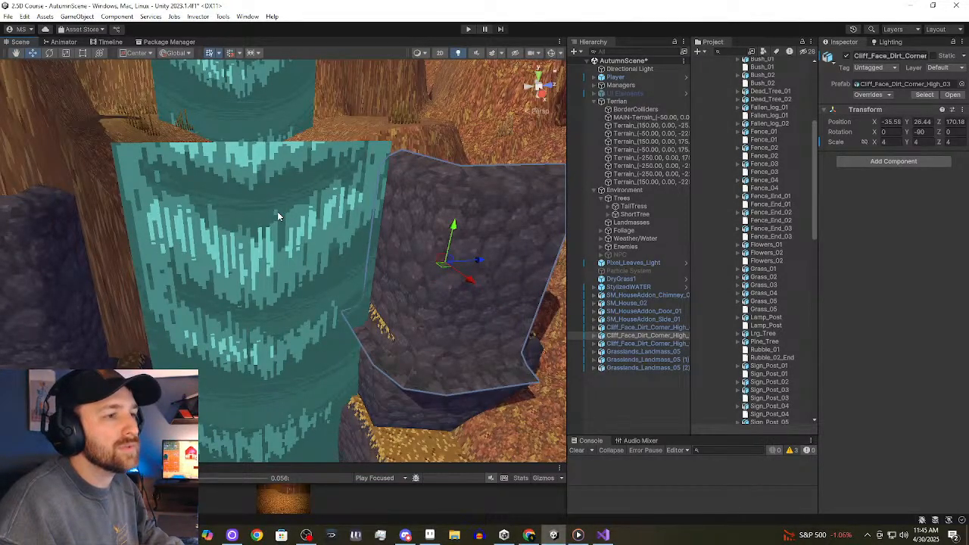
right_drag(402, 326, 437, 290)
drag(460, 303, 438, 263)
Shift the upper copied ledge slightly toward the waterfall and the lower one away from it along the Z axis.
click(417, 416)
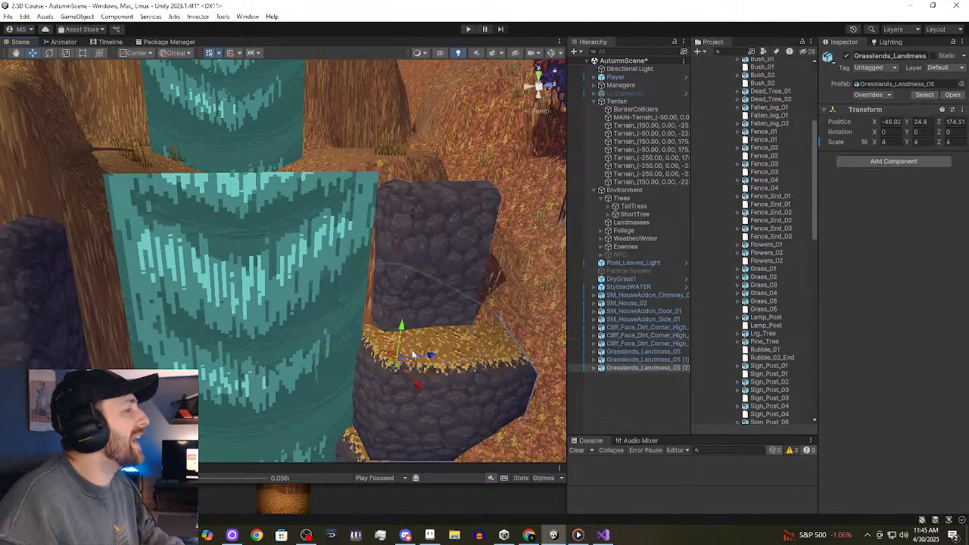
drag(432, 360, 420, 358)
middle_drag(368, 318, 294, 165)
click(372, 421)
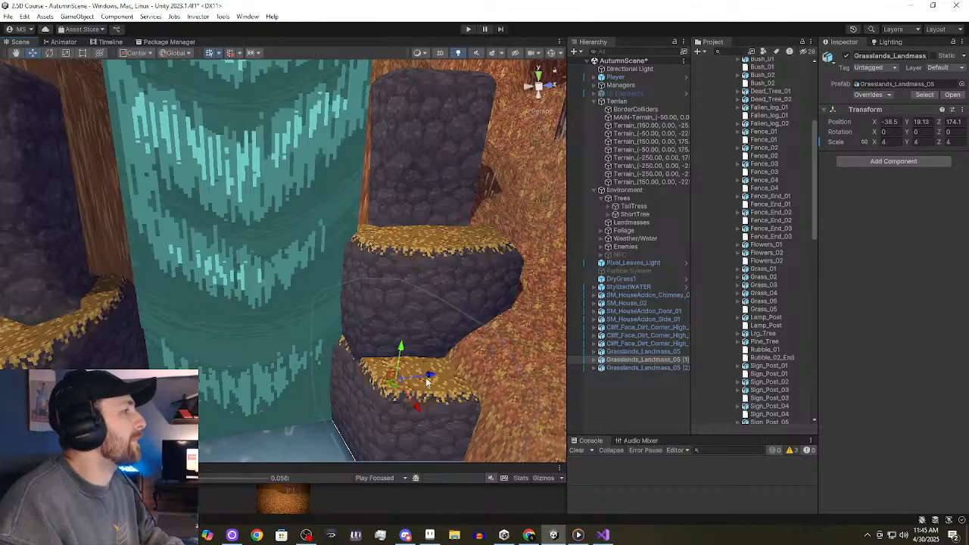
mouse_move(431, 375)
mouse_down()
mouse_move(443, 379)
mouse_move(433, 397)
mouse_move(467, 401)
mouse_up()
Set the terrain's raise/lower brush to size 6 and opacity 24, and sculpt the ground at the water's edge below the copied ledges.
click(540, 312)
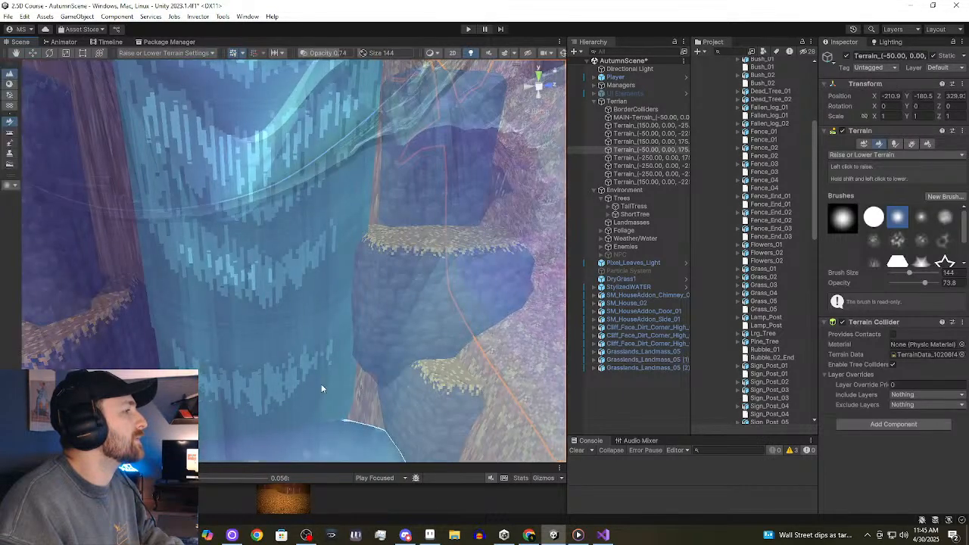
middle_drag(354, 292, 348, 263)
click(903, 283)
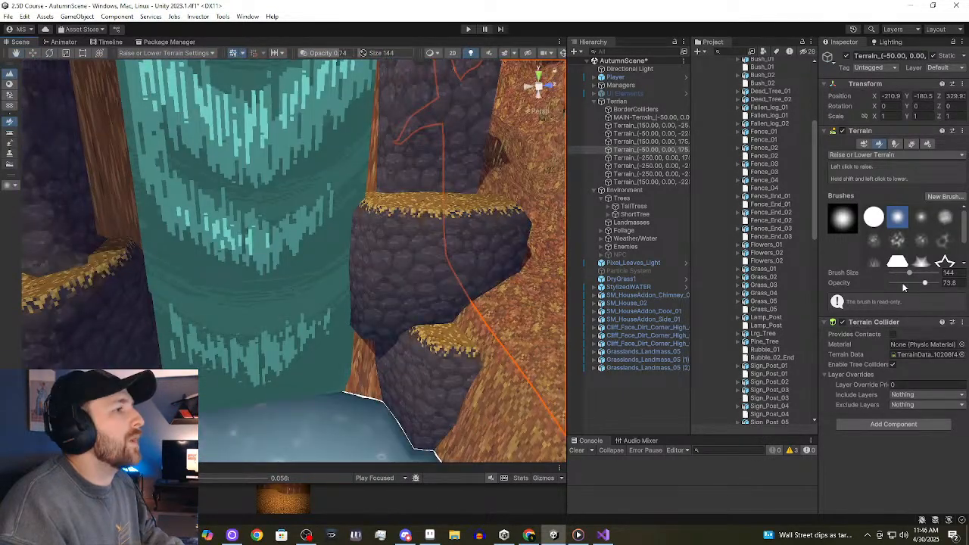
drag(909, 277, 897, 273)
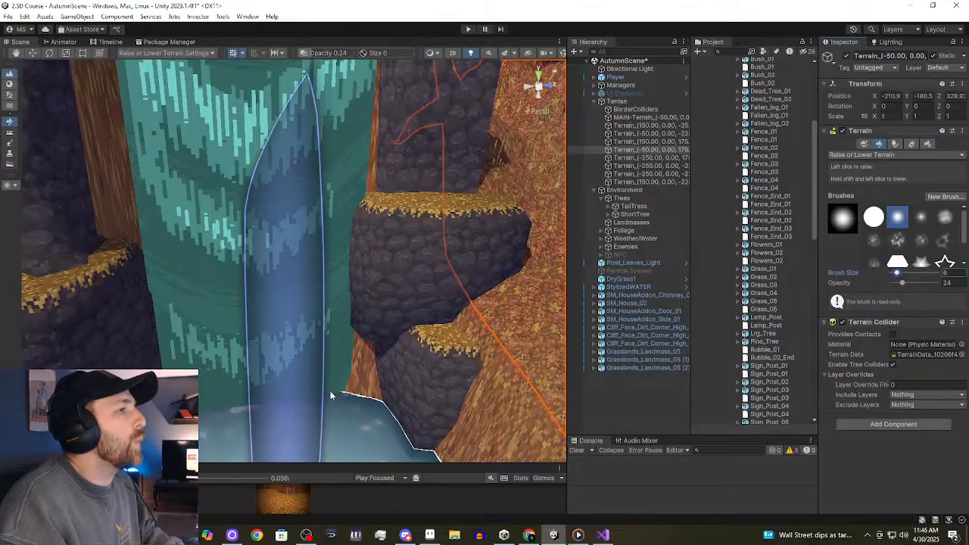
click(370, 373)
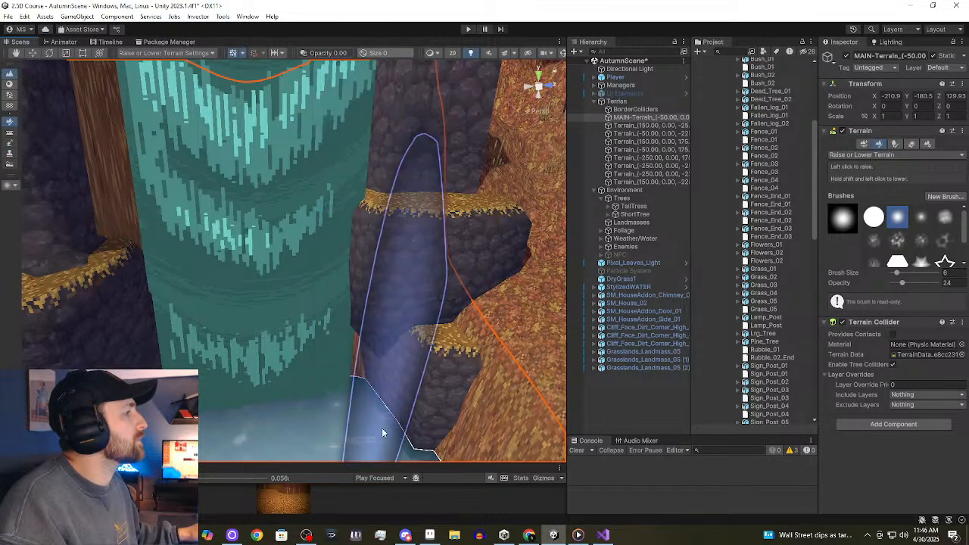
Examine the cliff rocks and ledges on both sides of the waterfall, from its upper tier to the pool.
right_drag(290, 293, 288, 192)
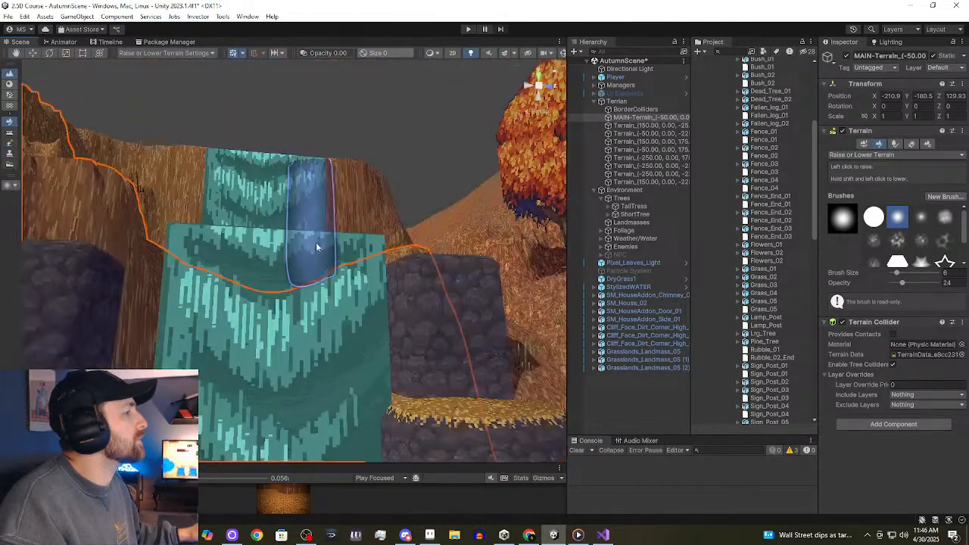
click(449, 170)
click(418, 372)
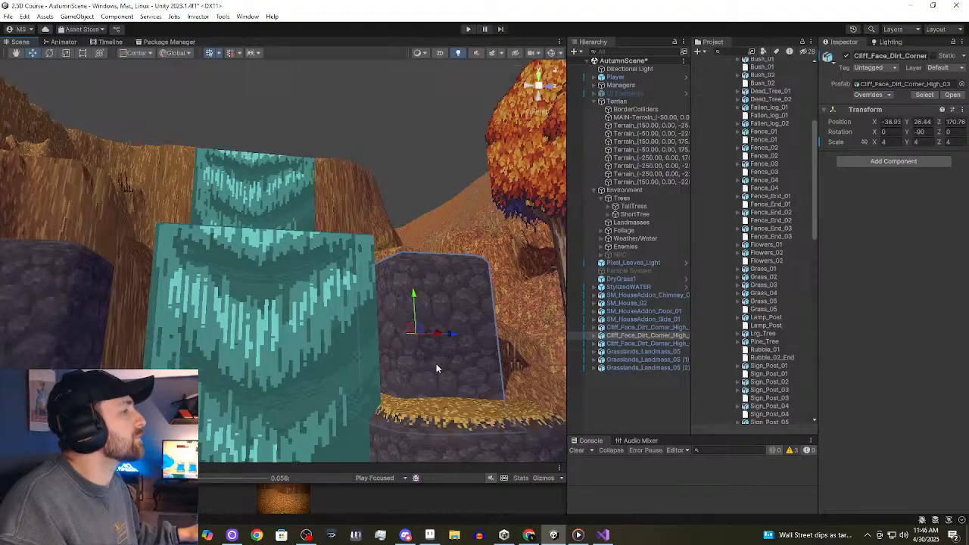
right_drag(437, 364, 427, 453)
click(441, 430)
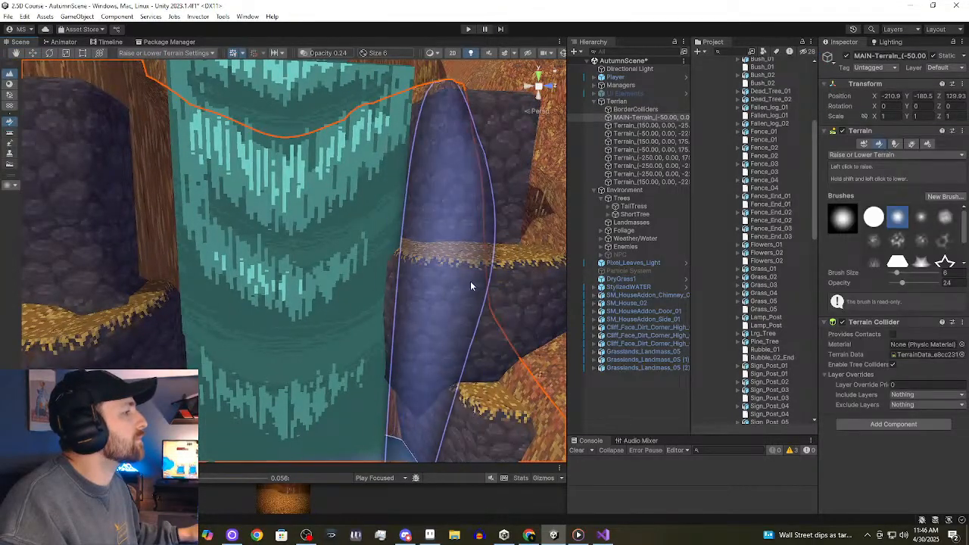
right_drag(470, 287, 208, 280)
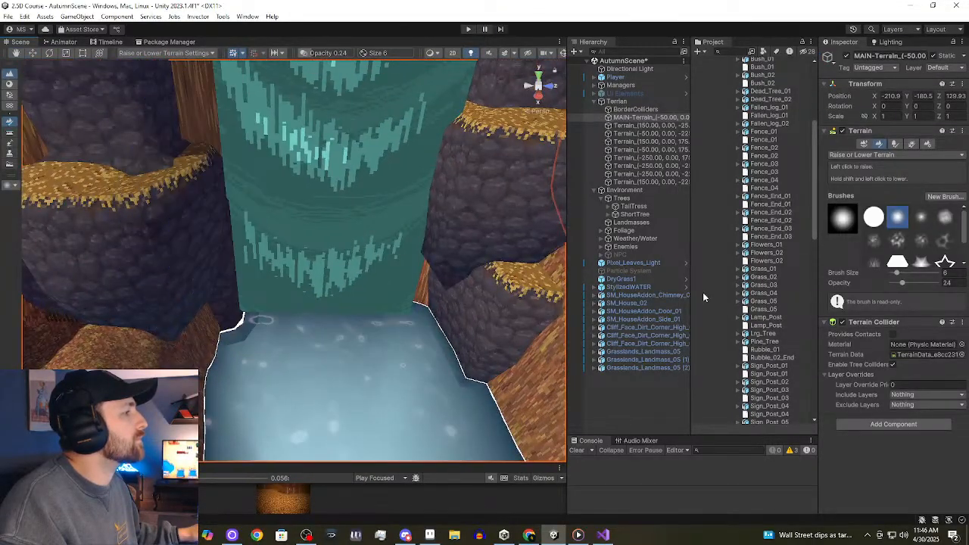
click(215, 293)
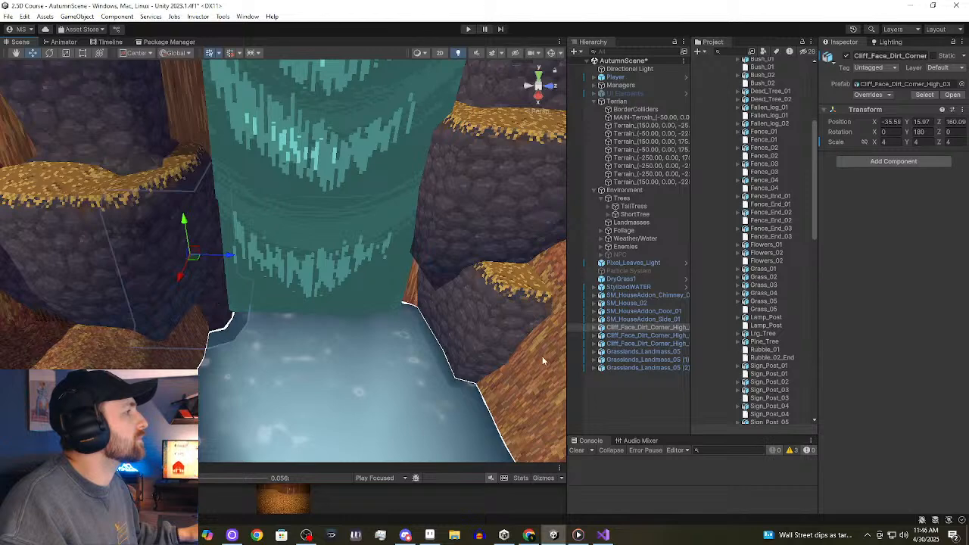
Select the lower copied ledge, Grasslands_Landmass_05 (1), and move it closer to the waterfall at the water's edge.
click(496, 332)
click(492, 331)
click(607, 353)
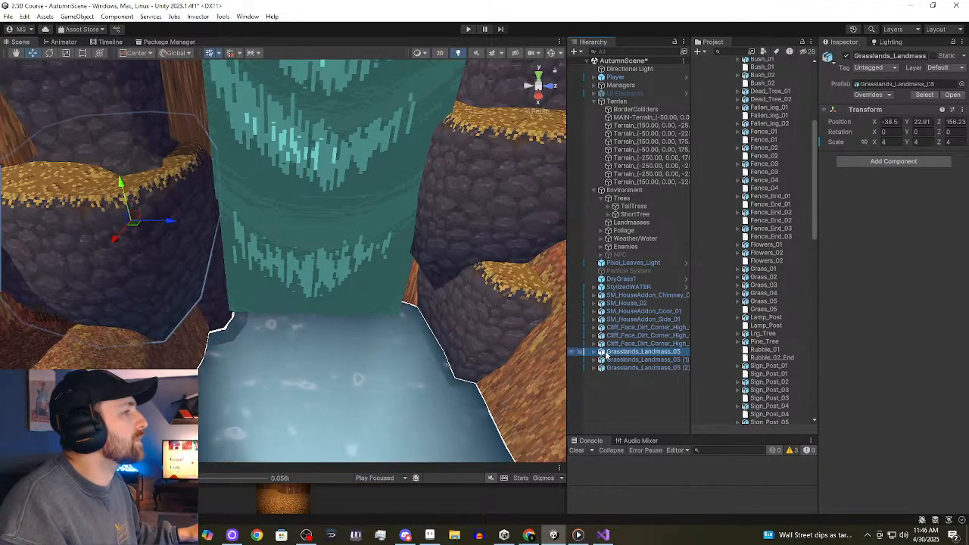
click(215, 292)
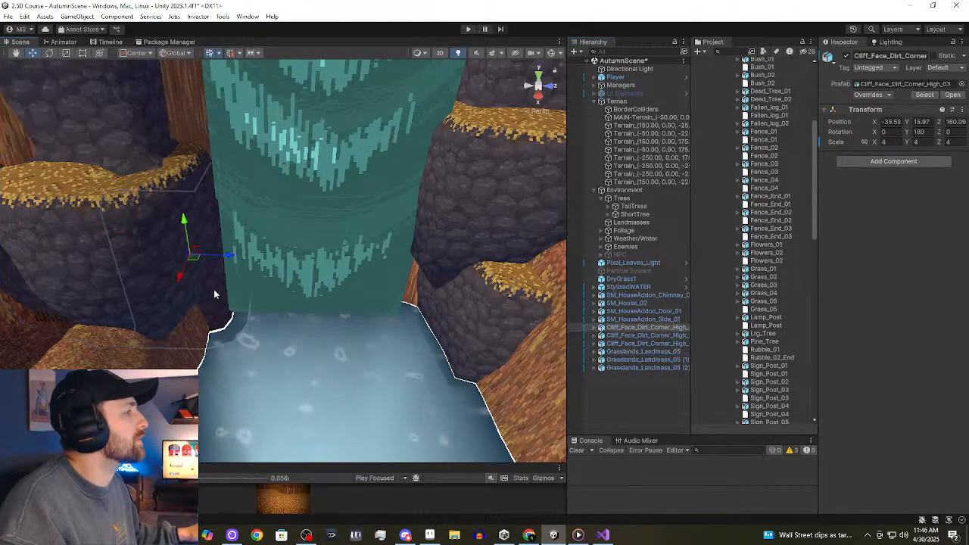
click(501, 302)
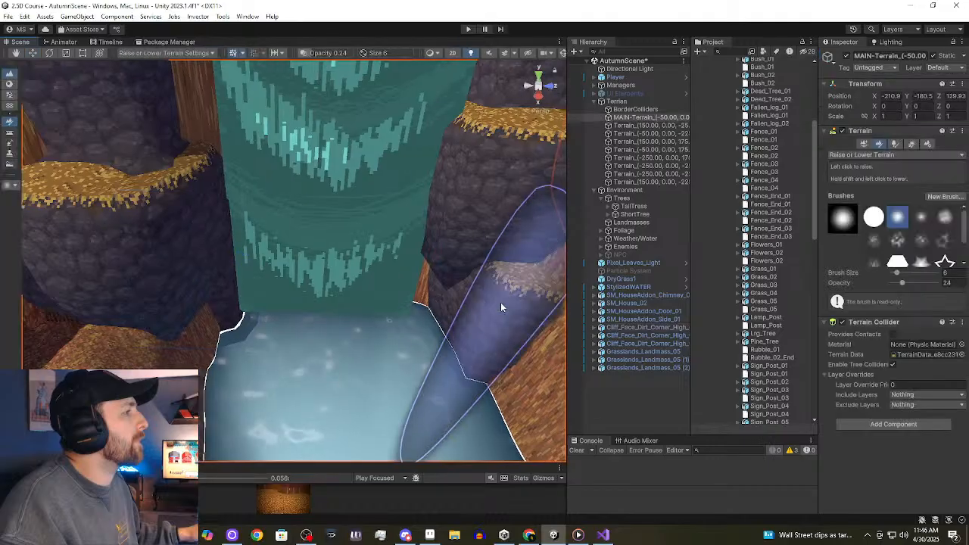
click(639, 336)
click(633, 352)
click(635, 344)
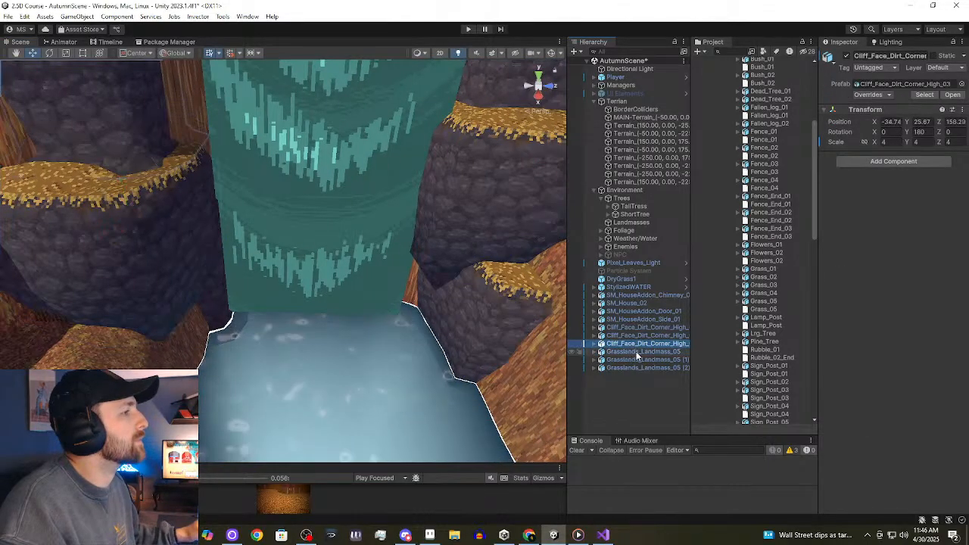
click(638, 360)
mouse_move(519, 302)
mouse_down()
mouse_move(489, 292)
mouse_move(511, 290)
mouse_up()
mouse_move(509, 290)
mouse_down()
mouse_move(519, 292)
mouse_move(504, 291)
mouse_up()
Select the upper copied ledge and inspect how the rocks frame the waterfall from the opposite bank.
click(478, 208)
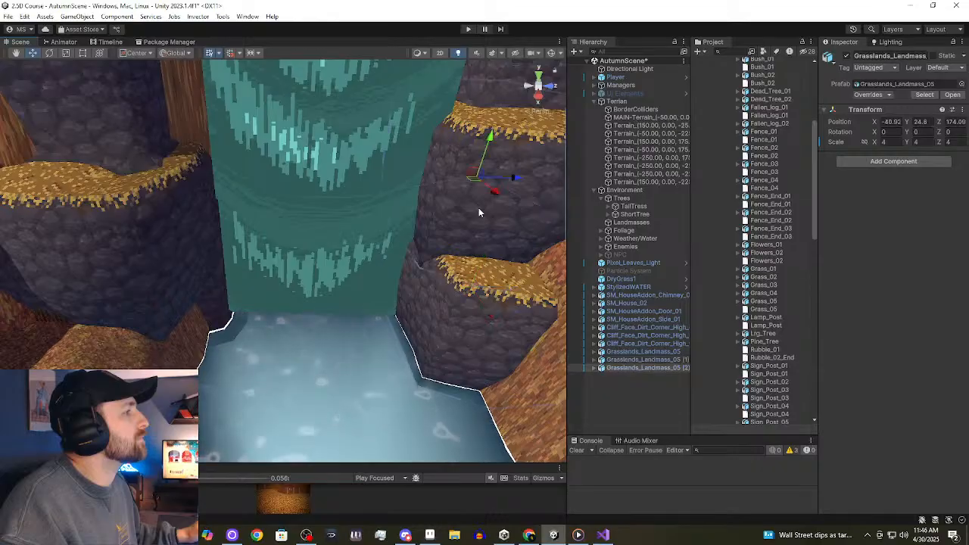
right_drag(463, 279, 397, 290)
mouse_move(181, 324)
right_down()
mouse_move(231, 326)
mouse_move(174, 340)
right_up()
middle_drag(152, 420, 255, 311)
scroll(145, 350, down, 3)
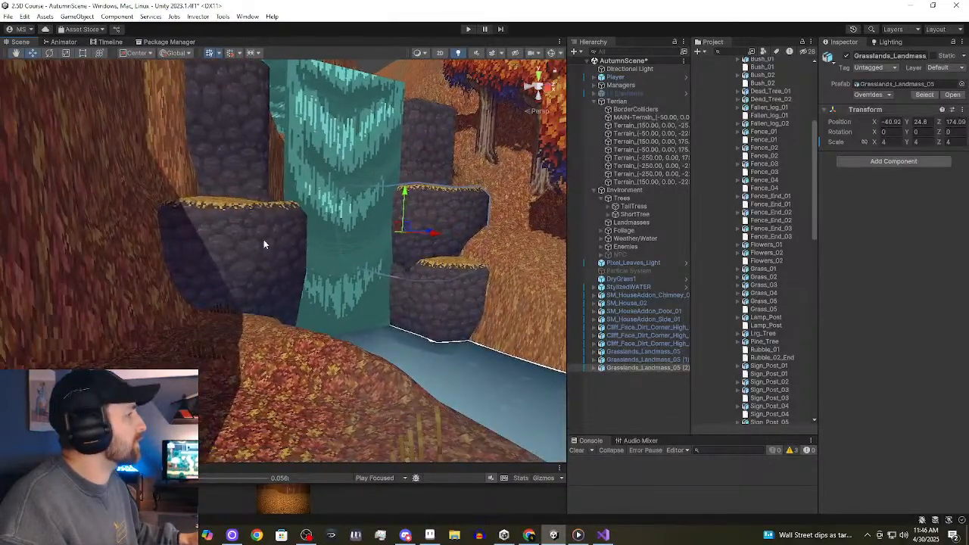
middle_drag(264, 239, 250, 260)
right_drag(250, 260, 206, 247)
Try to select the tall cliff rock and the ledge beneath it on the original side of the waterfall.
click(289, 208)
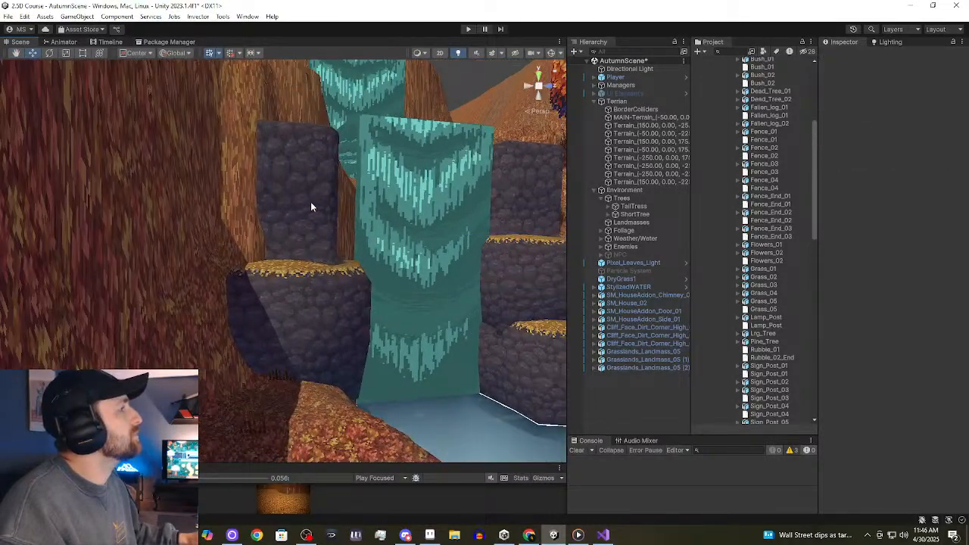
click(311, 204)
click(315, 213)
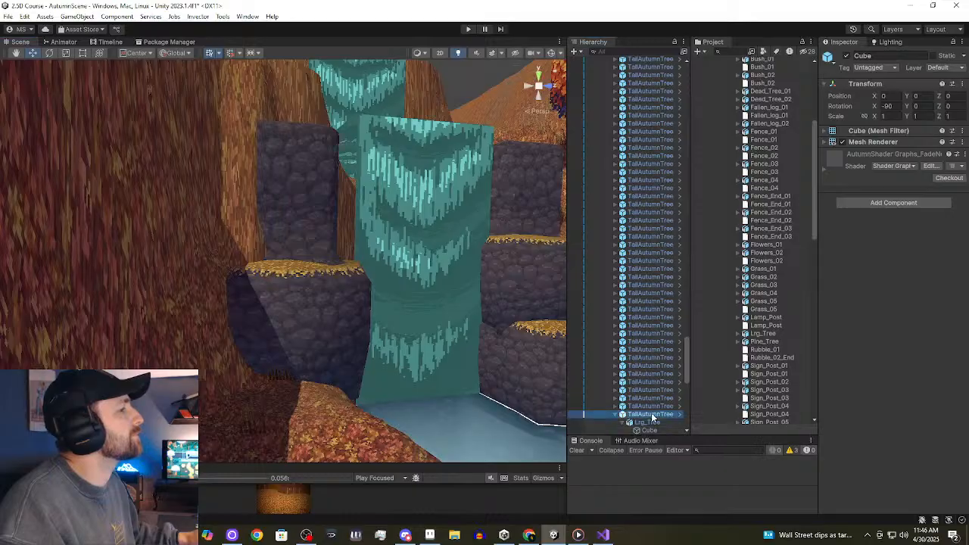
click(620, 415)
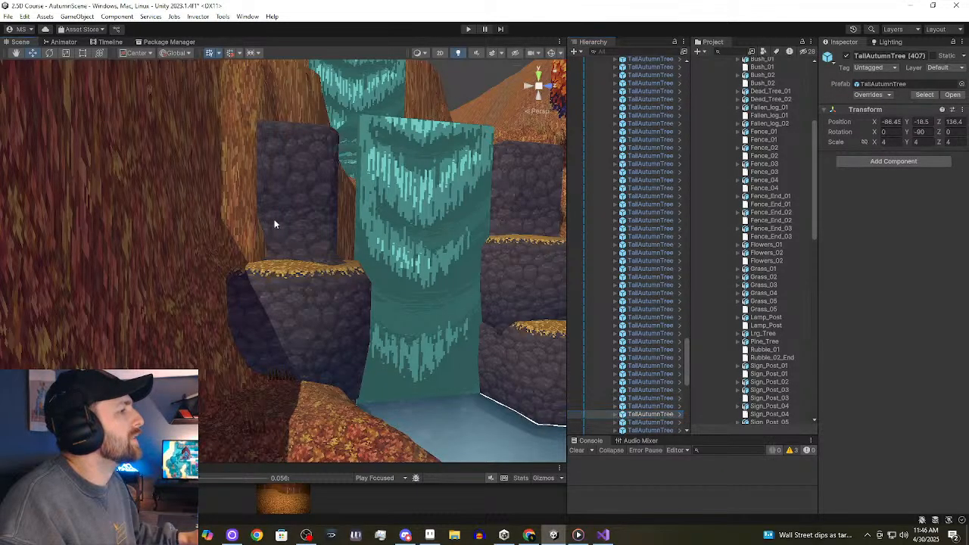
click(310, 318)
click(311, 318)
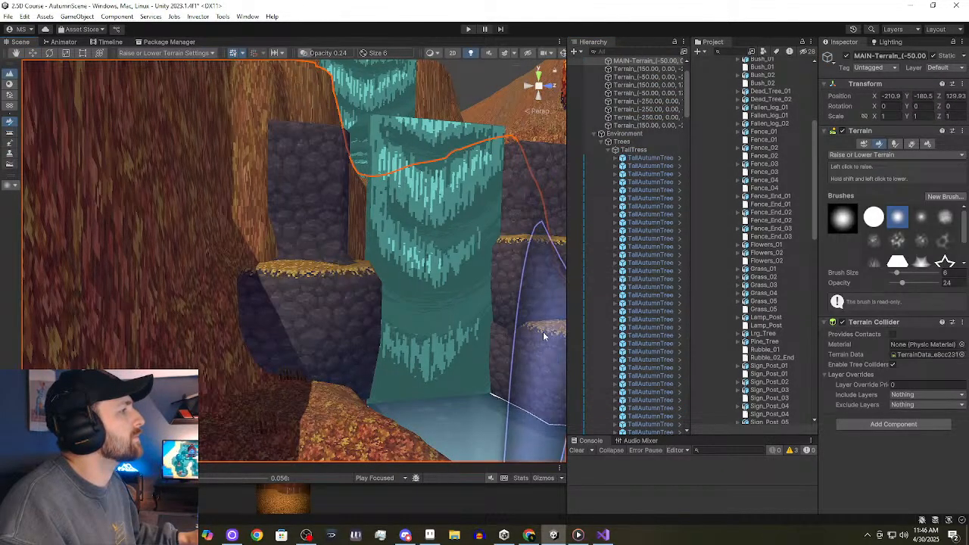
click(352, 200)
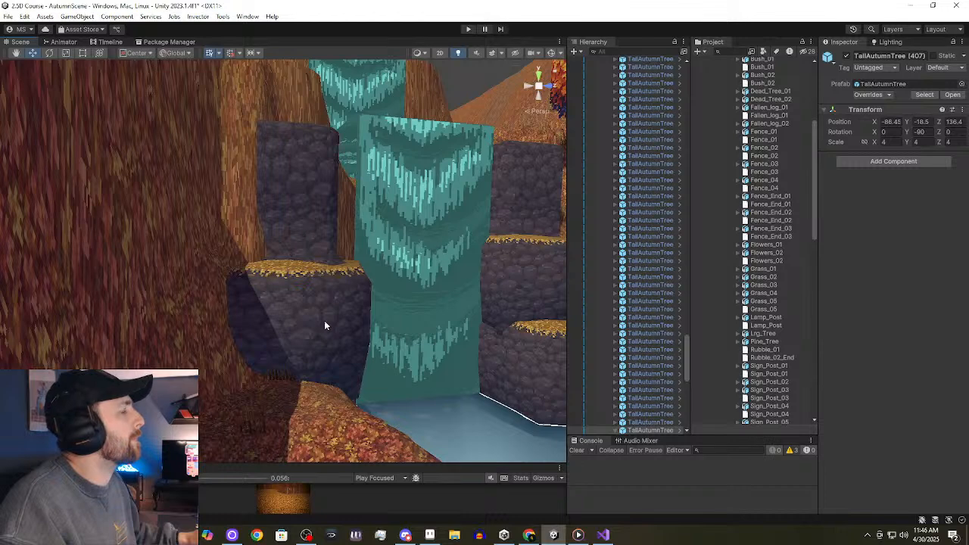
Collapse the expanded TallAutumnTree object in the Hierarchy and make the Scene view slightly taller.
click(349, 389)
middle_drag(348, 390, 133, 447)
scroll(489, 455, up, 2)
click(615, 414)
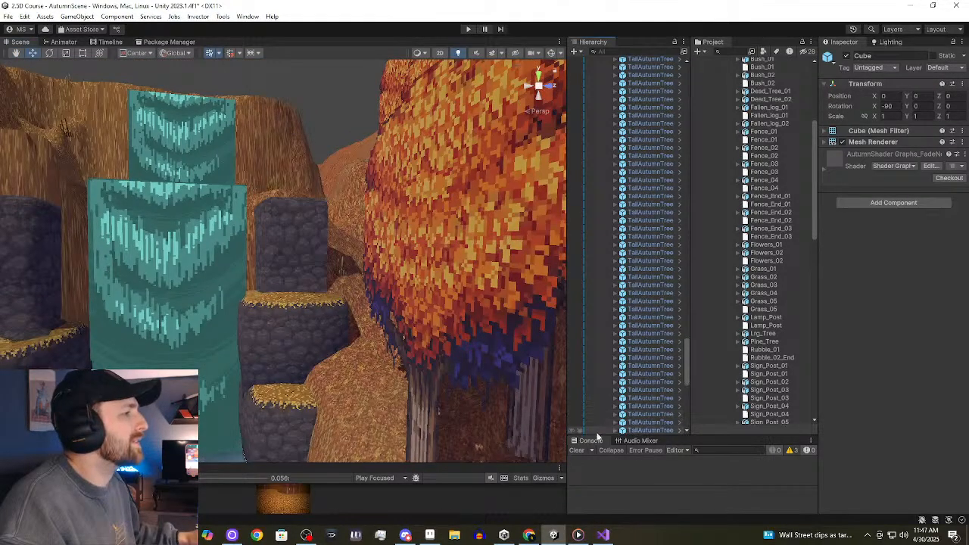
drag(391, 465, 379, 483)
right_drag(318, 364, 211, 157)
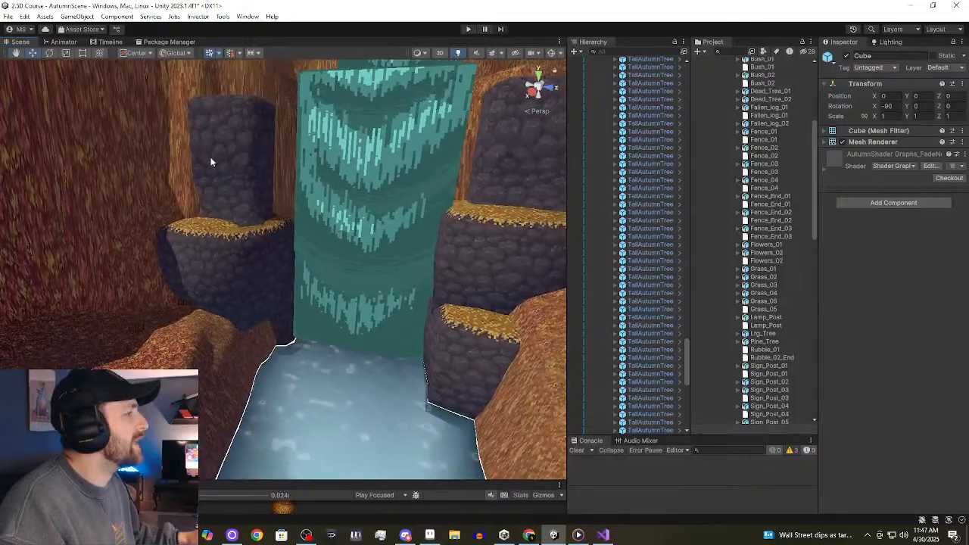
Collapse the Environment and Terrian groups in the scene hierarchy.
scroll(308, 260, up, 2)
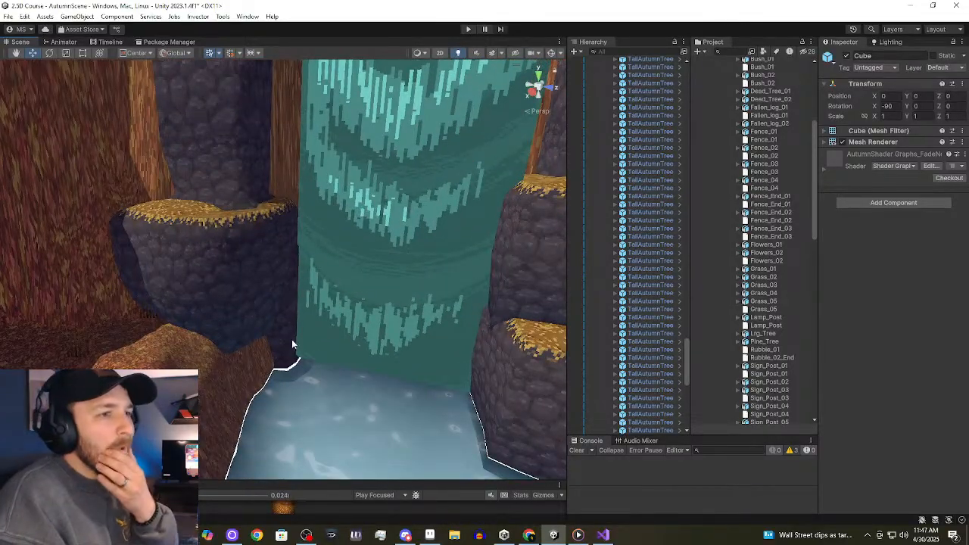
middle_drag(279, 321, 331, 287)
click(385, 310)
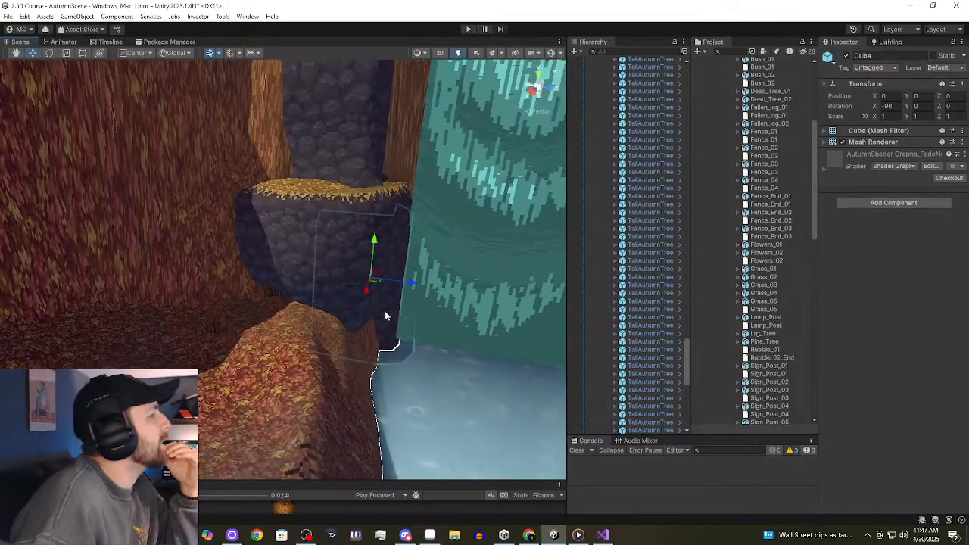
click(353, 135)
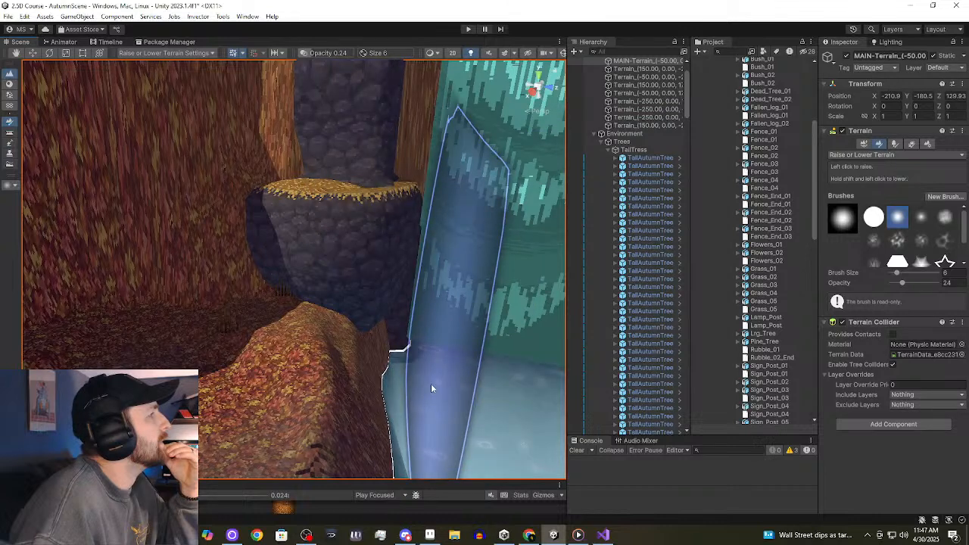
scroll(656, 409, up, 4)
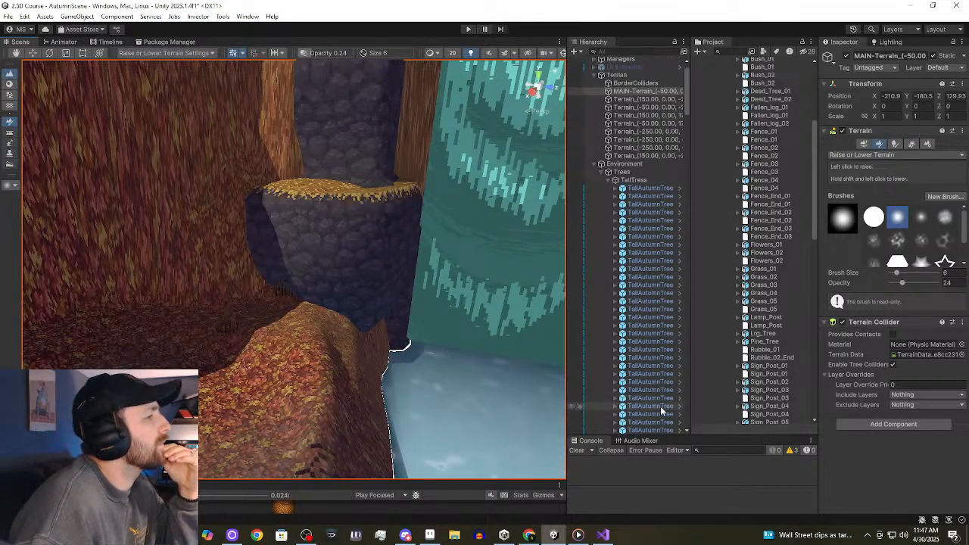
click(593, 190)
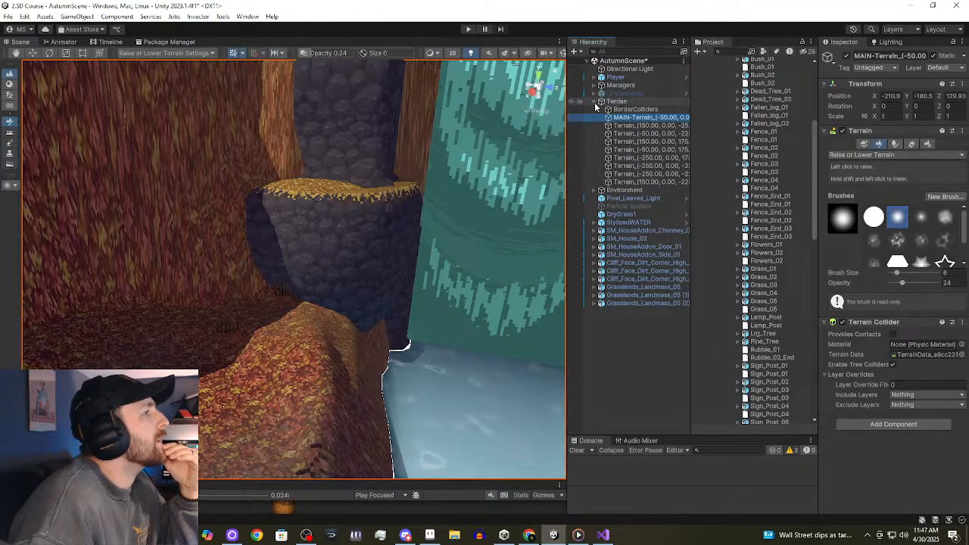
click(593, 100)
Shift the upper cliff block beside the waterfall toward the water, to Z position 158.5.
click(635, 197)
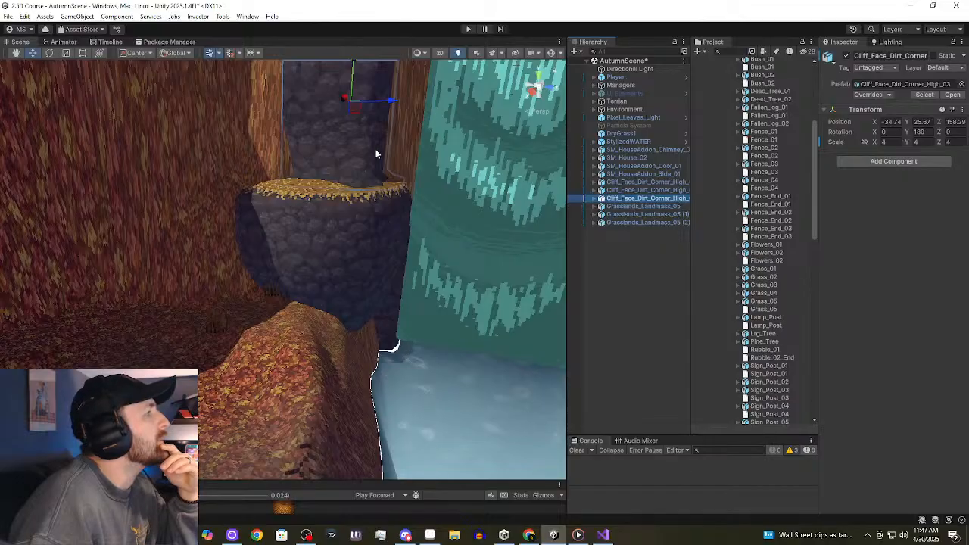
right_drag(390, 156, 454, 170)
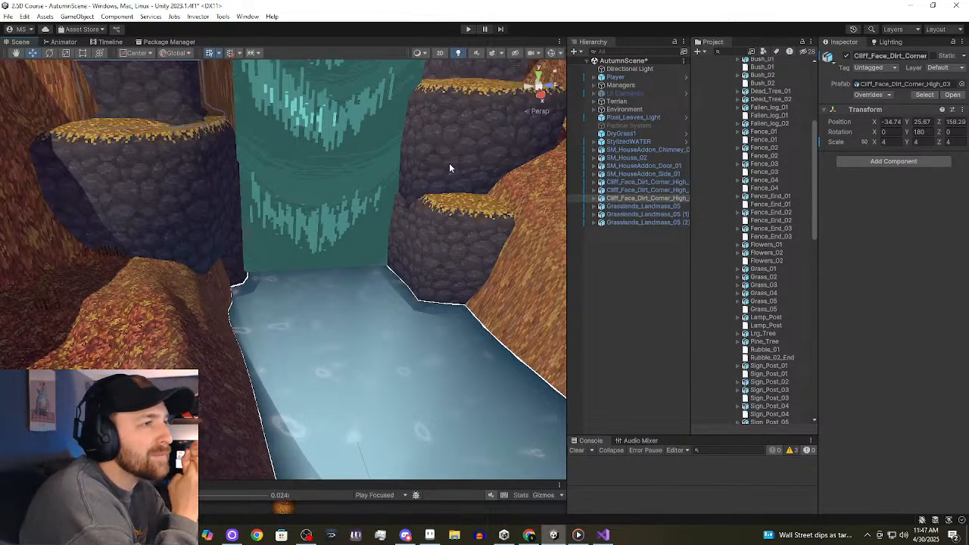
right_drag(270, 230, 230, 140)
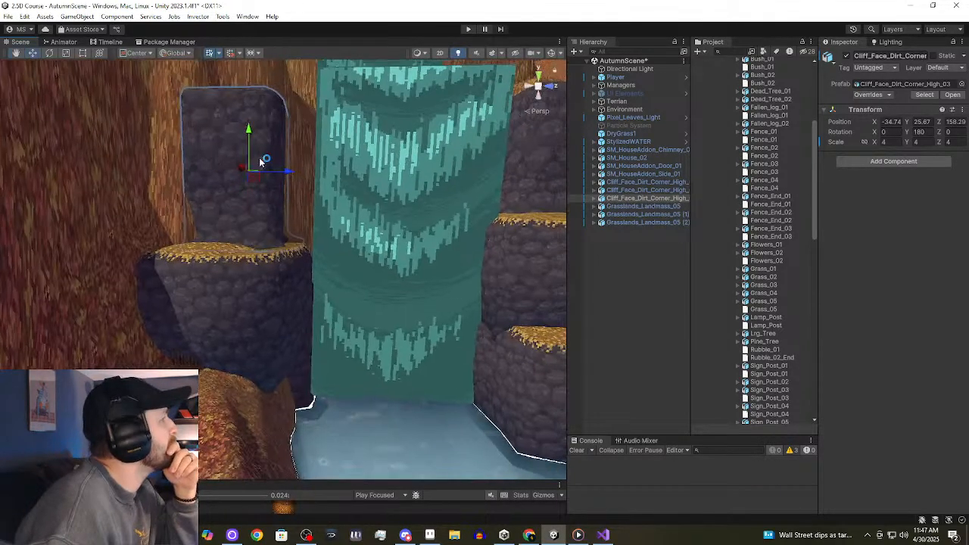
mouse_move(288, 174)
mouse_down()
mouse_move(322, 184)
mouse_move(303, 174)
mouse_move(290, 182)
mouse_up()
middle_drag(409, 234, 361, 213)
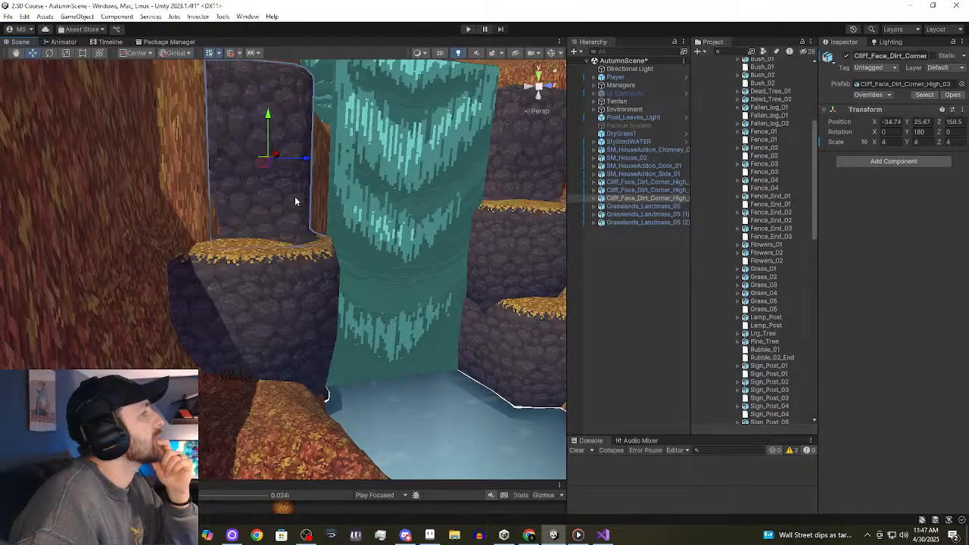
right_drag(295, 198, 309, 194)
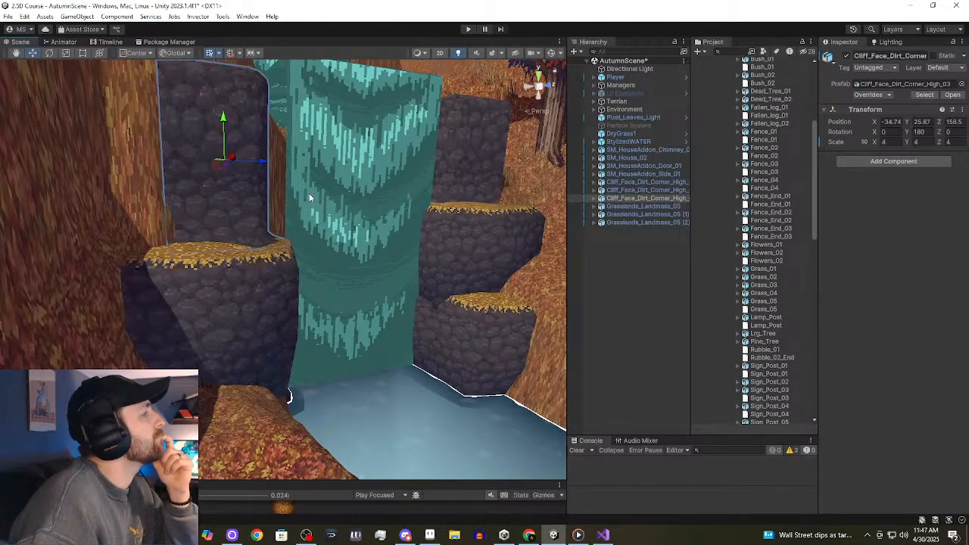
click(261, 279)
key(ctrl+v)
key(ctrl+b)
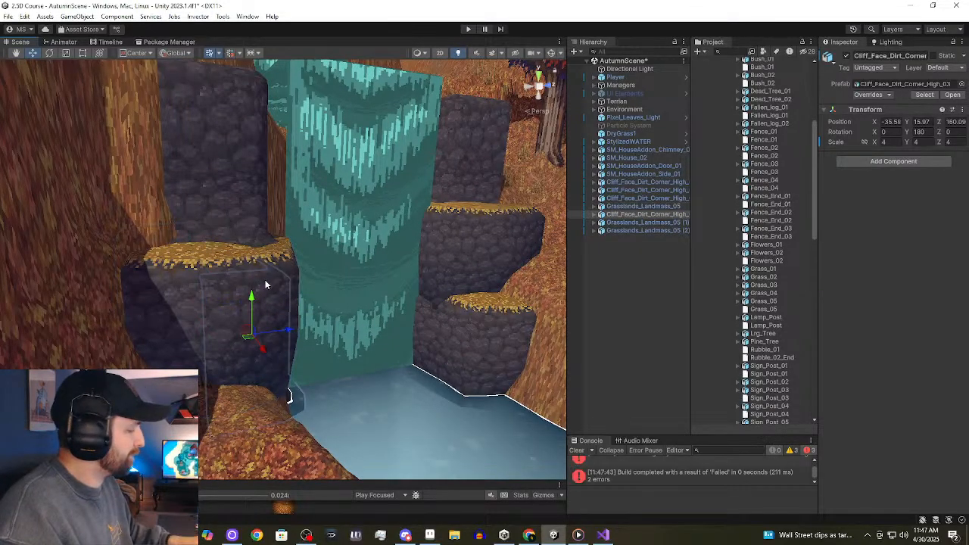
click(577, 451)
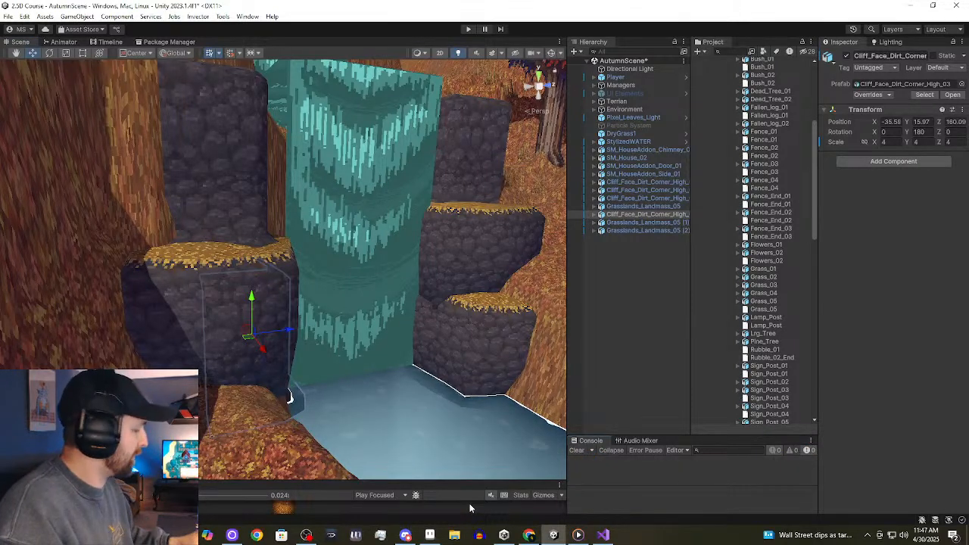
drag(252, 300, 233, 169)
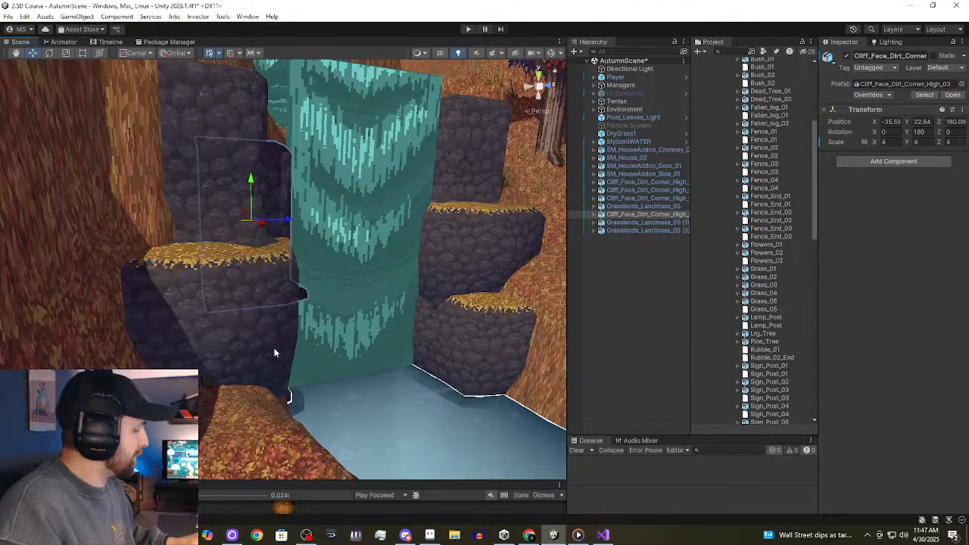
click(629, 206)
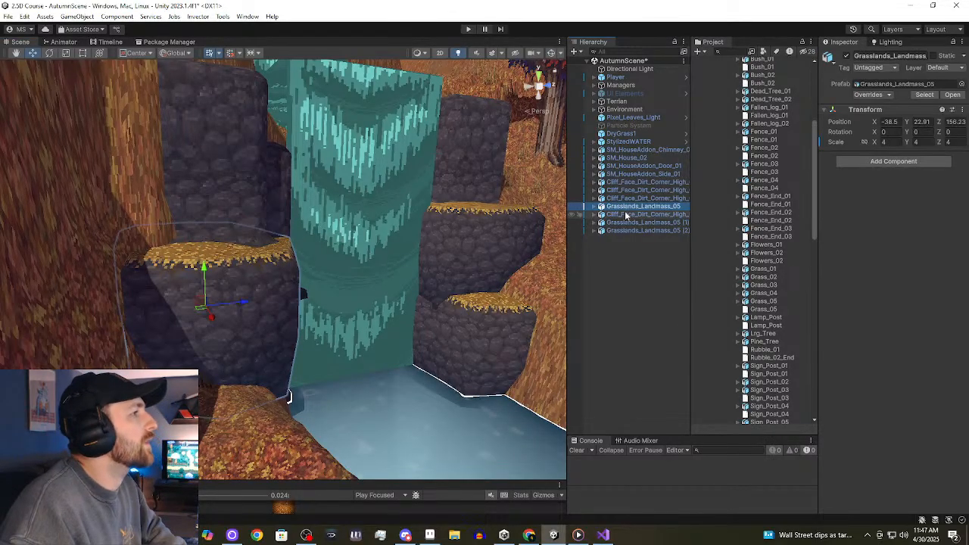
click(626, 214)
key(Delete)
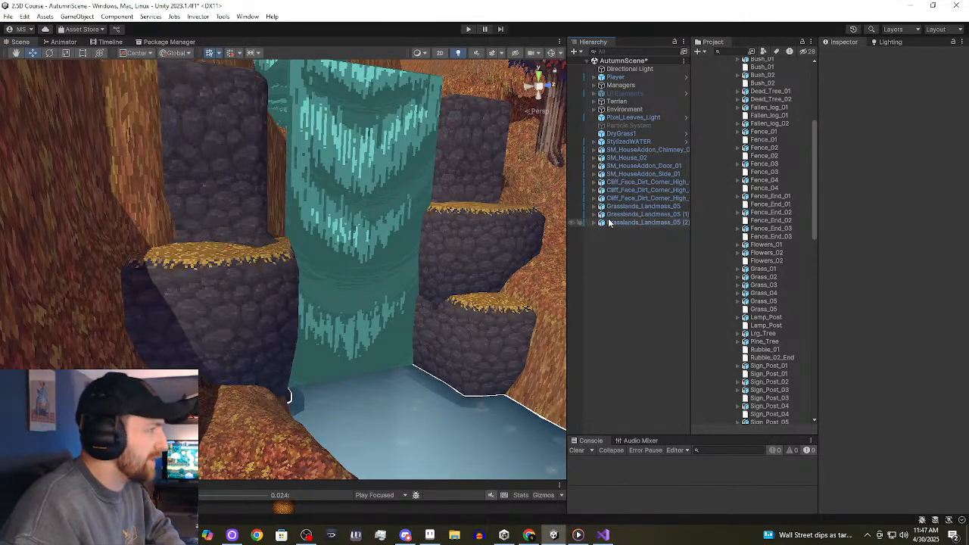
Duplicate Grasslands_Landmass_05 (2) and place the copy above the ledge across the waterfall at X -41.45, Y 29.25, Z 157.12.
click(610, 215)
click(611, 222)
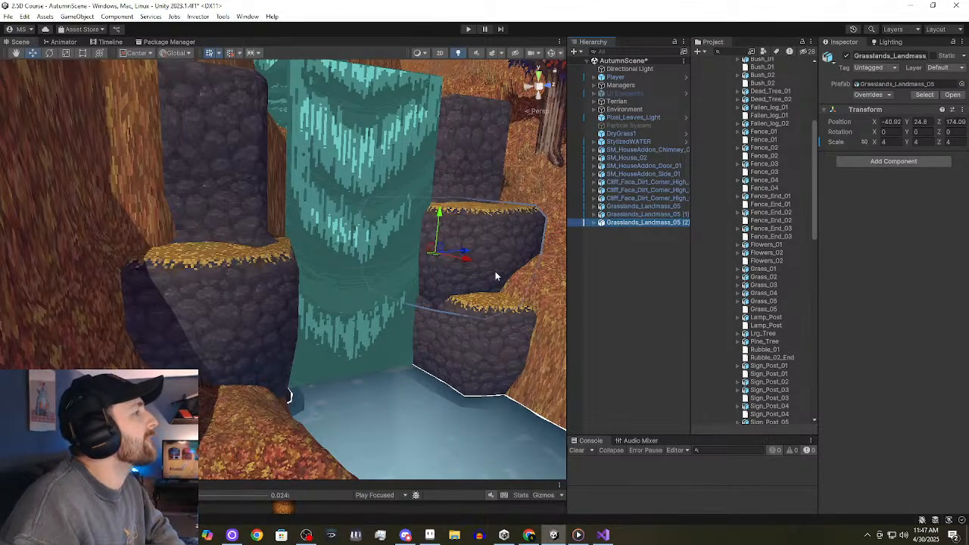
key(ctrl+d)
drag(465, 256, 188, 289)
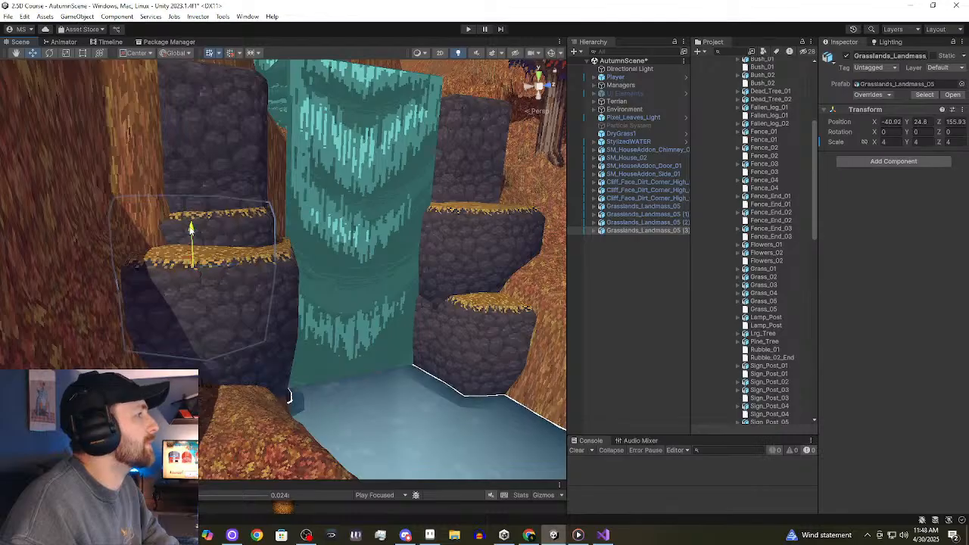
drag(190, 228, 191, 149)
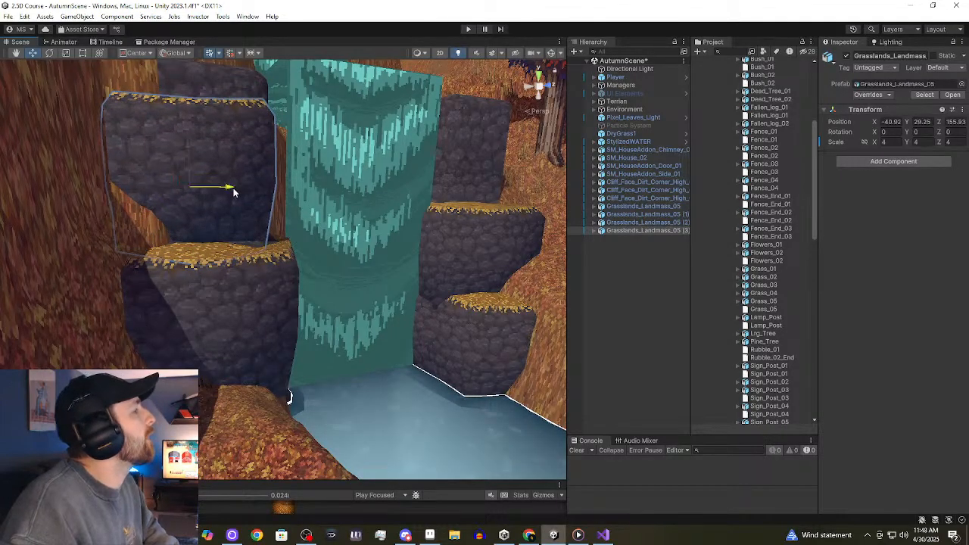
drag(233, 191, 255, 190)
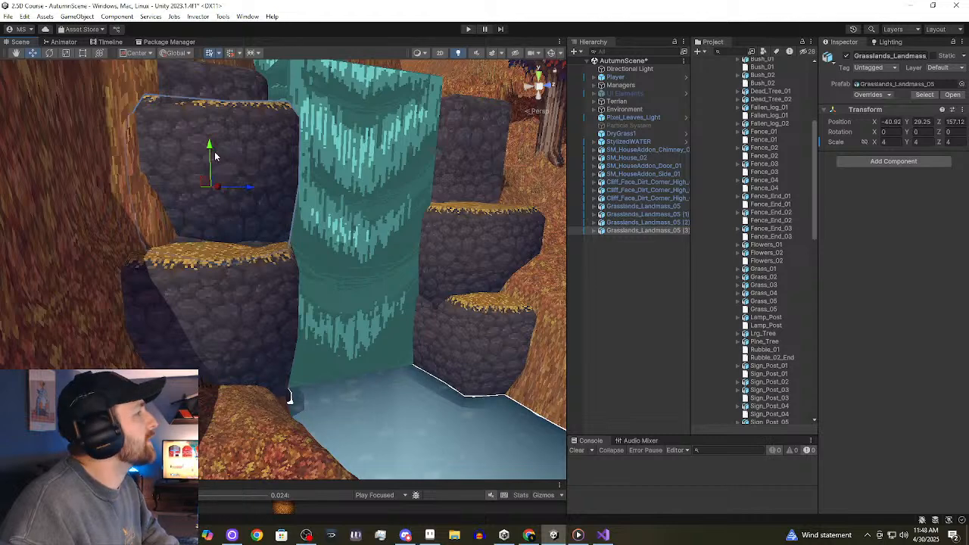
drag(215, 185, 215, 191)
Raise the Cliff_Face_Dirt_Corner_High block above the new ledge and set it back to X -38.4, Y 32.17, Z 158.5.
right_drag(345, 286, 264, 168)
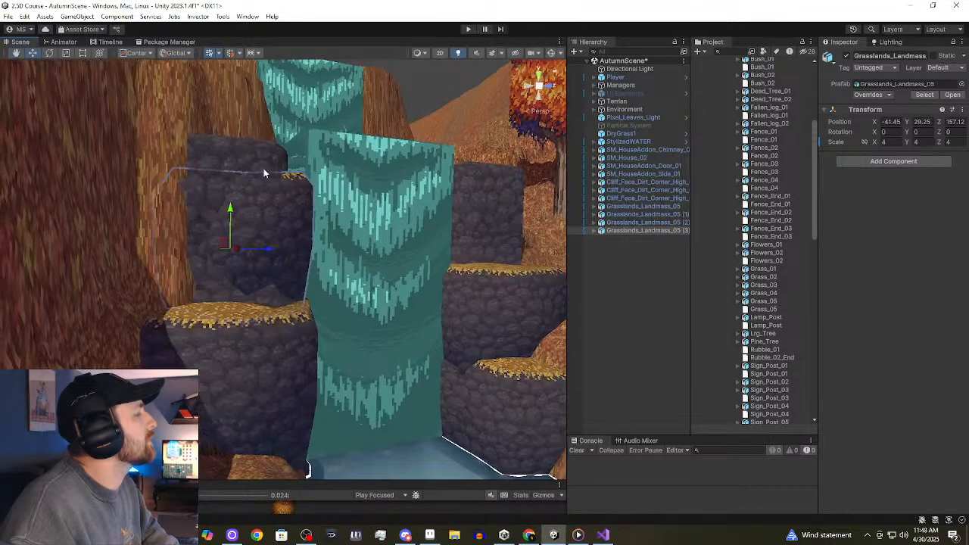
click(263, 168)
drag(248, 189, 229, 78)
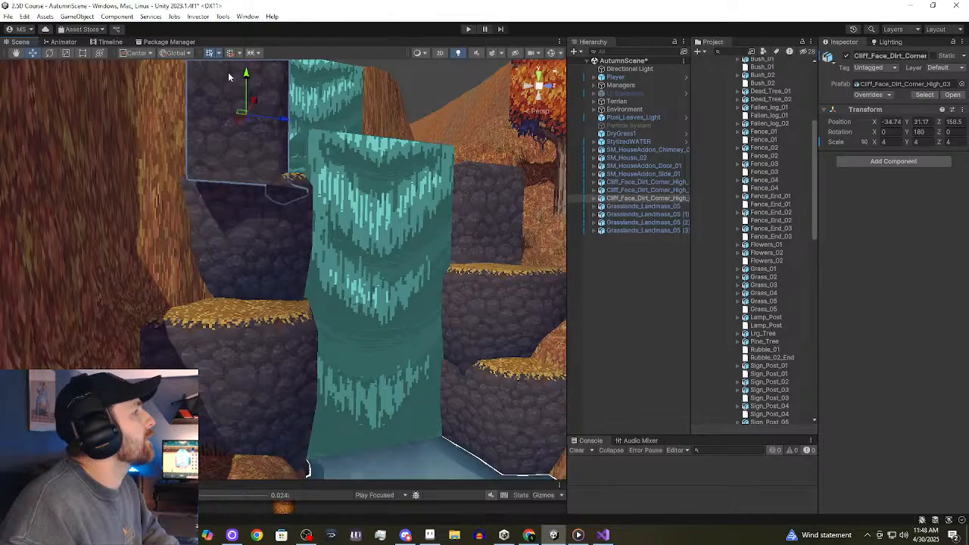
right_drag(230, 78, 184, 368)
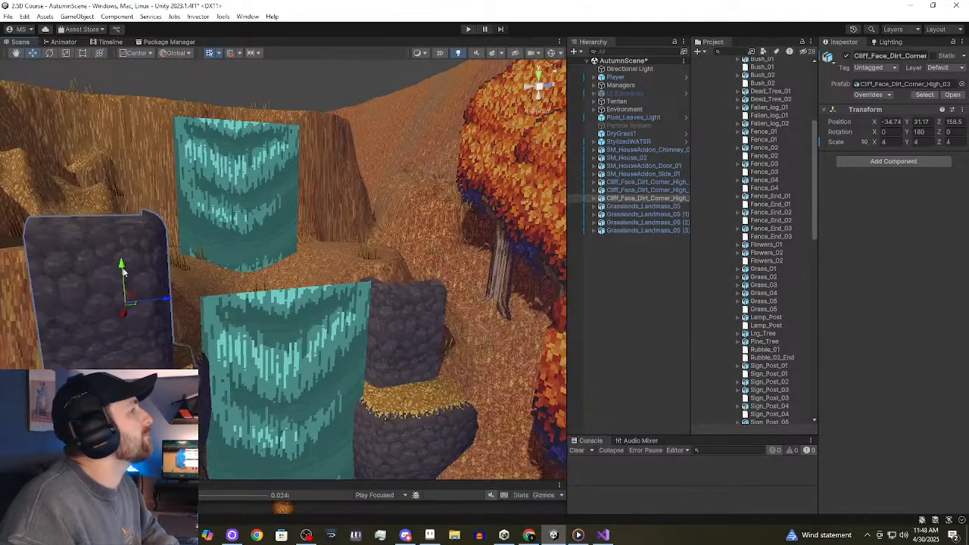
drag(124, 305, 131, 245)
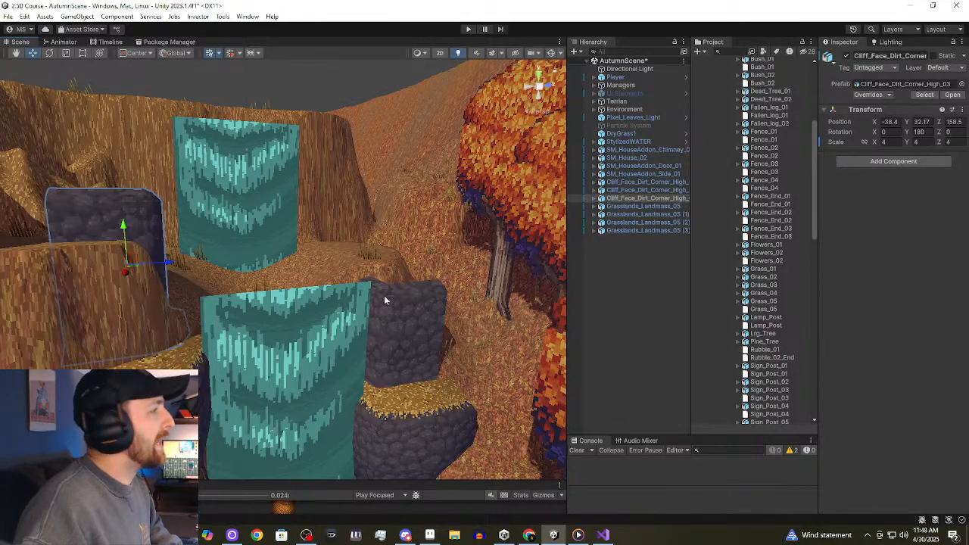
alt+drag(383, 297, 317, 340)
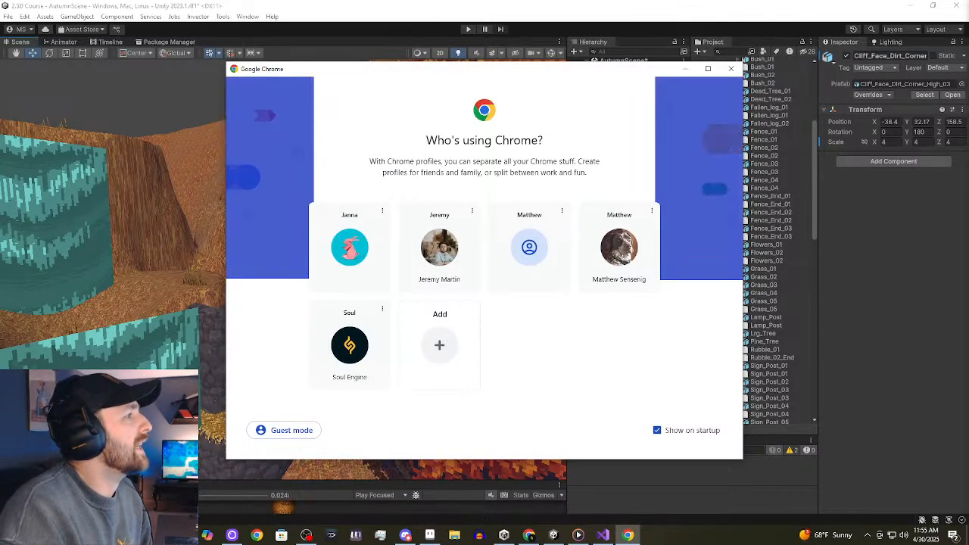
Switch to the Zapsplat site in Chrome and search its sound library for "windy leaves".
drag(549, 76, 968, 280)
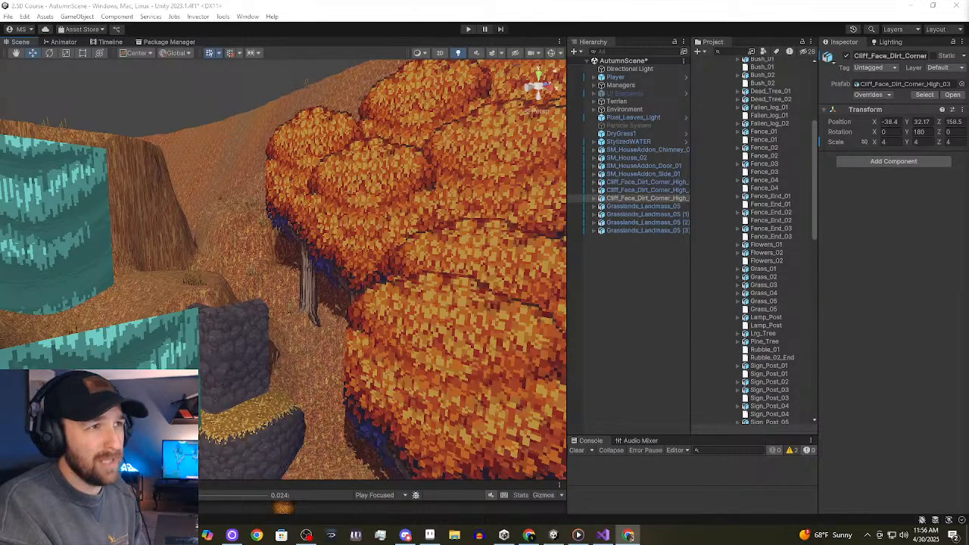
drag(731, 544, 627, 3)
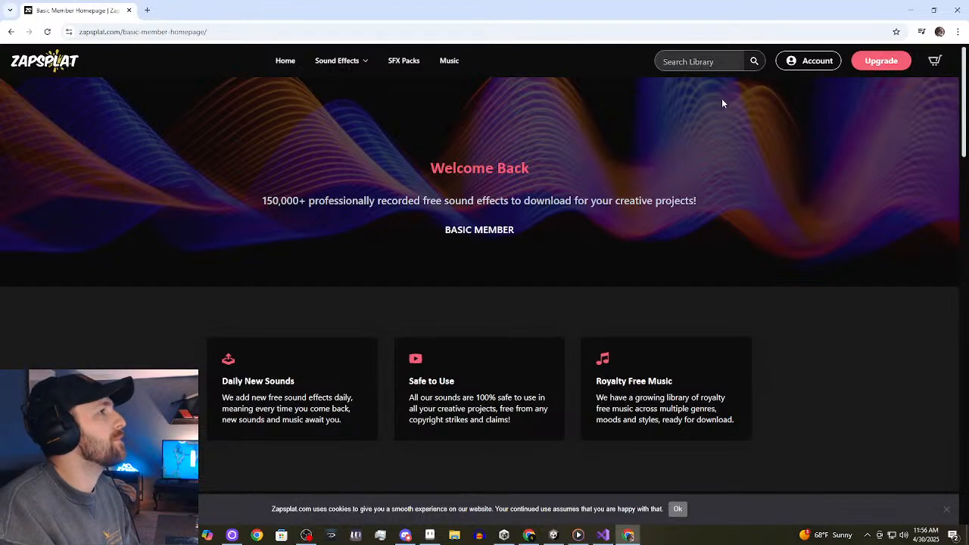
click(712, 61)
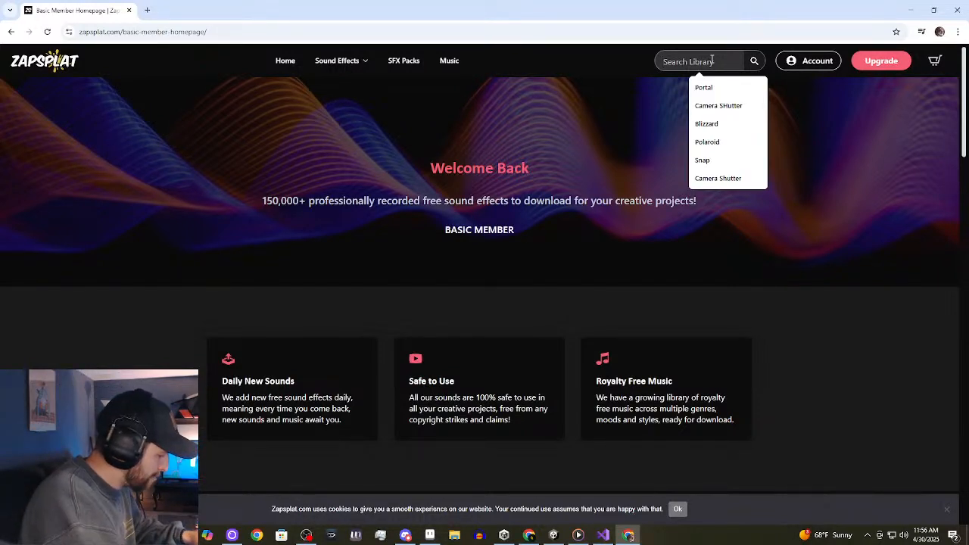
text(windy)
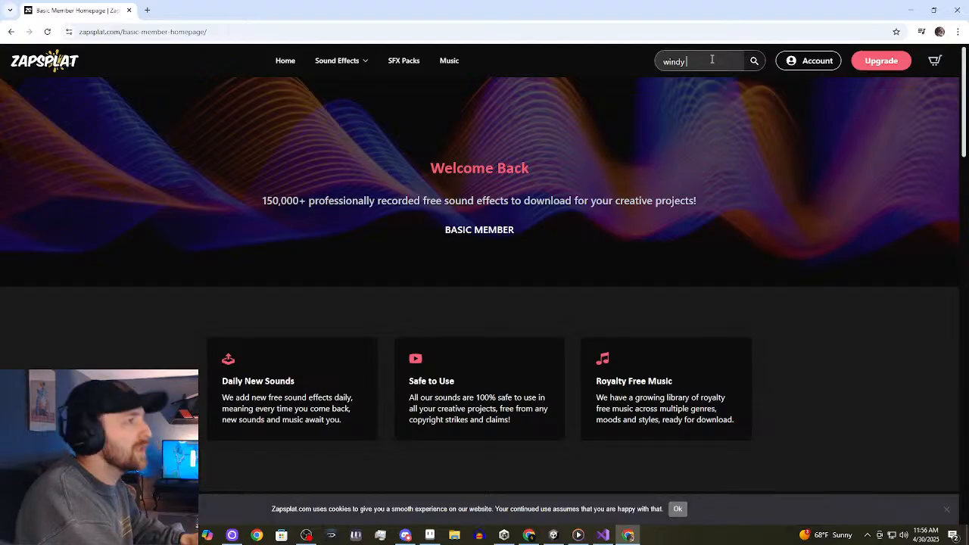
text( leaves)
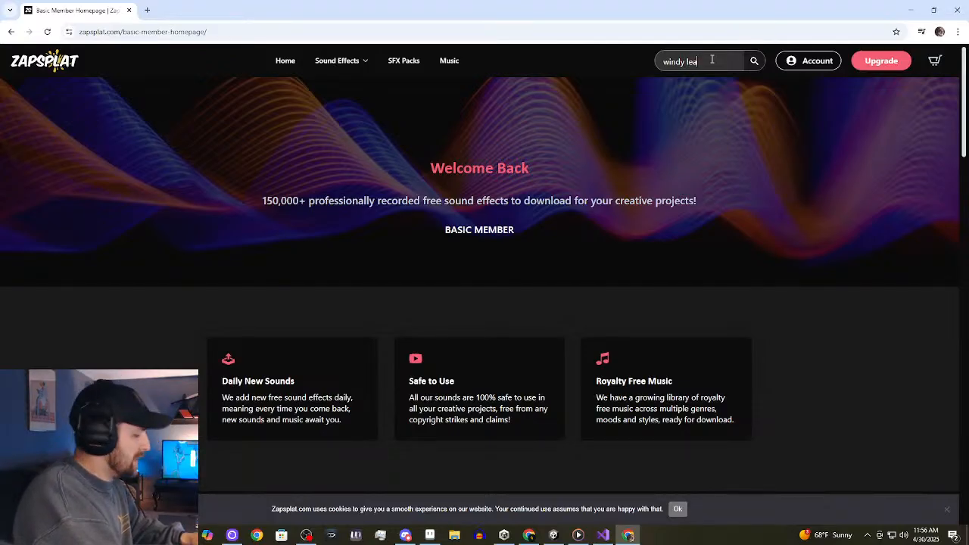
key(Return)
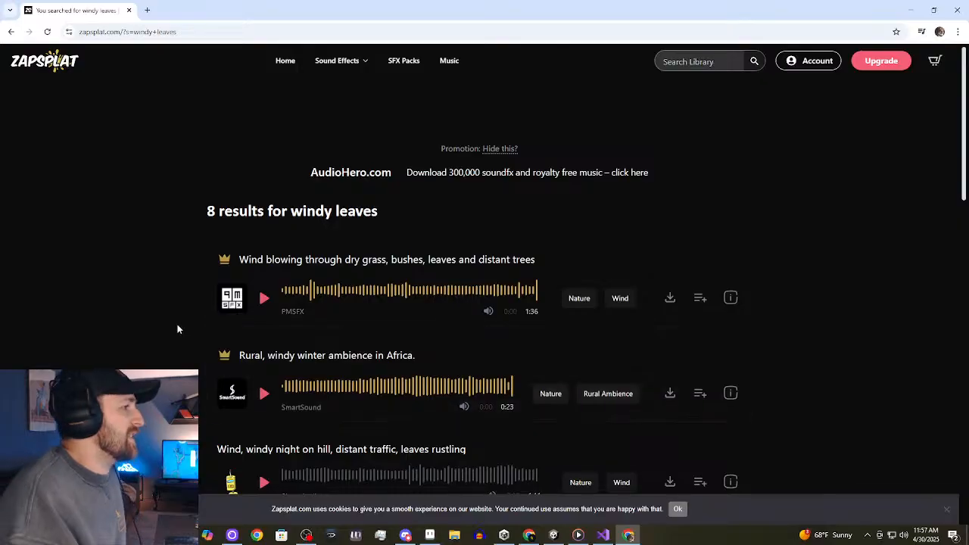
Preview "Wind in palm trees and distant surf" and "Wind, windy night on hill, distant traffic, leaves rustling", then switch to Media Player.
scroll(136, 349, down, 3)
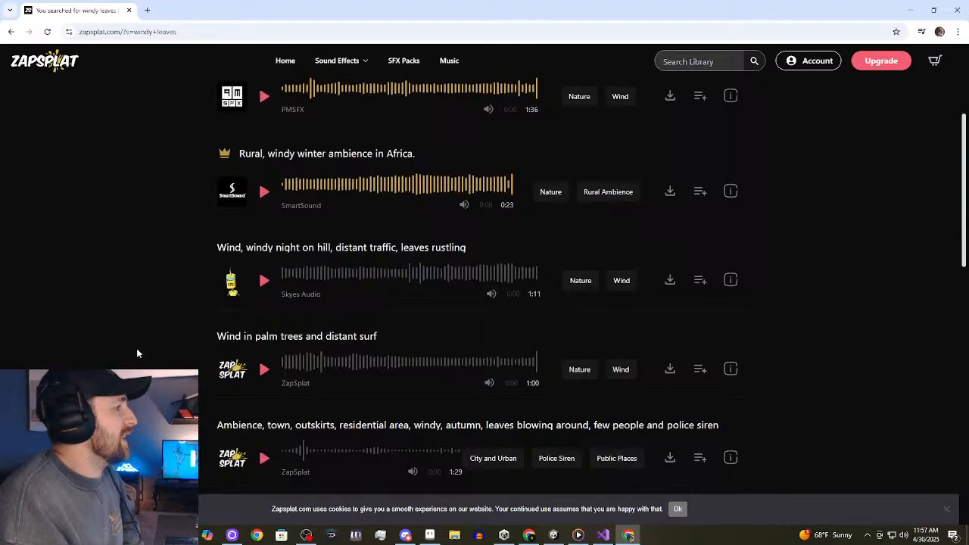
click(263, 371)
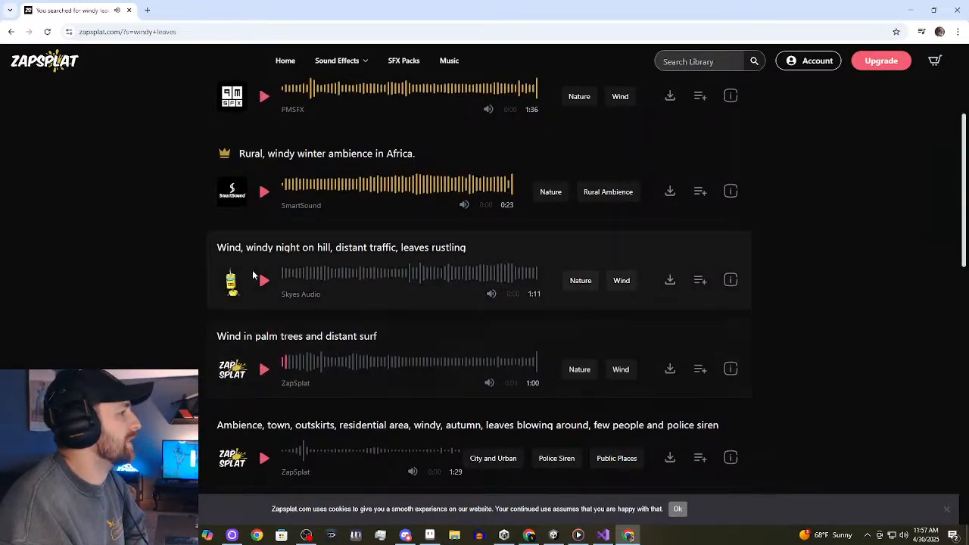
click(264, 280)
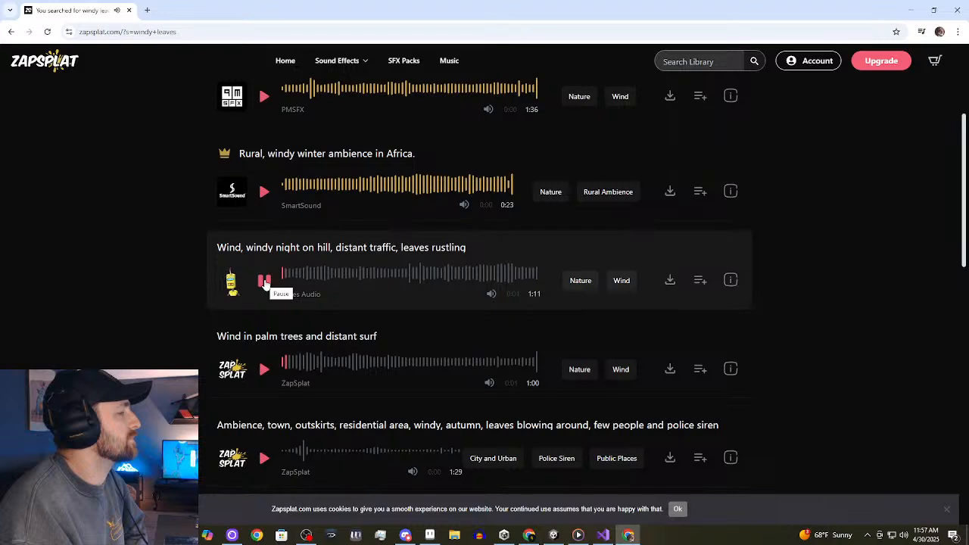
click(264, 281)
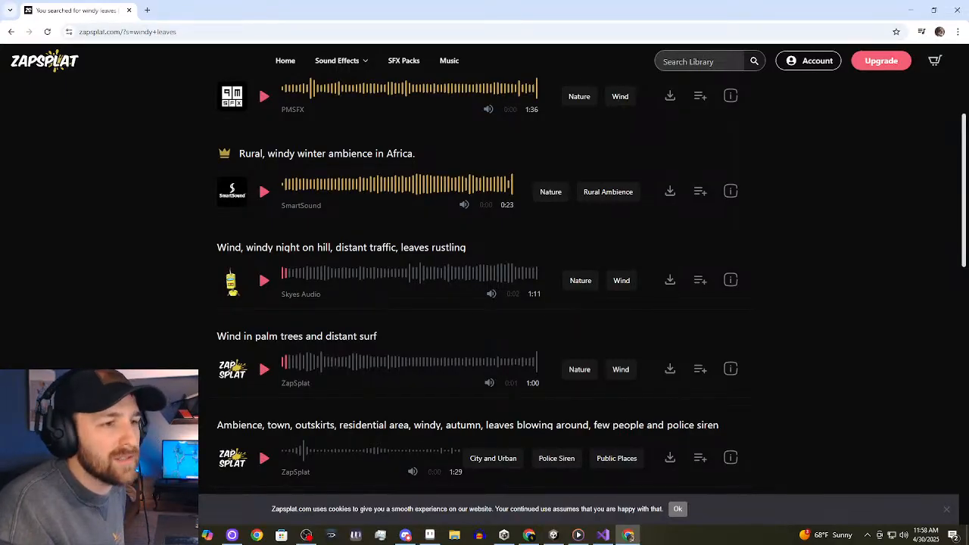
key(alt+Tab)
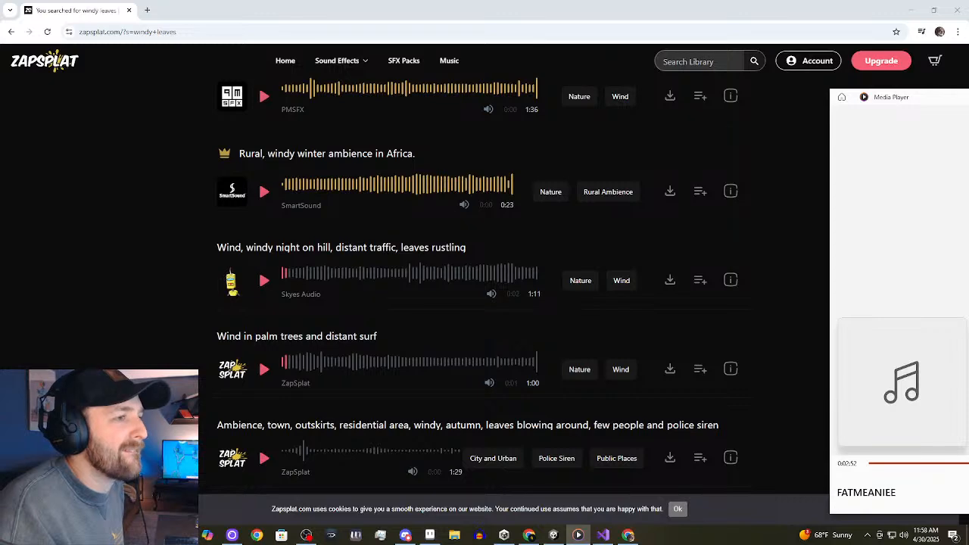
Return to Chrome and preview "Wind in palm trees and distant surf" and the two town-outskirts ambience clips with windy autumn leaves.
key(alt+Tab)
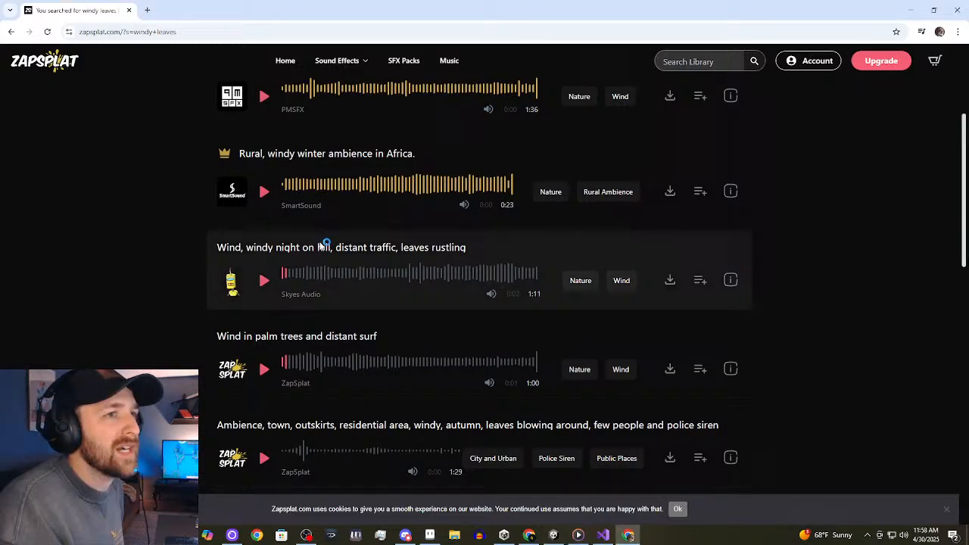
click(264, 370)
click(264, 369)
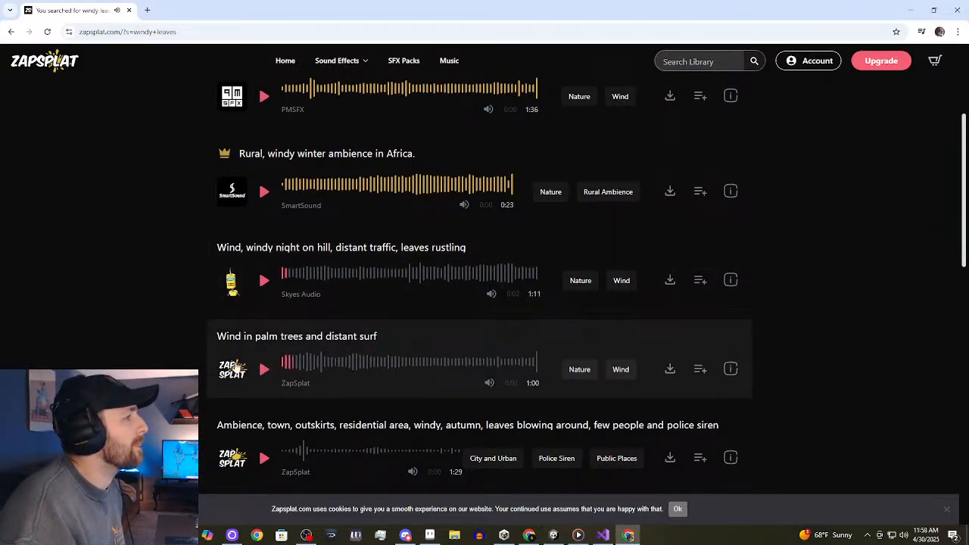
scroll(265, 341, down, 3)
click(265, 256)
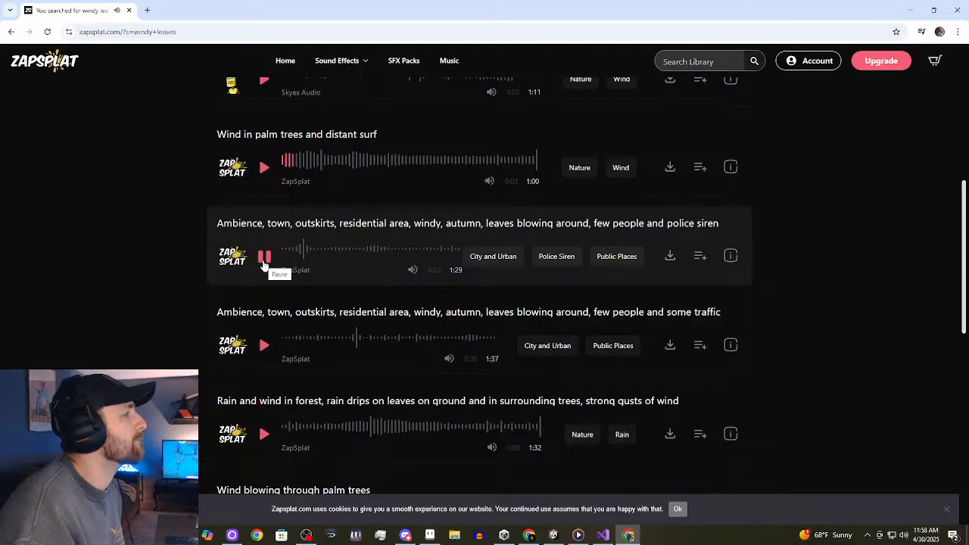
click(264, 258)
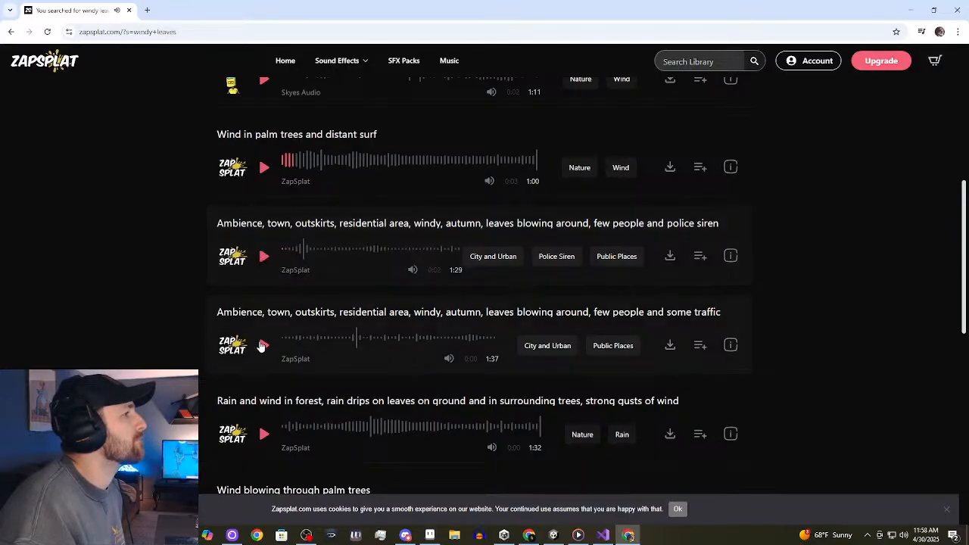
click(263, 346)
click(263, 346)
Preview "Rain and wind in forest, rain drips on leaves" and "Wind blowing through palm trees", then check the remaining results.
scroll(267, 355, down, 2)
scroll(267, 361, down, 2)
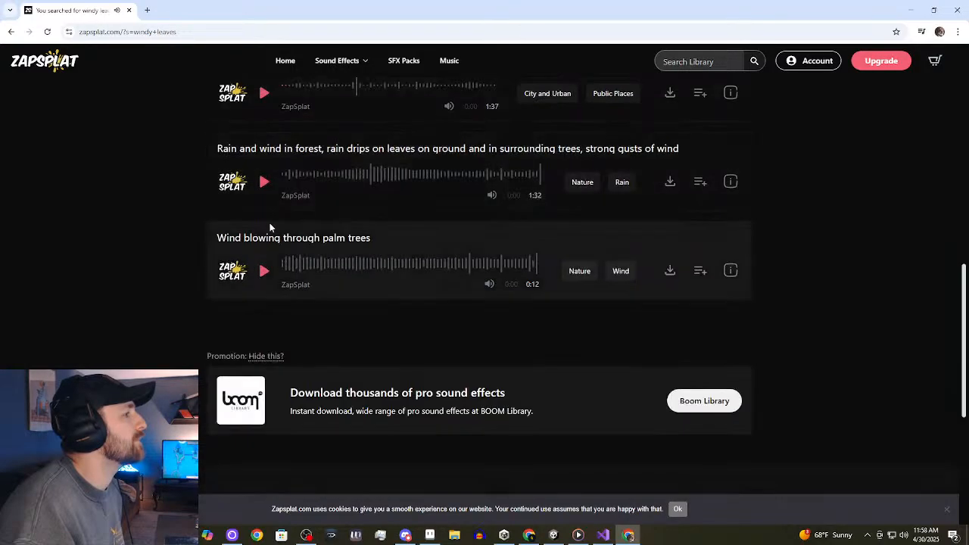
click(265, 182)
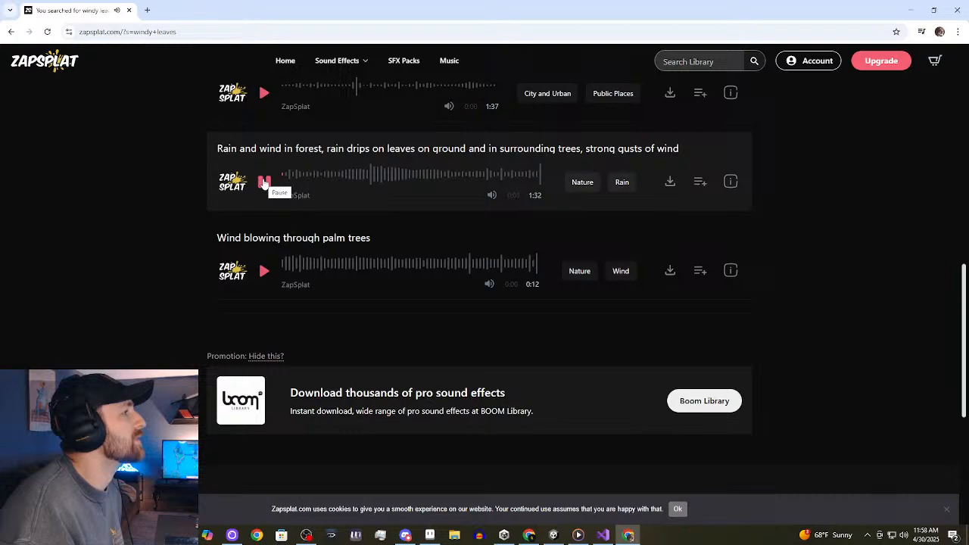
click(264, 182)
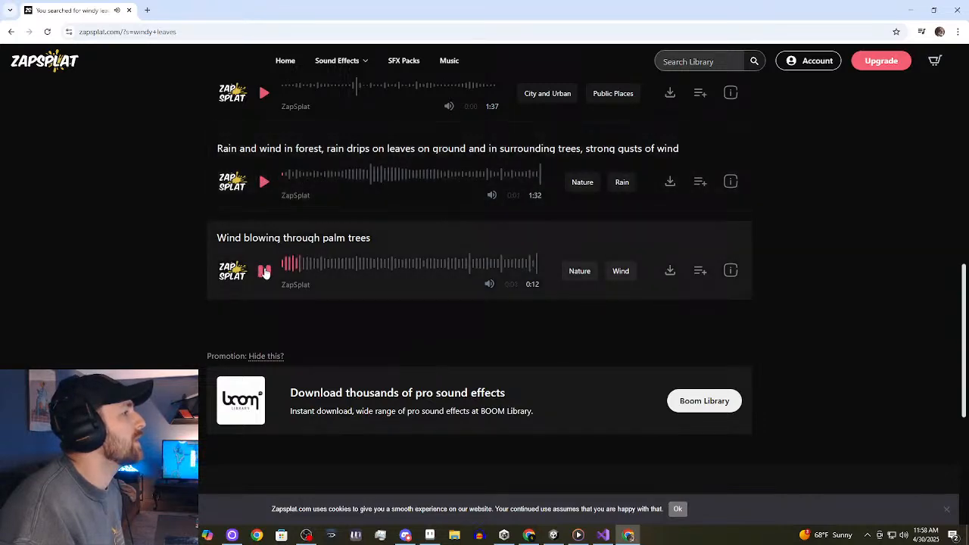
scroll(303, 269, down, 3)
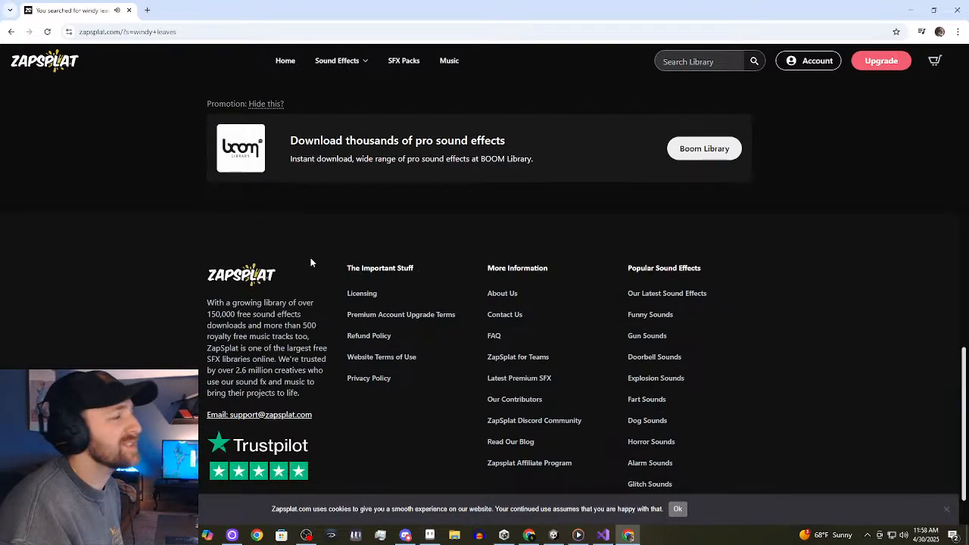
scroll(352, 269, up, 12)
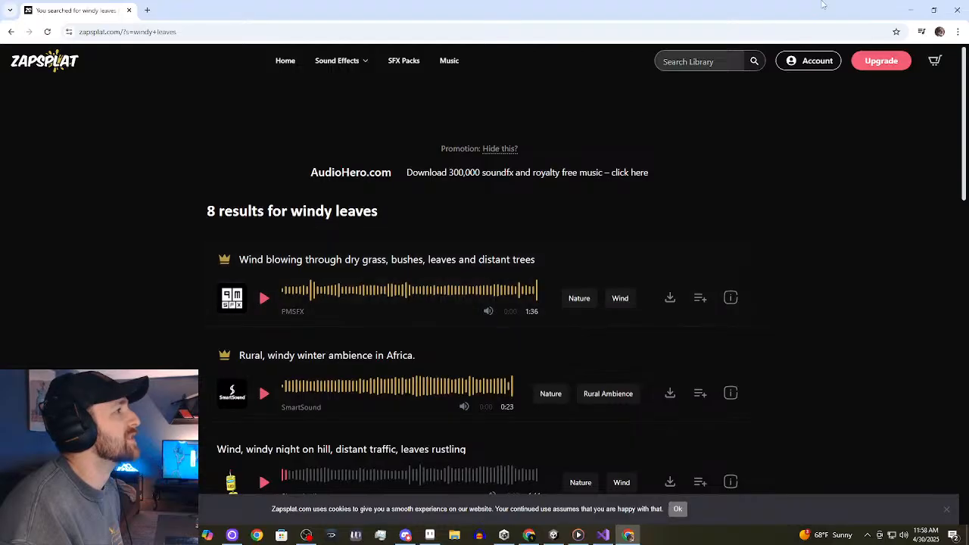
Search the Zapsplat sound library for "Autumn".
click(729, 65)
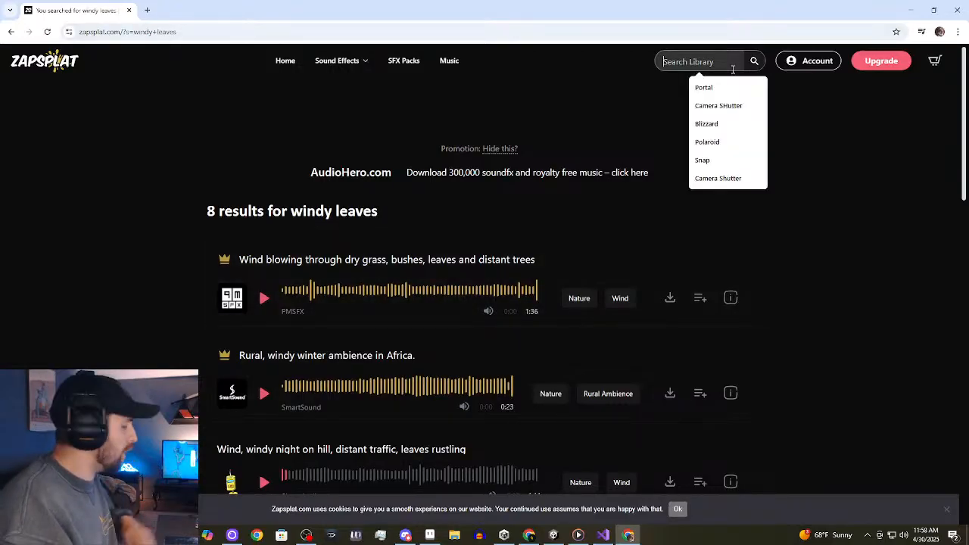
text(Au)
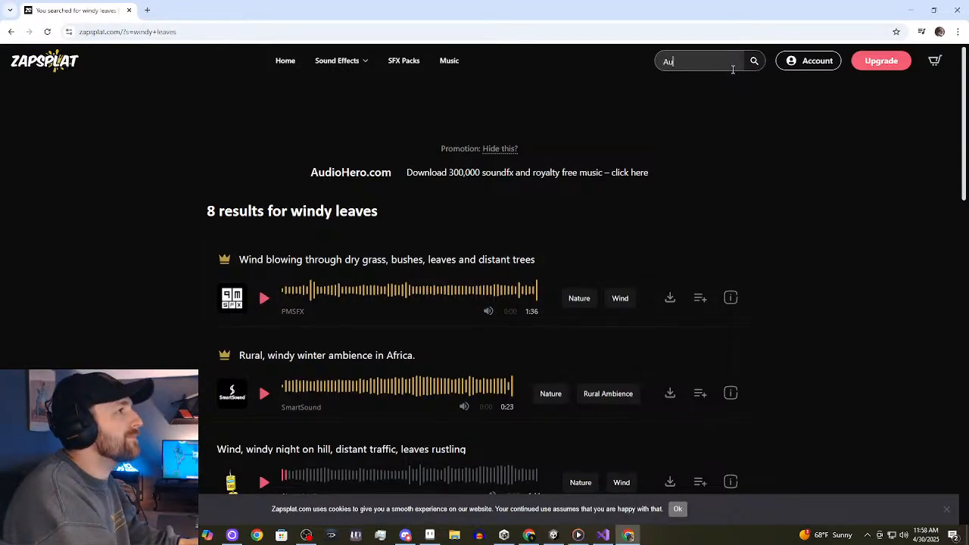
text(tumn)
key(Return)
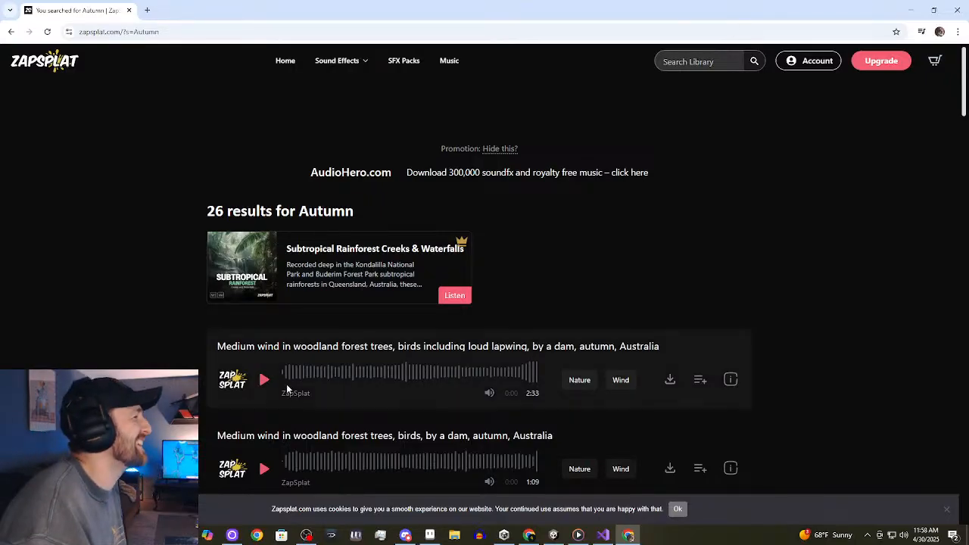
Preview both "Medium wind in woodland forest trees" autumn recordings, the one with loud lapwing and the one with birds.
click(262, 378)
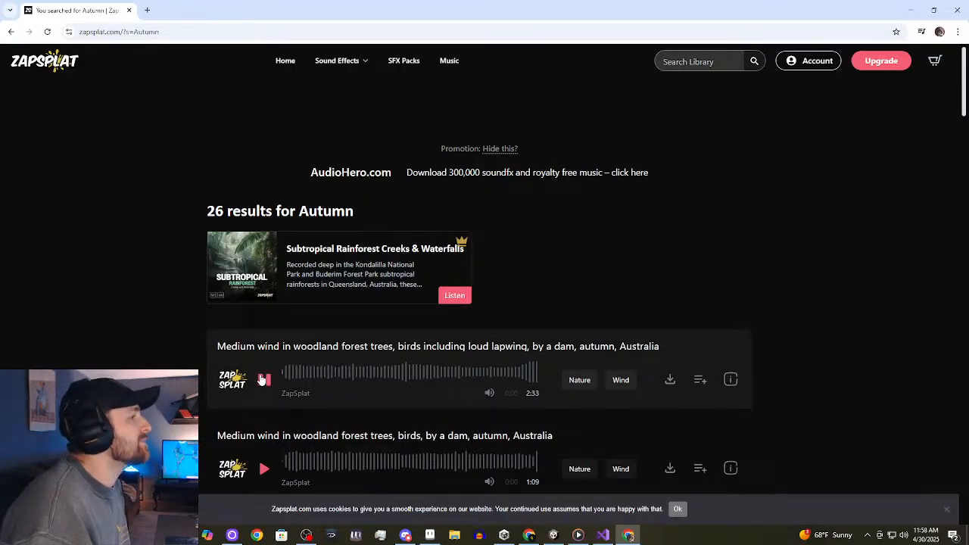
scroll(156, 343, down, 1)
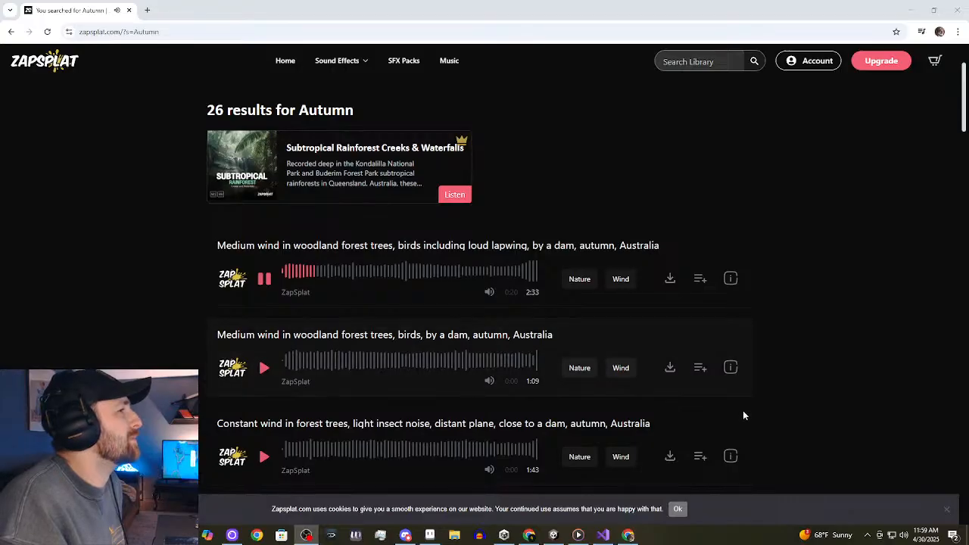
click(269, 281)
click(264, 368)
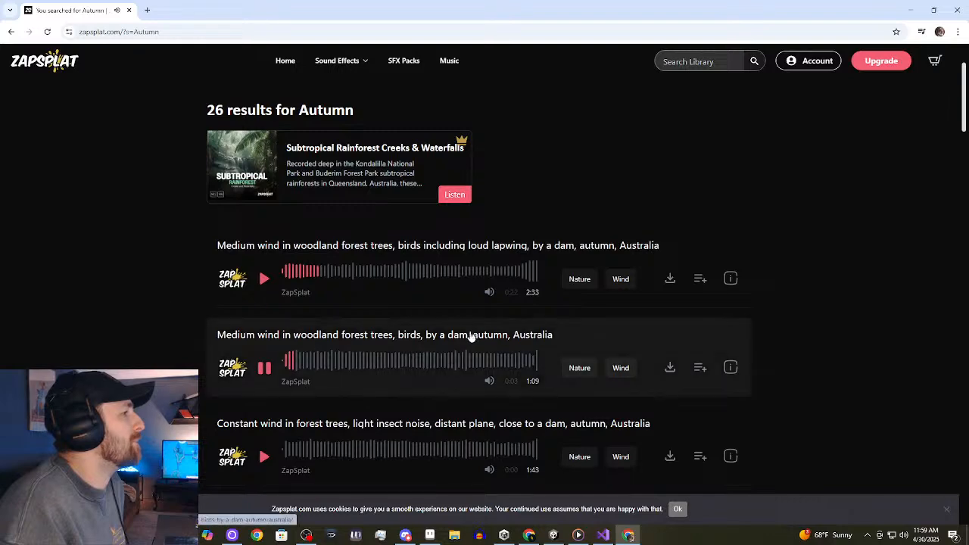
scroll(227, 349, down, 2)
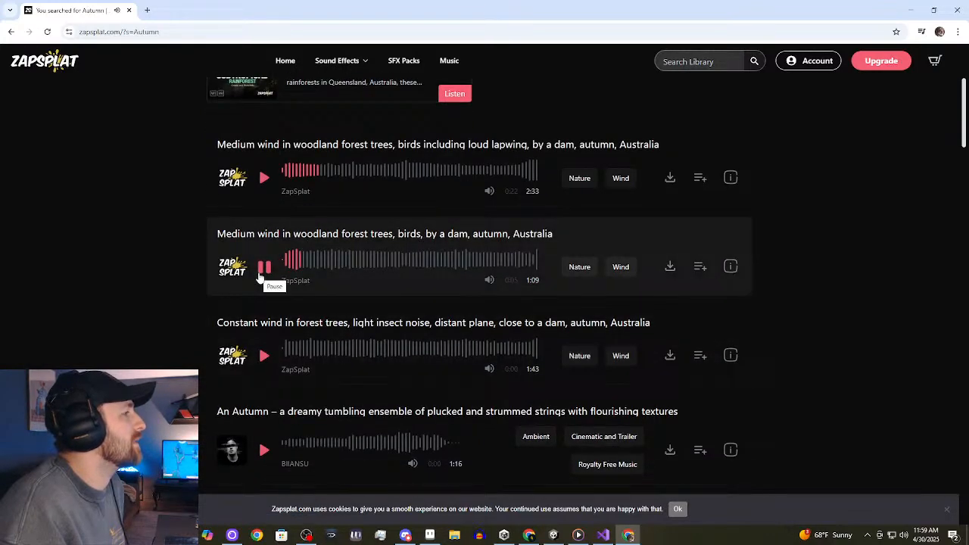
click(264, 271)
Preview the "An Autumn" strings track from partway through and "Constant wind in forest trees, light insect noise".
scroll(281, 363, down, 3)
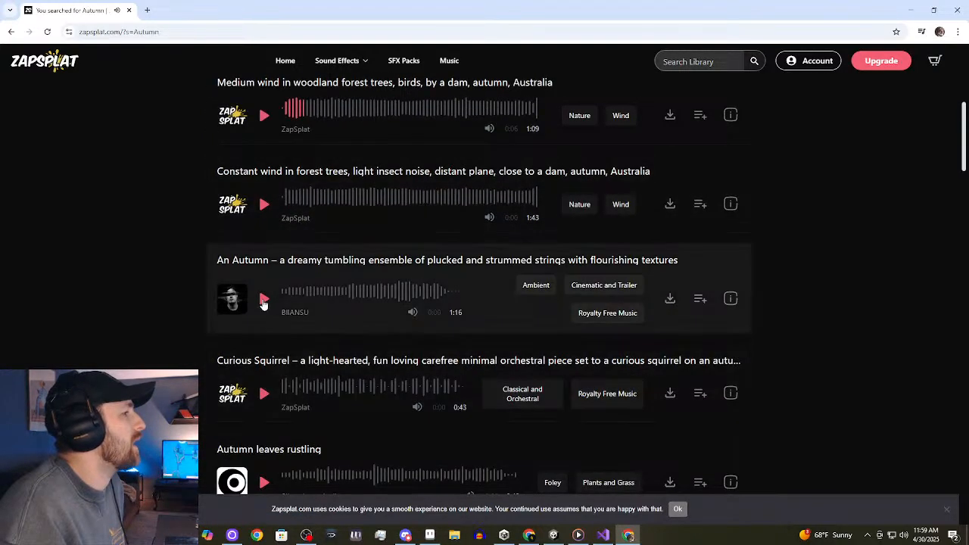
click(263, 301)
click(336, 295)
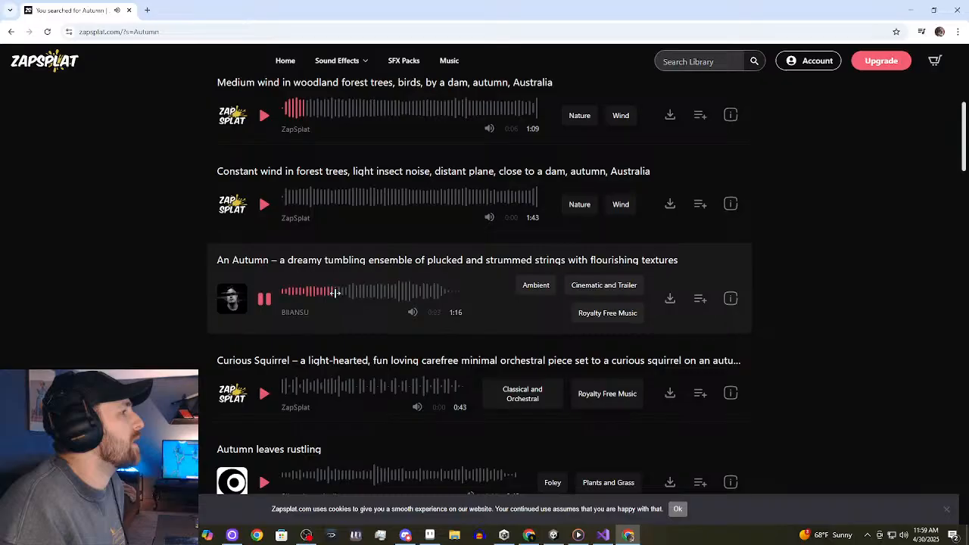
click(265, 204)
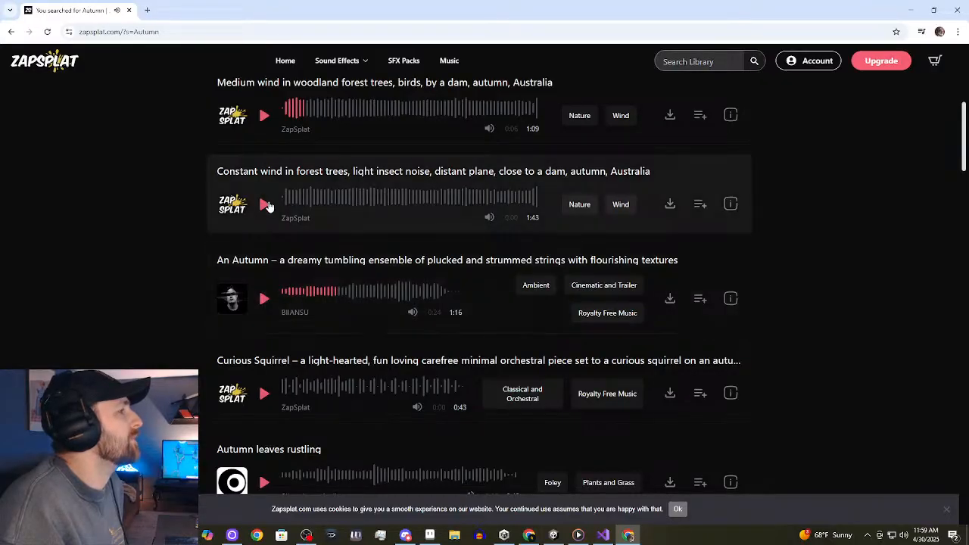
click(265, 205)
Preview the "Curious Squirrel" orchestral piece and the "Autumn leaves rustling" foley clip.
scroll(351, 364, down, 2)
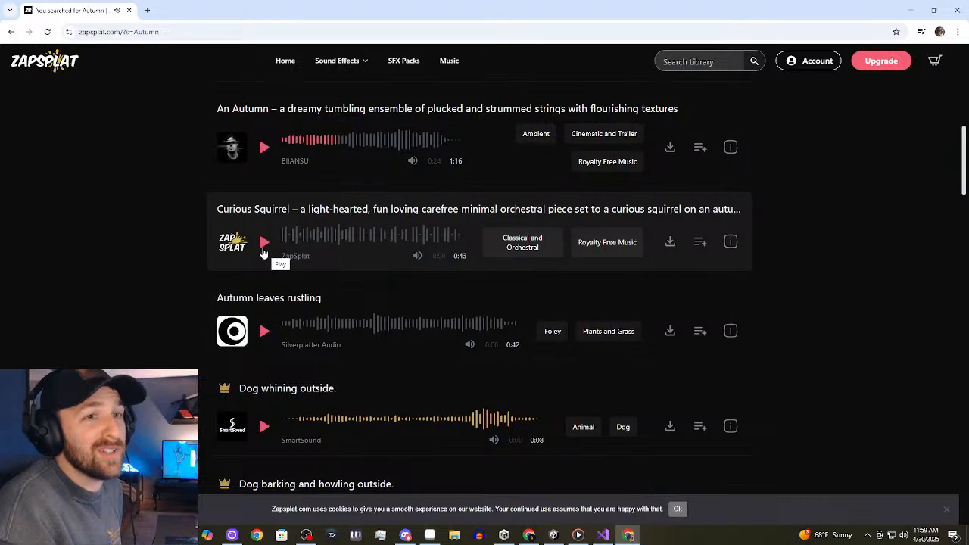
click(264, 250)
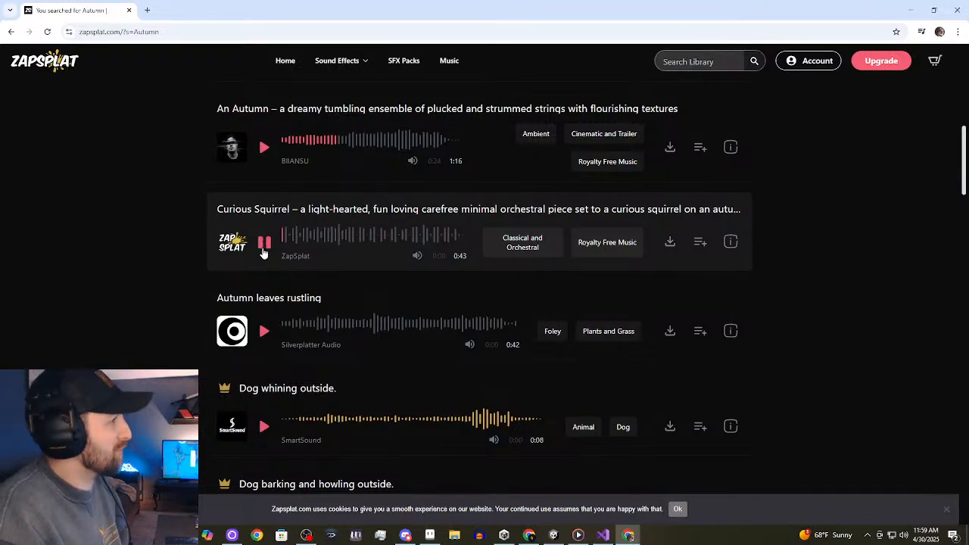
click(265, 332)
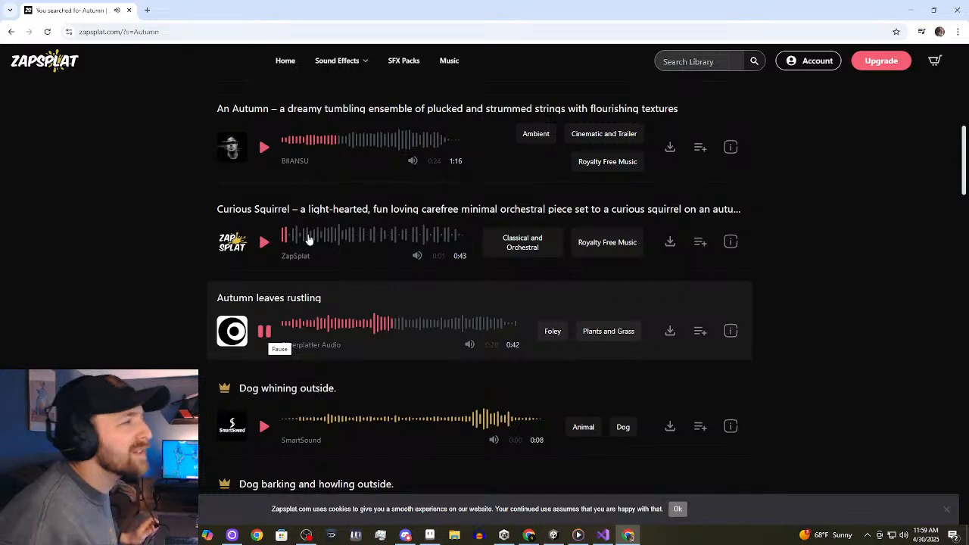
scroll(648, 345, down, 4)
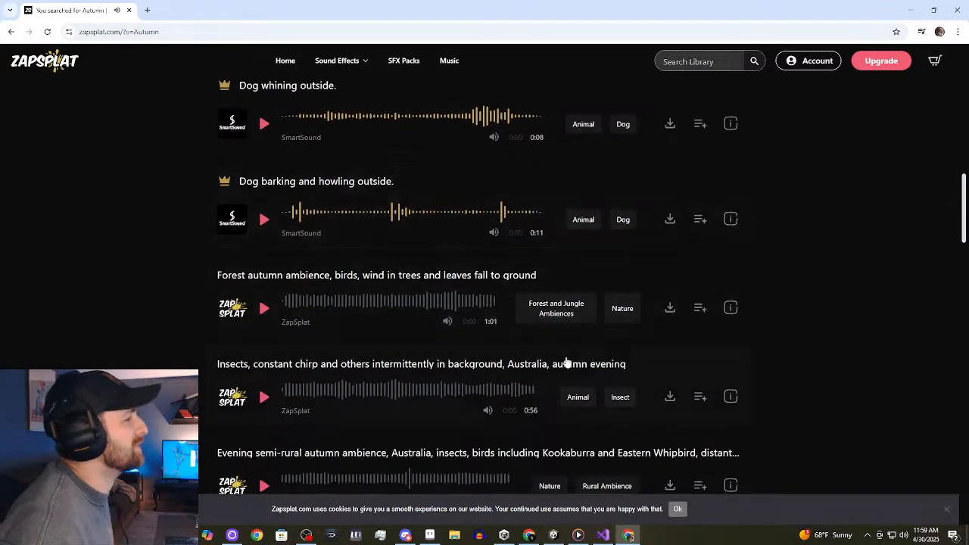
scroll(230, 164, up, 3)
click(264, 230)
Preview "Forest autumn ambience, birds, wind in trees and leaves fall to ground".
scroll(263, 250, down, 3)
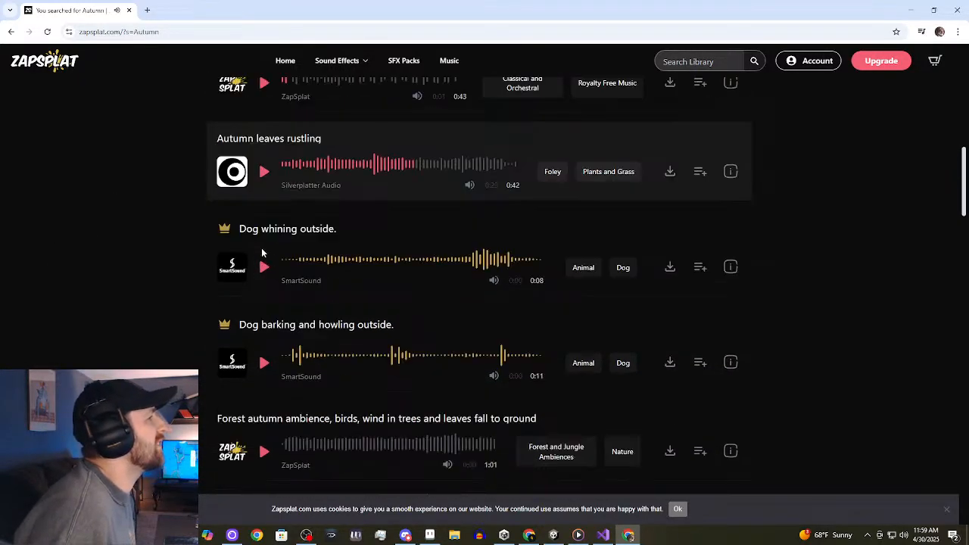
click(264, 309)
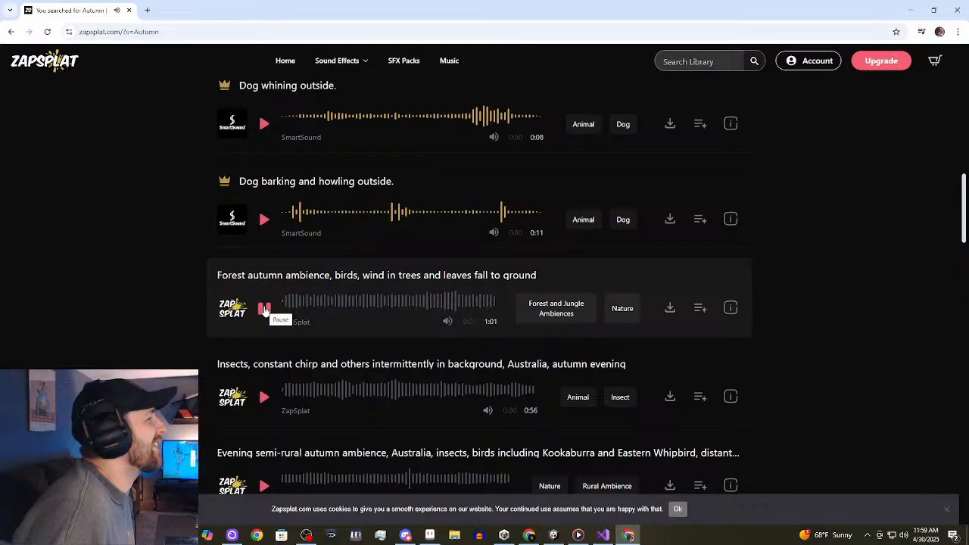
click(264, 308)
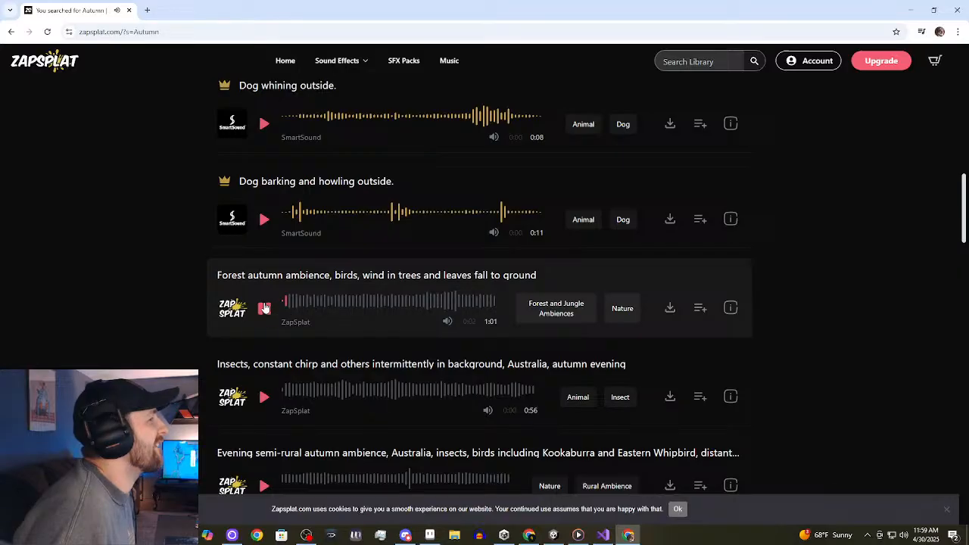
Search the sound library for "Fart".
click(688, 60)
text(rt)
key(Return)
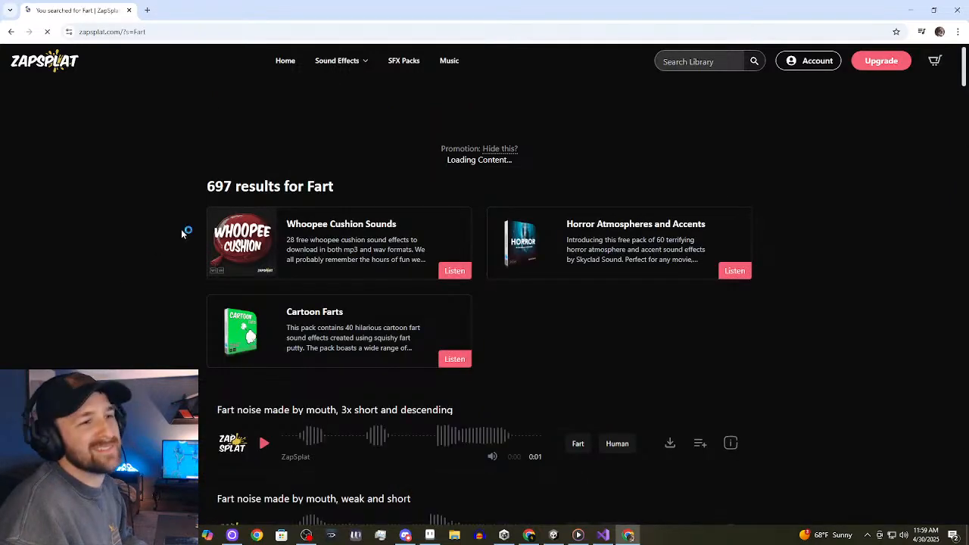
Browse the mouth-made fart noises and preview the "3x short and descending" and "weak and short" clips.
scroll(186, 230, down, 3)
click(264, 191)
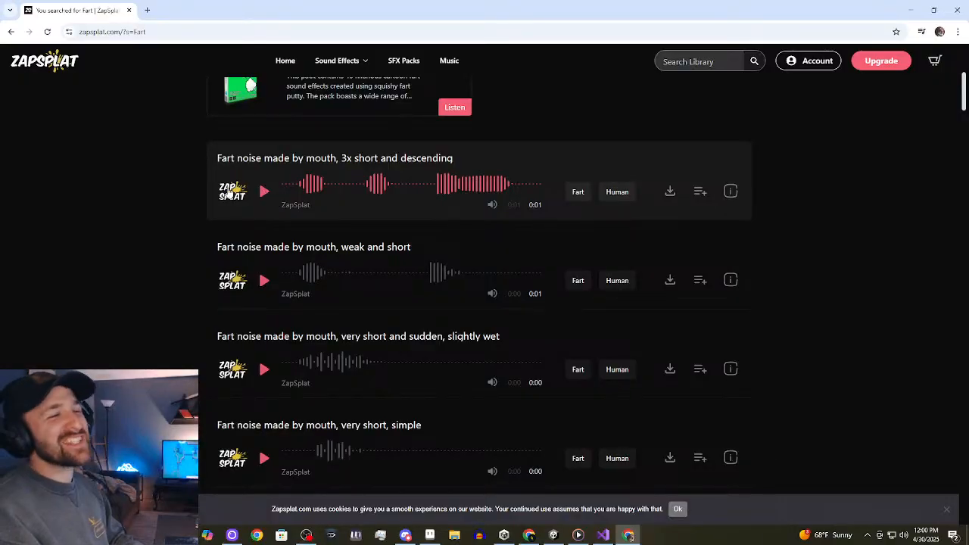
scroll(153, 318, down, 2)
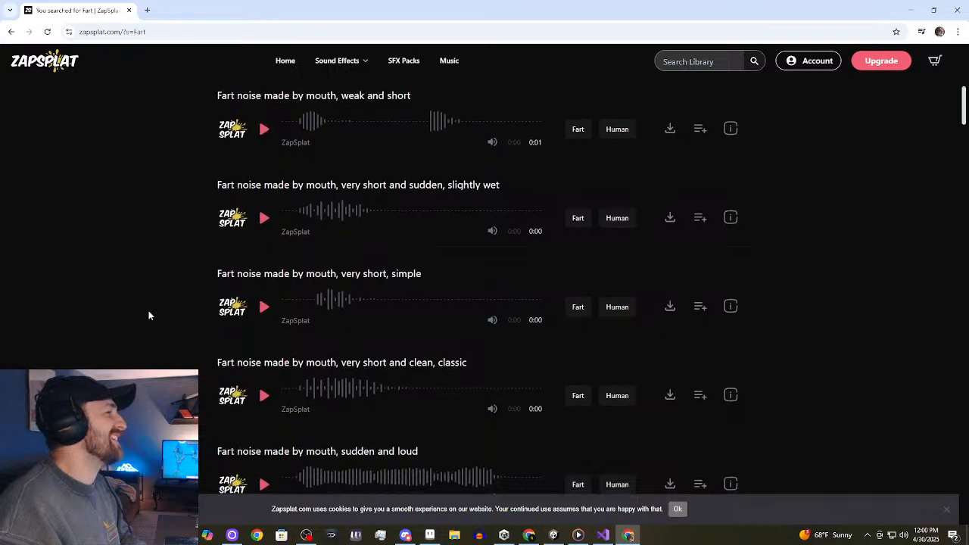
scroll(124, 299, down, 2)
scroll(126, 295, down, 1)
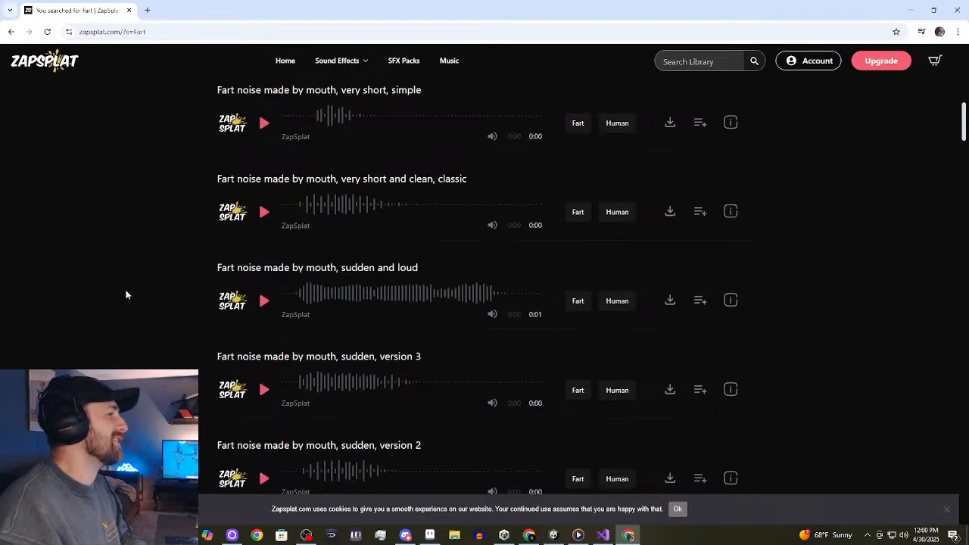
scroll(126, 294, down, 1)
scroll(125, 294, up, 3)
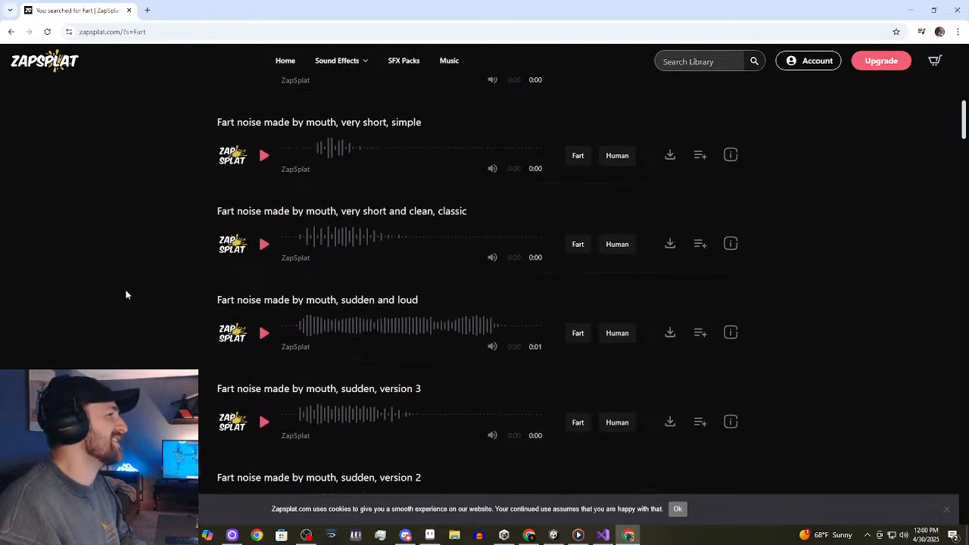
scroll(126, 293, up, 4)
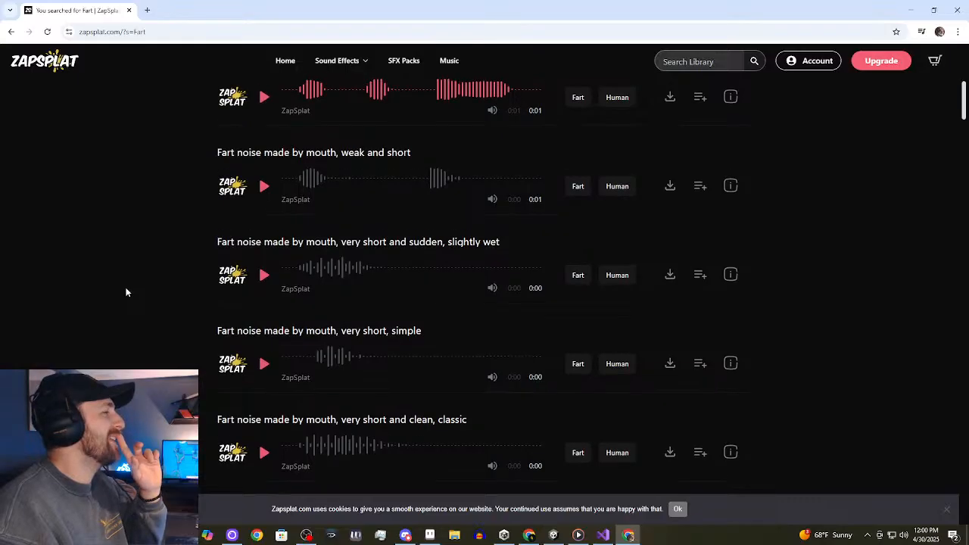
scroll(134, 300, down, 1)
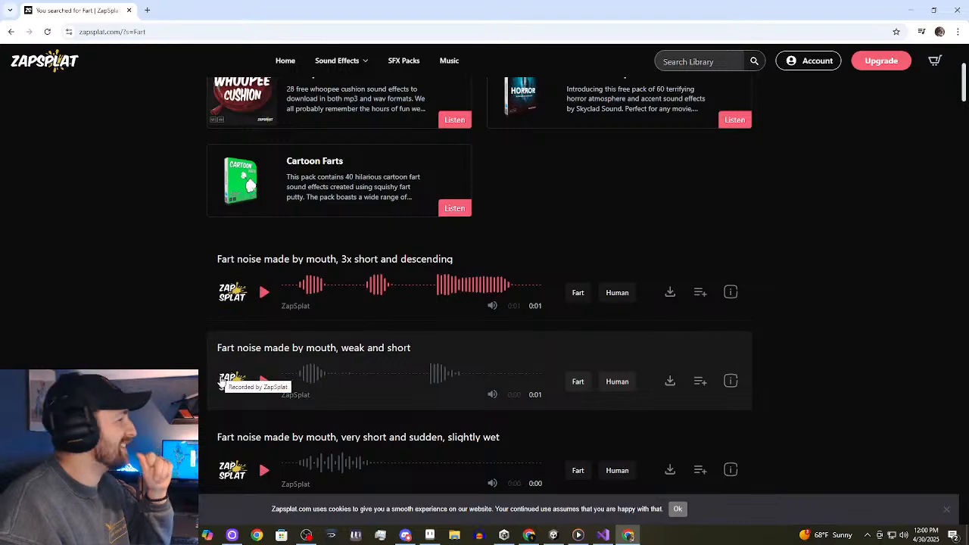
scroll(209, 388, down, 2)
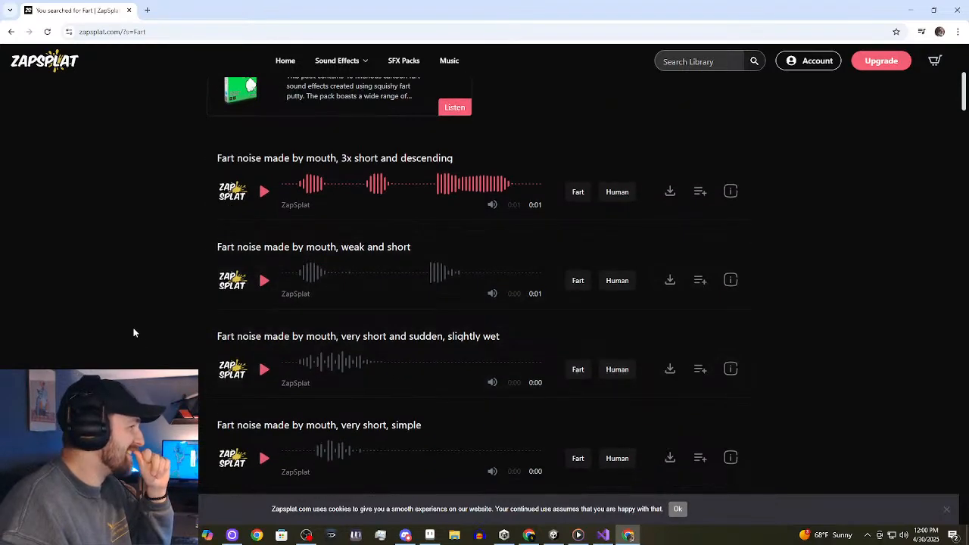
click(265, 281)
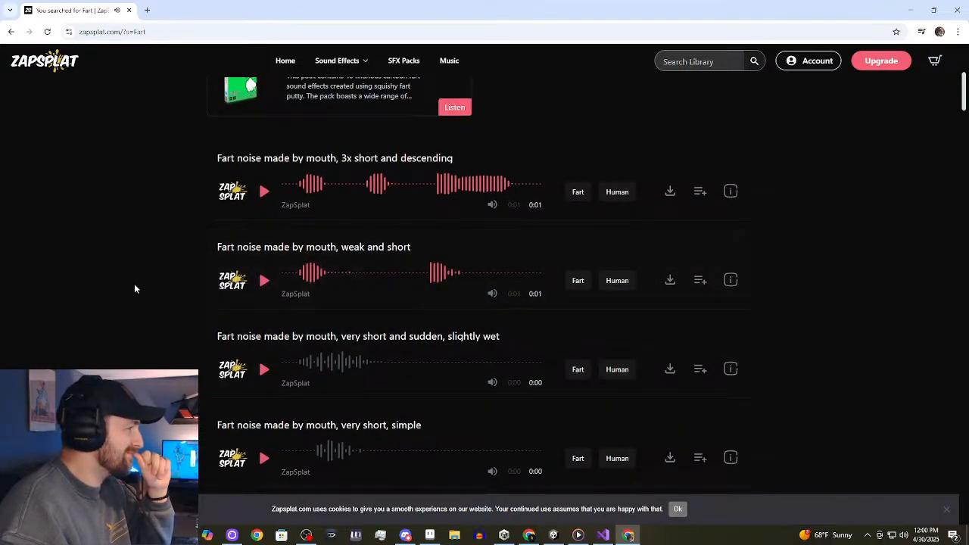
Look through the first page of fart sound results, from the mouth-made noises down to the toilet and cartoon clips.
scroll(151, 278, down, 5)
scroll(150, 278, down, 1)
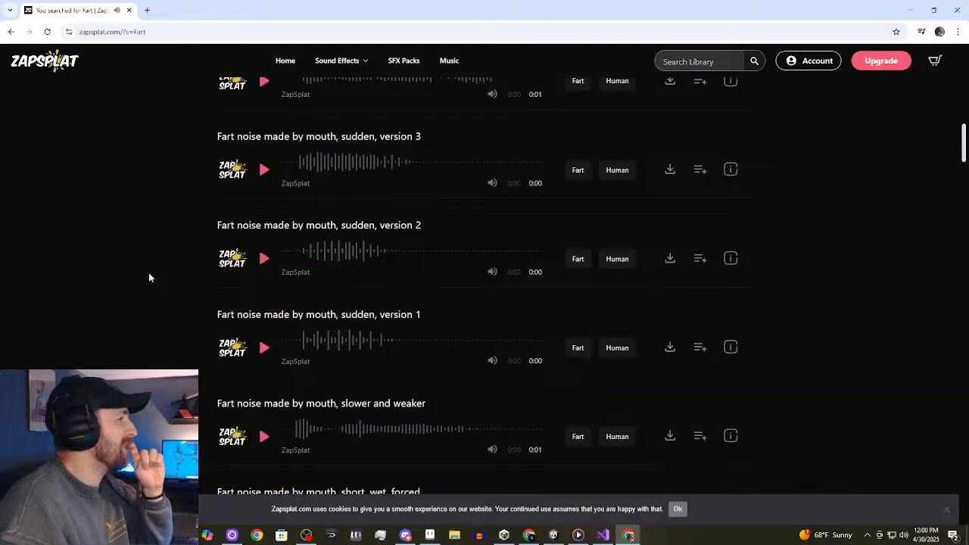
scroll(149, 278, down, 4)
scroll(150, 278, down, 7)
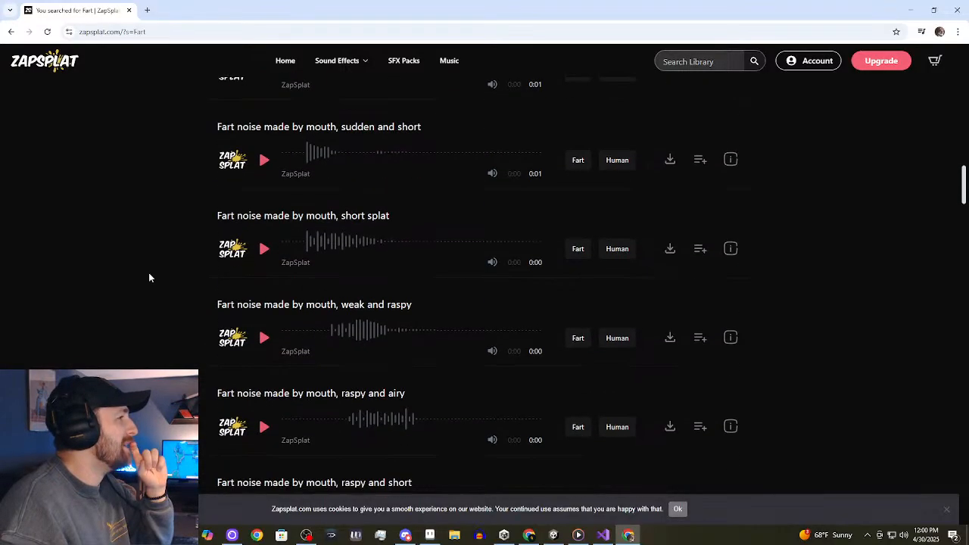
scroll(148, 278, down, 10)
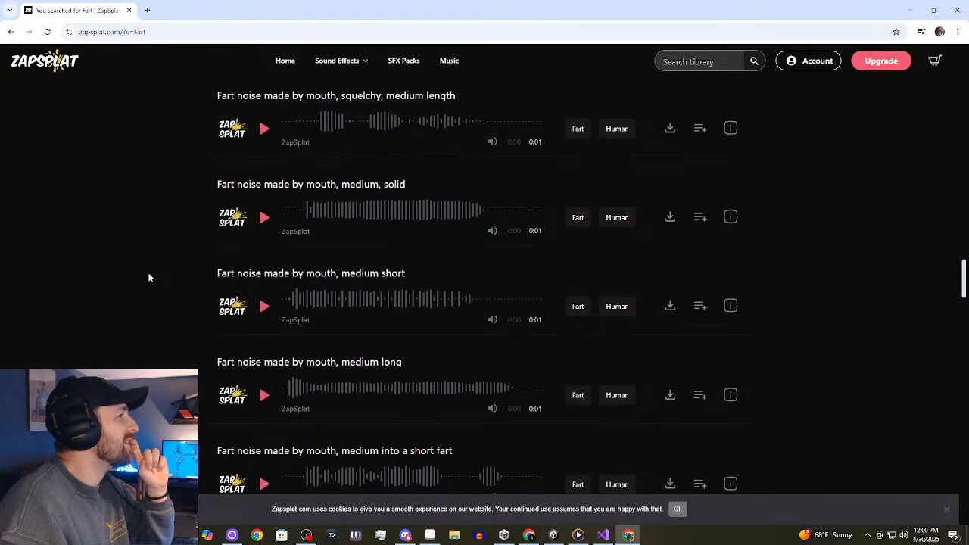
scroll(150, 278, down, 2)
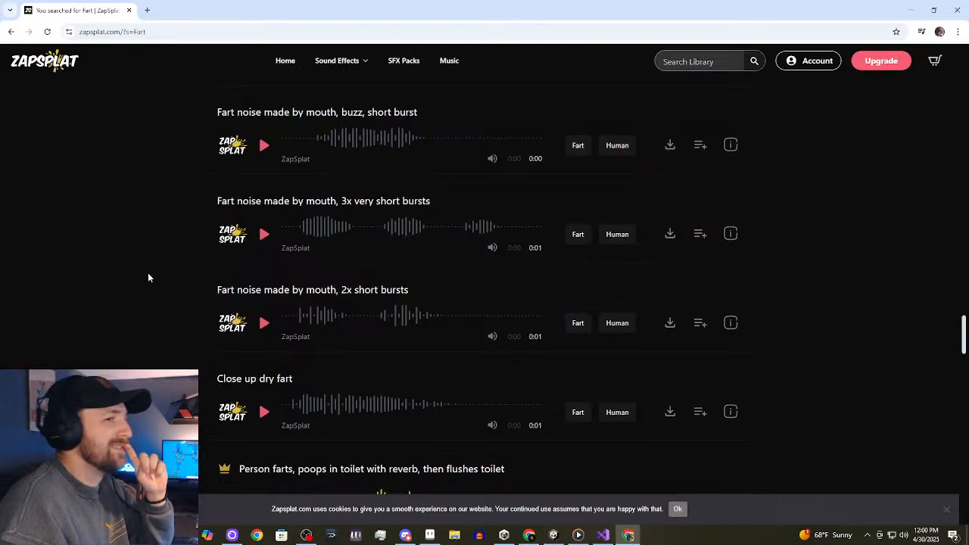
scroll(148, 278, down, 2)
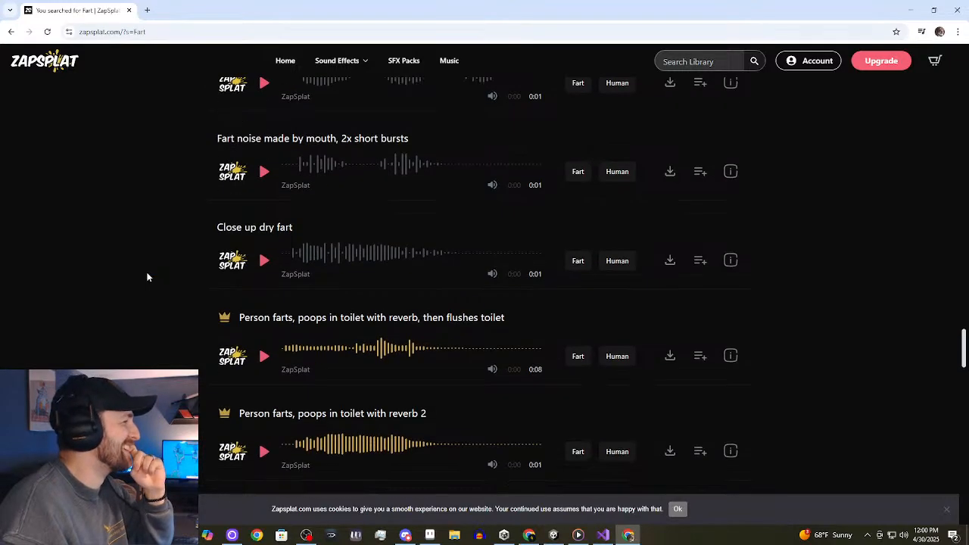
scroll(149, 278, down, 1)
scroll(149, 291, down, 1)
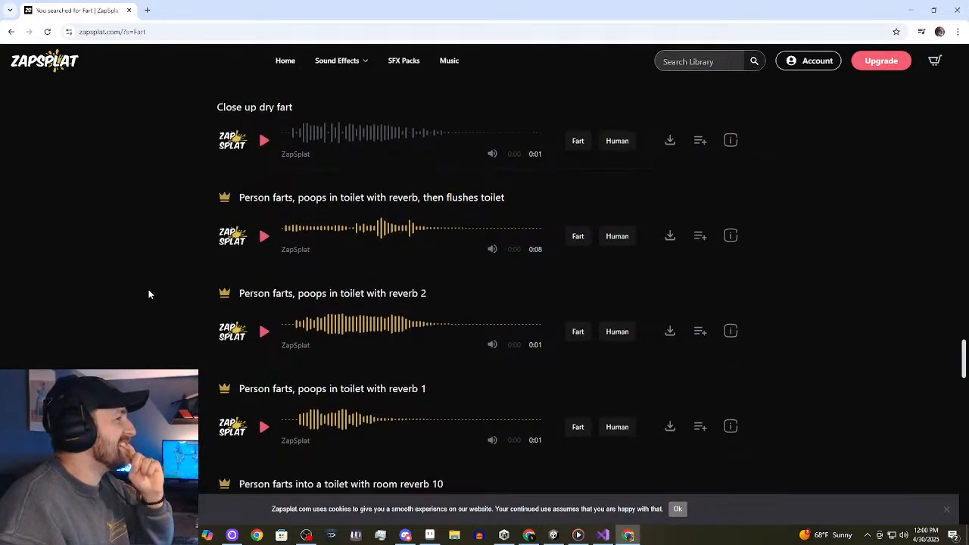
scroll(148, 294, down, 8)
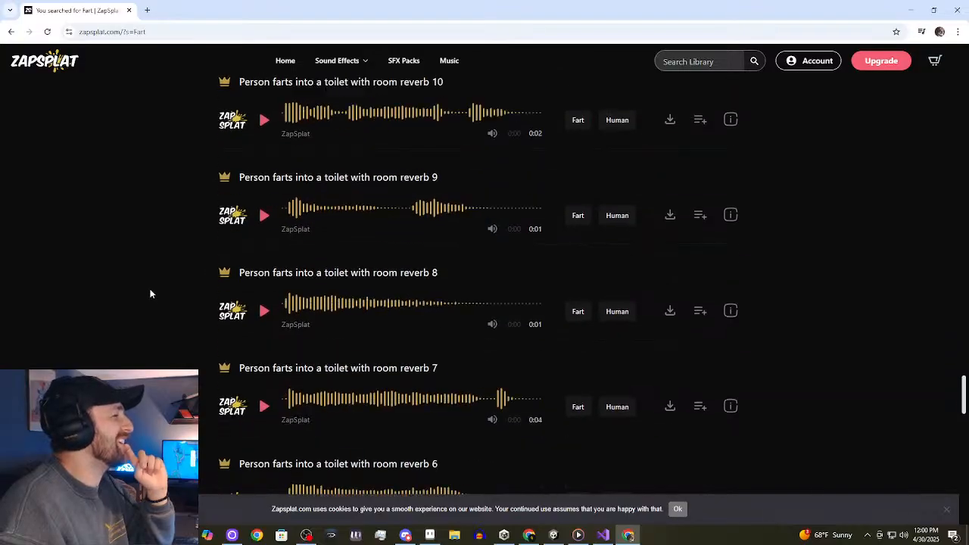
scroll(150, 294, down, 4)
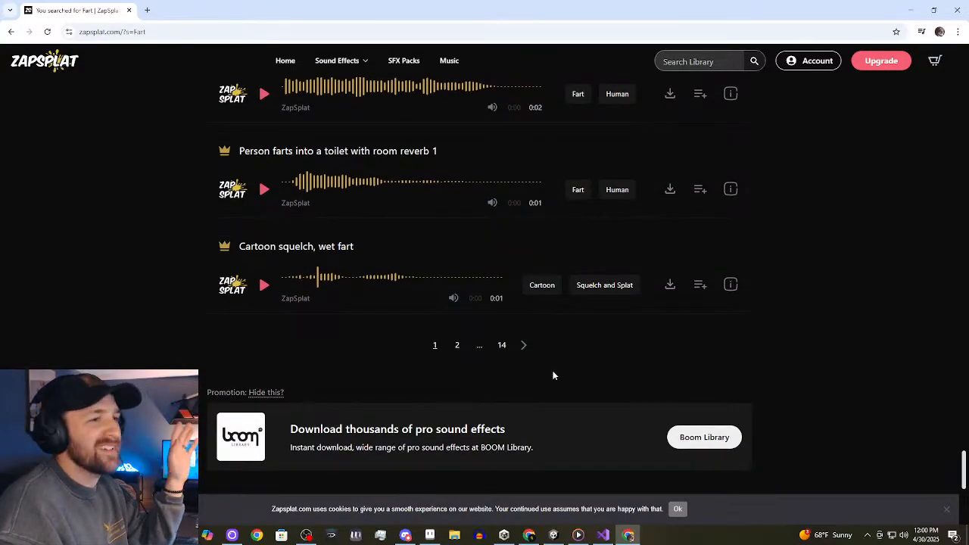
Preview the mouth-made fart noises "long and weak" and "wet and long".
scroll(553, 375, up, 14)
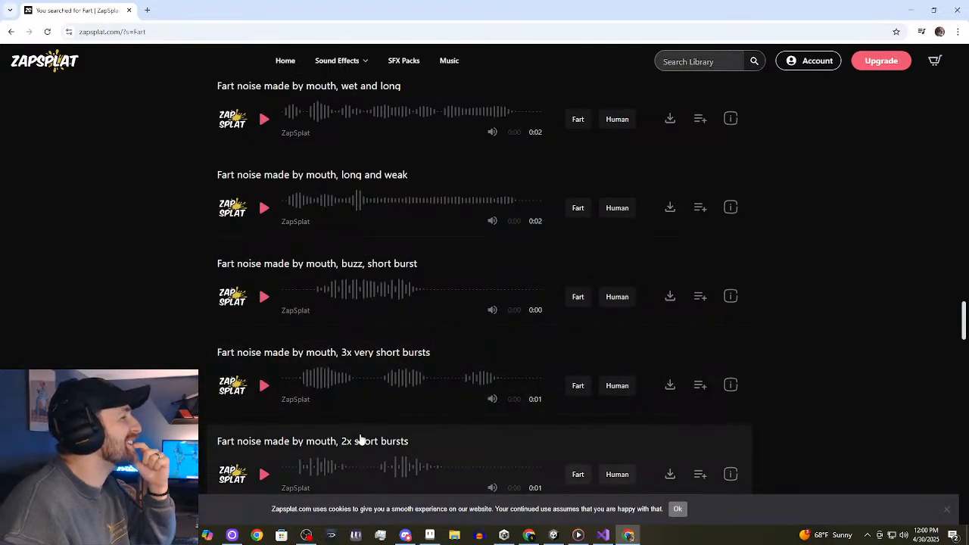
scroll(354, 371, up, 3)
scroll(356, 361, down, 1)
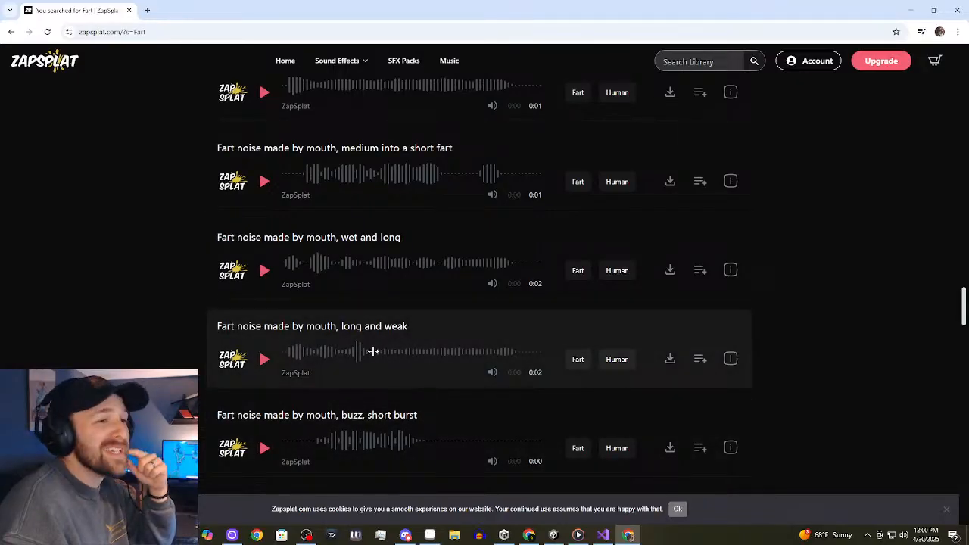
click(261, 362)
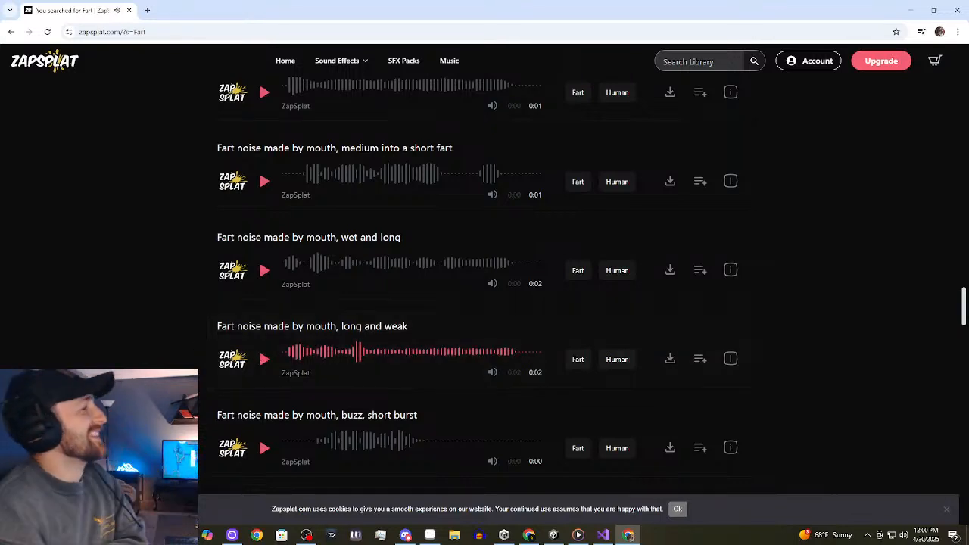
click(261, 270)
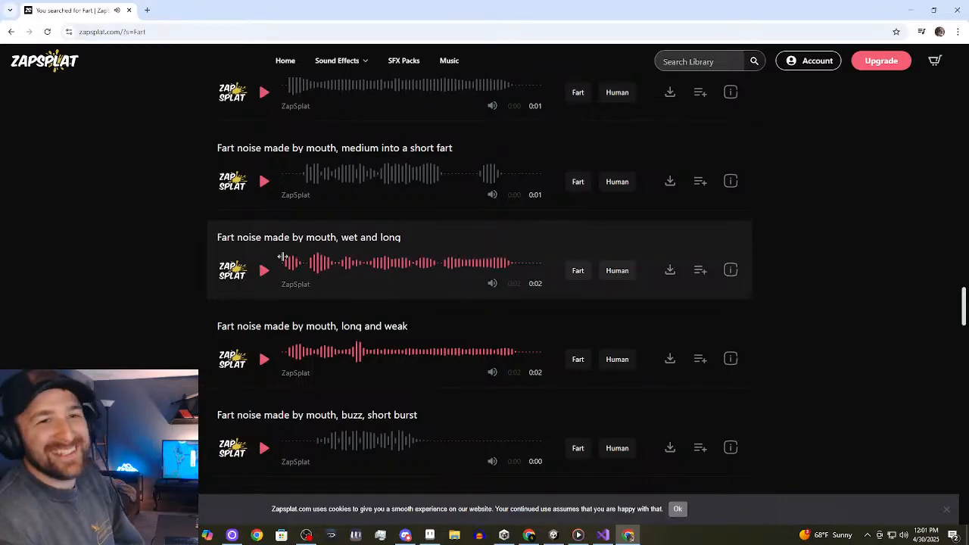
Preview the mouth-made fart noises "medium short", "parp, short" and "medium, thin and crisp", playing the last one twice.
scroll(288, 331, up, 3)
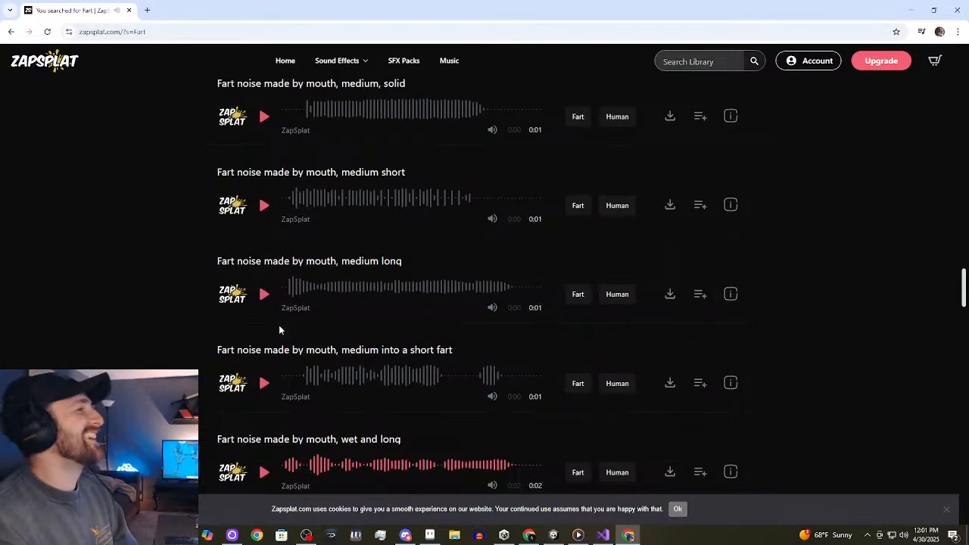
click(264, 206)
scroll(264, 211, up, 2)
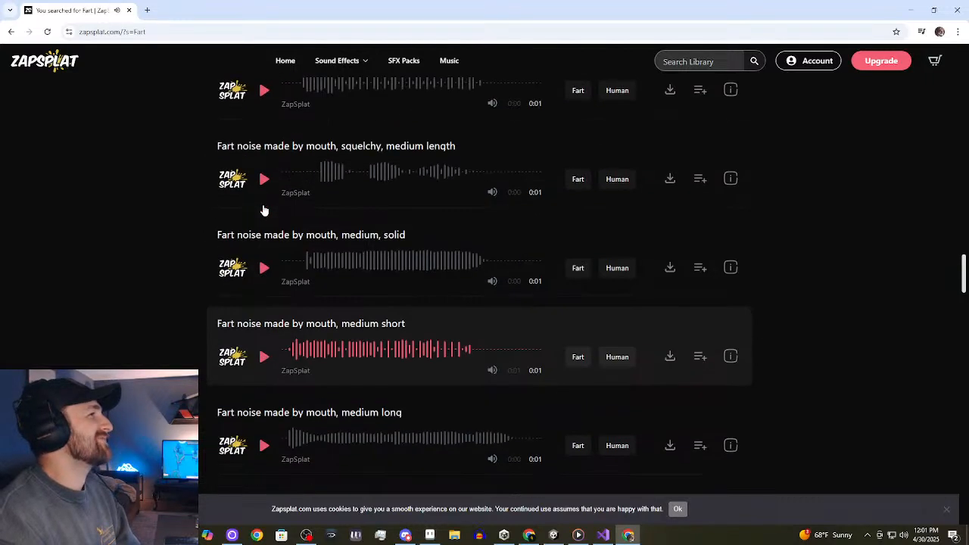
scroll(264, 209, up, 2)
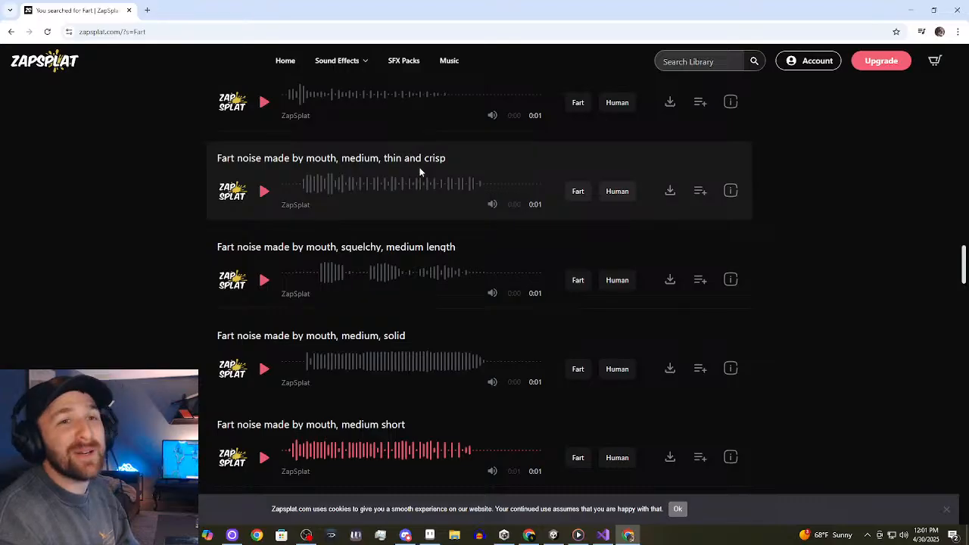
scroll(454, 189, up, 1)
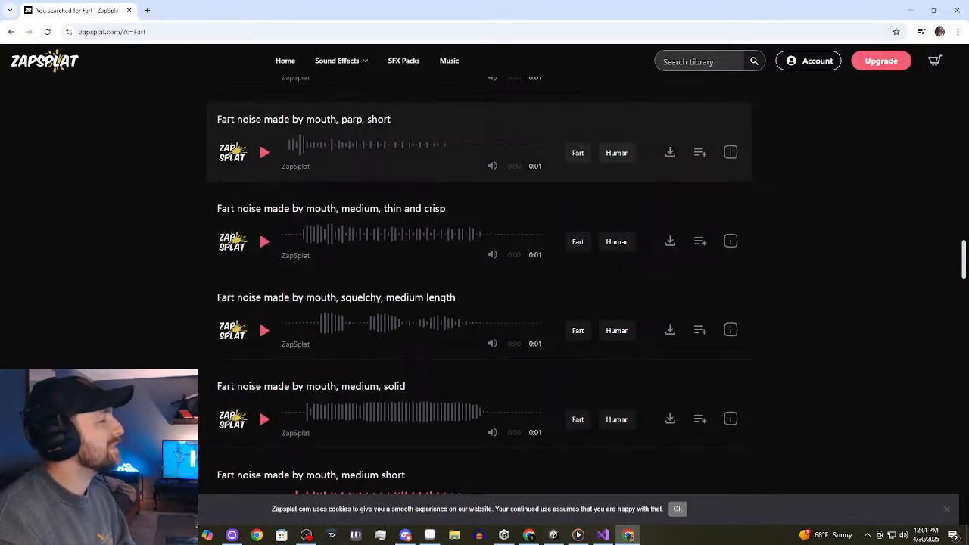
click(265, 154)
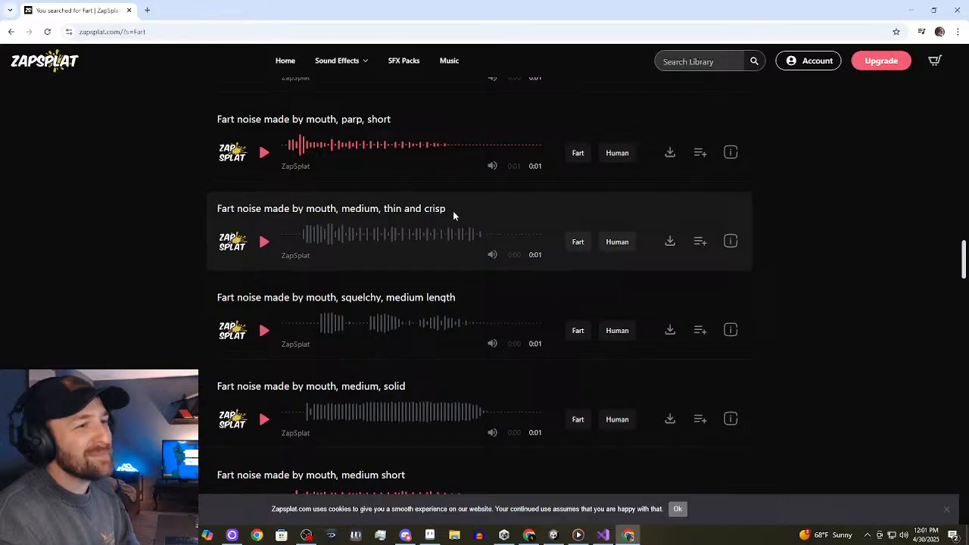
click(264, 242)
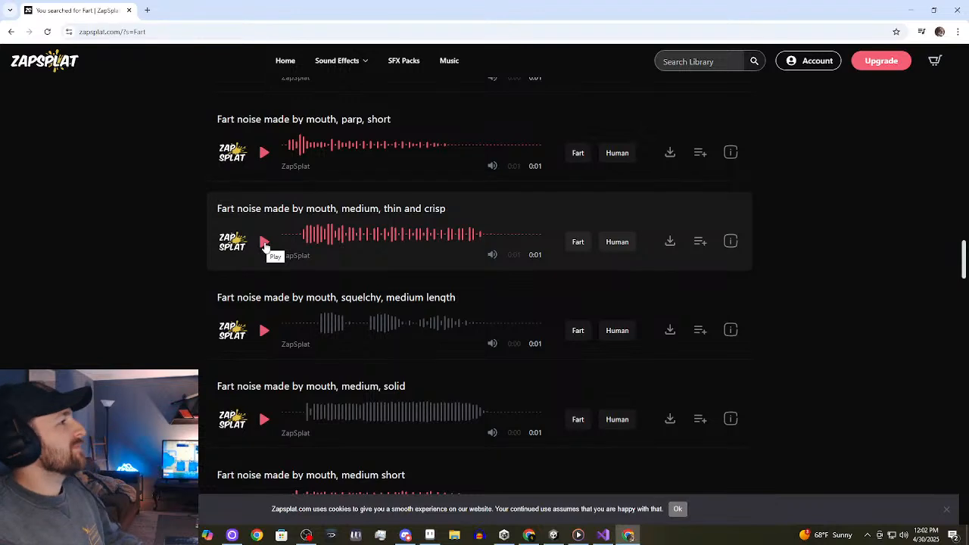
click(265, 242)
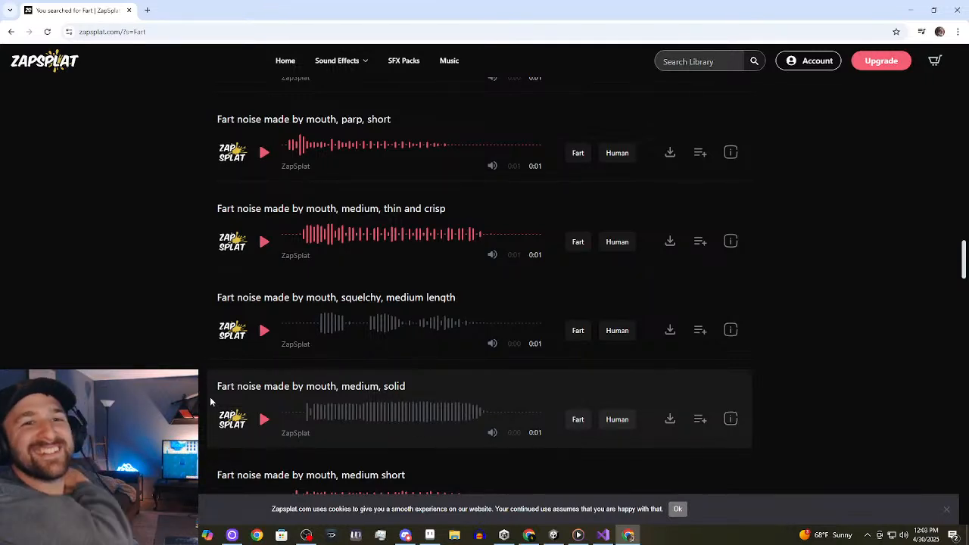
Search the sound library for "Autumns".
scroll(281, 180, up, 2)
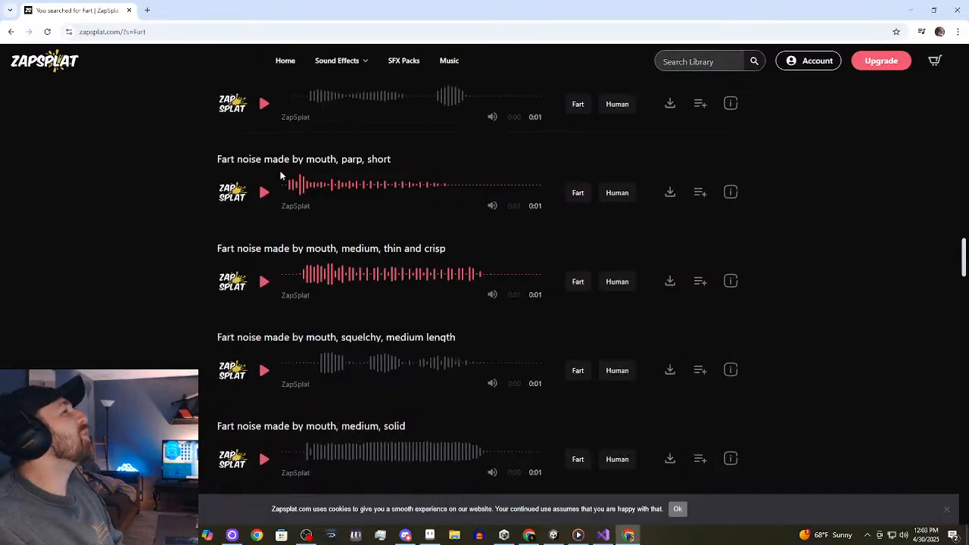
click(691, 60)
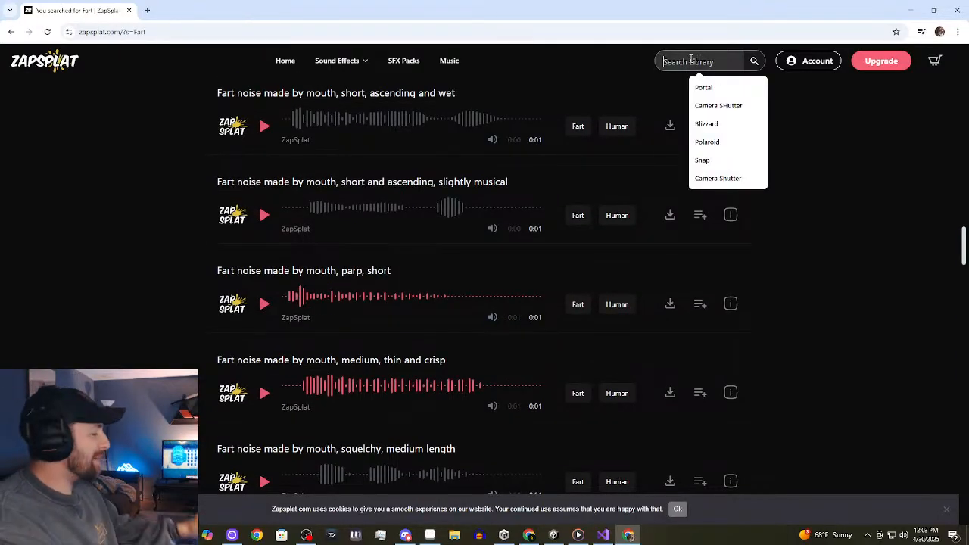
text(Aut)
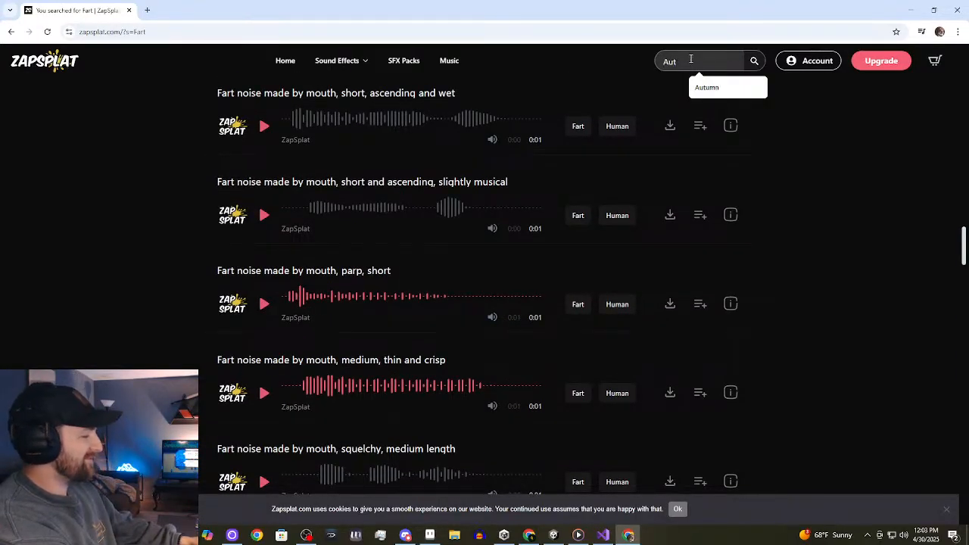
text(umn)
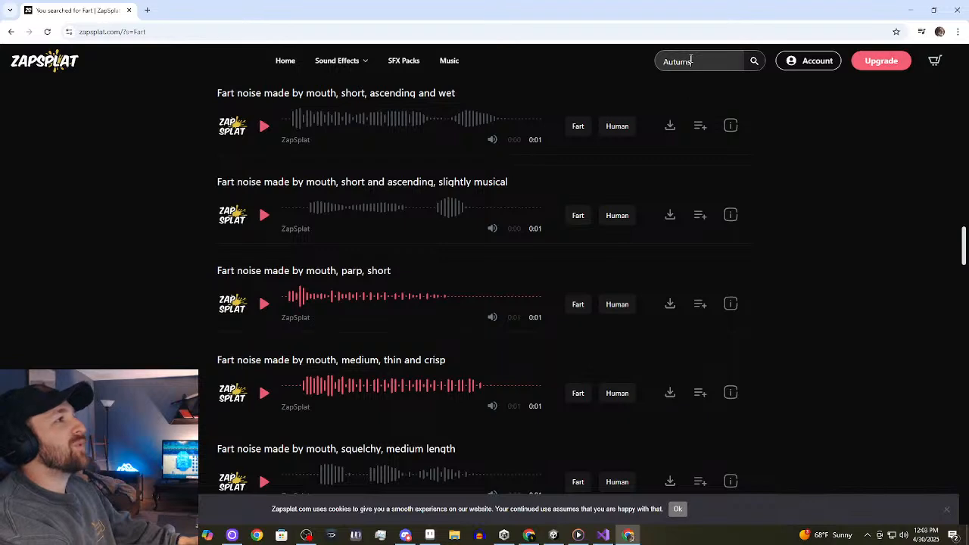
text(s)
key(Return)
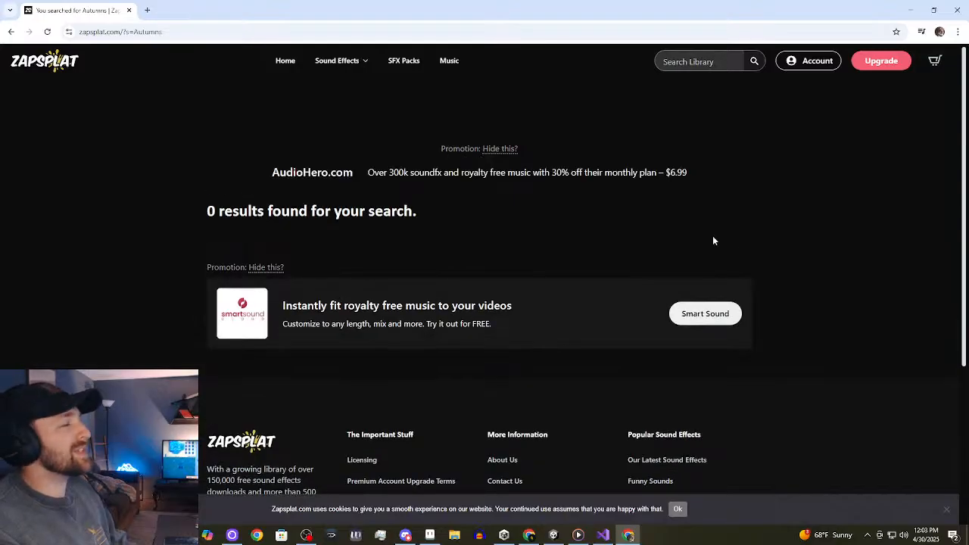
Search the sound library for "Falls Leaves".
click(710, 64)
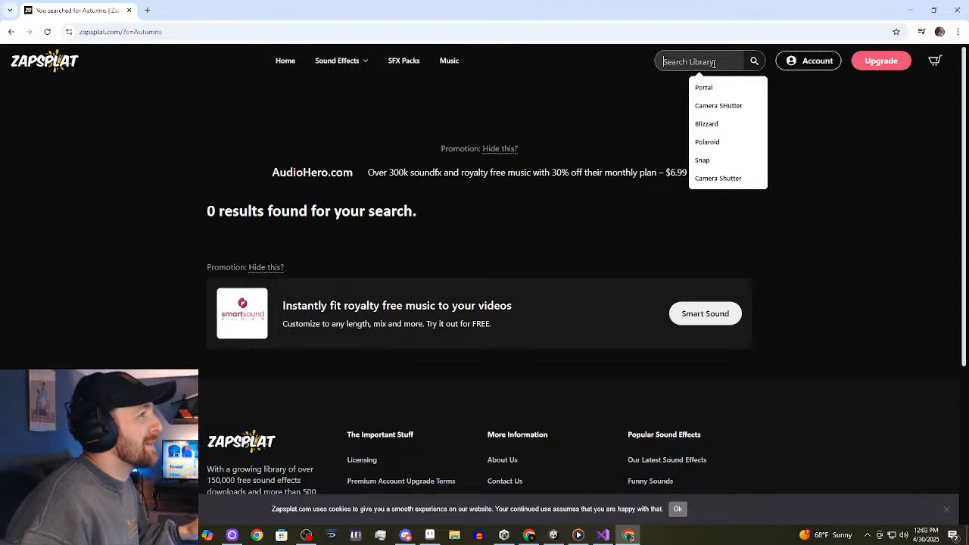
text(Falls)
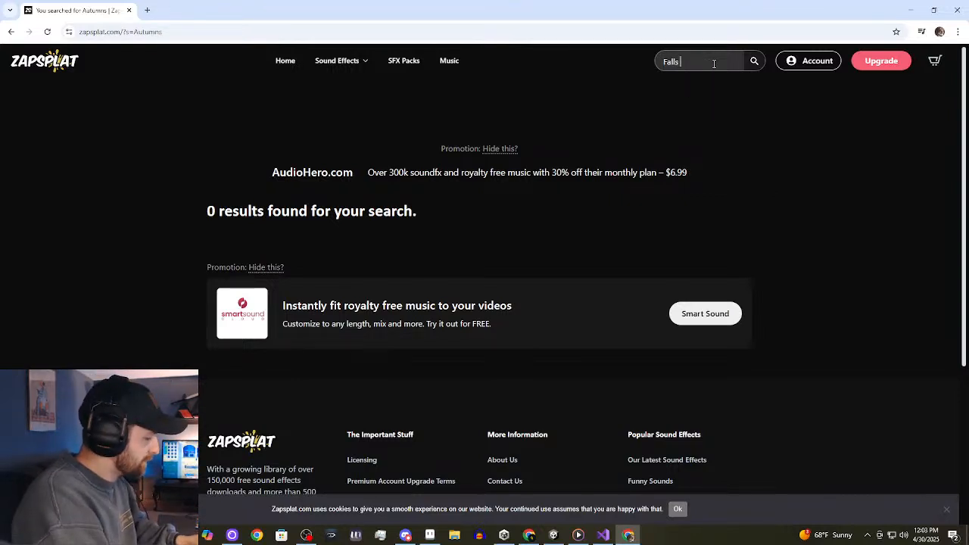
text( Leaves)
key(Return)
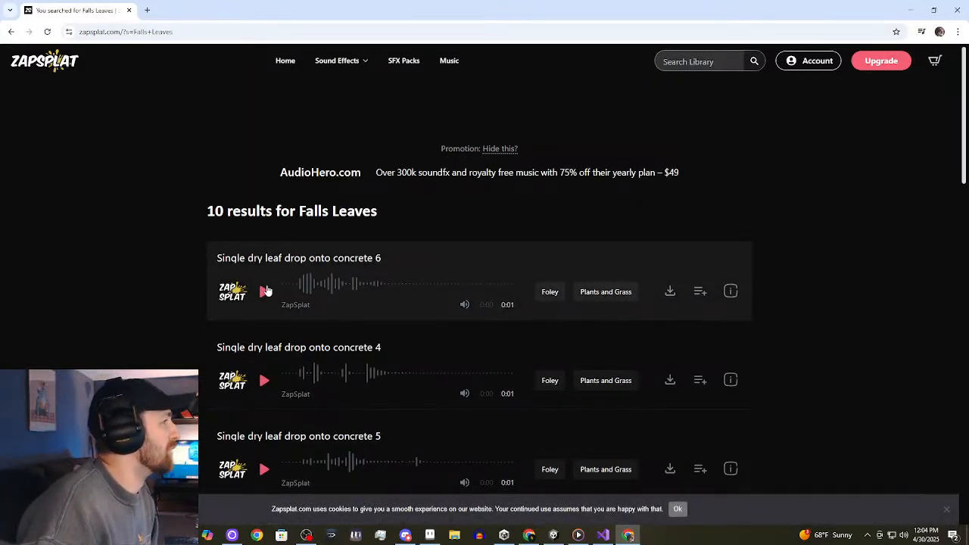
Preview the "Single dry leaf drop onto concrete 6" and "Wood log falls on leaves and twigs 1" clips.
click(265, 292)
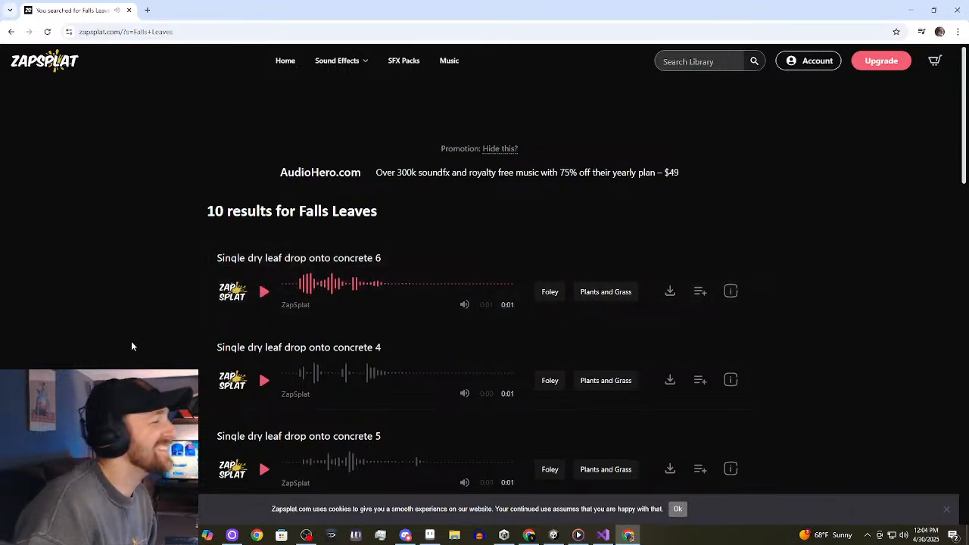
scroll(155, 322, down, 2)
scroll(242, 303, down, 4)
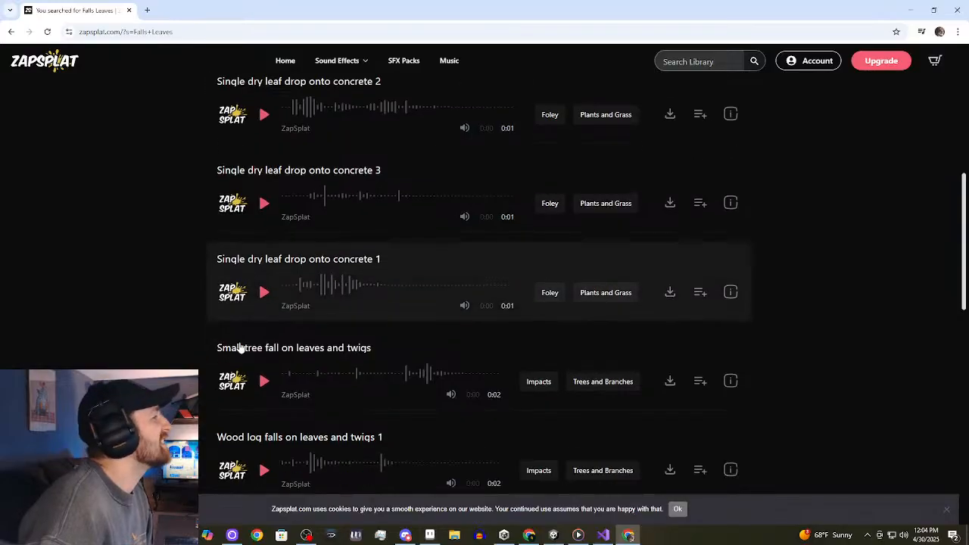
scroll(241, 337, down, 2)
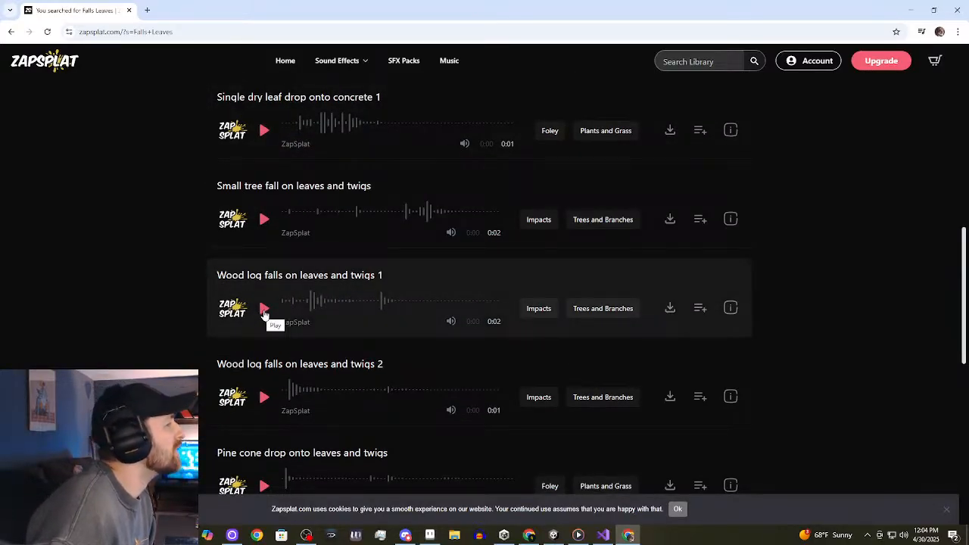
click(265, 310)
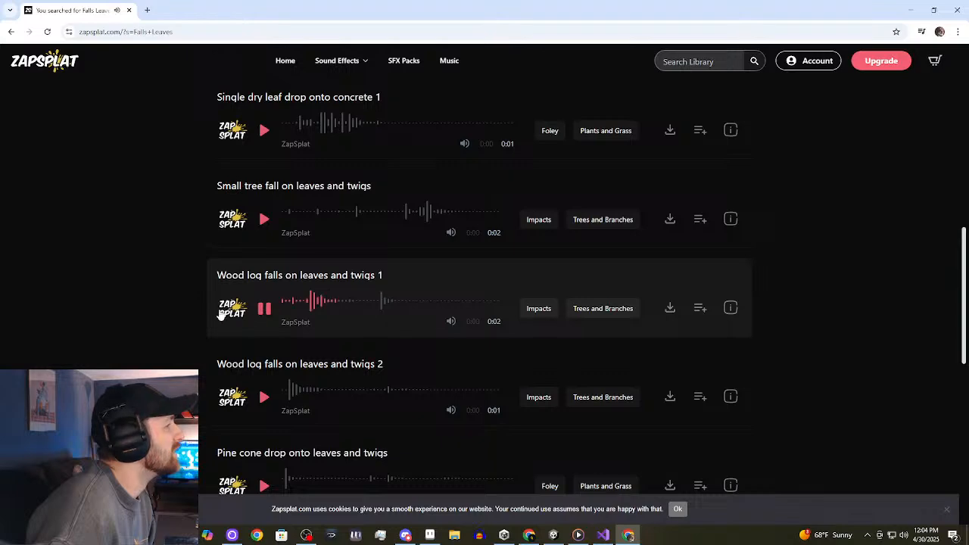
Preview the "Pine cone drop onto leaves and twigs" clip twice and look over the other leaf sounds.
scroll(178, 312, down, 3)
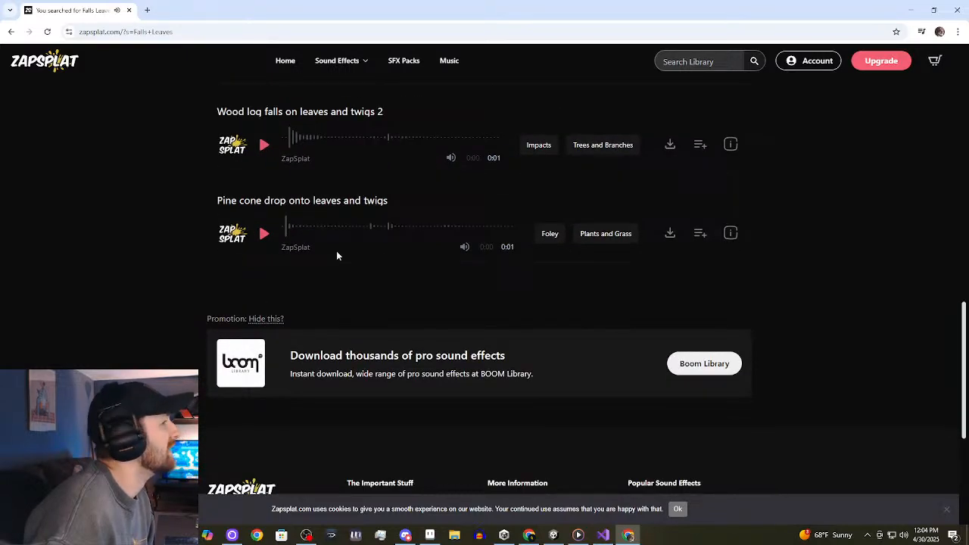
click(268, 238)
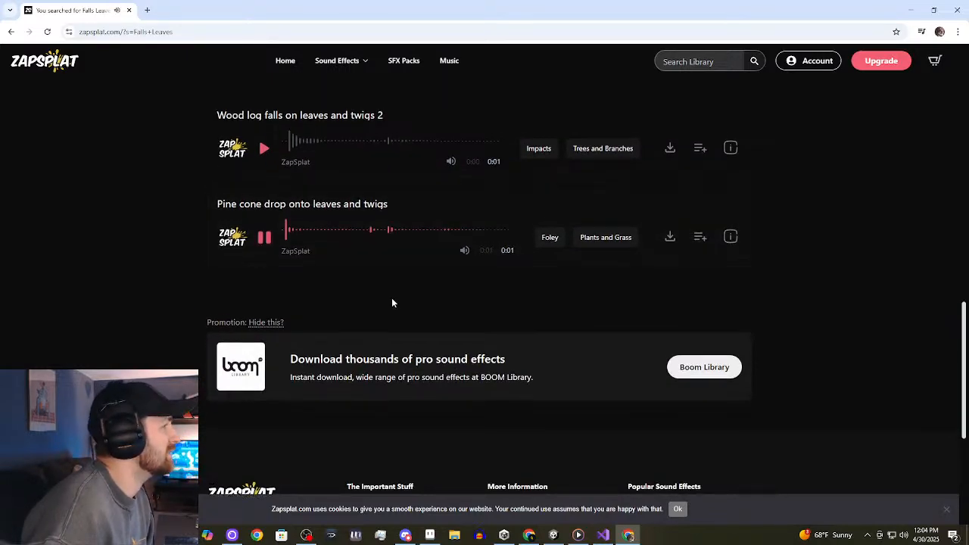
scroll(409, 303, up, 5)
scroll(414, 306, up, 2)
scroll(409, 310, down, 6)
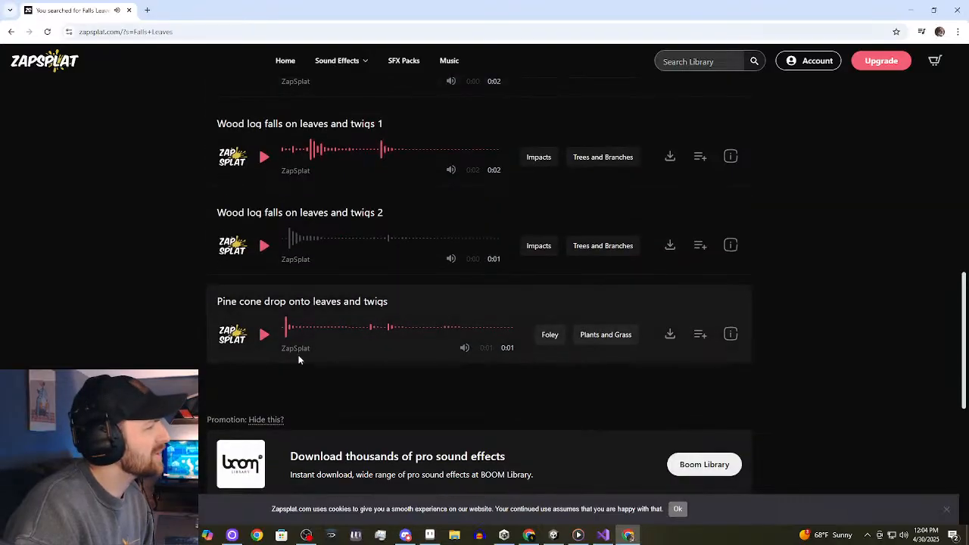
click(265, 335)
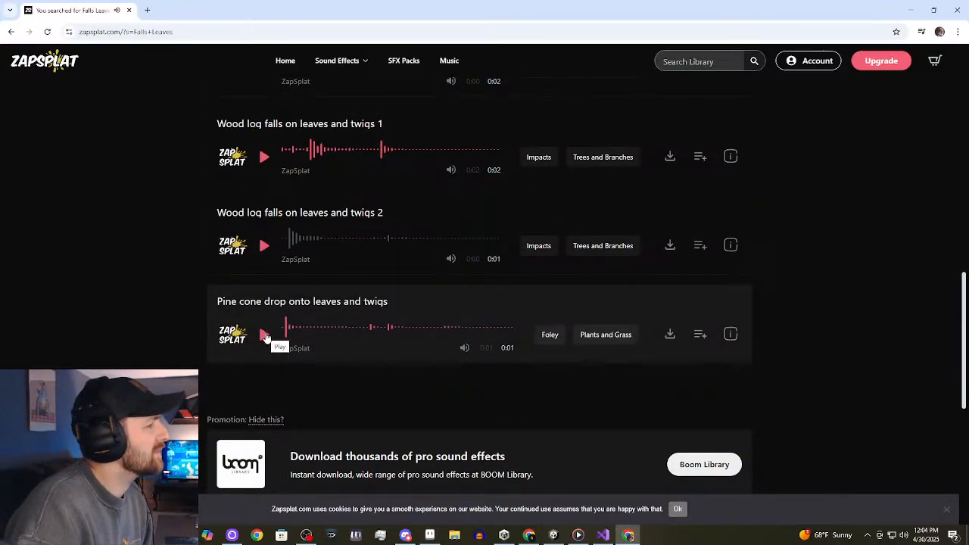
Replay the "Pine cone drop onto leaves and twigs" clip several times.
click(265, 337)
click(265, 336)
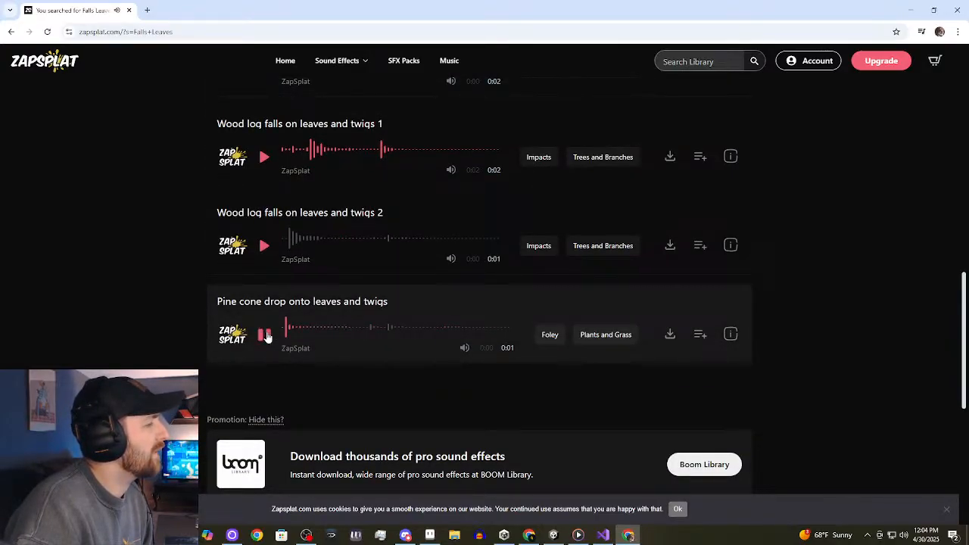
click(265, 336)
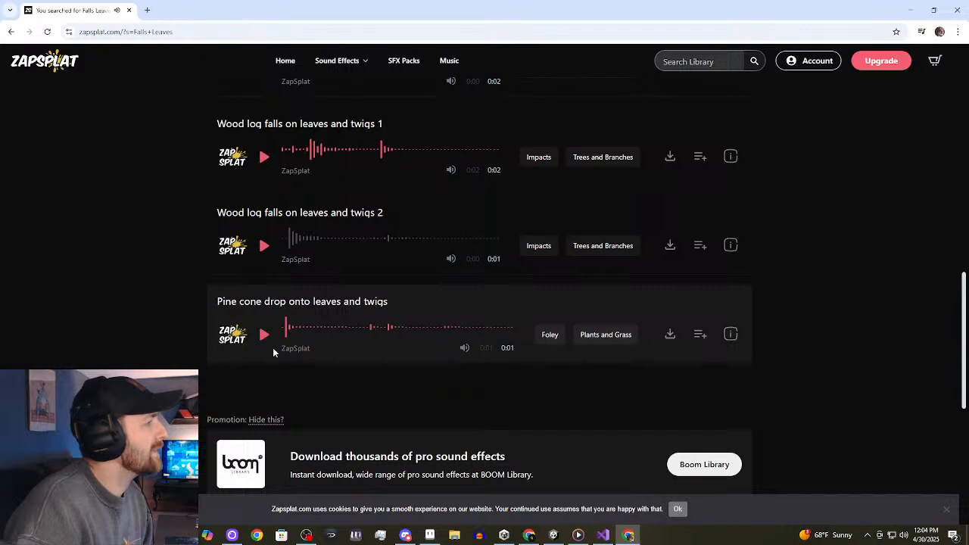
click(263, 335)
click(262, 335)
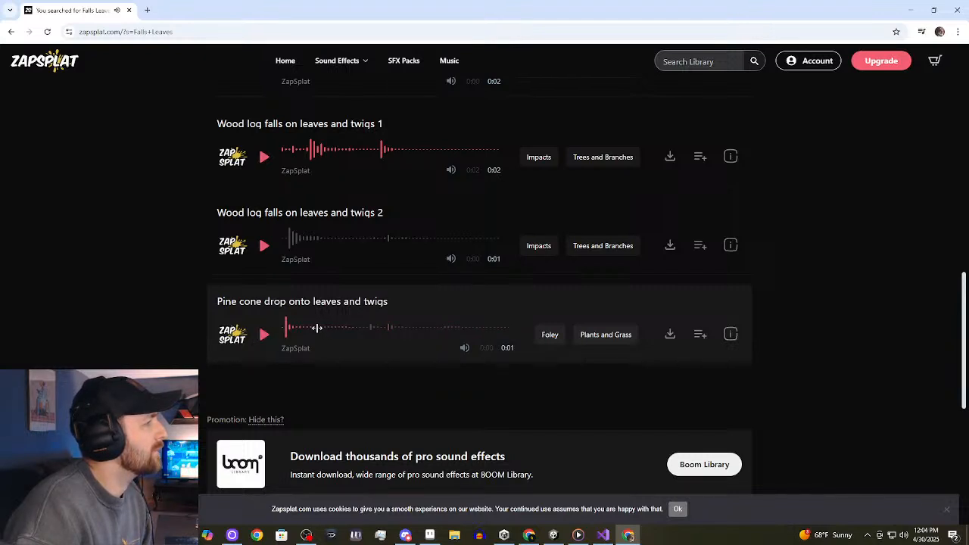
click(262, 334)
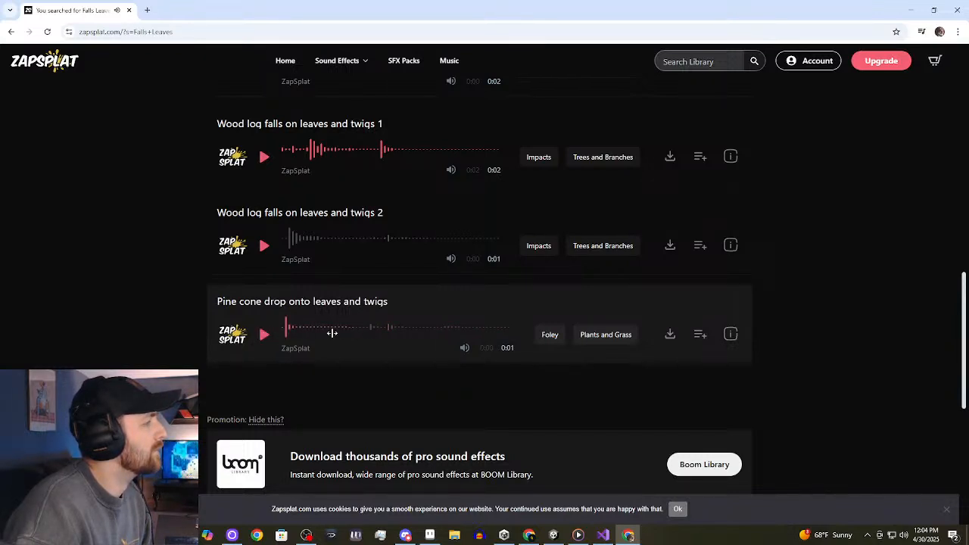
click(264, 334)
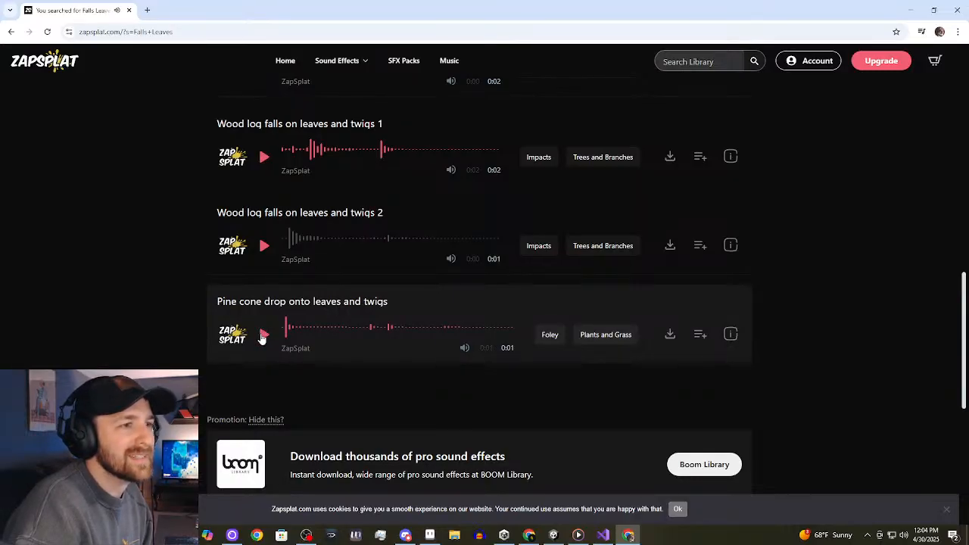
Search the sound library for "Leaves Blowing".
scroll(294, 318, up, 10)
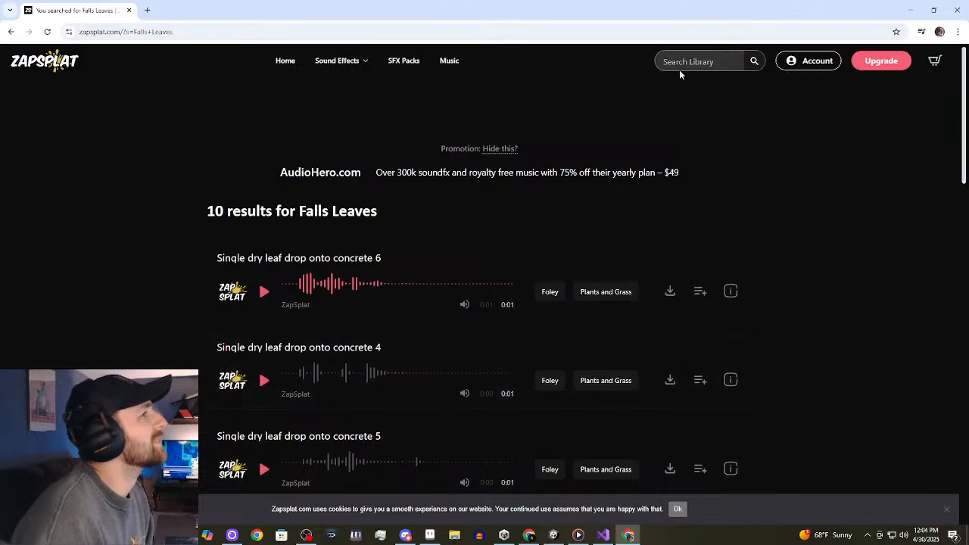
click(681, 63)
text(Lea)
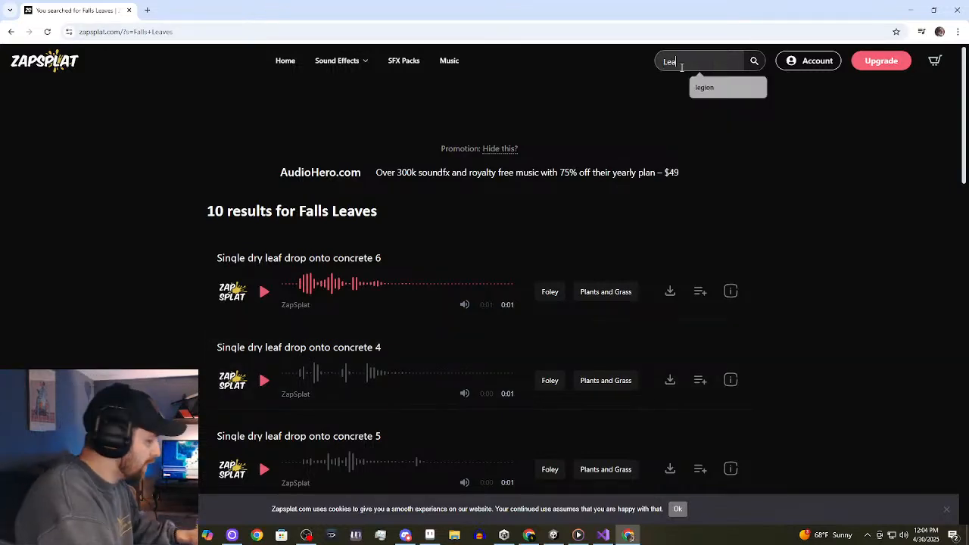
text(ves Blo)
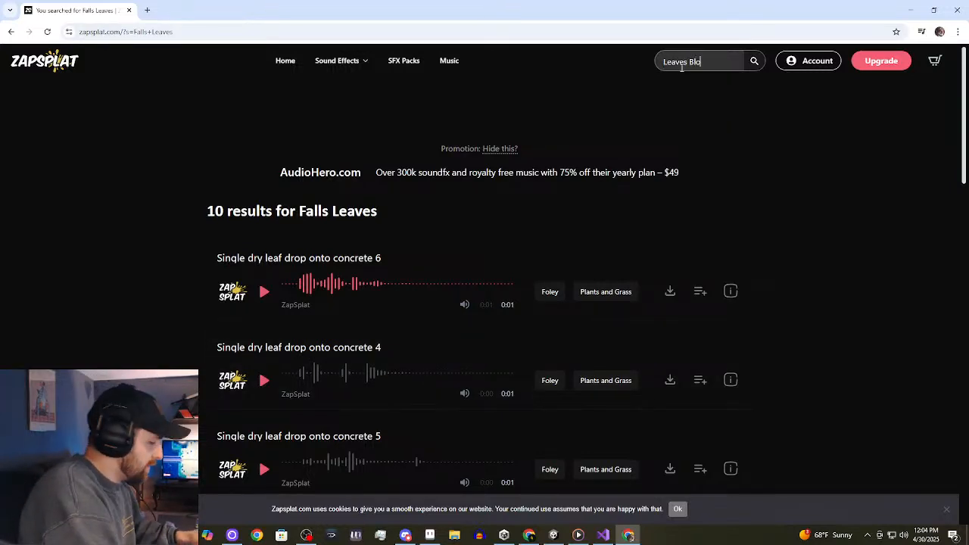
text(wing)
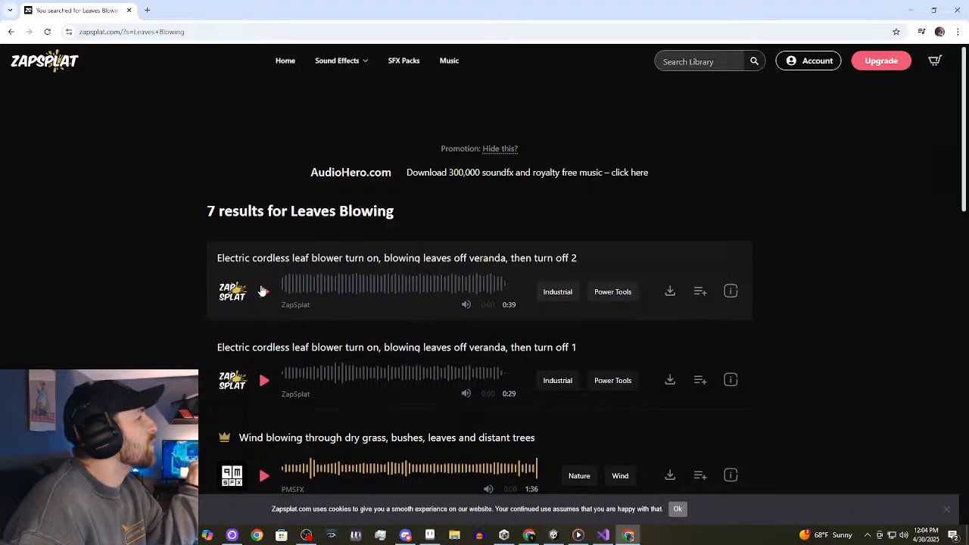
Preview the second electric cordless leaf blower clip and the London park ambience with wind and leaves blowing.
click(265, 293)
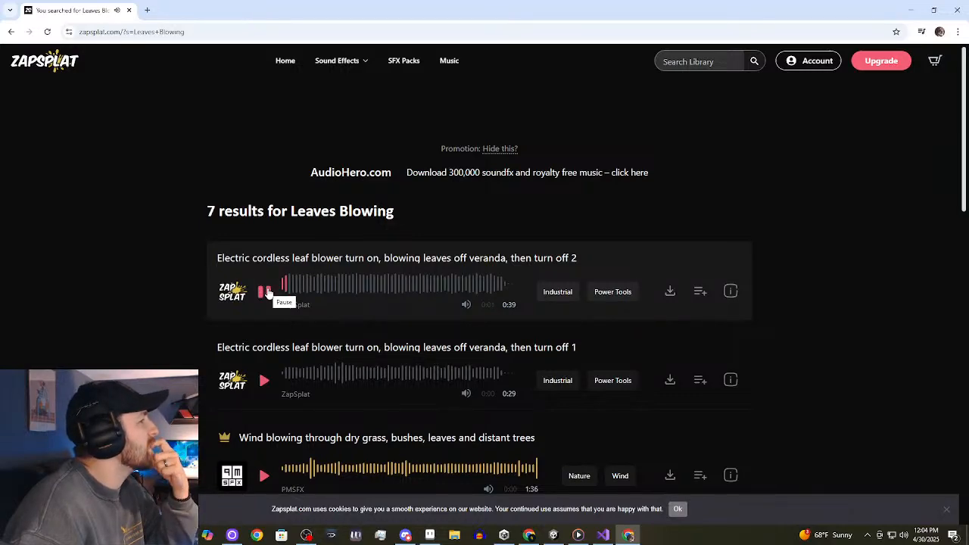
click(265, 292)
scroll(249, 341, down, 5)
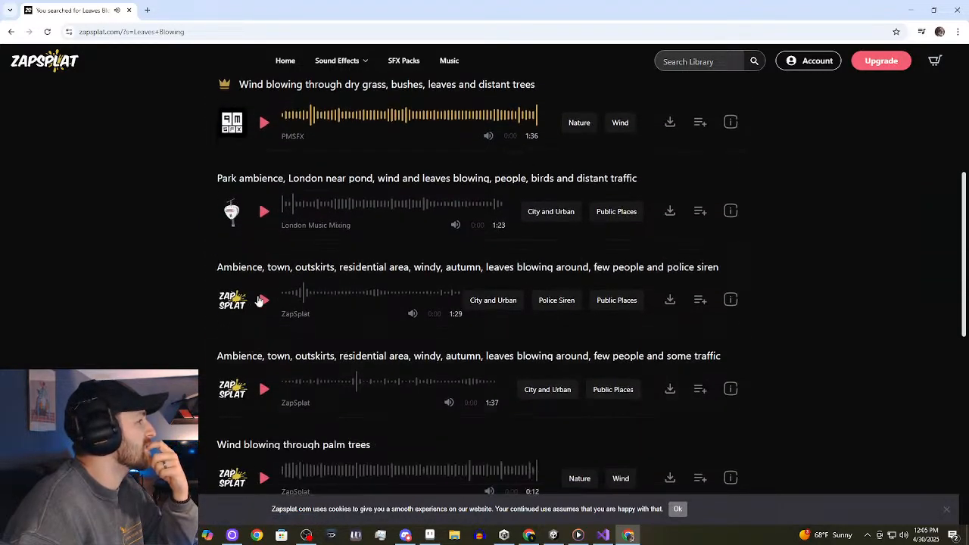
click(265, 212)
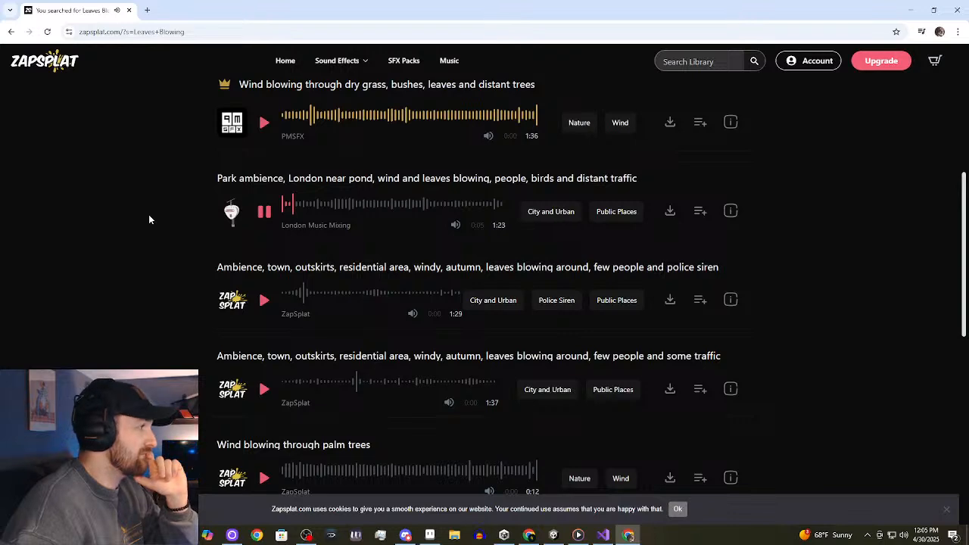
scroll(173, 305, down, 2)
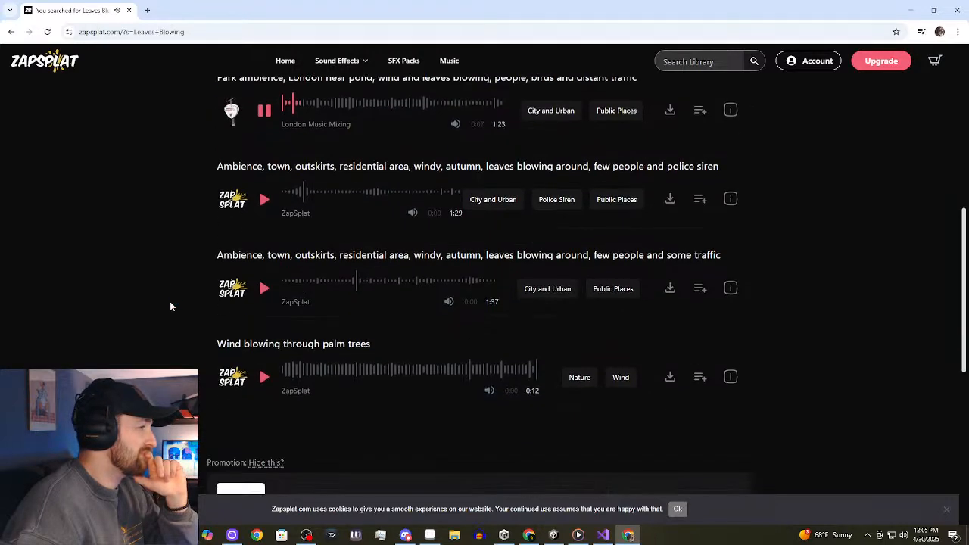
scroll(170, 302, up, 1)
scroll(171, 306, up, 1)
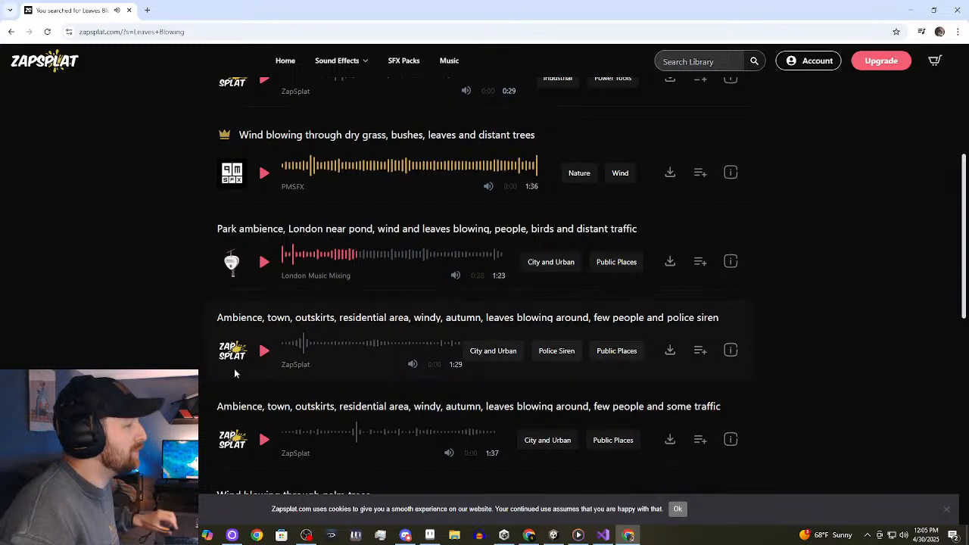
Preview the two windy autumn town outskirts ambiences and the "Wind blowing through palm trees" clip.
click(259, 352)
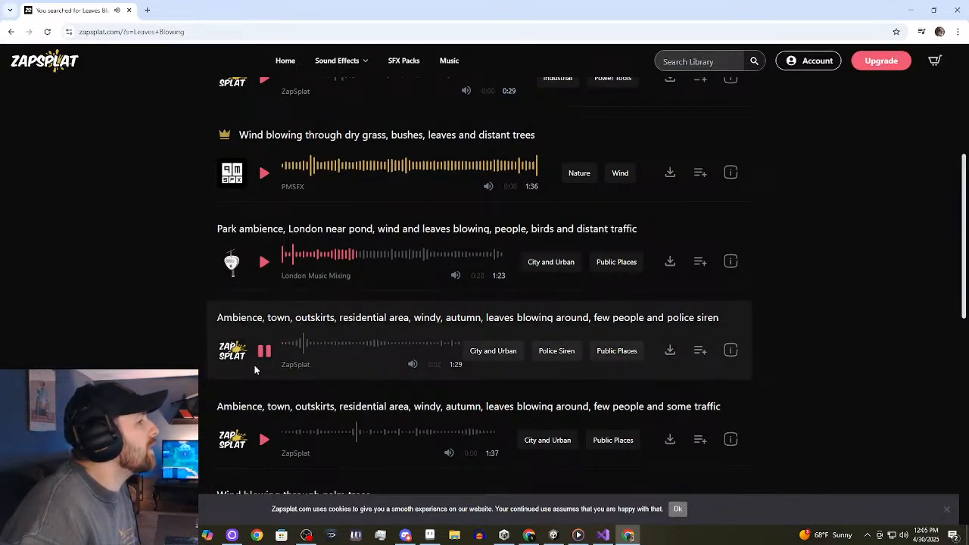
click(262, 352)
scroll(263, 348, down, 2)
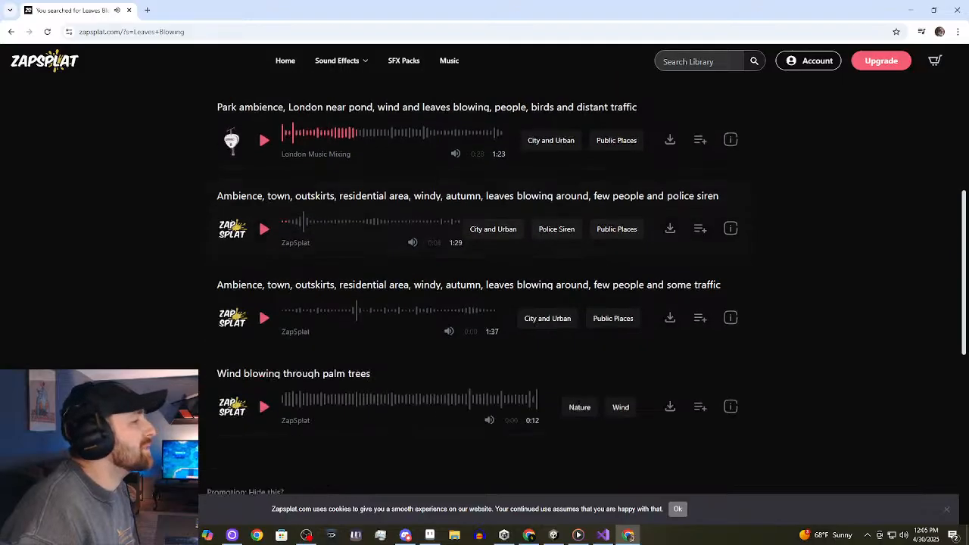
click(266, 292)
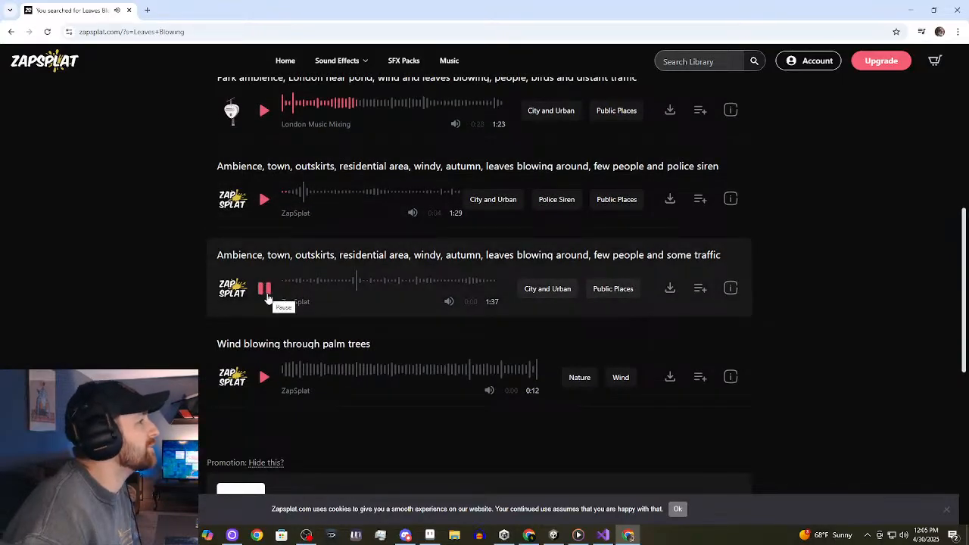
click(265, 292)
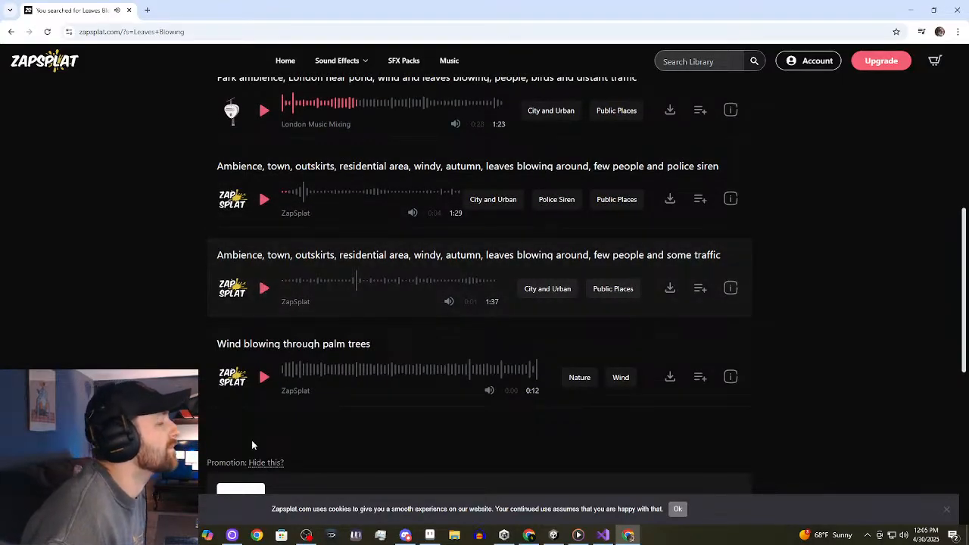
click(263, 377)
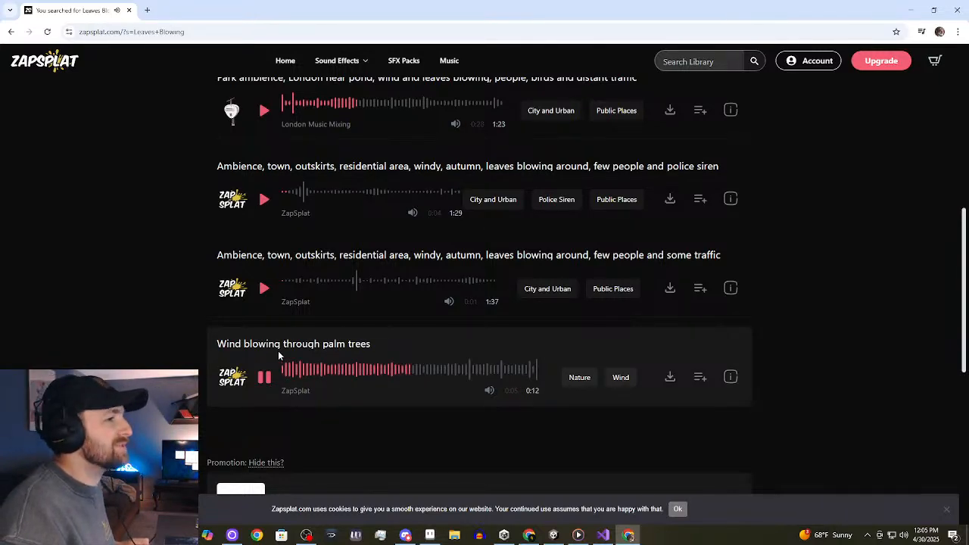
click(264, 376)
Search the sound library for "wind".
scroll(399, 413, up, 6)
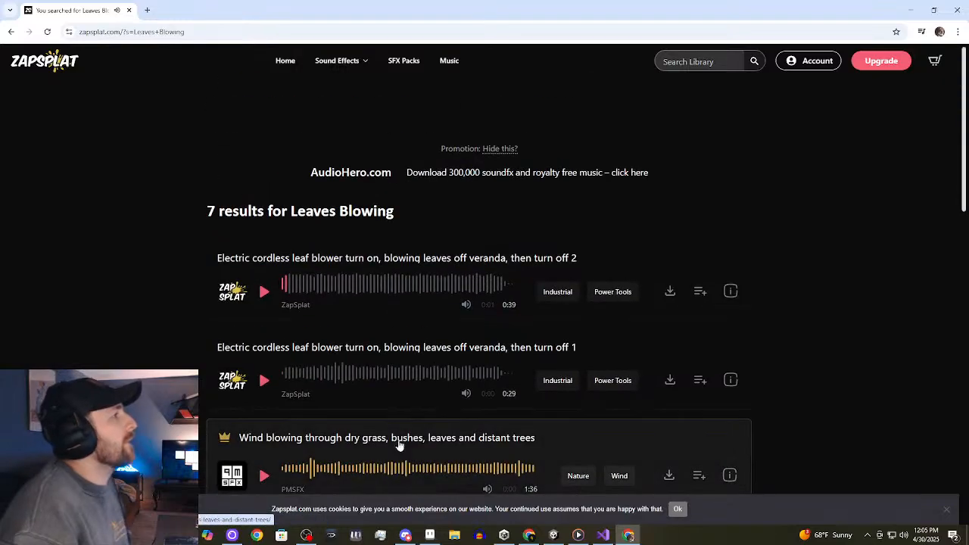
click(720, 64)
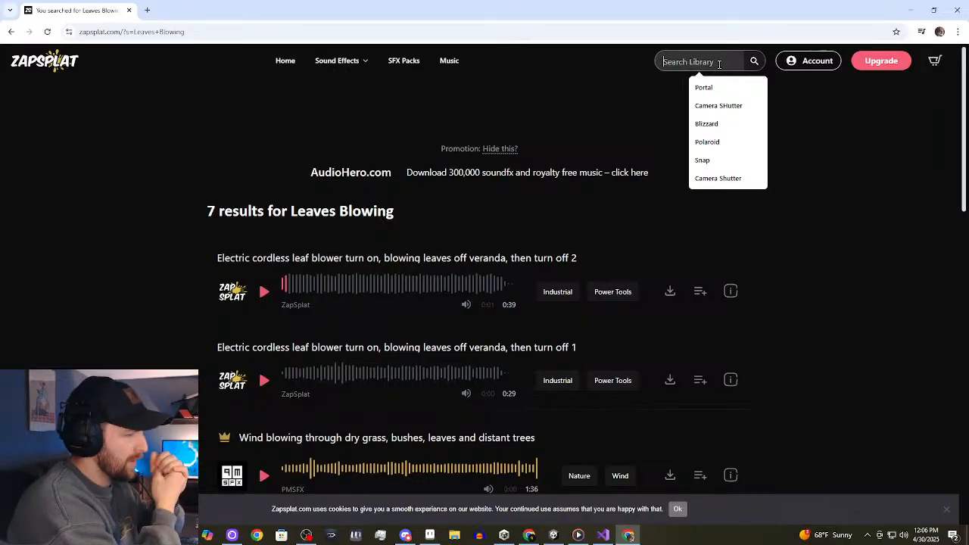
text(wind)
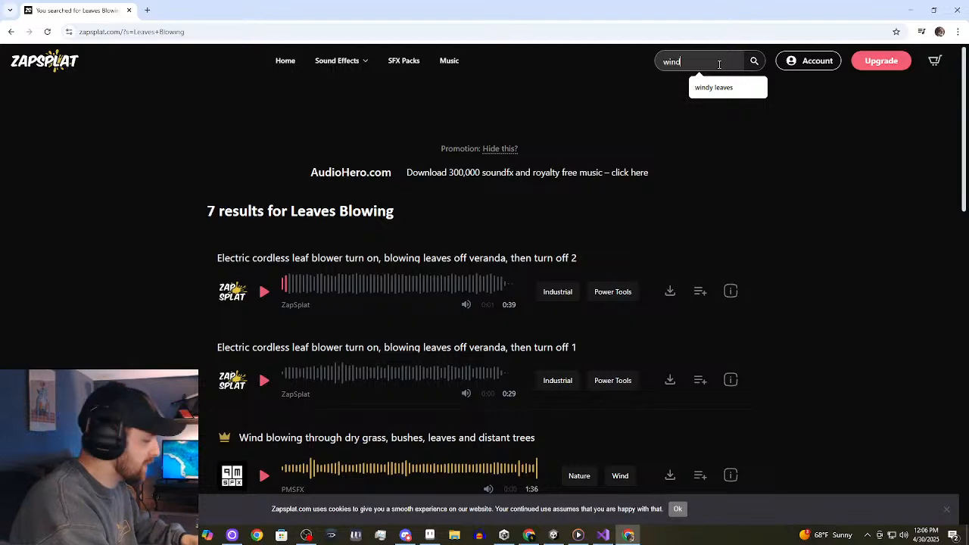
key(Return)
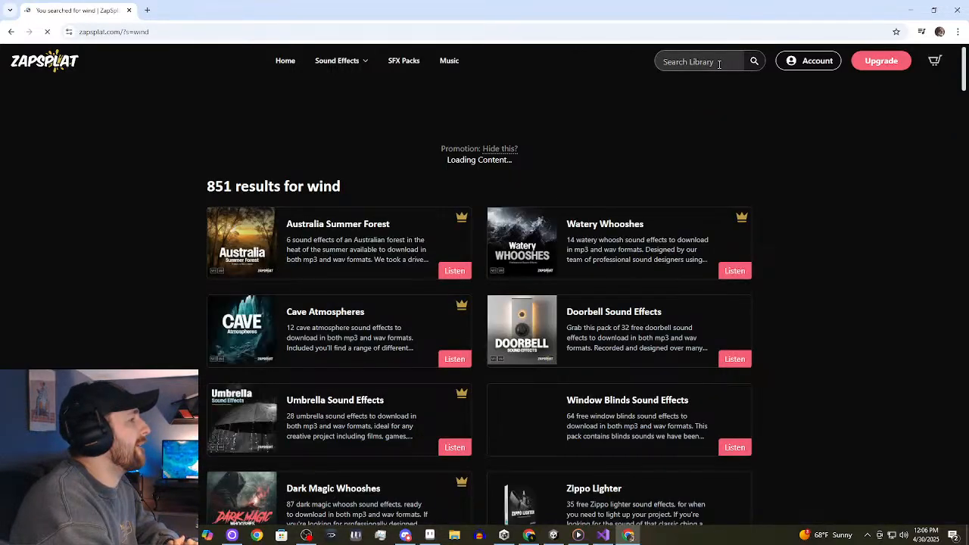
Preview the short "Cartoon walk, sneak on tip toes" clip below the sound packs.
scroll(785, 289, down, 10)
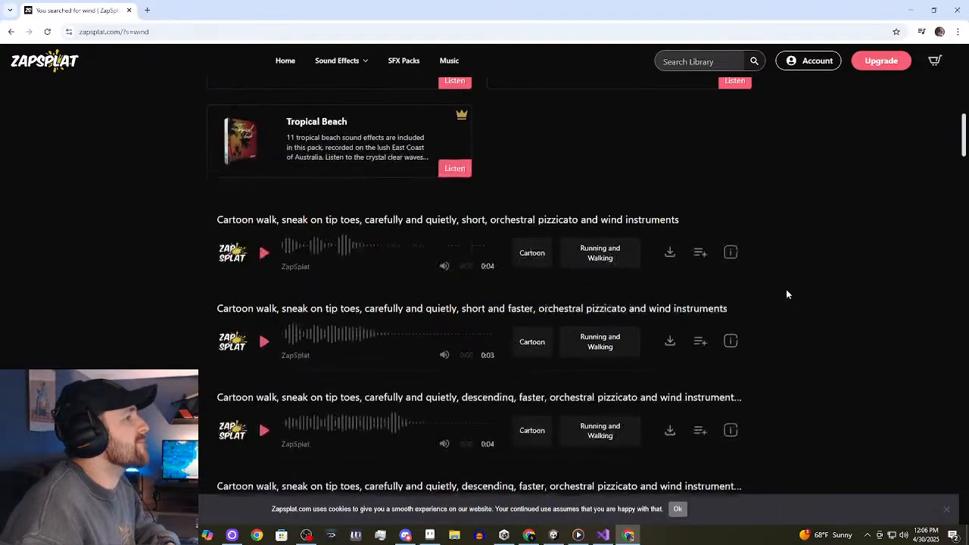
scroll(786, 289, up, 1)
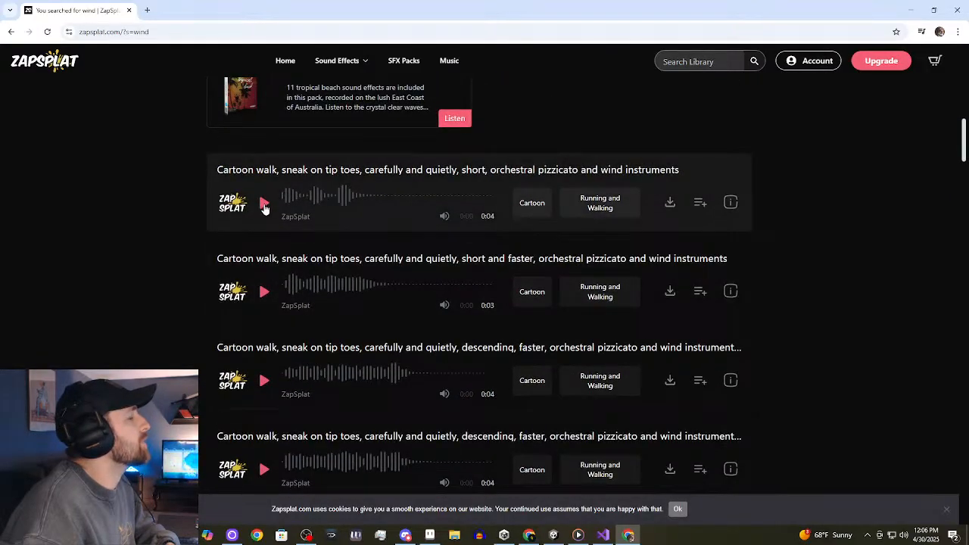
click(265, 203)
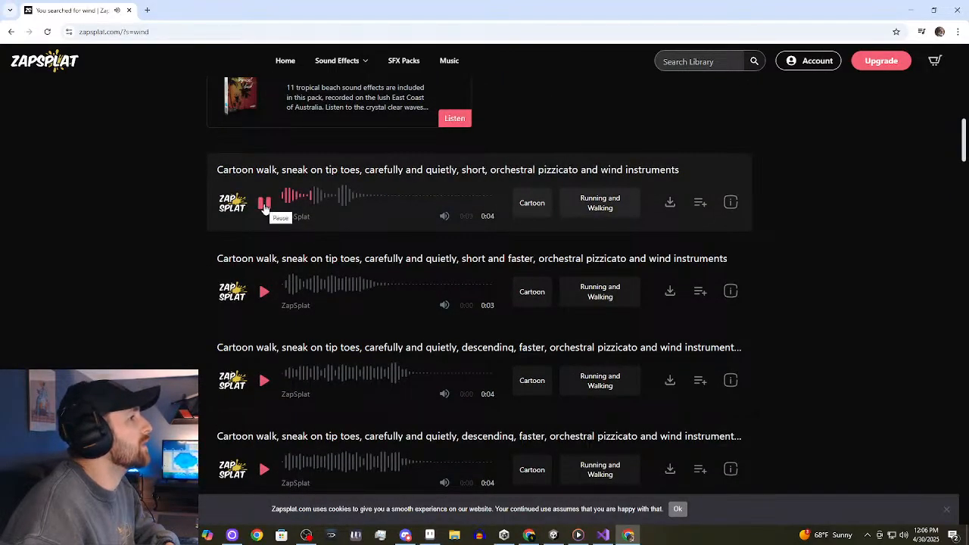
click(264, 204)
Preview the three Australian autumn forest wind clips and the "Horror swell, spooky wind and bell chime" clip.
scroll(275, 276, down, 9)
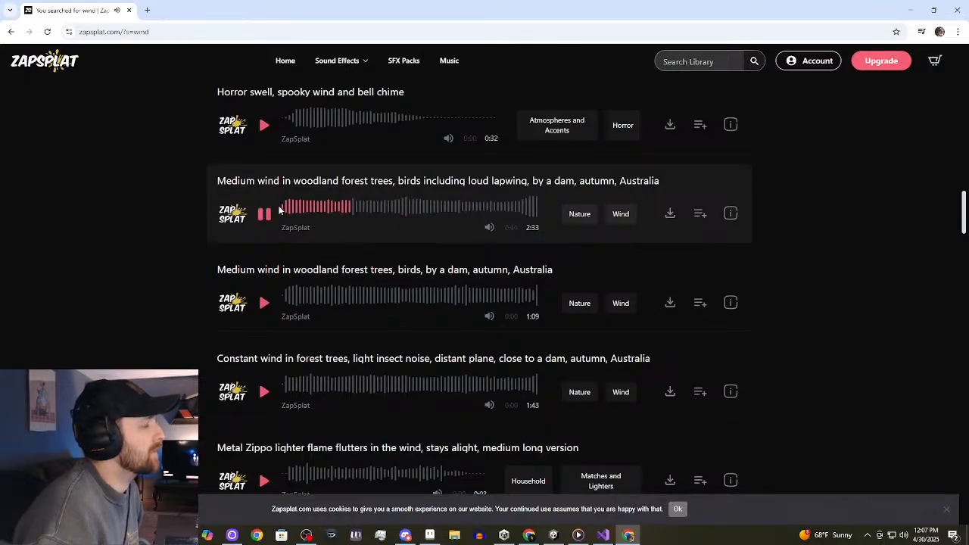
click(264, 391)
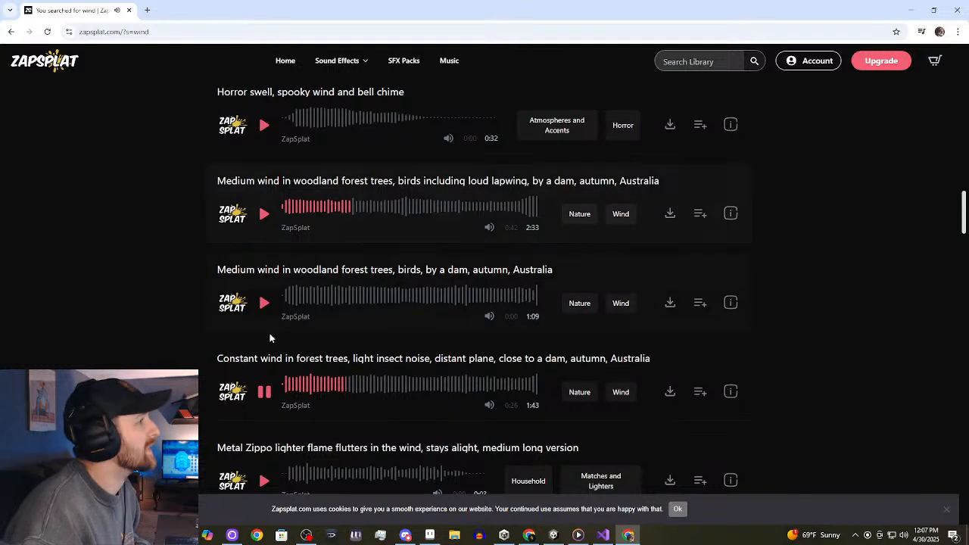
click(263, 393)
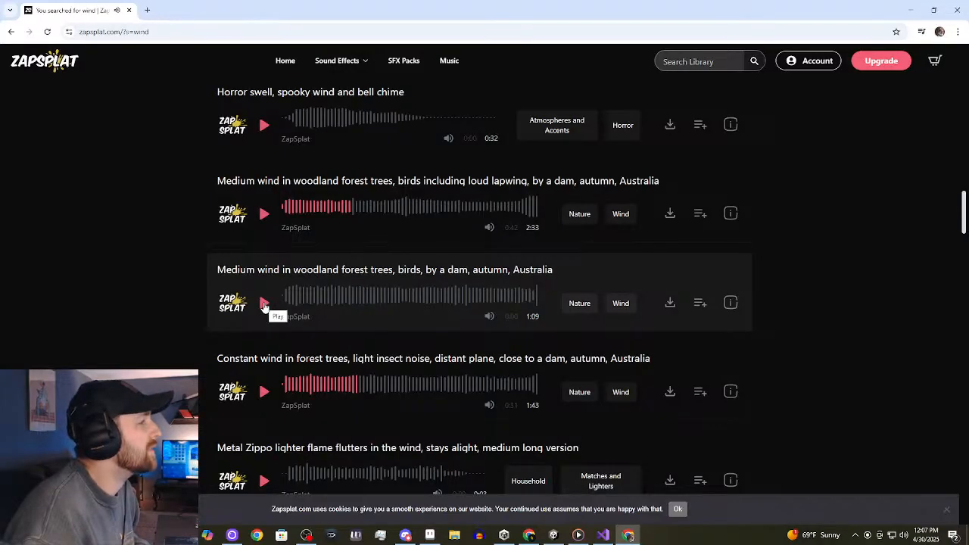
click(262, 129)
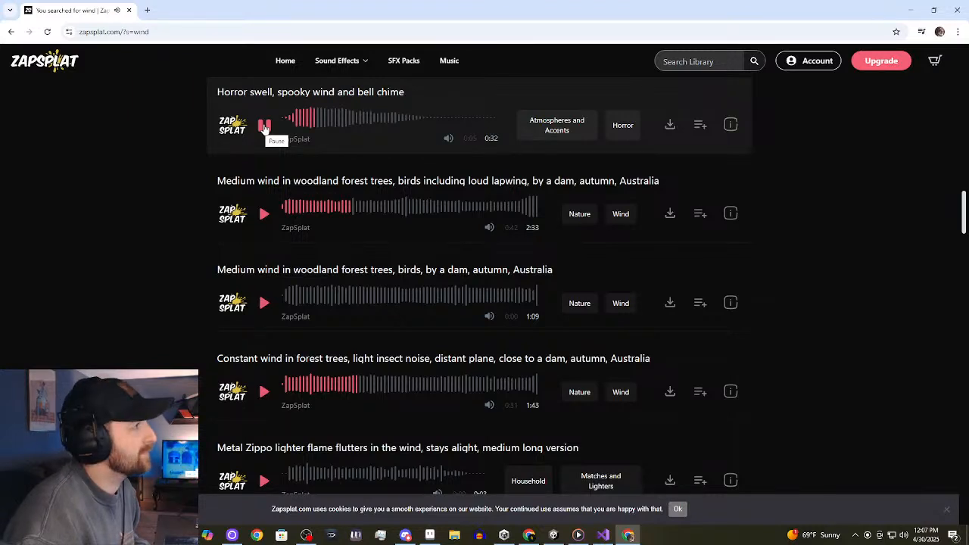
click(263, 126)
click(264, 302)
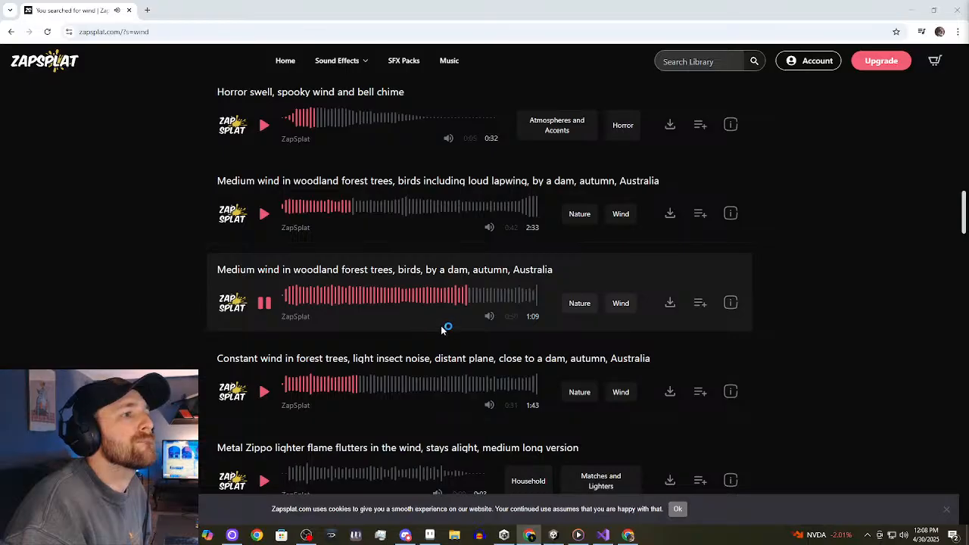
click(260, 304)
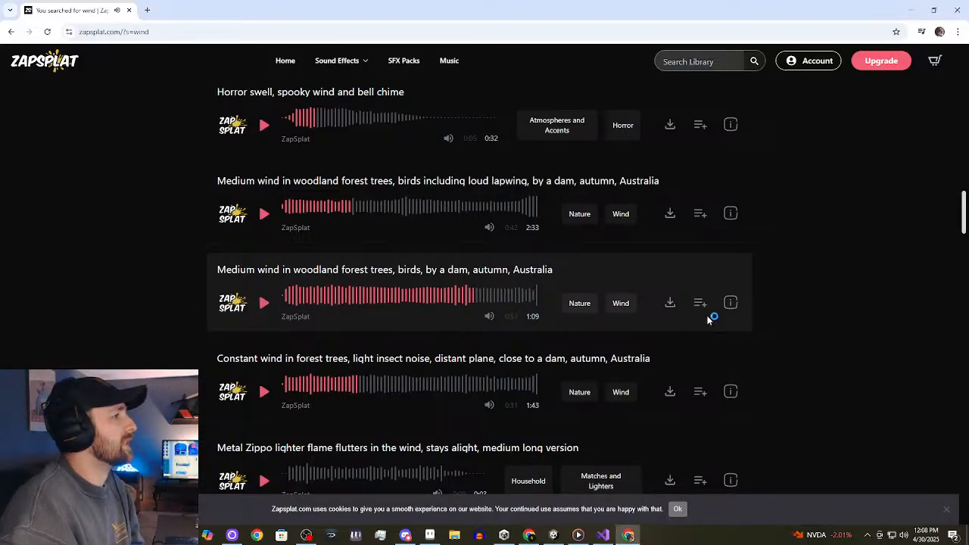
Download the free MP3 of "Medium wind in woodland forest trees, birds, by a dam, autumn, Australia".
click(671, 304)
click(654, 282)
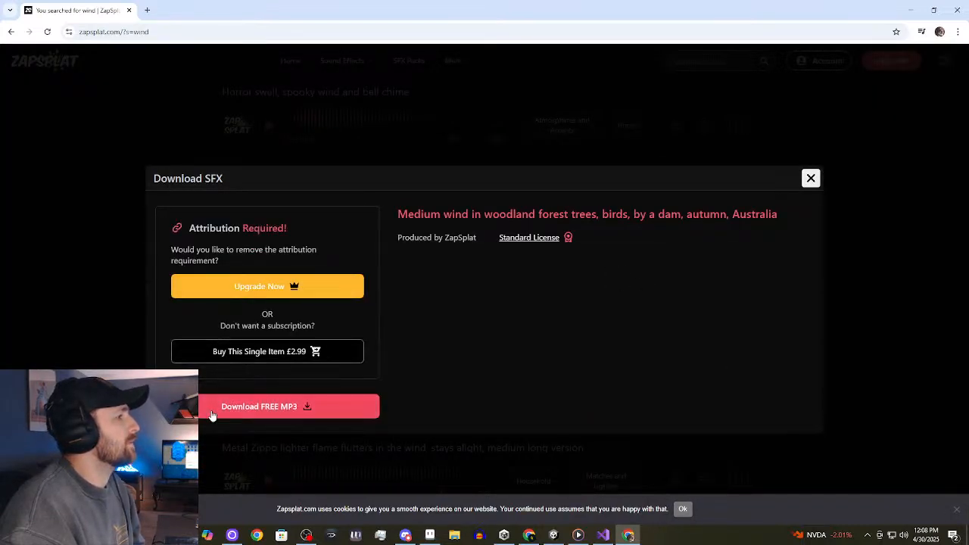
click(212, 407)
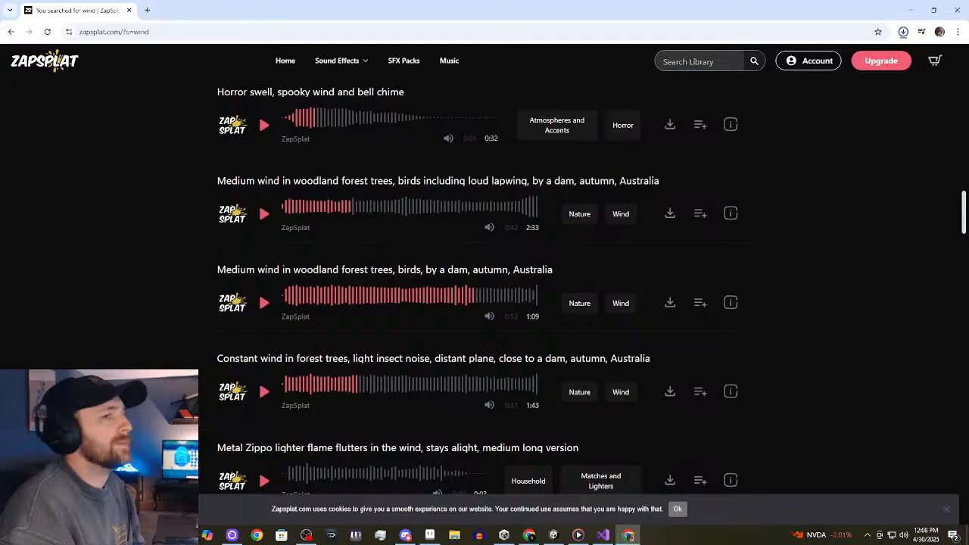
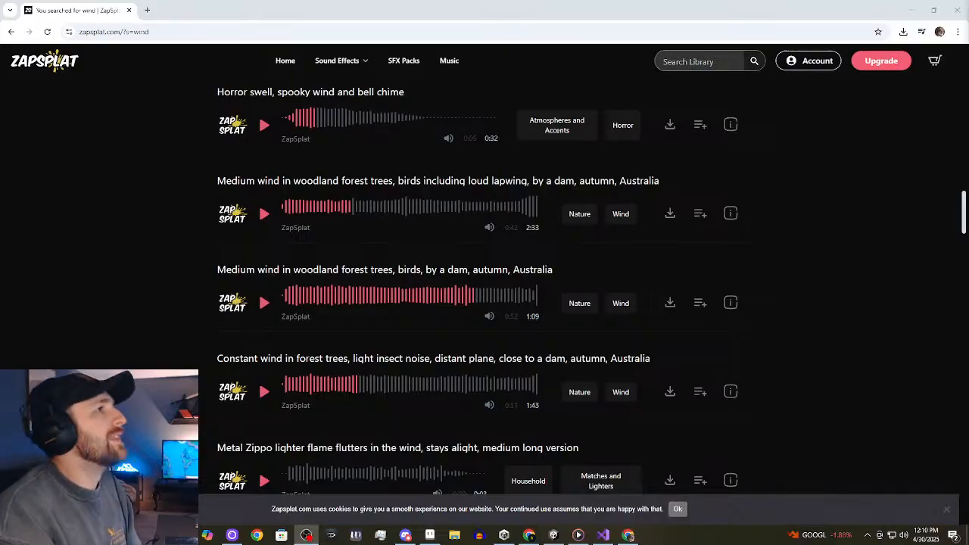
Switch to Unity and inspect the AudioManager's AudioSources, MusicSource and SFX2DSource objects in AutumnScene.
click(913, 11)
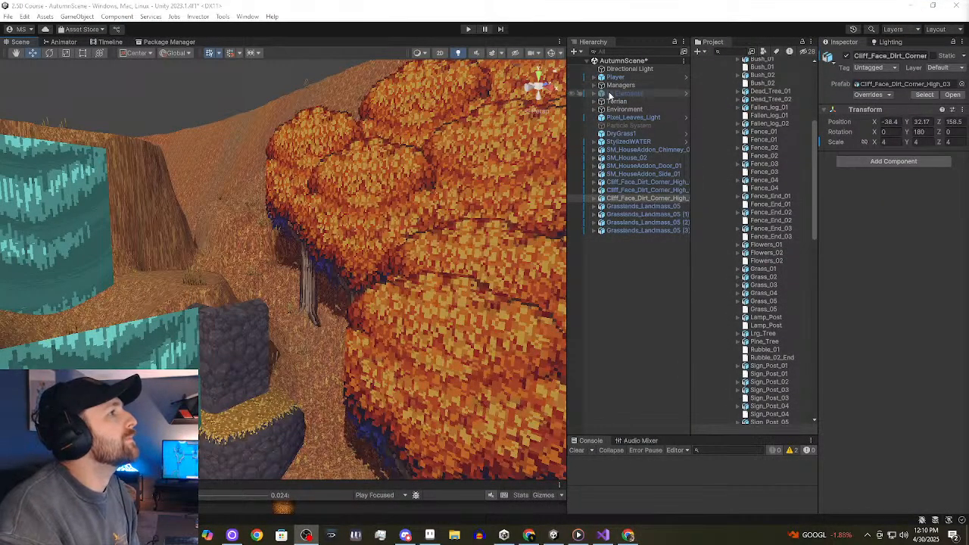
click(593, 84)
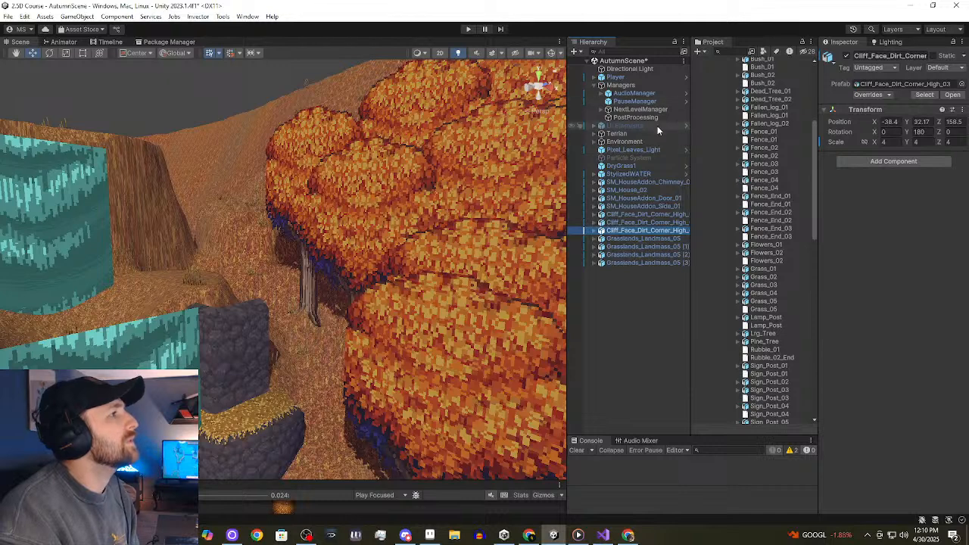
click(602, 94)
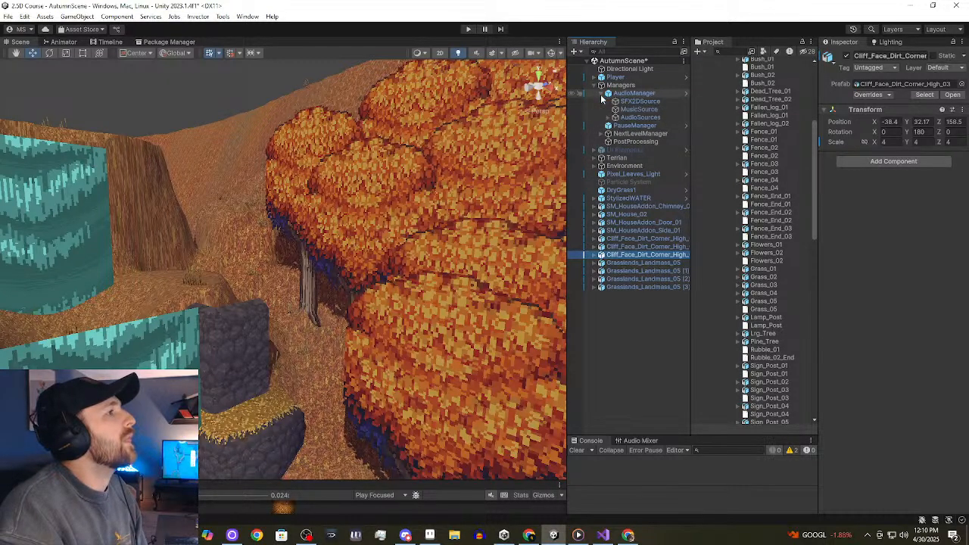
click(627, 119)
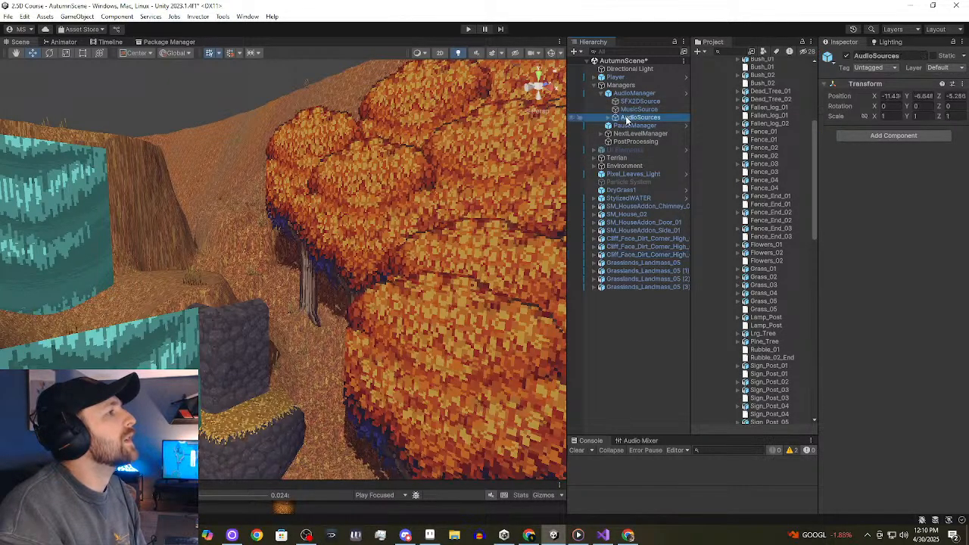
click(626, 111)
click(629, 102)
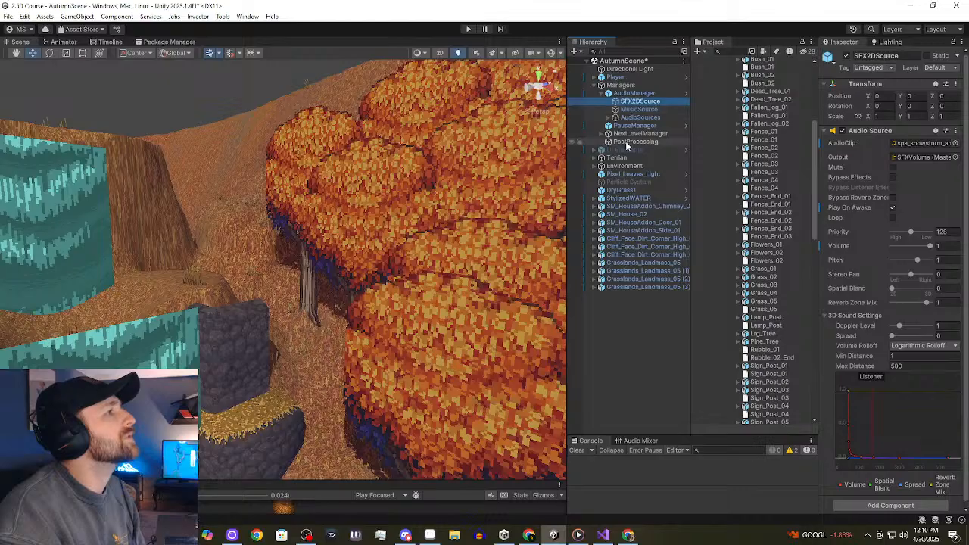
Inspect the Bestiary Unlock Trigger settings of the SnowPortal object under NextLevelManager.
click(625, 132)
click(608, 133)
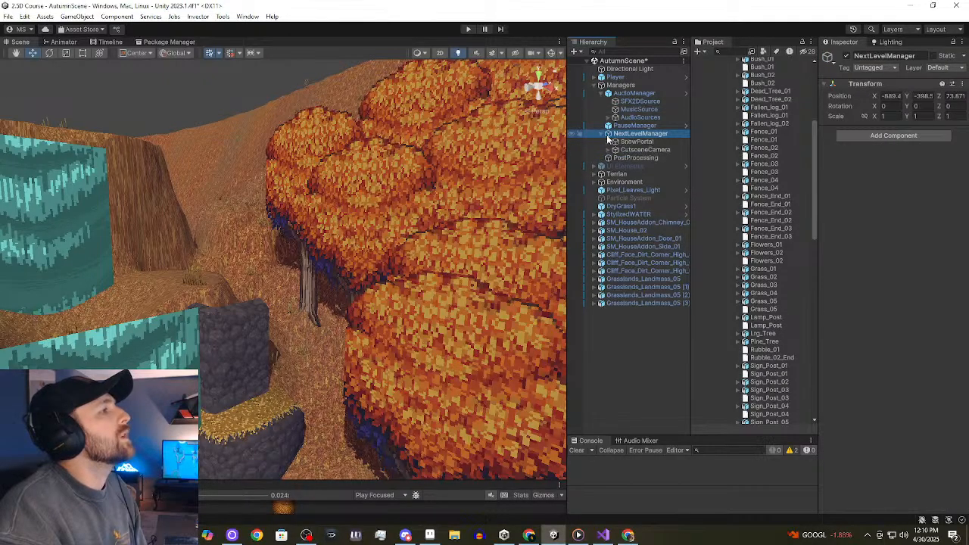
click(633, 142)
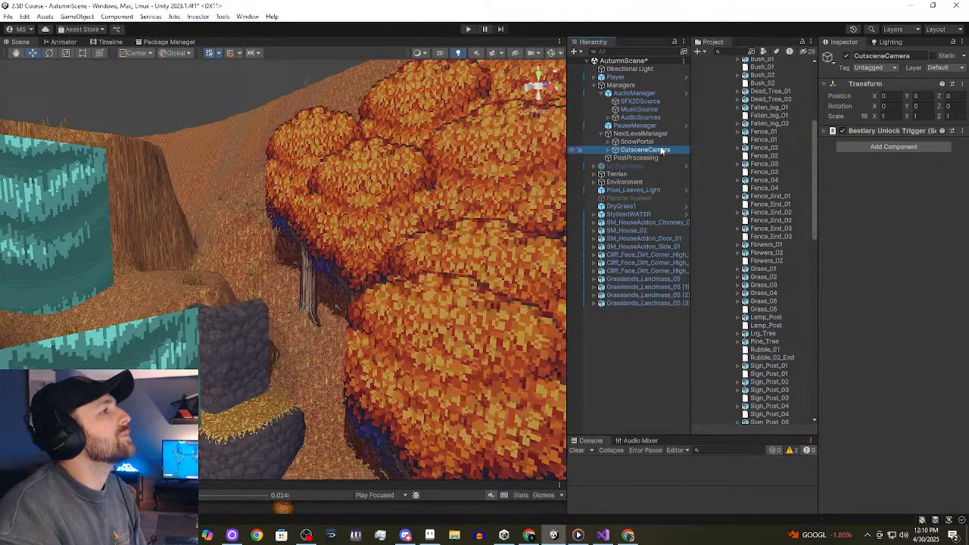
click(825, 132)
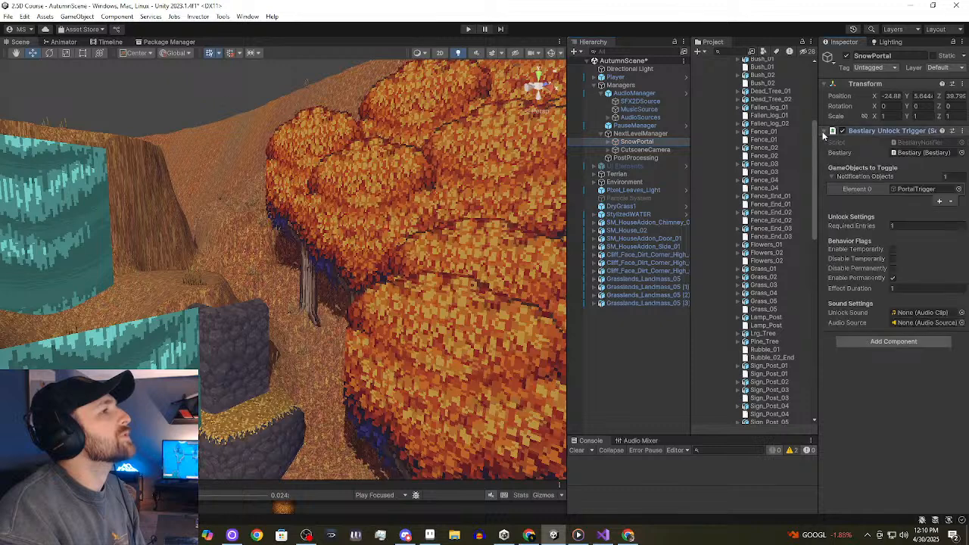
click(824, 133)
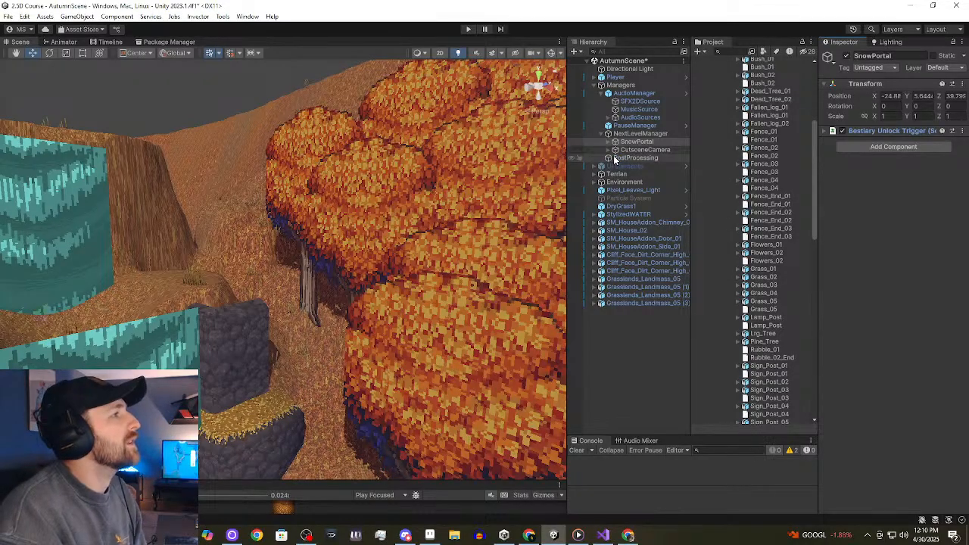
Review the AudioManager's music library, the Managers music track name, the UI elements and the SFX2DSource and MusicSource audio settings.
click(633, 93)
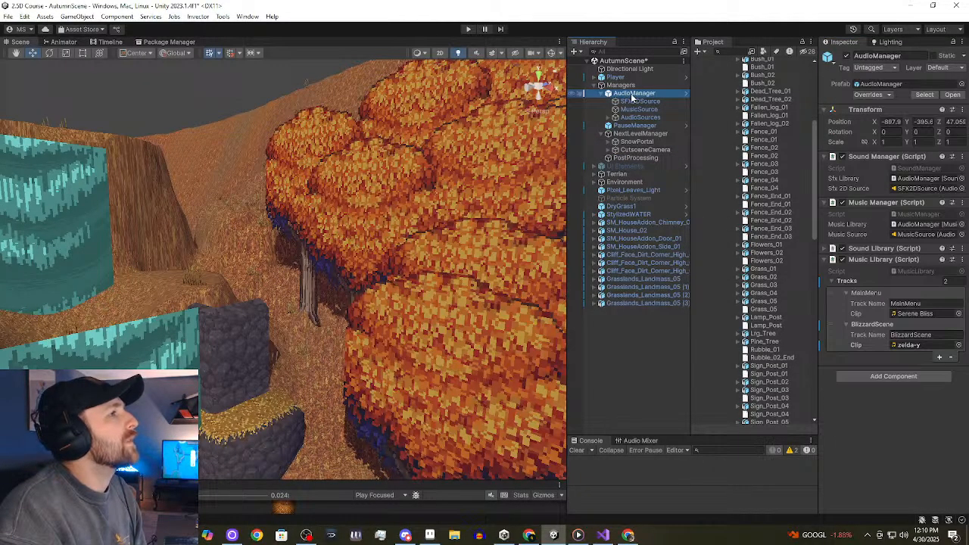
click(626, 86)
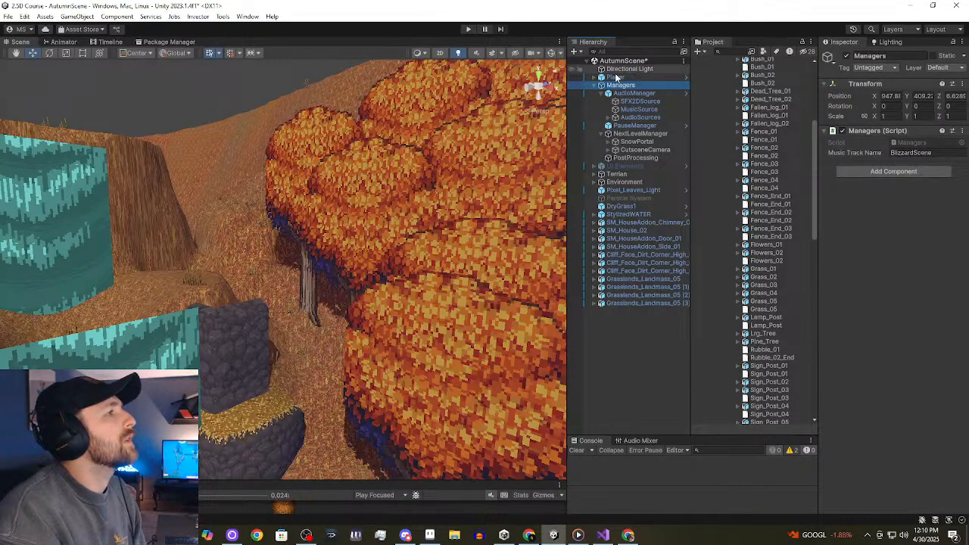
click(595, 167)
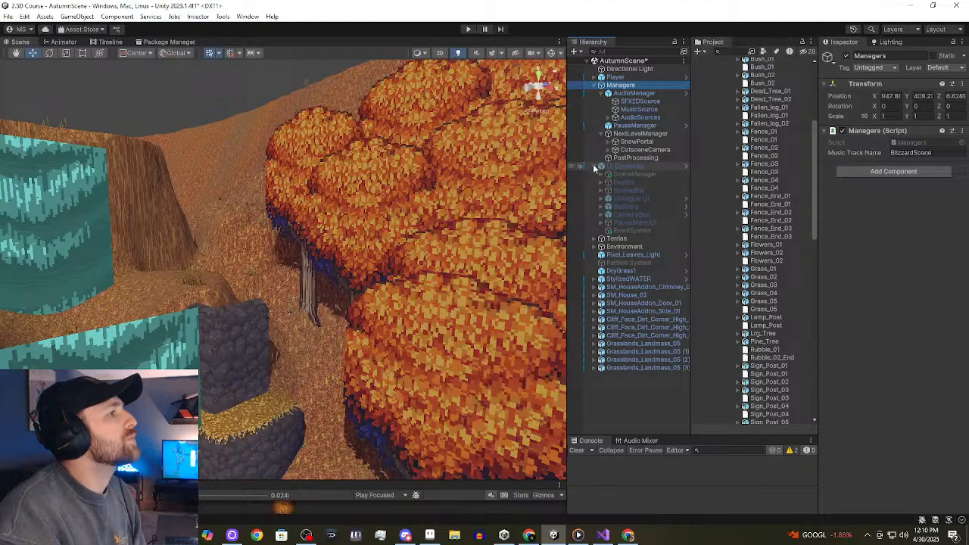
click(643, 102)
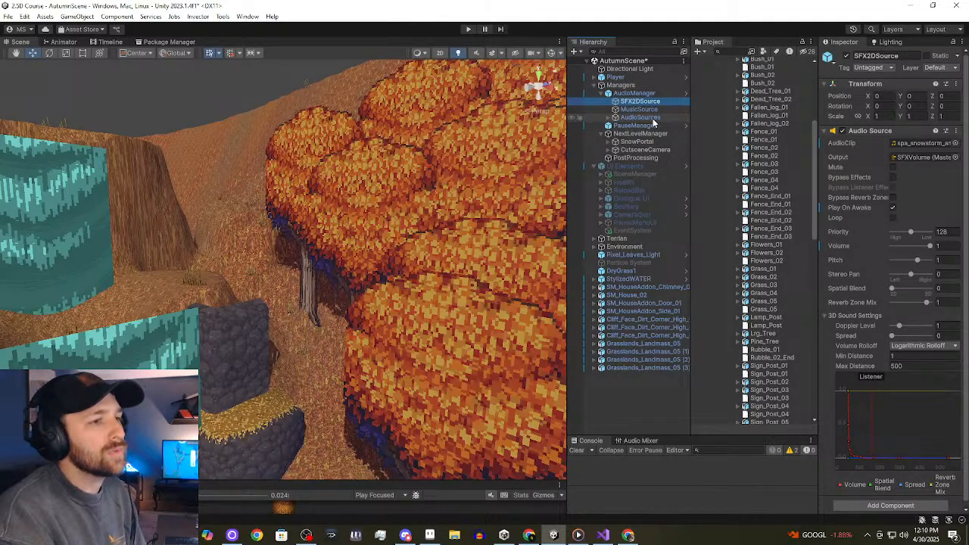
click(651, 119)
click(640, 110)
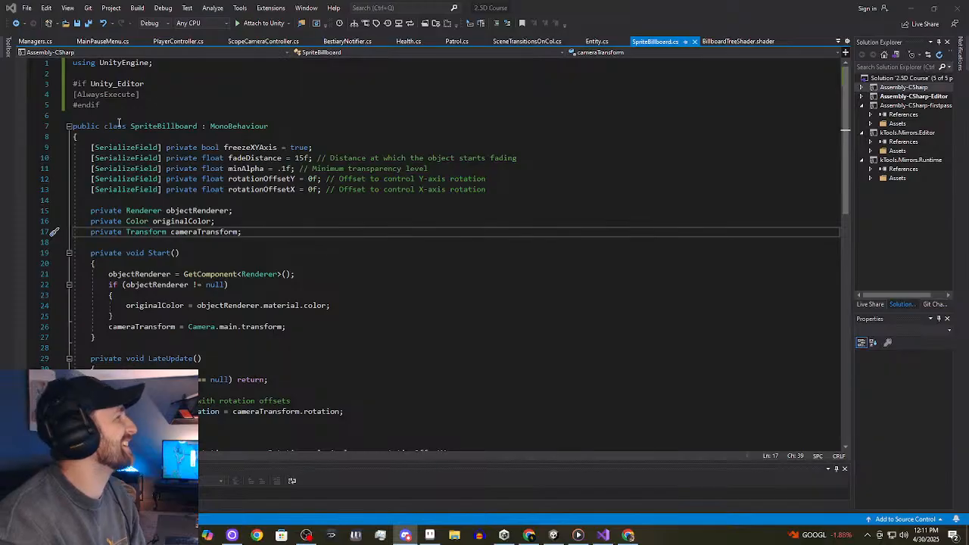
Try to replace the SpriteBillboard.cs header with the pasted ExecuteAlways Billboard class and cut the old class declaration line.
drag(119, 117, 73, 62)
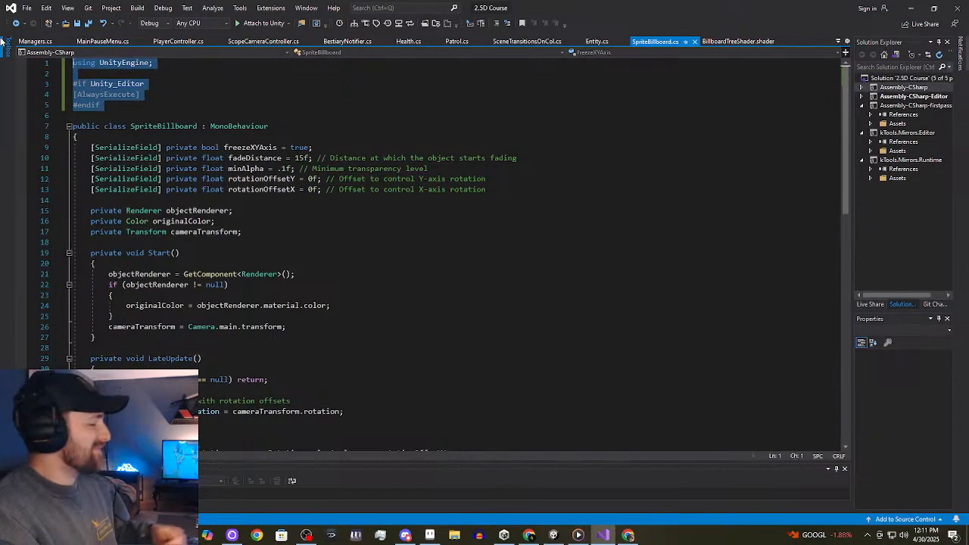
key(BackSpace)
key(ctrl+v)
scroll(295, 240, up, 1)
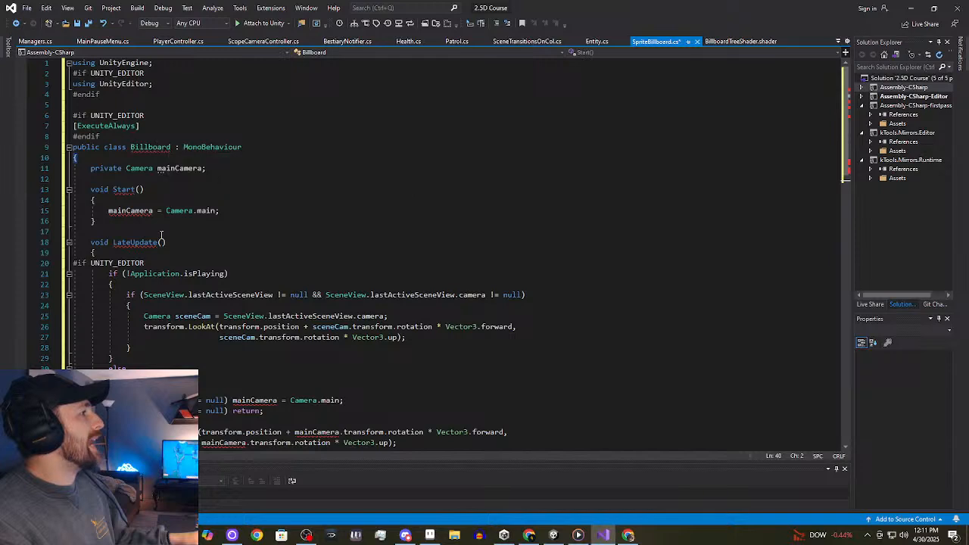
scroll(178, 279, down, 5)
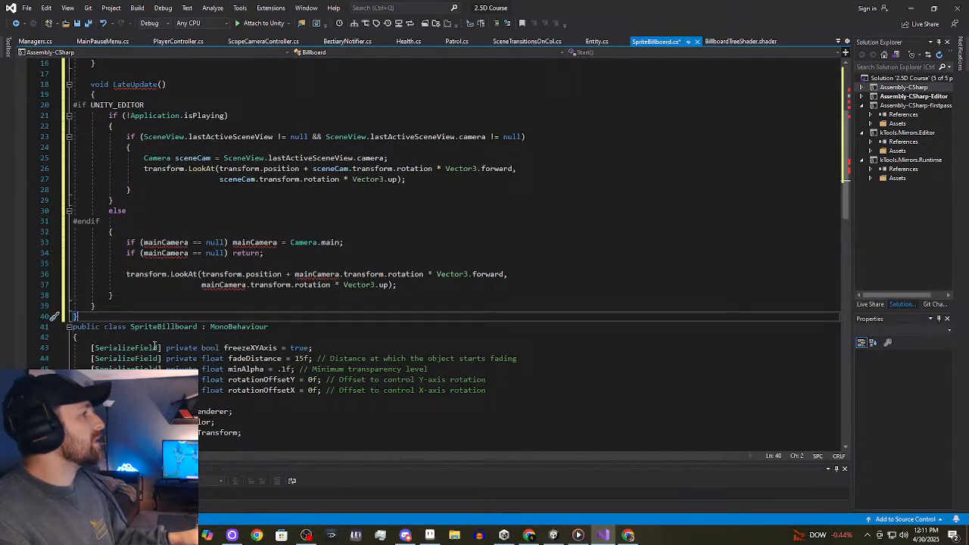
drag(265, 324, 42, 326)
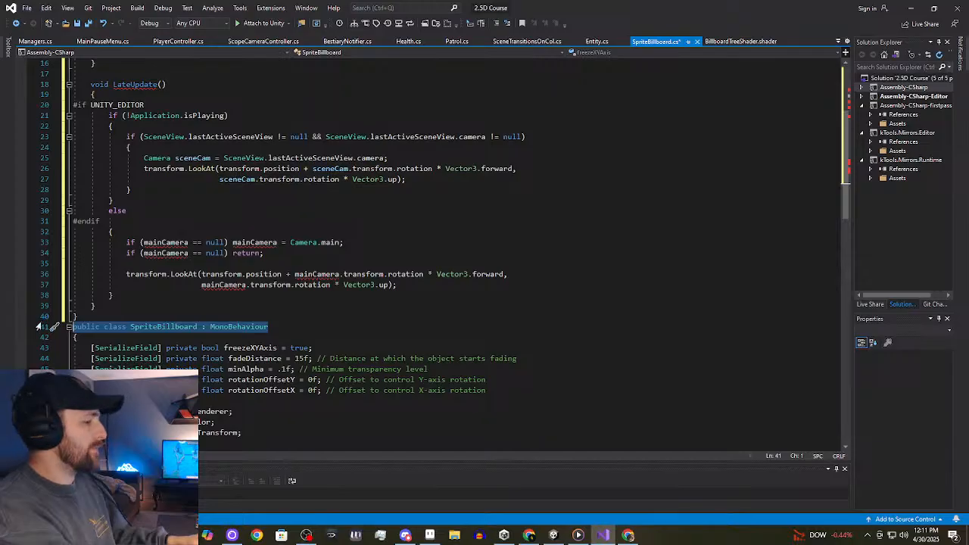
key(ctrl+x)
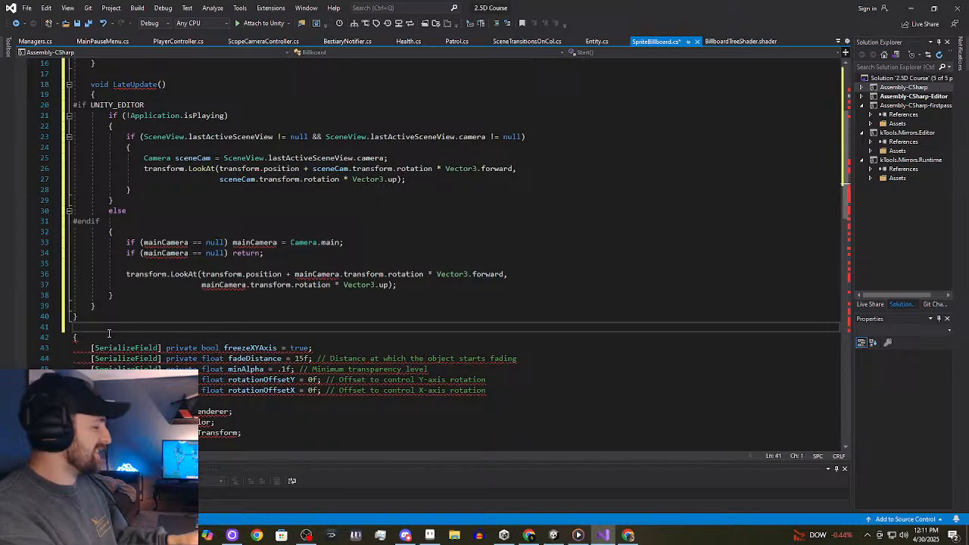
Undo the pasted Billboard code and the Unity_Editor AlwaysExecute block at the start of SpriteBillboard.cs.
key(ctrl+z)
key(ctrl+z)
key(ctrl+z)
key(ctrl+z)
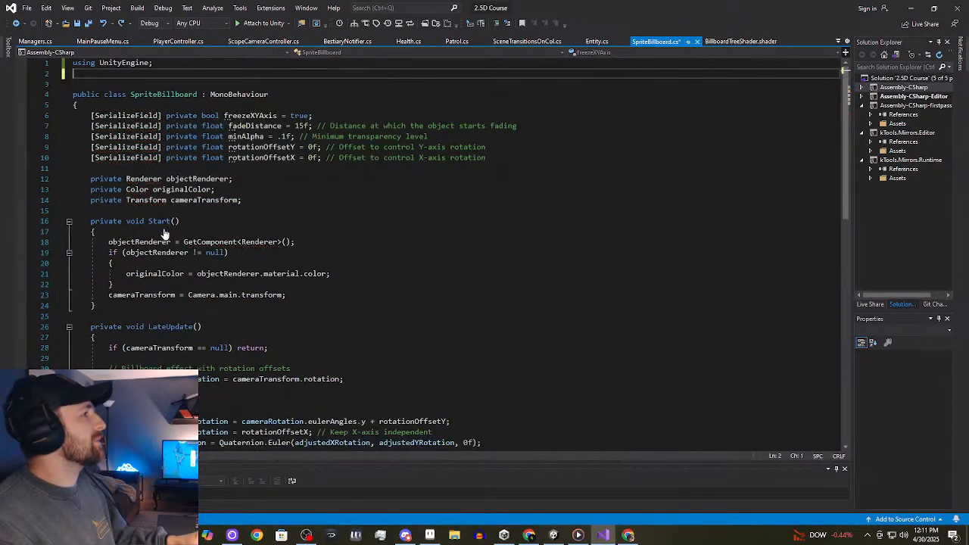
Return to Unity and enlarge the Game view to check the autumn forest, restoring a large Scene view when done.
click(913, 9)
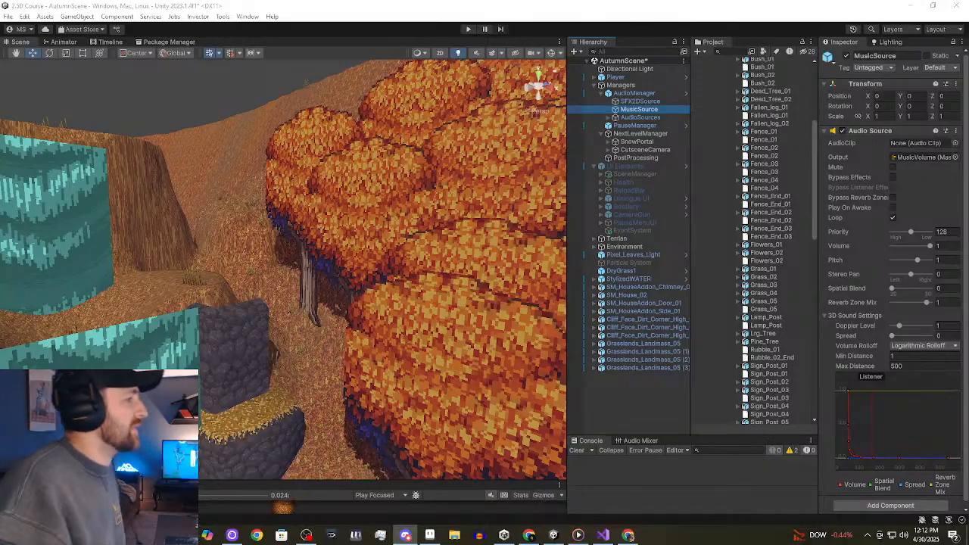
drag(342, 480, 362, 118)
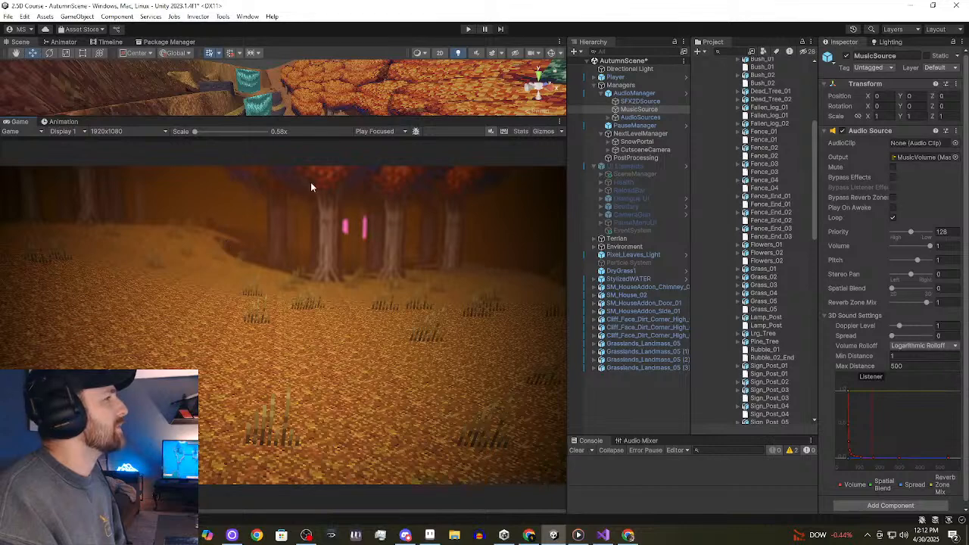
drag(296, 125, 326, 402)
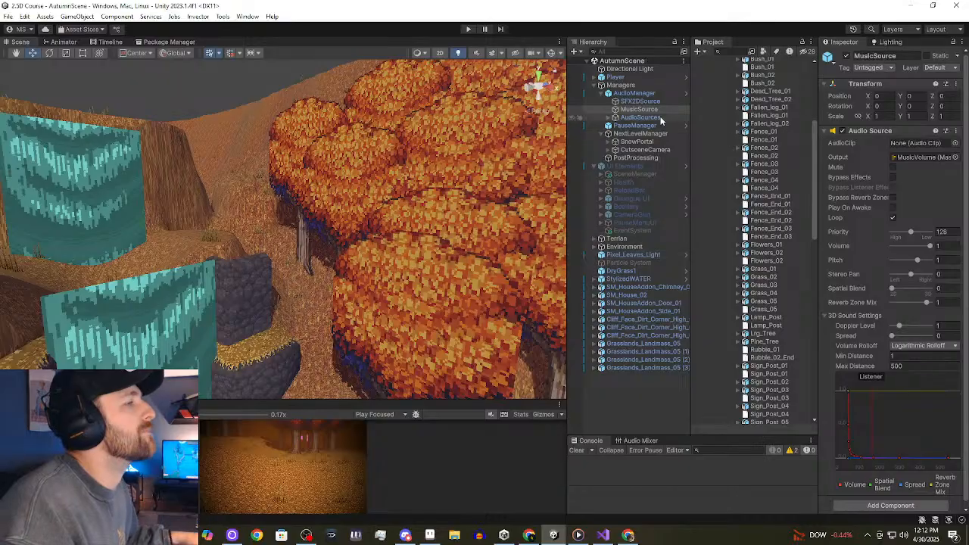
Open BlizzardScene from the project's Scenes folder.
scroll(724, 170, up, 5)
click(710, 159)
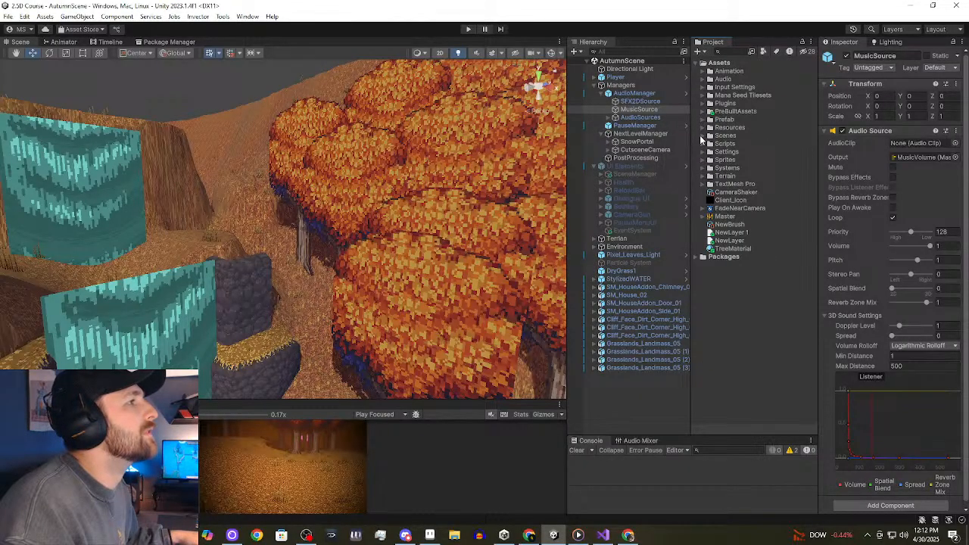
click(705, 136)
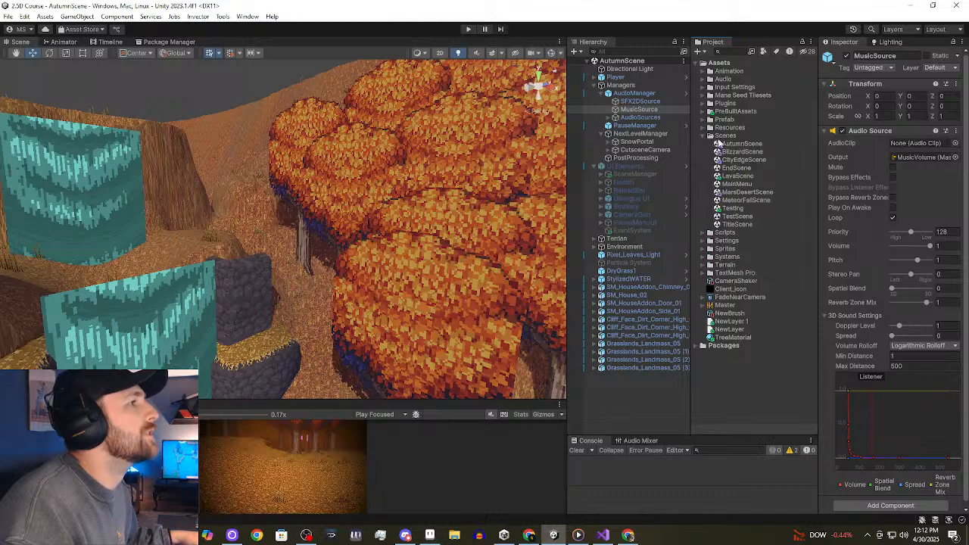
click(789, 153)
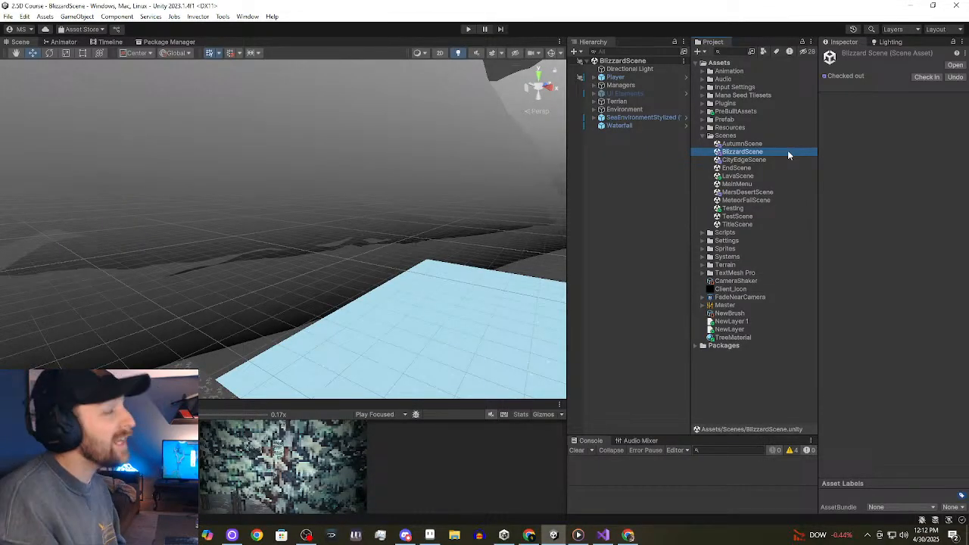
Examine the blizzard level's terrain, snowy forest, river and cabin from several viewpoints.
right_drag(424, 356, 736, 366)
right_drag(189, 246, 285, 242)
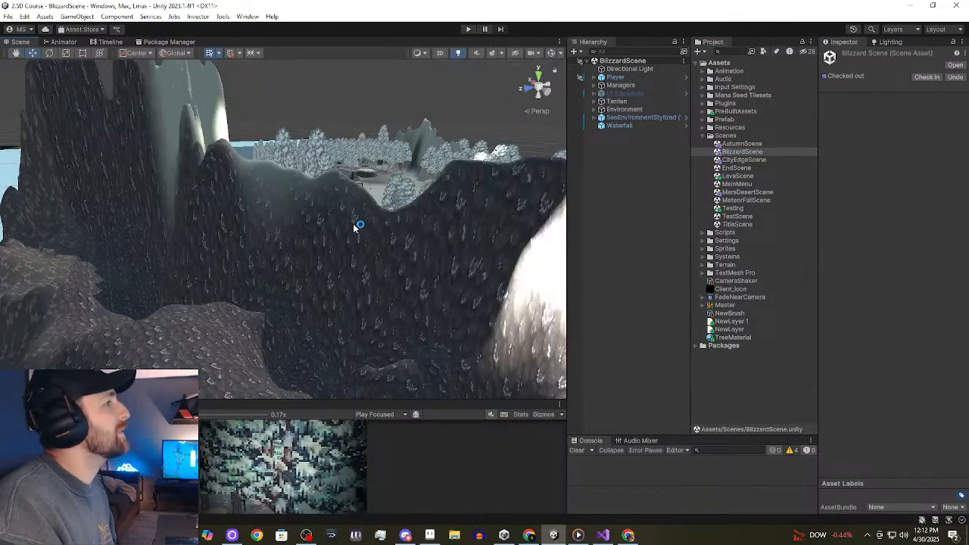
scroll(359, 225, up, 4)
scroll(498, 286, down, 2)
middle_drag(497, 286, 874, 408)
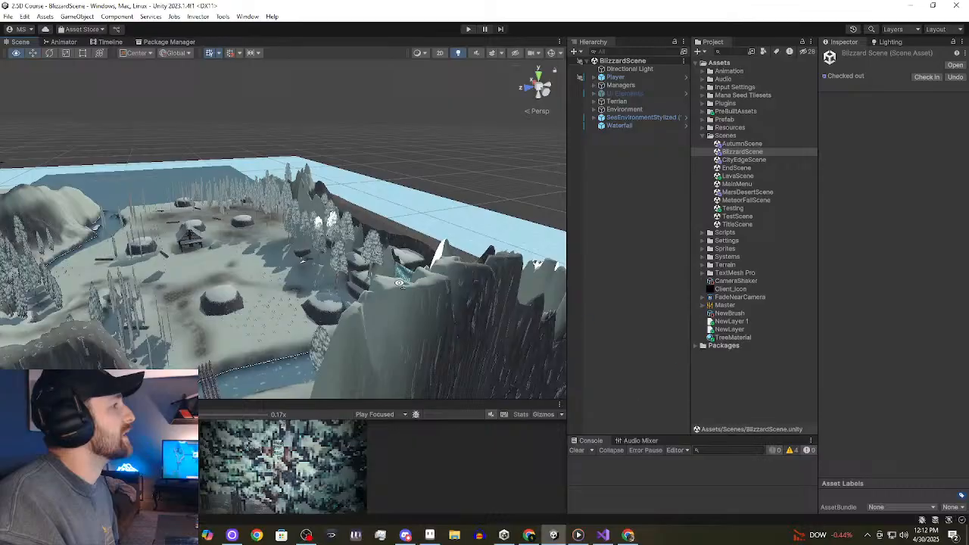
alt+drag(400, 285, 680, 169)
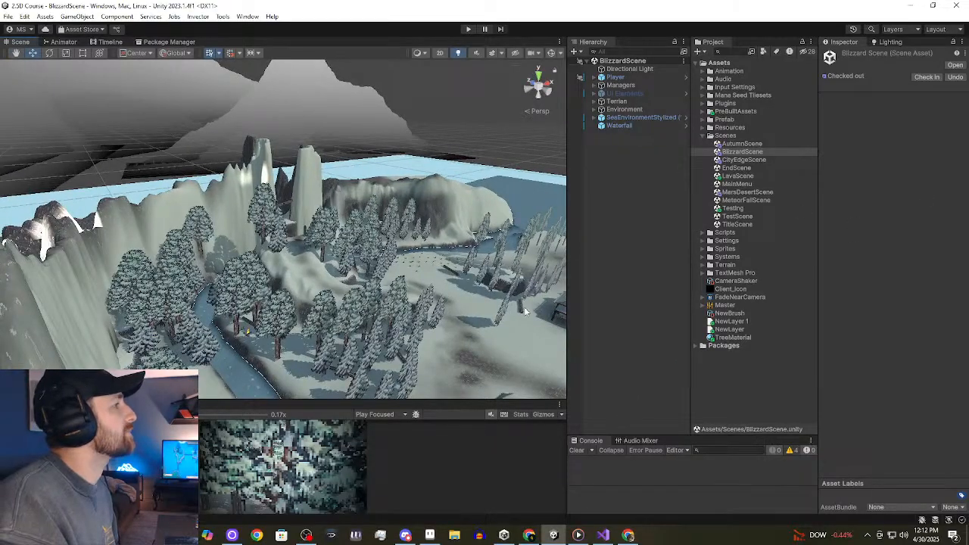
middle_drag(524, 307, 924, 240)
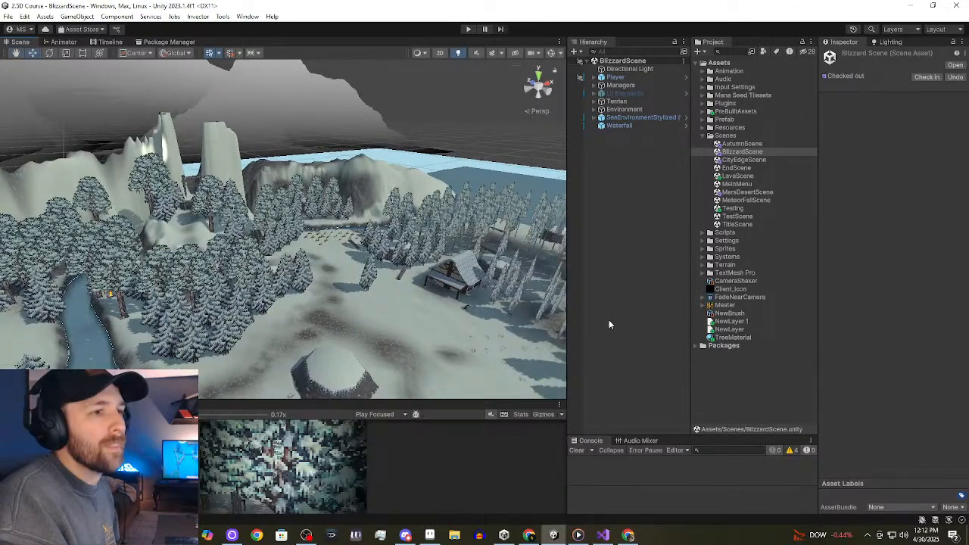
middle_drag(502, 310, 6, 3)
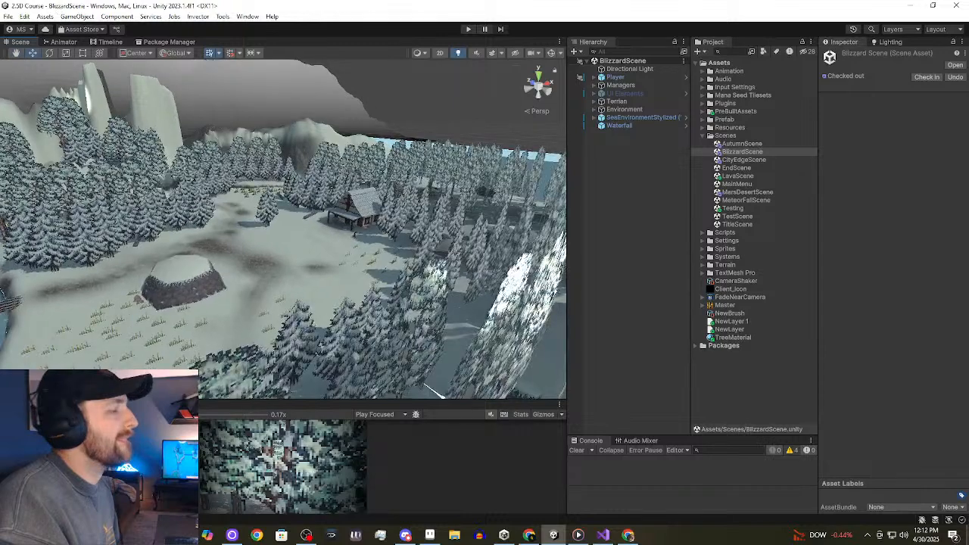
right_drag(361, 301, 296, 315)
middle_drag(296, 316, 952, 184)
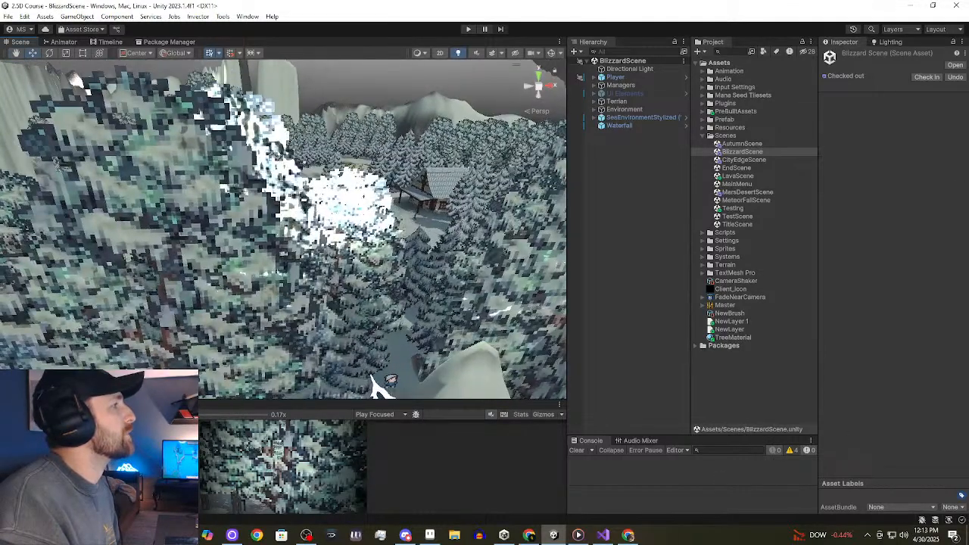
middle_drag(265, 228, 252, 357)
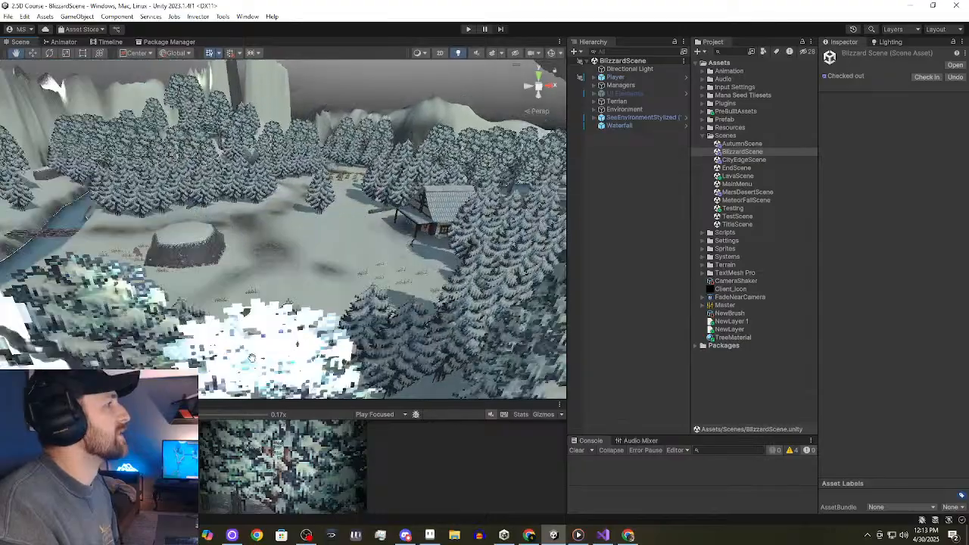
scroll(252, 357, up, 3)
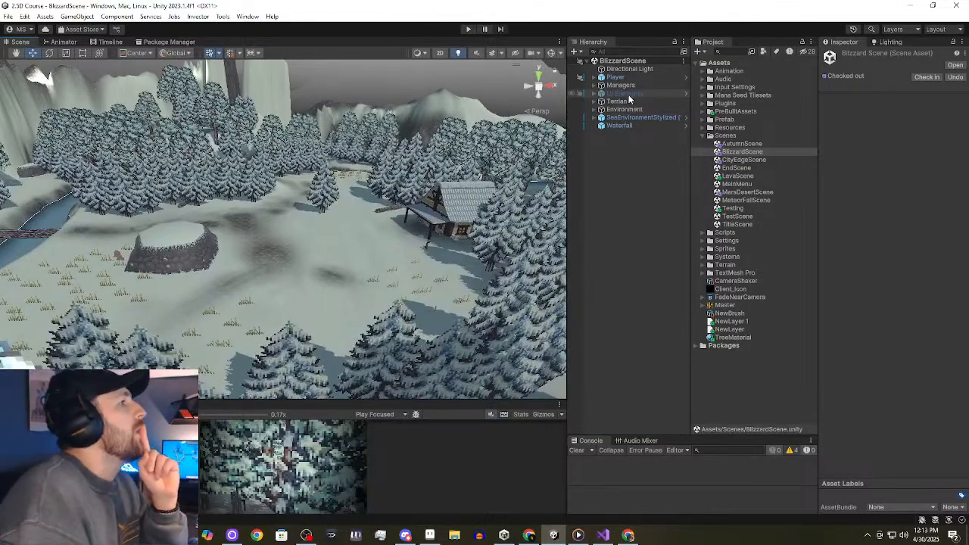
Examine the Managers object's music track setting and the AudioManager's sound and music library components.
click(622, 85)
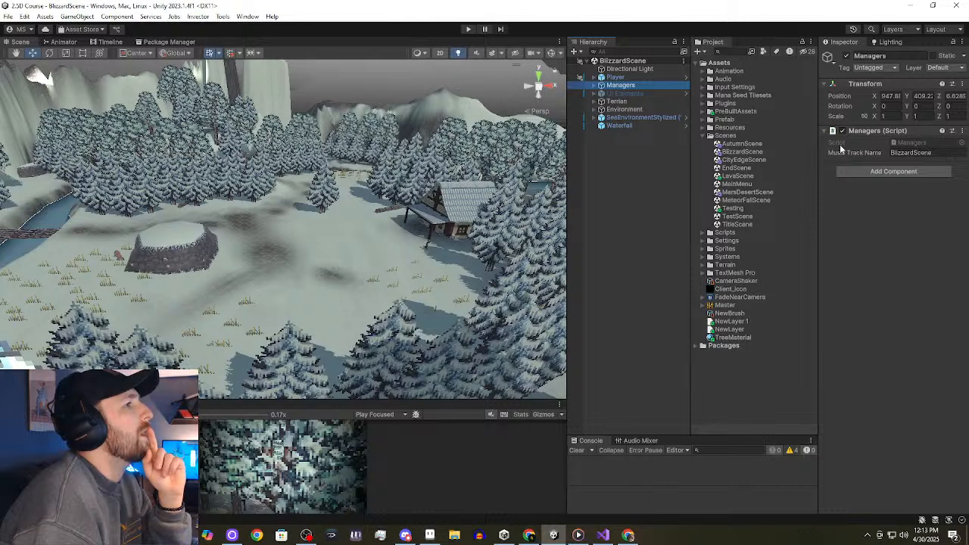
click(595, 86)
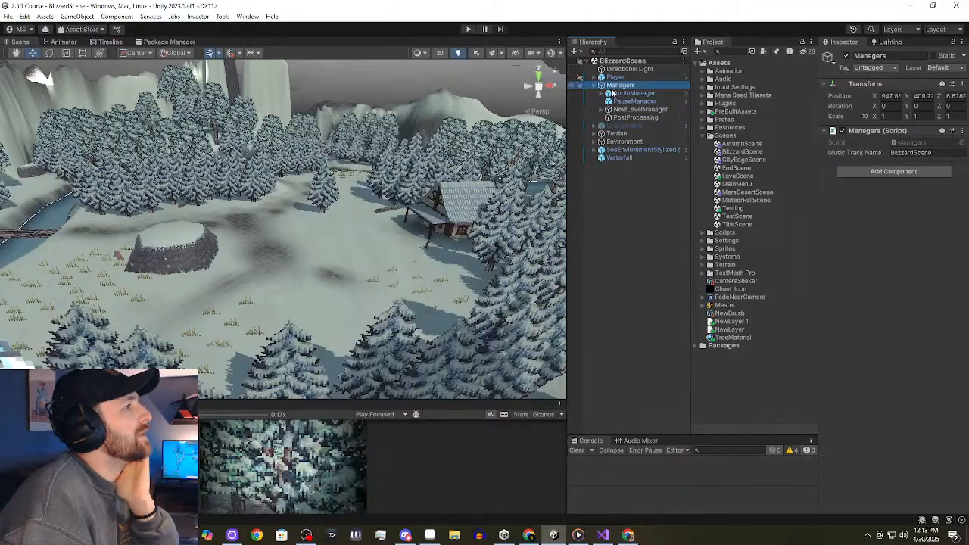
click(651, 93)
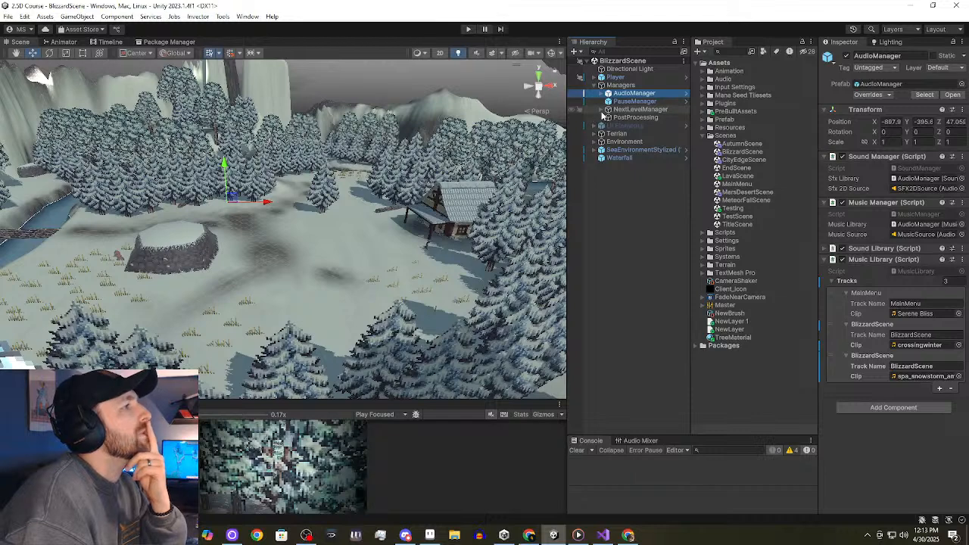
Inspect the SnowPortal and CutsceneCamera objects under NextLevelManager.
click(603, 110)
click(638, 118)
click(657, 126)
click(659, 116)
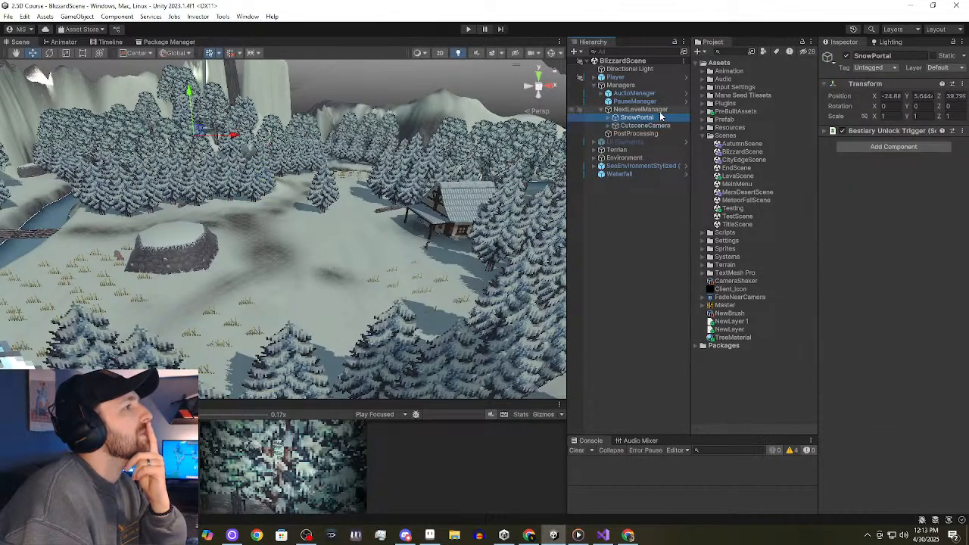
click(660, 111)
click(653, 125)
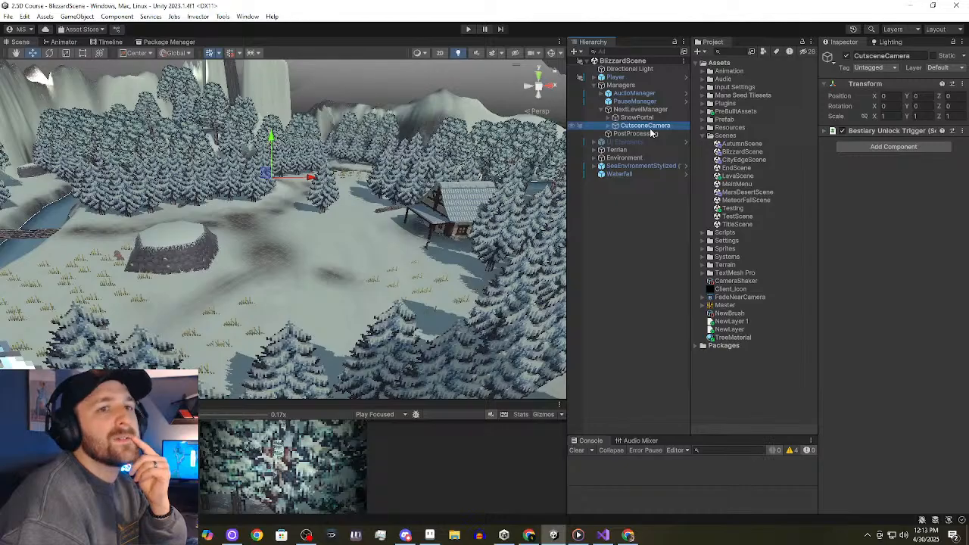
Examine the Sprite Renderer and Audio Source on SnowPortal's PortalTrigger, and collapse NextLevelManager.
click(637, 118)
click(616, 118)
click(640, 125)
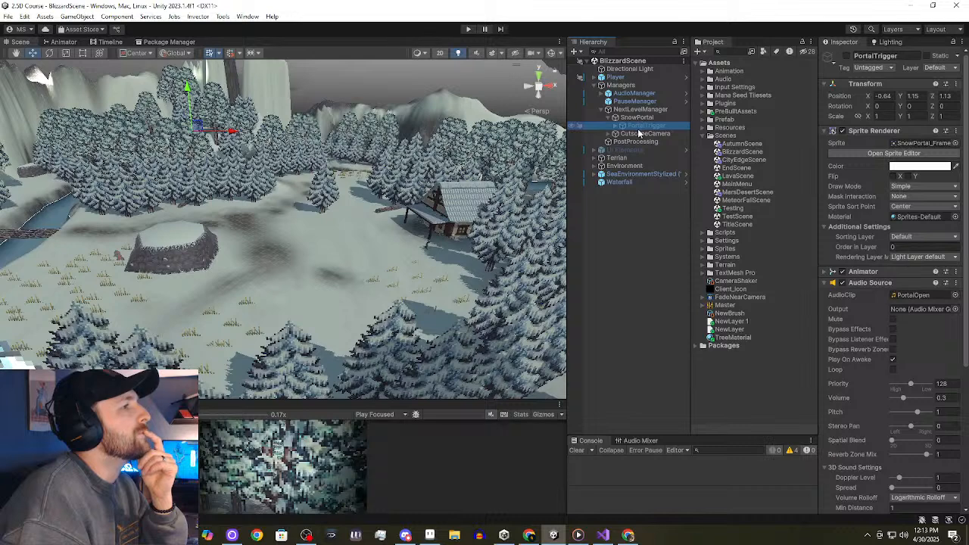
click(615, 127)
click(616, 125)
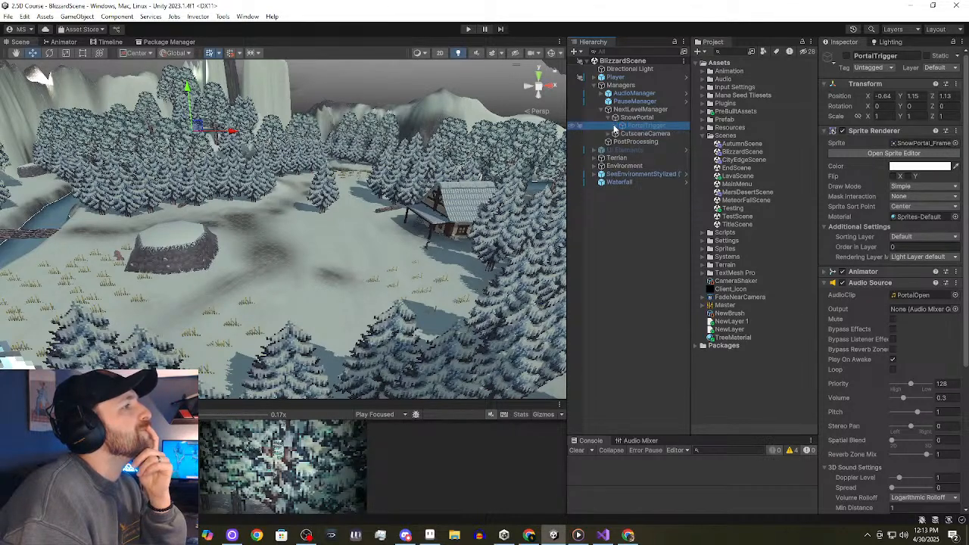
click(621, 110)
click(603, 111)
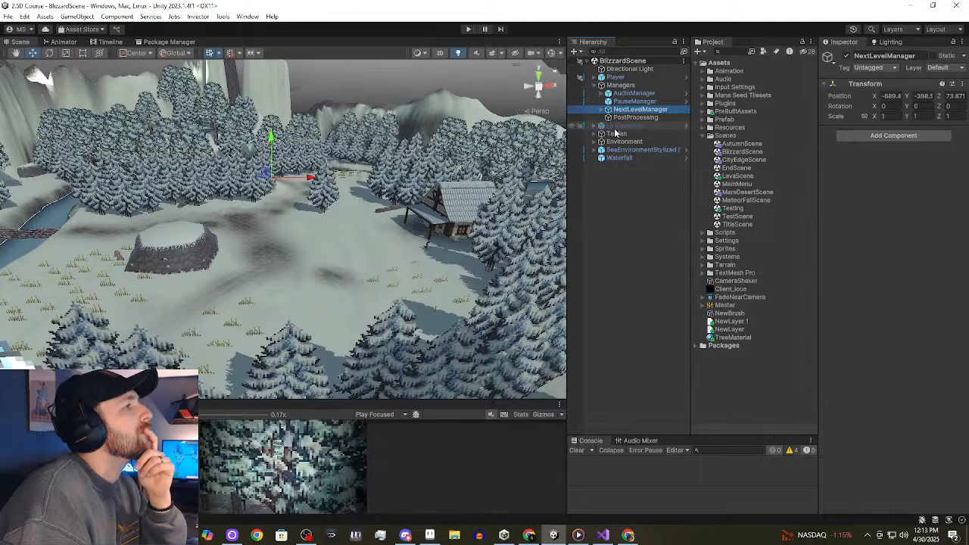
Inspect the Player object's components and child objects.
click(625, 78)
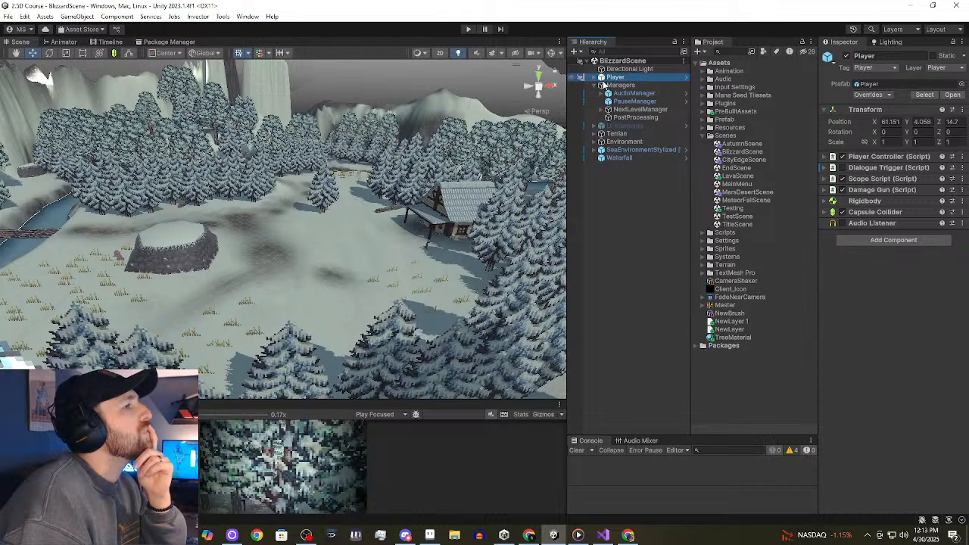
click(596, 78)
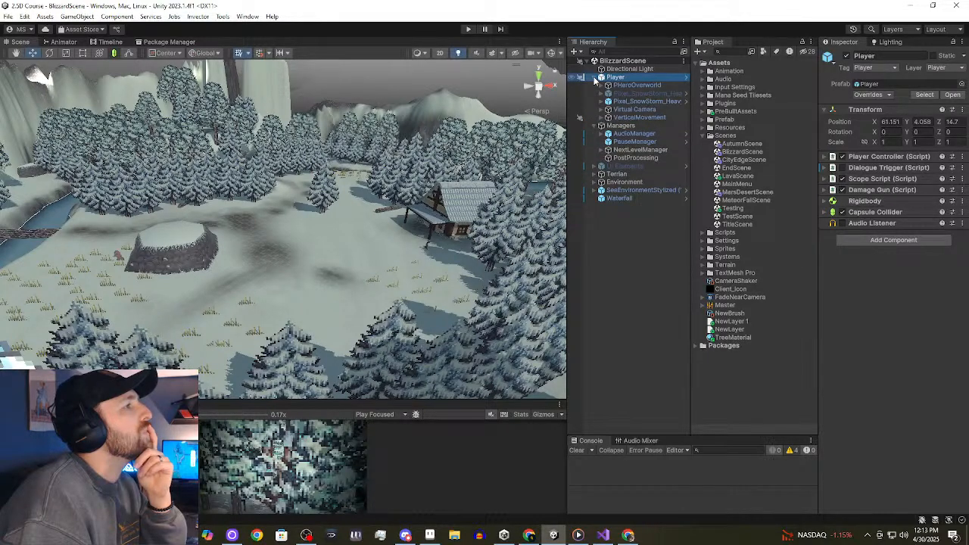
click(596, 78)
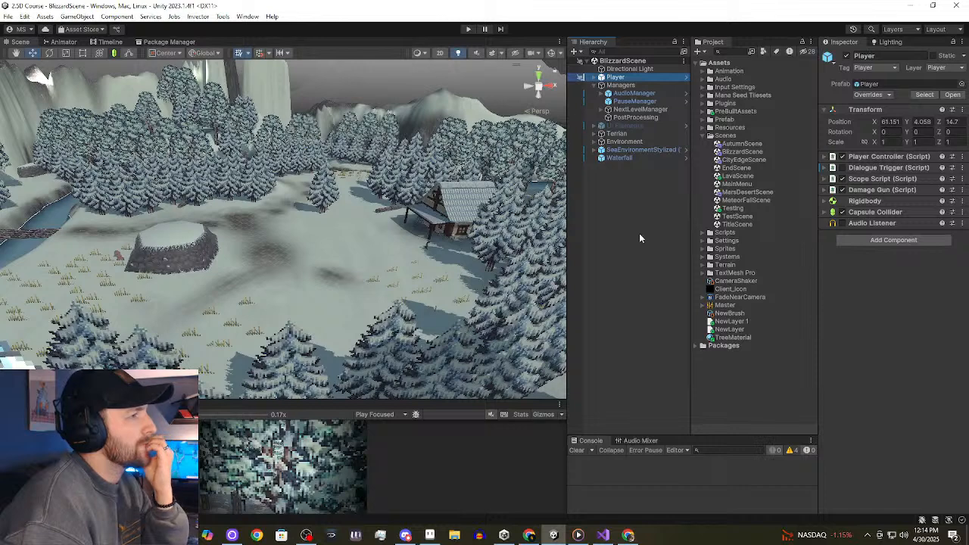
Reopen NextLevelManager and examine the PortalCamera's camera settings under CutsceneCamera, collapsing the group when done.
click(611, 111)
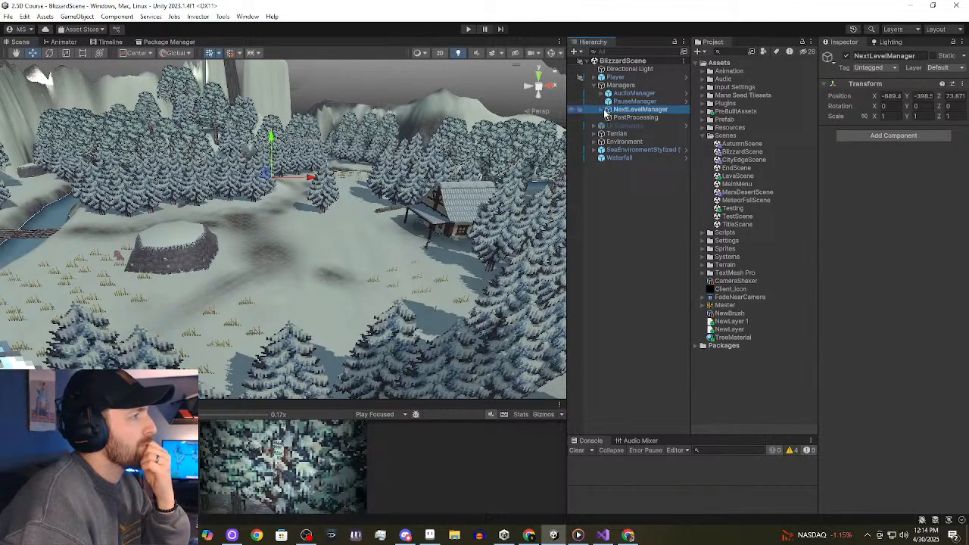
click(608, 110)
click(658, 119)
click(658, 112)
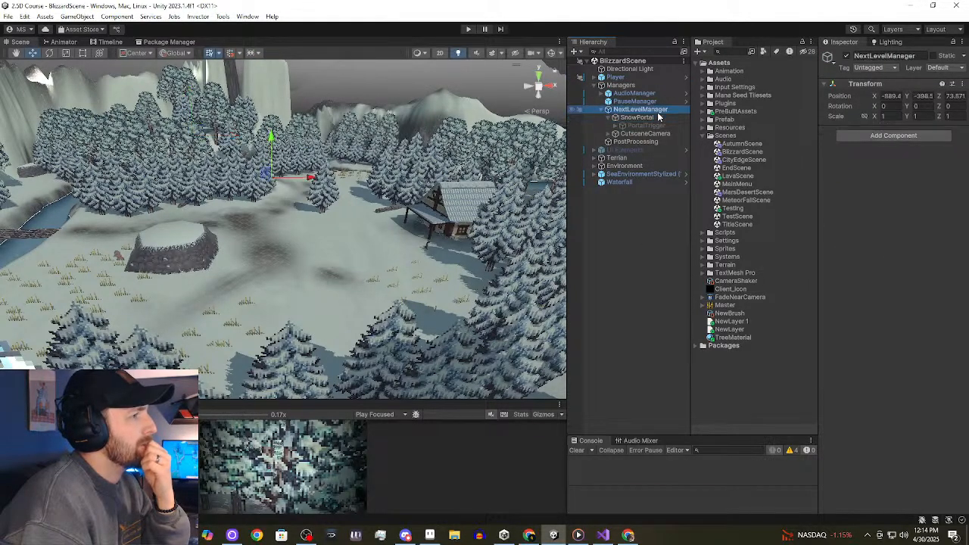
click(656, 115)
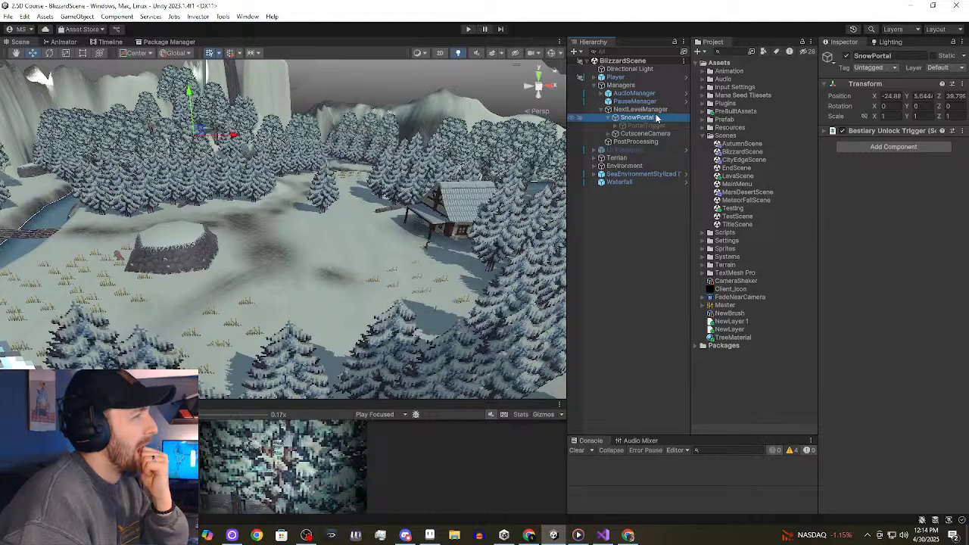
click(609, 134)
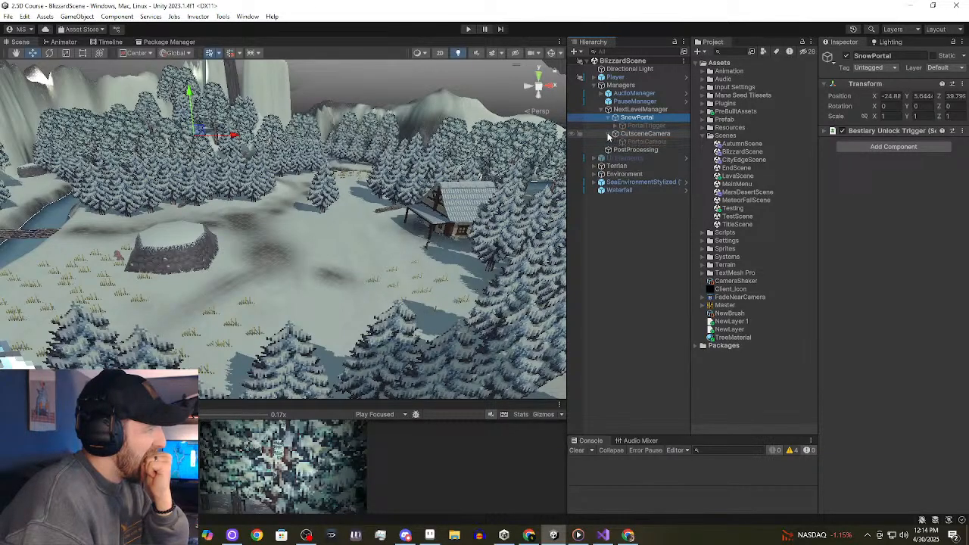
click(656, 143)
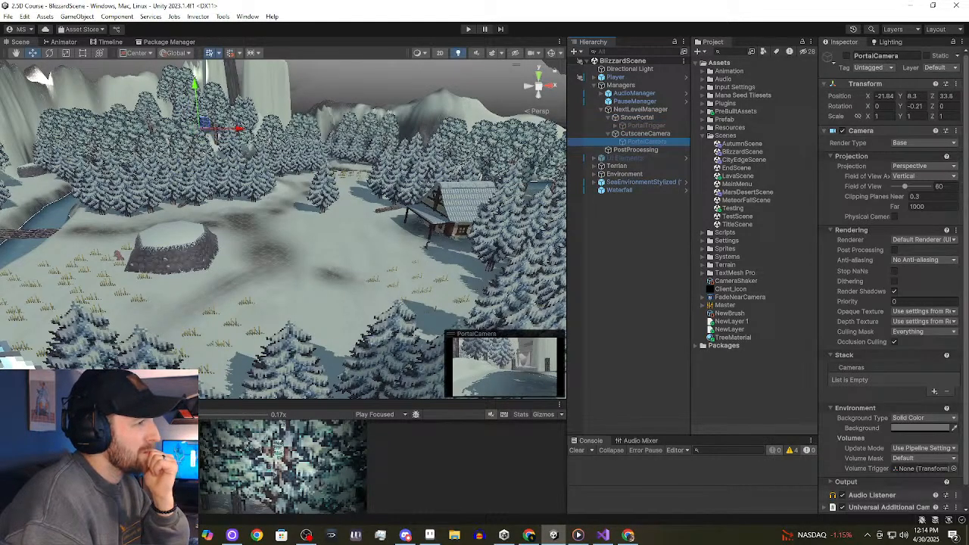
scroll(867, 421, down, 1)
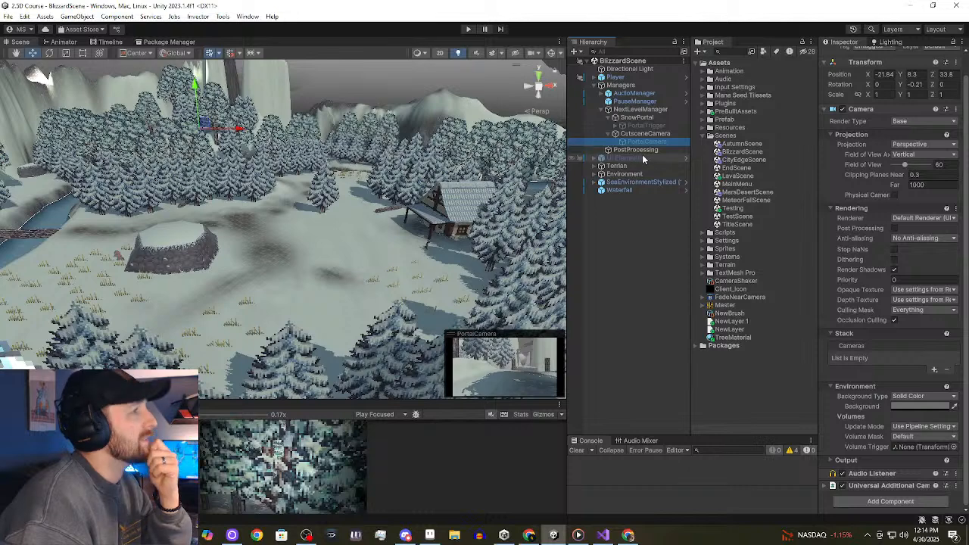
click(601, 110)
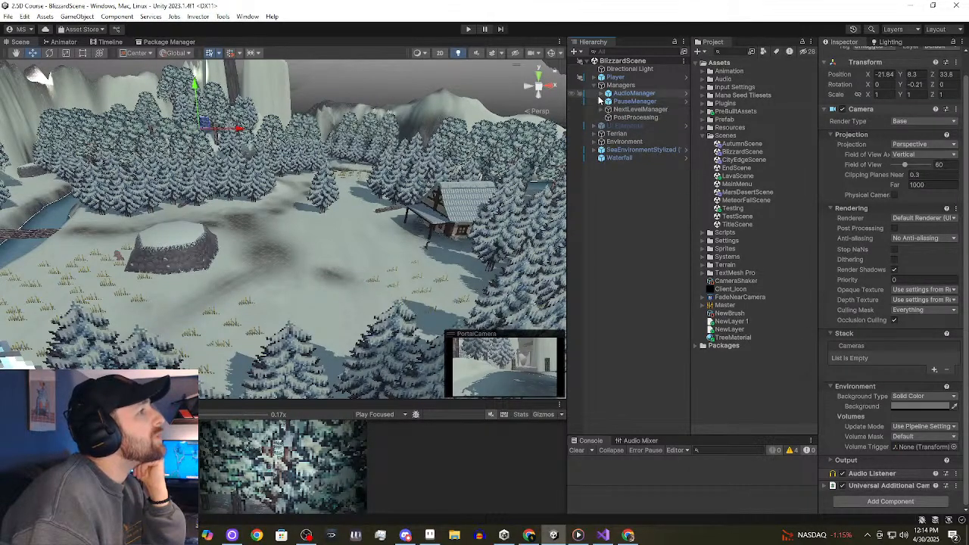
Collapse Managers and examine the UI Elements prefab and its EventSystem components.
click(595, 84)
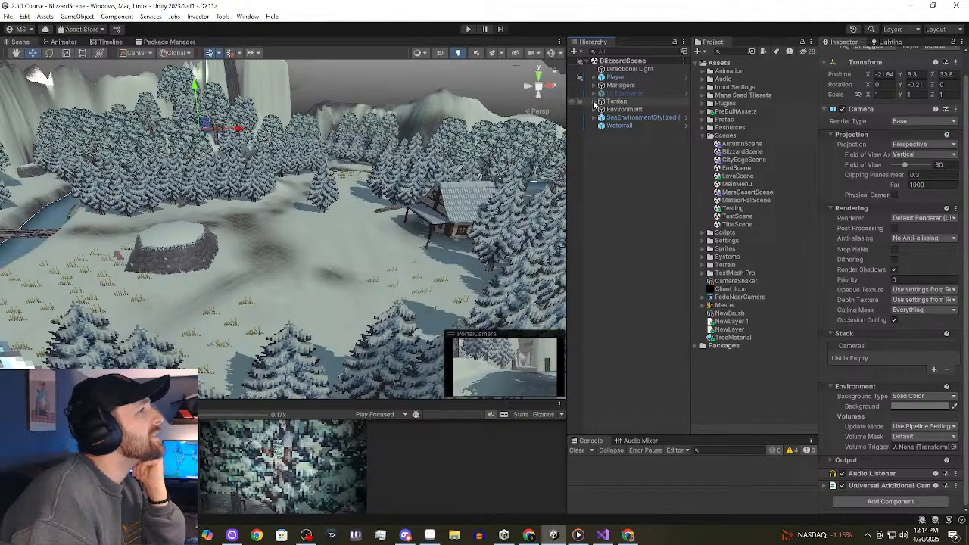
click(595, 101)
click(594, 102)
click(593, 94)
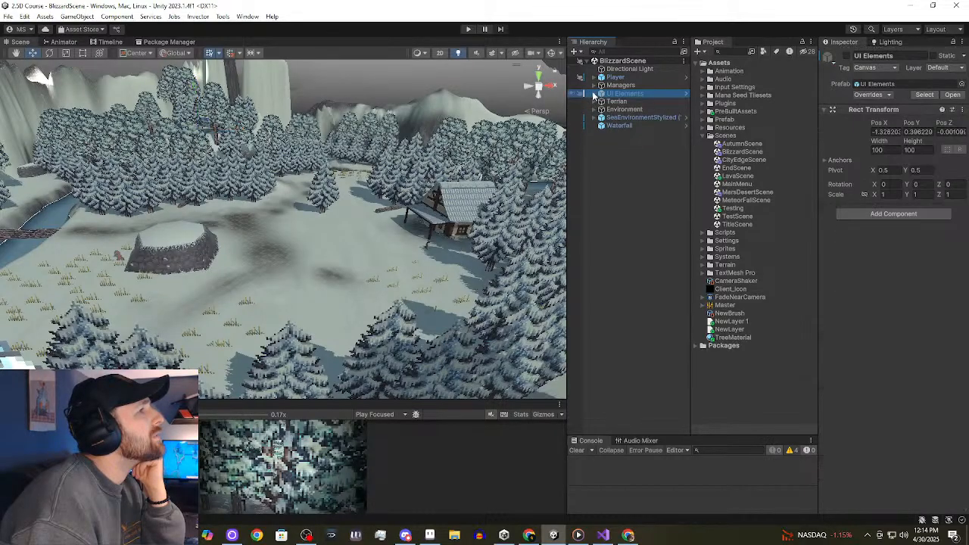
click(594, 94)
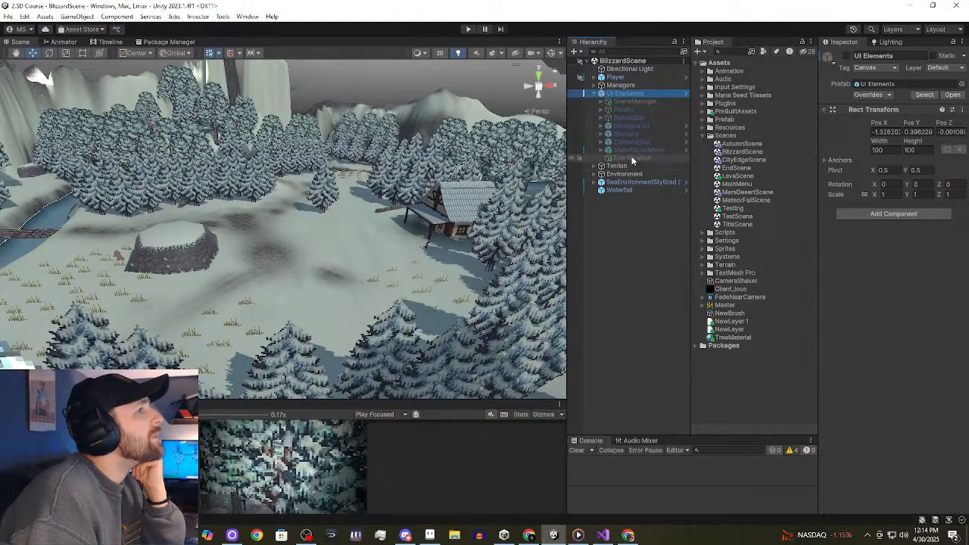
click(633, 157)
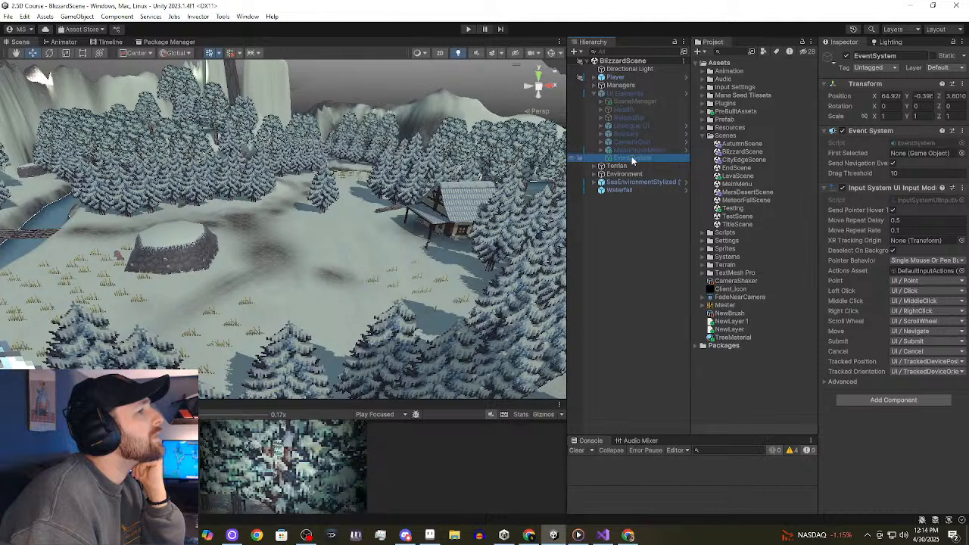
Examine the Scene Transitions script on SceneManager's SceneTrans object and the components of its PanelFadeTransition child.
click(634, 101)
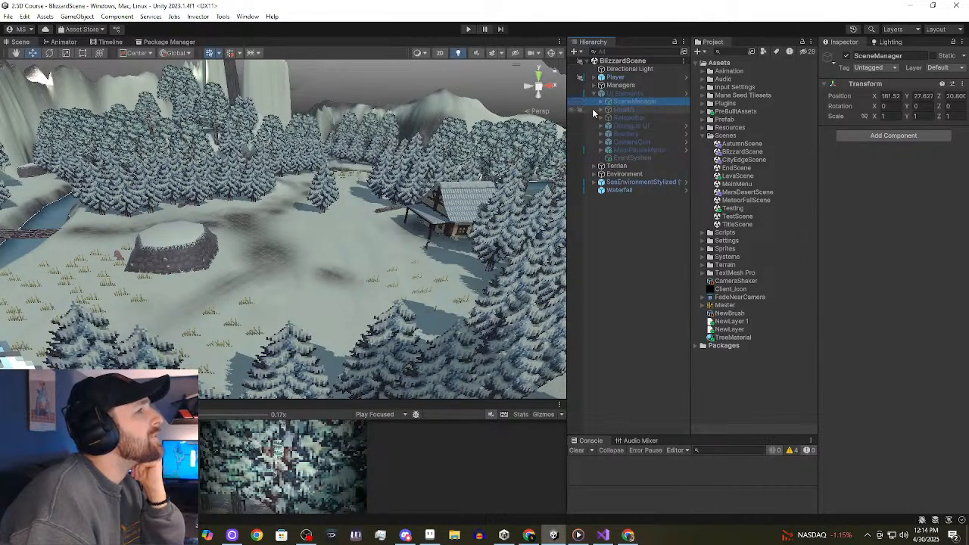
click(601, 102)
click(661, 110)
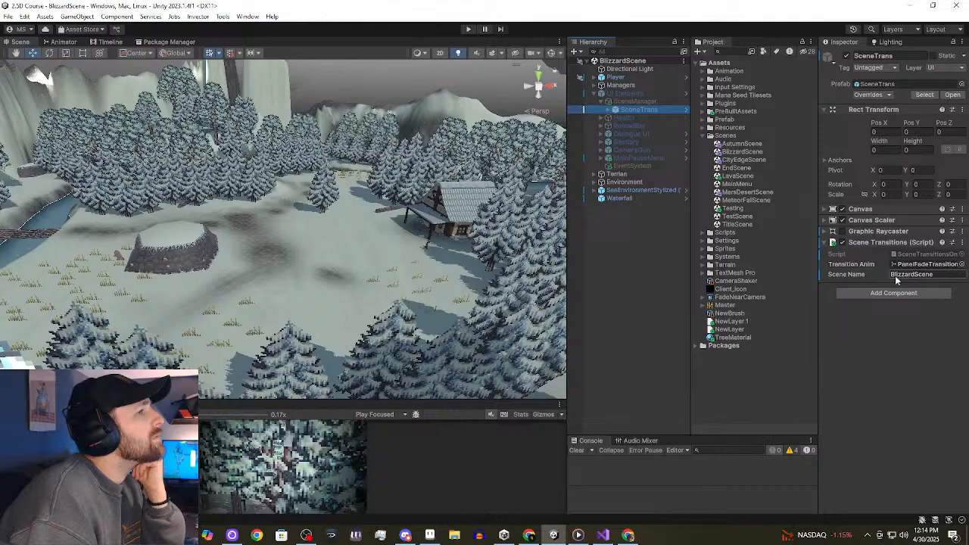
click(608, 110)
double_click(643, 123)
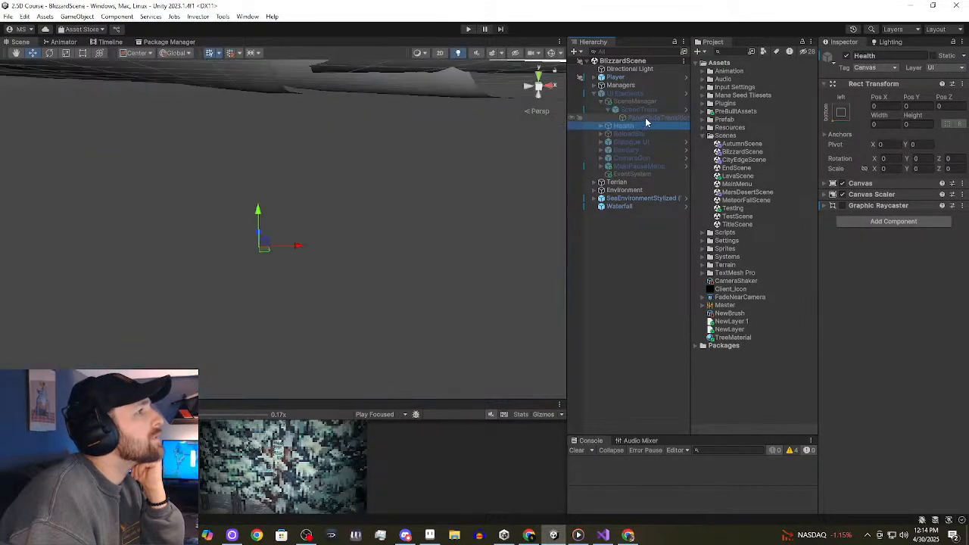
click(671, 117)
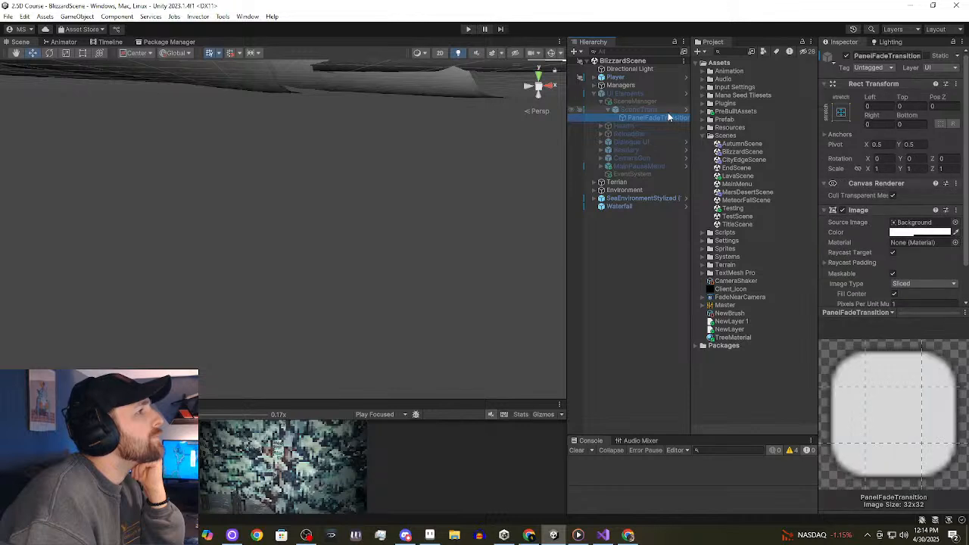
scroll(892, 270, down, 2)
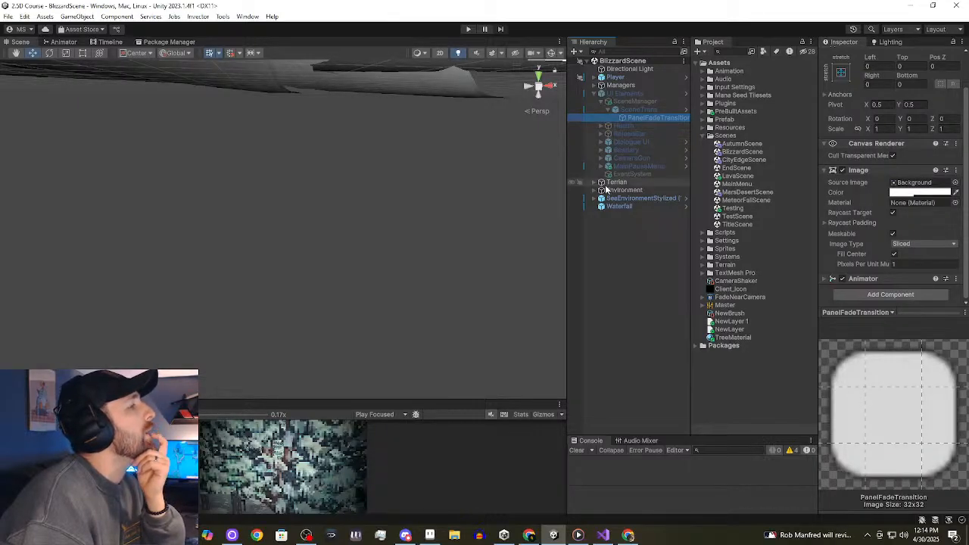
Check the child objects of the pause menu under UI Elements and collapse the UI group.
click(601, 166)
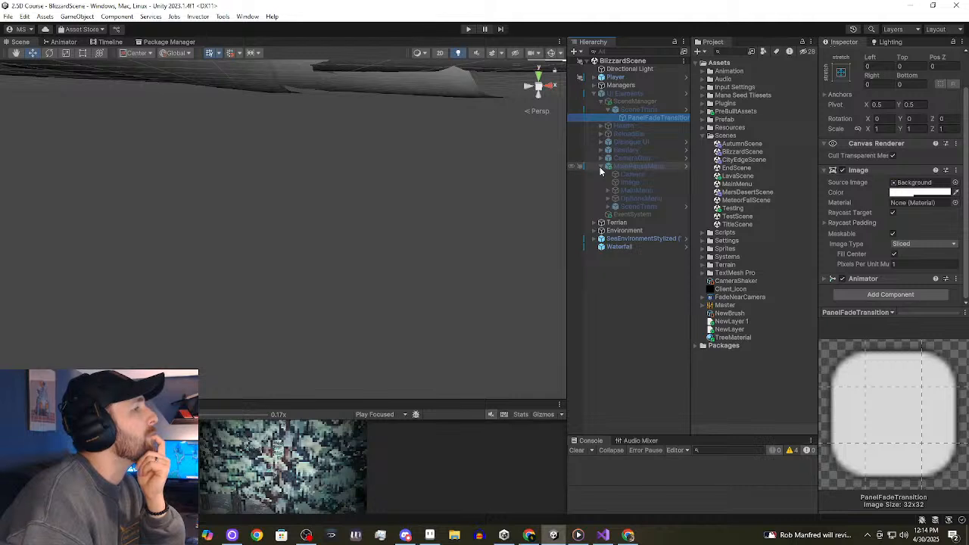
click(601, 166)
click(601, 166)
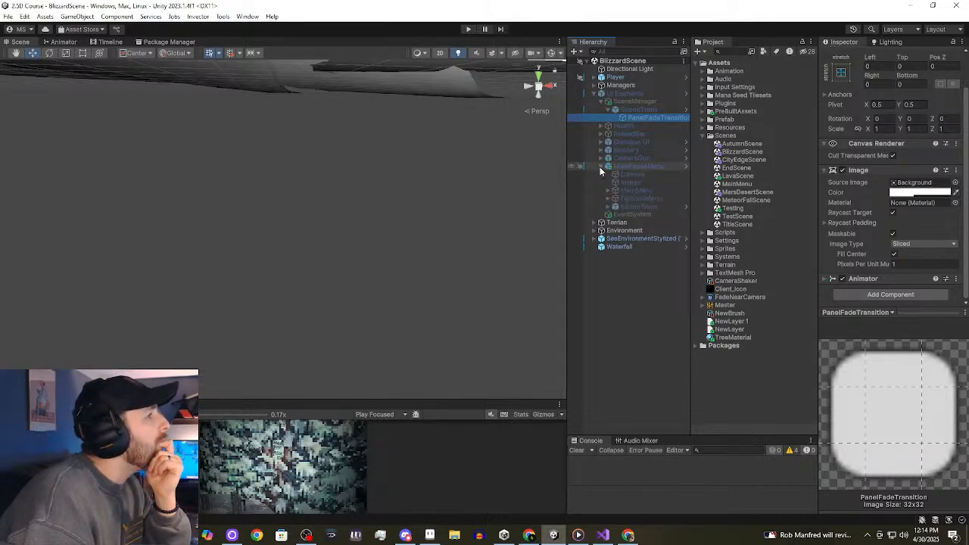
click(600, 166)
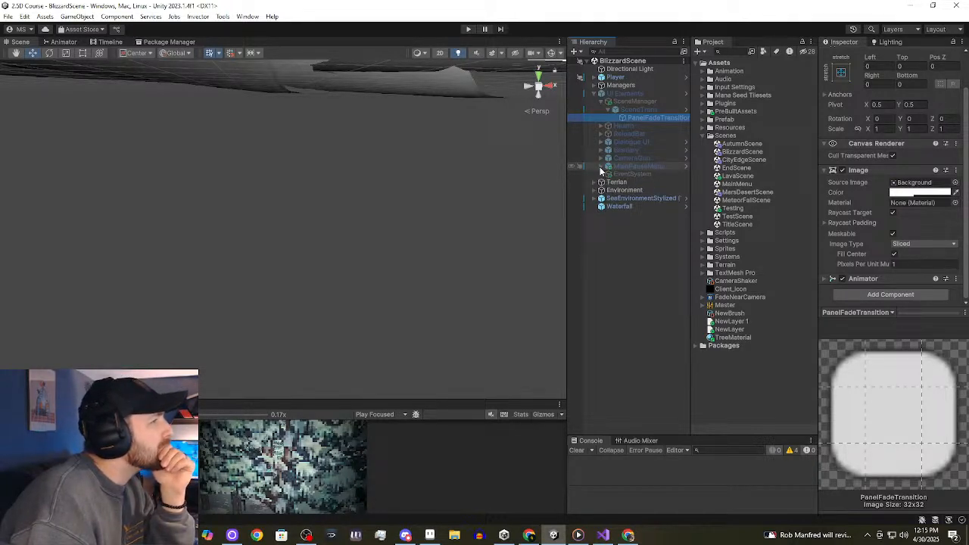
click(595, 93)
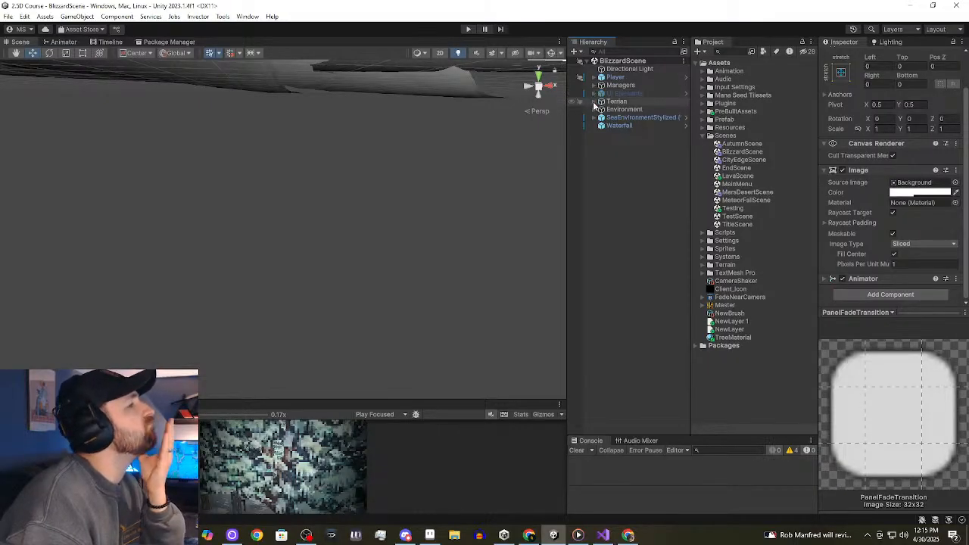
Move the loose SeaEnvironmentStylized and Waterfall objects into Environment's Weather/Water group, and collapse Environment.
click(594, 109)
click(655, 168)
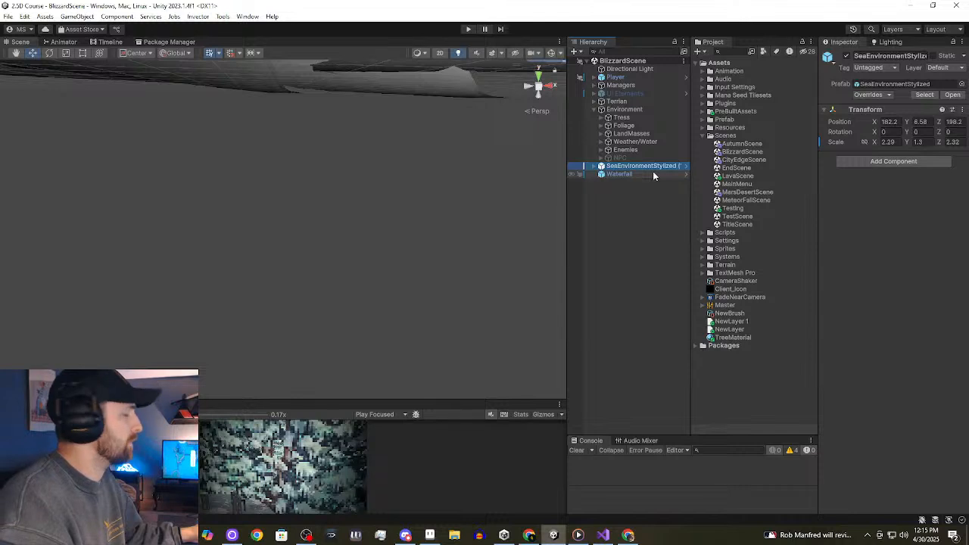
shift+click(653, 173)
drag(654, 165, 627, 141)
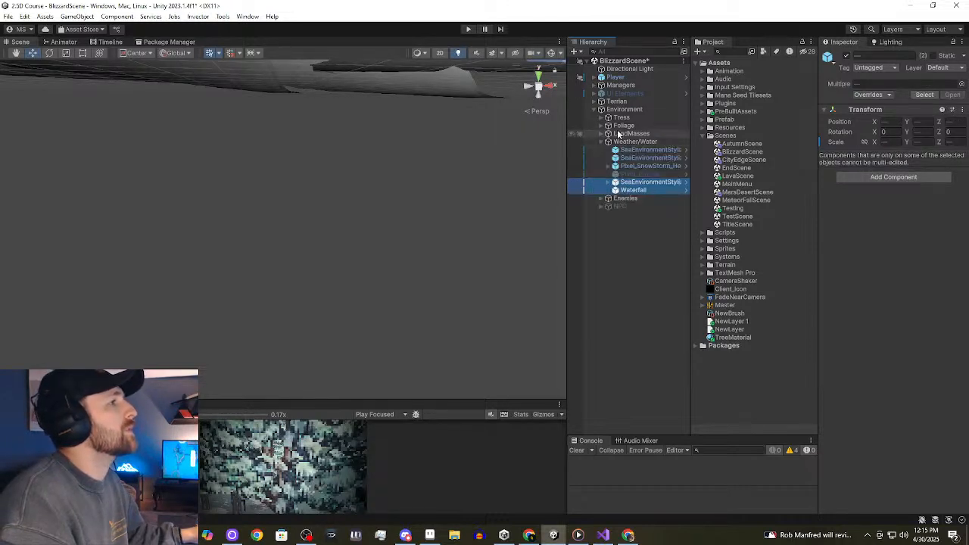
click(594, 109)
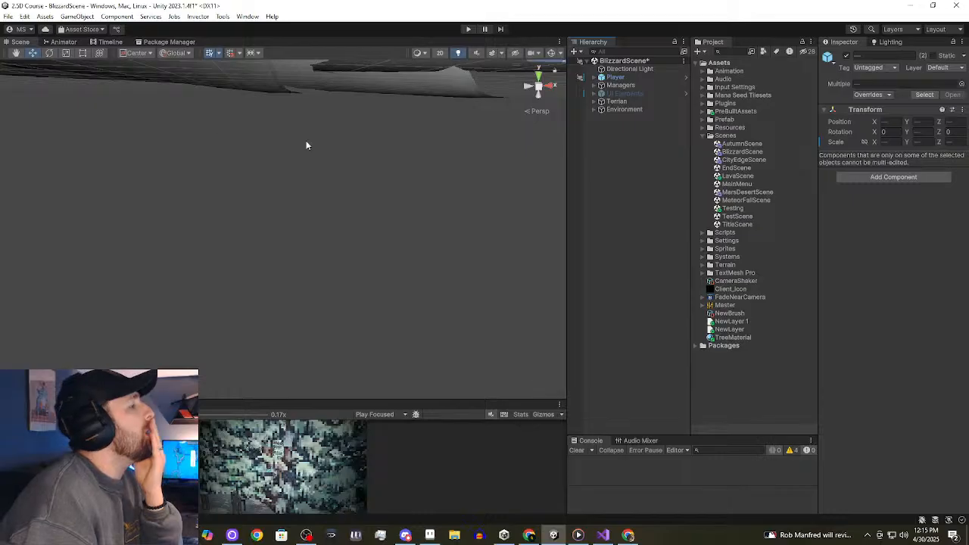
right_drag(306, 146, 307, 539)
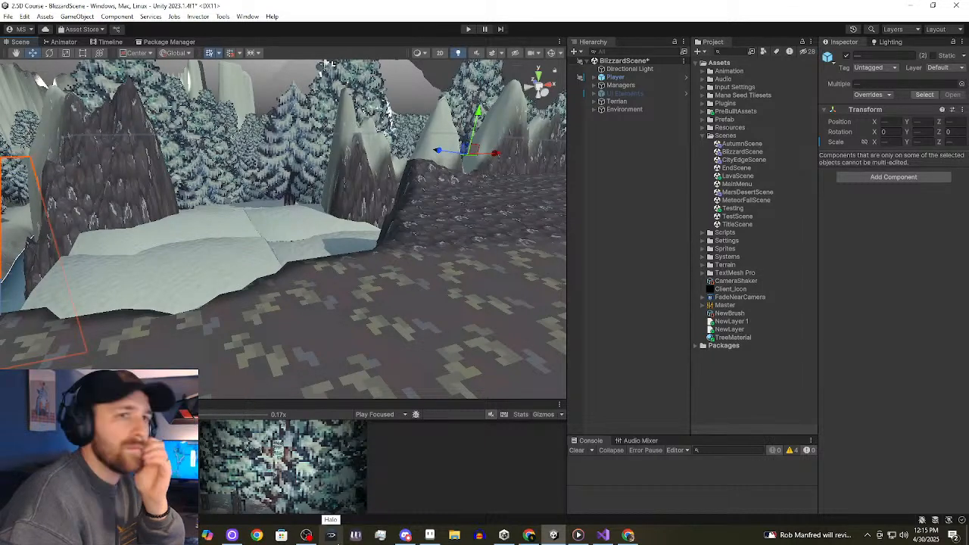
Expand Managers and examine the components of NextLevelManager, its SnowPortal and CutsceneCamera children, and PostProcessing.
mouse_move(397, 537)
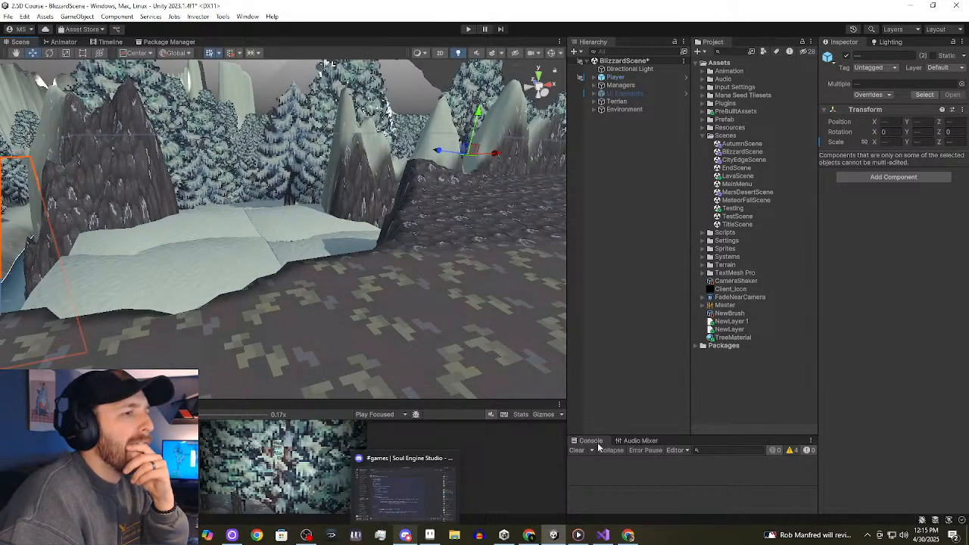
click(595, 86)
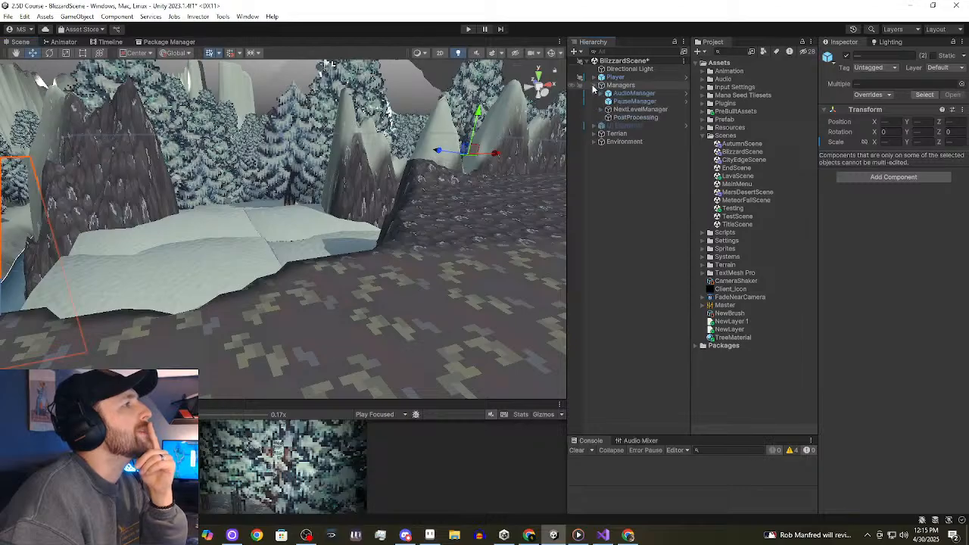
click(643, 93)
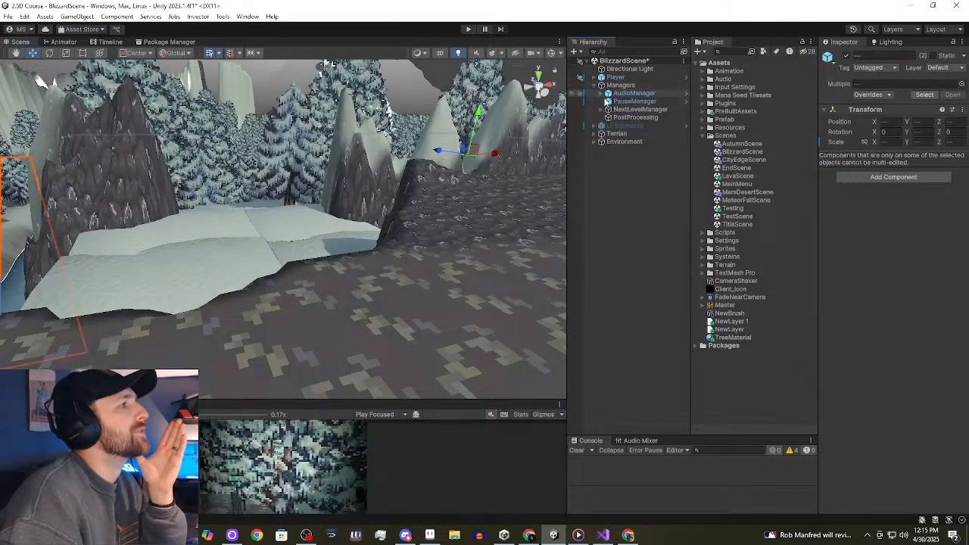
click(638, 109)
click(602, 110)
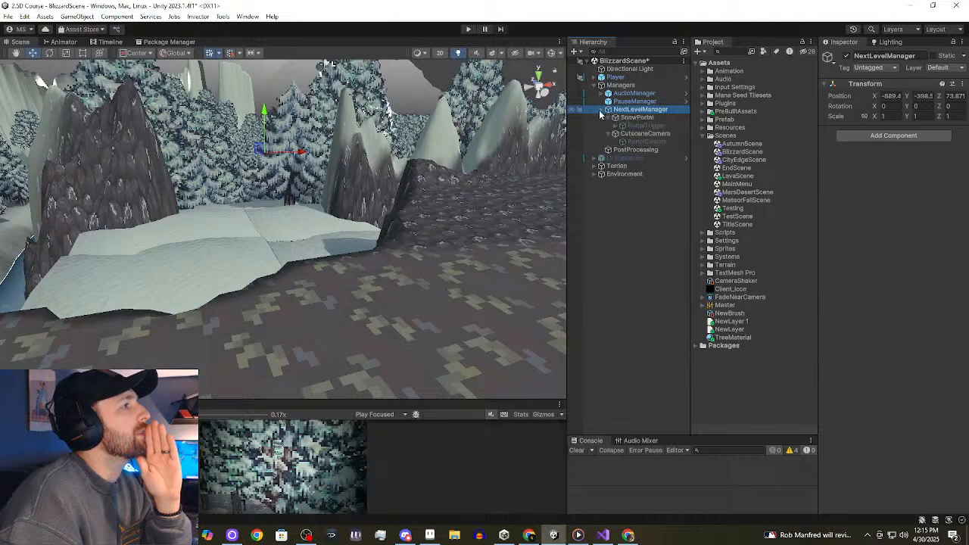
click(636, 118)
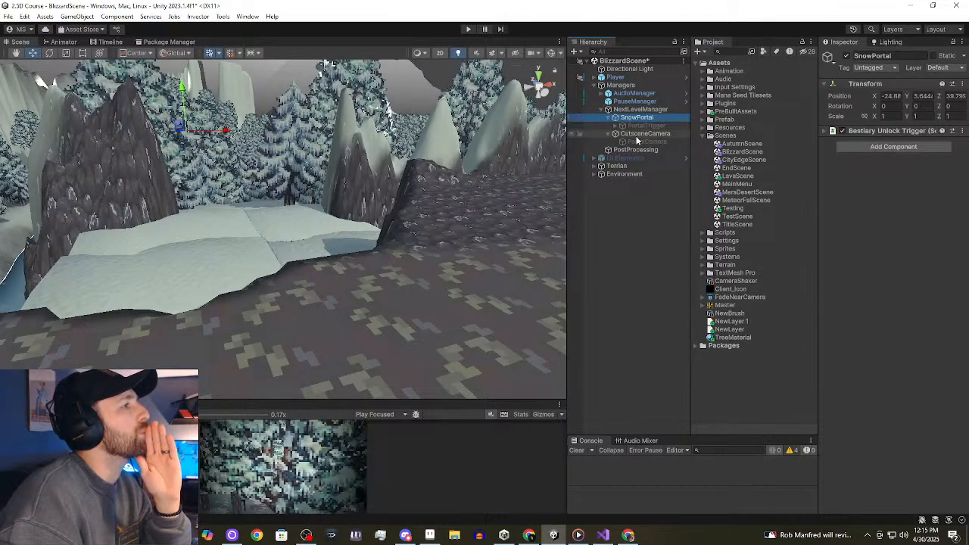
click(640, 133)
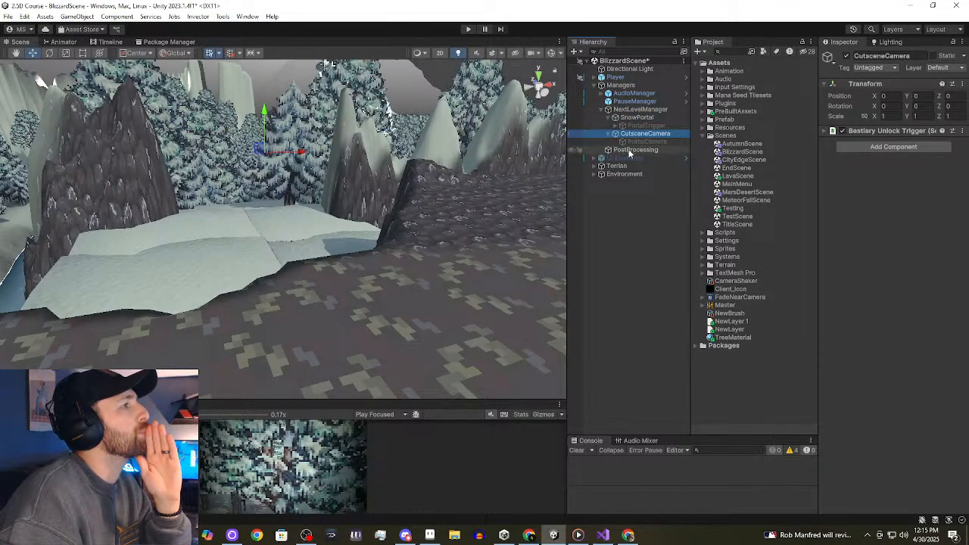
click(630, 150)
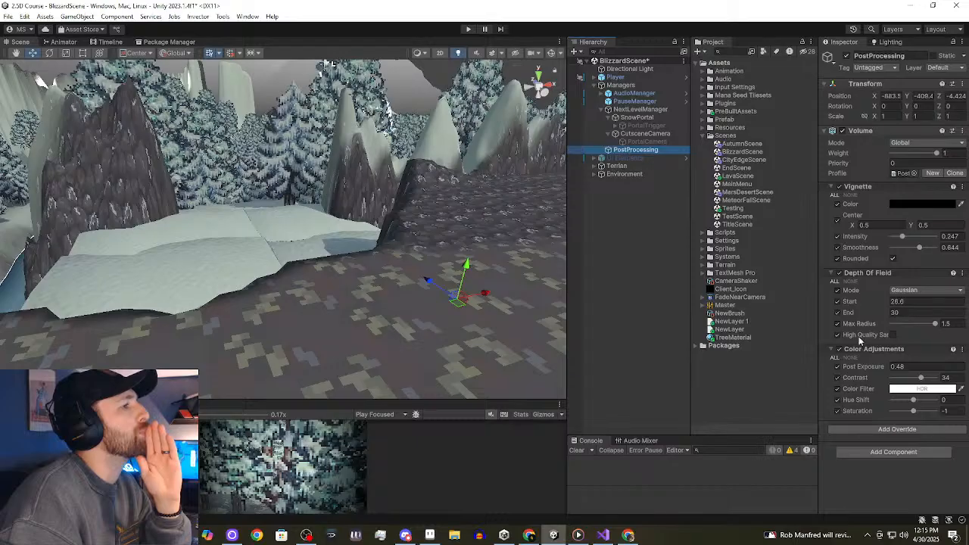
Expand Player to review its child objects, and check the Music Track Name on the Managers script.
click(622, 78)
click(594, 78)
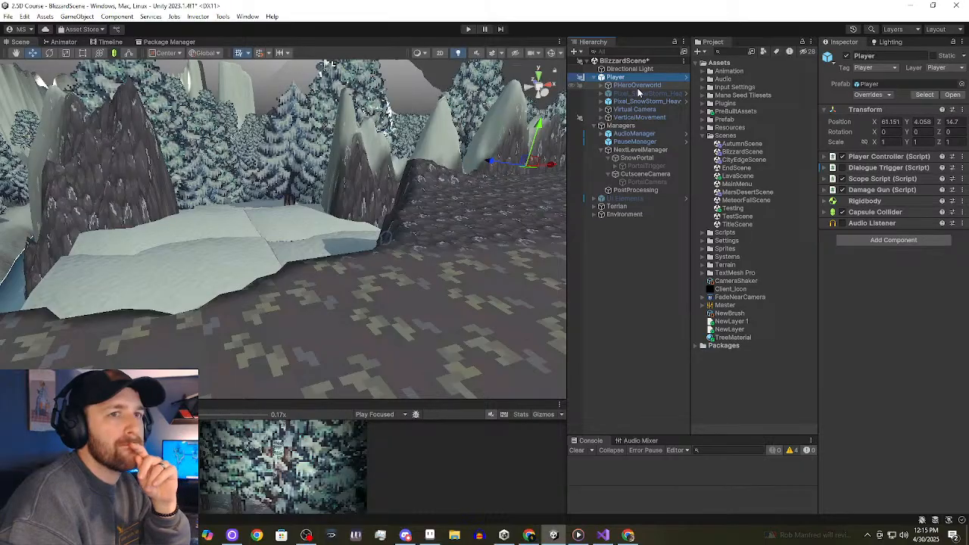
click(618, 125)
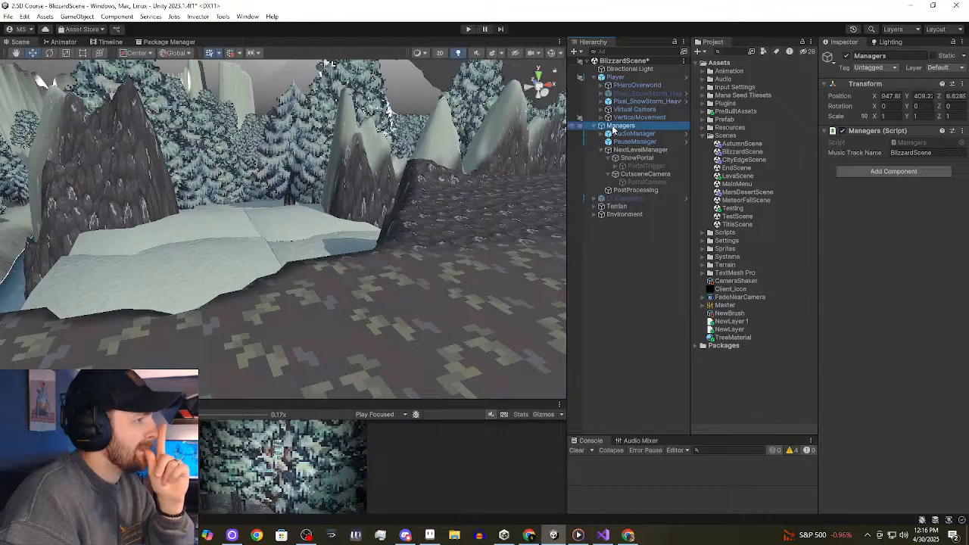
click(927, 153)
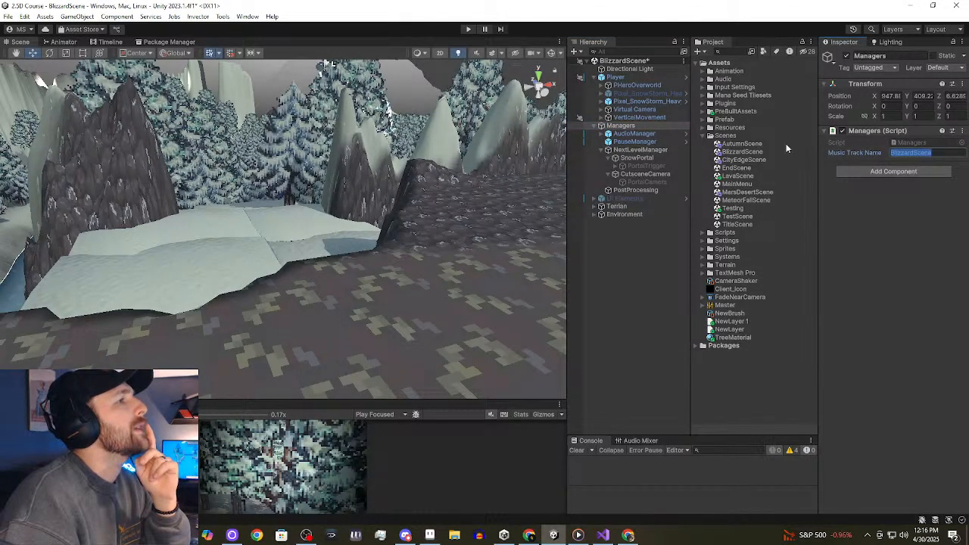
Expand the project's Audio folder and preview the Blizzard - LOOP clip.
click(706, 79)
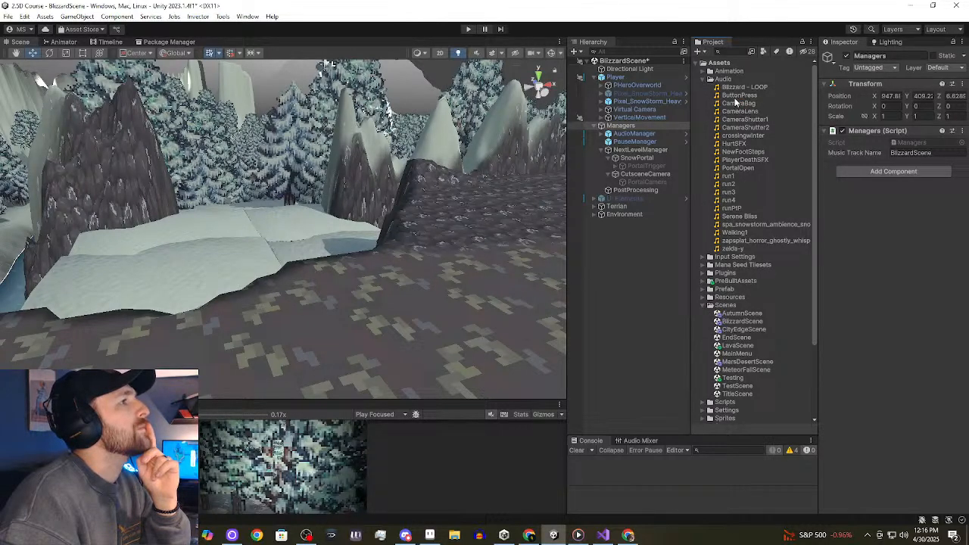
click(735, 88)
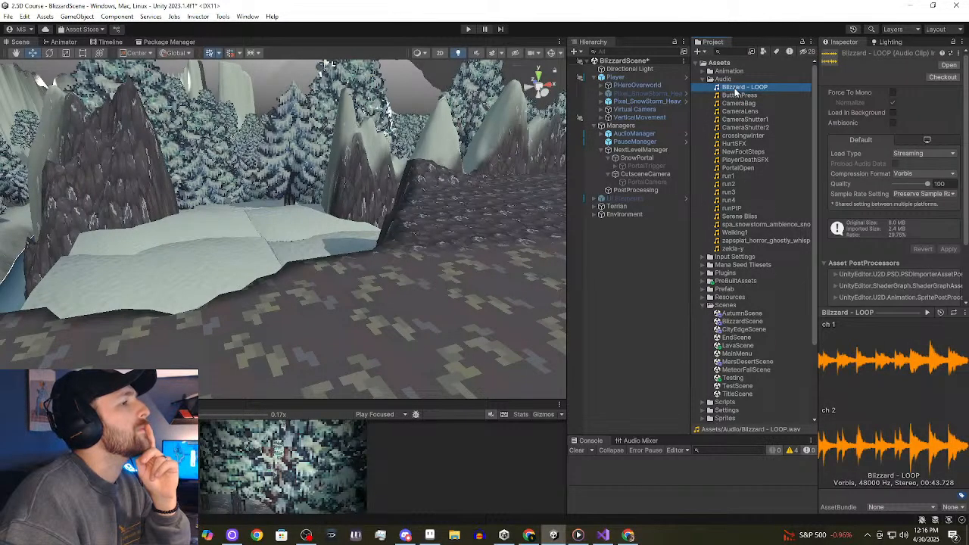
click(927, 311)
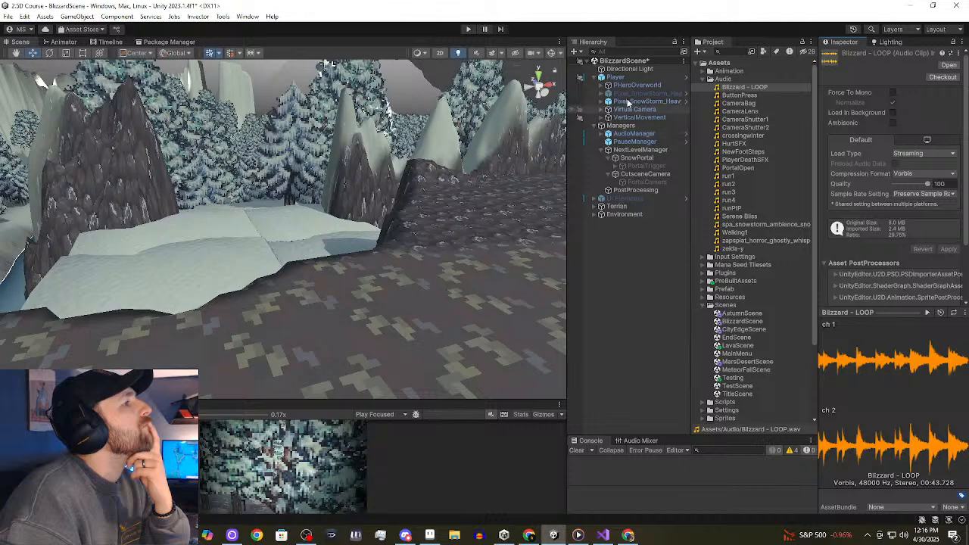
Examine the Player Controller script's settings on the Player object.
click(615, 77)
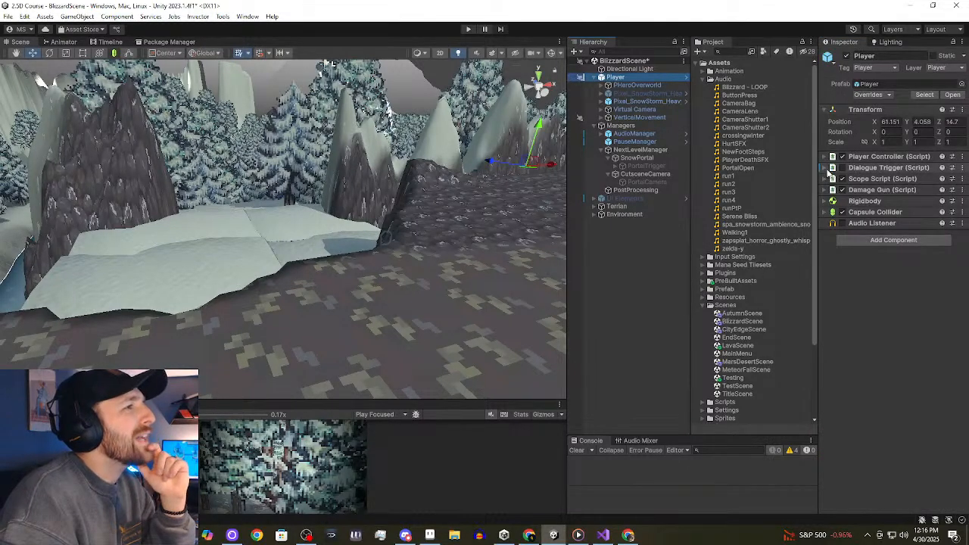
click(848, 156)
scroll(856, 296, down, 2)
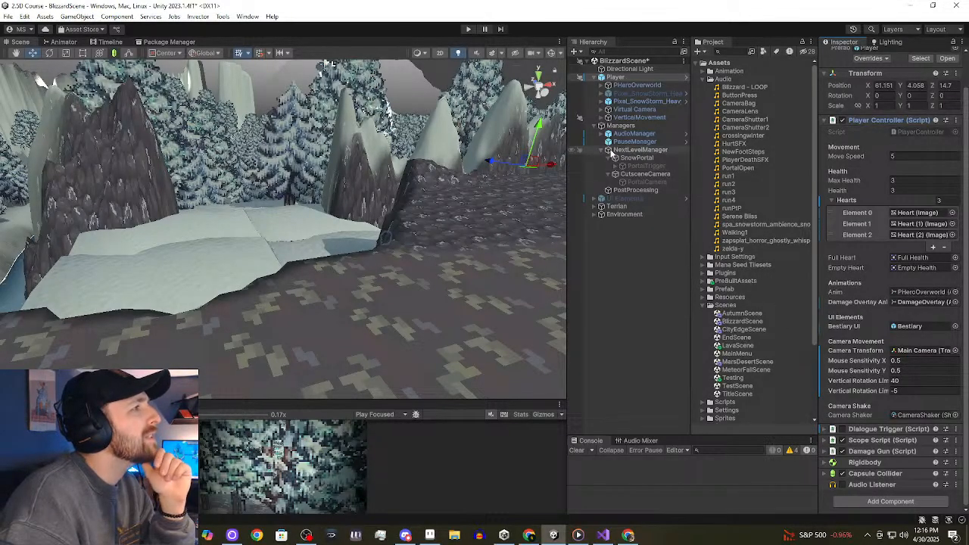
Examine the components of Player's Virtual Camera and of the Main Camera under VerticalMovement.
click(621, 110)
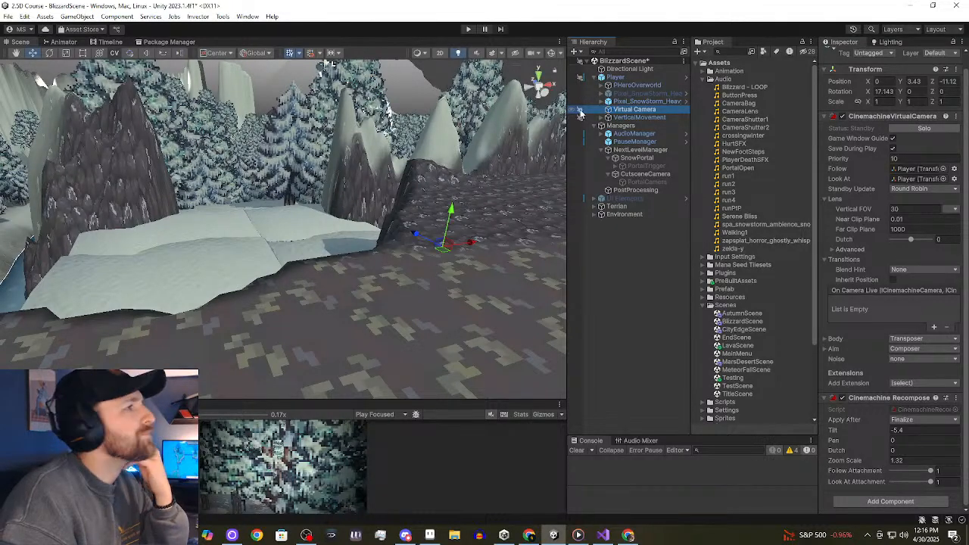
click(603, 117)
click(622, 133)
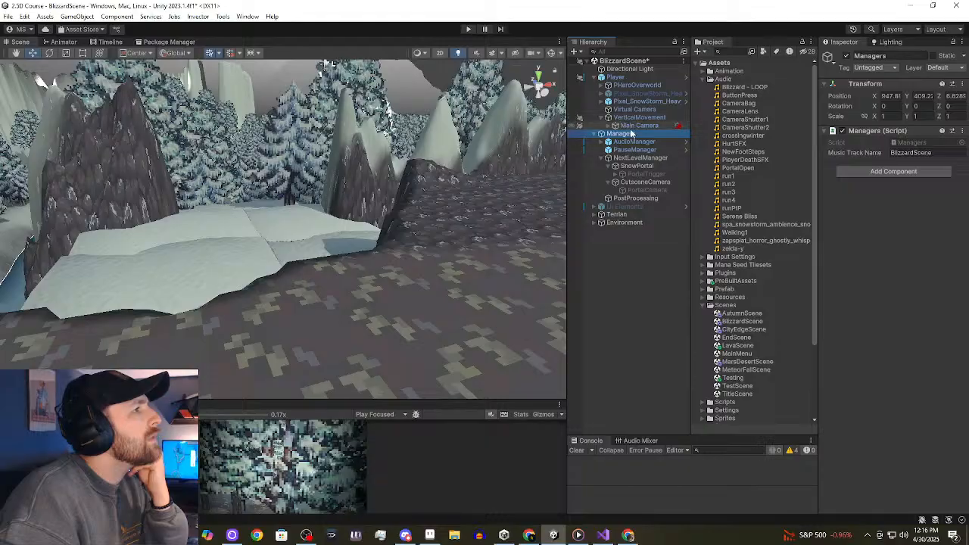
click(636, 125)
scroll(893, 354, down, 3)
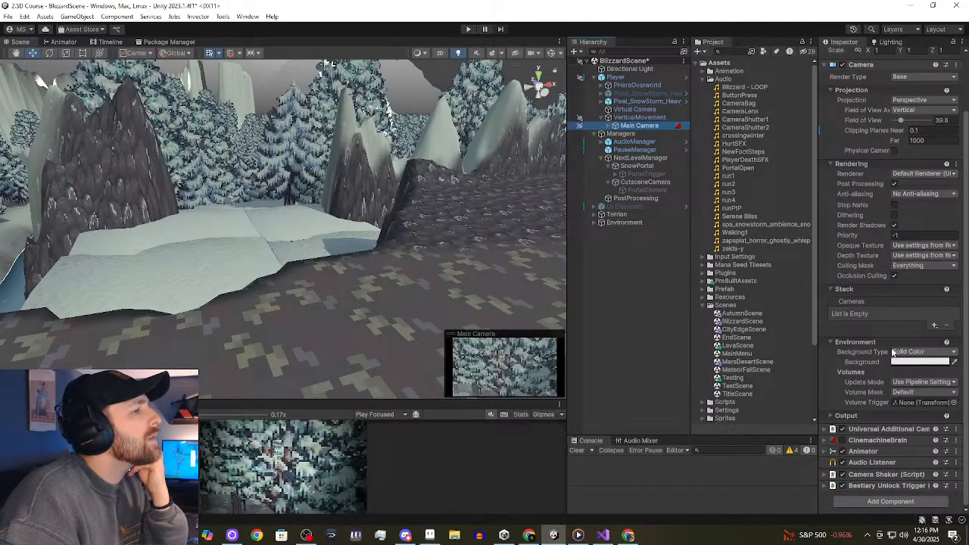
Open the Managers script in Visual Studio and examine its musicTrackName field and PlayMusic call.
click(638, 134)
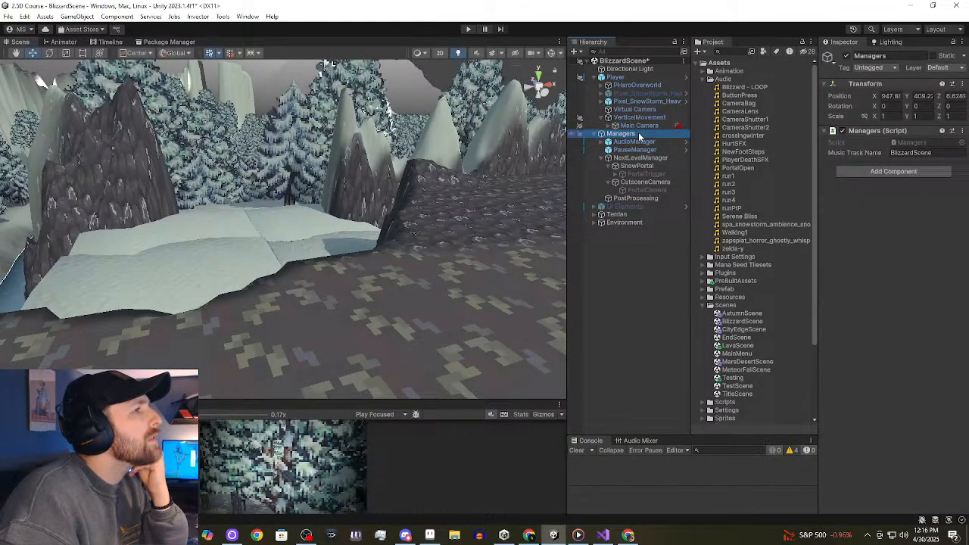
click(929, 145)
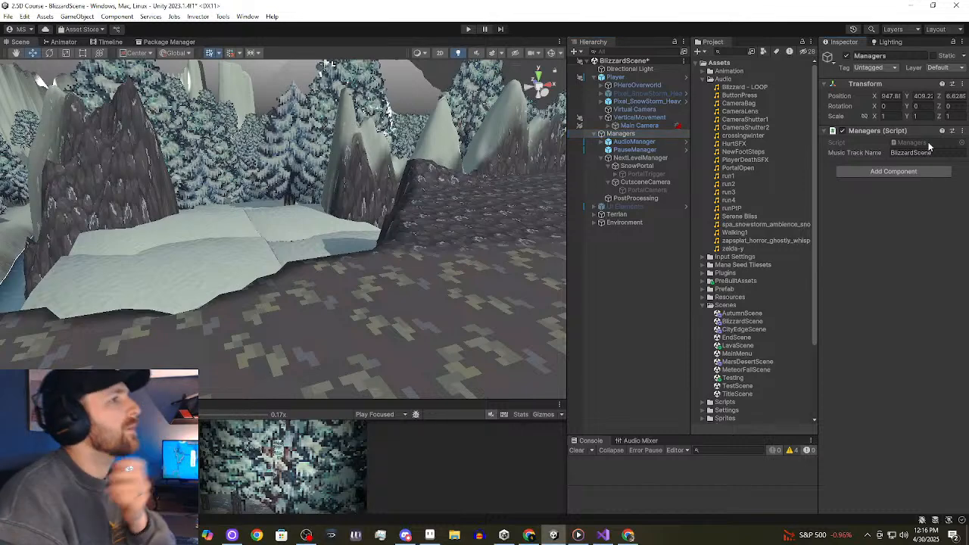
scroll(768, 414, down, 3)
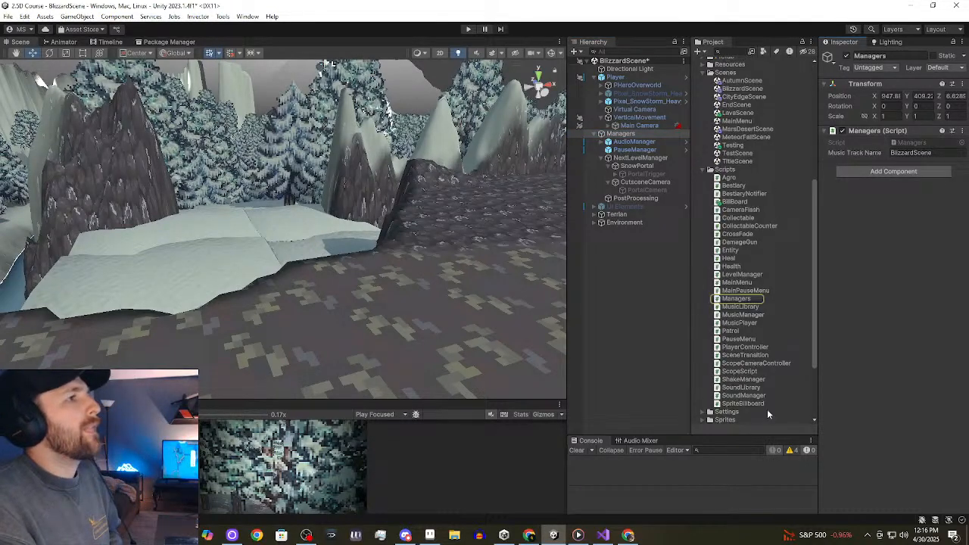
double_click(752, 301)
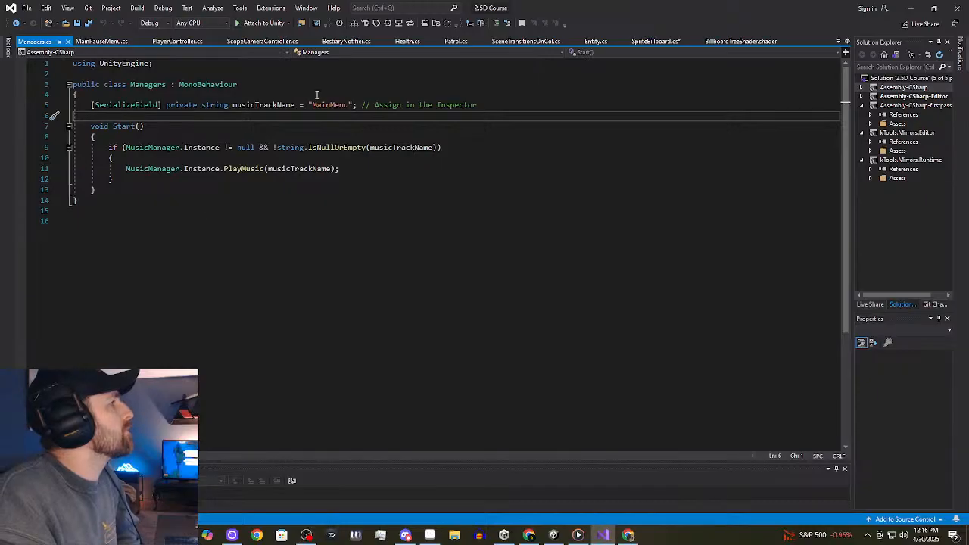
drag(313, 105, 403, 106)
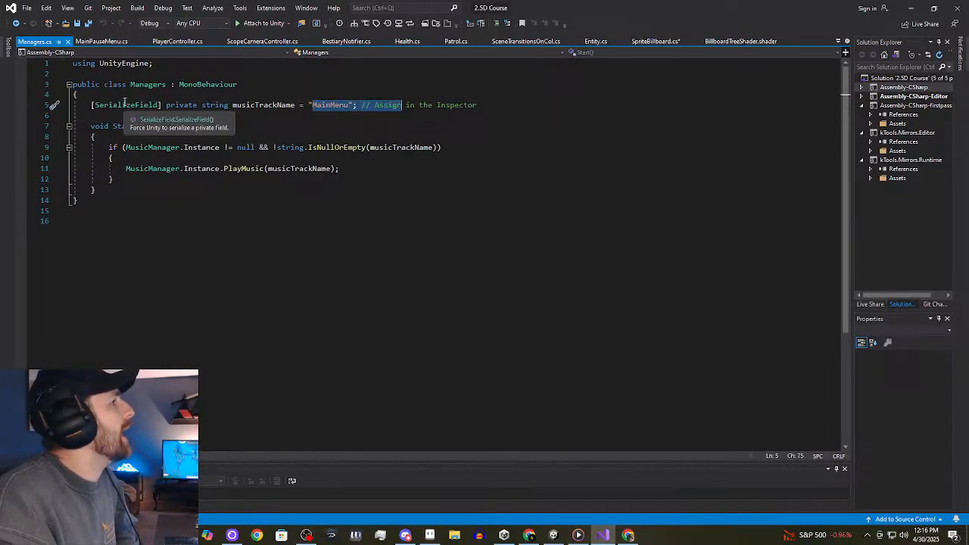
drag(125, 105, 467, 105)
click(399, 168)
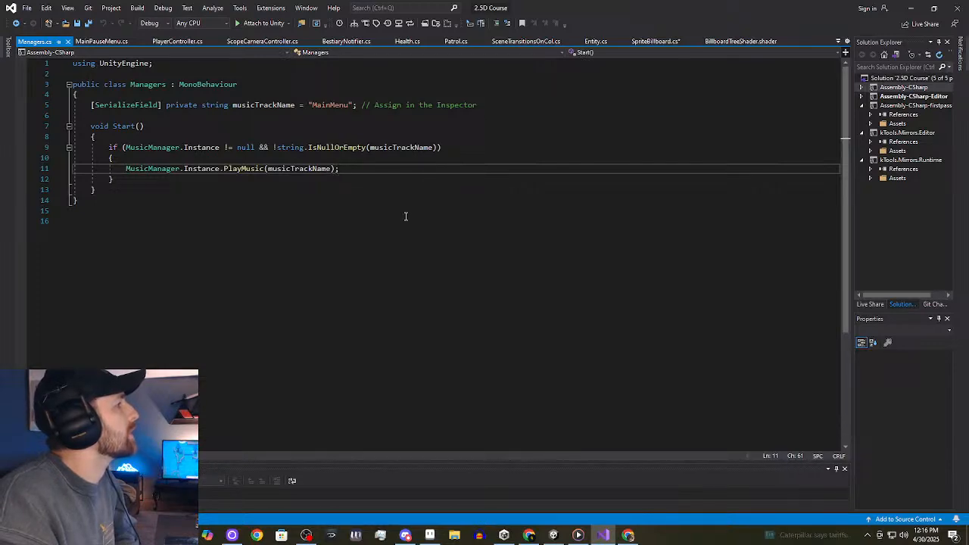
Switch back to Unity and examine AudioManager's scripts and its MusicSource child's Audio Source.
click(921, 10)
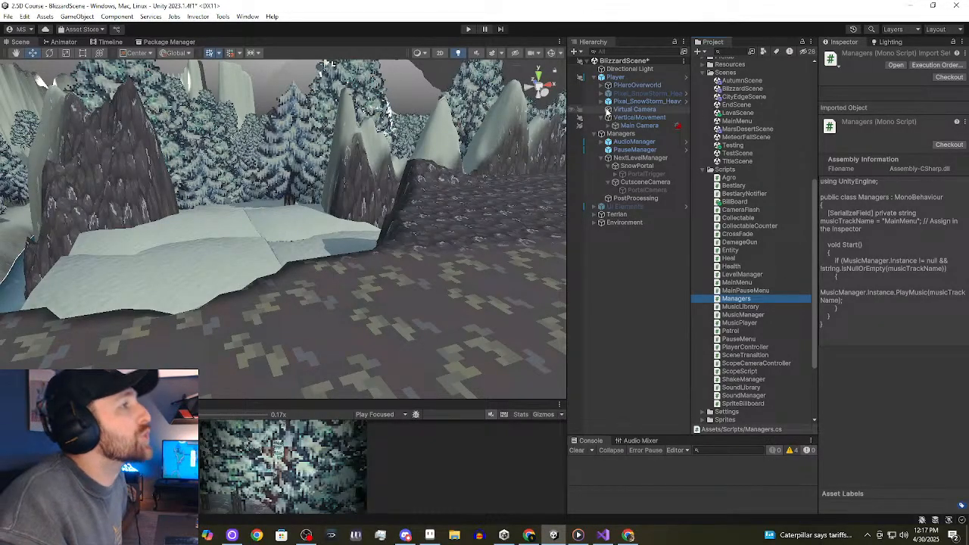
click(636, 142)
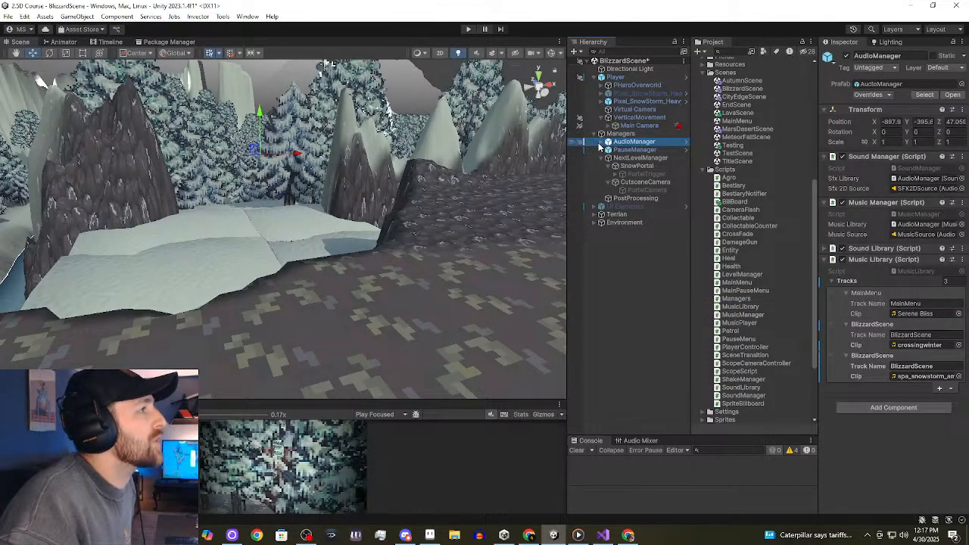
click(603, 141)
click(659, 158)
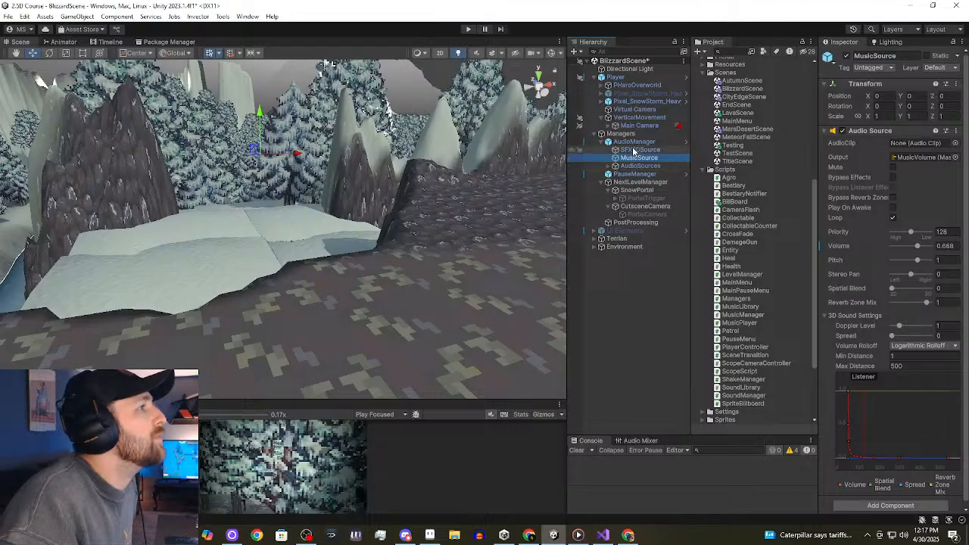
click(634, 142)
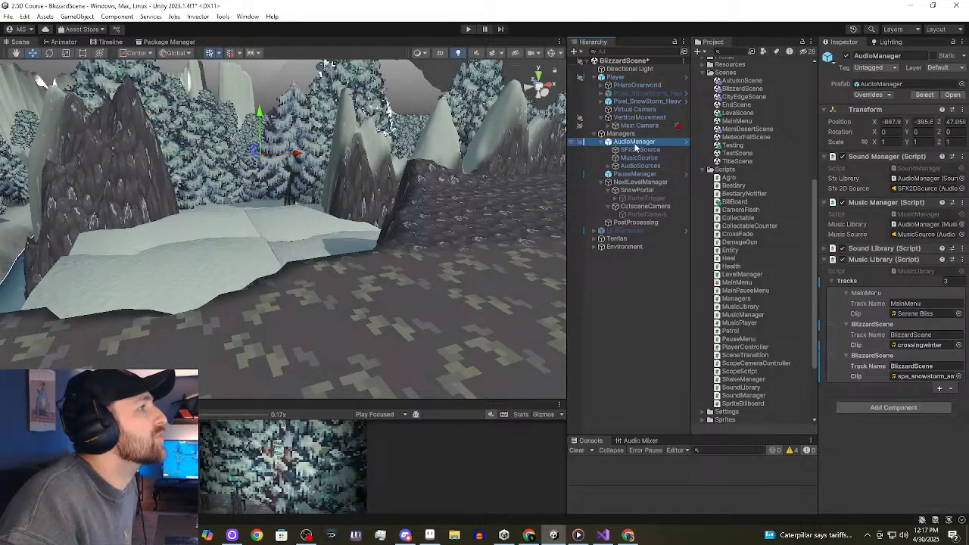
Compare the two BlizzardScene tracks in AudioManager's Music Library and locate their clips in the project.
click(919, 345)
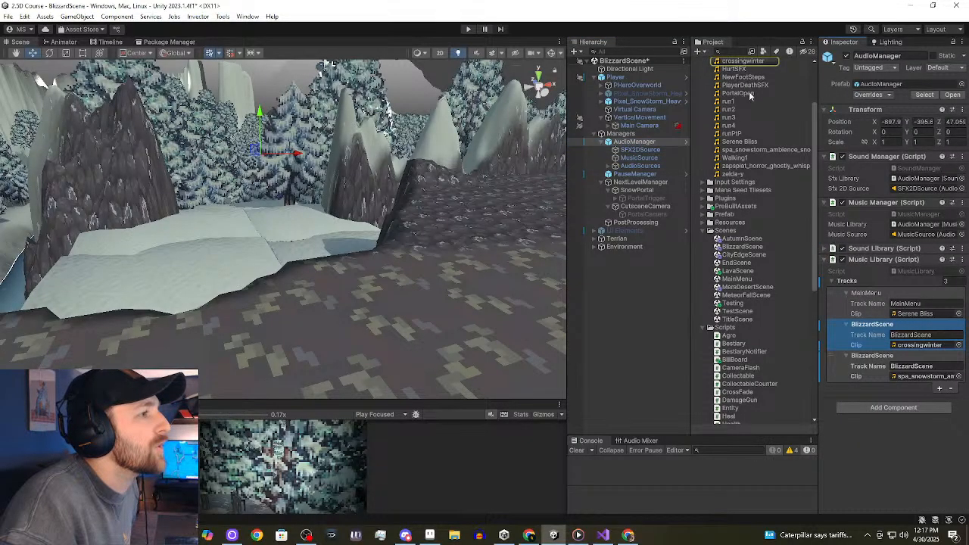
click(902, 377)
click(907, 368)
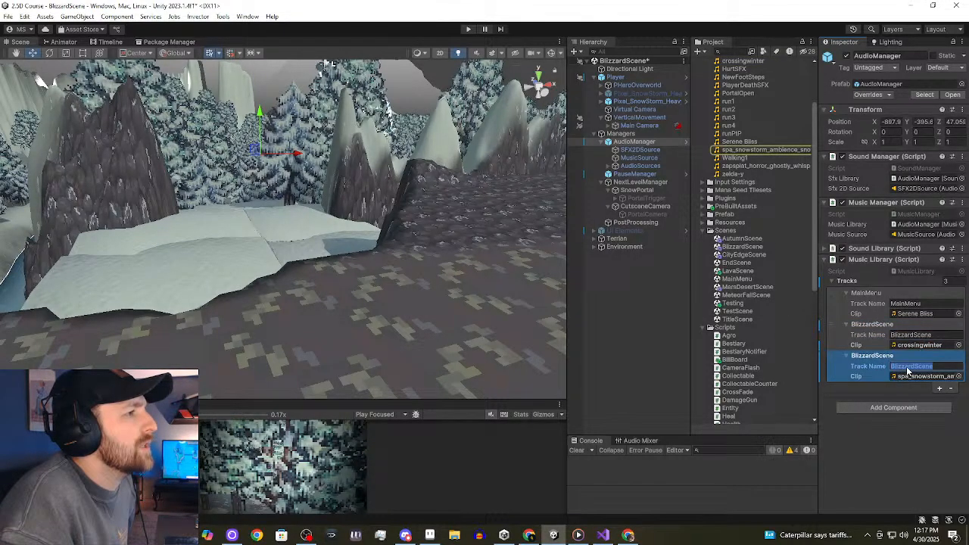
click(920, 336)
click(923, 347)
click(929, 369)
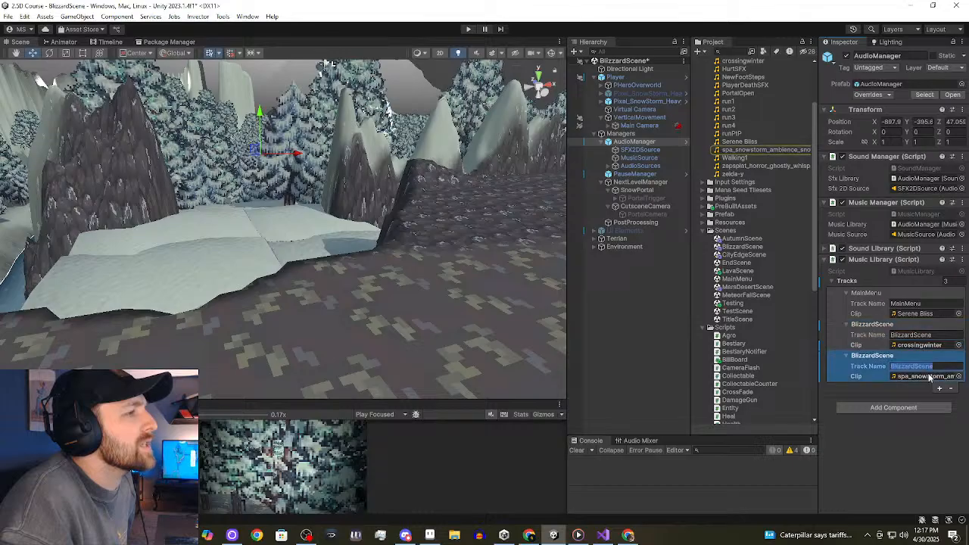
click(931, 377)
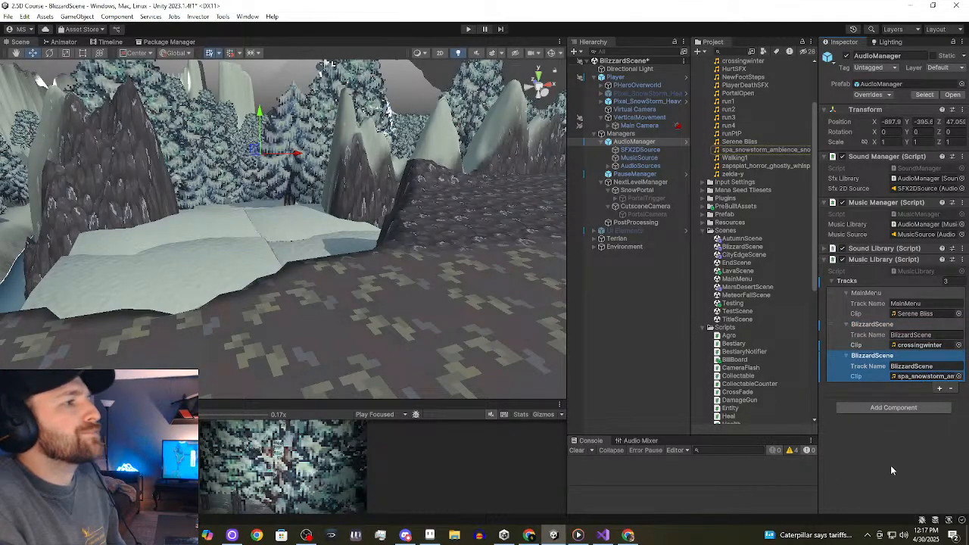
Add a fourth track to AudioManager's Music Library and name it AutumnWind.
click(897, 366)
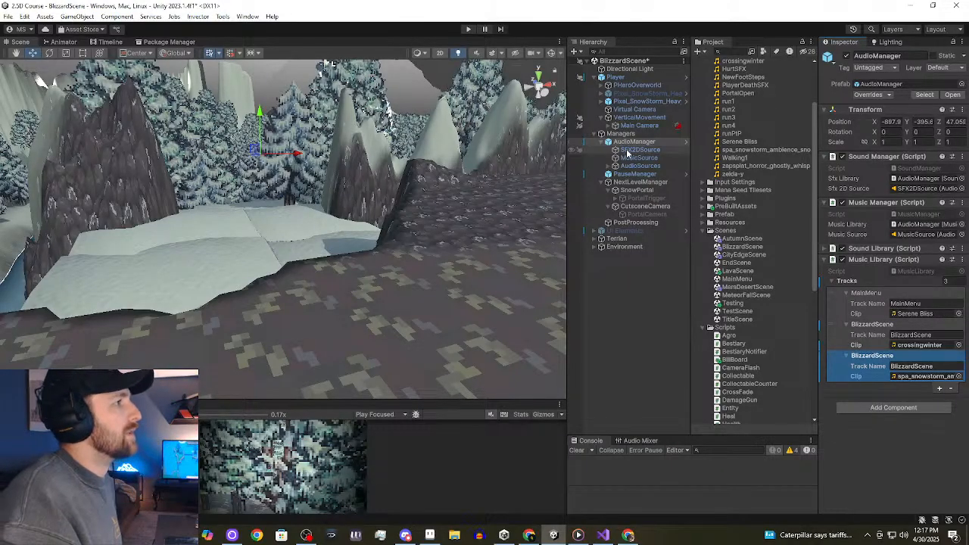
click(941, 390)
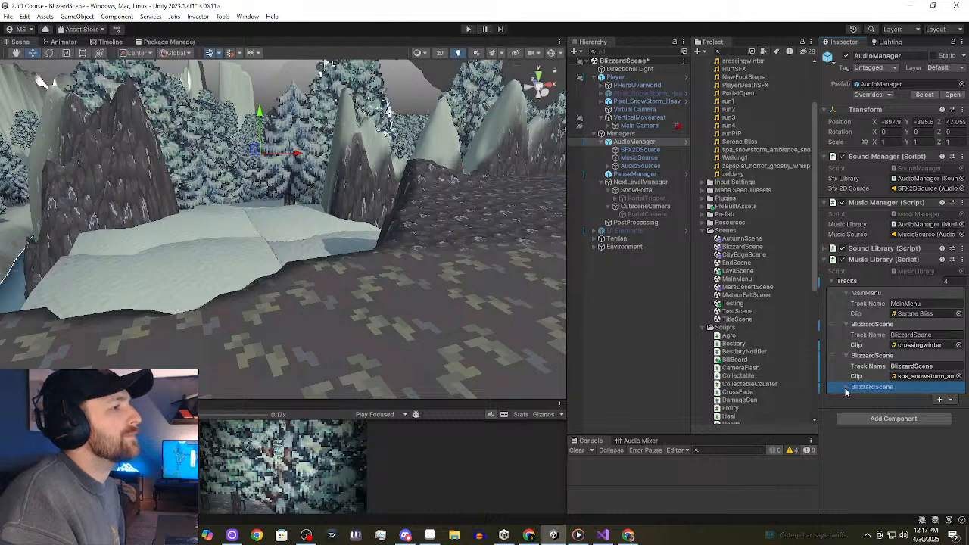
click(847, 387)
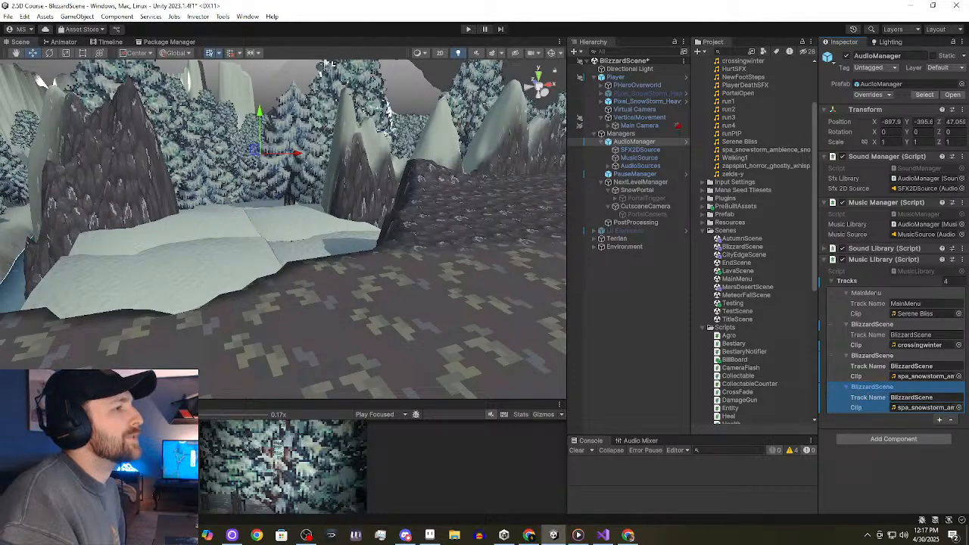
click(936, 397)
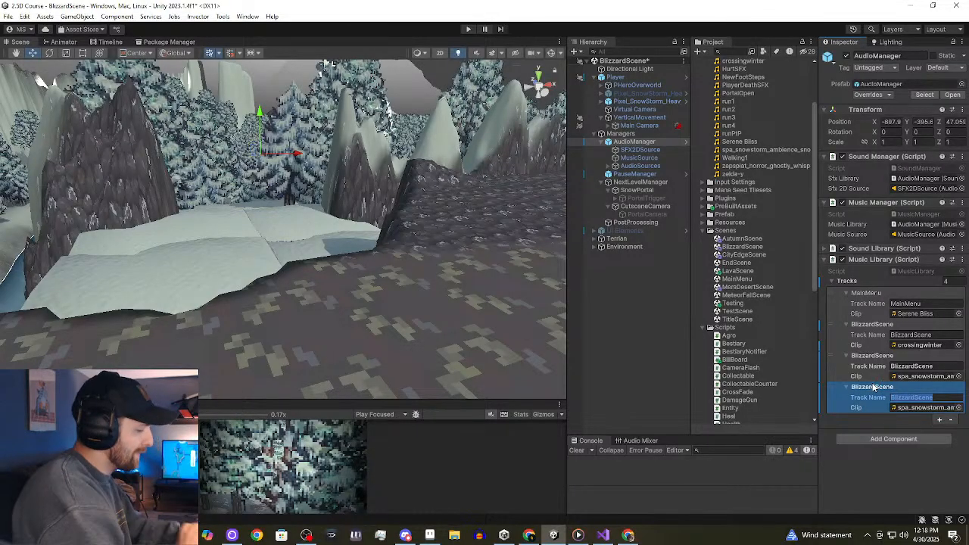
text(Autumn)
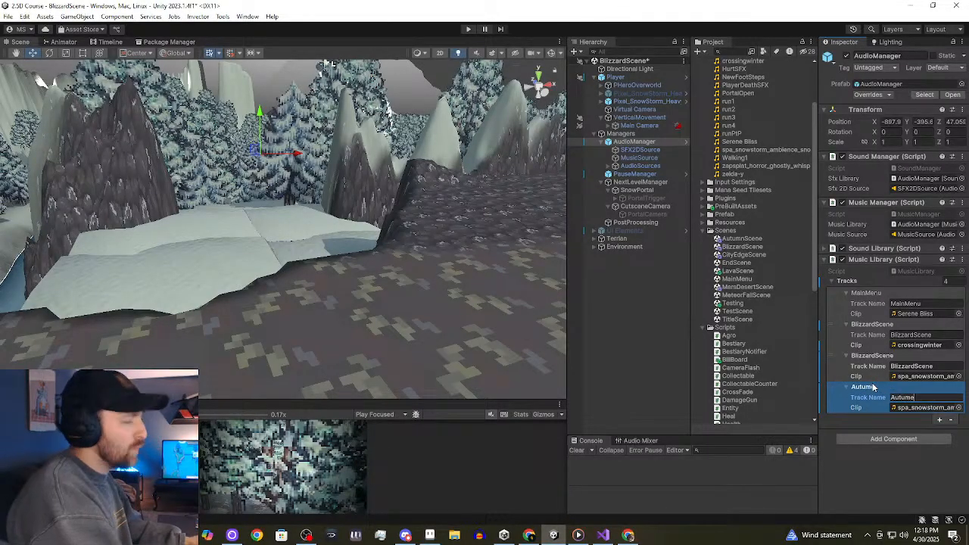
text(Win)
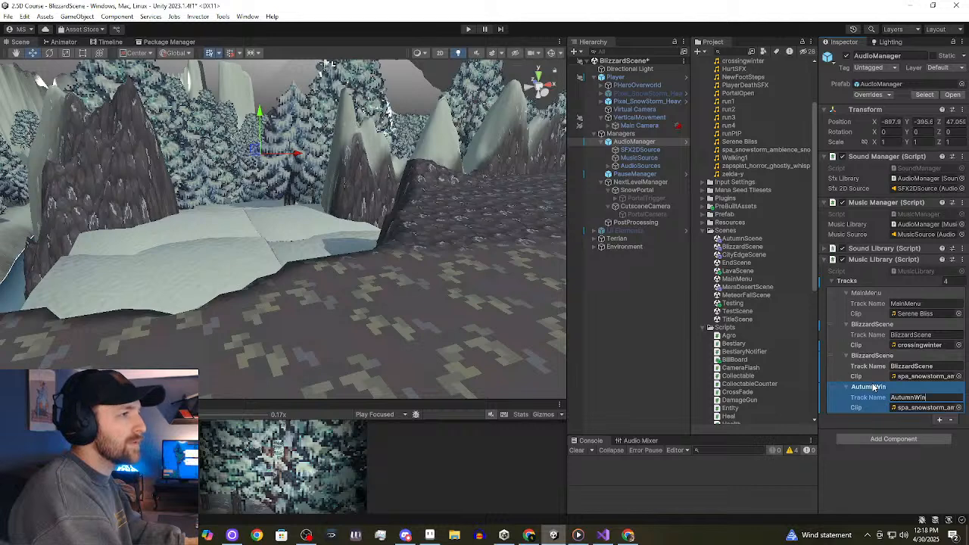
text(td)
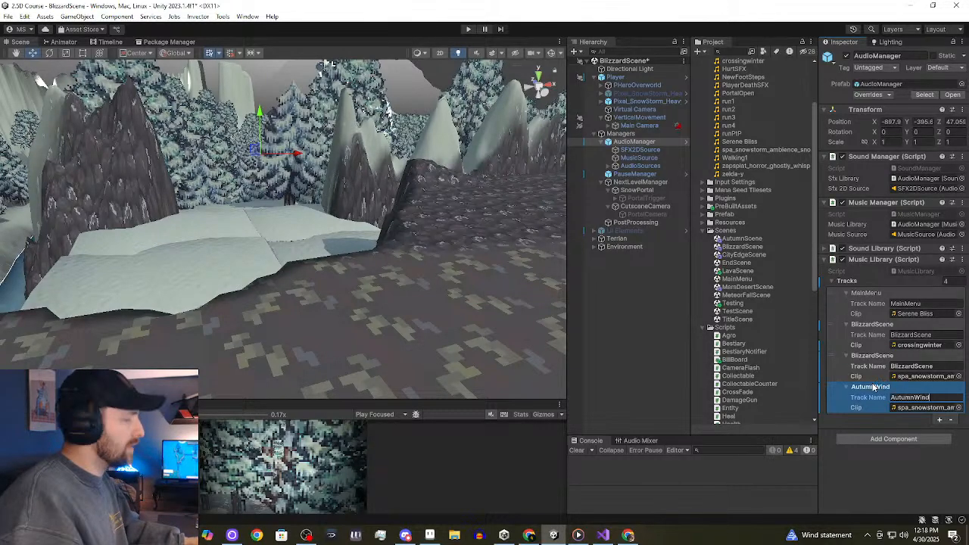
Locate the AutumnWinds clip in the Audio folder and examine its import settings and waveform.
click(920, 490)
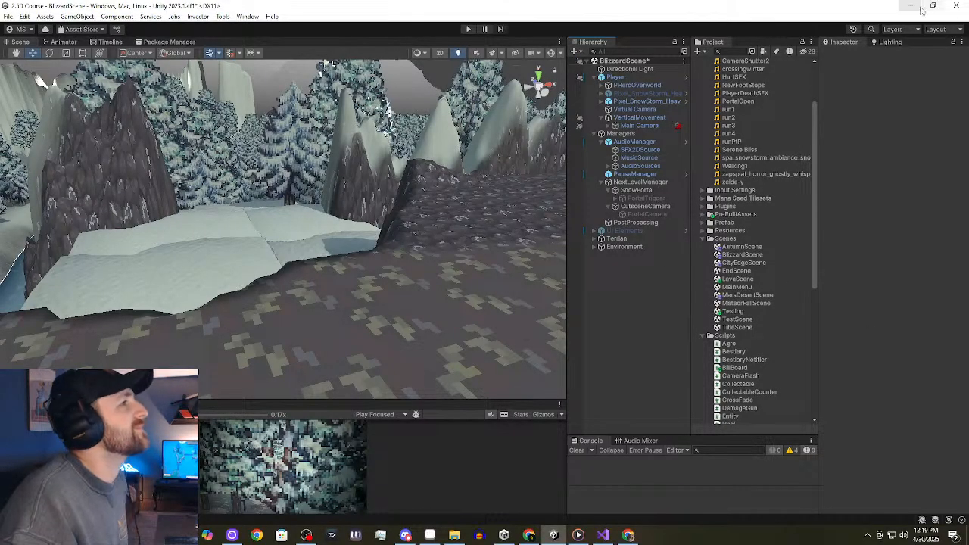
scroll(765, 197, up, 3)
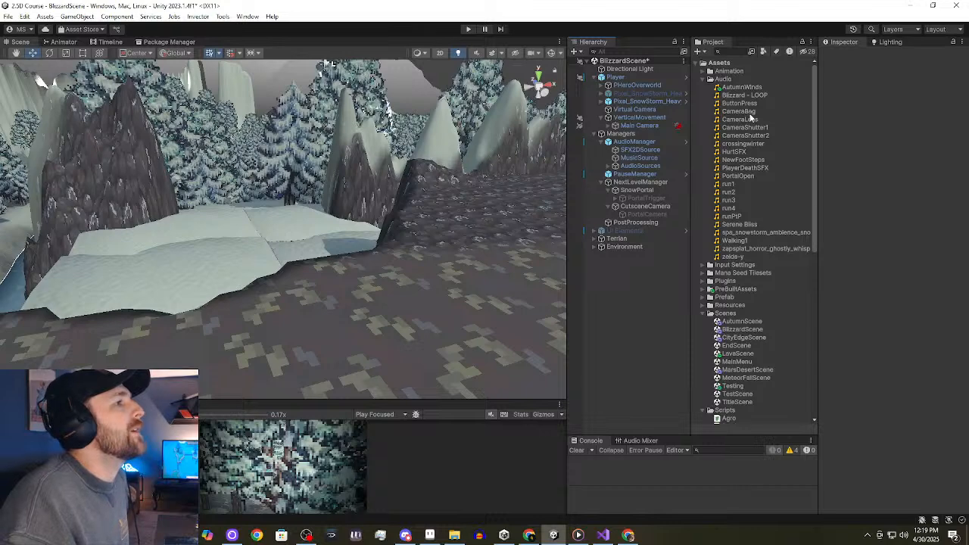
click(754, 88)
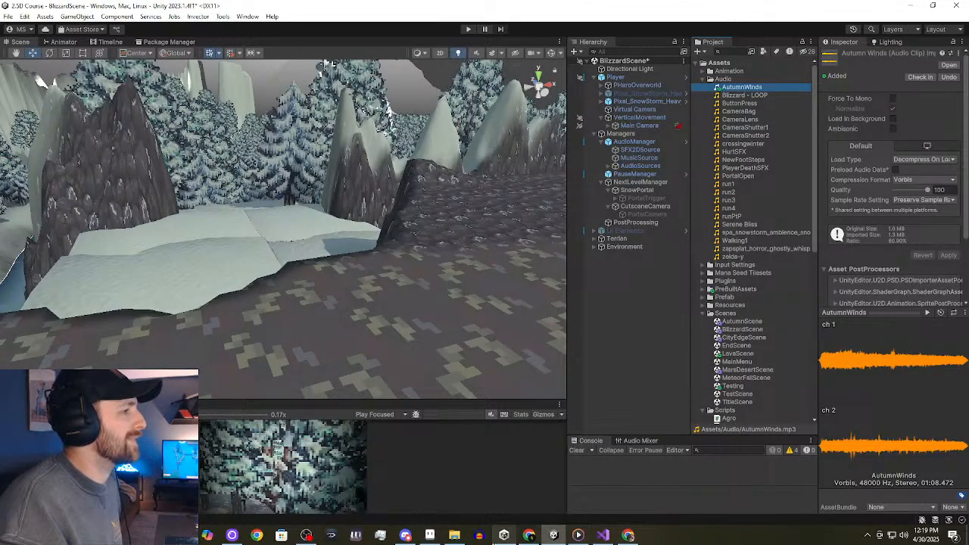
mouse_move(503, 538)
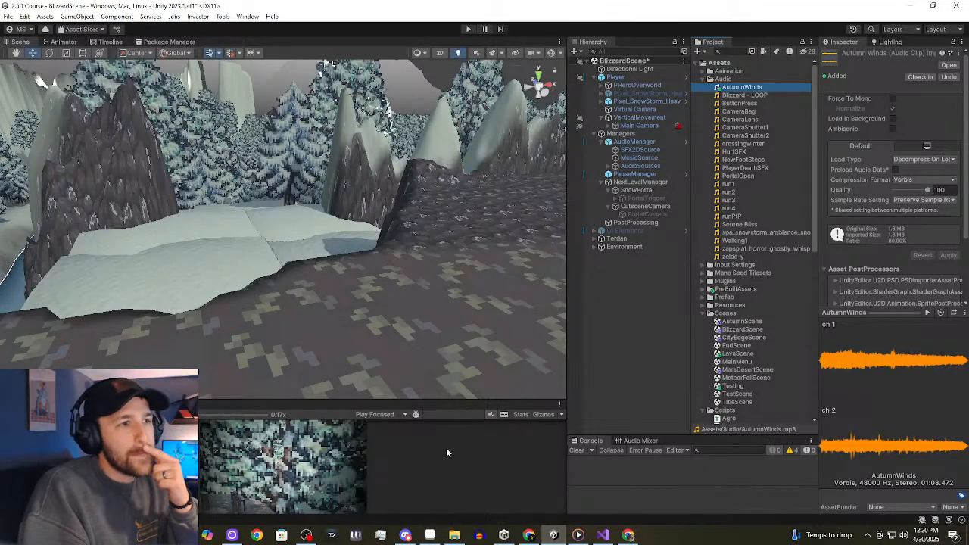
right_drag(465, 269, 464, 374)
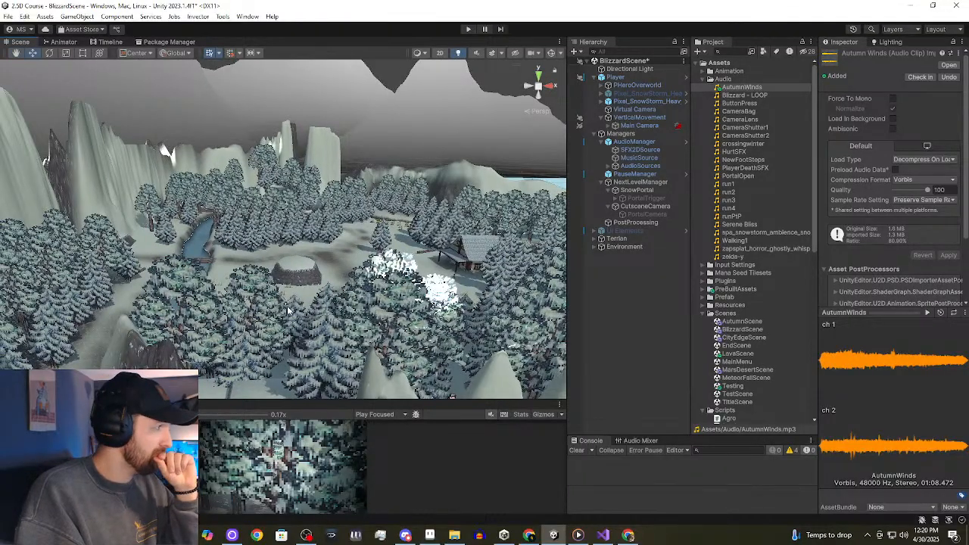
Assign the AutumnWinds clip to the AutumnWind track in AudioManager's Music Library.
click(636, 142)
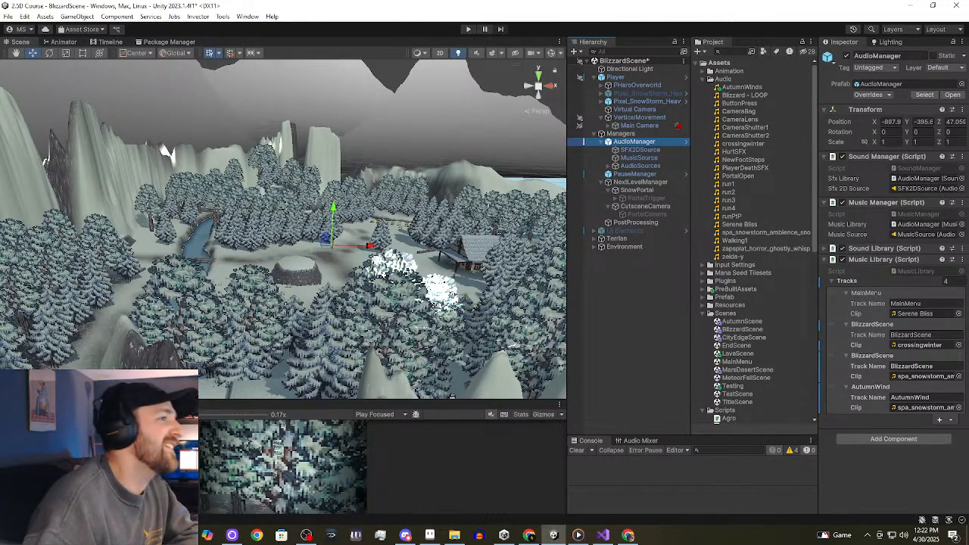
click(923, 408)
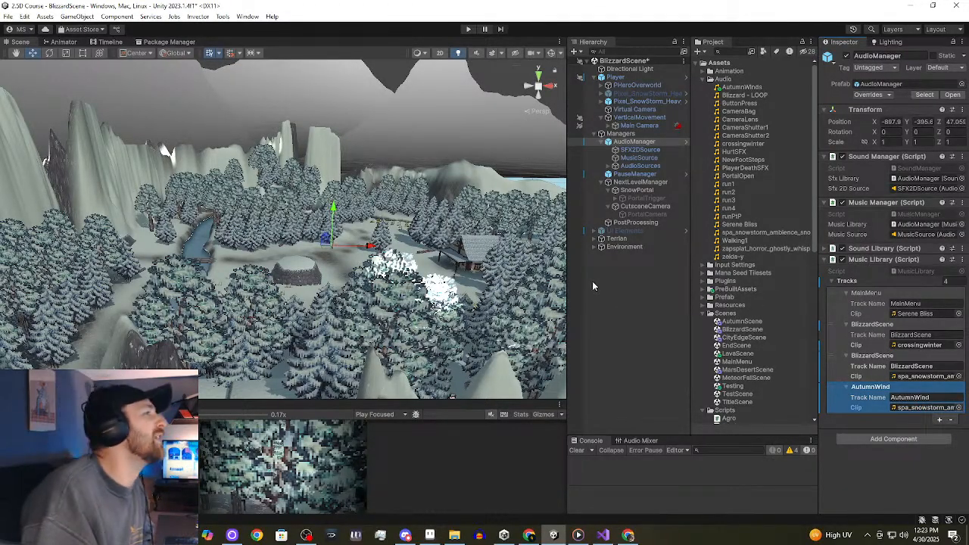
click(755, 91)
drag(755, 91, 927, 409)
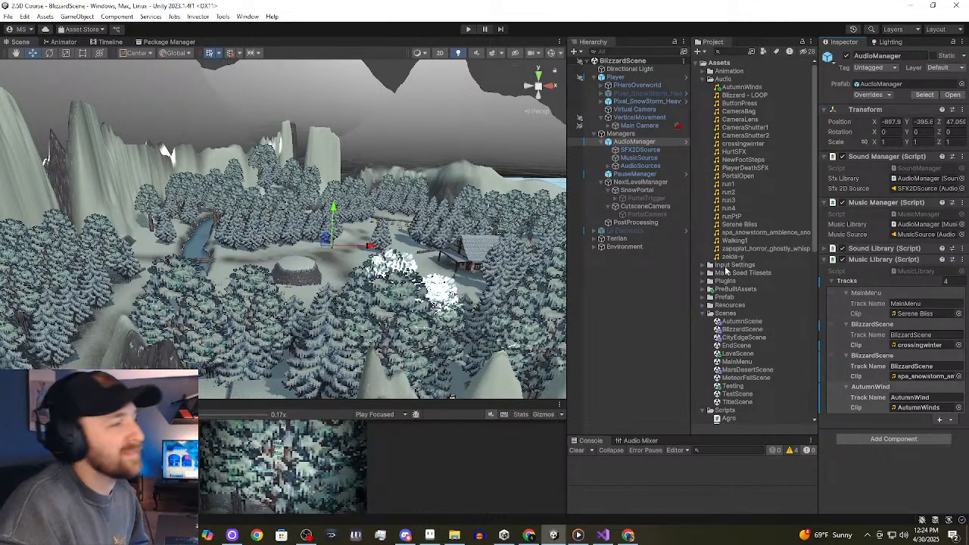
Open AutumnScene from the project's Scenes folder.
click(757, 331)
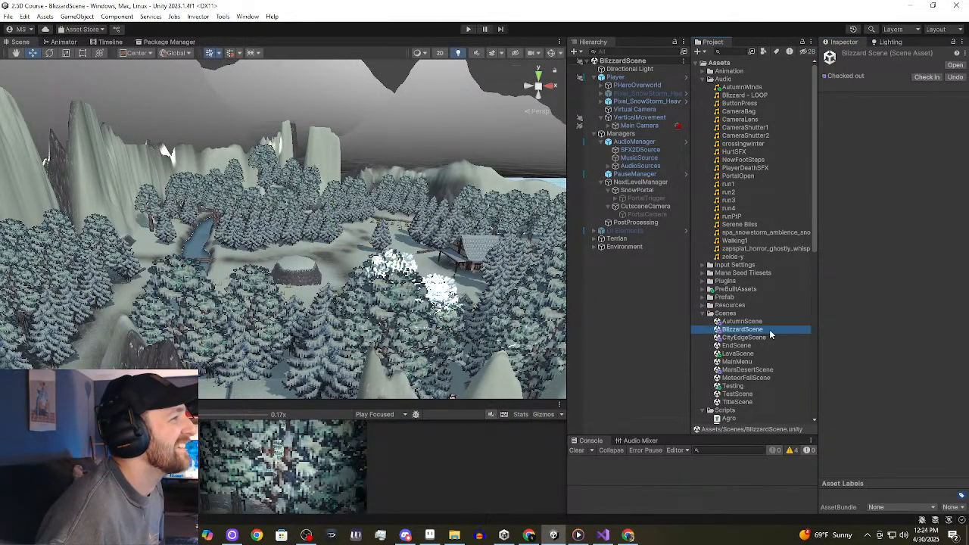
click(785, 322)
double_click(788, 322)
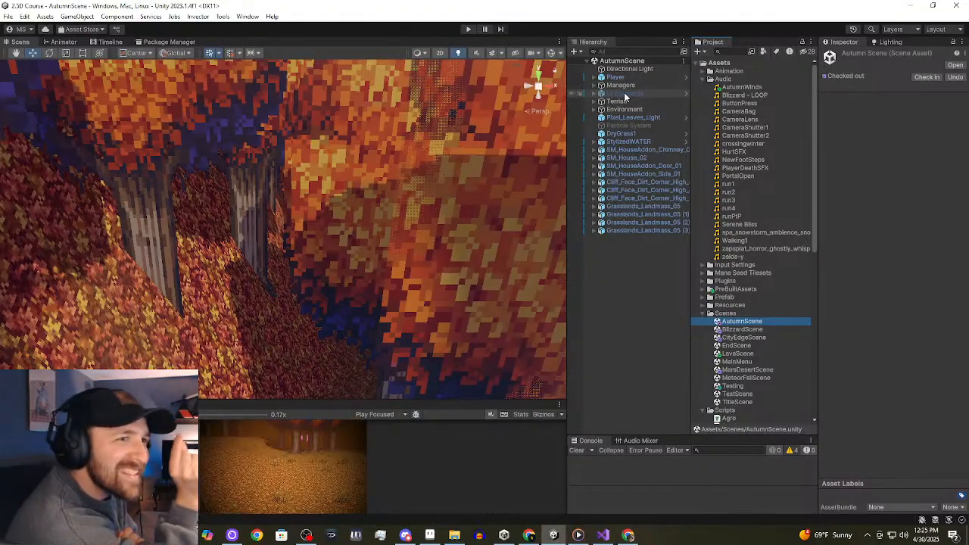
middle_drag(288, 316, 150, 290)
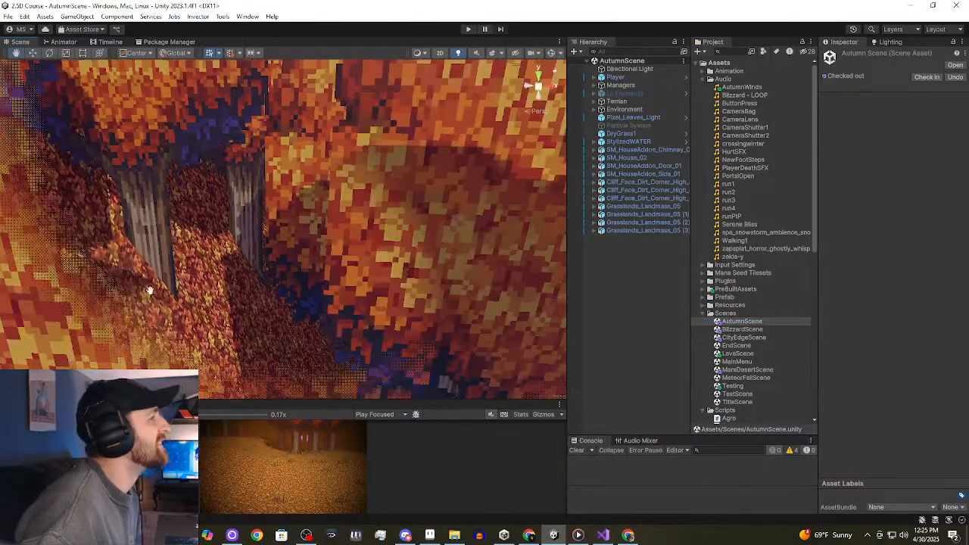
scroll(148, 294, down, 8)
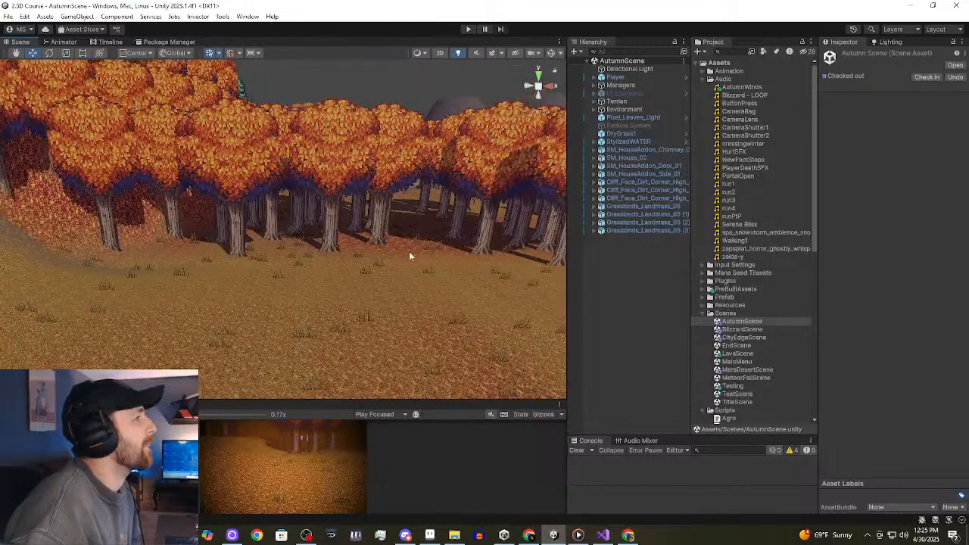
scroll(409, 256, down, 2)
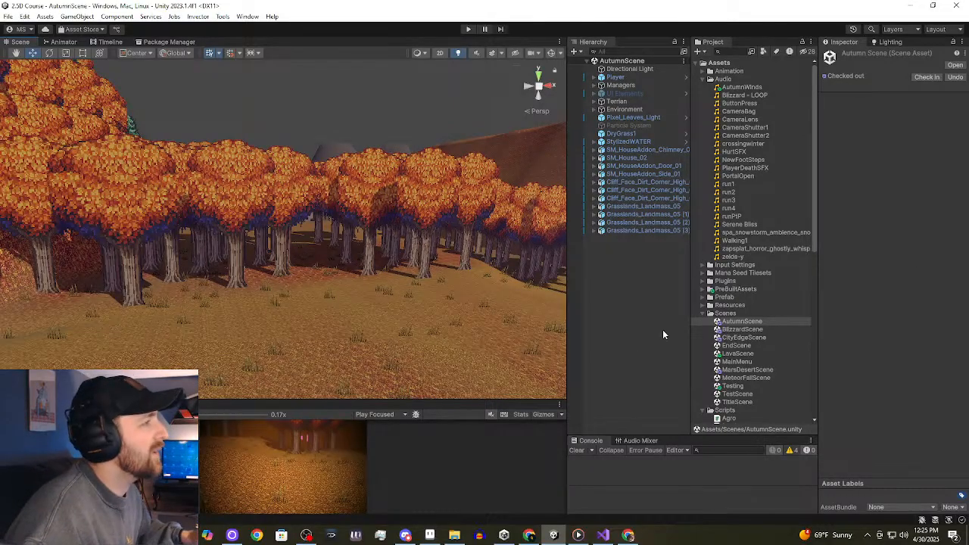
Examine AudioManager's Music Library tracks and its SFX2DSource child's Audio Source in AutumnScene.
click(595, 85)
click(628, 93)
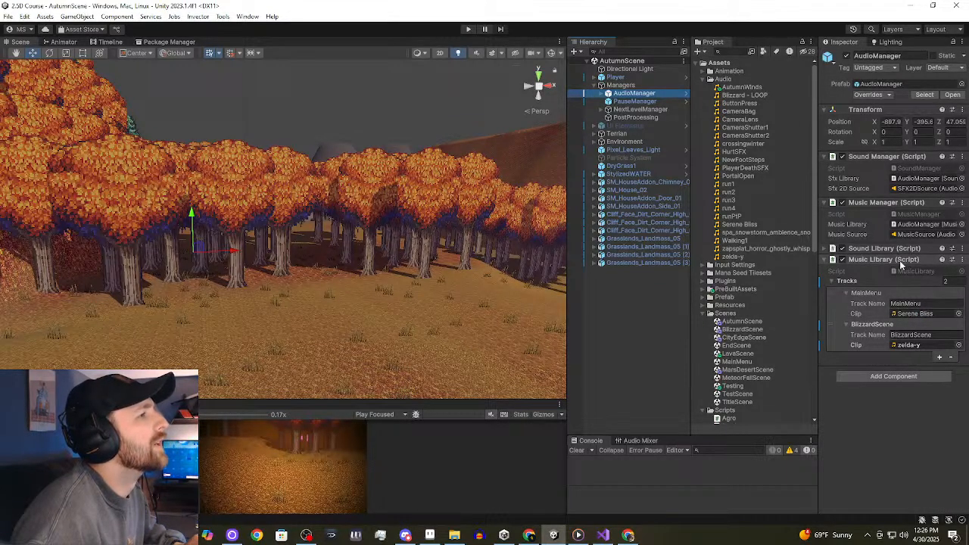
click(603, 93)
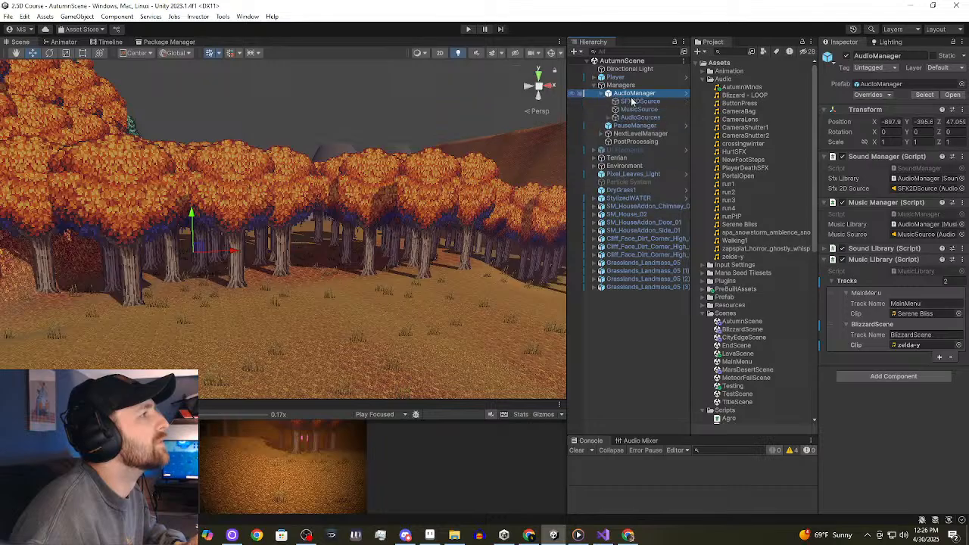
click(636, 102)
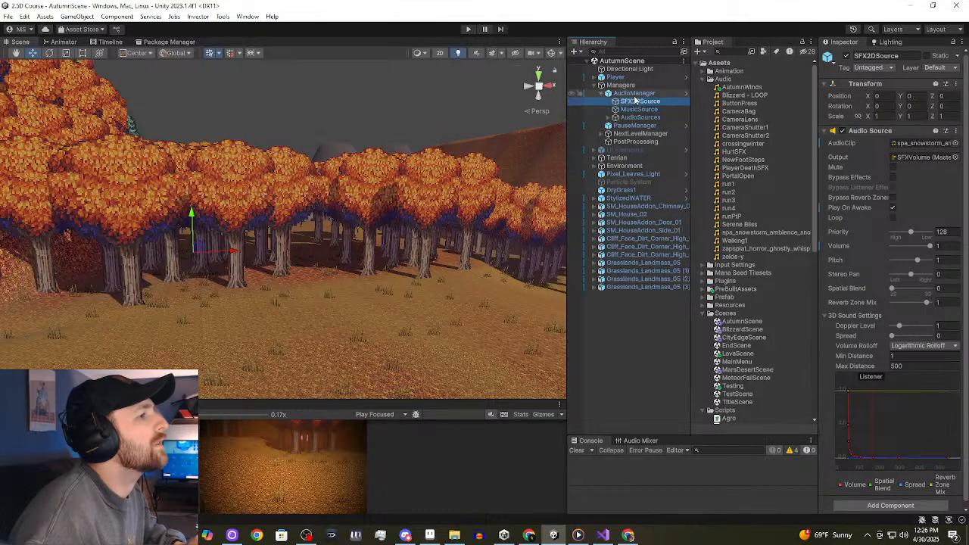
click(635, 94)
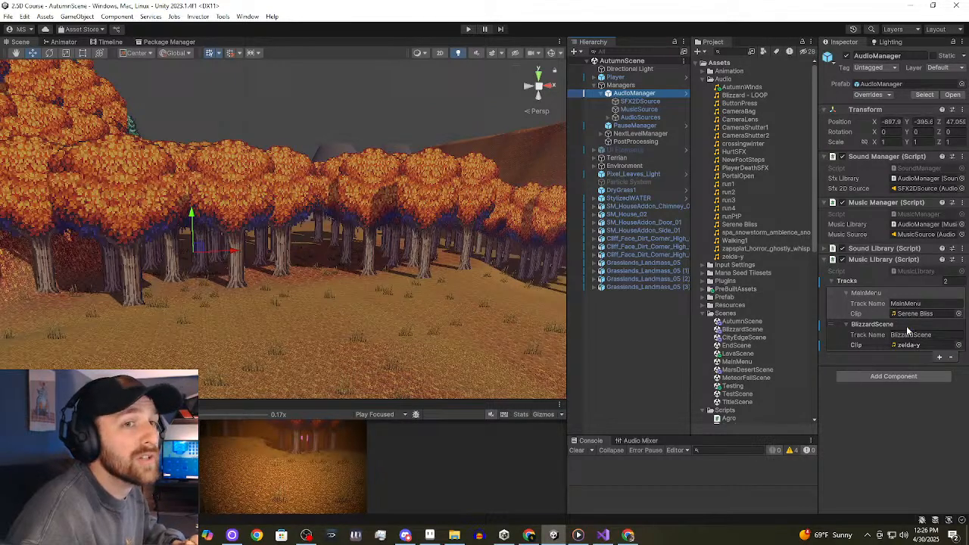
Enlarge the Game view and set AutumnScene's environment fog density to 0.005.
drag(520, 399, 486, 165)
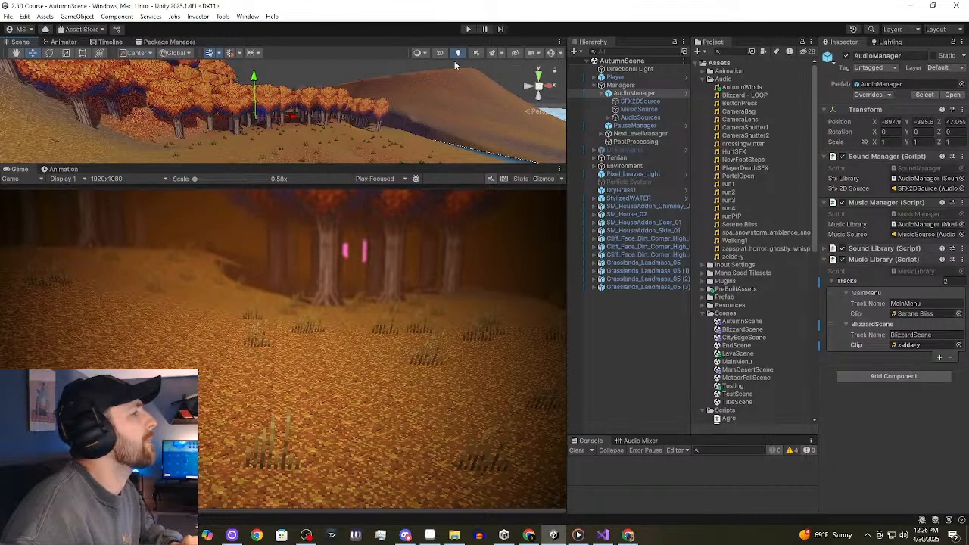
click(887, 43)
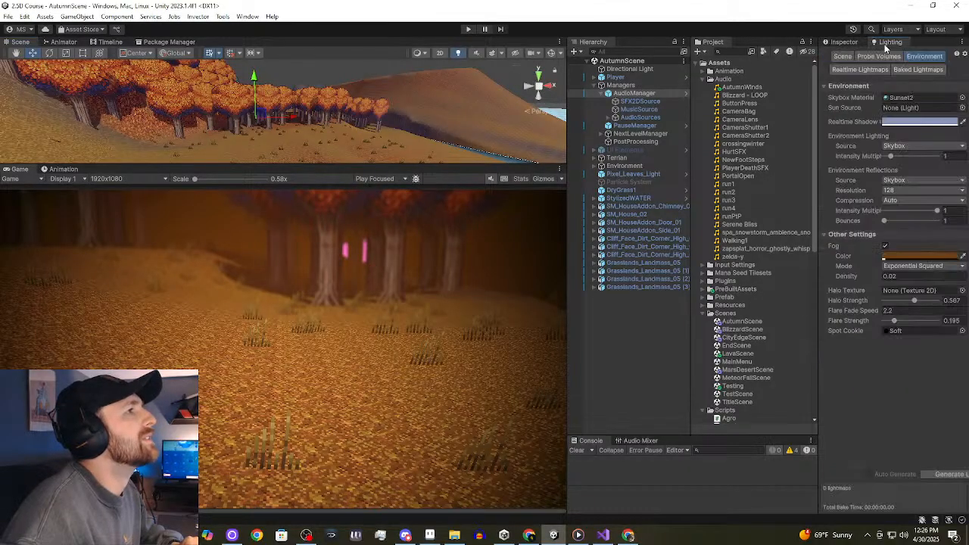
click(896, 276)
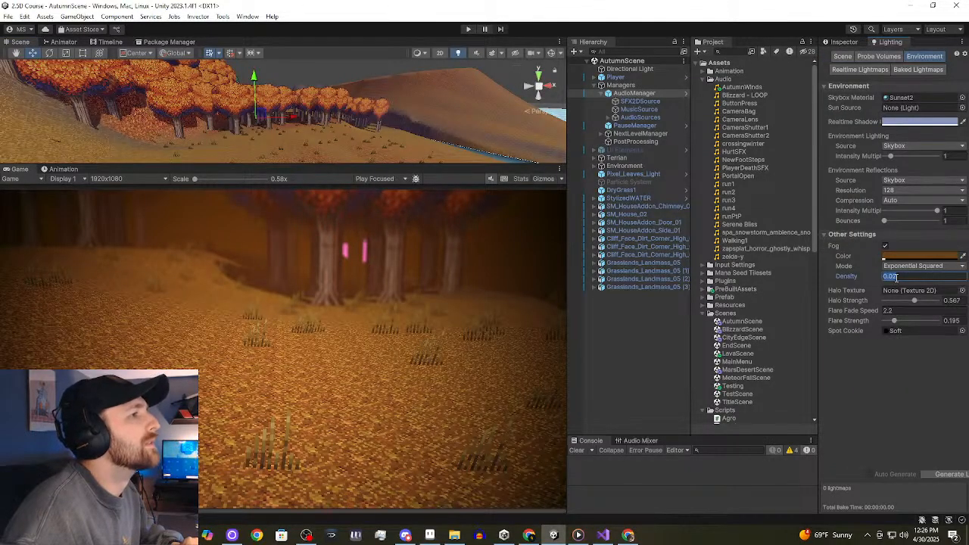
text(0.00)
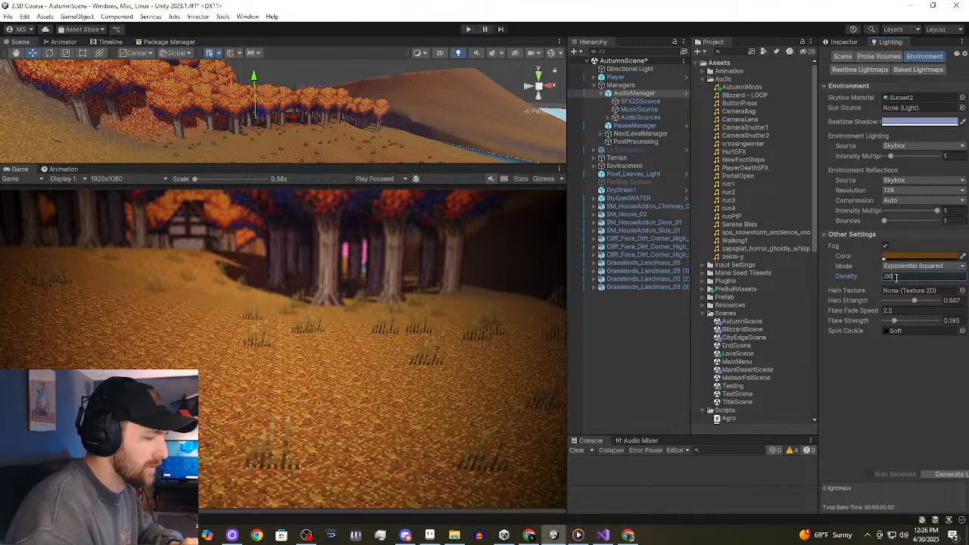
text(5)
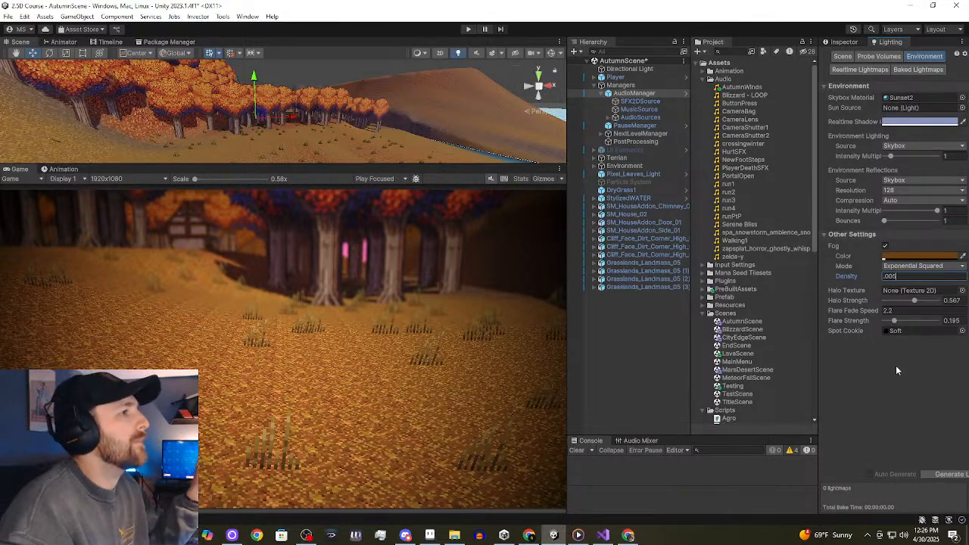
Add a third track named AutumnWinds to AudioManager's Music Library.
click(844, 41)
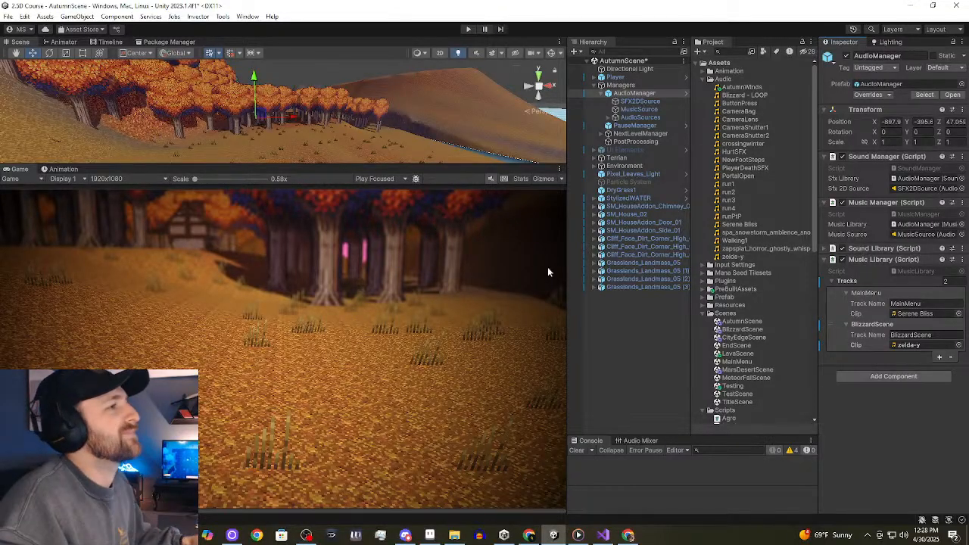
click(939, 357)
click(914, 366)
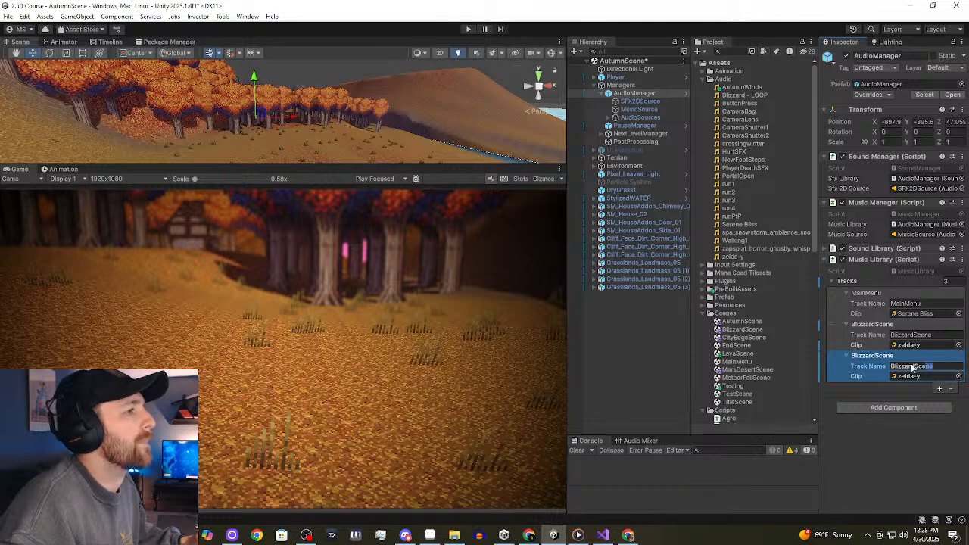
mouse_move(912, 368)
mouse_down()
mouse_move(939, 368)
mouse_move(879, 370)
mouse_move(907, 368)
mouse_up()
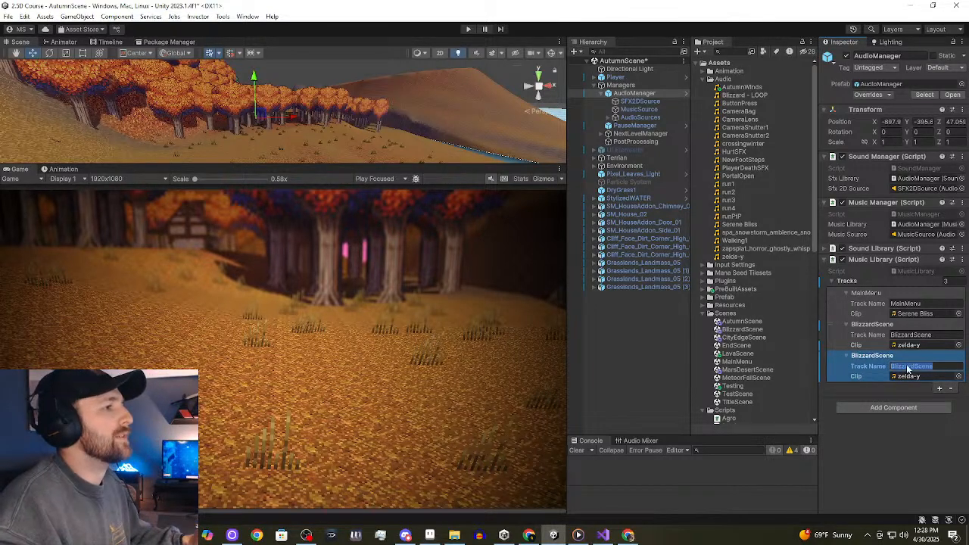
text(Auti)
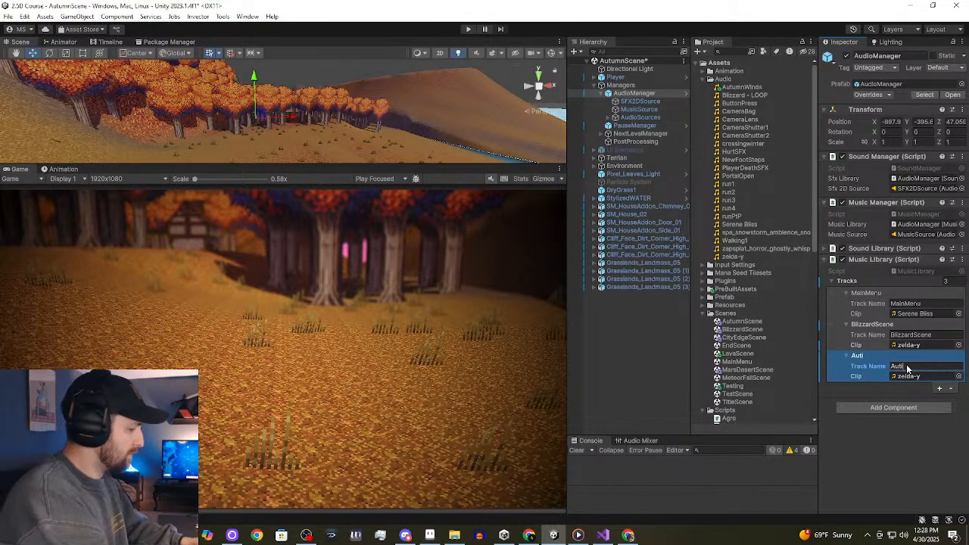
key(BackSpace)
text(umnWinds)
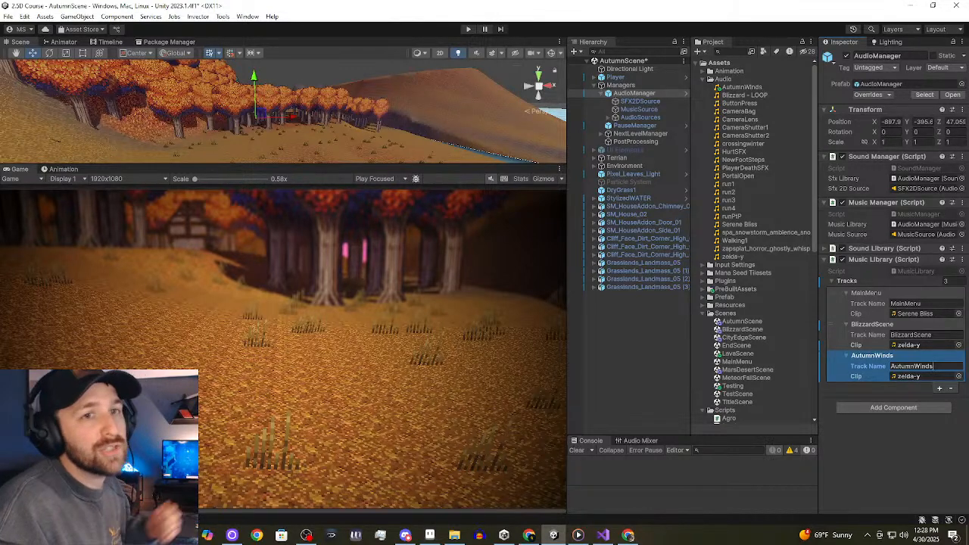
Assign the AutumnWinds audio clip to the new AutumnWinds track in the Music Library.
click(959, 378)
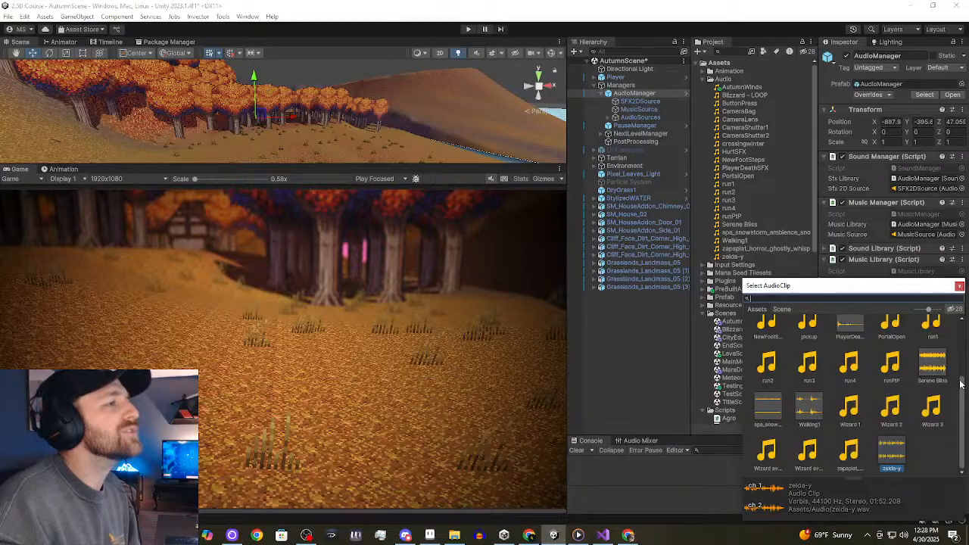
click(959, 287)
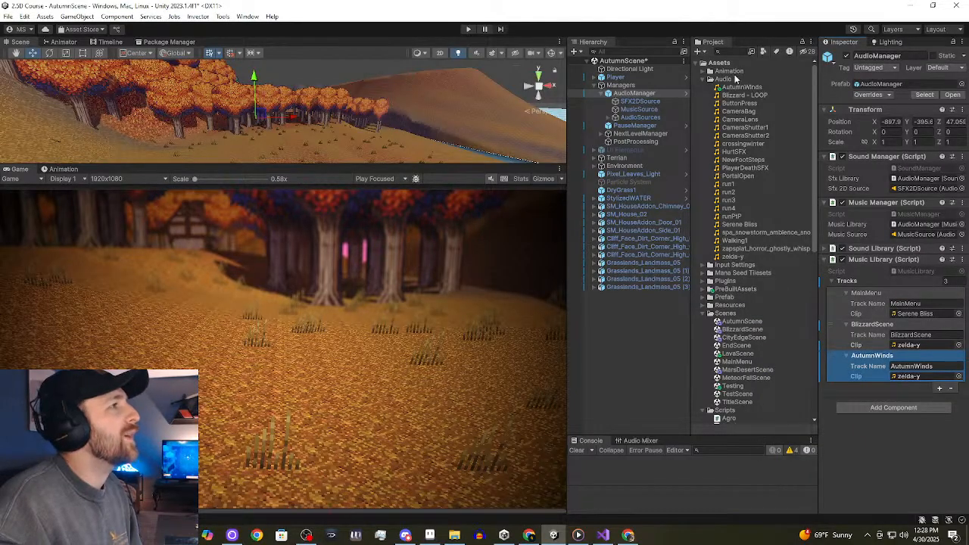
drag(739, 88, 925, 376)
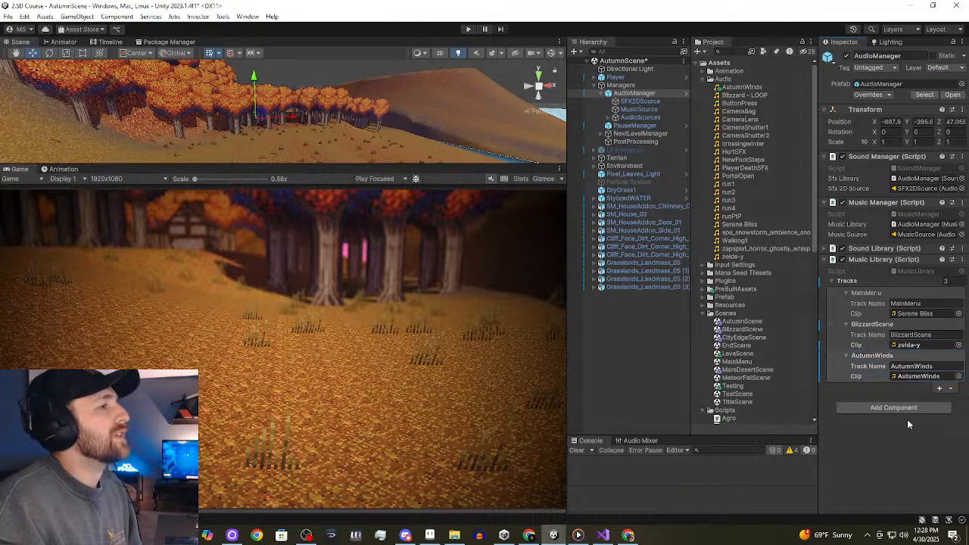
Set the Music Track Name on the Managers object's script to AutumnWinds.
click(621, 85)
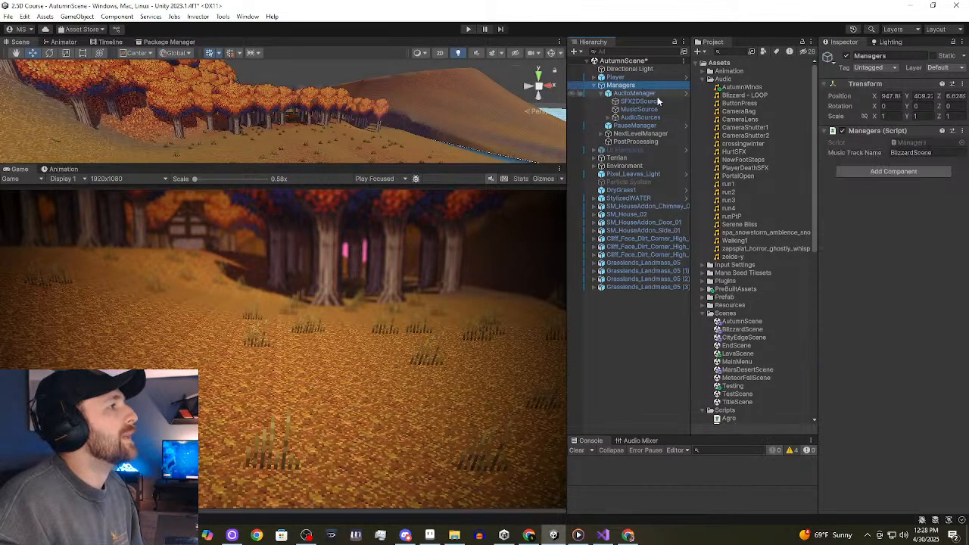
click(911, 153)
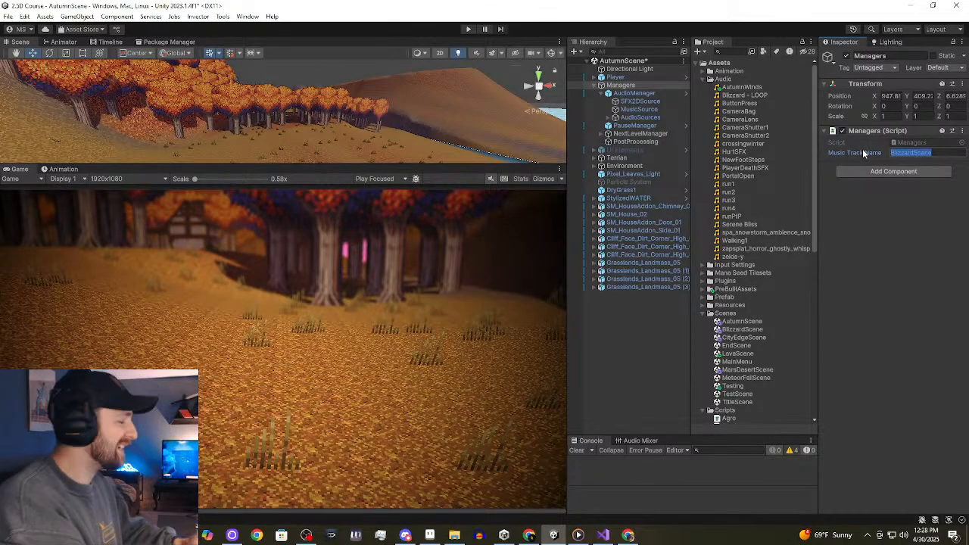
text(A)
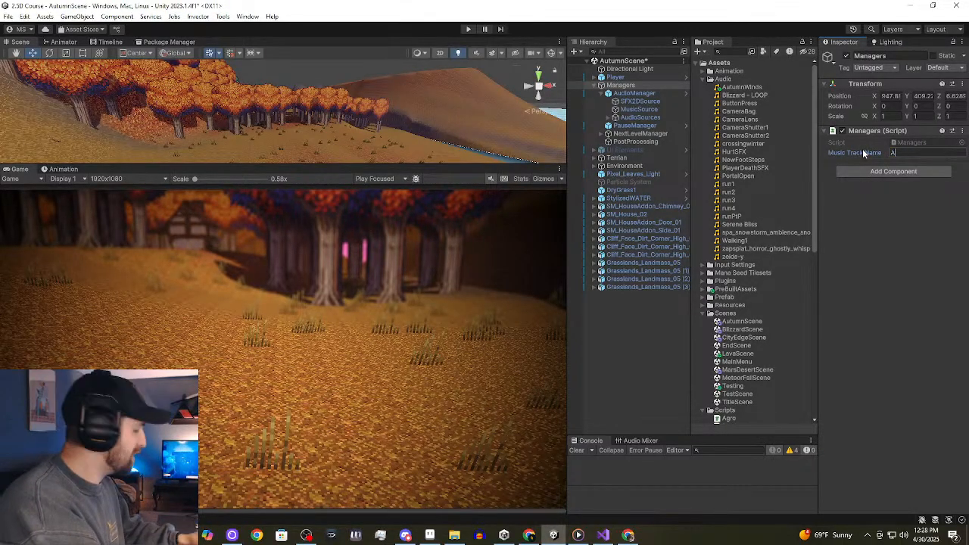
text(utumn)
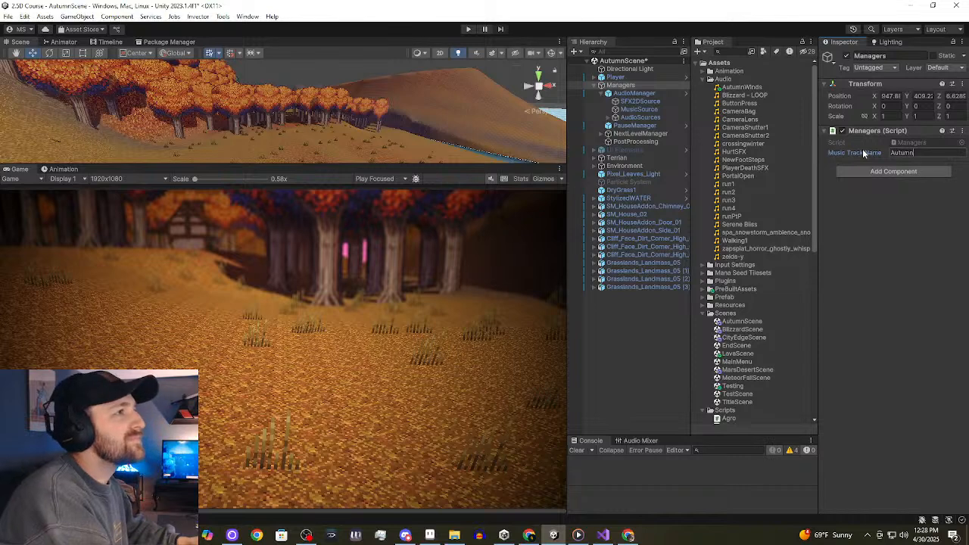
text(Winds)
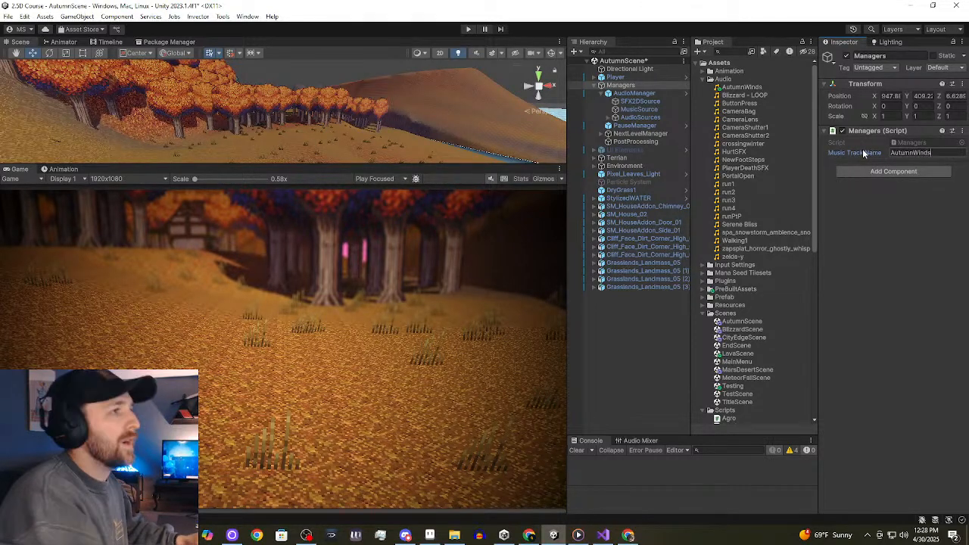
key(Return)
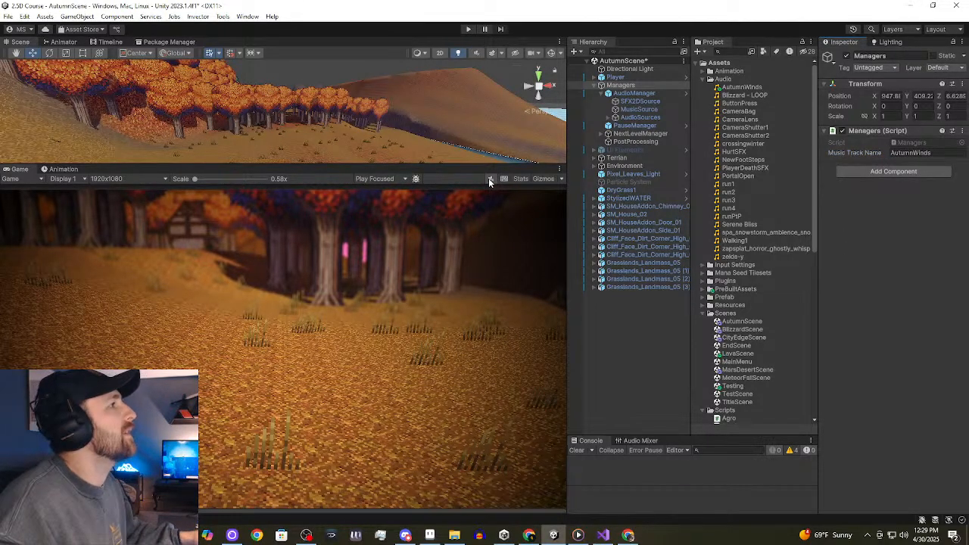
Raise the Player object vertically above the terrain to a Y position of about 27.9.
drag(464, 165, 456, 64)
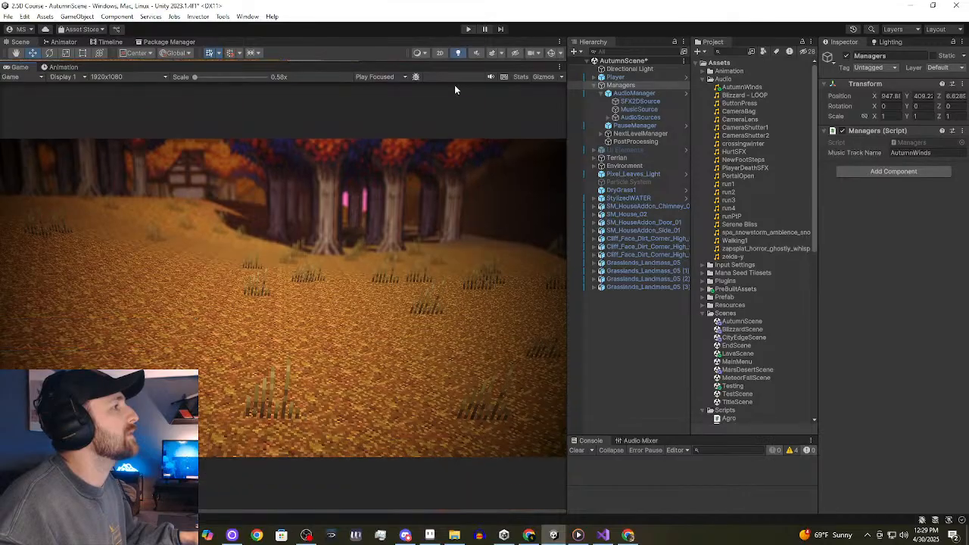
click(632, 77)
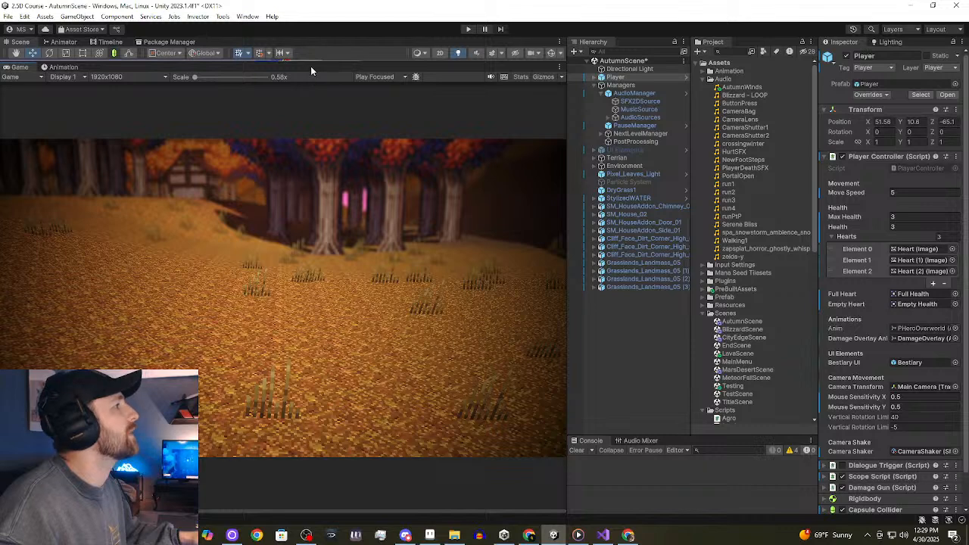
drag(317, 61, 316, 370)
drag(284, 174, 282, 117)
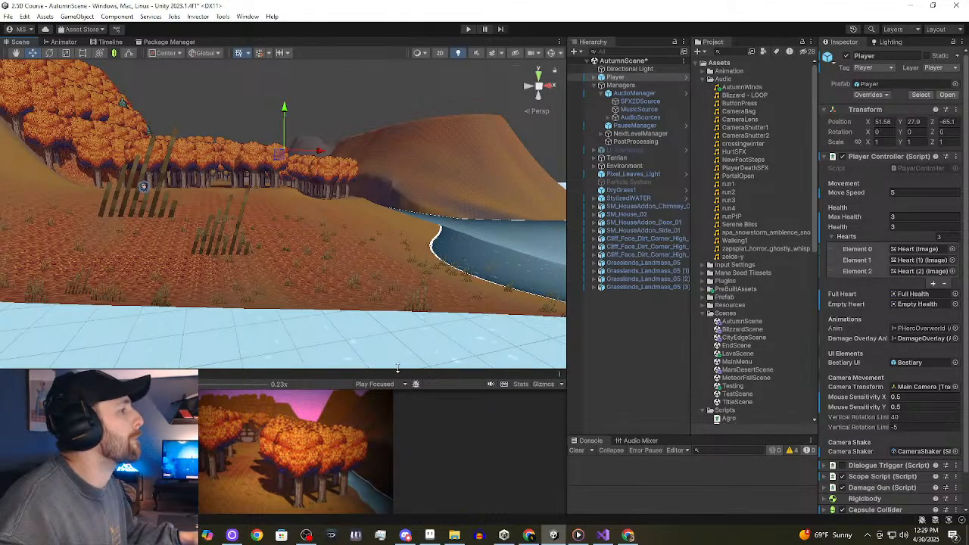
Start Play mode and enlarge the Game view in height and width for a playtest of AutumnScene.
drag(398, 373, 402, 78)
click(468, 28)
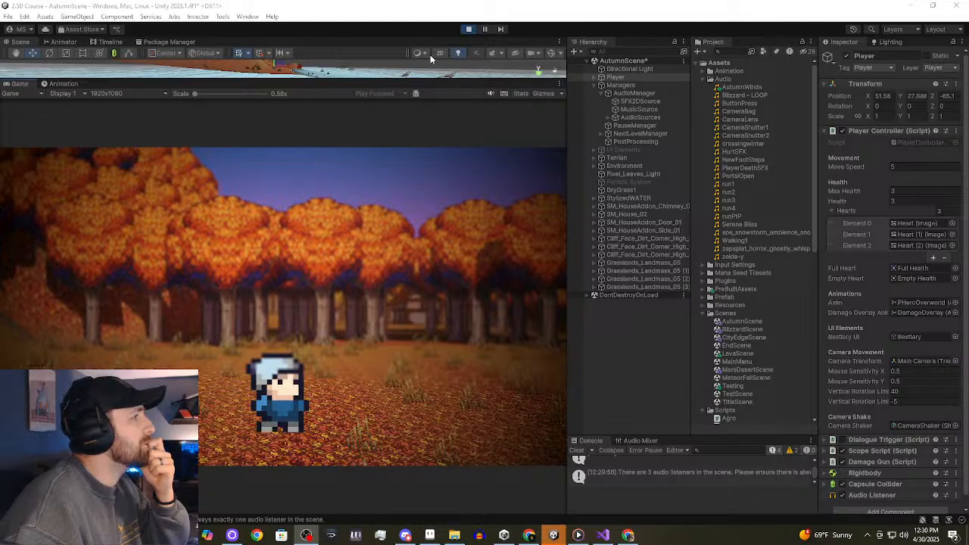
drag(460, 78, 462, 65)
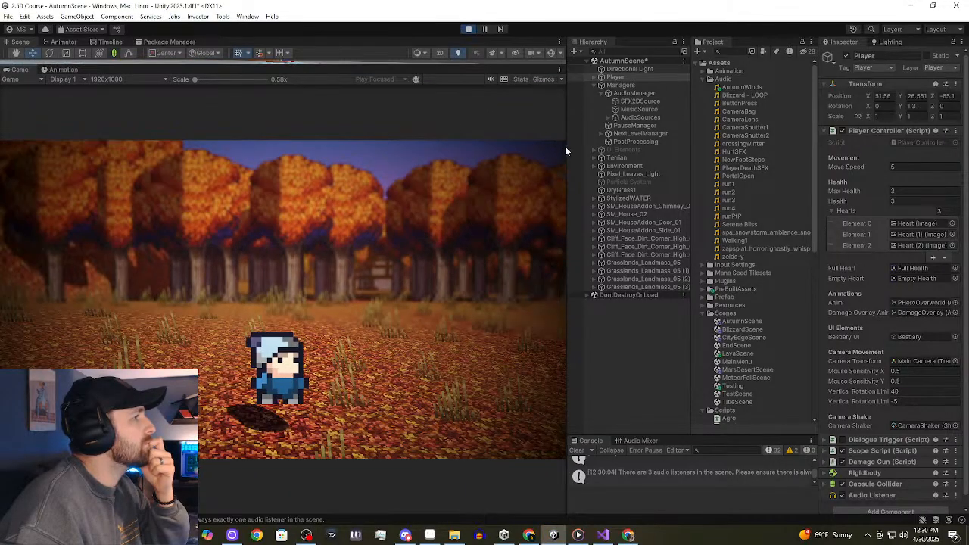
drag(569, 159, 791, 195)
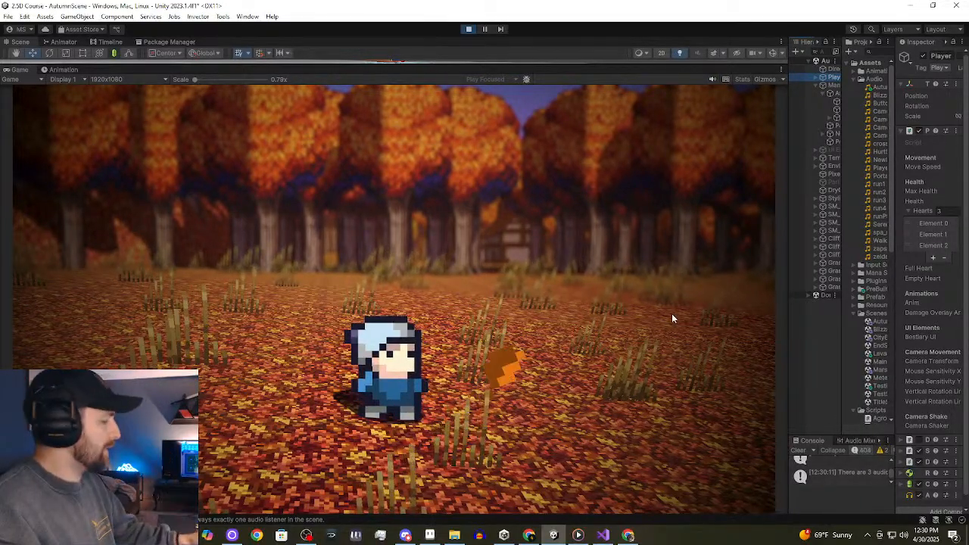
Playtest AutumnScene by walking the character across the leaf-covered clearing up to the edge of the forest.
key(d)
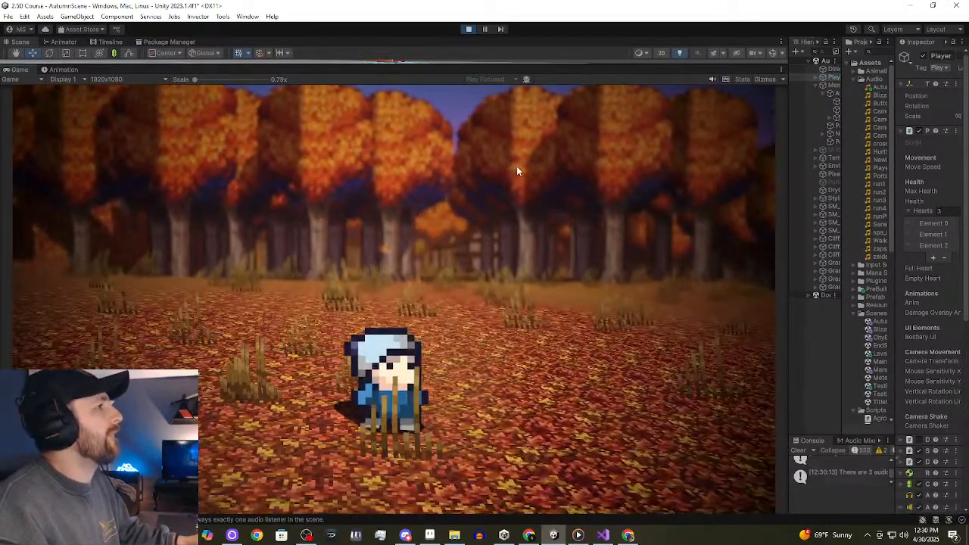
key(w)
key(d)
key(w)
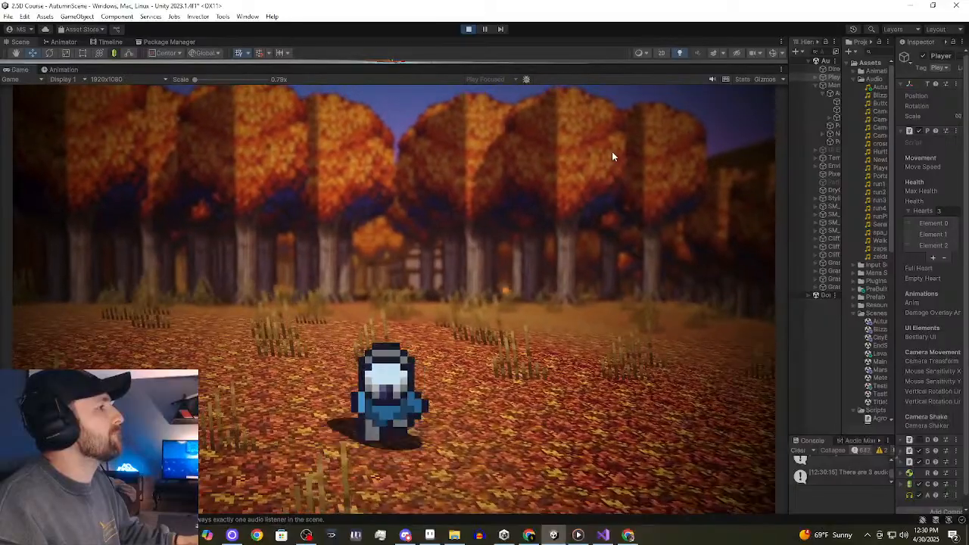
key(d)
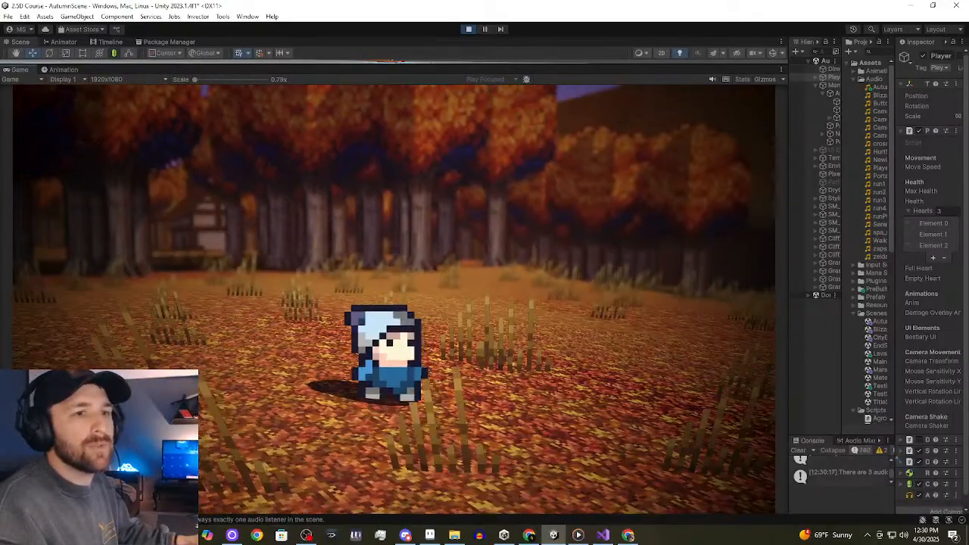
key(alt+Tab)
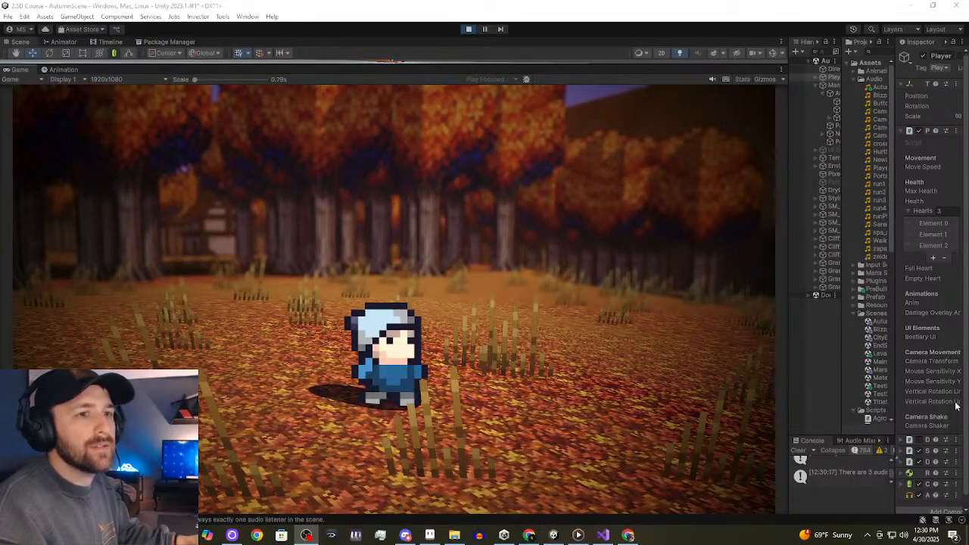
click(679, 387)
key(w)
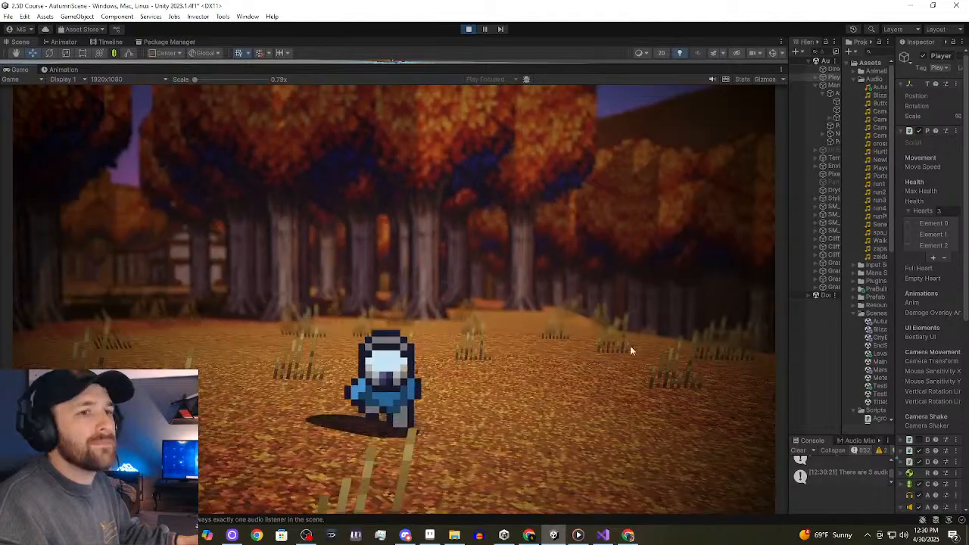
key(d)
key(w)
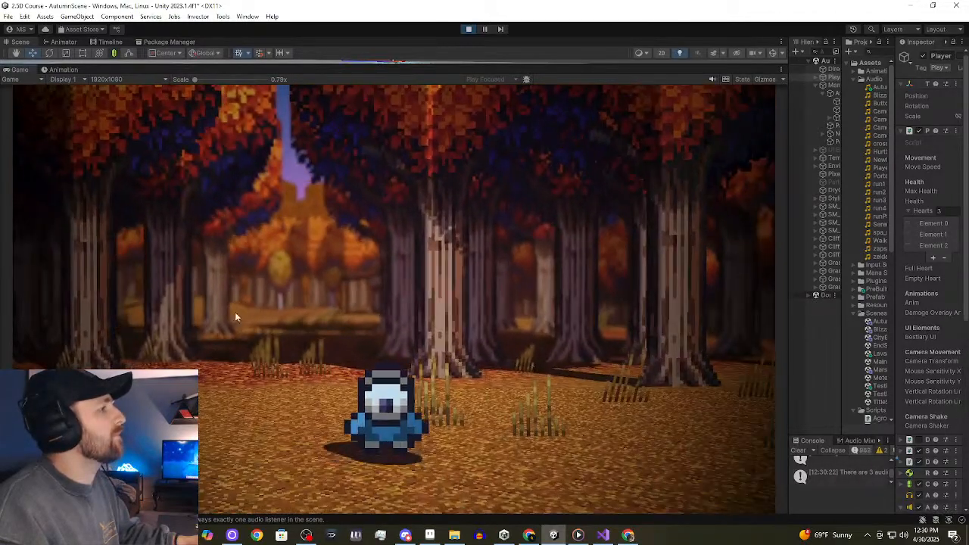
Look out towards the lake and walk the character through the forest to the clearing with the timber-framed house.
key(s)
key(d)
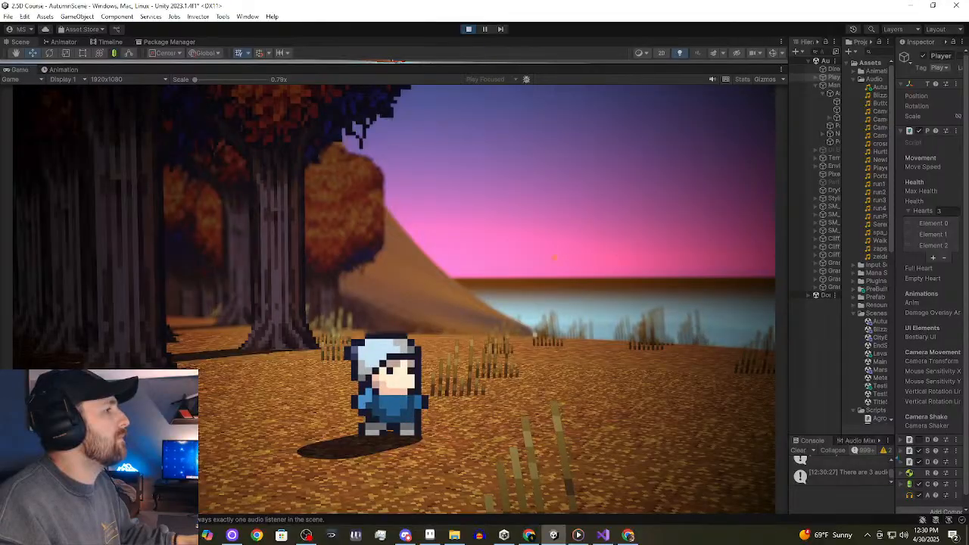
key(w)
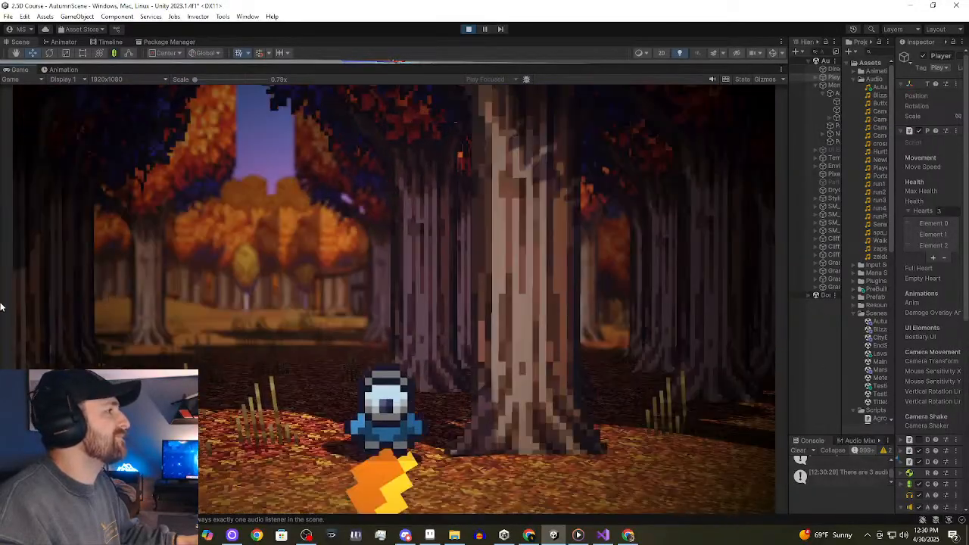
key(d)
key(w)
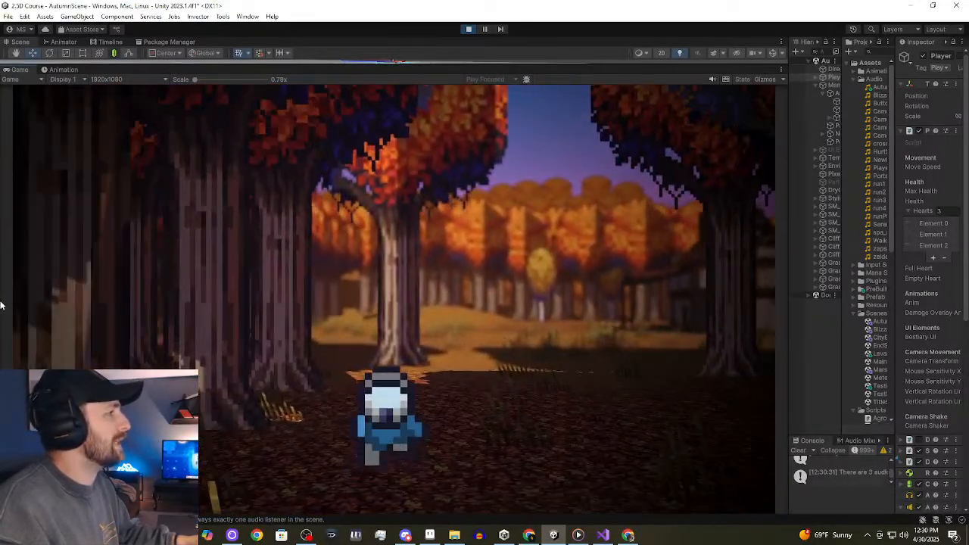
key(w)
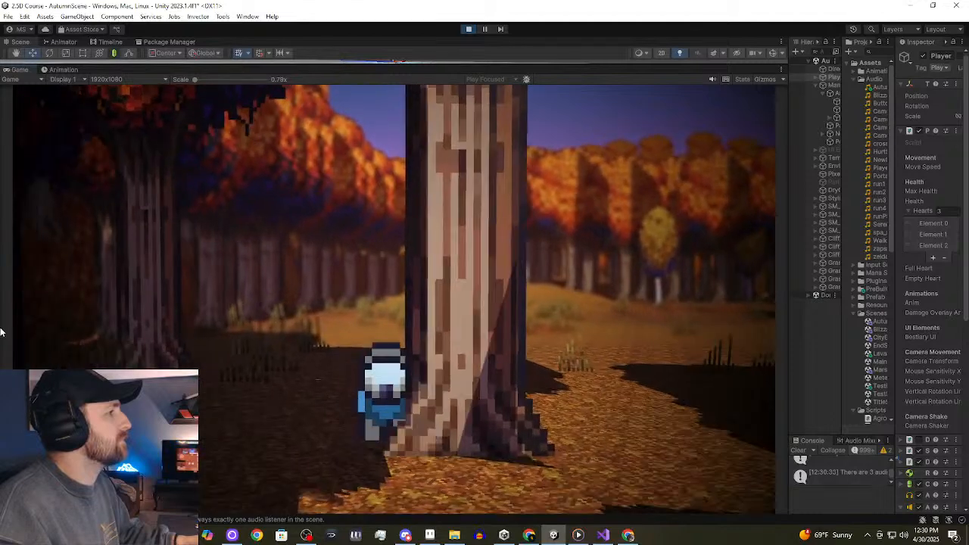
key(w)
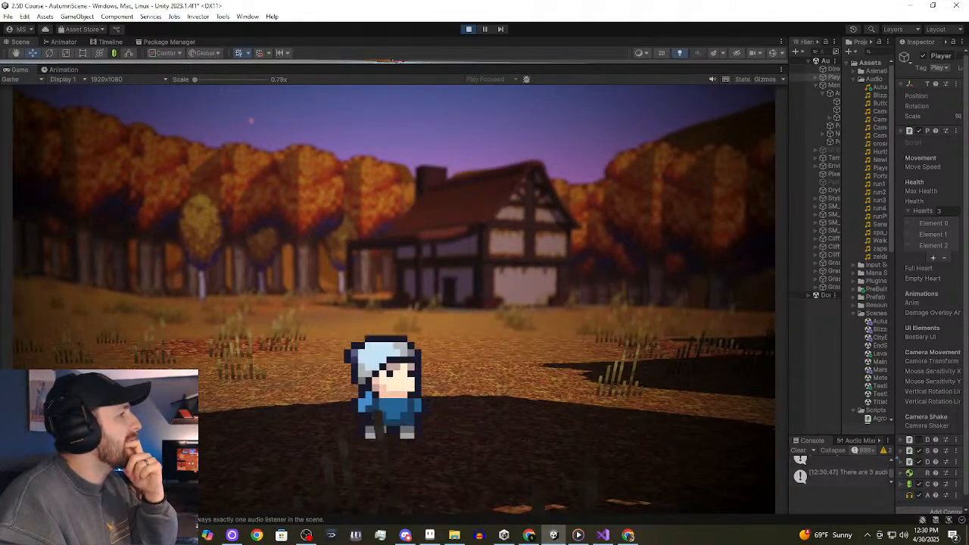
Walk the character between the trees and along the river bank to examine the scenery there.
key(w)
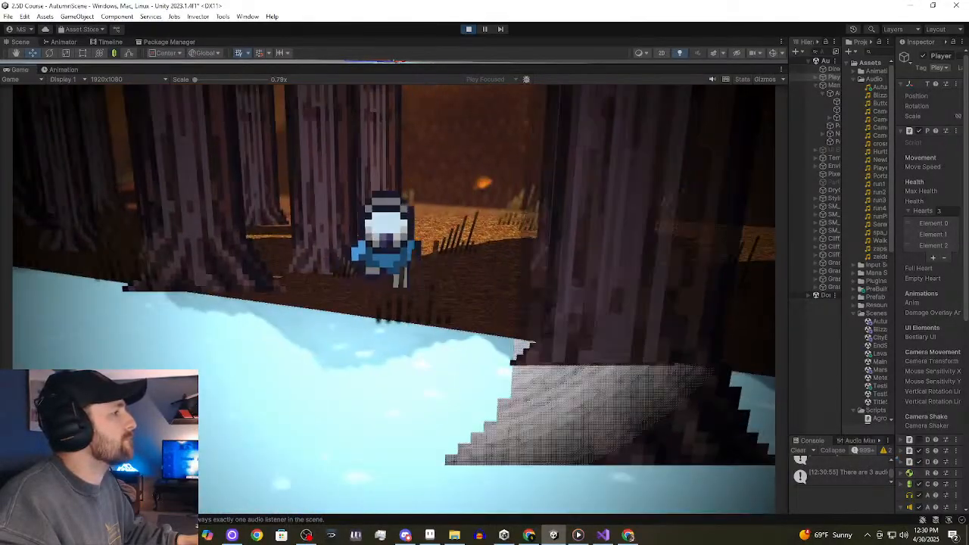
key(d)
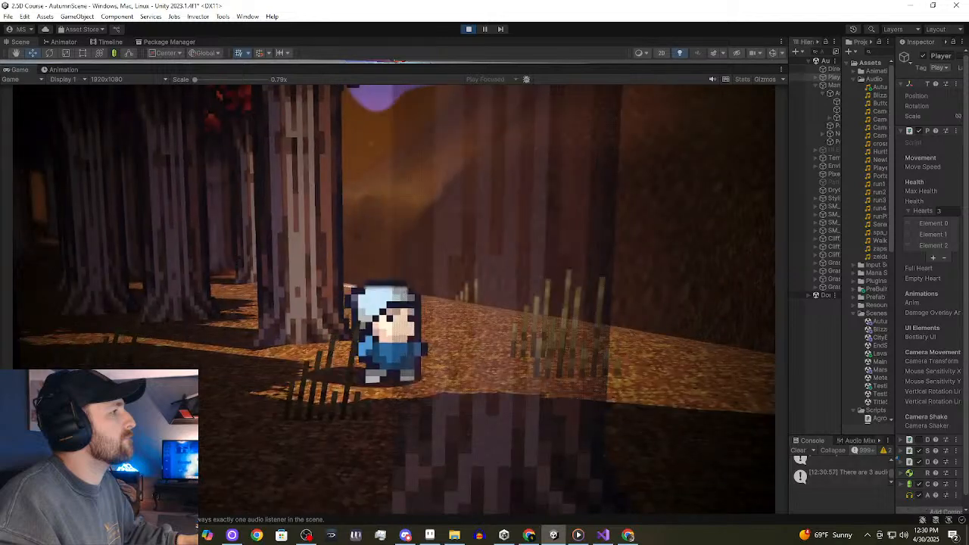
key(Escape)
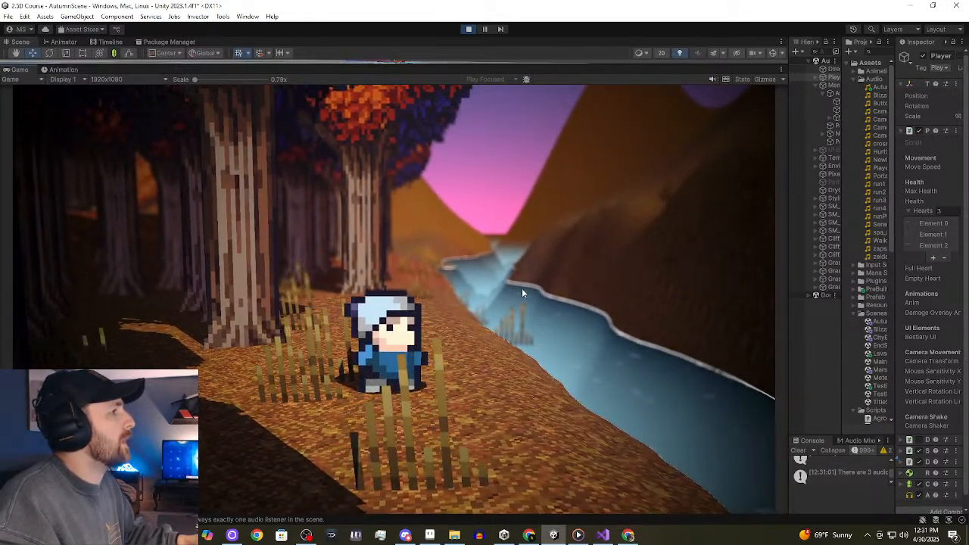
key(w)
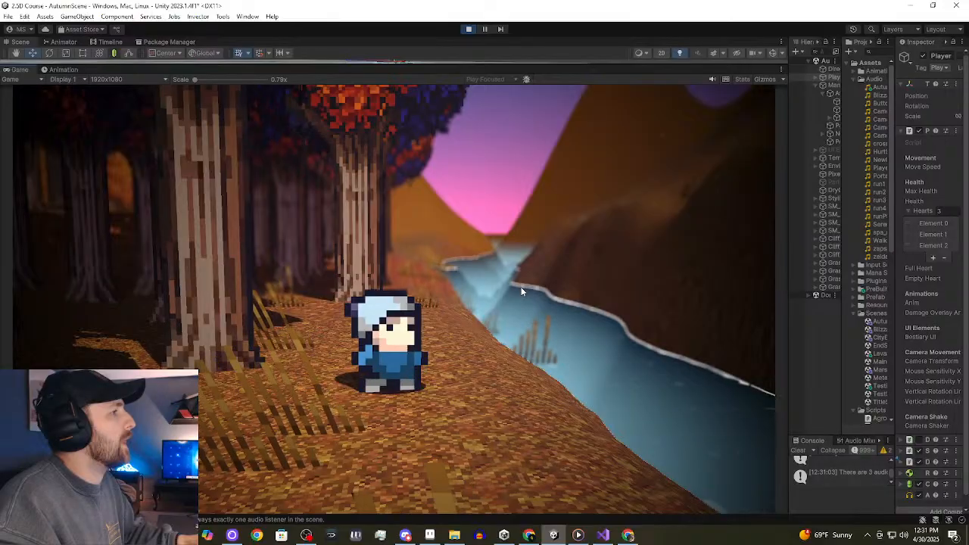
Walk the character down off the river bank and across the dry grass of the valley in the direction of the waterfall.
key(w)
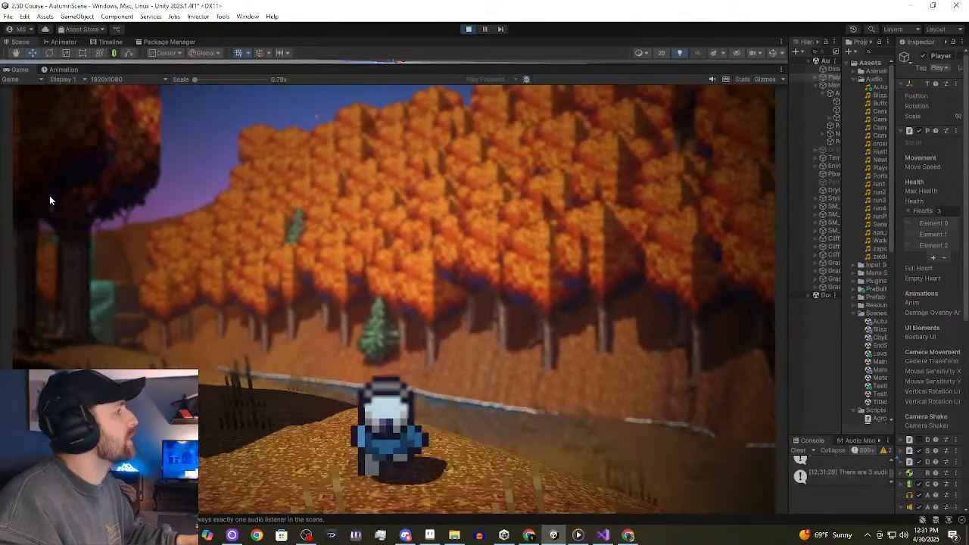
key(w)
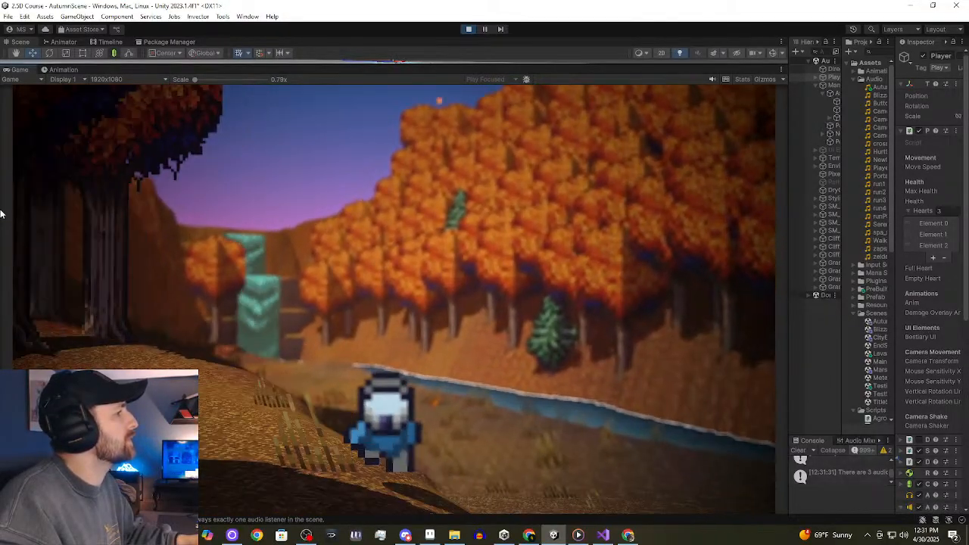
key(w)
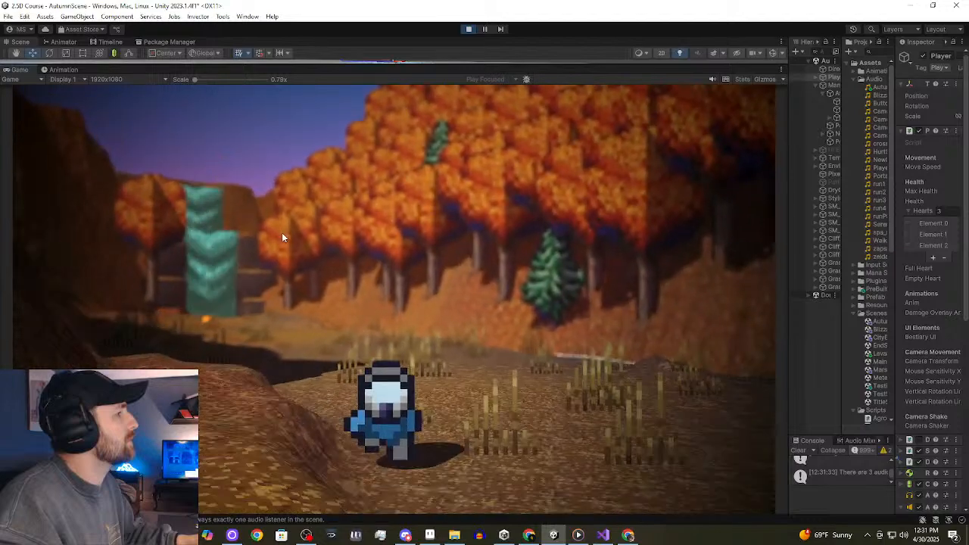
key(w)
key(d)
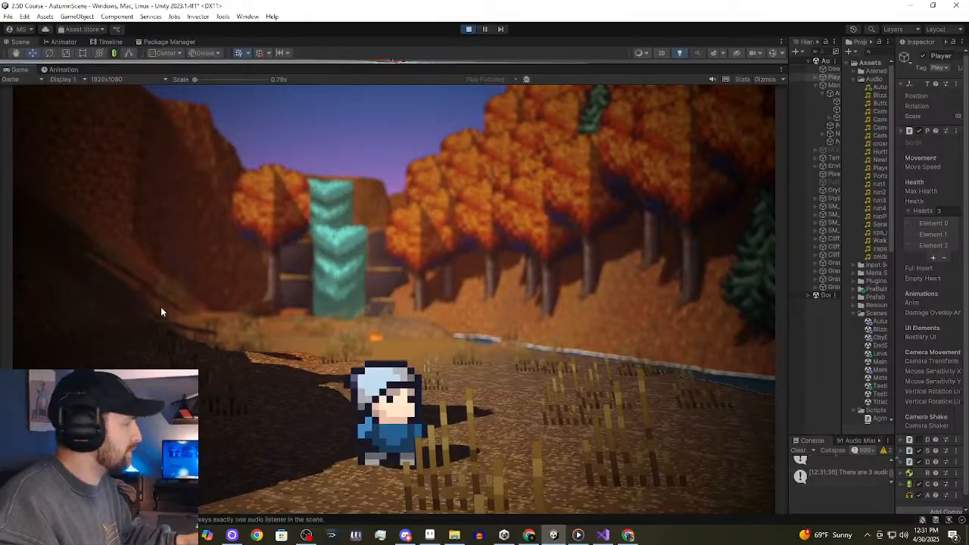
key(w)
key(d)
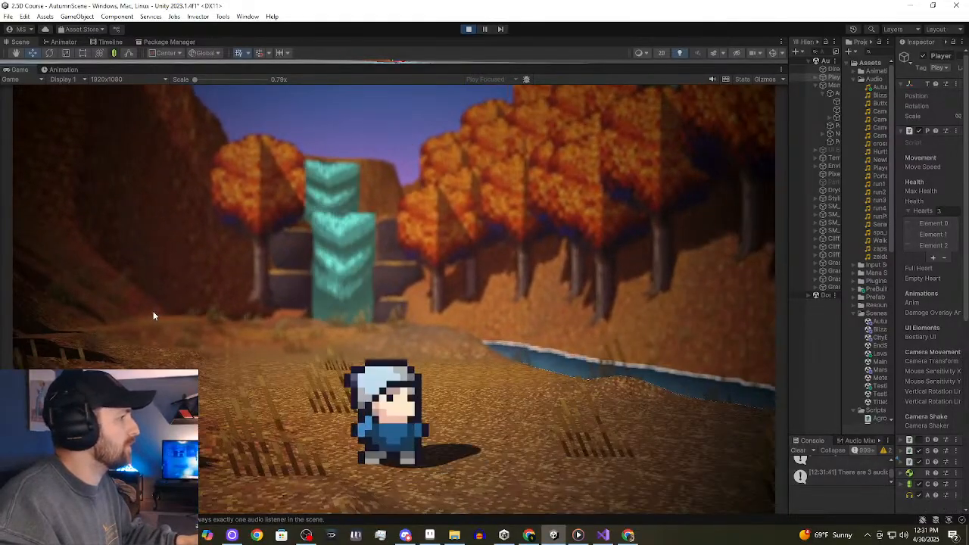
Walk the character along the water up to the waterfall to examine it close up, and end the playtest.
key(w)
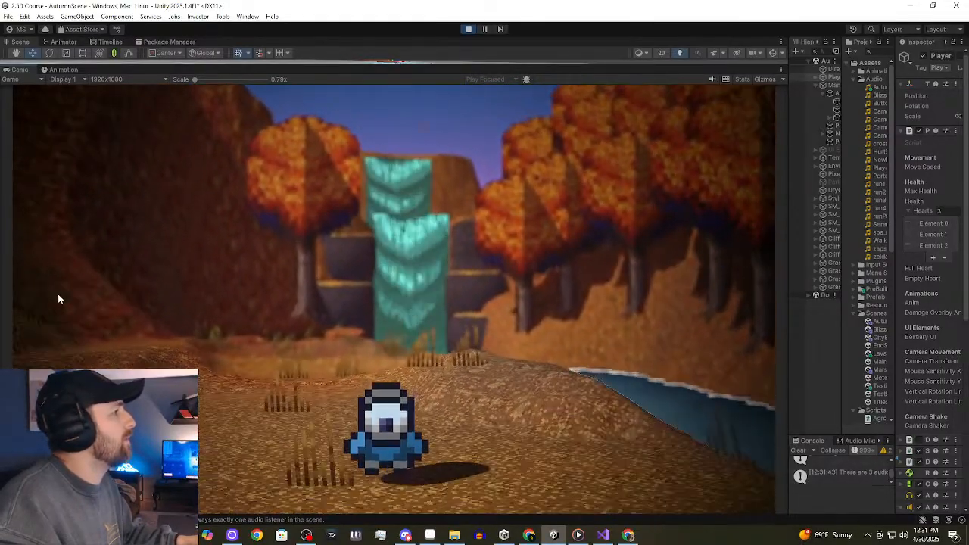
key(w)
key(w)
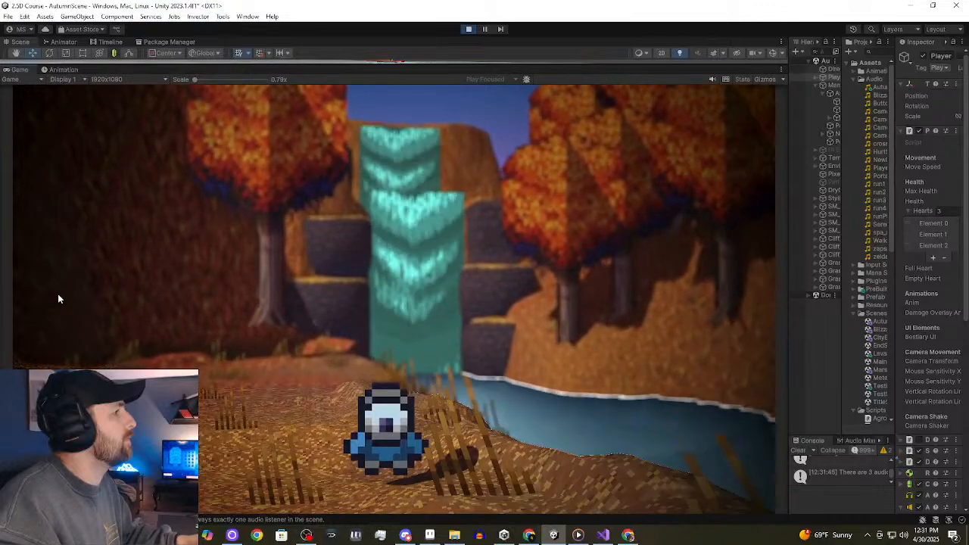
key(w)
key(d)
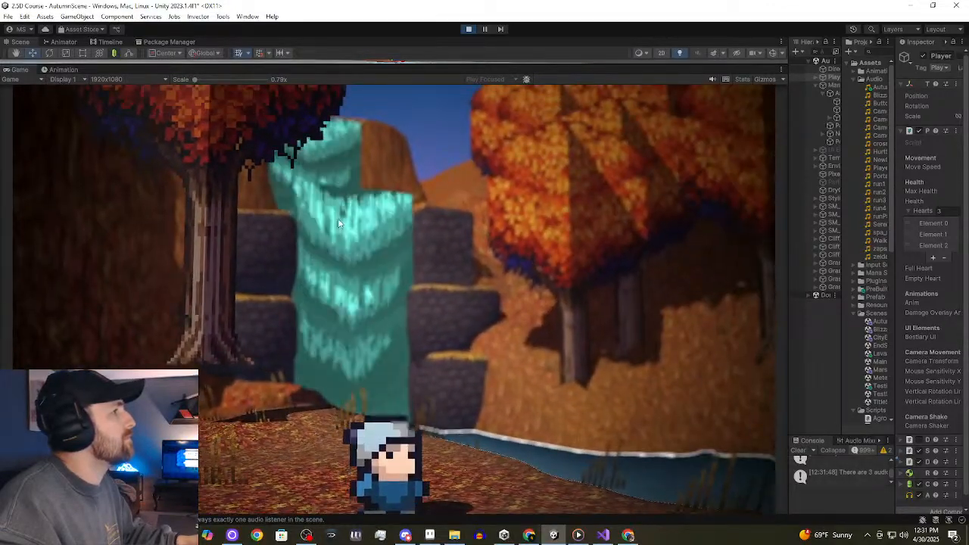
key(w)
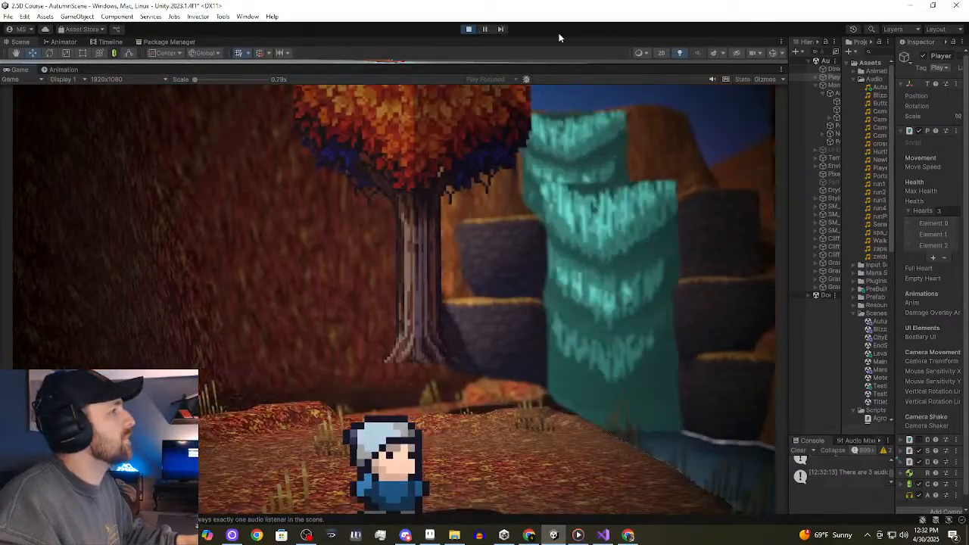
click(464, 29)
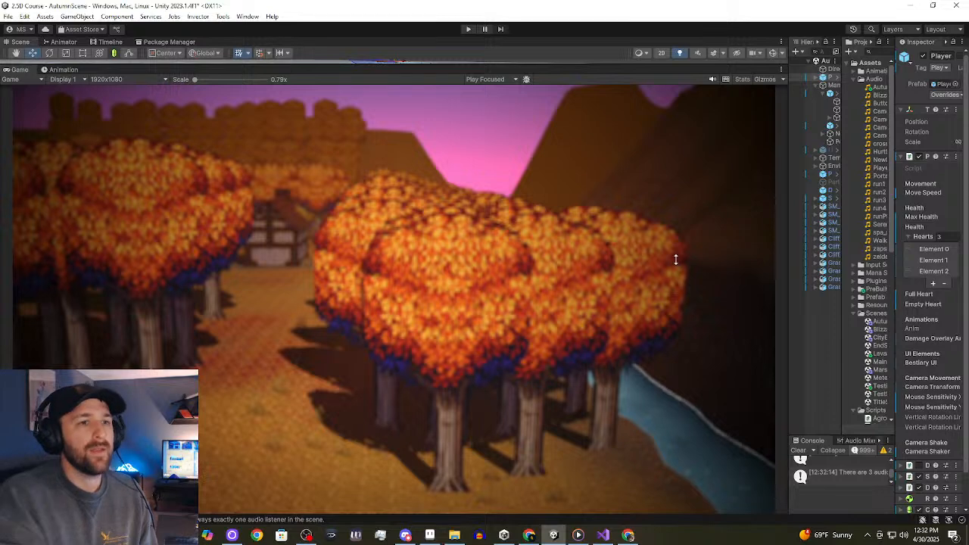
key(alt+Tab)
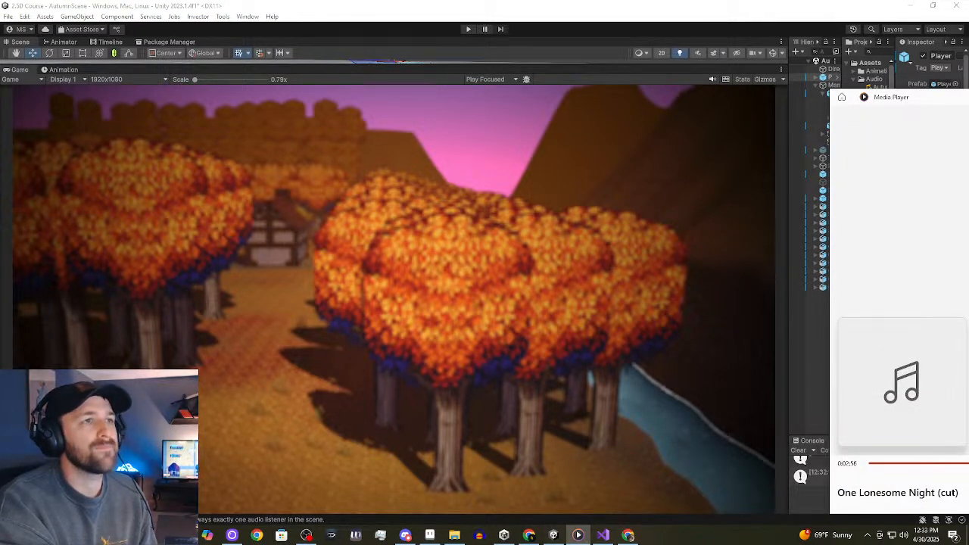
key(alt+Tab)
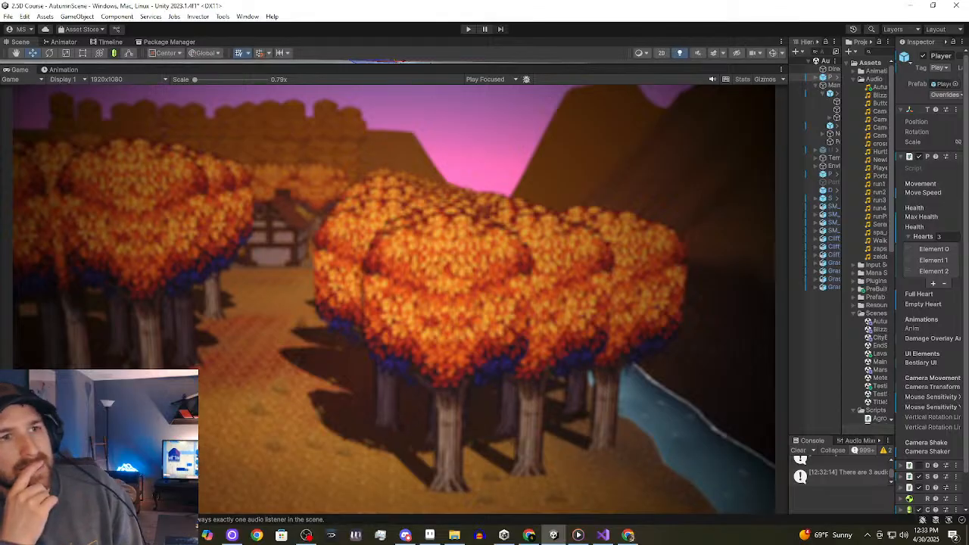